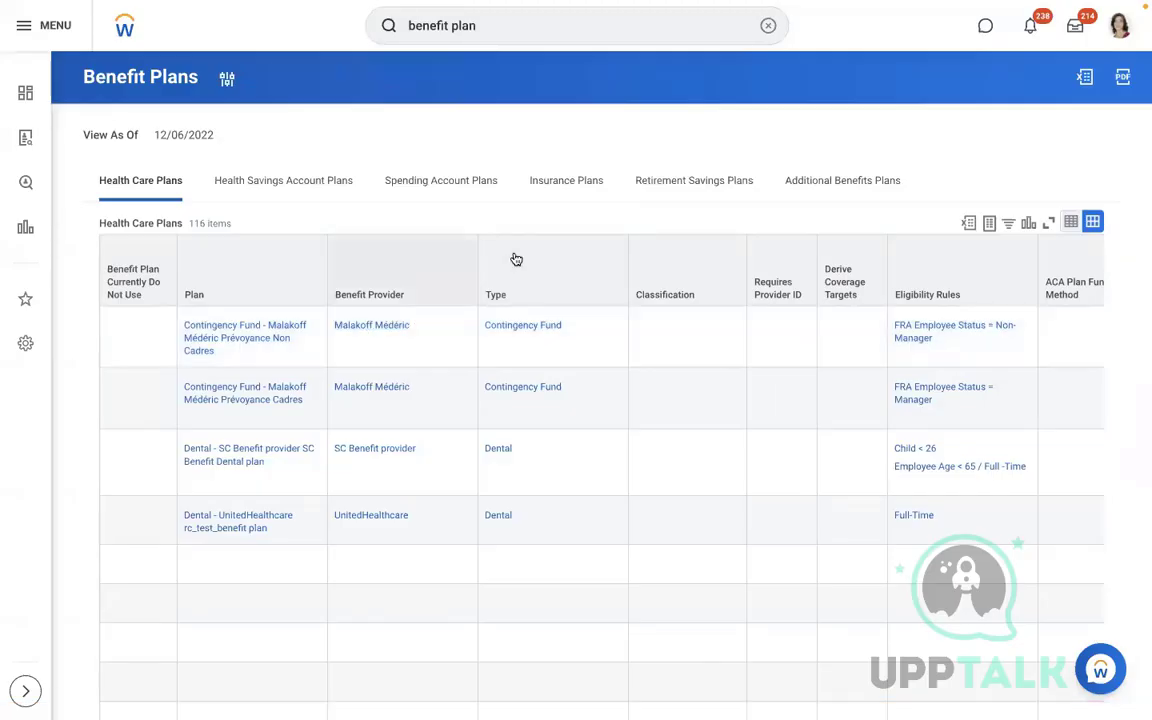
Switch to the Additional Benefits Plans list and browse its first rows, such as Child Care (Spain) - Sodexo Voucher
{"action": "left_click", "coordinate": [842, 184]}
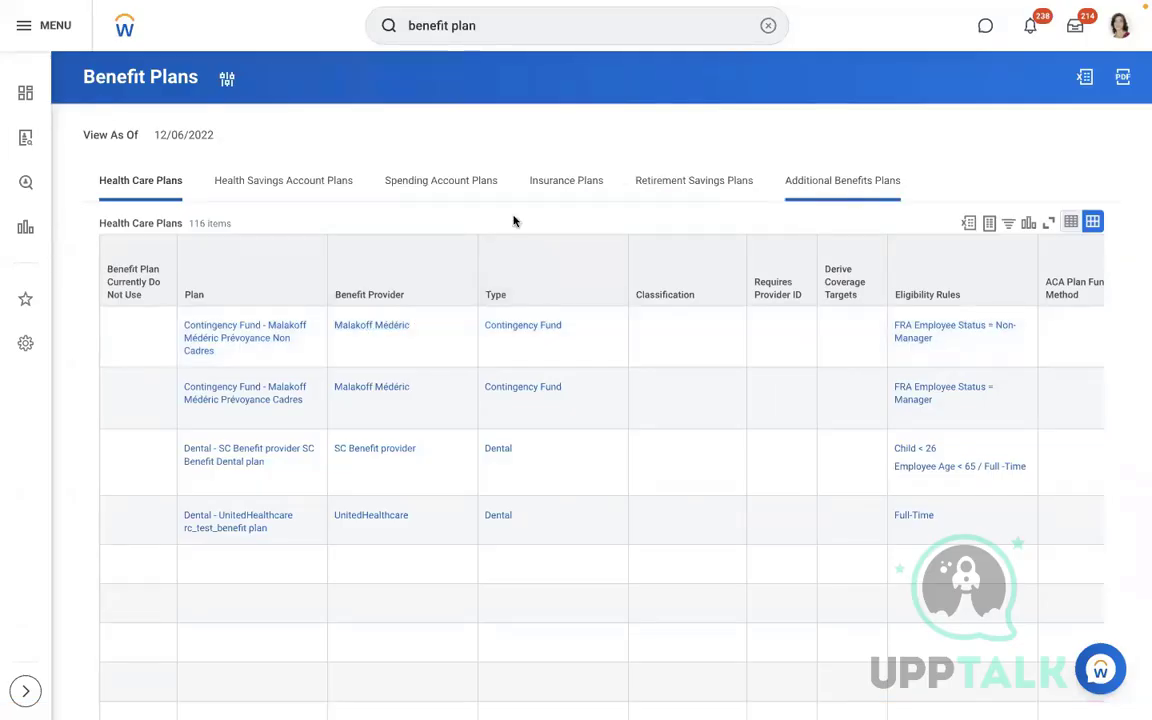
{"action": "left_click", "coordinate": [404, 398]}
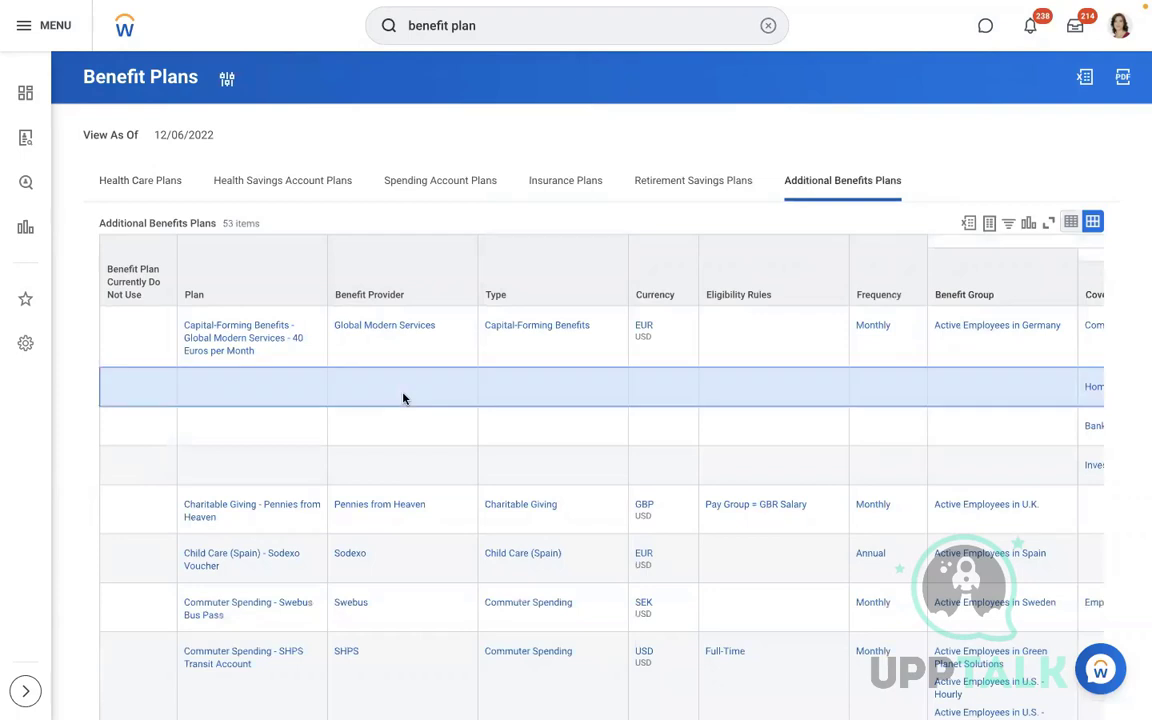
{"action": "scroll", "coordinate": [404, 398], "scroll_direction": "down", "scroll_amount": 1}
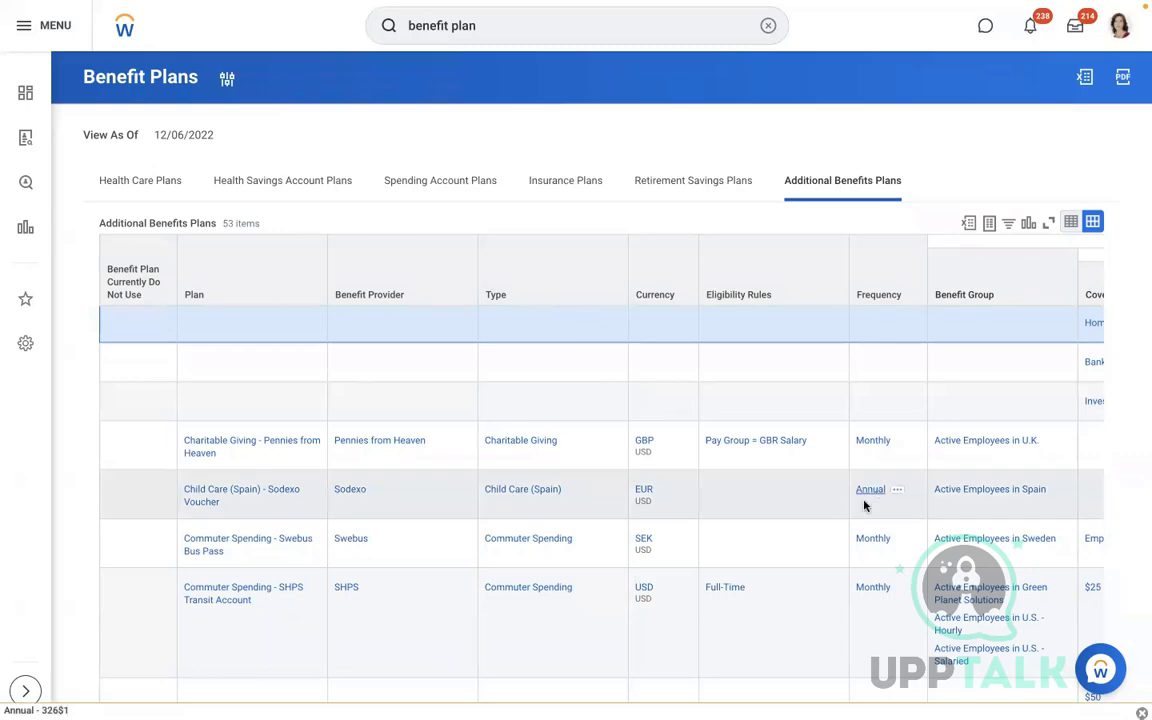
{"action": "left_click", "coordinate": [788, 507]}
{"action": "scroll", "coordinate": [788, 507], "scroll_direction": "down", "scroll_amount": 3}
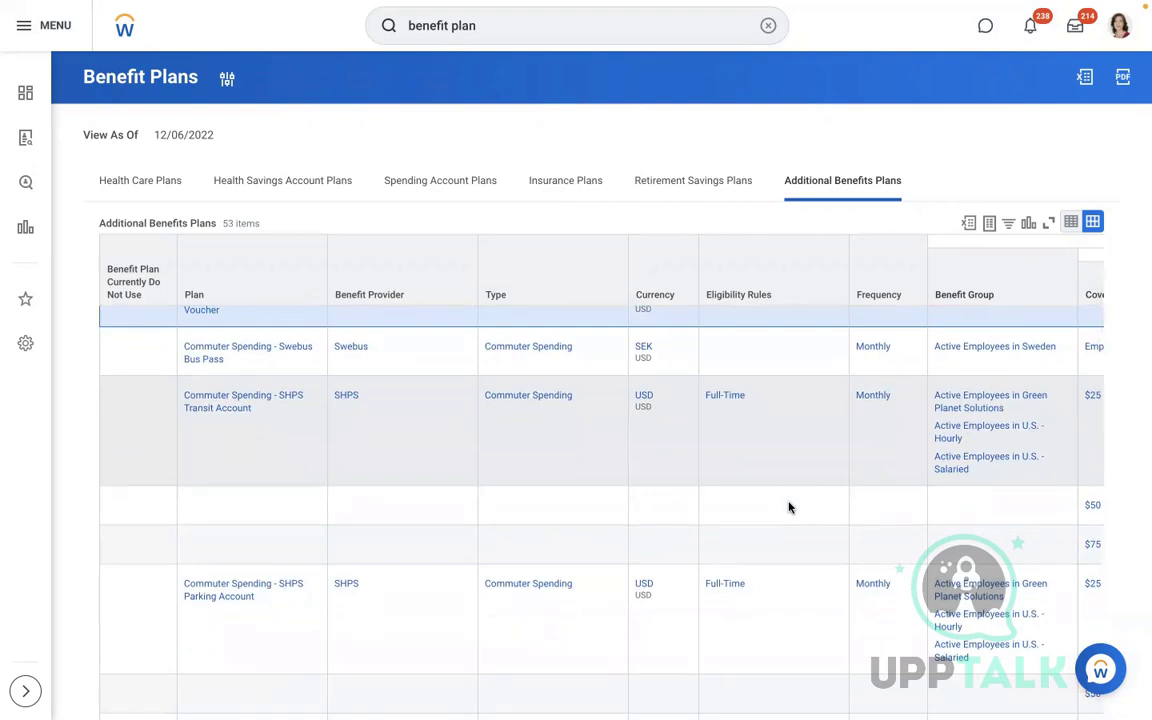
{"action": "left_click", "coordinate": [748, 491]}
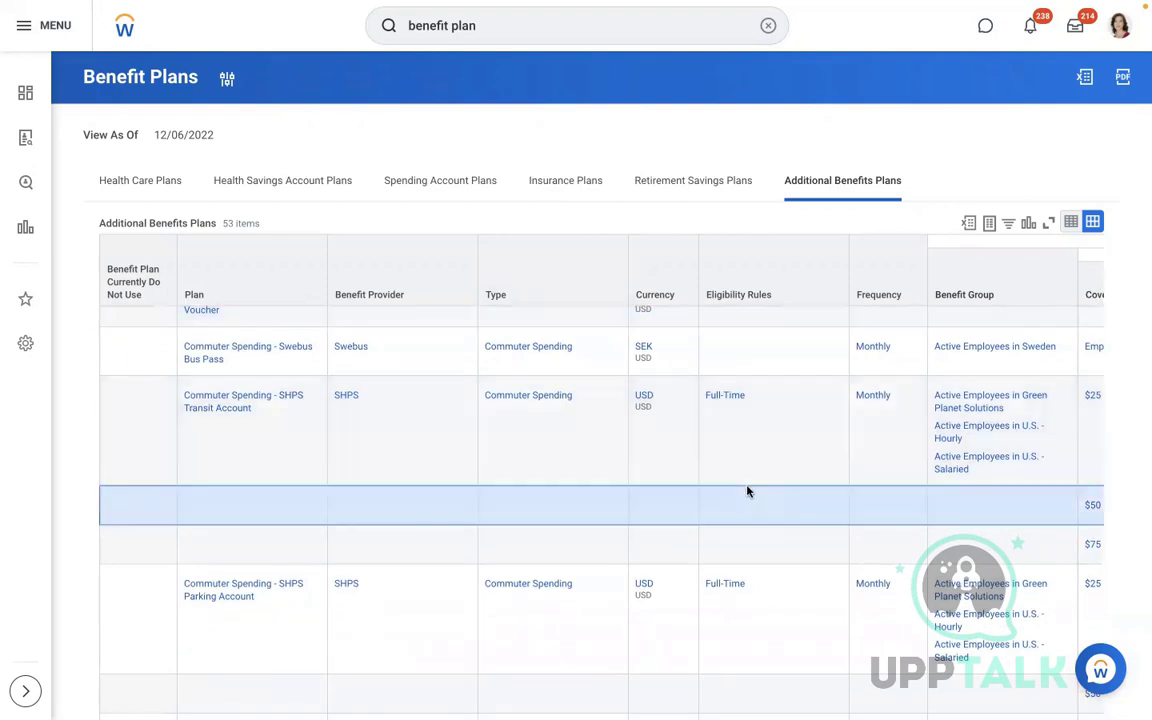
Scroll down and across the 53-plan table to review providers, types and benefit groups
{"action": "scroll", "coordinate": [748, 491], "scroll_direction": "down", "scroll_amount": 2}
{"action": "scroll", "coordinate": [748, 491], "scroll_direction": "down", "scroll_amount": 2}
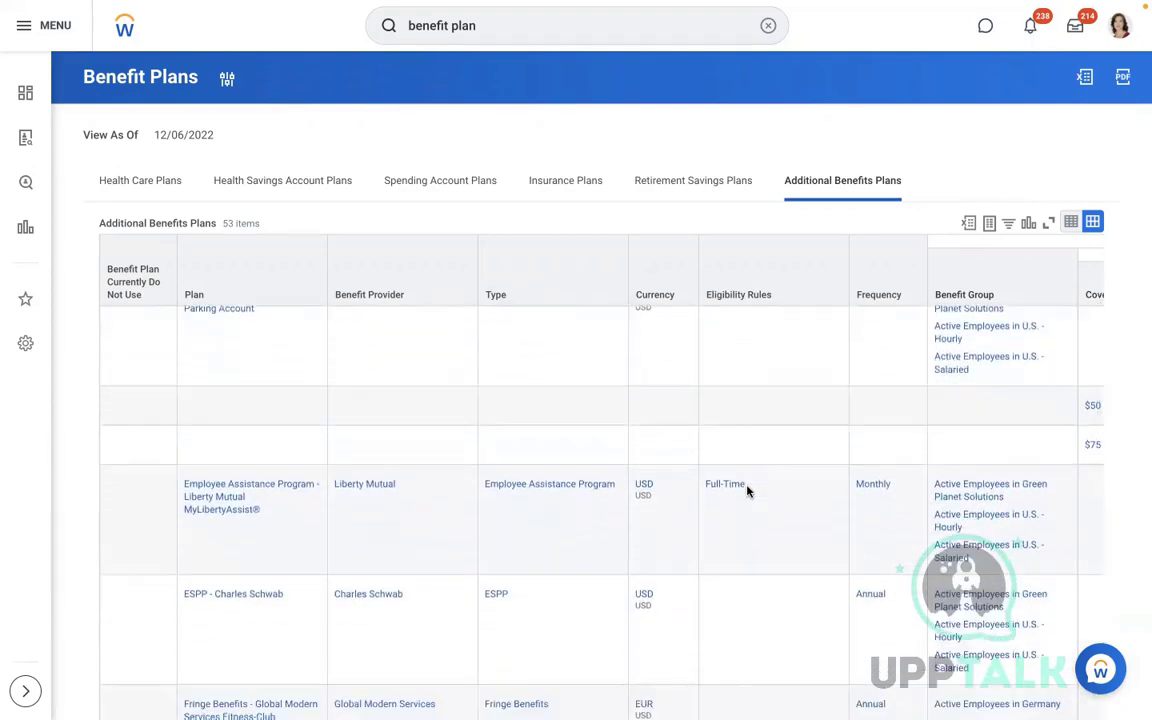
{"action": "scroll", "coordinate": [748, 491], "scroll_direction": "right", "scroll_amount": 3}
{"action": "scroll", "coordinate": [749, 491], "scroll_direction": "right", "scroll_amount": 10}
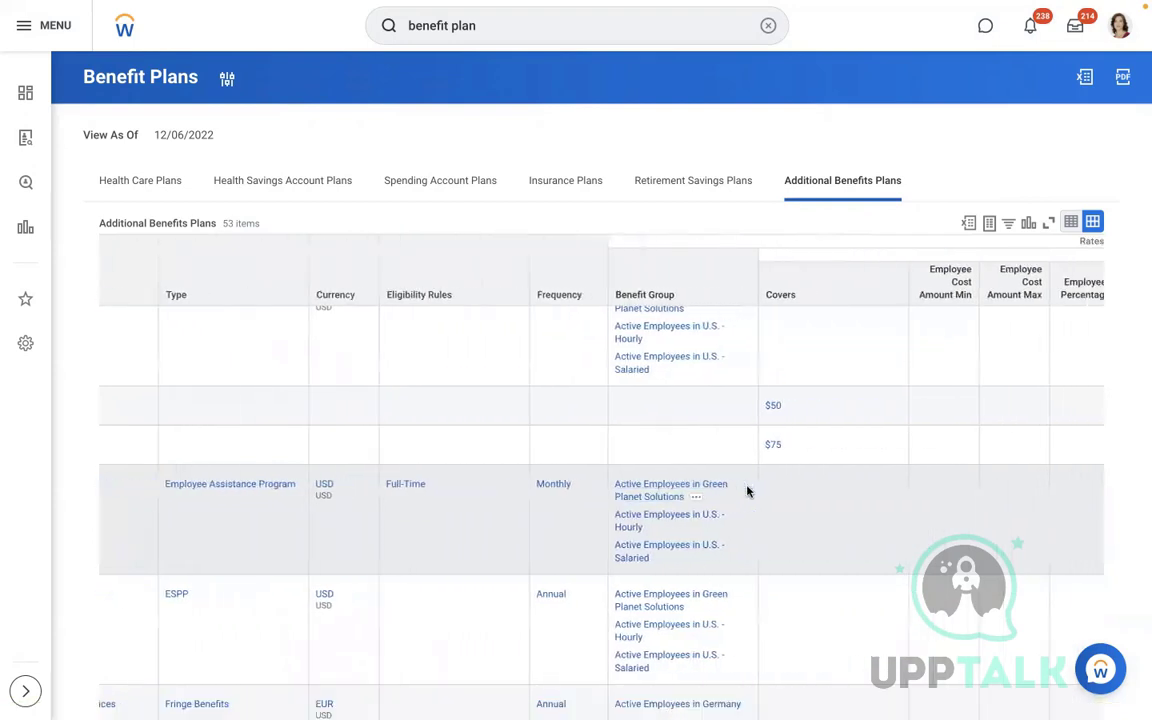
{"action": "scroll", "coordinate": [748, 491], "scroll_direction": "left", "scroll_amount": 10}
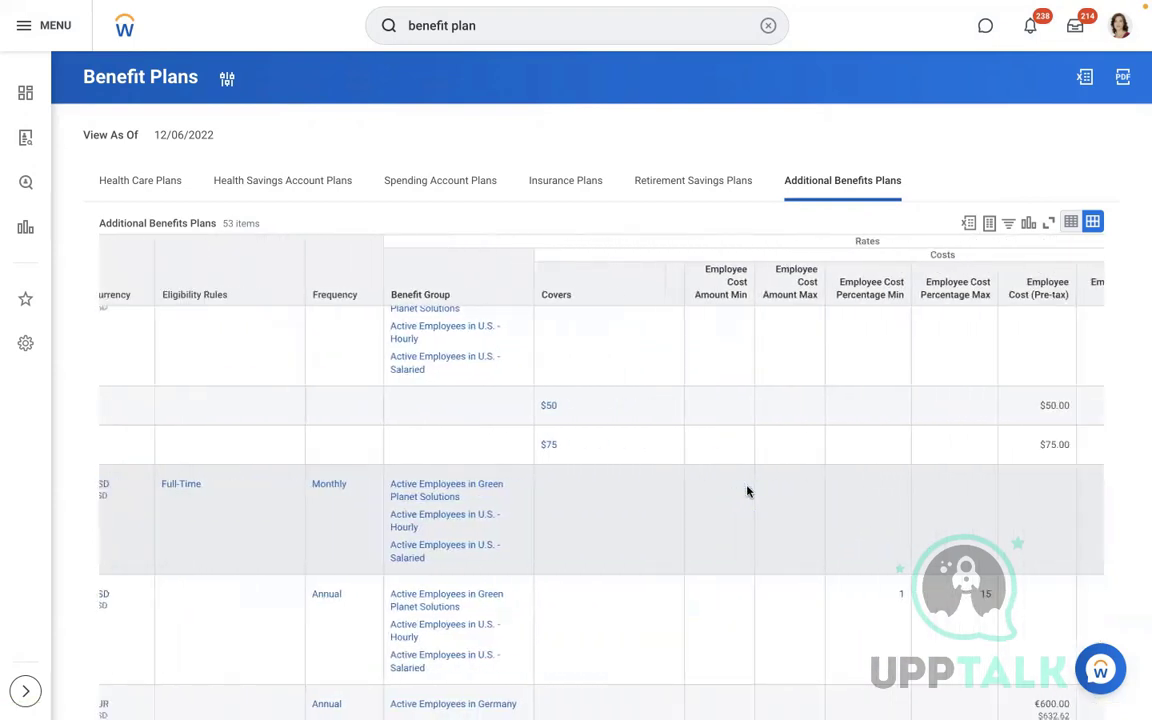
{"action": "scroll", "coordinate": [749, 492], "scroll_direction": "left", "scroll_amount": 2}
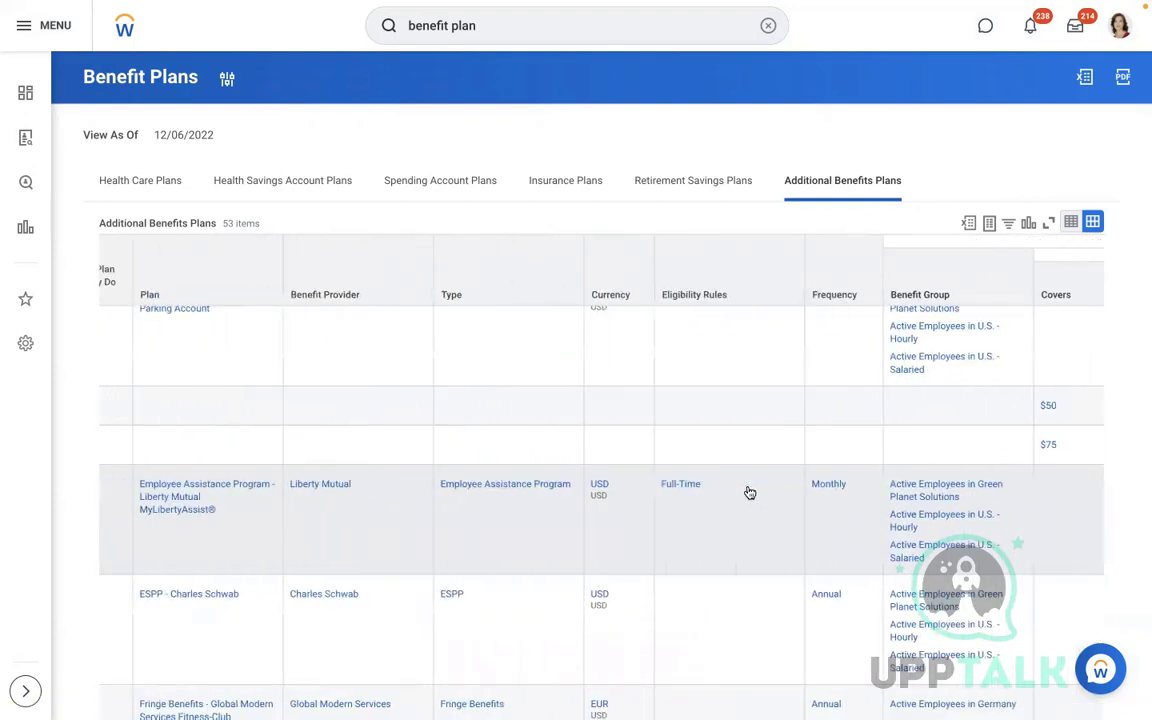
{"action": "scroll", "coordinate": [749, 492], "scroll_direction": "left", "scroll_amount": 1}
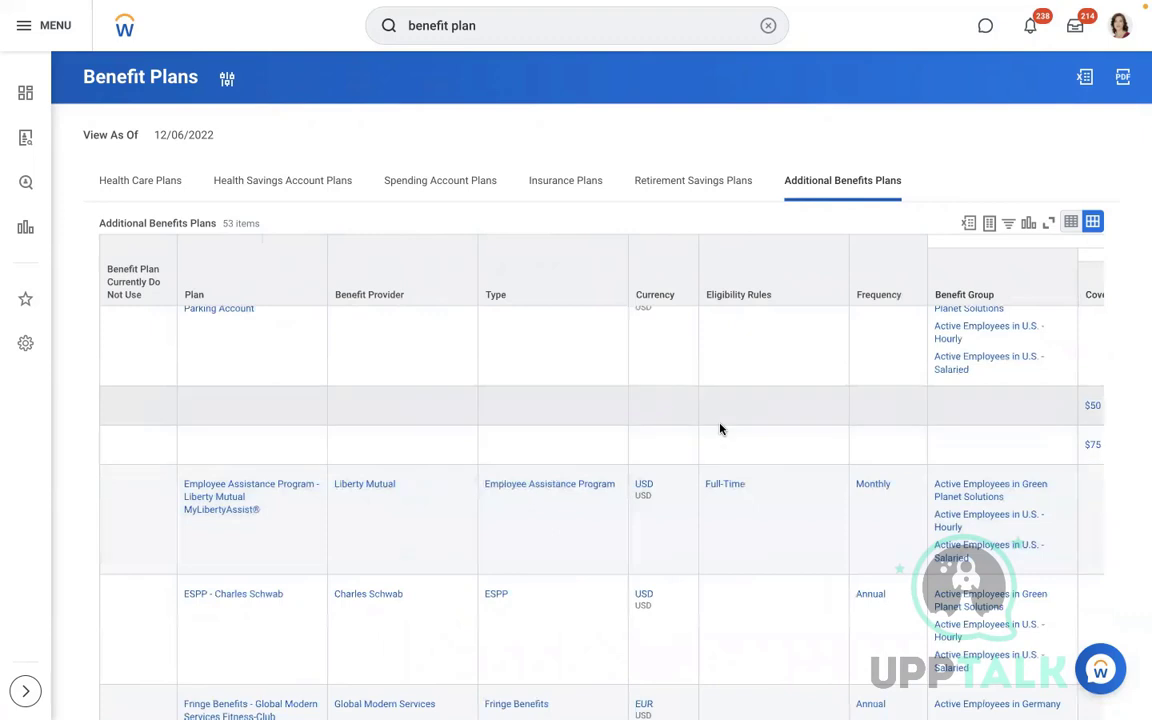
{"action": "scroll", "coordinate": [720, 428], "scroll_direction": "down", "scroll_amount": 5}
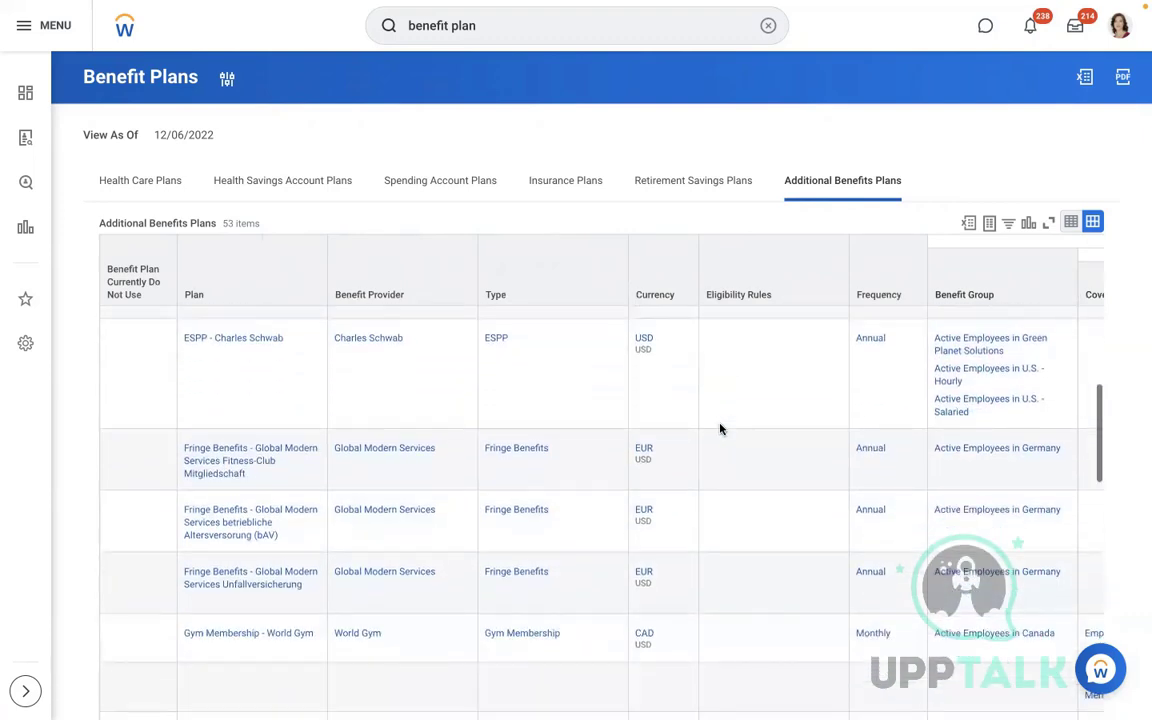
{"action": "scroll", "coordinate": [720, 428], "scroll_direction": "down", "scroll_amount": 1}
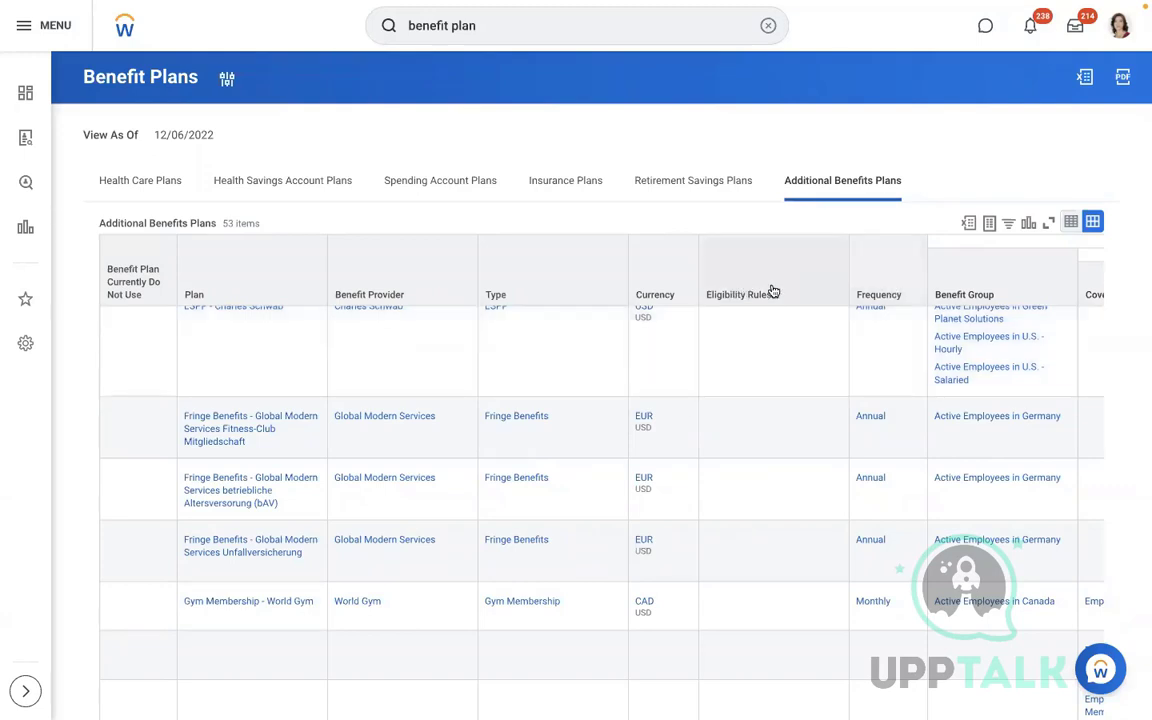
Filter the Currency column to USD, leaving 36 of 53 plans
{"action": "left_click", "coordinate": [660, 292]}
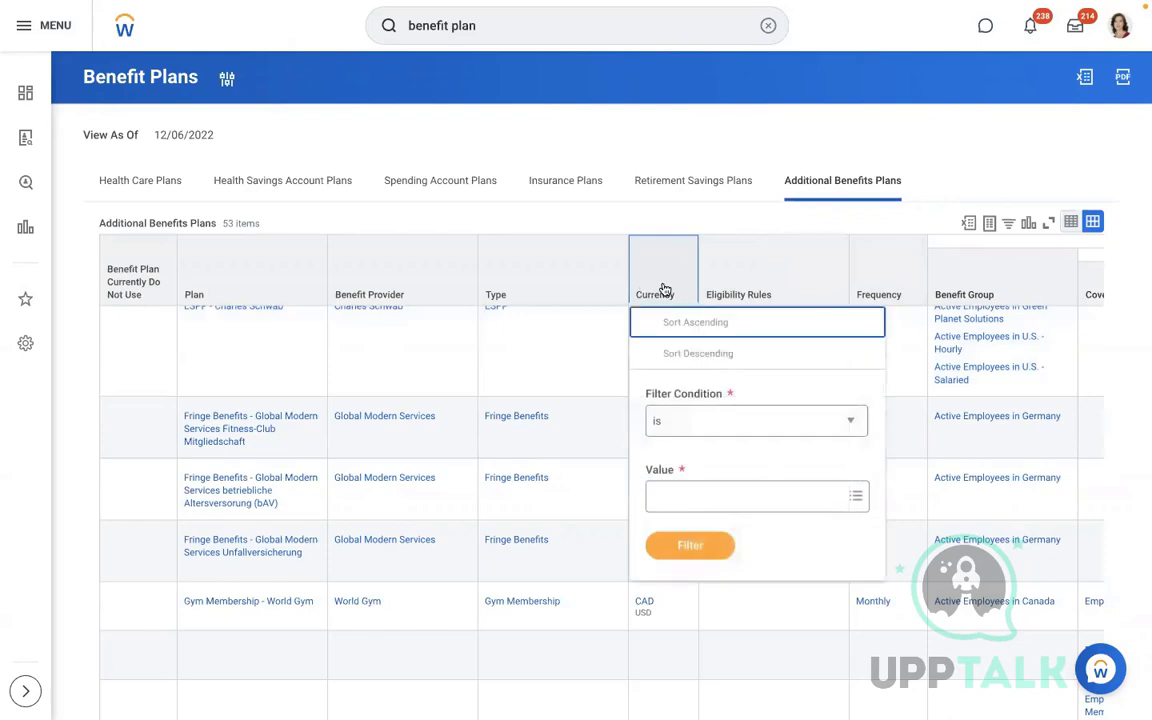
{"action": "left_click", "coordinate": [677, 498]}
{"action": "type", "text": "usd"}
{"action": "key", "text": "Return"}
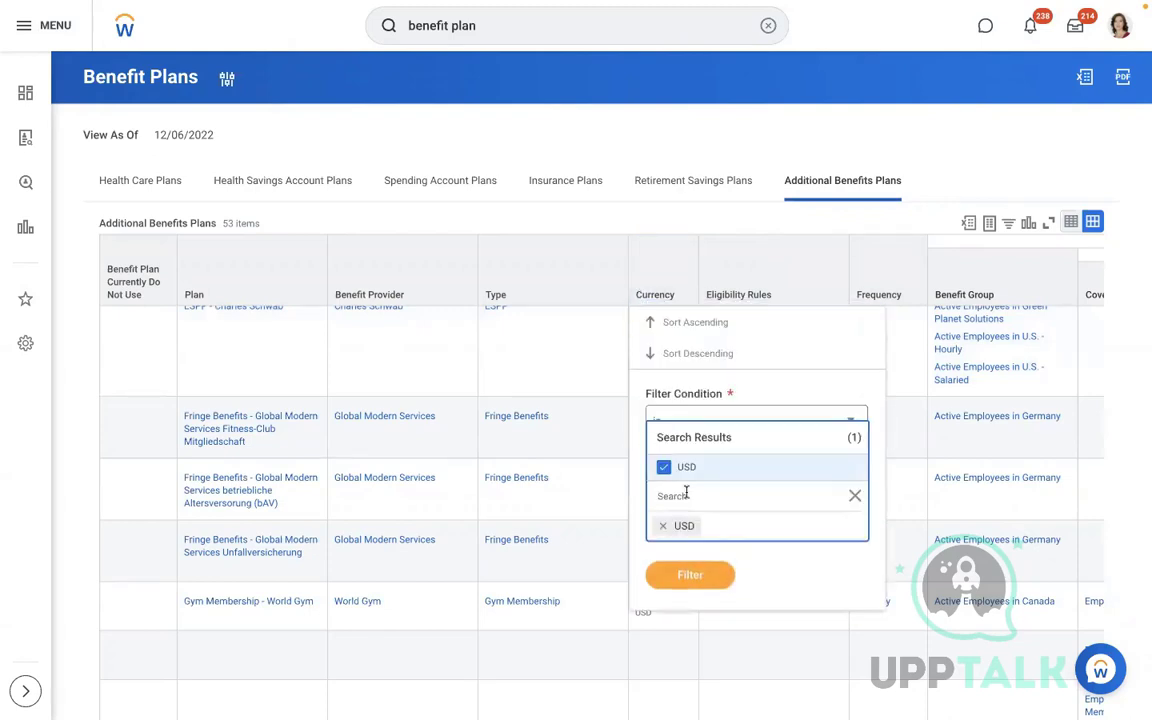
{"action": "left_click", "coordinate": [686, 576]}
{"action": "left_click", "coordinate": [686, 546]}
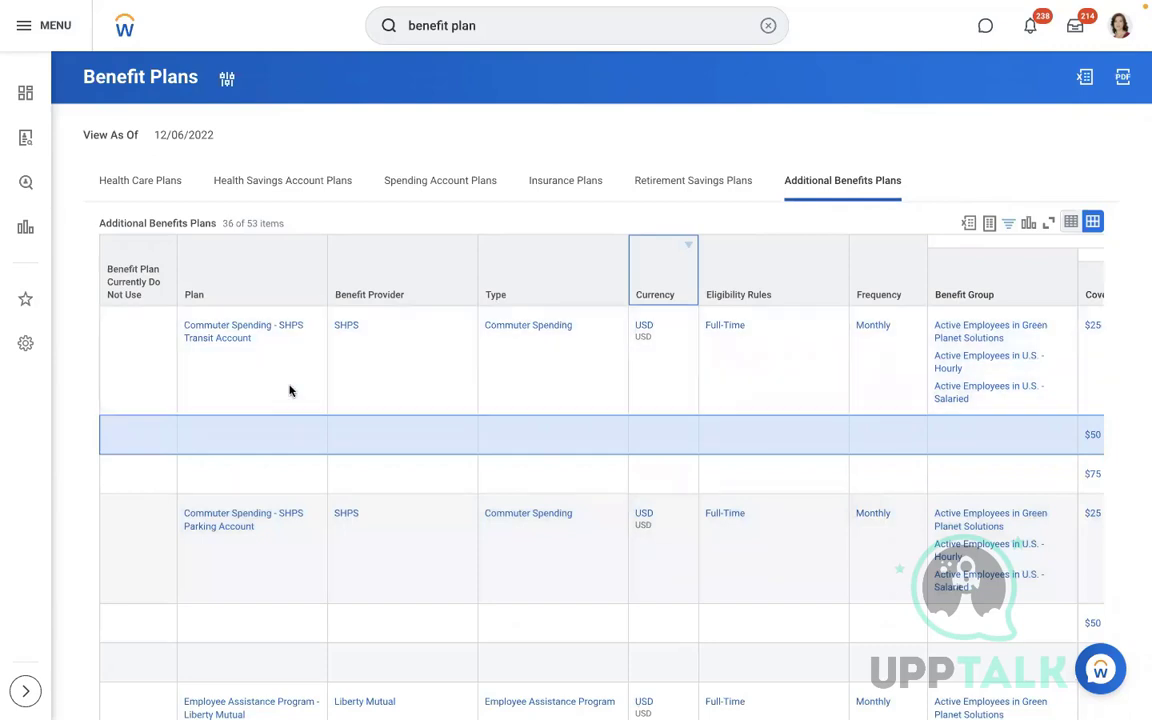
Review the Commuter Spending - SHPS Transit Account plan and its $25, $50 and $75 coverage rows
{"action": "left_click", "coordinate": [254, 387]}
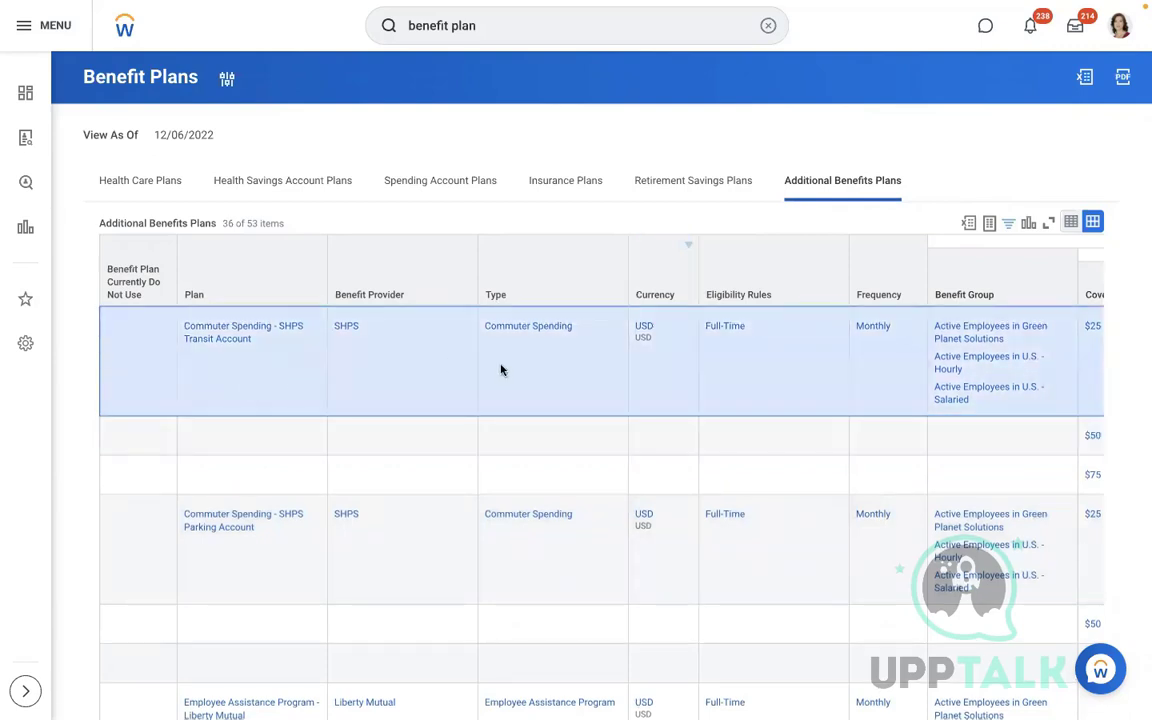
{"action": "scroll", "coordinate": [501, 370], "scroll_direction": "right", "scroll_amount": 5}
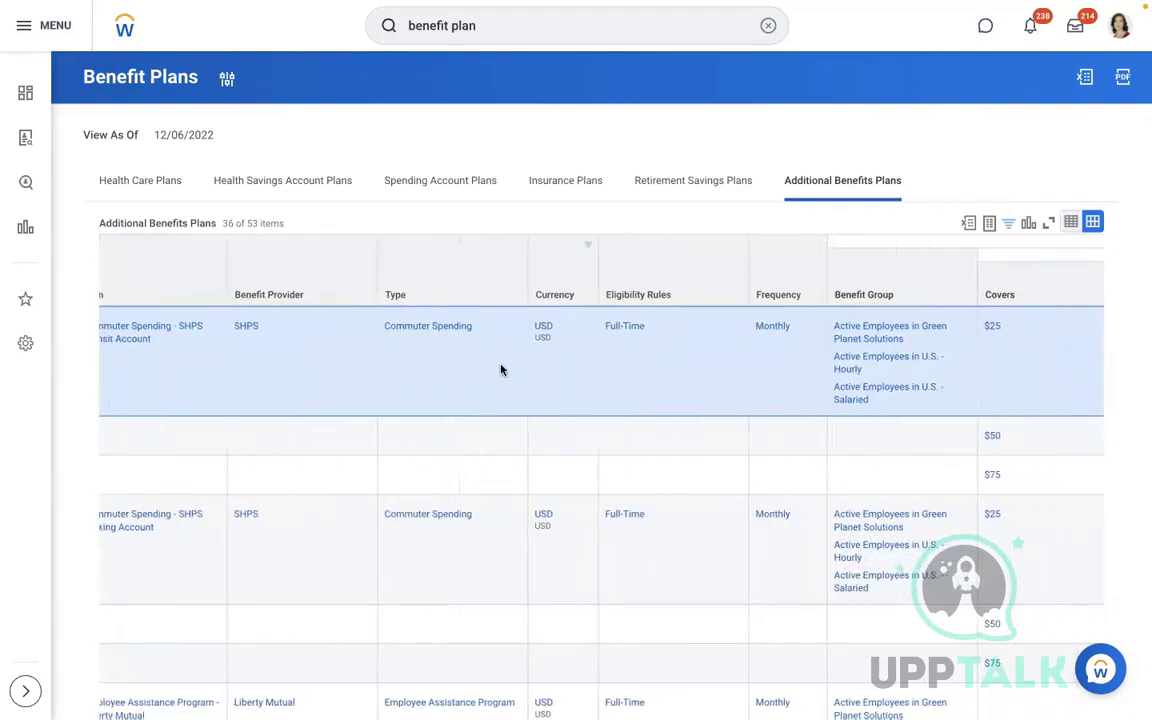
{"action": "scroll", "coordinate": [501, 370], "scroll_direction": "right", "scroll_amount": 1}
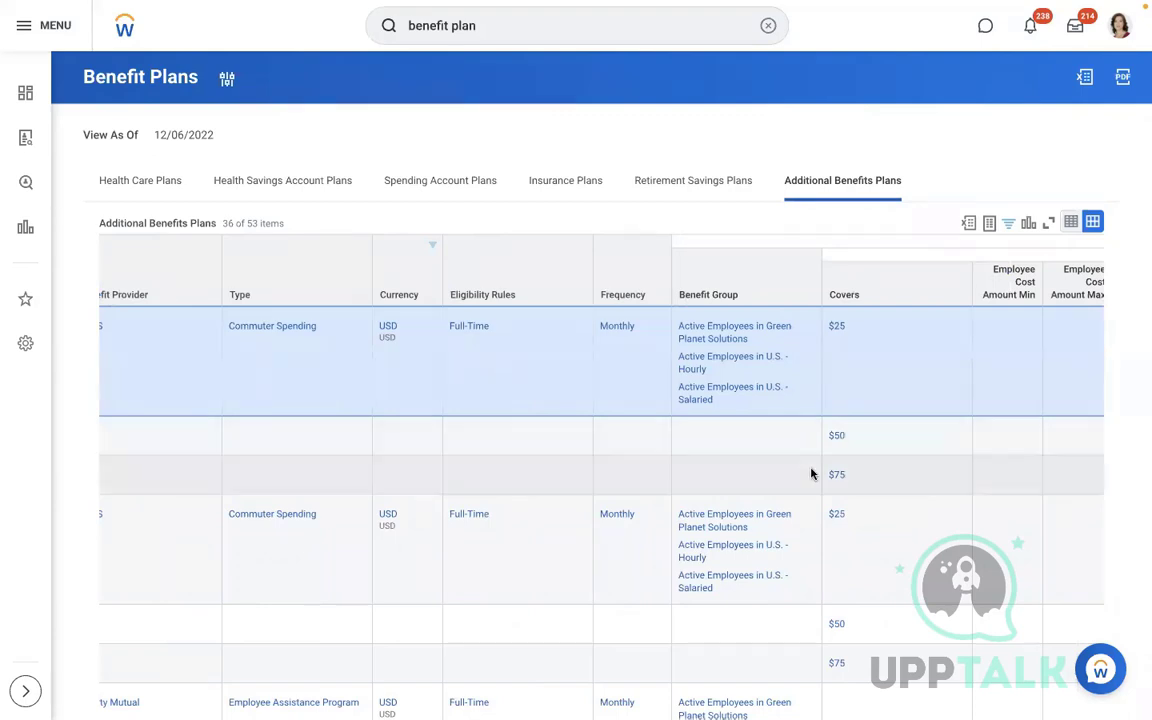
{"action": "left_click", "coordinate": [743, 442]}
{"action": "scroll", "coordinate": [743, 442], "scroll_direction": "left", "scroll_amount": 5}
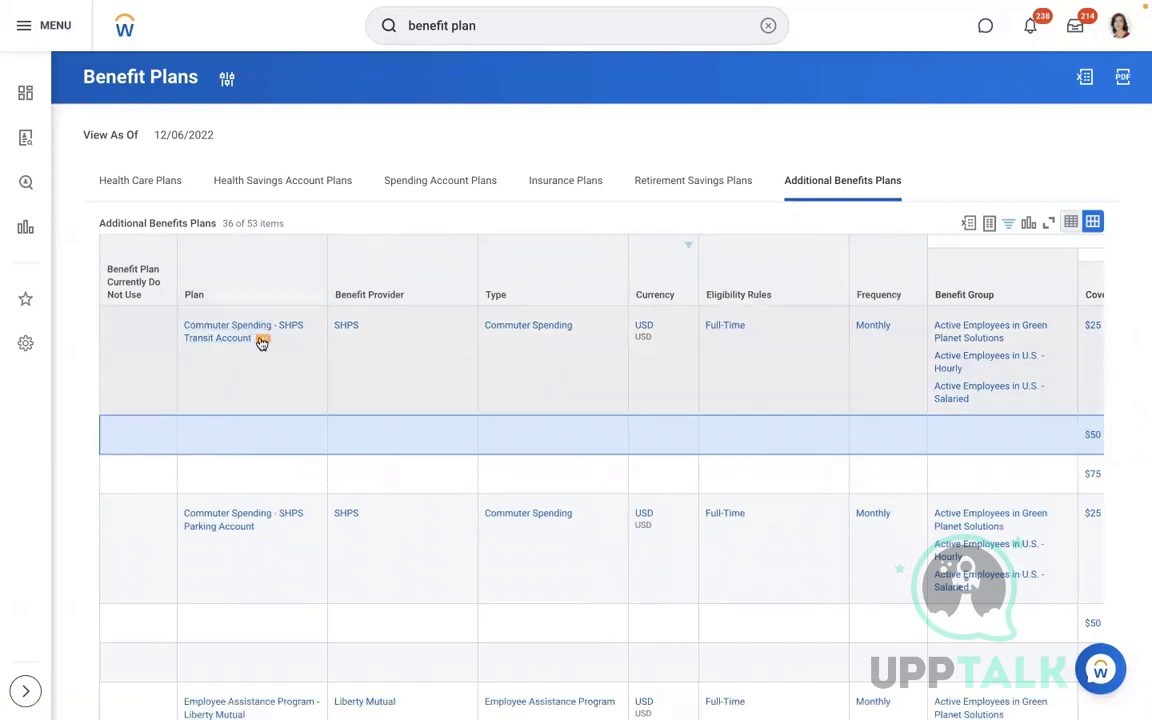
Copy the plan name 'Commuter Spending - SHPS Transit Account' and paste it into the Word document
{"action": "right_click", "coordinate": [261, 341]}
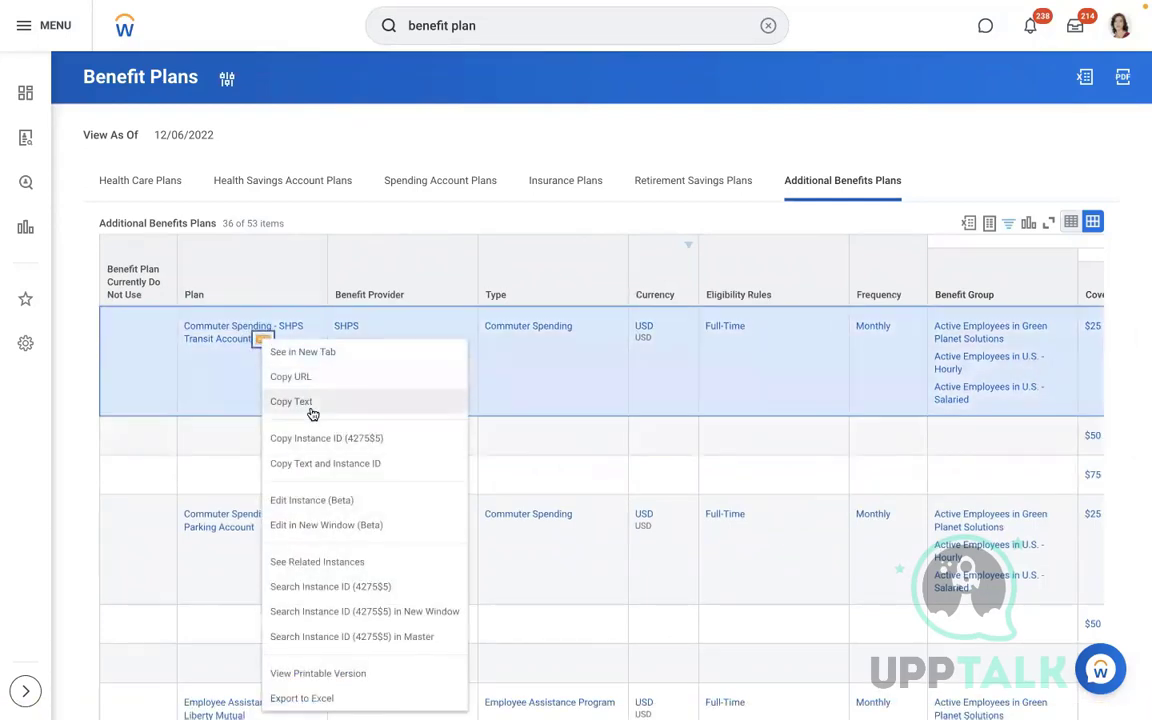
{"action": "left_click", "coordinate": [312, 413]}
{"action": "key", "text": "ctrl+Left"}
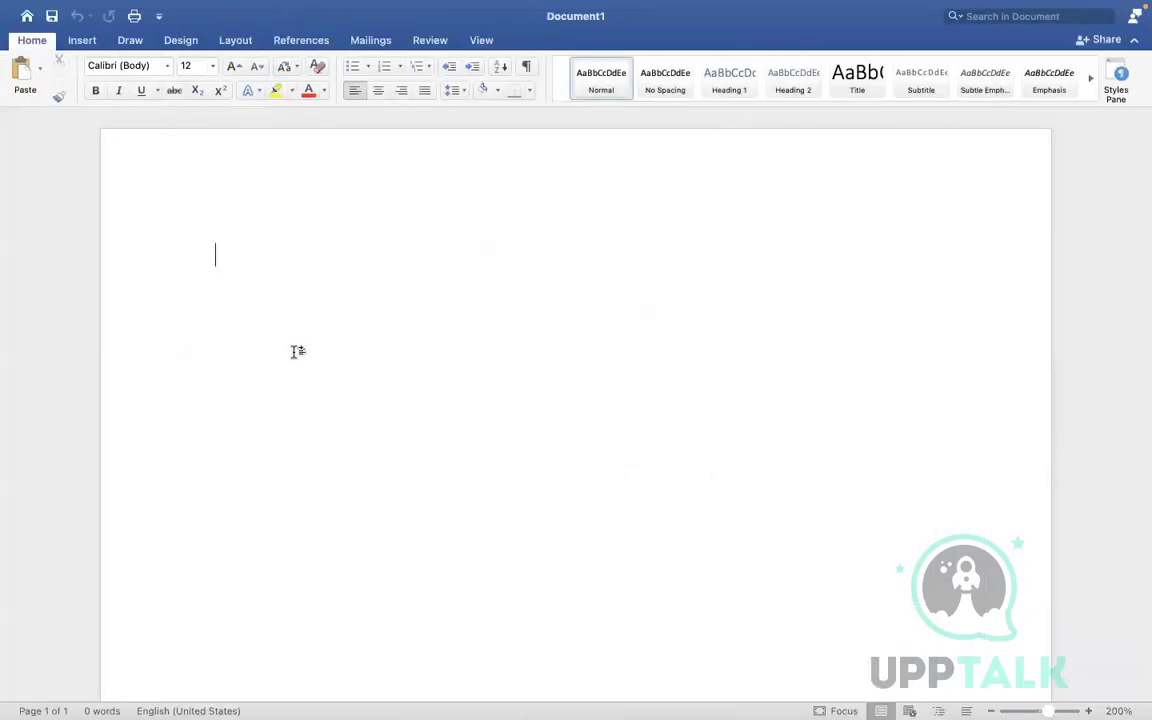
{"action": "key", "text": "super+v"}
{"action": "key", "text": "ctrl+Right"}
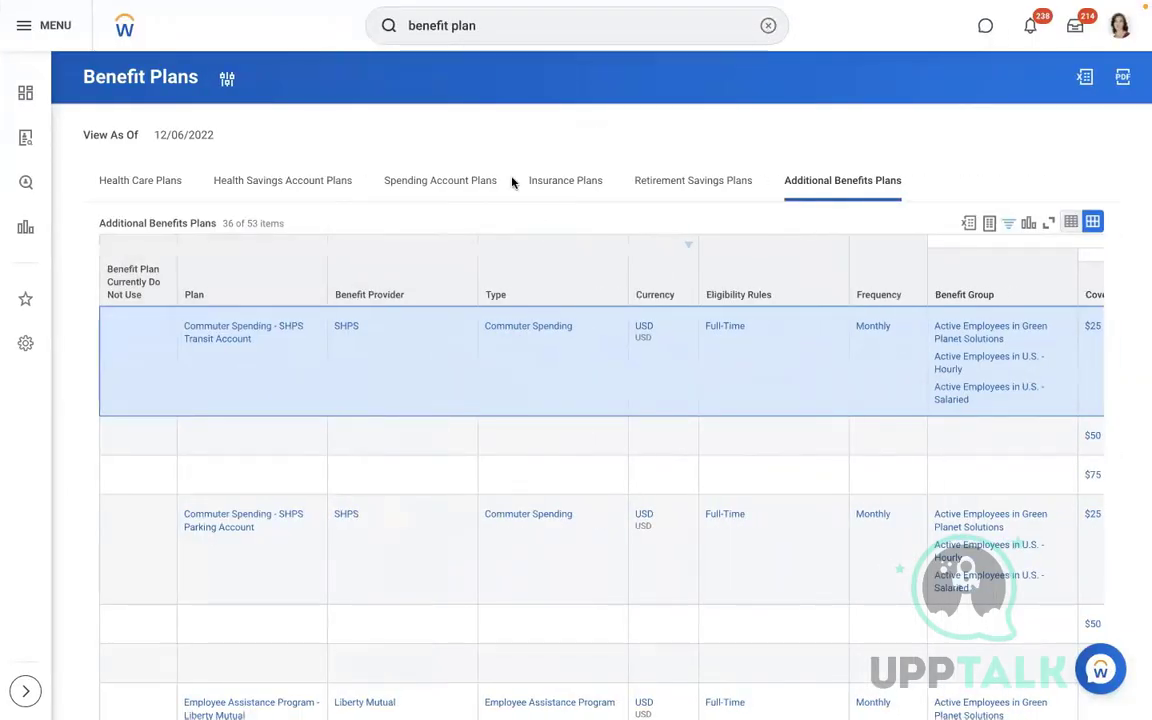
Search for the employee by name and open the Benefits page of their profile
{"action": "left_click", "coordinate": [768, 25]}
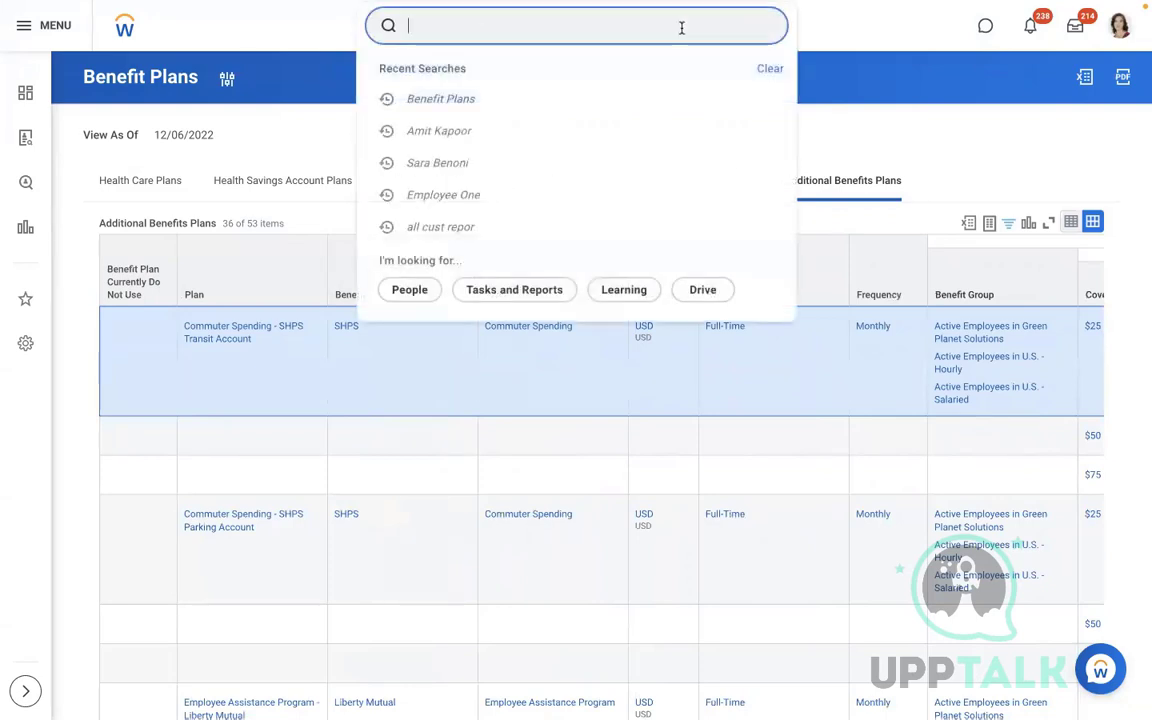
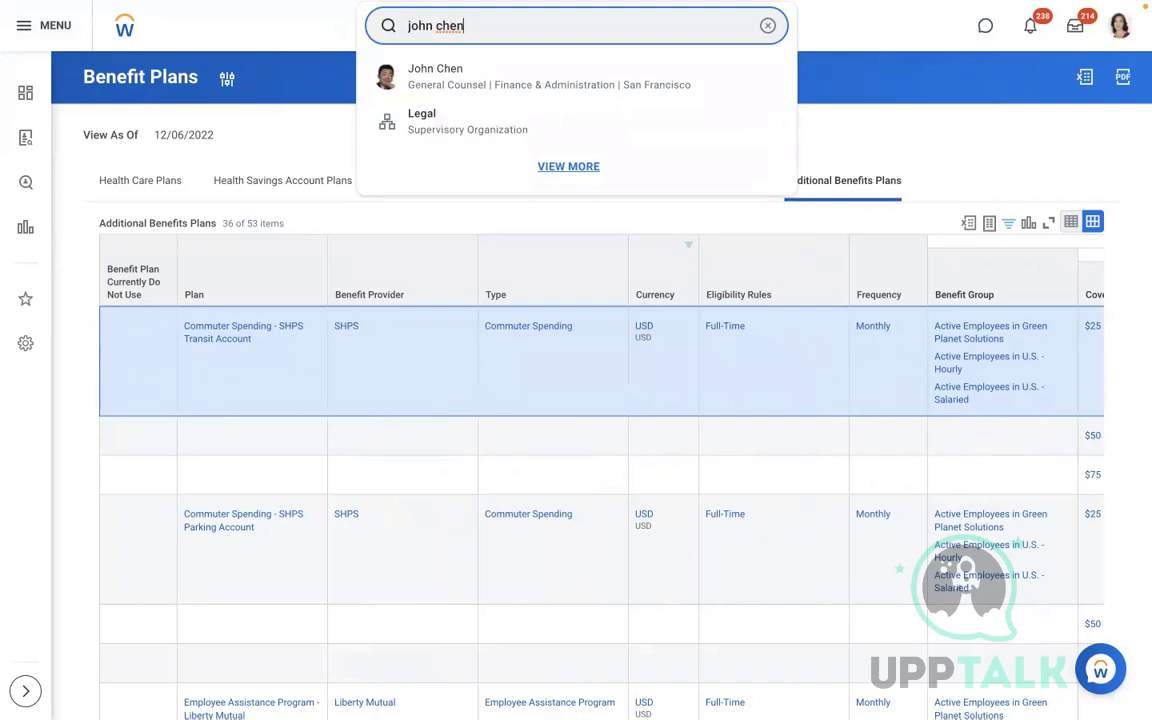
{"action": "left_click", "coordinate": [502, 79]}
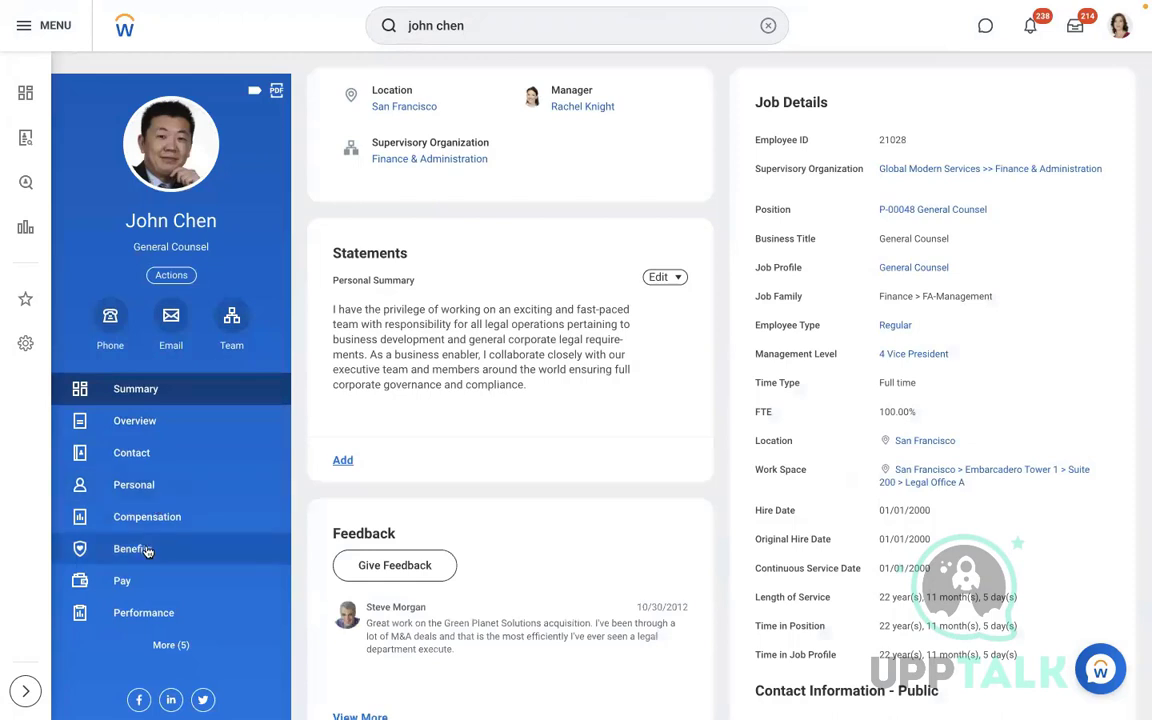
{"action": "left_click", "coordinate": [147, 551]}
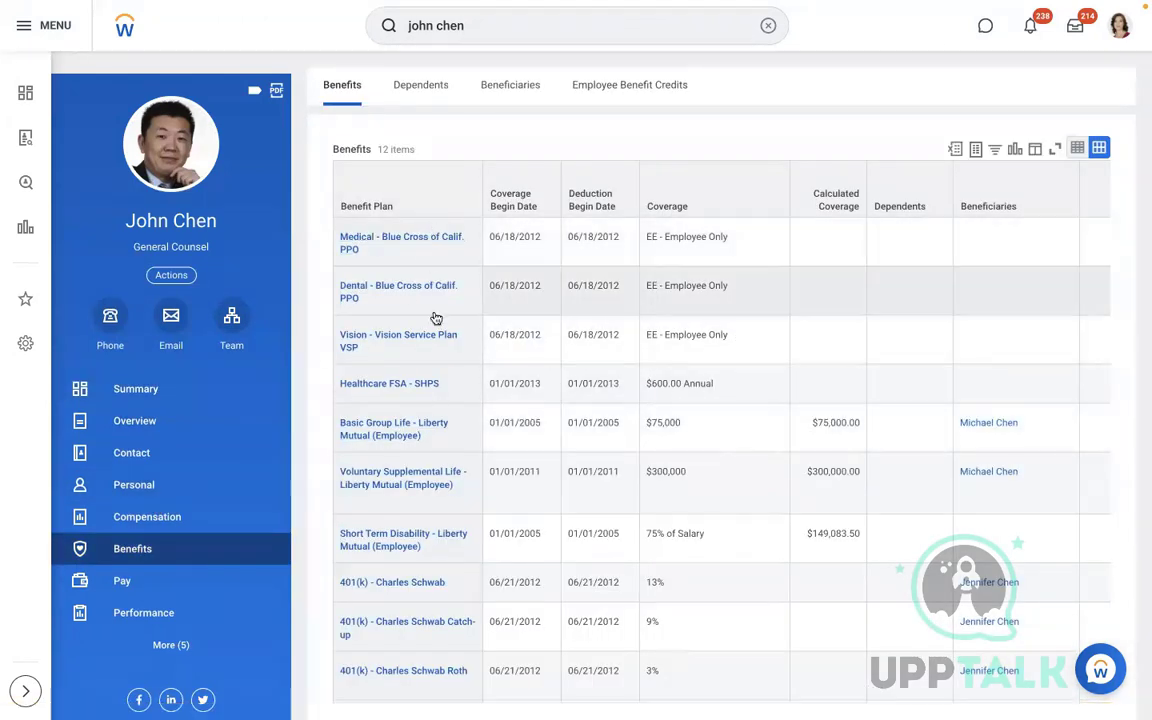
Scroll through the employee's 12 enrolled plans, including Voluntary Supplemental Life
{"action": "left_click", "coordinate": [776, 499]}
{"action": "scroll", "coordinate": [776, 499], "scroll_direction": "down", "scroll_amount": 1}
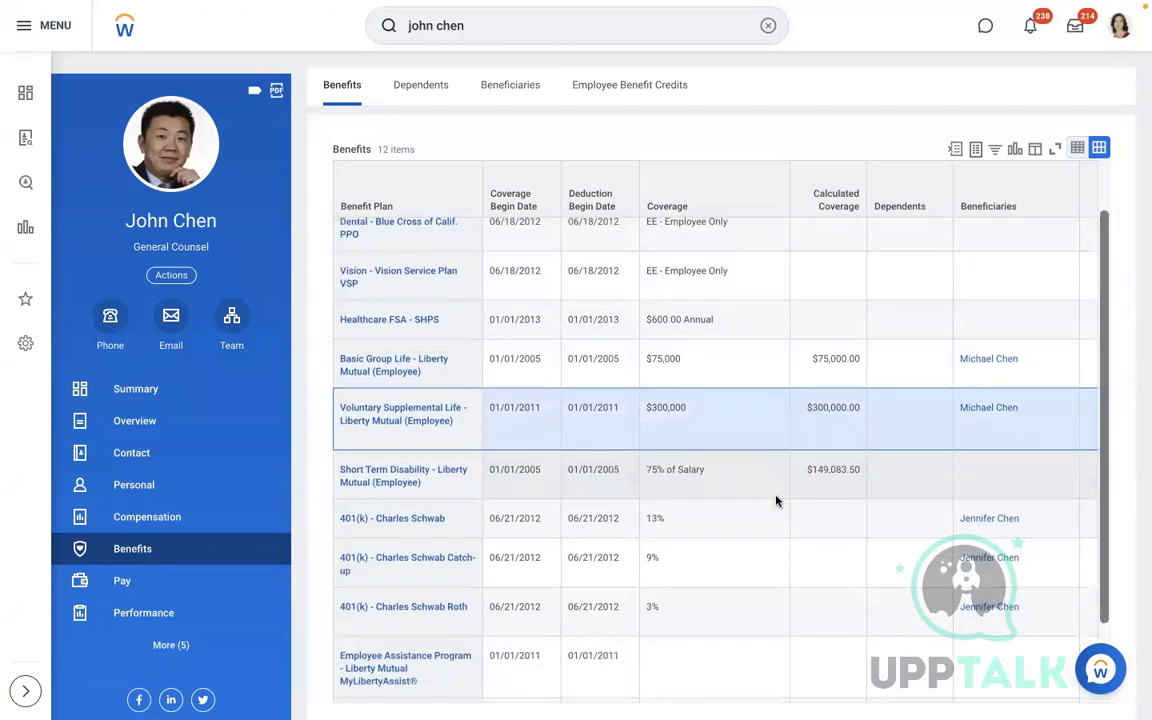
{"action": "scroll", "coordinate": [776, 500], "scroll_direction": "down", "scroll_amount": 2}
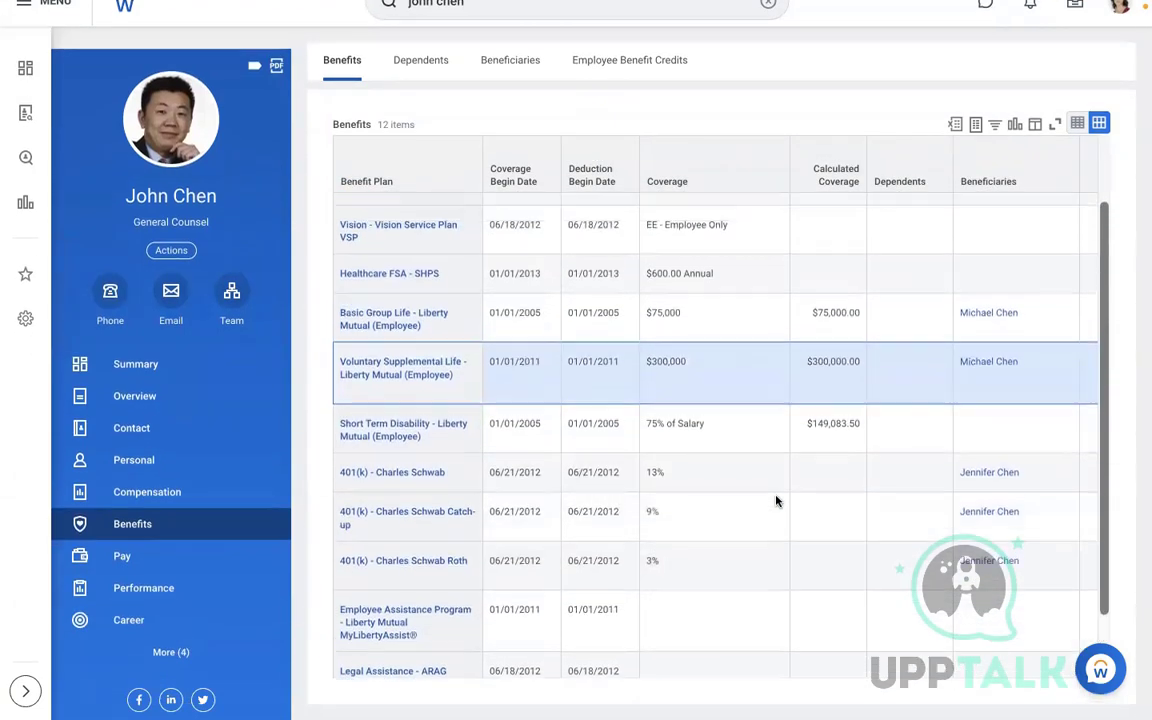
{"action": "scroll", "coordinate": [776, 500], "scroll_direction": "up", "scroll_amount": 3}
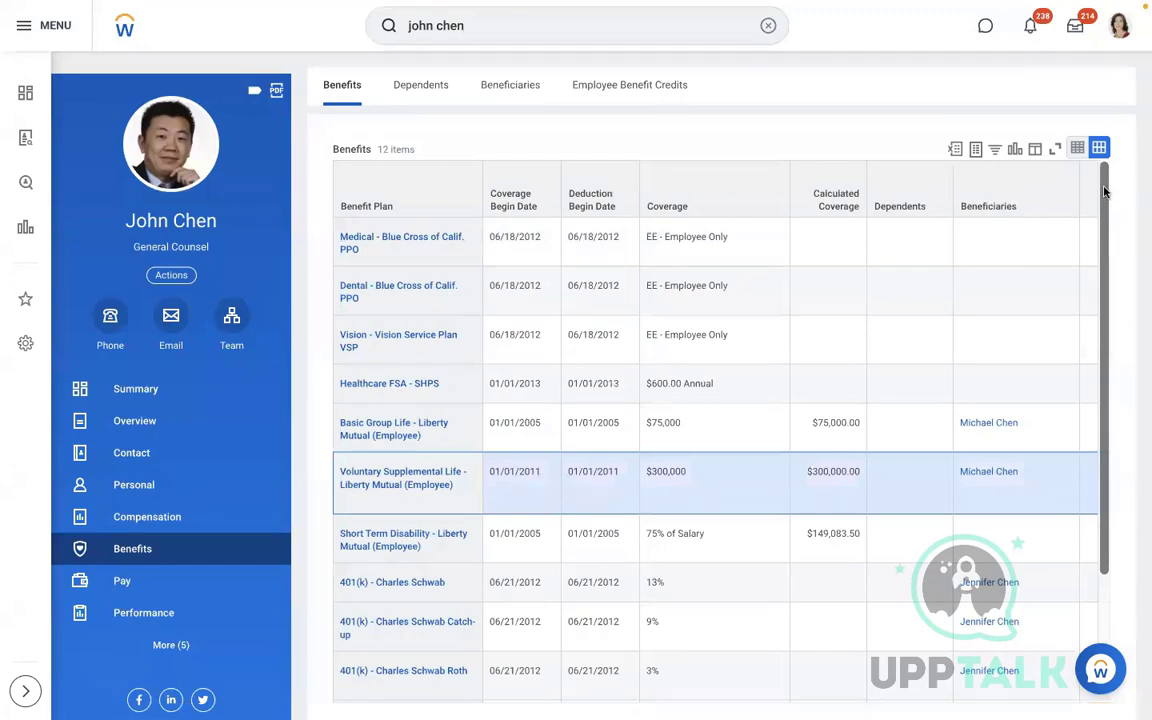
{"action": "left_click_drag", "start_coordinate": [1104, 192], "coordinate": [1104, 339]}
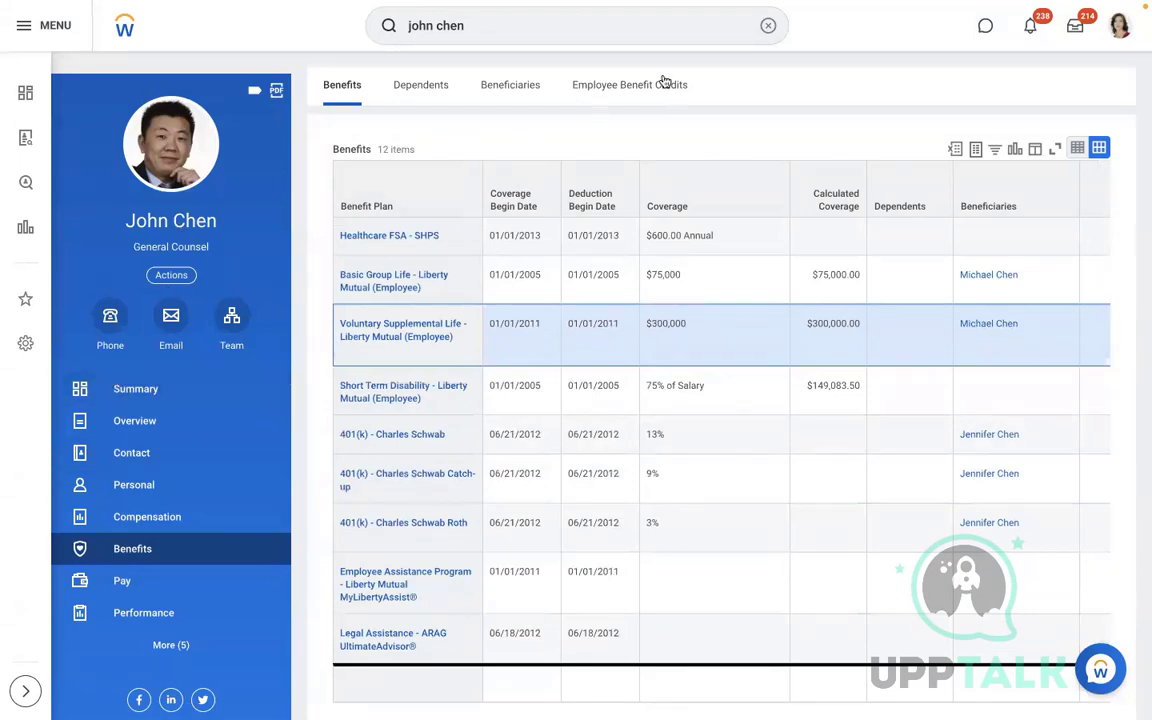
In Word, start the field list under the title with 'Benefit plan ID'
{"action": "key", "text": "ctrl+Left"}
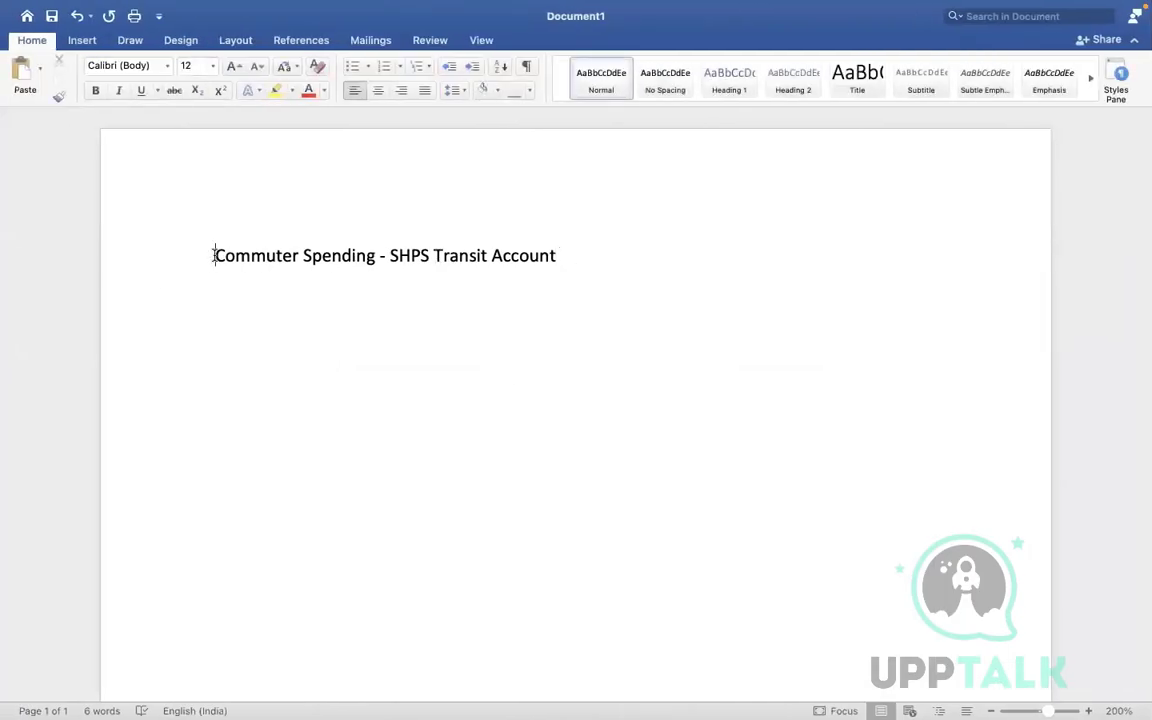
{"action": "type", "text": "Bene"}
{"action": "key", "text": "BackSpace"}
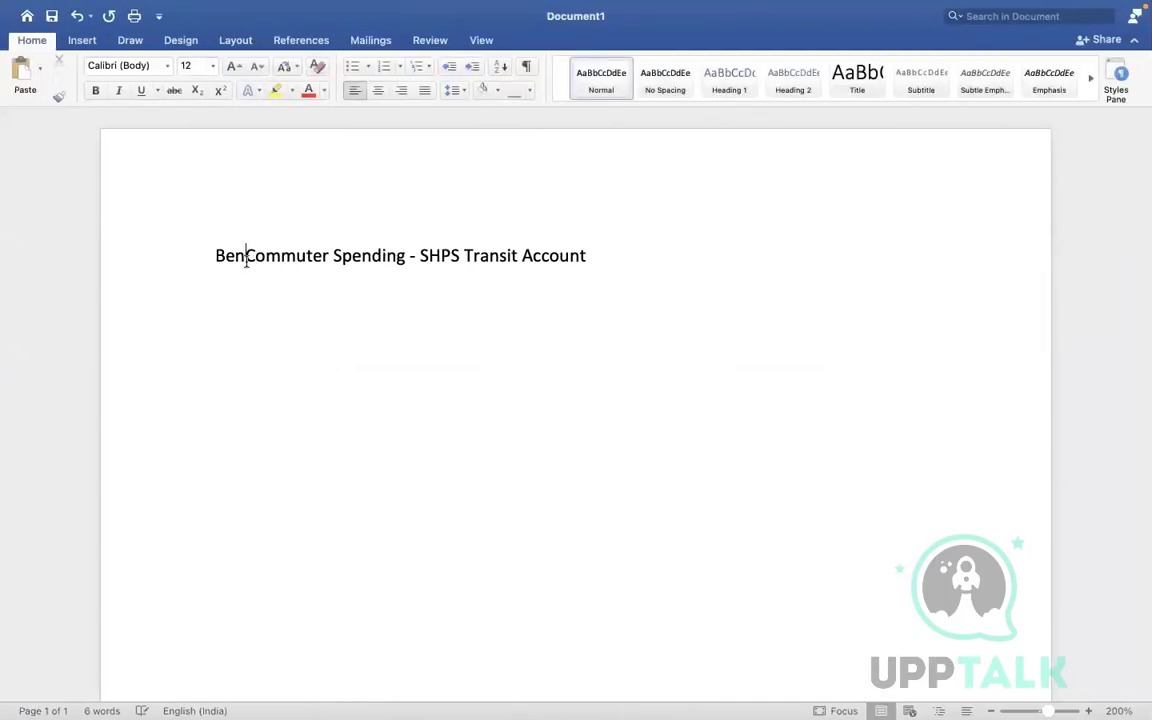
{"action": "left_click", "coordinate": [609, 252]}
{"action": "key", "text": "Return"}
{"action": "type", "text": "Benefit plan ID"}
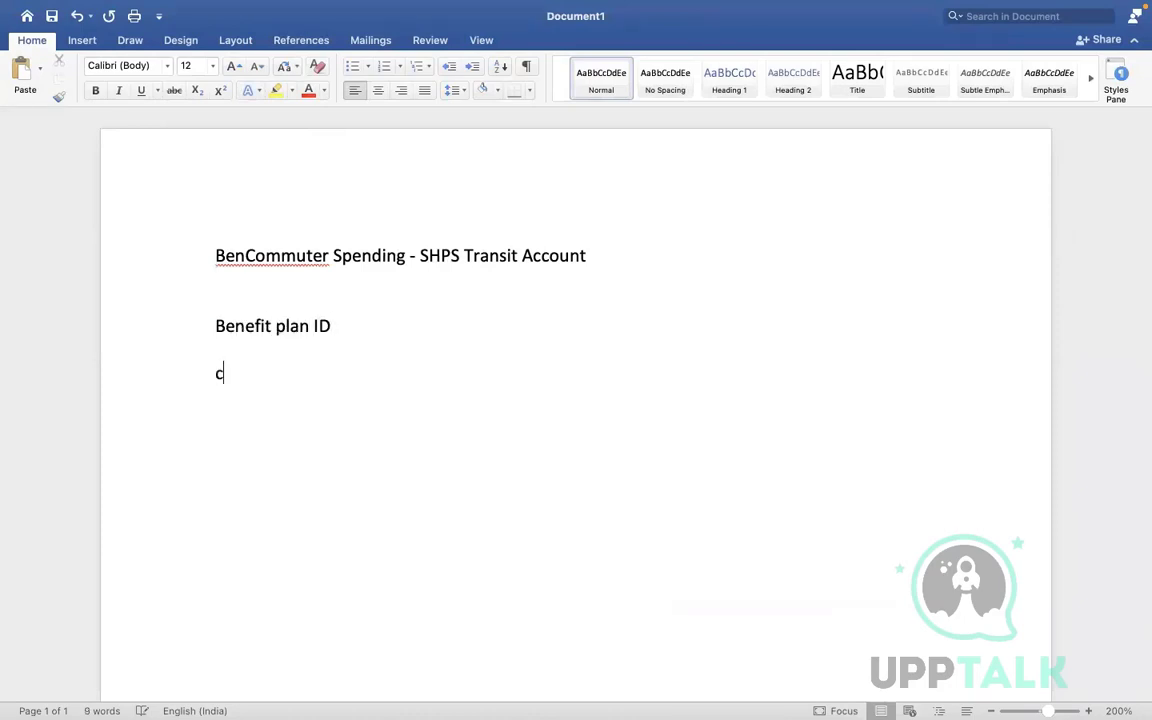
{"action": "type", "text": "OVERA"}
{"action": "key", "text": "BackSpace"}
{"action": "key", "text": "BackSpace"}
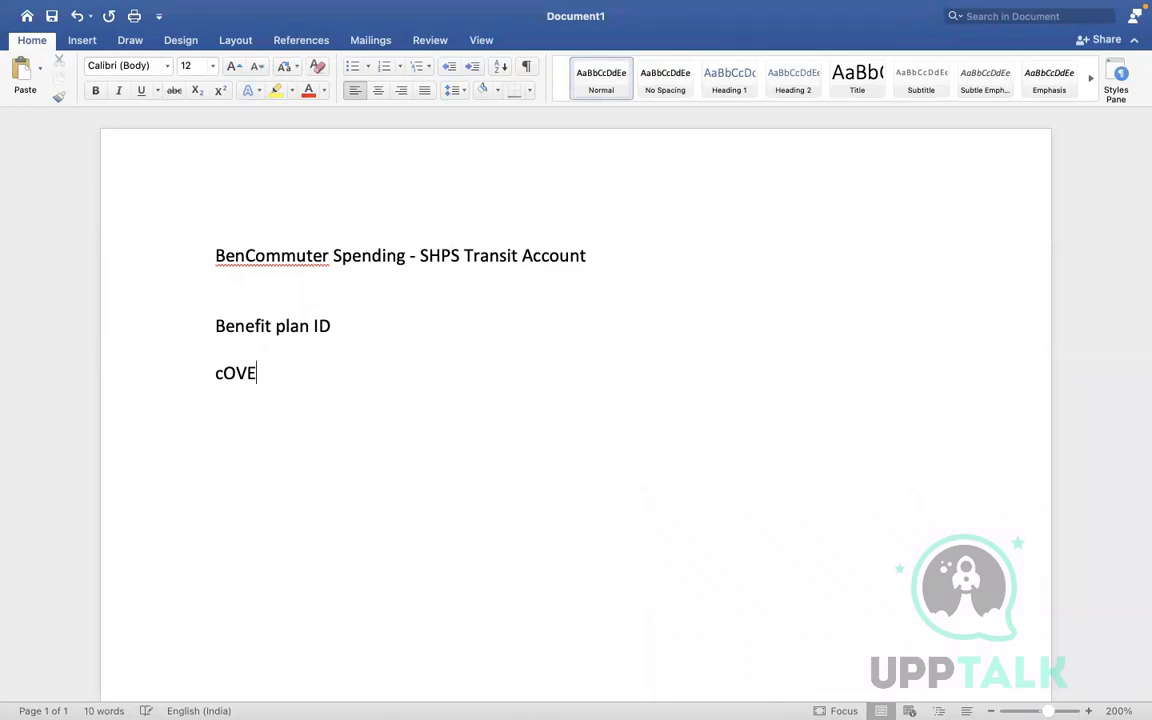
{"action": "key", "text": "BackSpace"}
{"action": "key", "text": "BackSpace"}
{"action": "key", "text": "BackSpace"}
{"action": "key", "text": "BackSpace"}
Add lines for Benefit event ID, Employee ID, Effective date and Coverage ID
{"action": "type", "text": "Benefit event ID"}
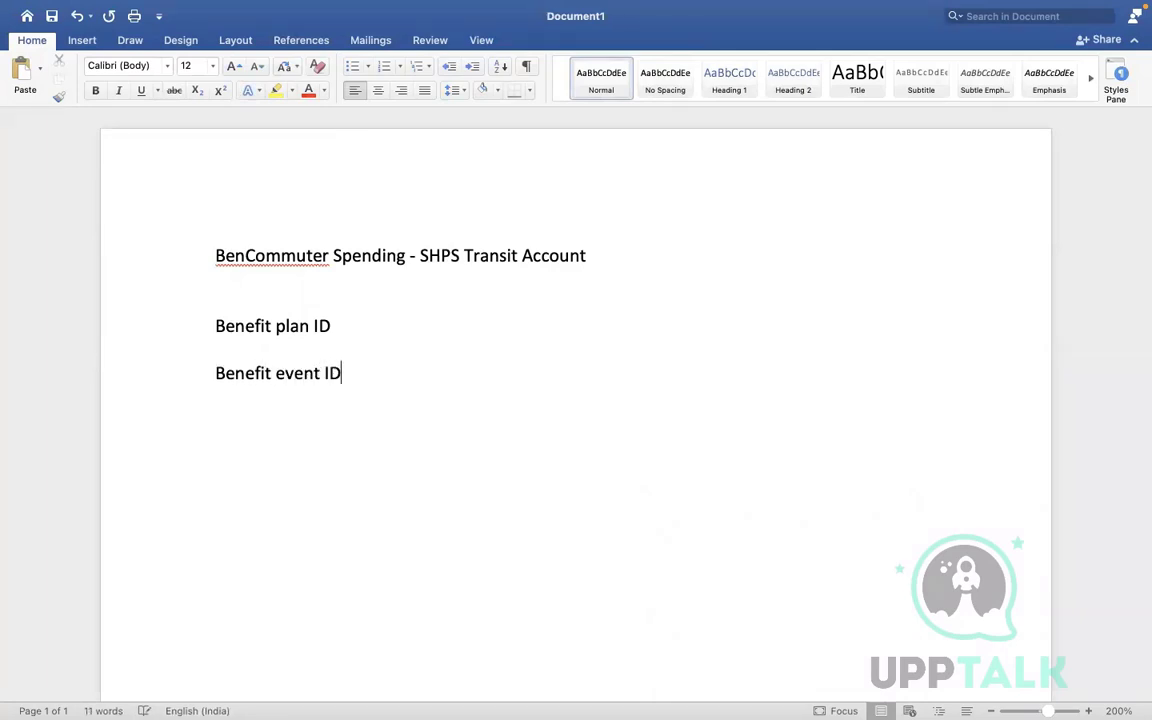
{"action": "key", "text": "Return"}
{"action": "type", "text": "Employee "}
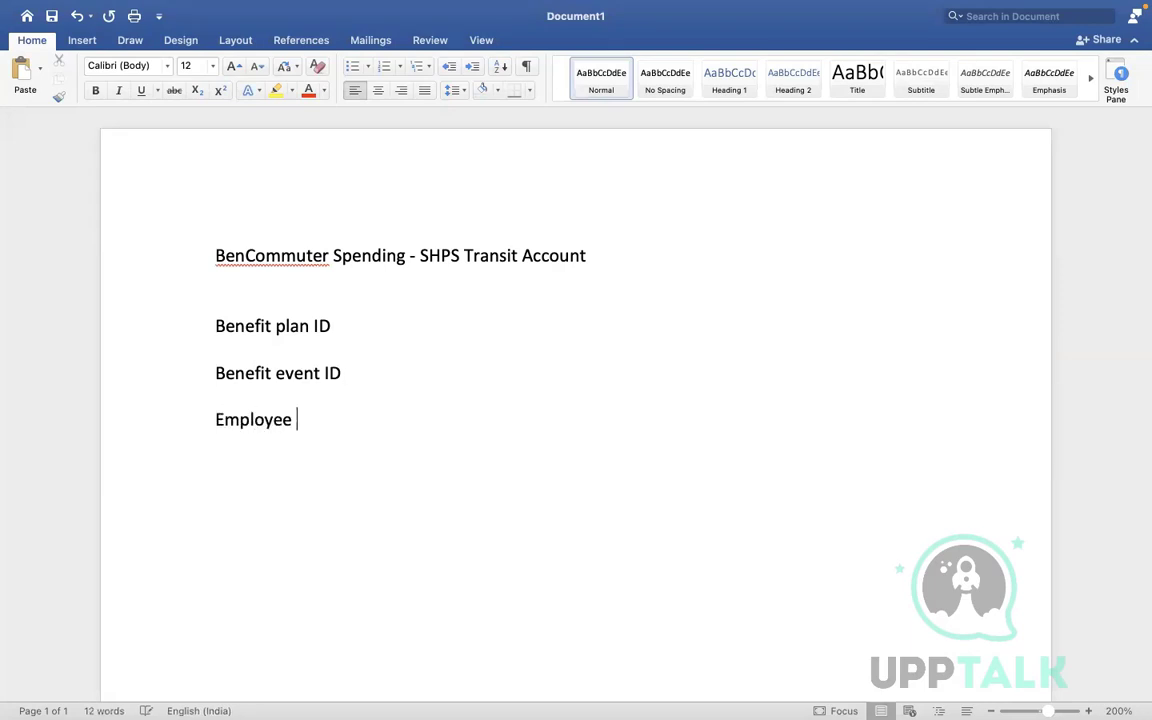
{"action": "type", "text": "ID"}
{"action": "key", "text": "Return"}
{"action": "type", "text": "Effective date"}
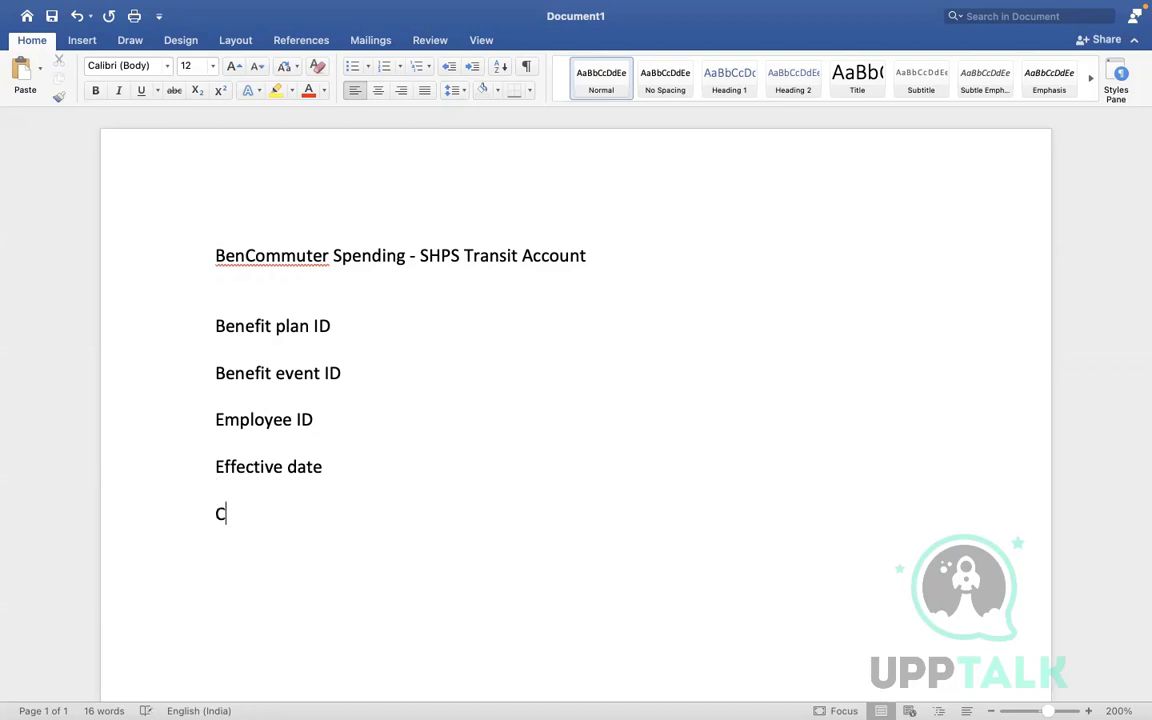
{"action": "type", "text": "overage "}
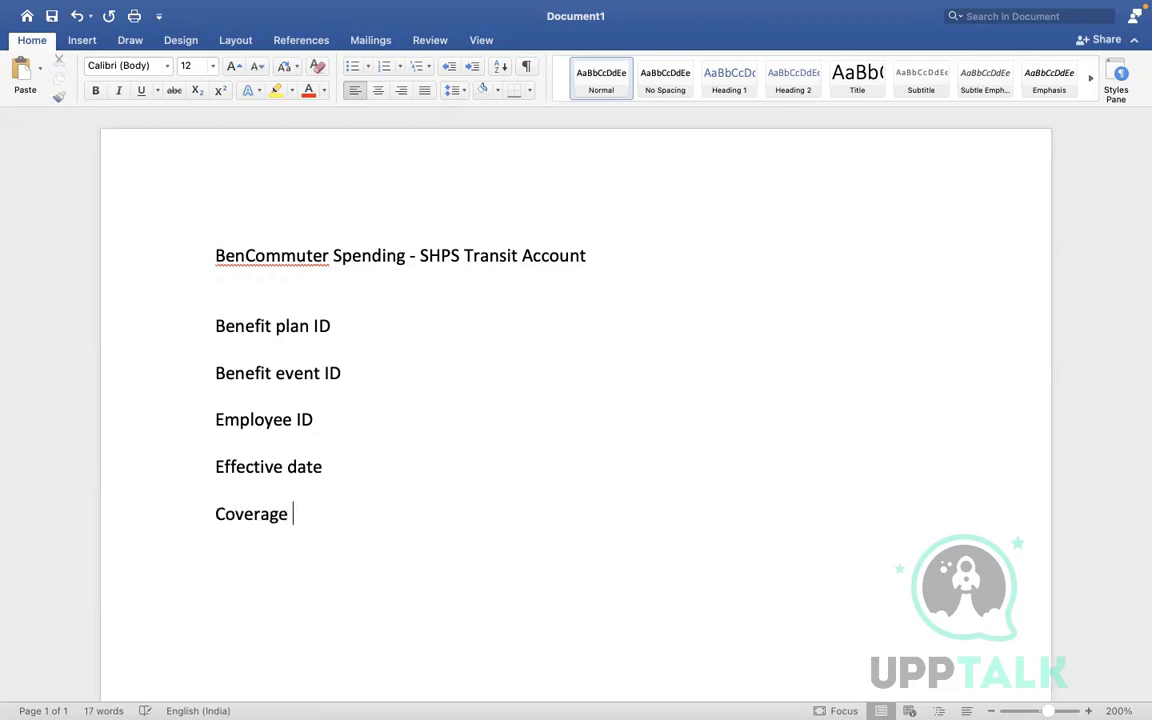
{"action": "type", "text": "ID"}
{"action": "key", "text": "ctrl+Right"}
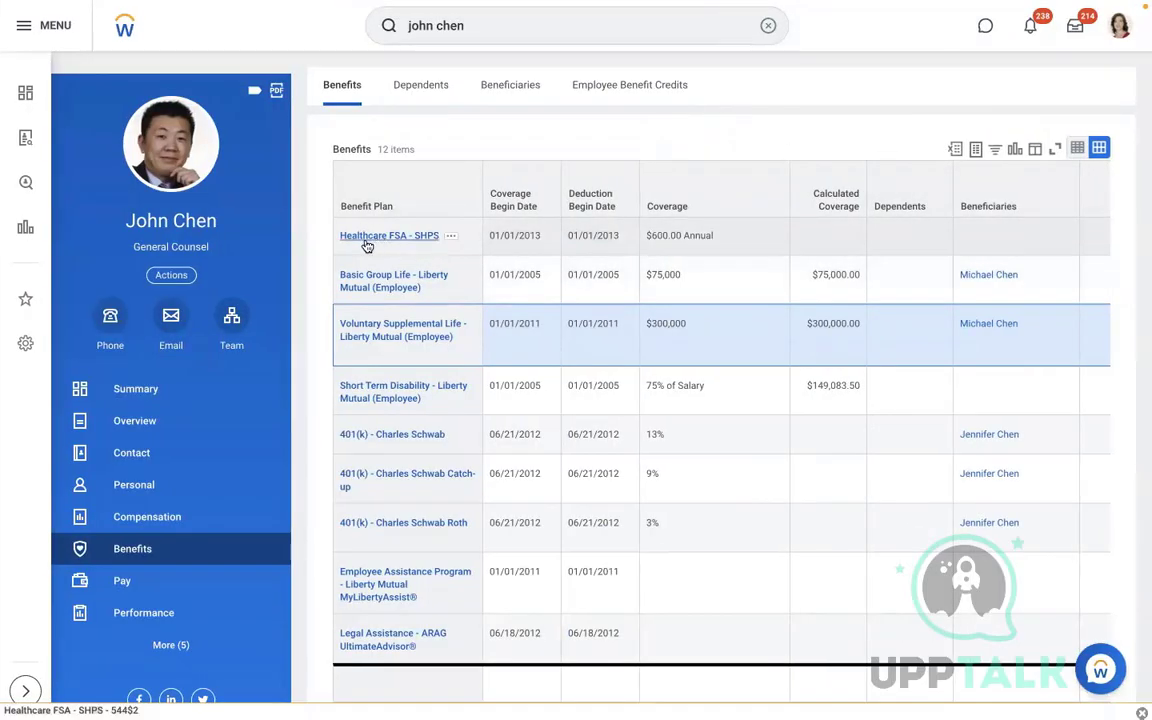
Open Edit Benefit Event Type via 'edit ben event' and choose Commuter Plan Contribution Change
{"action": "left_click", "coordinate": [768, 27]}
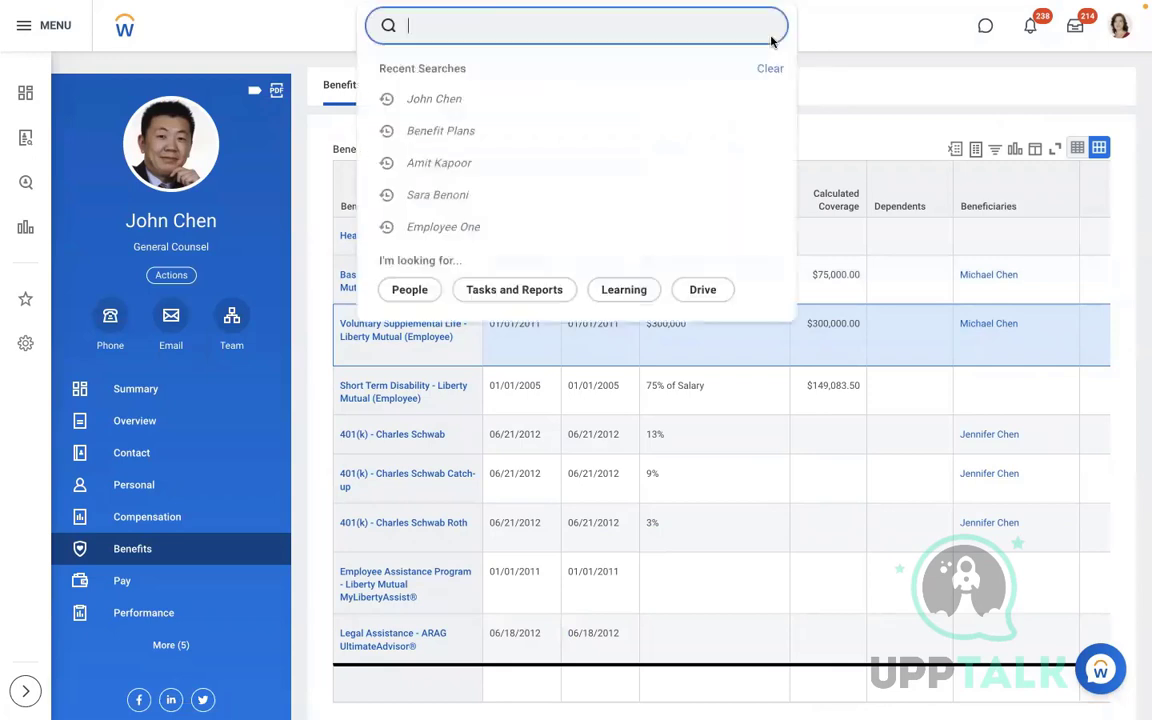
{"action": "type", "text": "edit ben ev"}
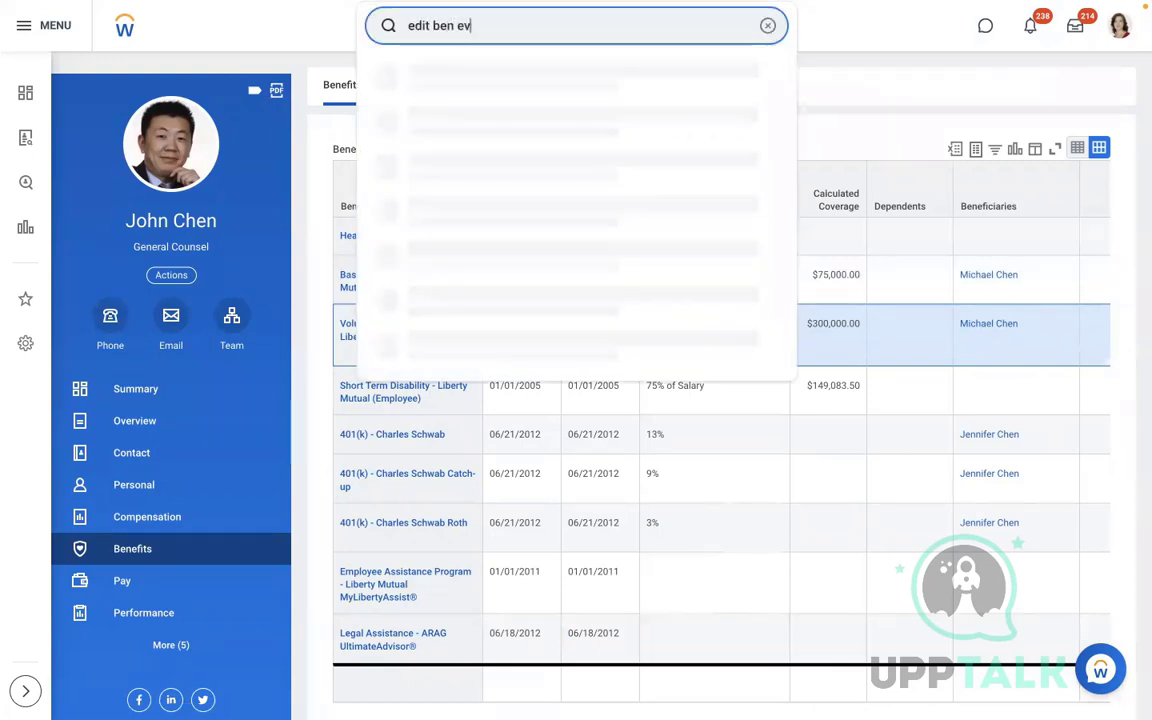
{"action": "type", "text": "ent"}
{"action": "left_click", "coordinate": [527, 84]}
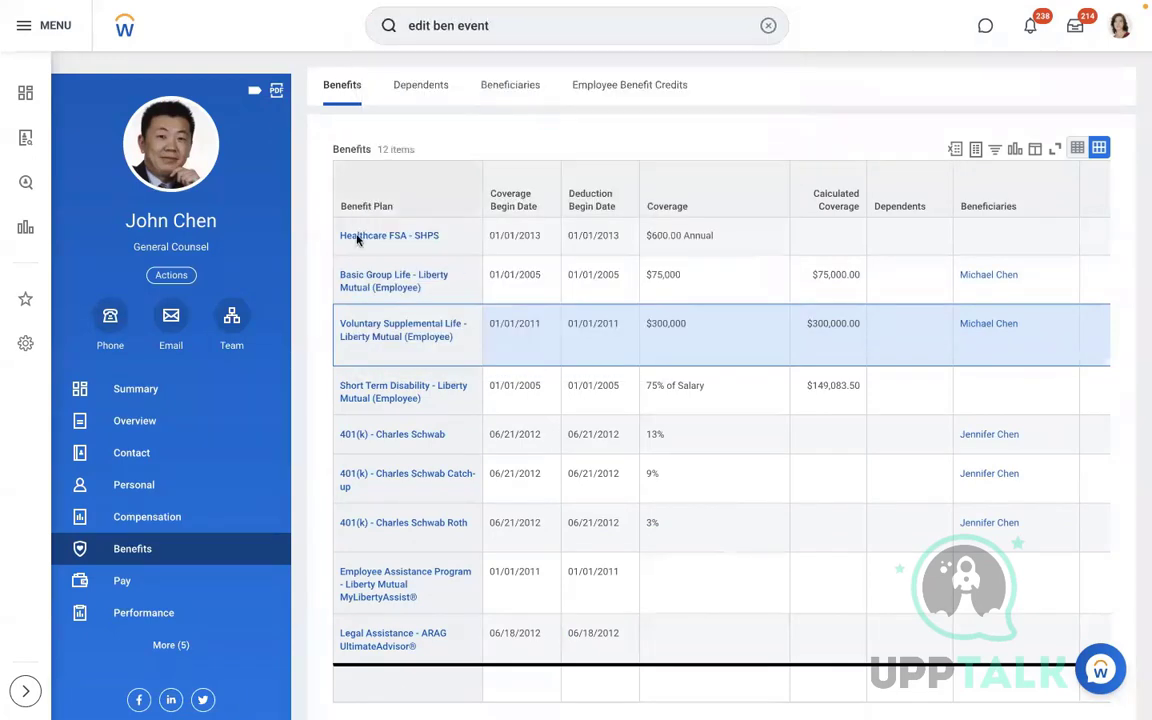
{"action": "left_click", "coordinate": [481, 203]}
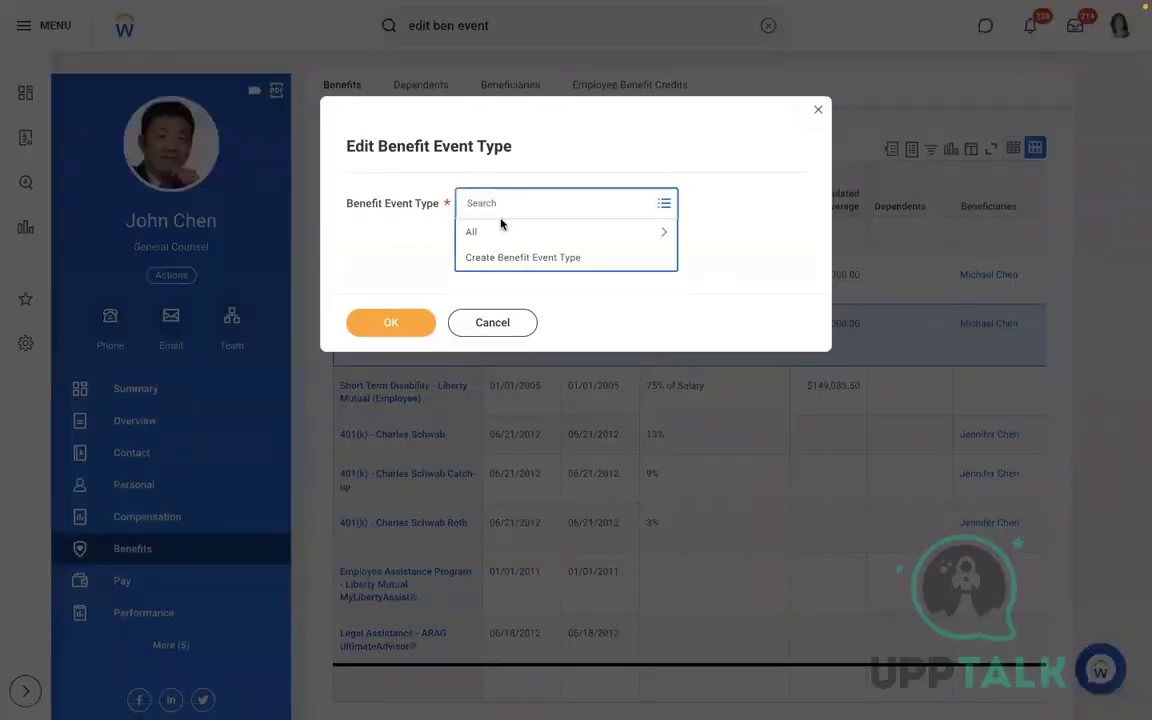
{"action": "left_click", "coordinate": [478, 231]}
{"action": "key", "text": "Down"}
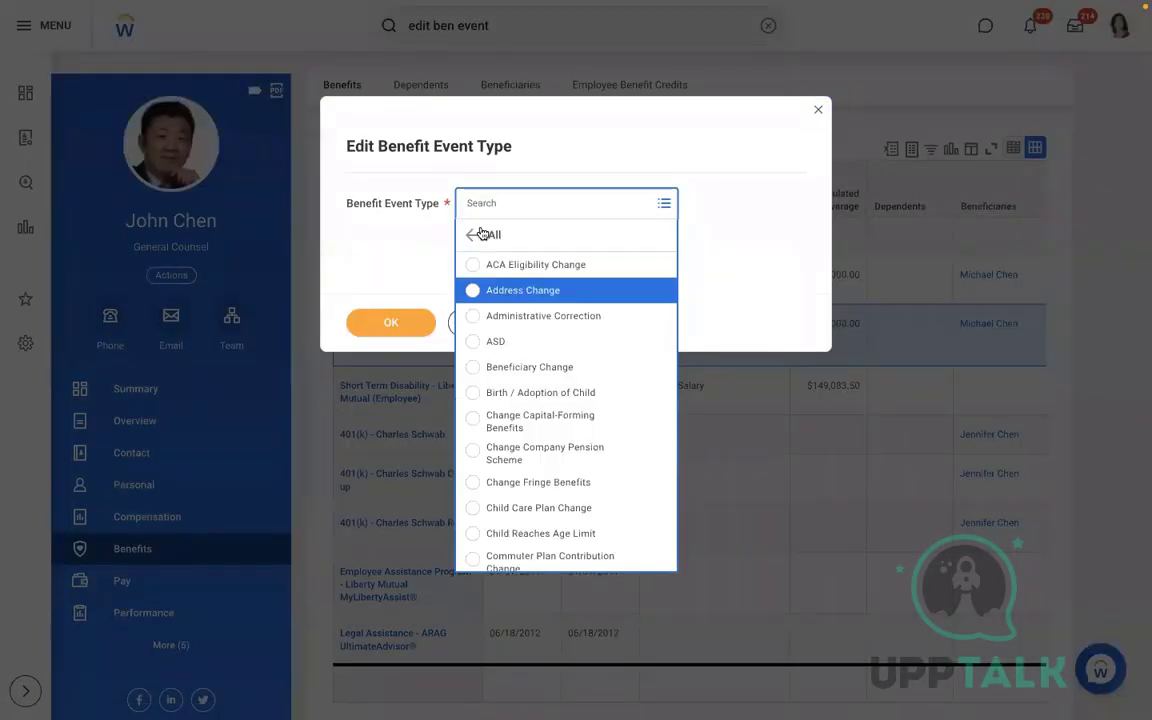
{"action": "key", "text": "Down"}
{"action": "key", "text": "Down"}
{"action": "key", "text": "Down"}
{"action": "key", "text": "Down"}
{"action": "key", "text": "Down"}
{"action": "key", "text": "Down"}
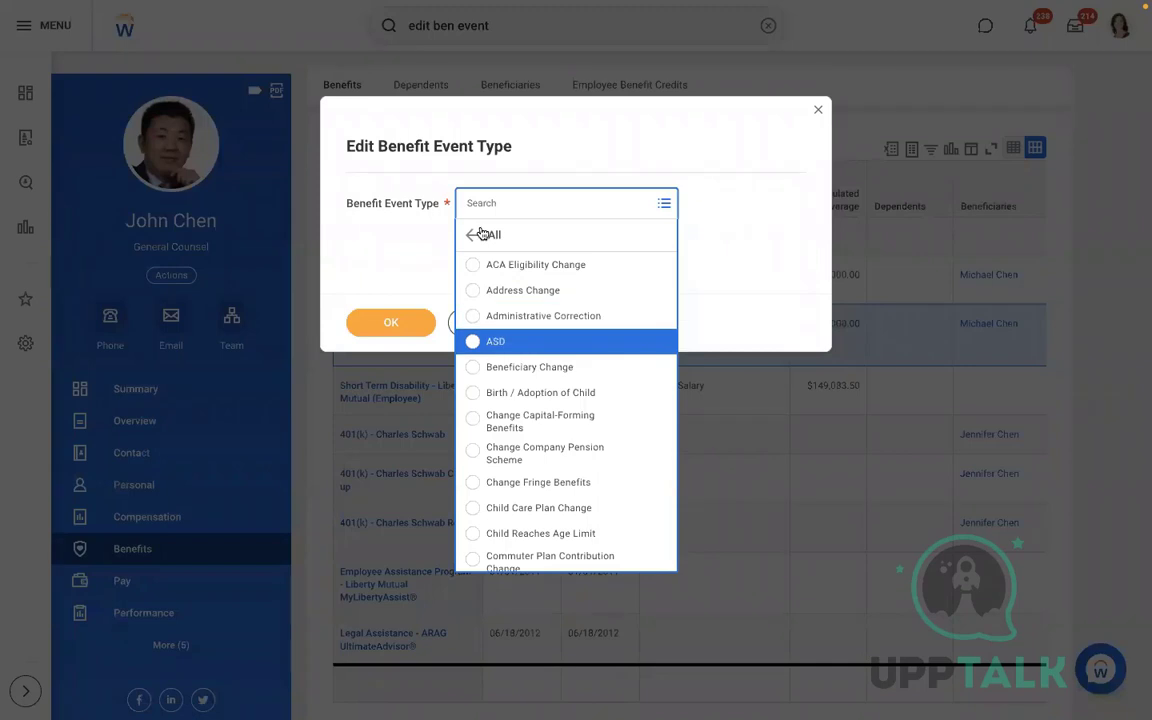
{"action": "key", "text": "Down"}
{"action": "key", "text": "Down"}
{"action": "key", "text": "Down"}
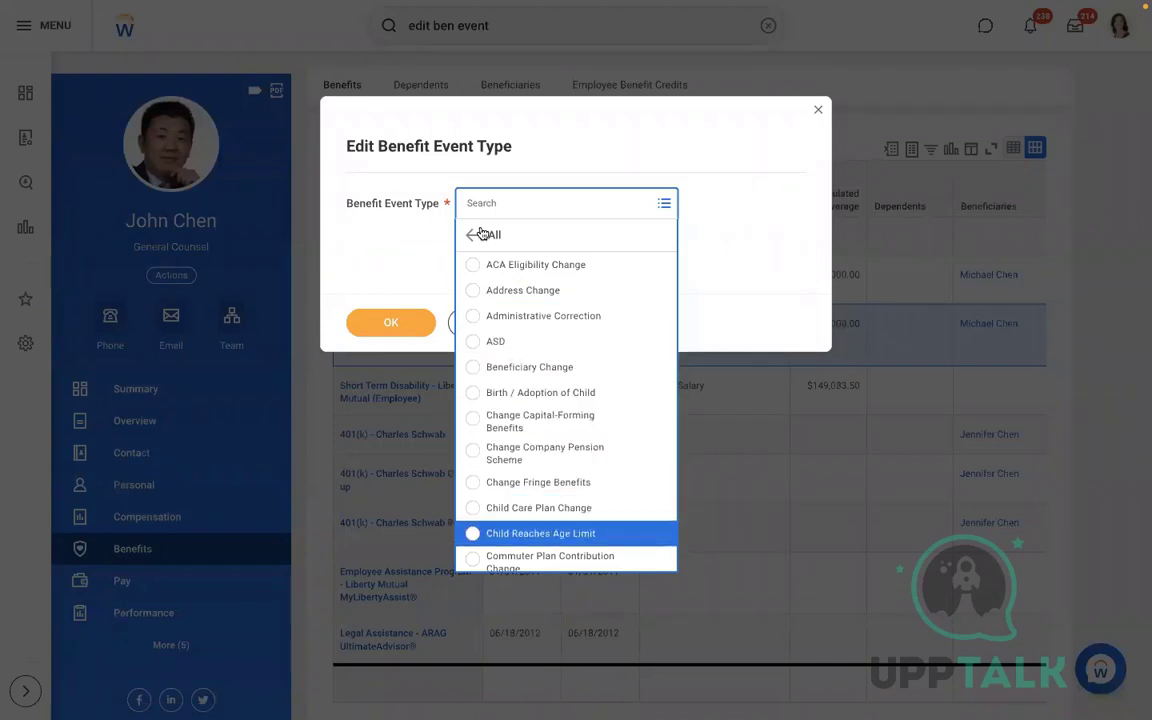
{"action": "key", "text": "Down"}
{"action": "key", "text": "Down"}
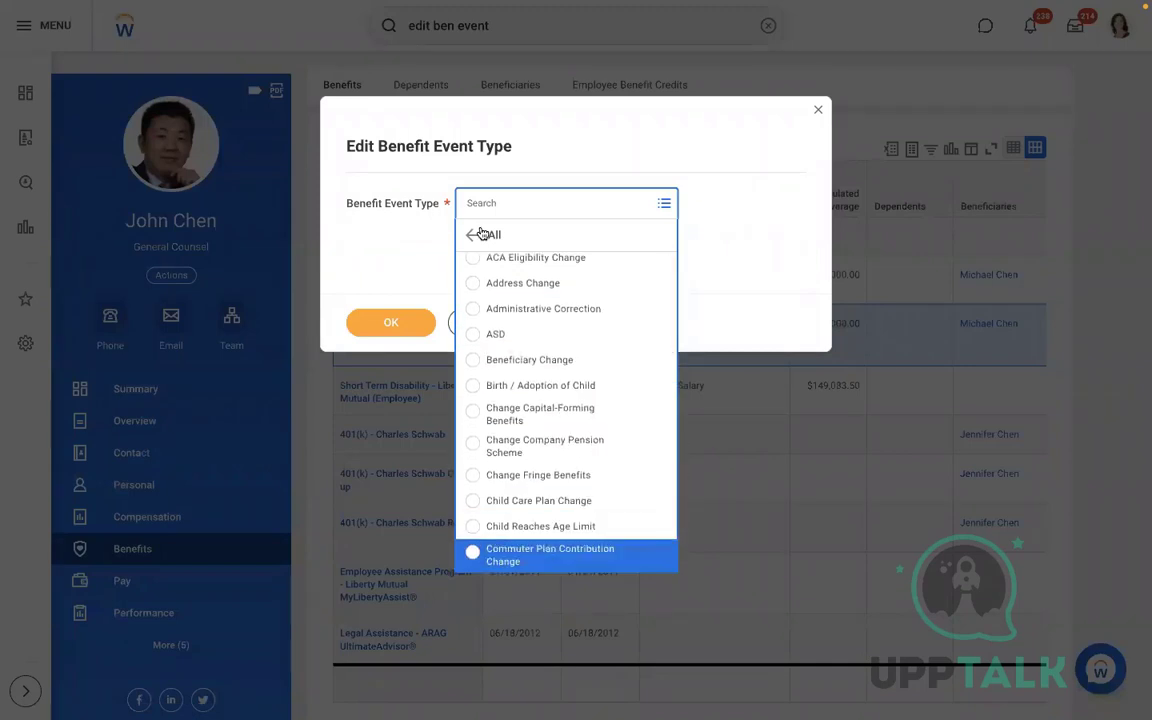
{"action": "key", "text": "Up"}
{"action": "key", "text": "Return"}
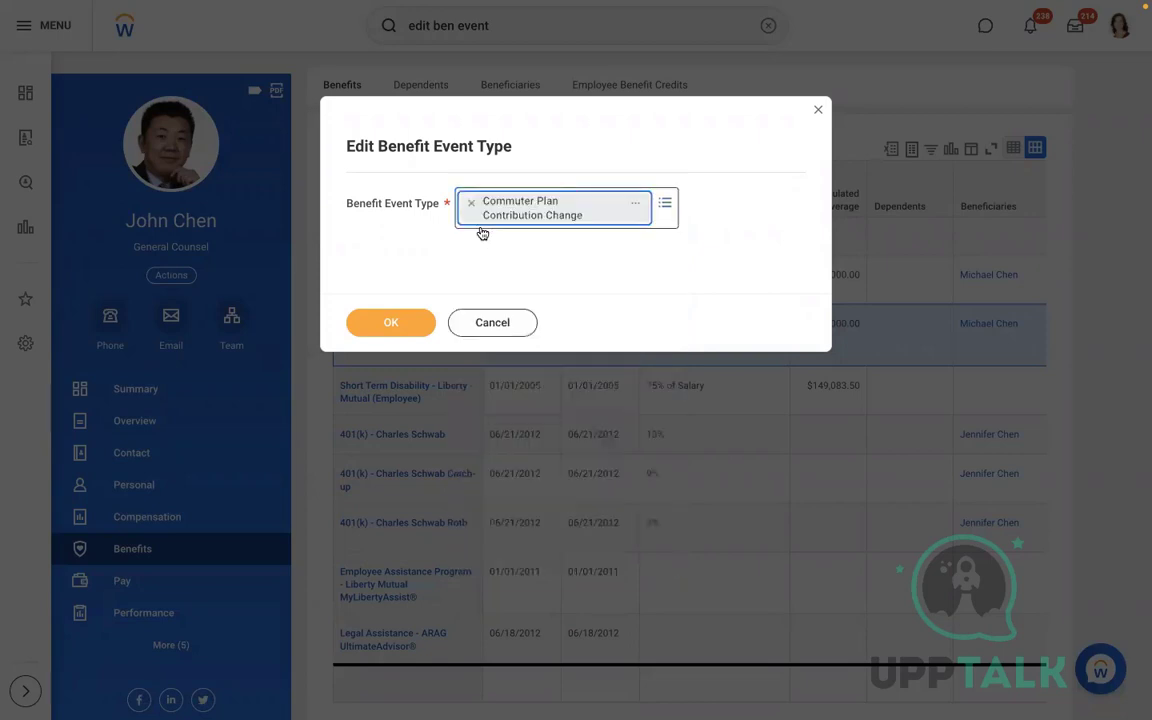
Confirm and save the event type, then view the Commuter Spending coverage type details
{"action": "left_click", "coordinate": [391, 322]}
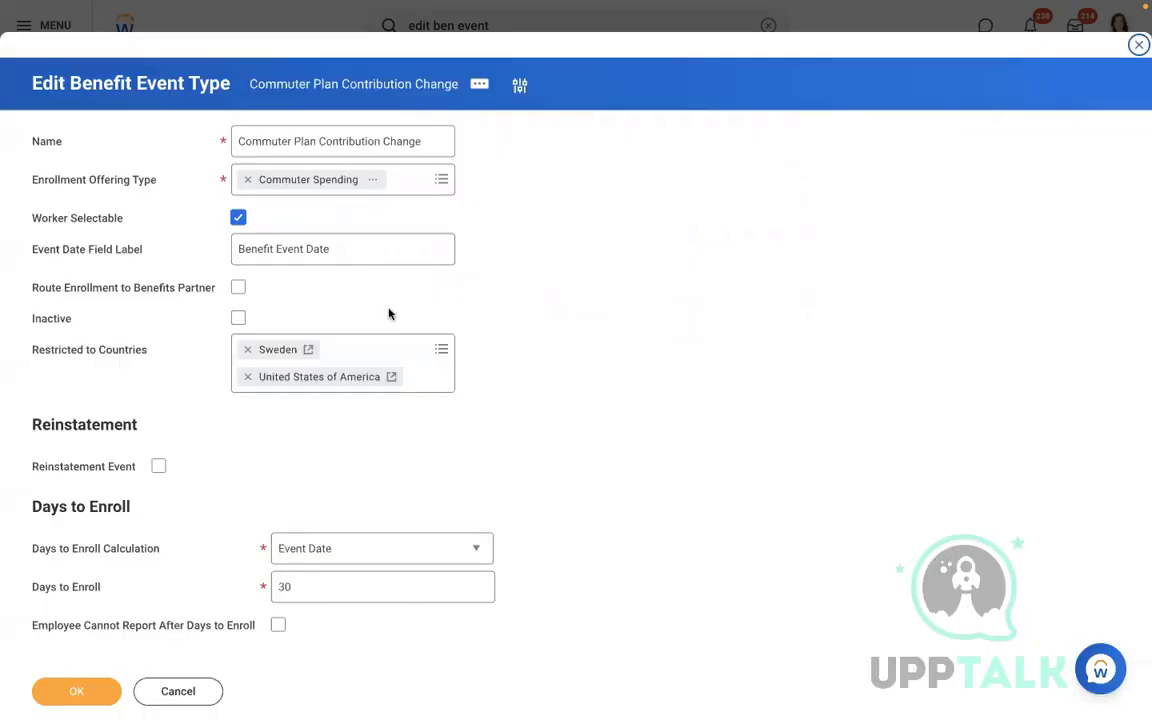
{"action": "left_click", "coordinate": [76, 690]}
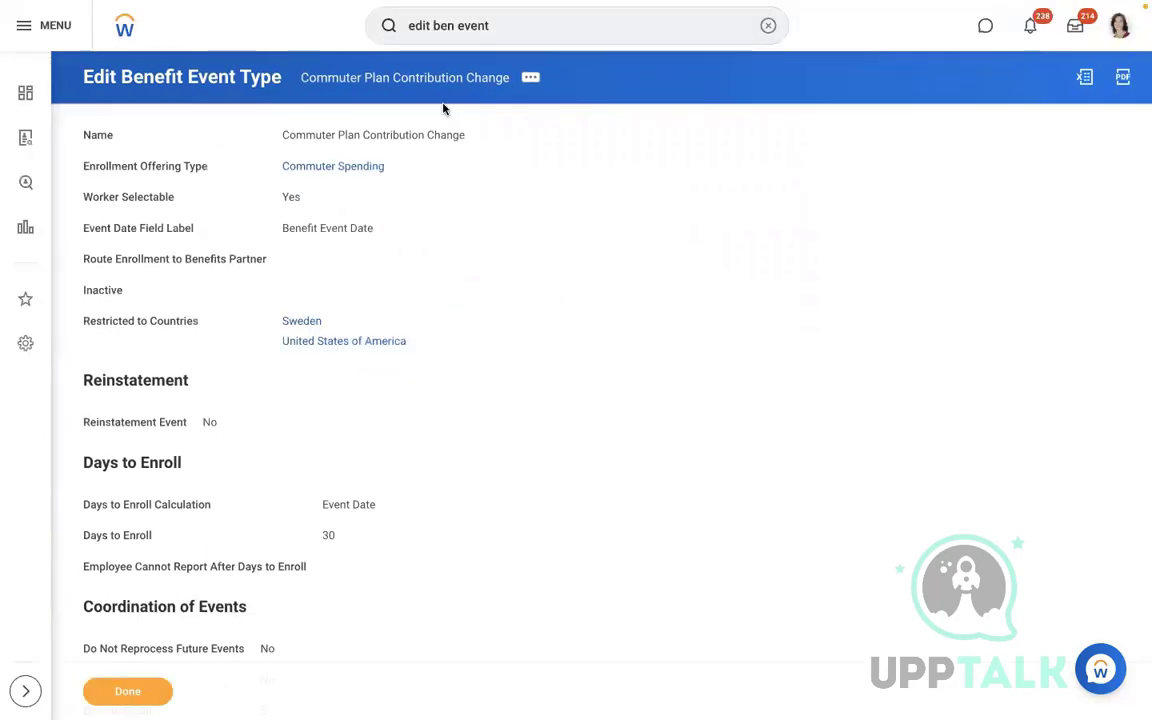
{"action": "left_click", "coordinate": [331, 167]}
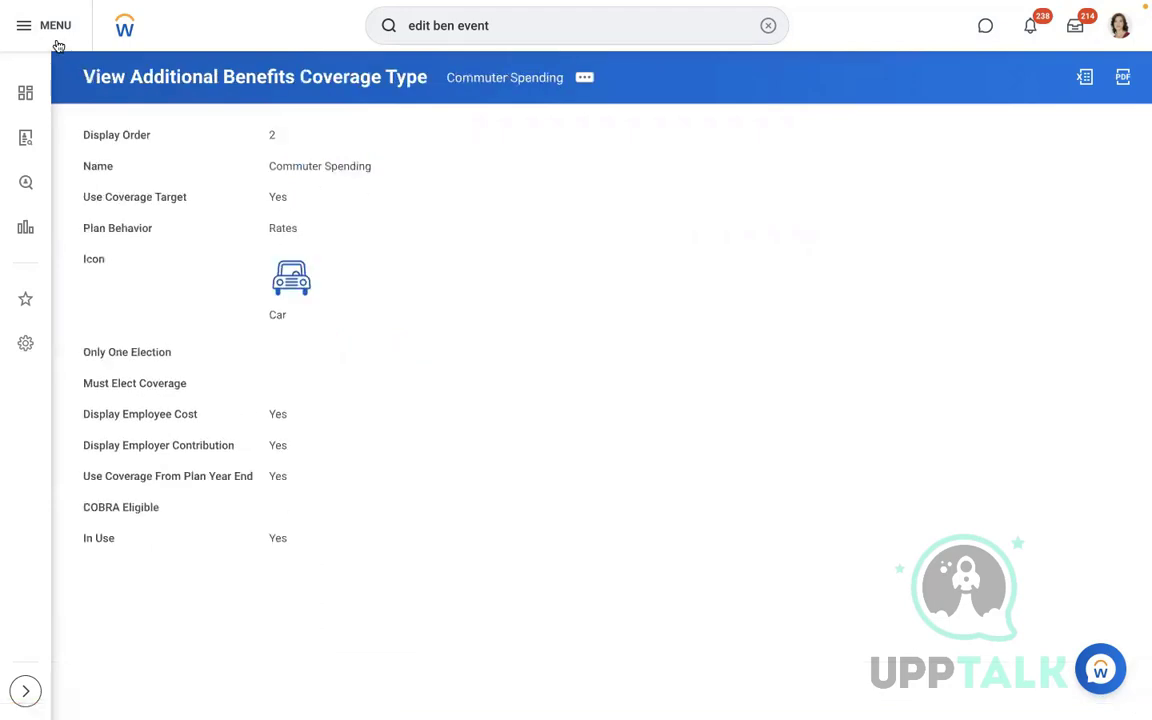
{"action": "left_click", "coordinate": [767, 26]}
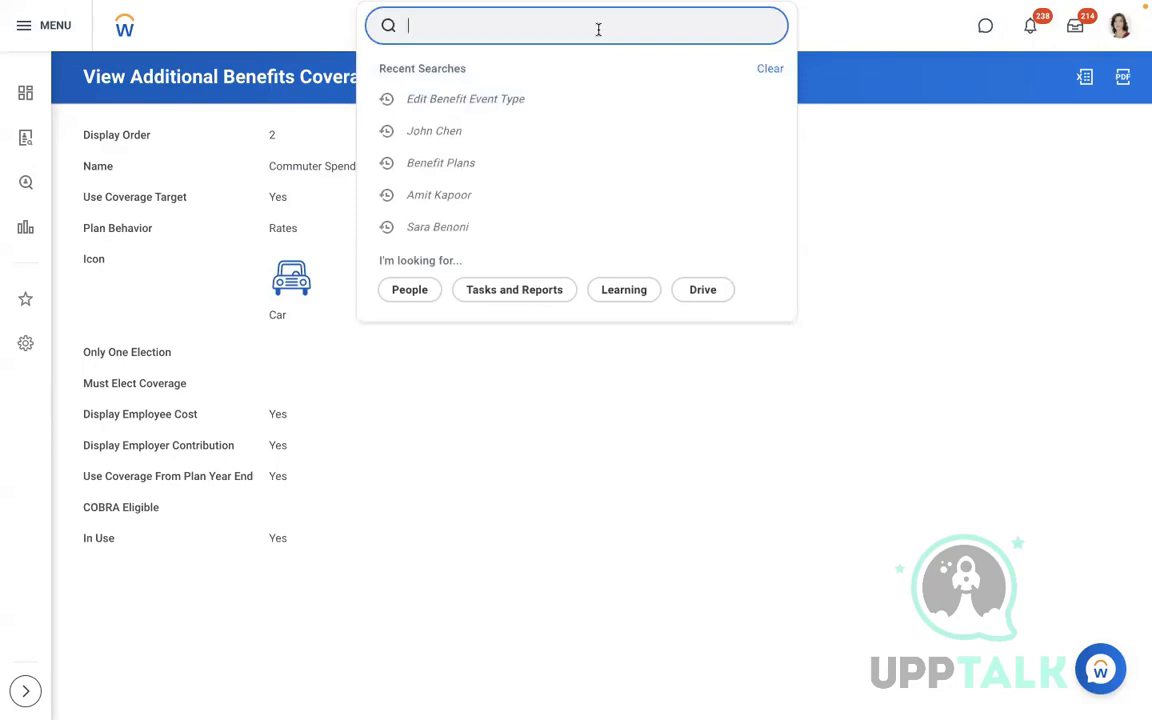
Run the Benefit Plans report via 'n p' and show the Additional Benefits Plans list
{"action": "type", "text": "n plan"}
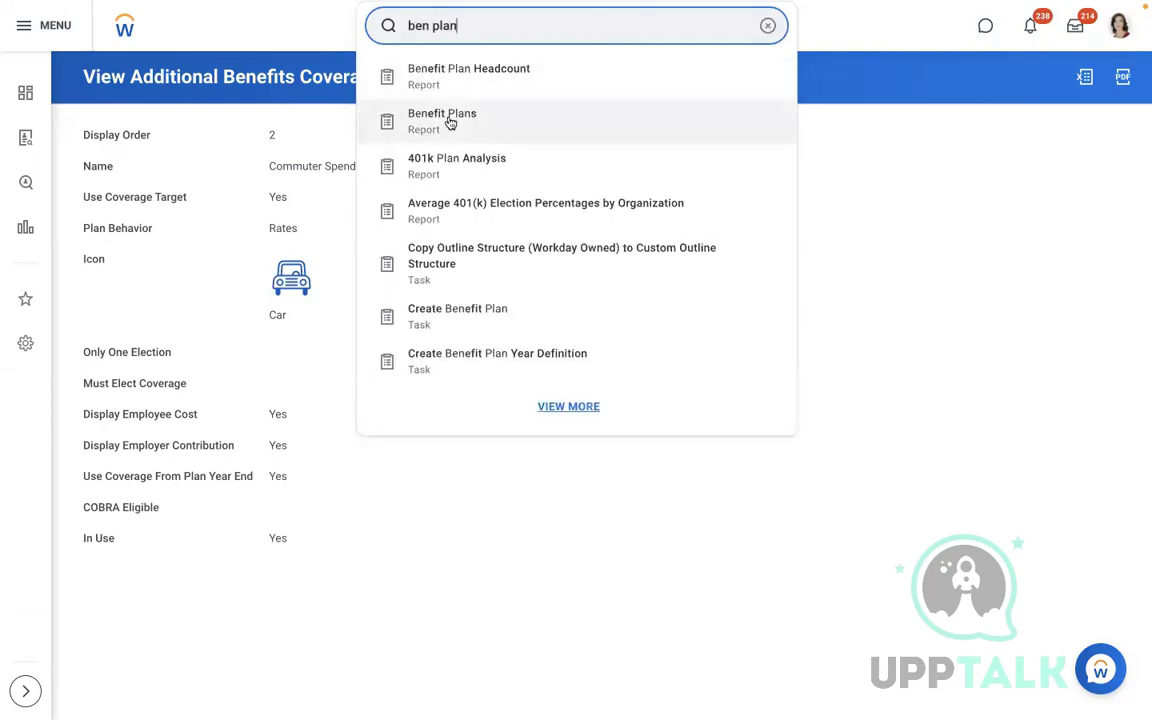
{"action": "left_click", "coordinate": [450, 119]}
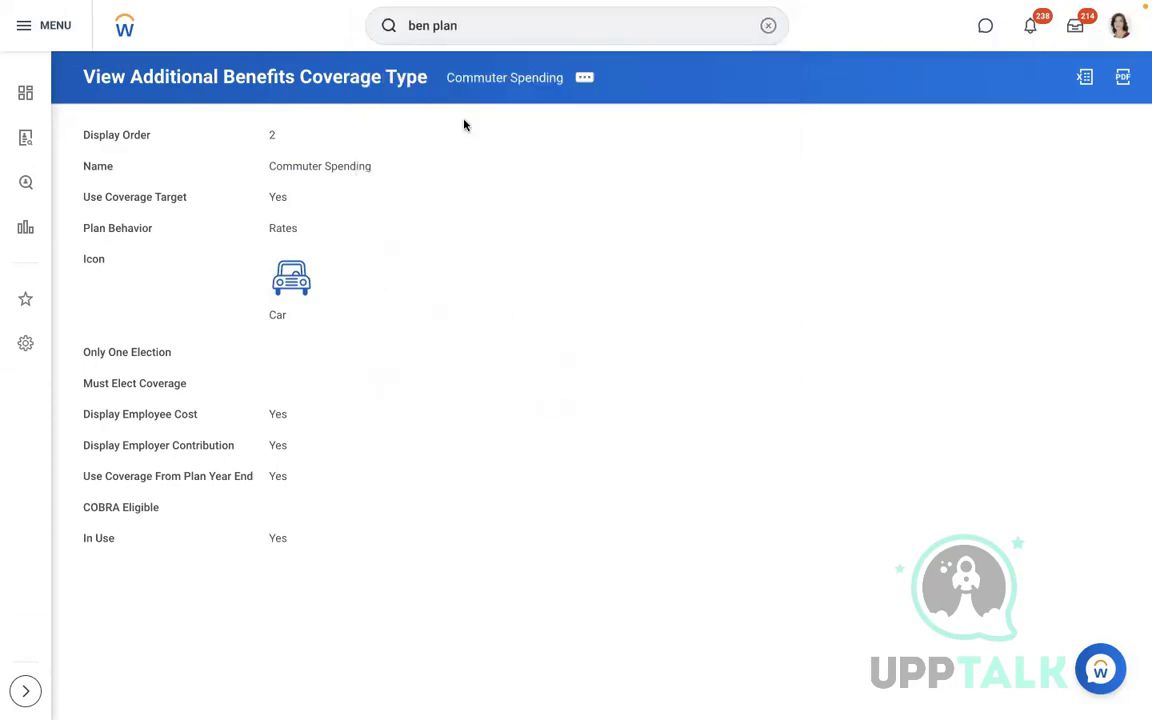
{"action": "left_click", "coordinate": [380, 328]}
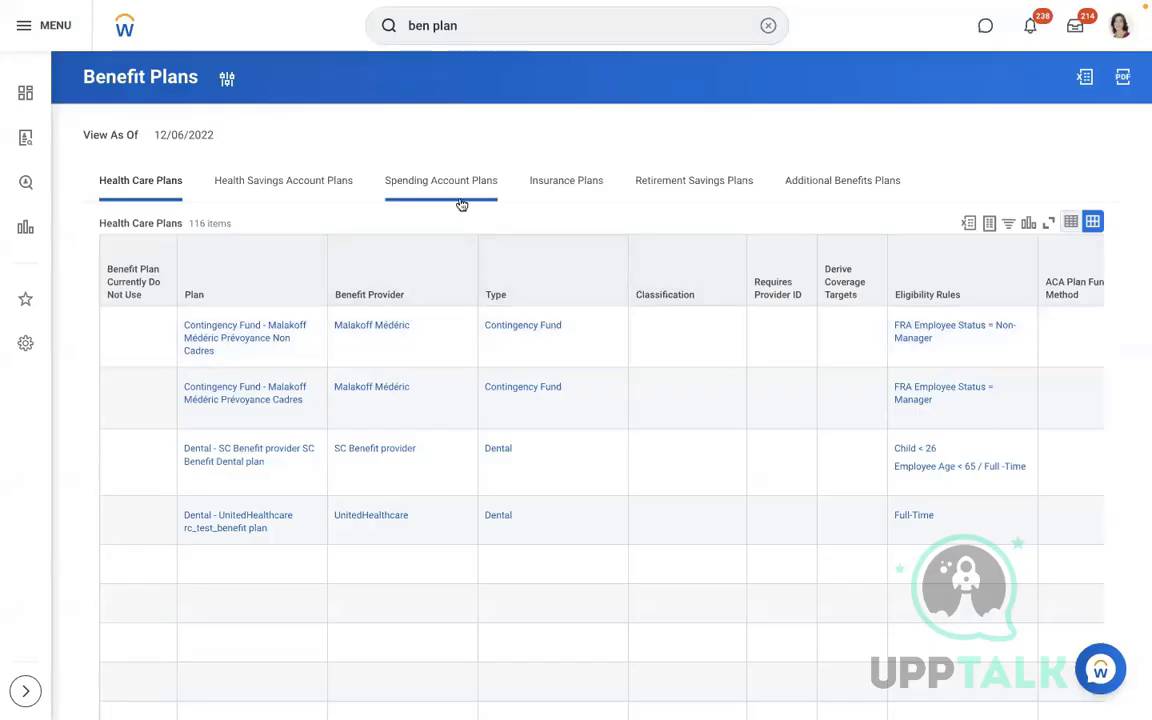
{"action": "left_click", "coordinate": [803, 187]}
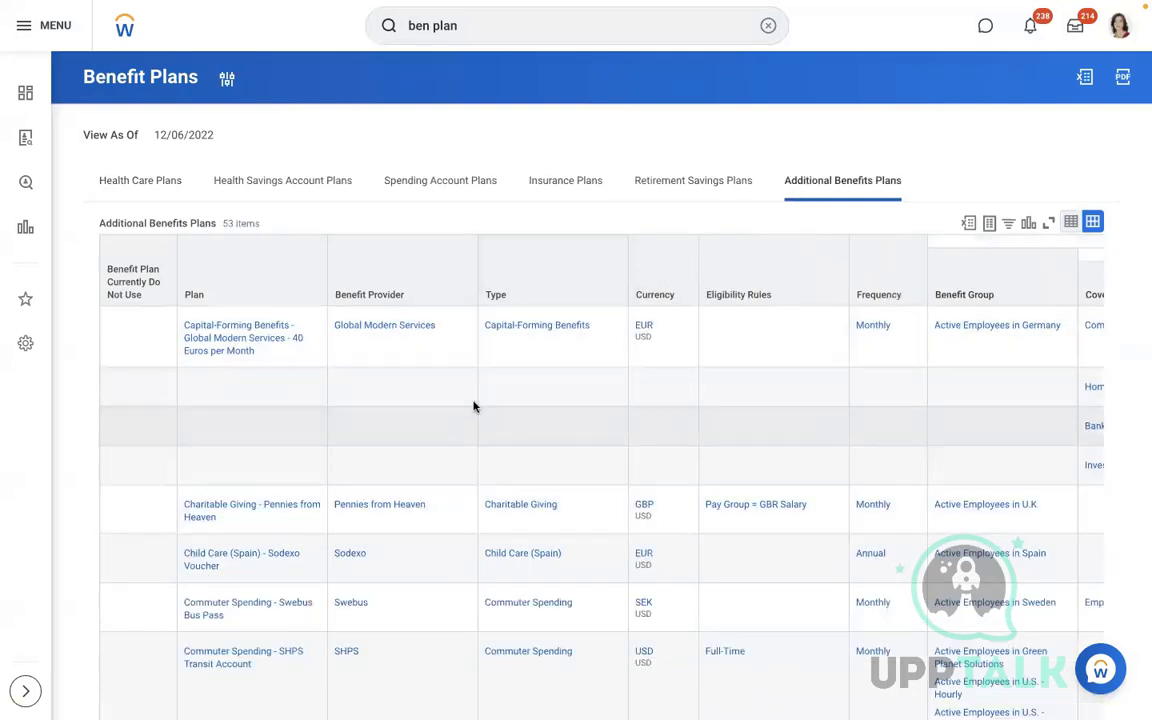
{"action": "left_click", "coordinate": [472, 385]}
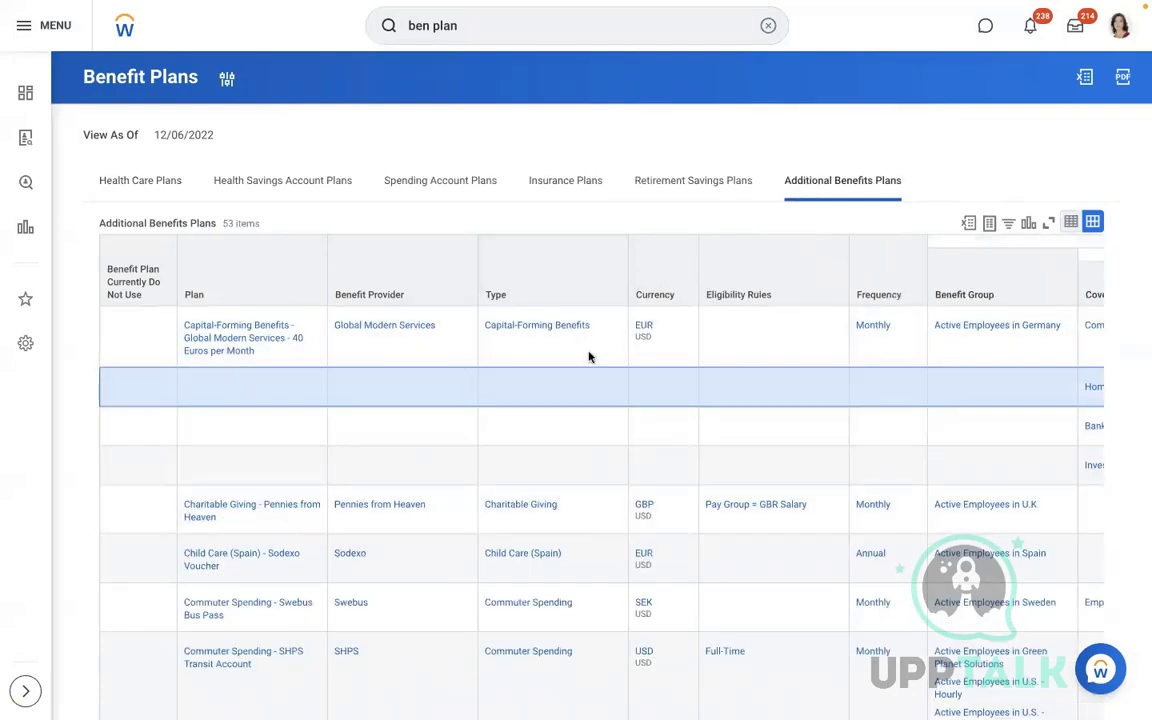
Re-filter Currency to USD (36 of 53) and select the Commuter Spending - SHPS Transit Account row
{"action": "left_click", "coordinate": [662, 288]}
{"action": "left_click", "coordinate": [687, 503]}
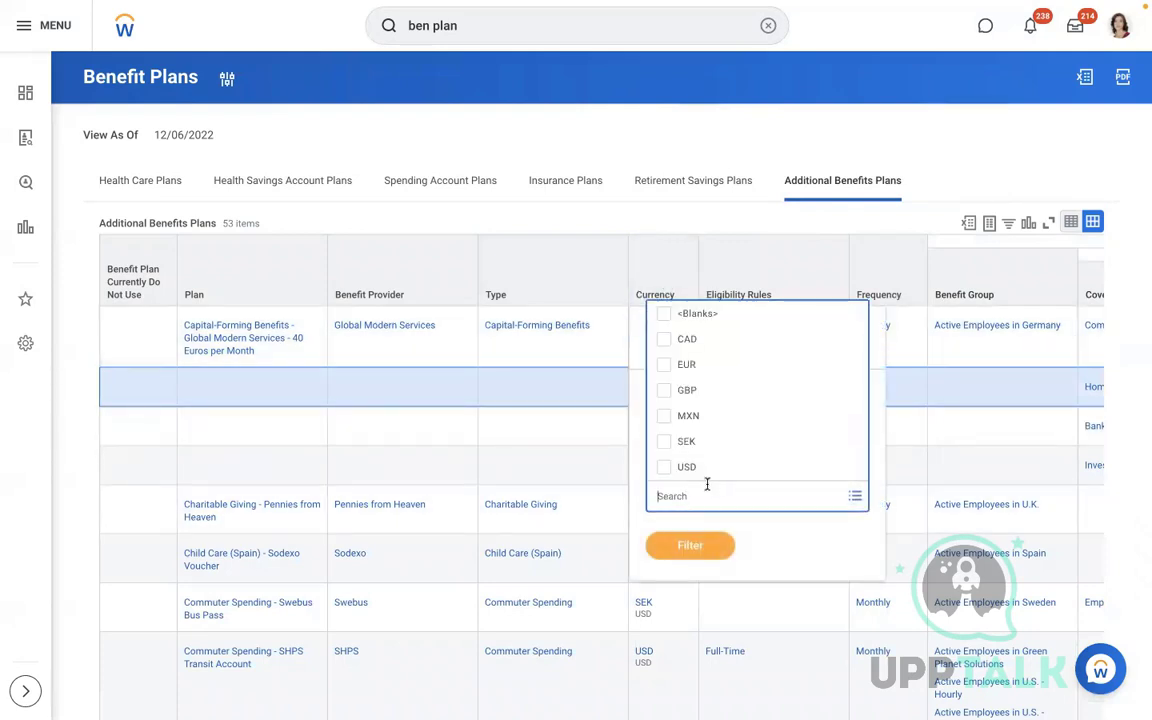
{"action": "left_click", "coordinate": [688, 467]}
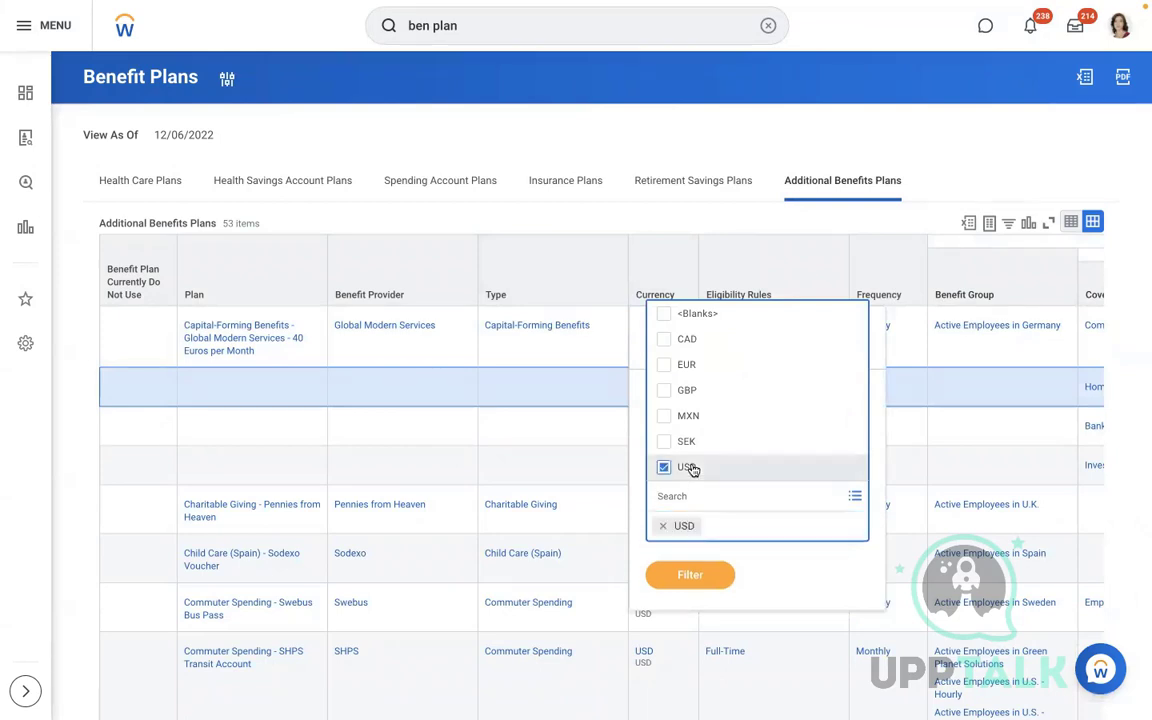
{"action": "left_click", "coordinate": [710, 571]}
{"action": "left_click", "coordinate": [690, 544]}
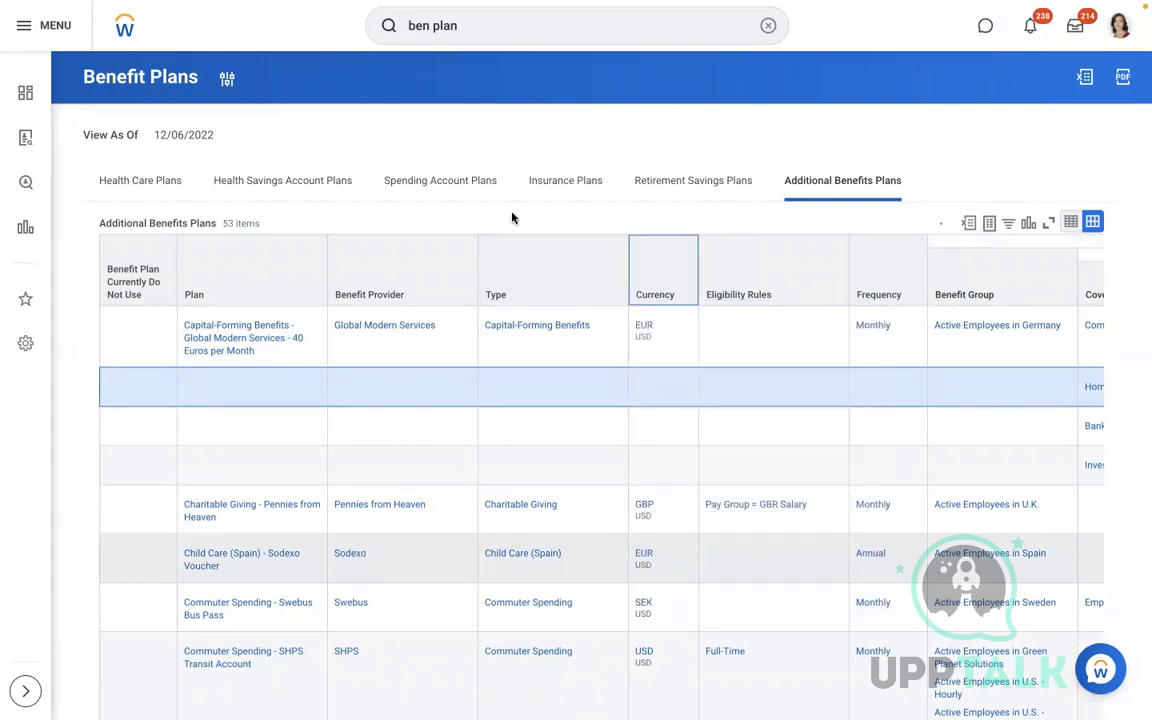
{"action": "scroll", "coordinate": [512, 240], "scroll_direction": "down", "scroll_amount": 2}
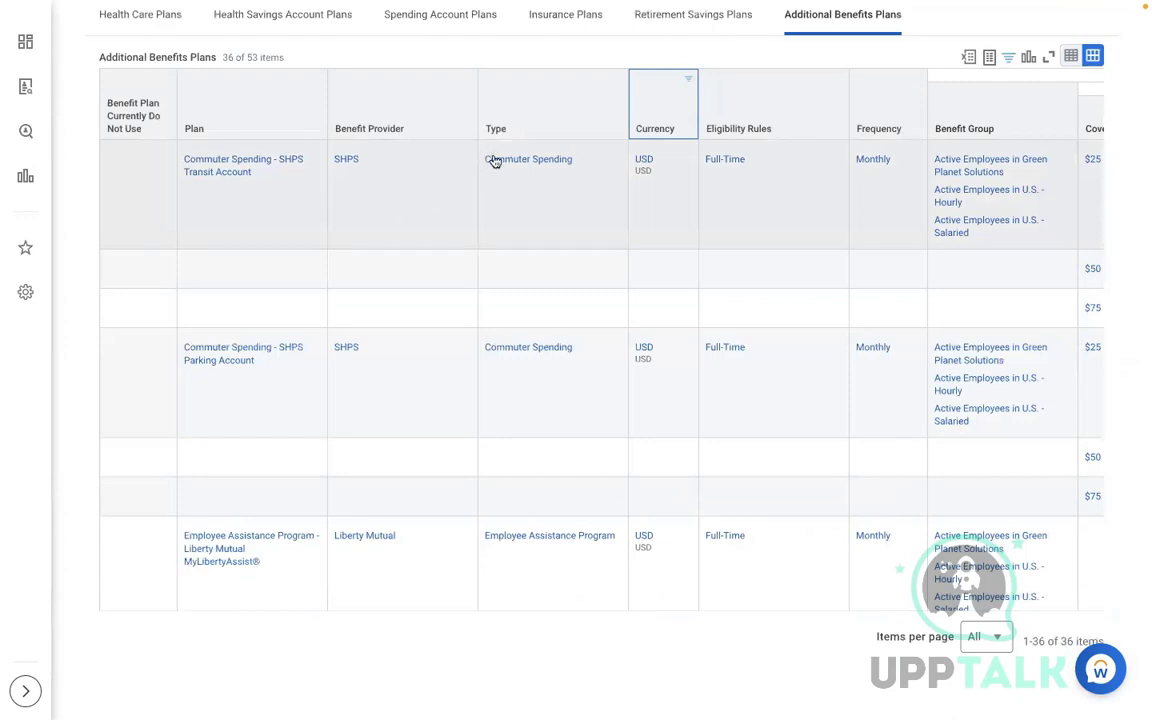
{"action": "left_click", "coordinate": [496, 234]}
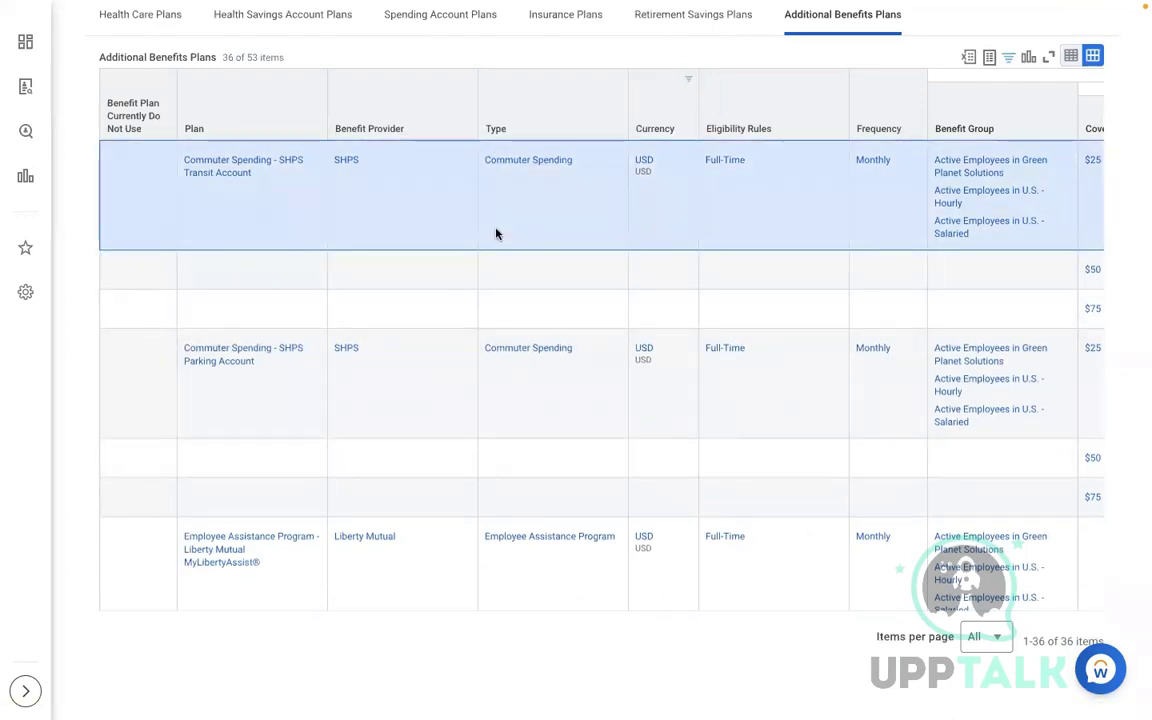
{"action": "scroll", "coordinate": [496, 234], "scroll_direction": "up", "scroll_amount": 2}
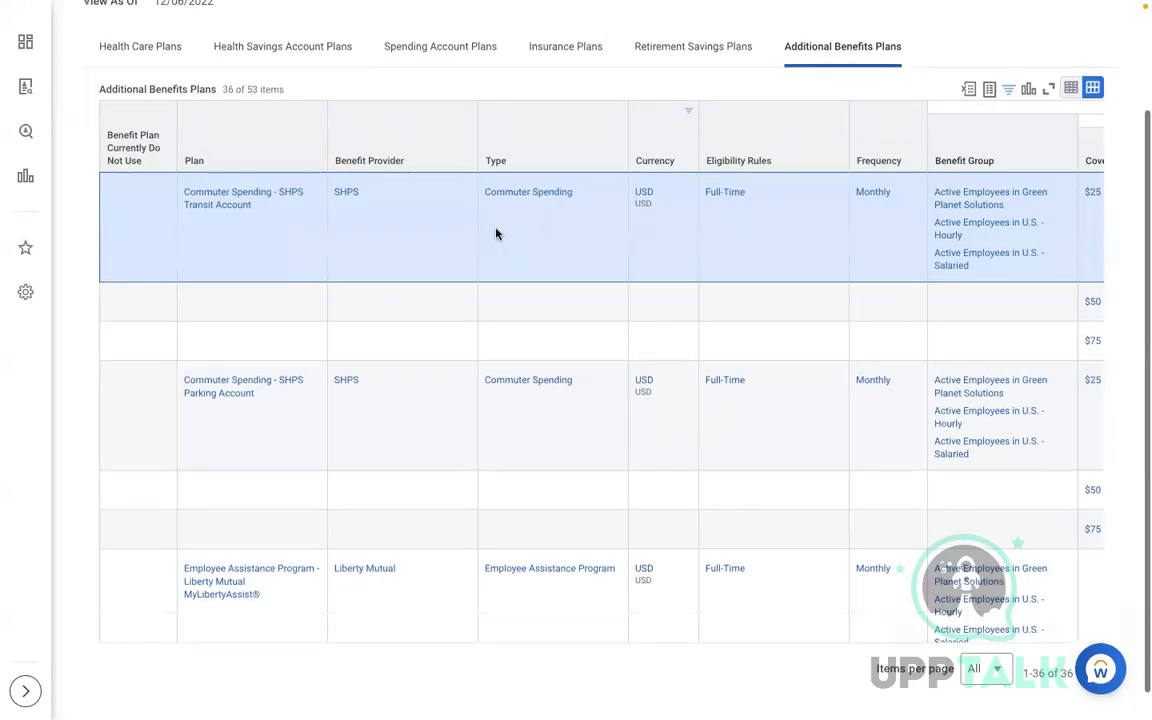
{"action": "left_click", "coordinate": [768, 27]}
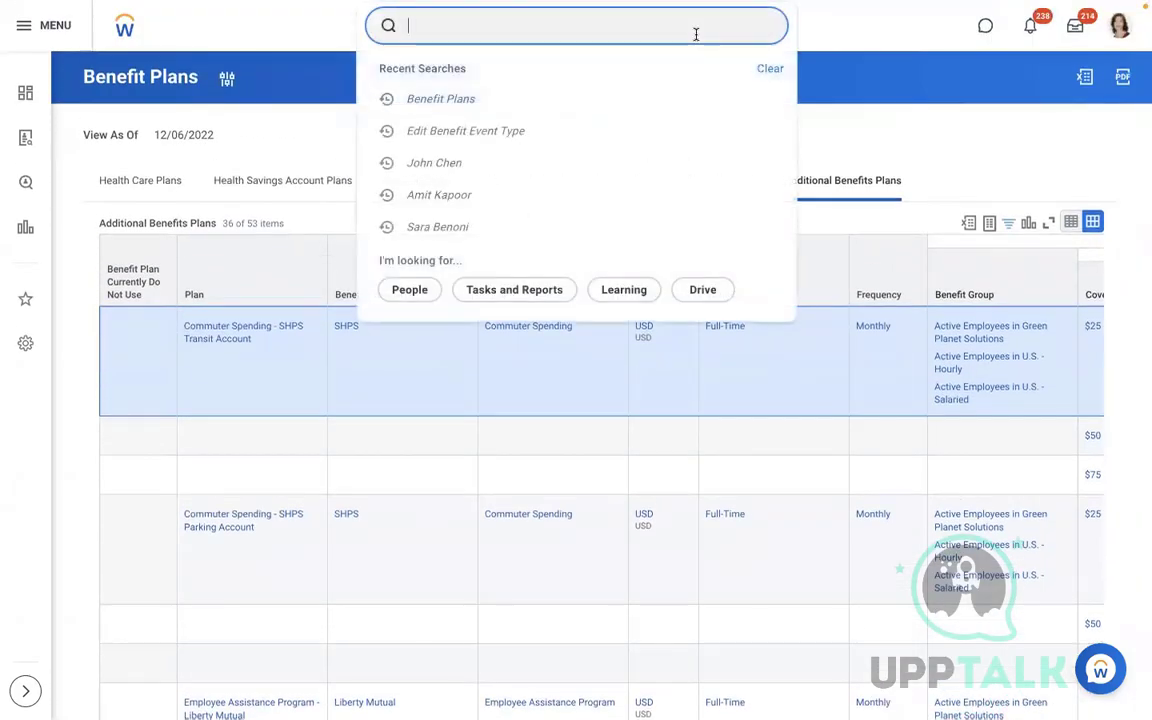
Open View Integration System for the AMD - Change Benefits Elections integration
{"action": "type", "text": "VIEW INT SYS"}
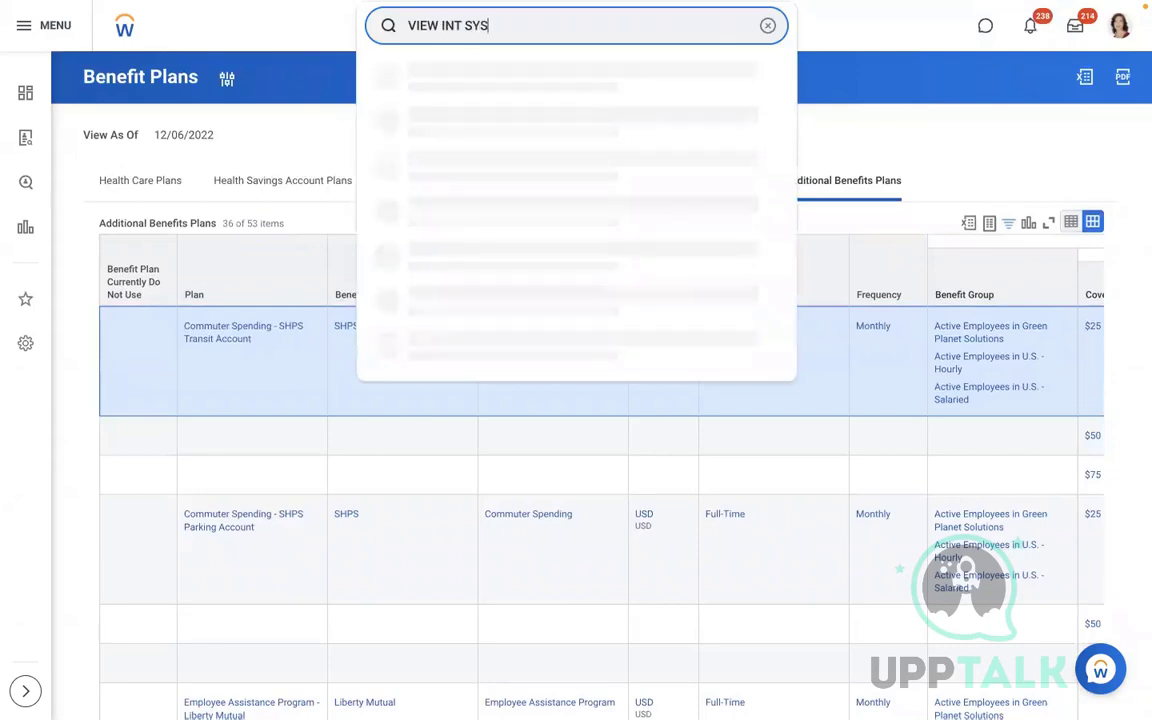
{"action": "left_click", "coordinate": [530, 69]}
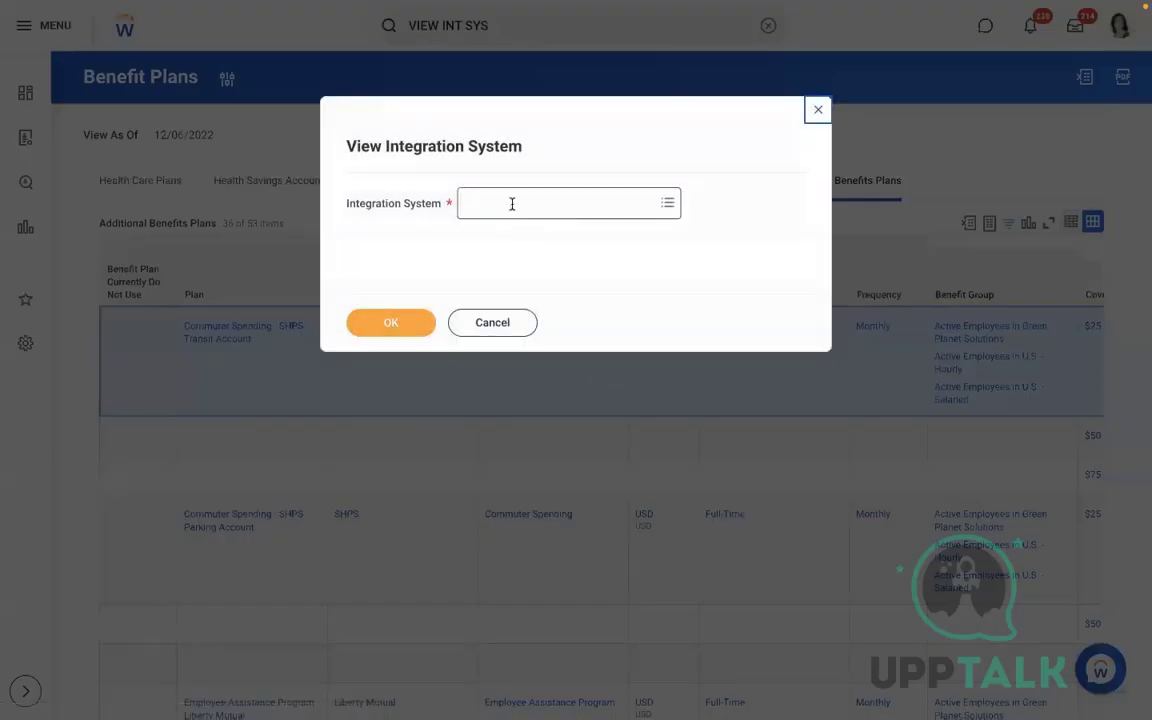
{"action": "left_click", "coordinate": [512, 203]}
{"action": "type", "text": "CHANGE BENEFI"}
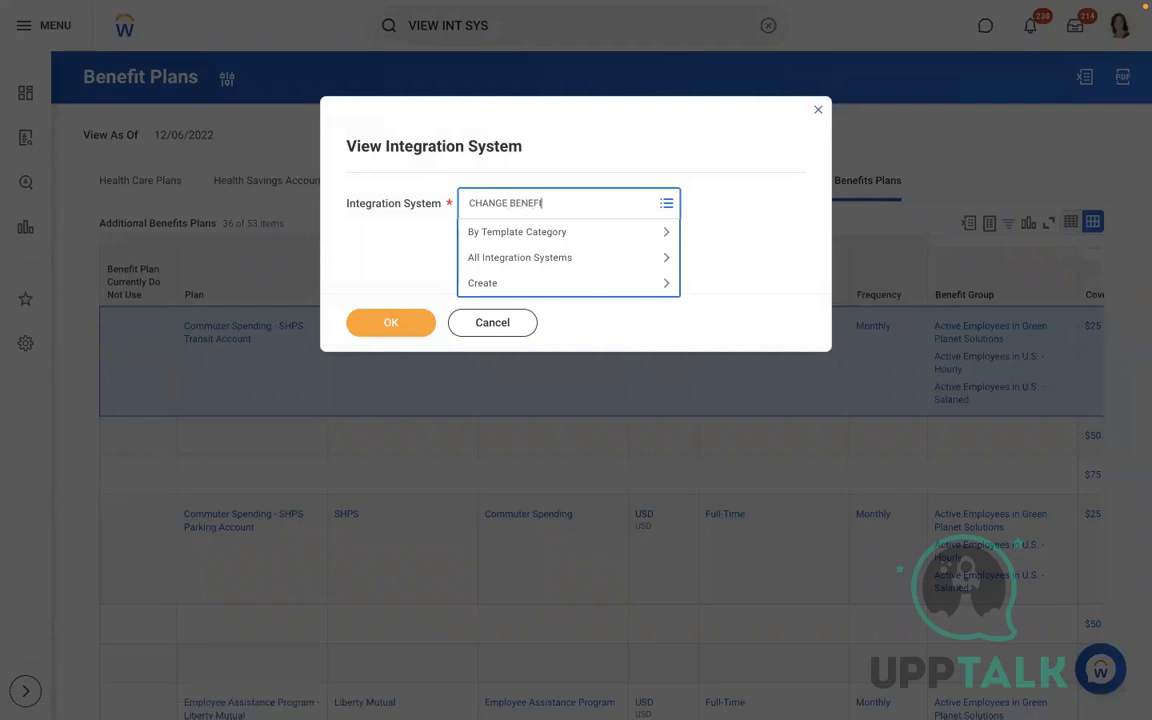
{"action": "type", "text": "T ELEC"}
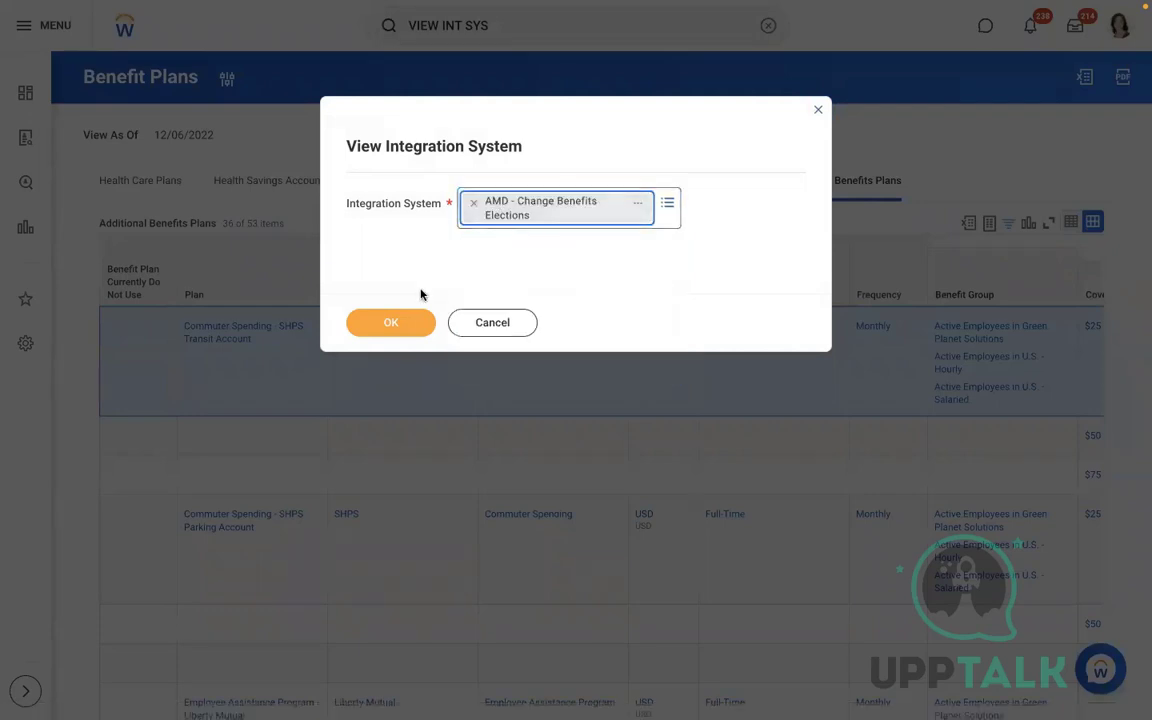
{"action": "left_click", "coordinate": [405, 318]}
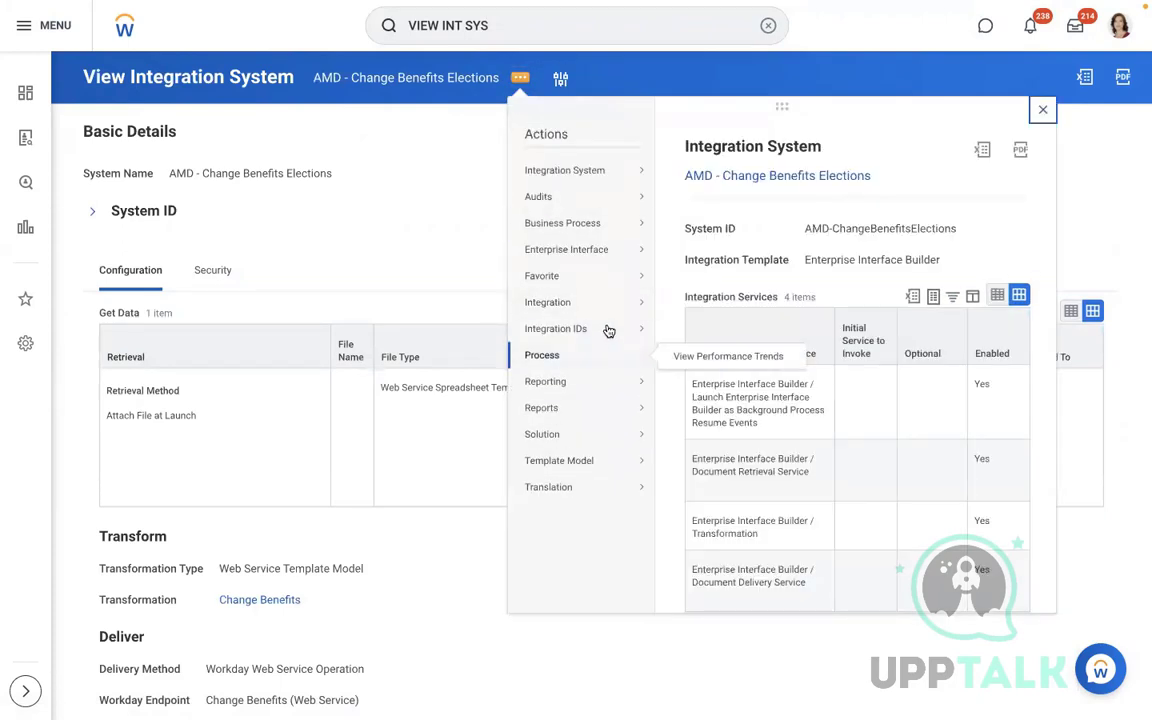
Generate the Change Benefits XLSX spreadsheet template from Template Model, confirming and submitting
{"action": "mouse_move", "coordinate": [602, 313]}
{"action": "mouse_move", "coordinate": [581, 460]}
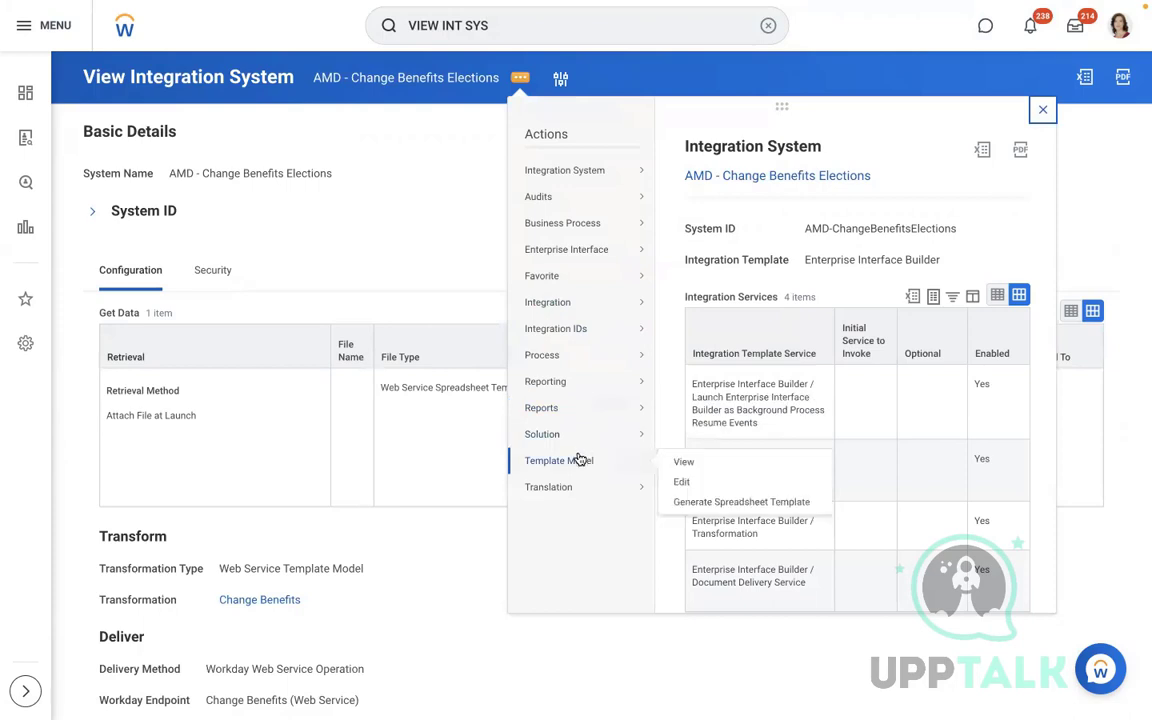
{"action": "left_click", "coordinate": [685, 503]}
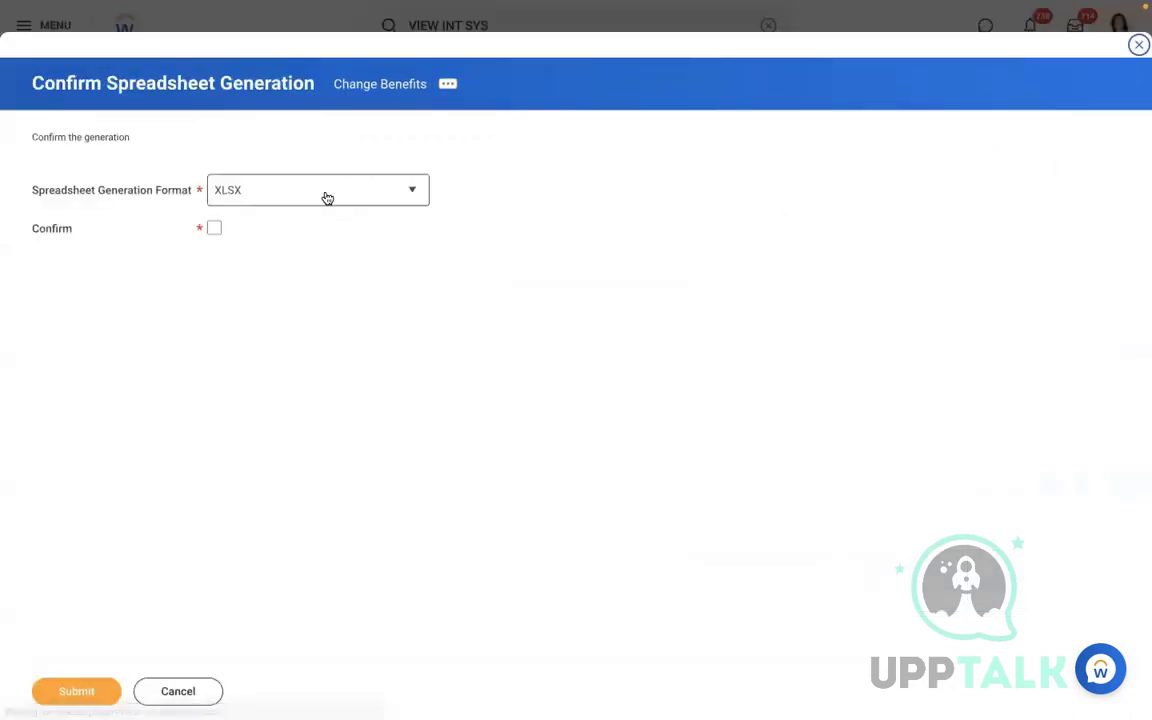
{"action": "left_click", "coordinate": [213, 229]}
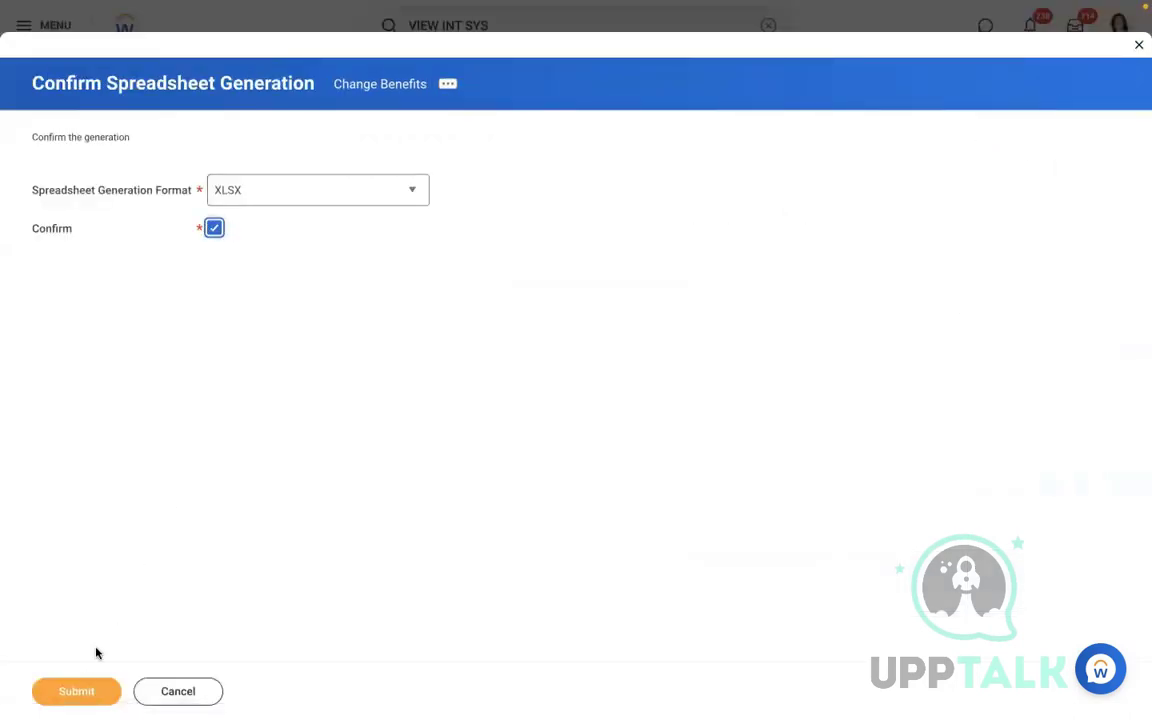
{"action": "left_click", "coordinate": [70, 693]}
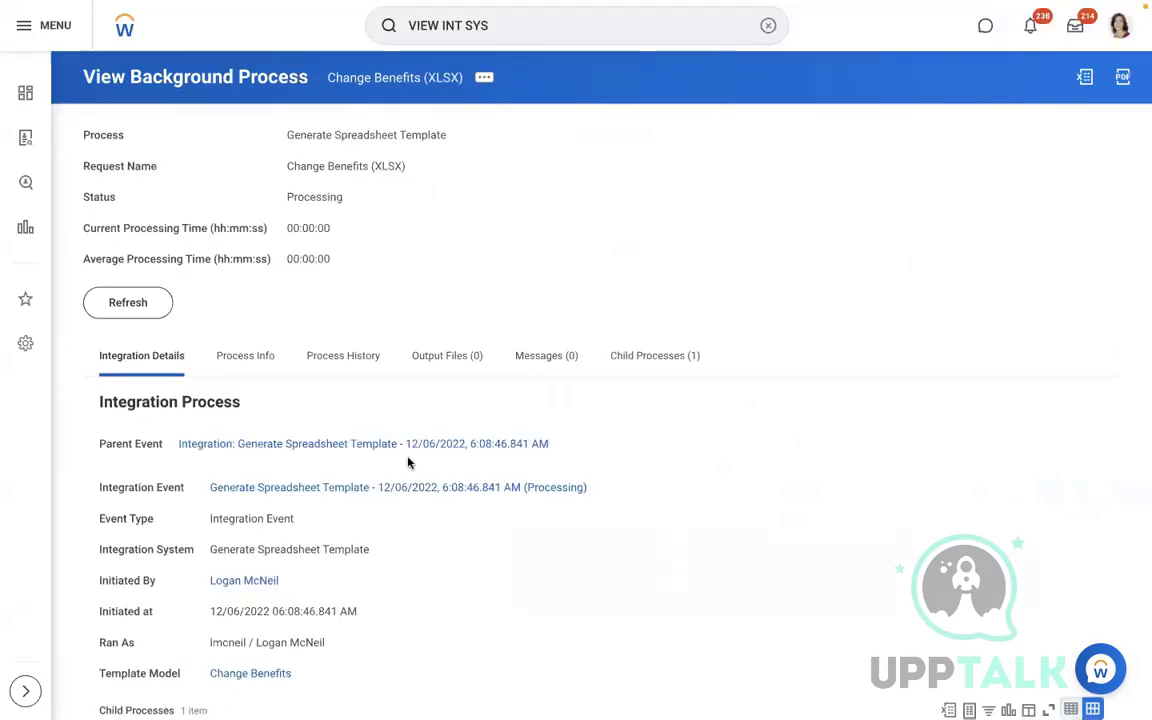
Refresh until the process completes, then download and open Change_Benefits.xlsx from Output Files
{"action": "left_click", "coordinate": [138, 308]}
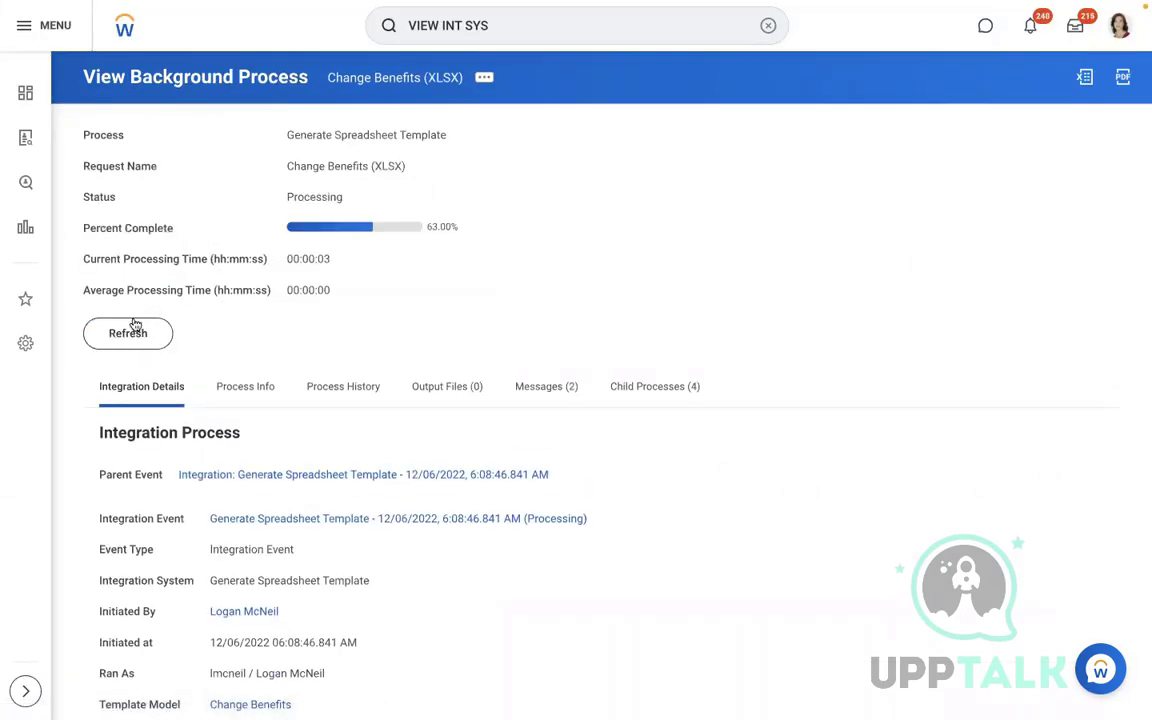
{"action": "left_click", "coordinate": [135, 326]}
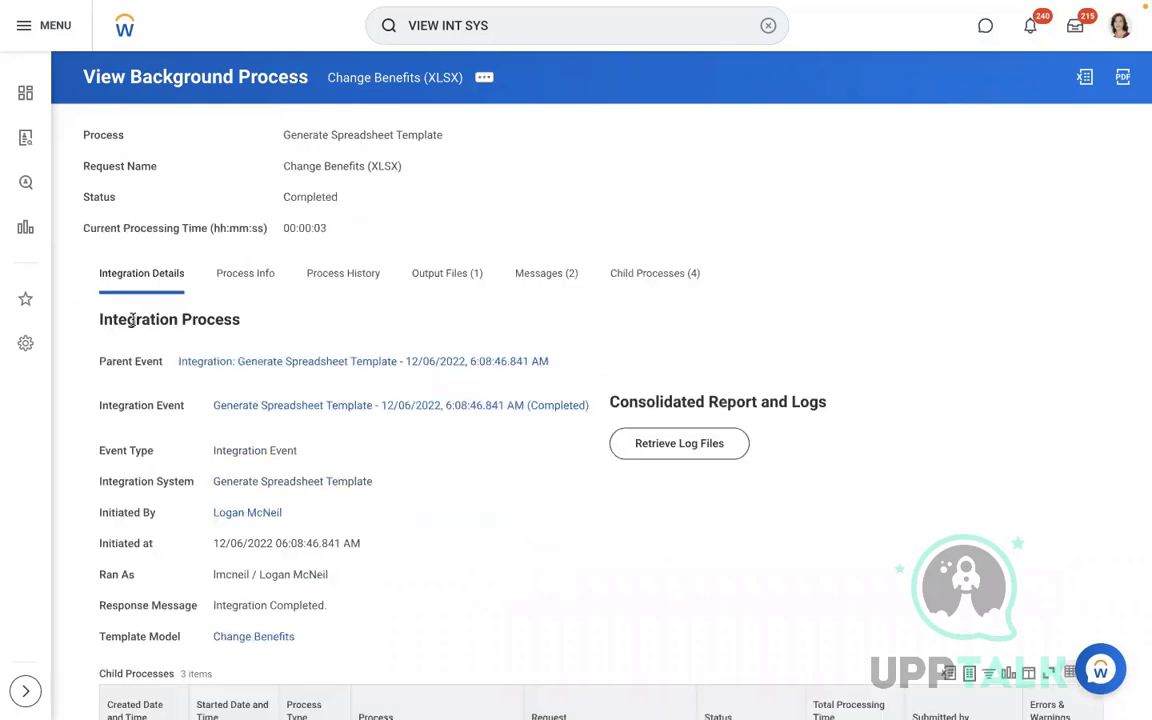
{"action": "left_click", "coordinate": [440, 273]}
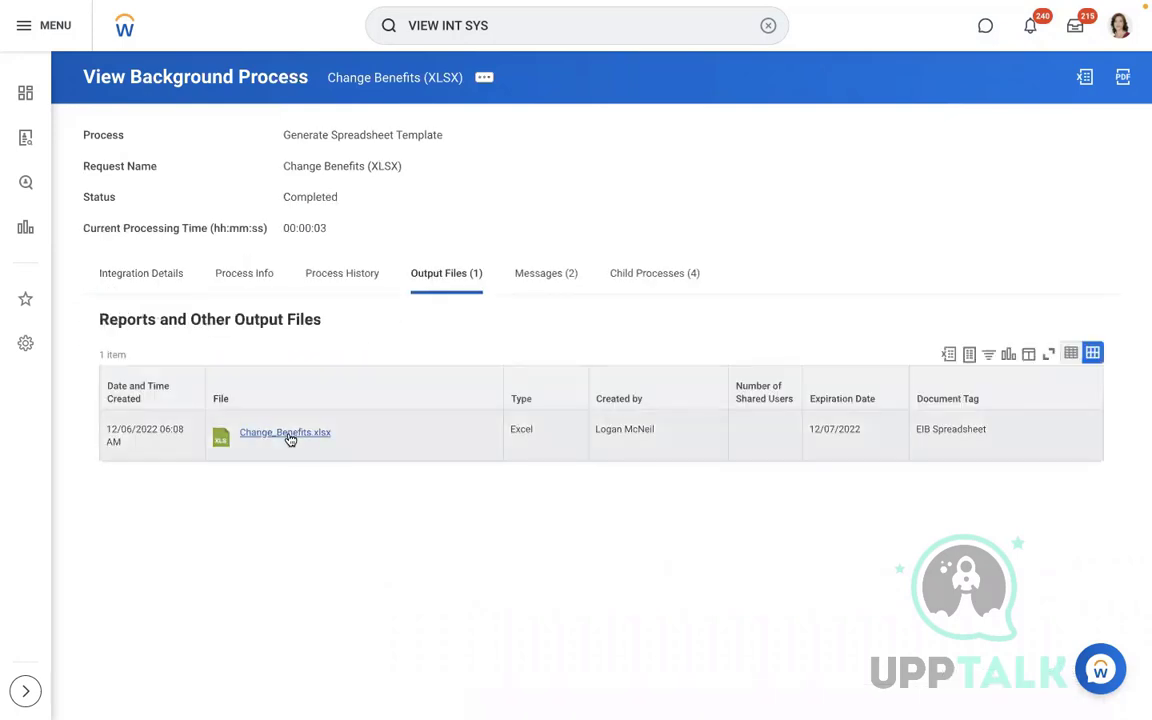
{"action": "left_click", "coordinate": [288, 433]}
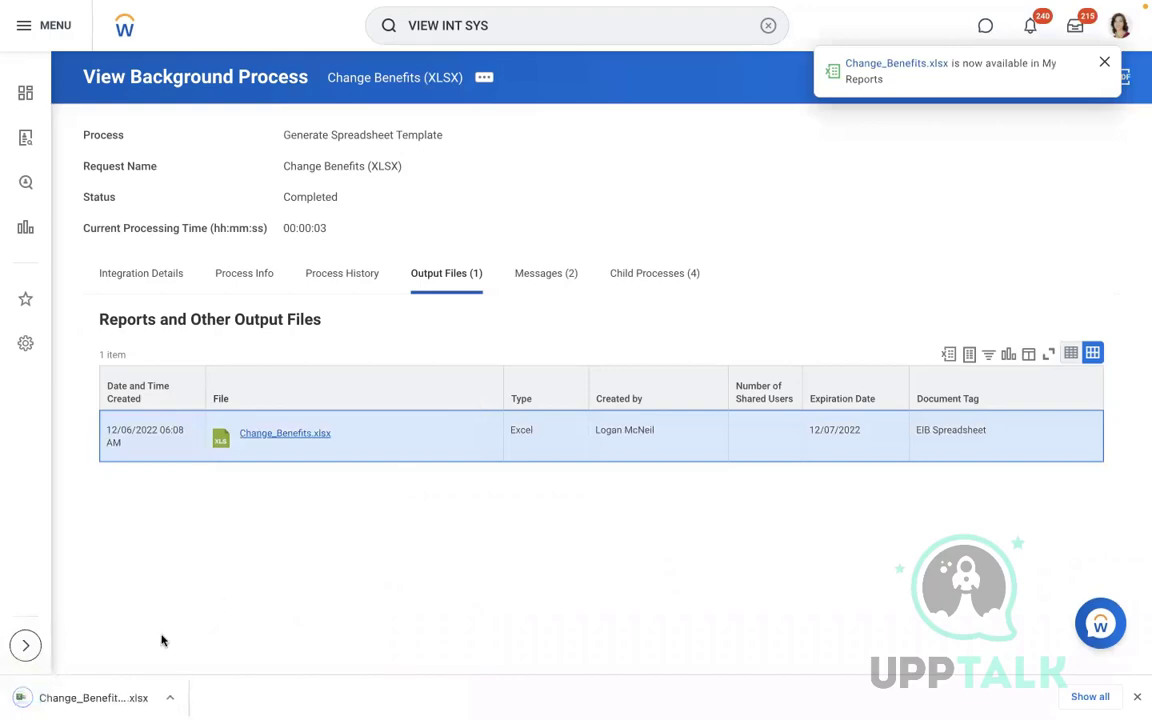
{"action": "left_click", "coordinate": [86, 697]}
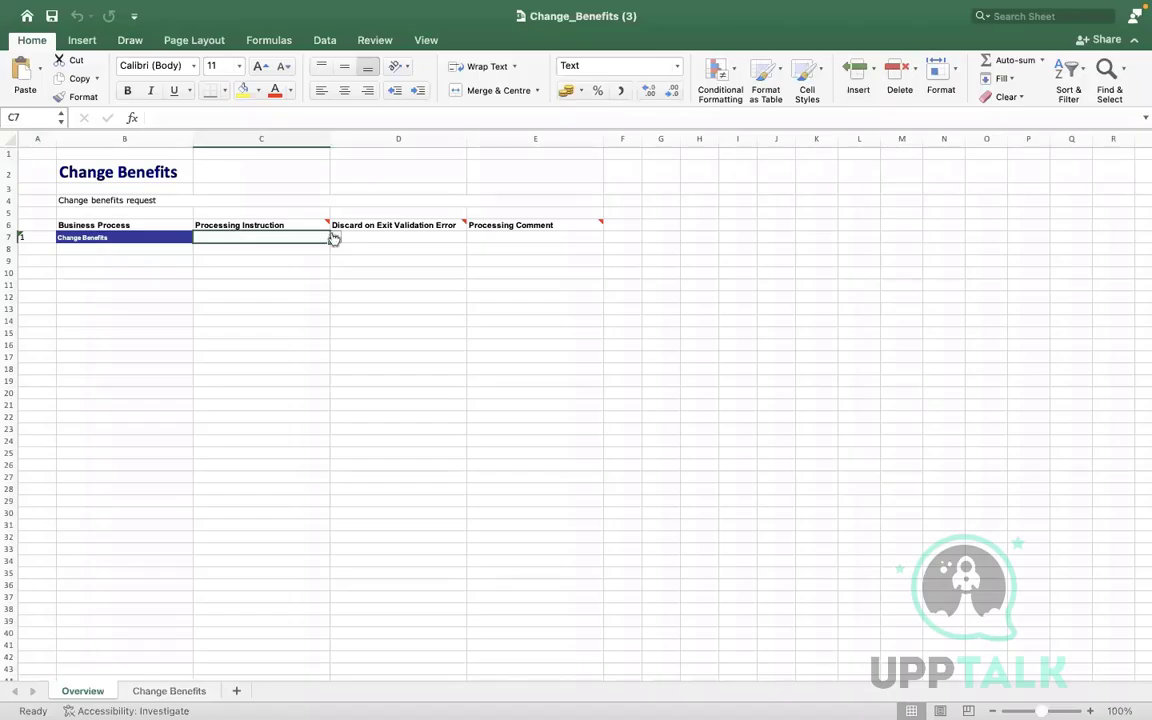
{"action": "left_click", "coordinate": [335, 238]}
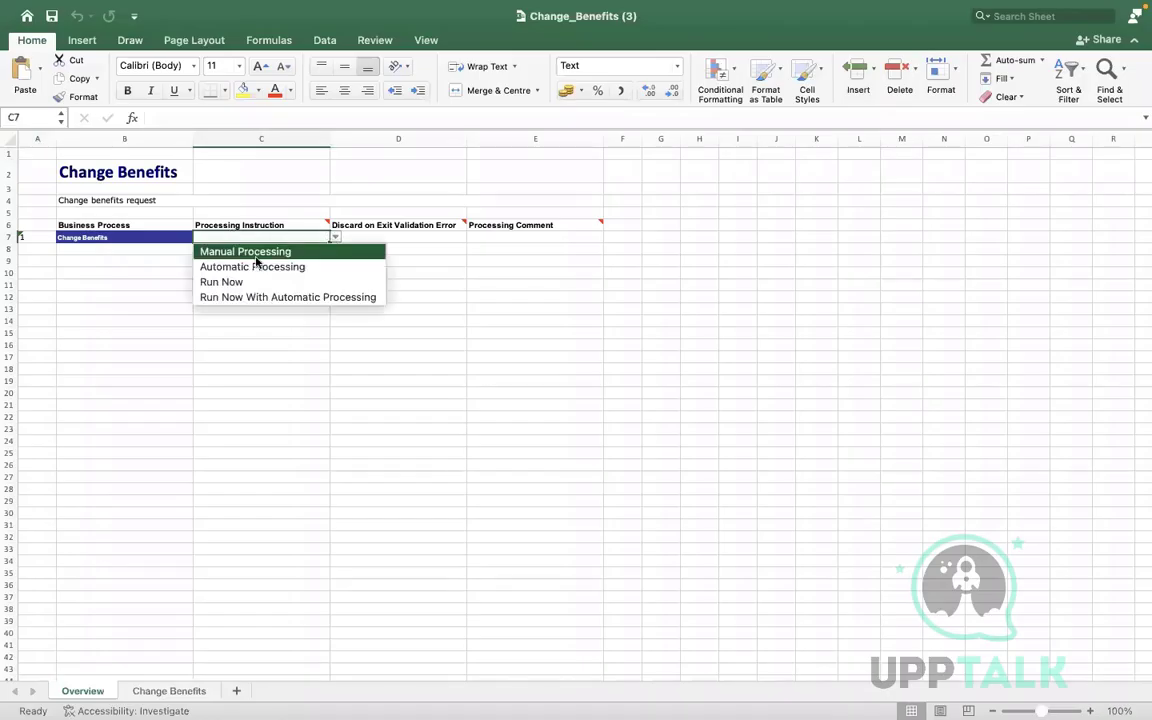
Set the Overview processing instruction in C7 to Automatic Processing and go to the Change Benefits sheet
{"action": "left_click", "coordinate": [254, 268]}
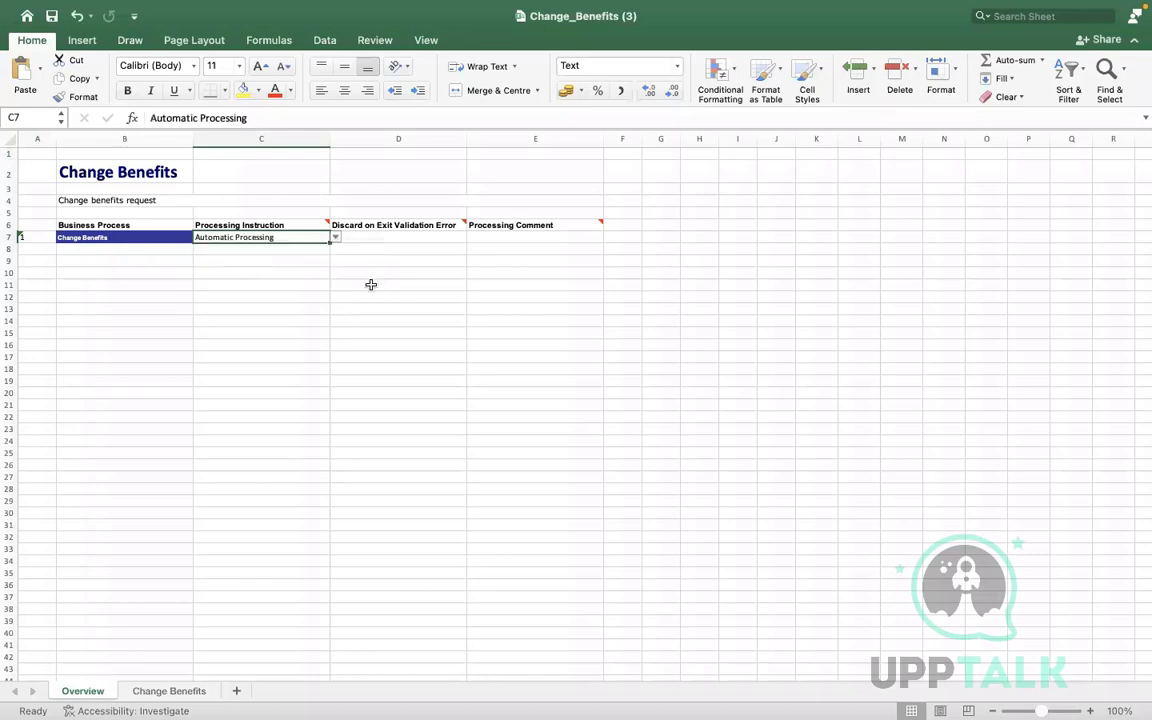
{"action": "left_click", "coordinate": [156, 692]}
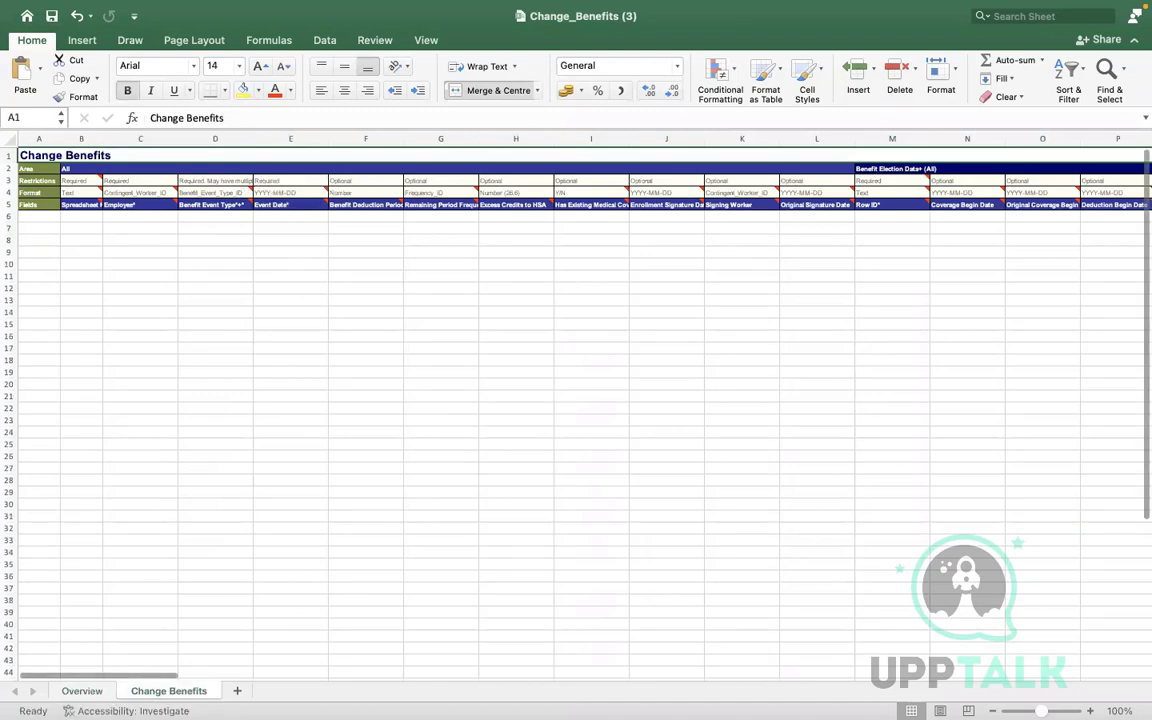
{"action": "scroll", "coordinate": [585, 415], "scroll_direction": "up", "scroll_amount": 2}
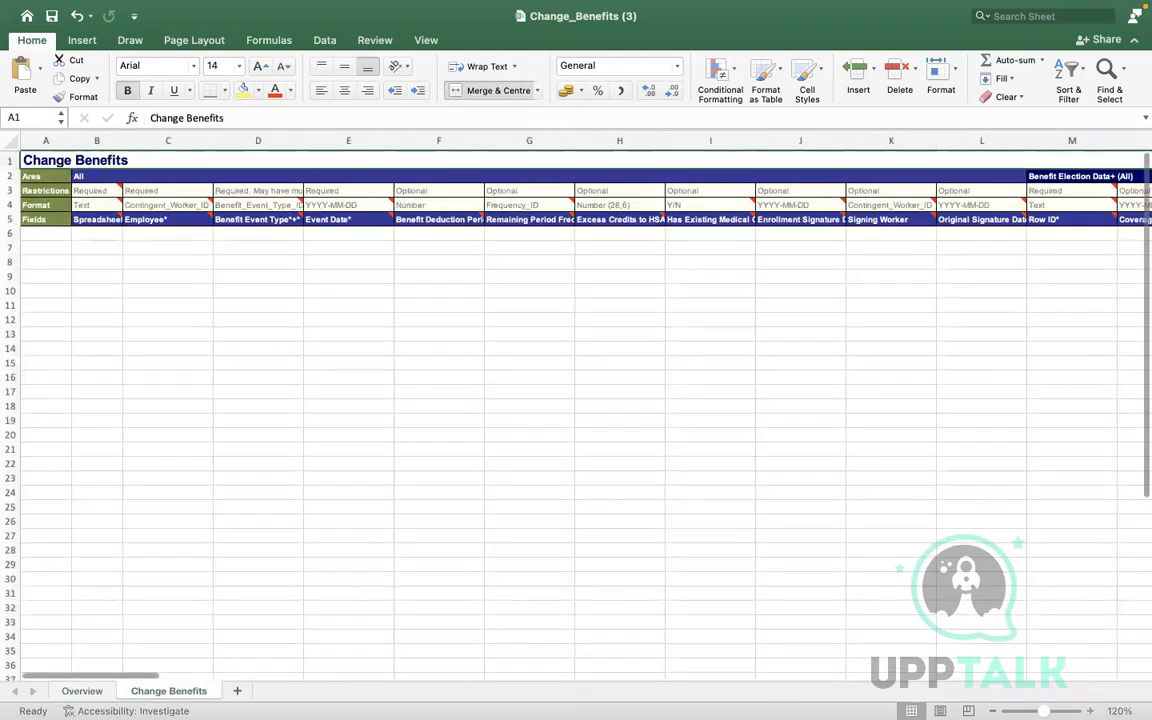
{"action": "scroll", "coordinate": [576, 400], "scroll_direction": "up", "scroll_amount": 1}
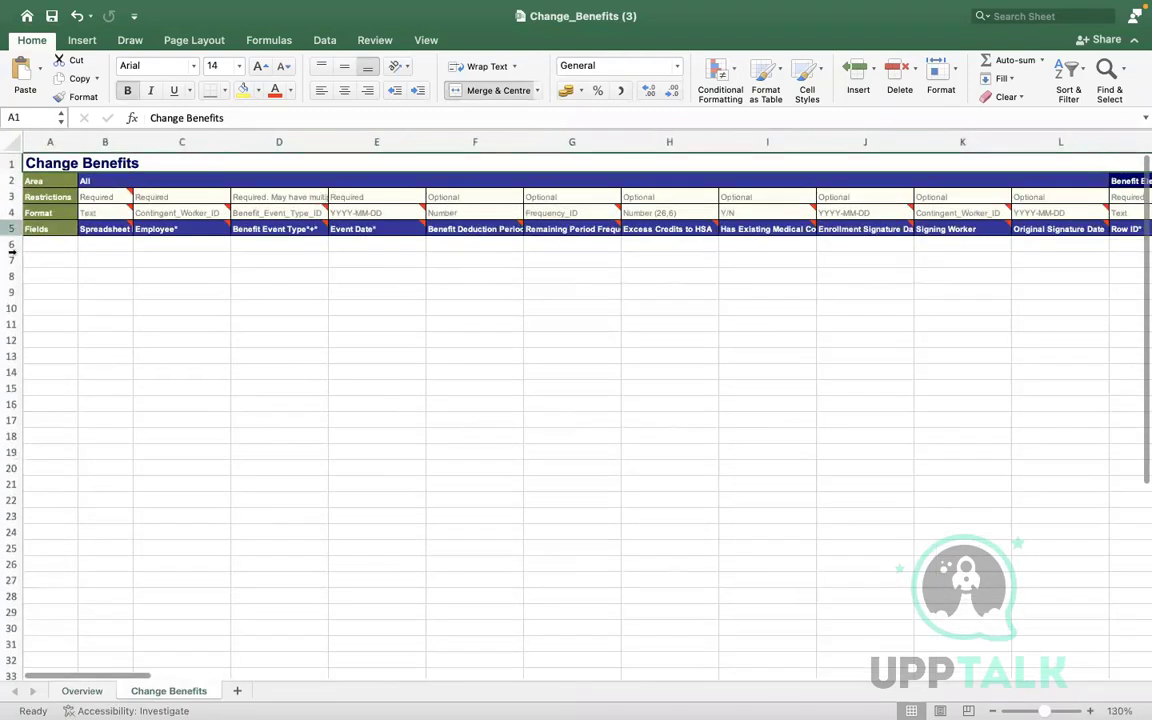
Enter spreadsheet key 1 in B6 and set the employee ID type in C4 to Employee_ID
{"action": "left_click", "coordinate": [95, 244]}
{"action": "type", "text": "1"}
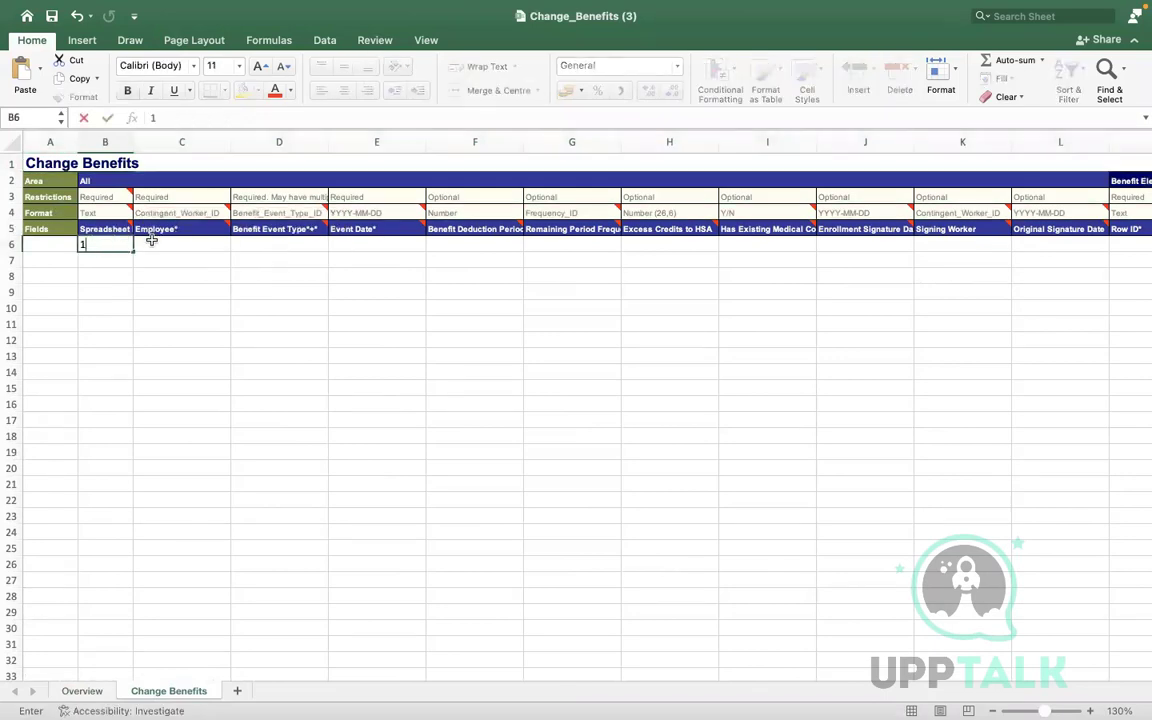
{"action": "left_click", "coordinate": [195, 243]}
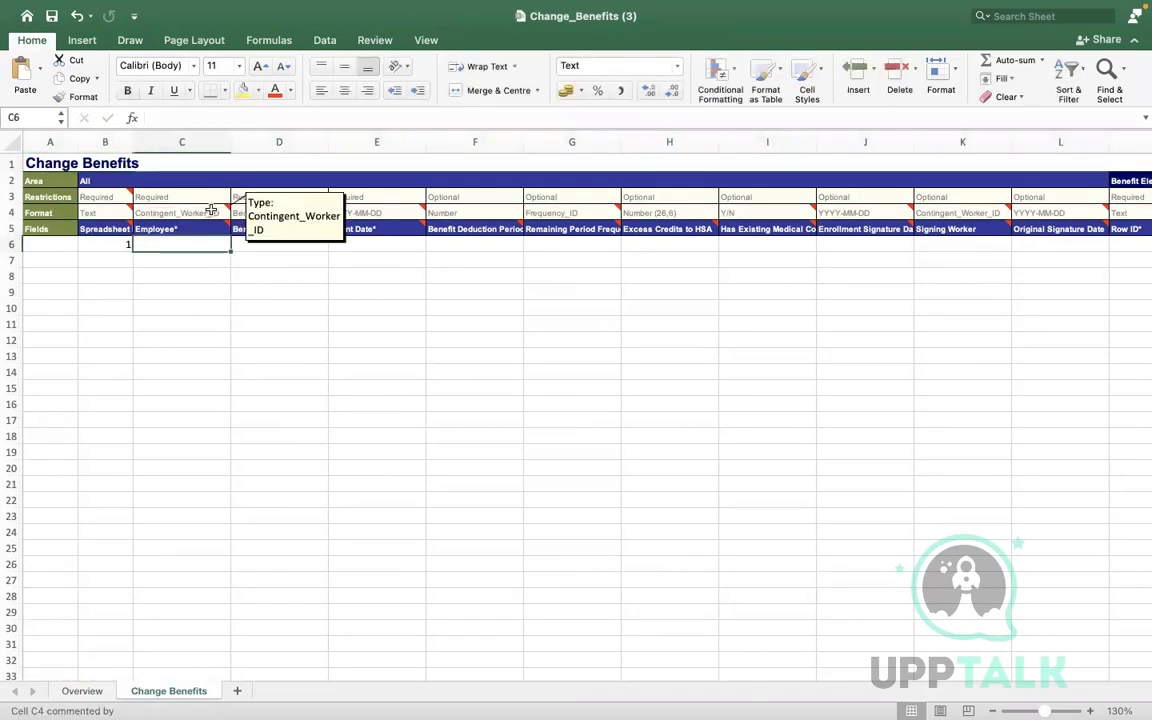
{"action": "left_click", "coordinate": [211, 209]}
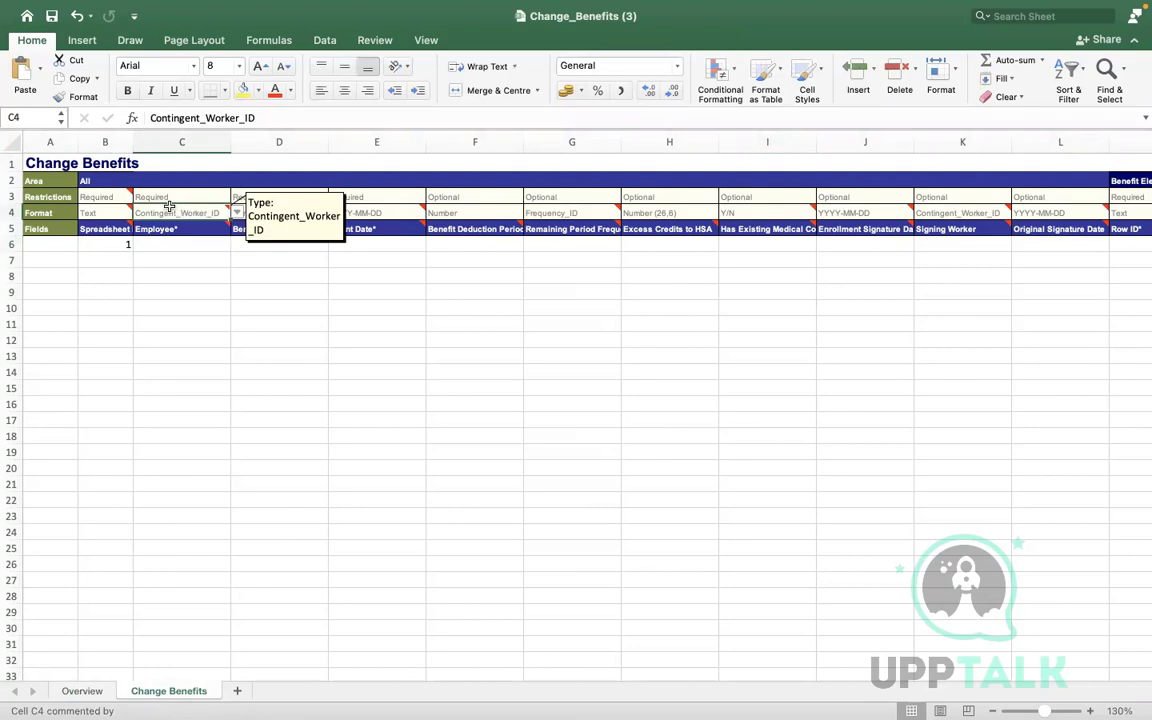
{"action": "left_click", "coordinate": [236, 213]}
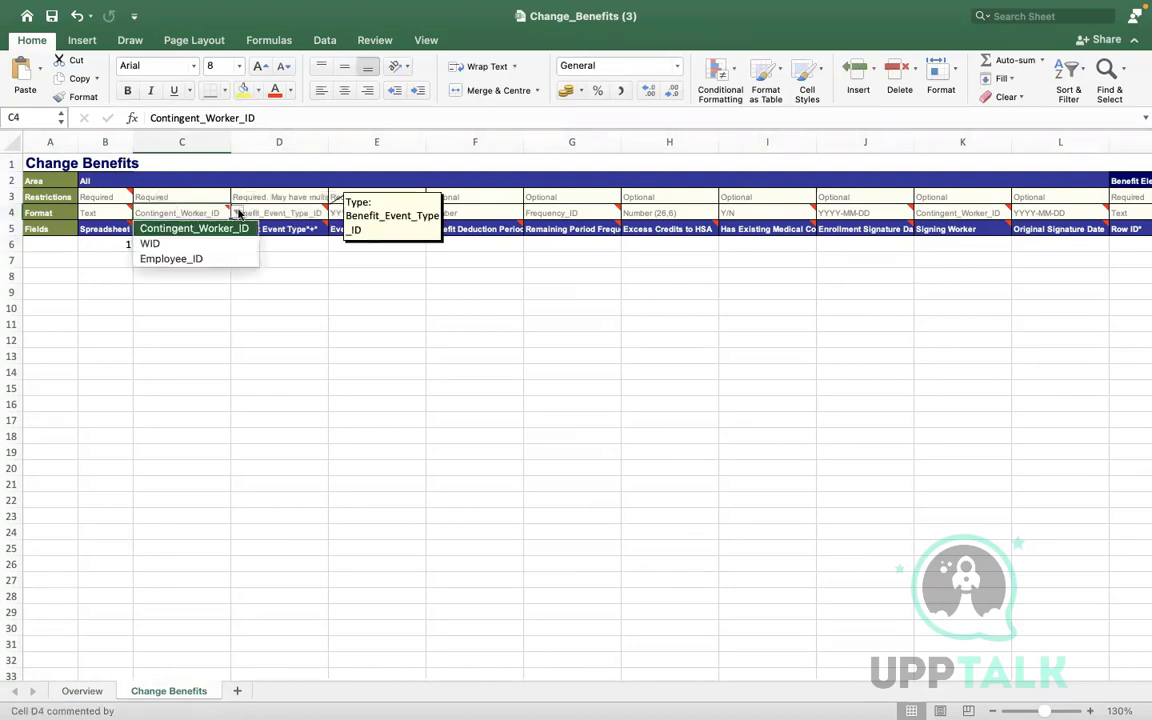
{"action": "left_click", "coordinate": [171, 258]}
{"action": "left_click", "coordinate": [174, 242]}
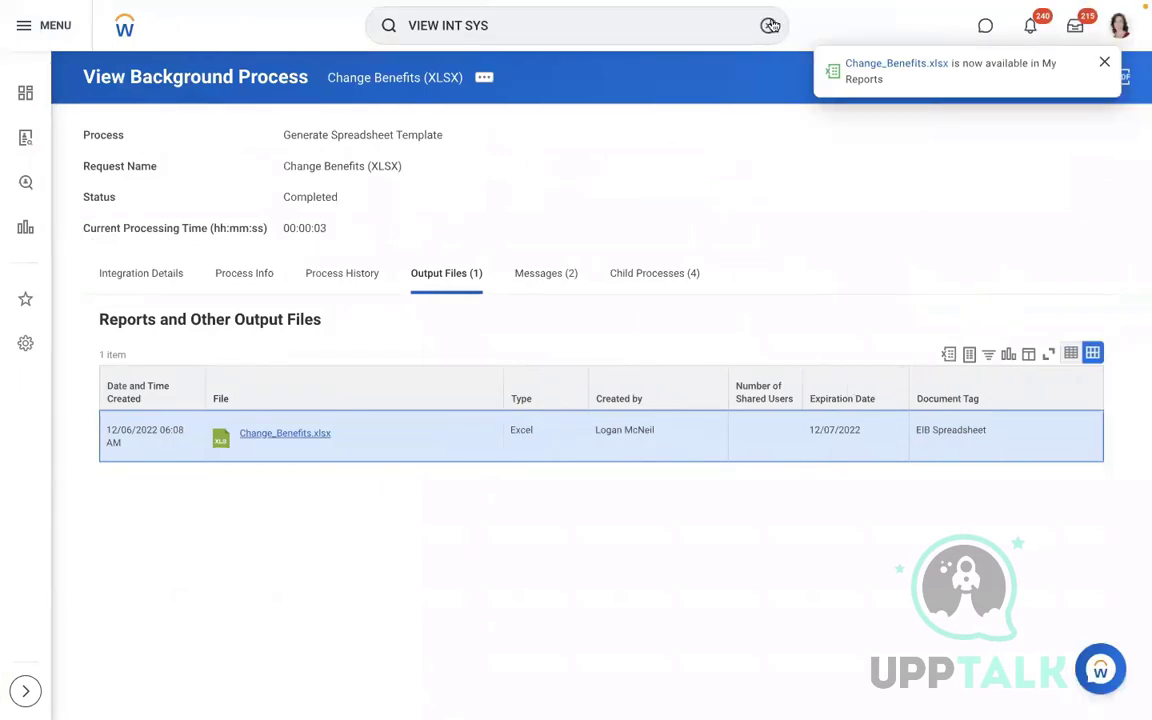
Search the employee's name, open their worker profile, and select the Employee ID value
{"action": "left_click", "coordinate": [770, 25]}
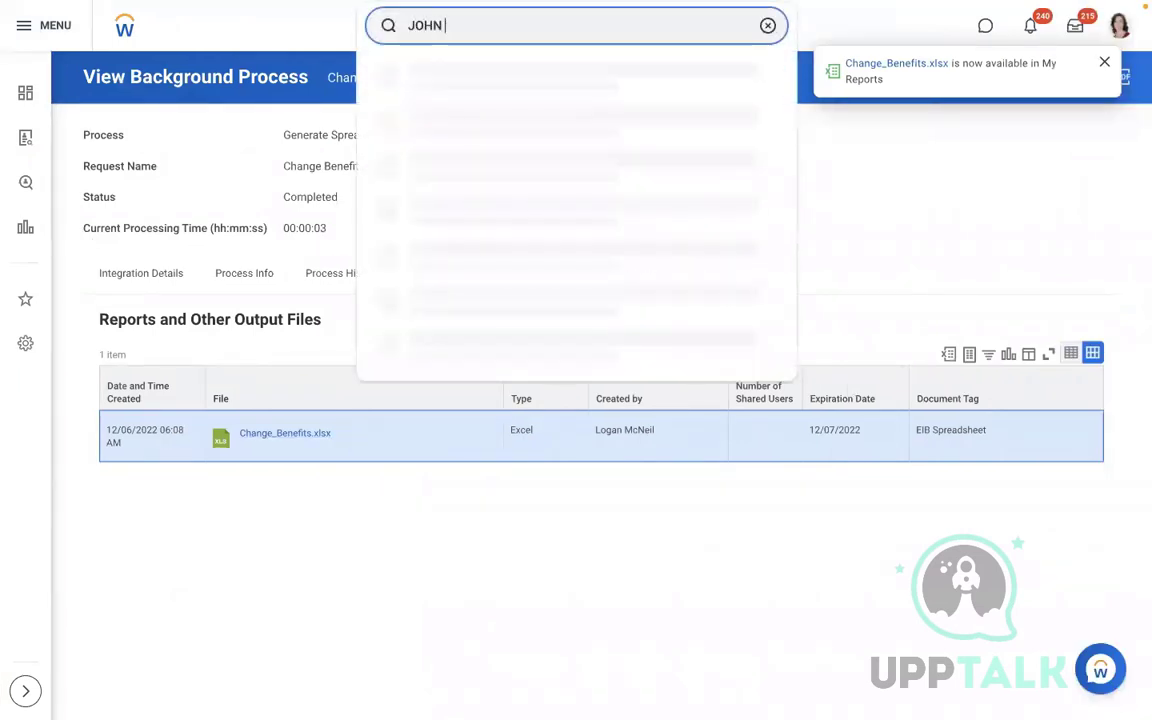
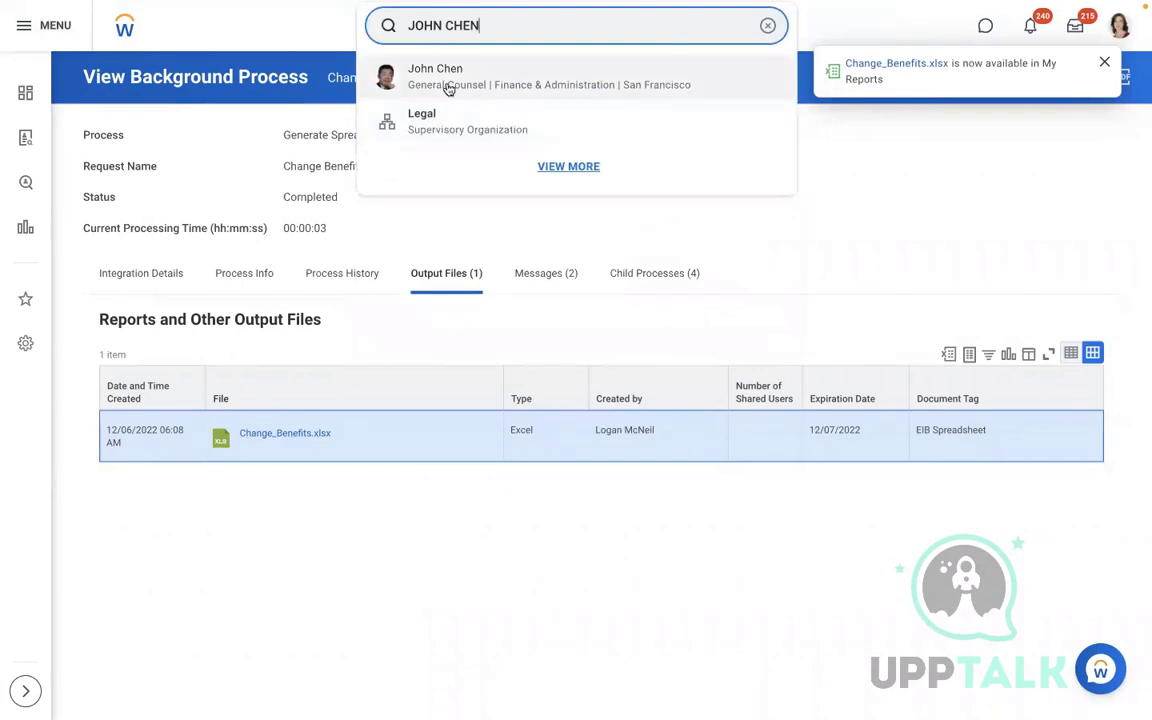
{"action": "left_click", "coordinate": [446, 83]}
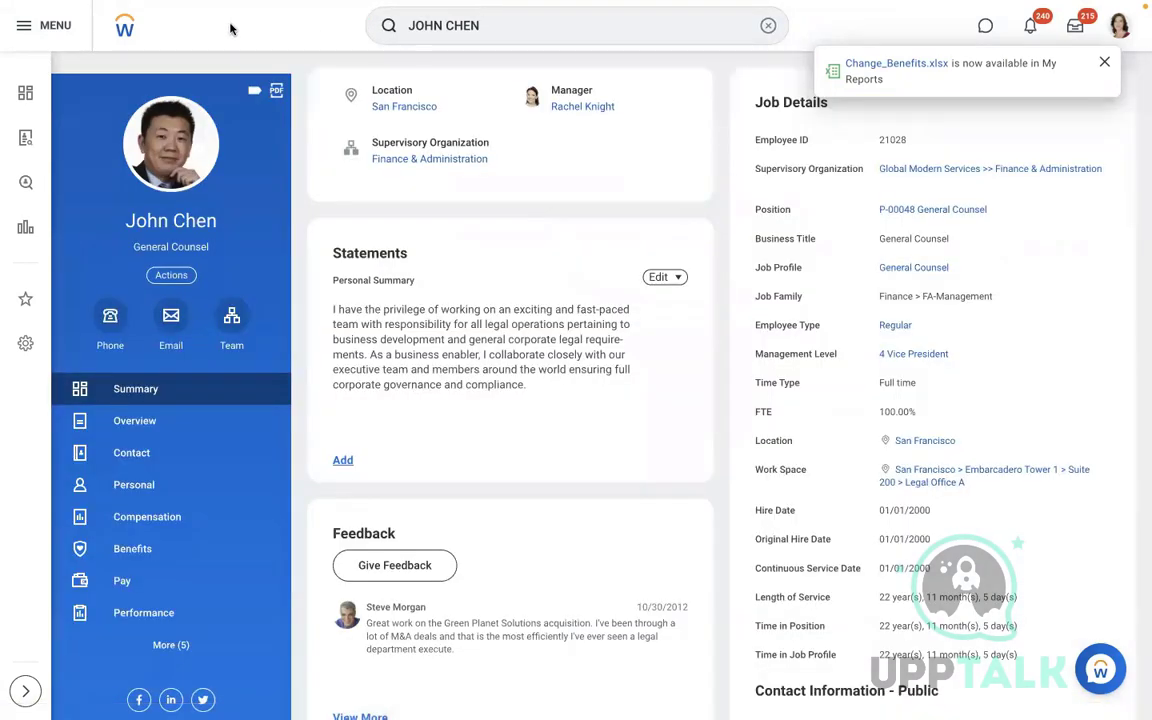
{"action": "left_click_drag", "start_coordinate": [917, 141], "coordinate": [869, 140]}
{"action": "key", "text": "cmd+c"}
Paste the copied Employee ID into cell C6, then delete the pasted 'Employee ID' label
{"action": "key", "text": "ctrl+Left"}
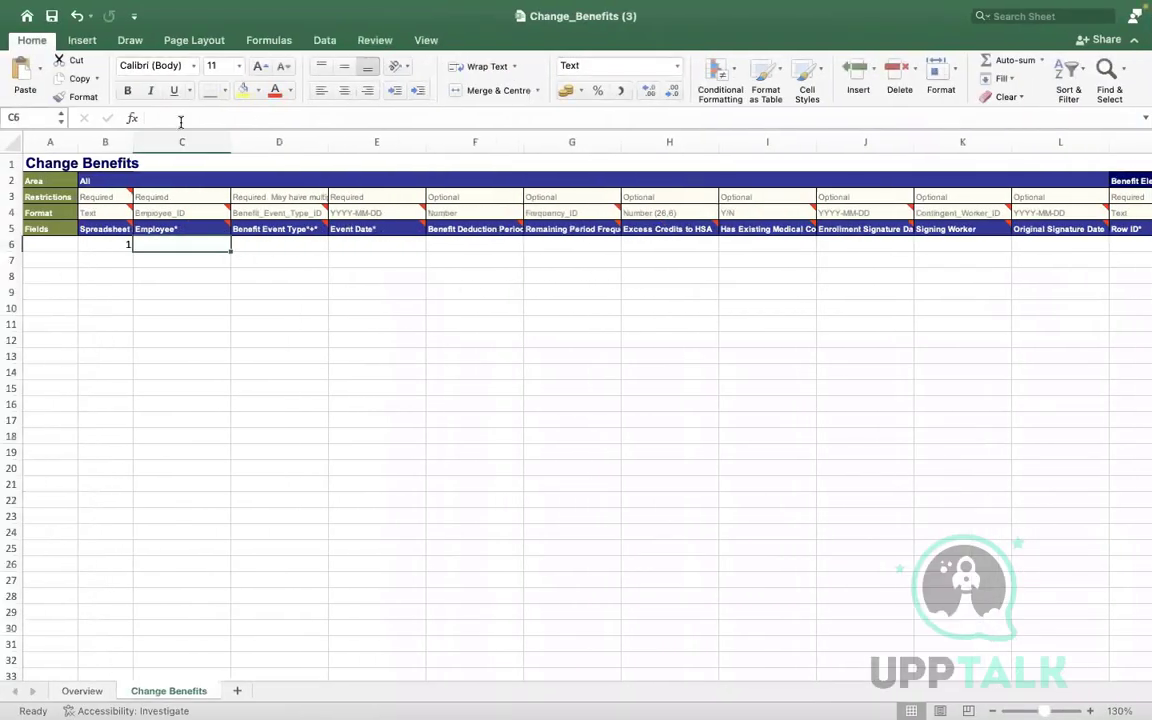
{"action": "left_click", "coordinate": [178, 118]}
{"action": "key", "text": "cmd+v"}
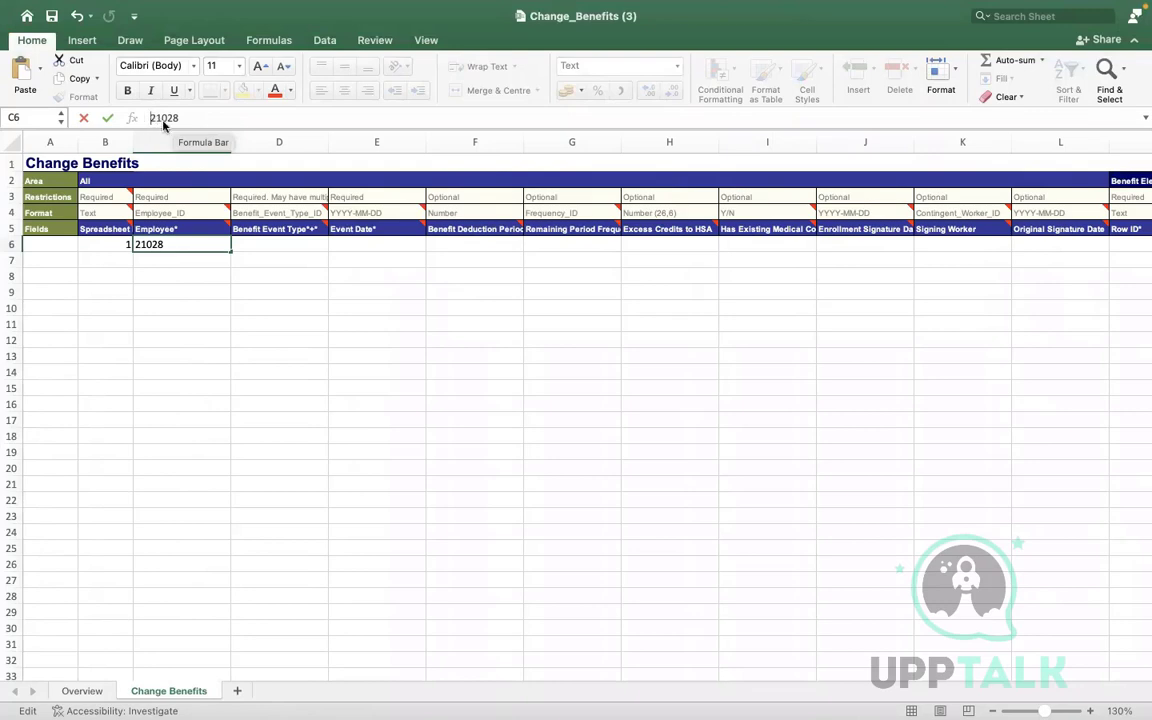
{"action": "left_click", "coordinate": [140, 281]}
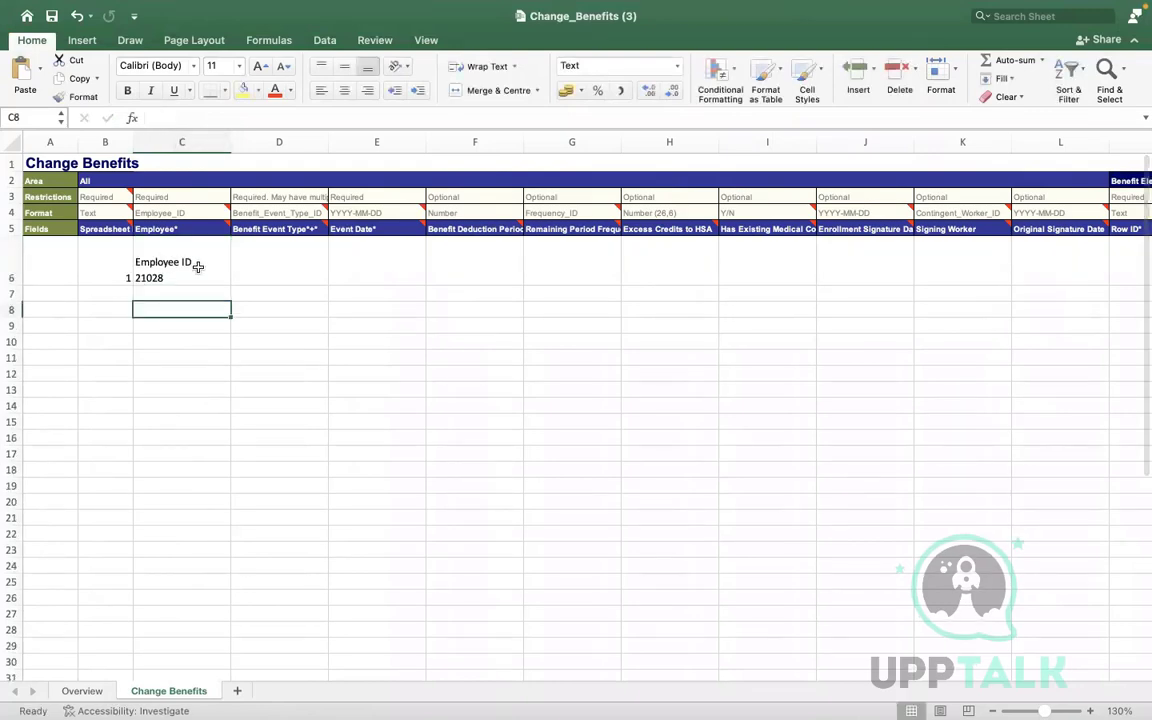
{"action": "double_click", "coordinate": [198, 267]}
{"action": "left_click_drag", "start_coordinate": [196, 265], "coordinate": [136, 263]}
{"action": "key", "text": "BackSpace"}
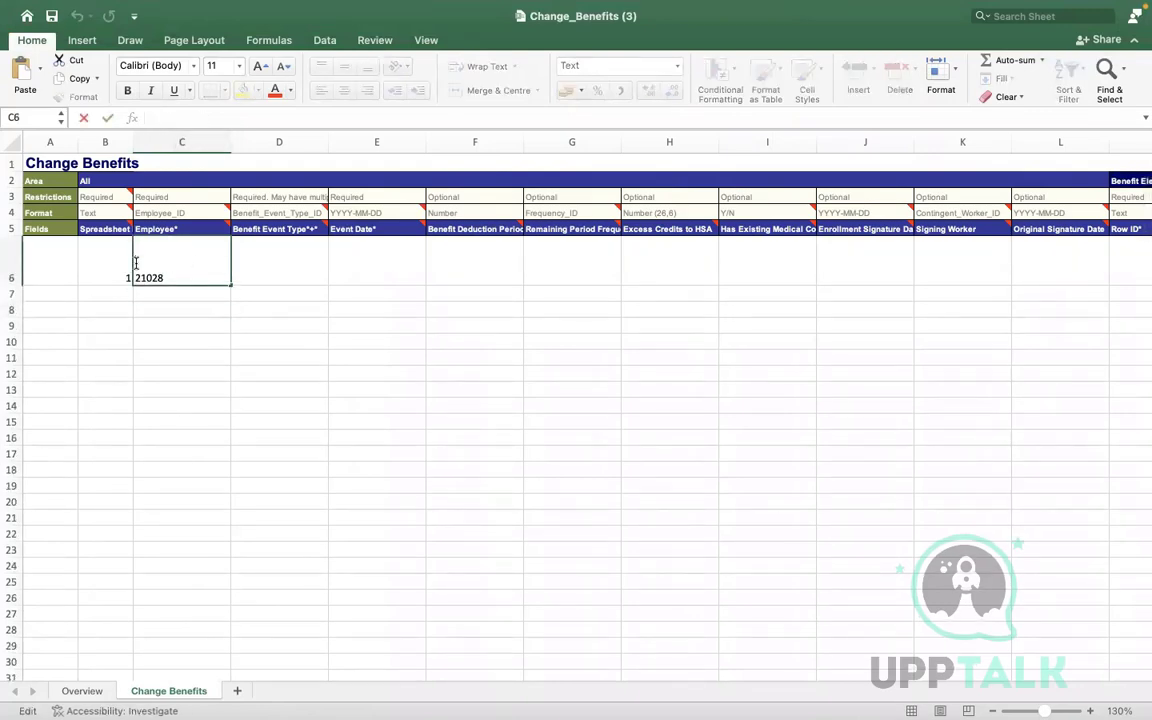
{"action": "left_click", "coordinate": [105, 295]}
Prefix the ID in C6 with an apostrophe so it is stored as text
{"action": "left_click", "coordinate": [166, 270]}
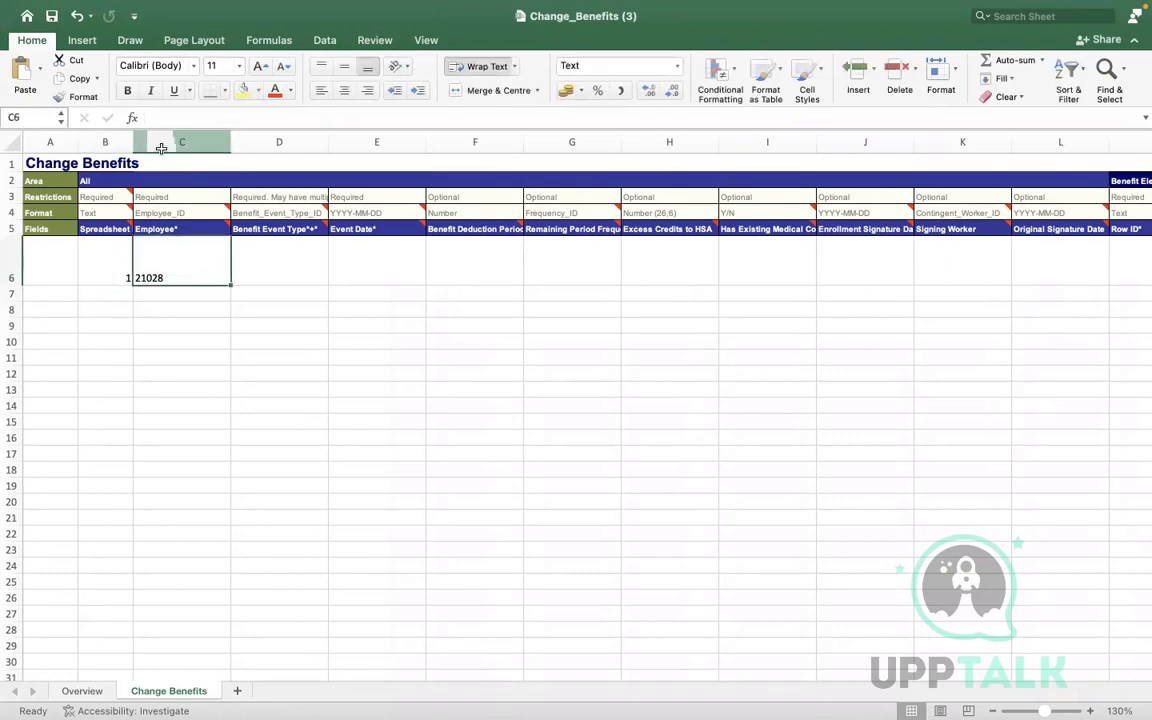
{"action": "left_click", "coordinate": [109, 272]}
{"action": "left_click", "coordinate": [168, 272]}
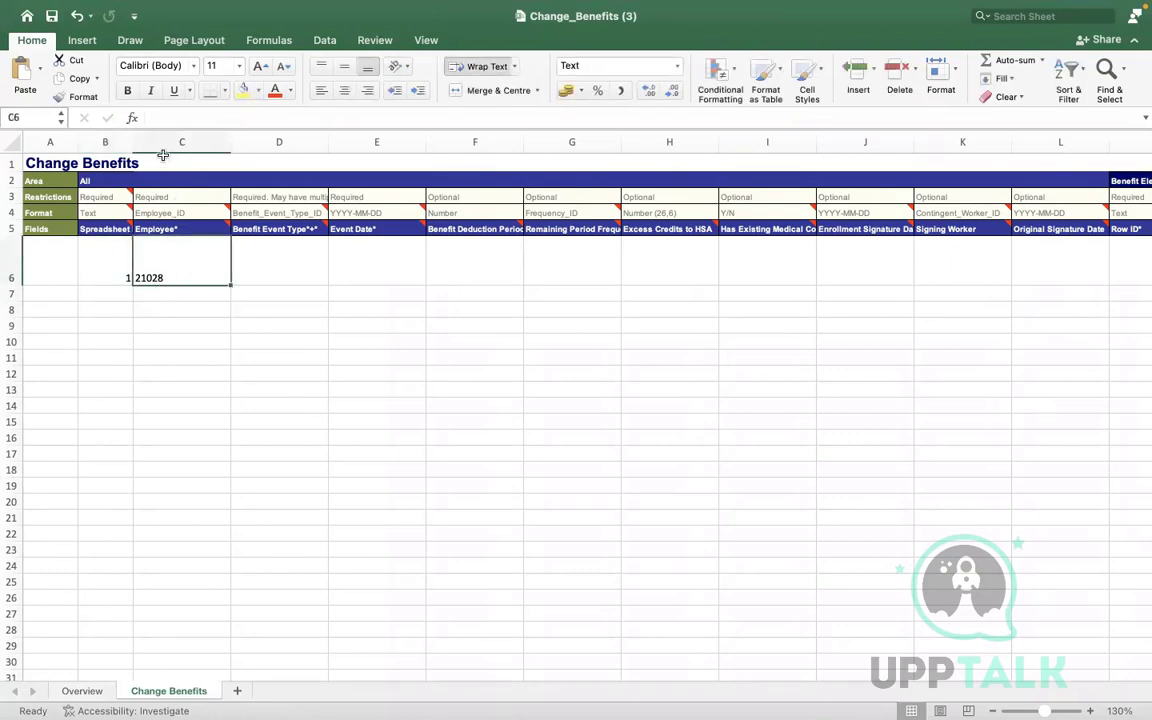
{"action": "double_click", "coordinate": [171, 280]}
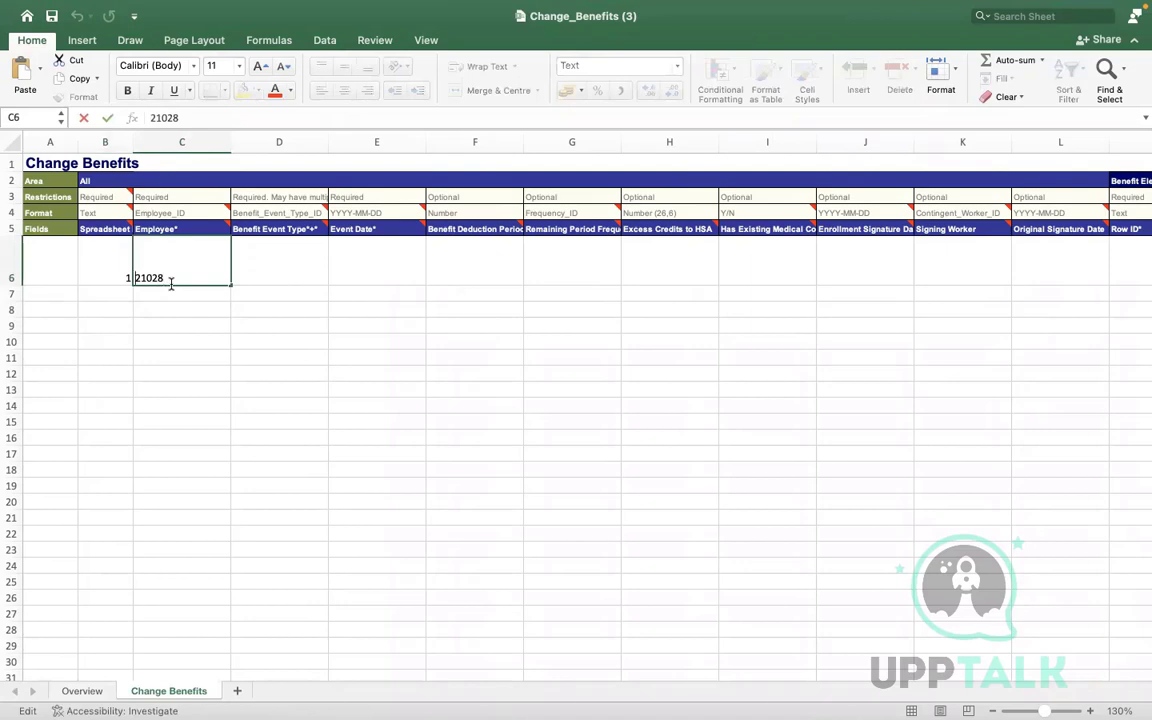
{"action": "type", "text": "'"}
{"action": "left_click", "coordinate": [258, 373]}
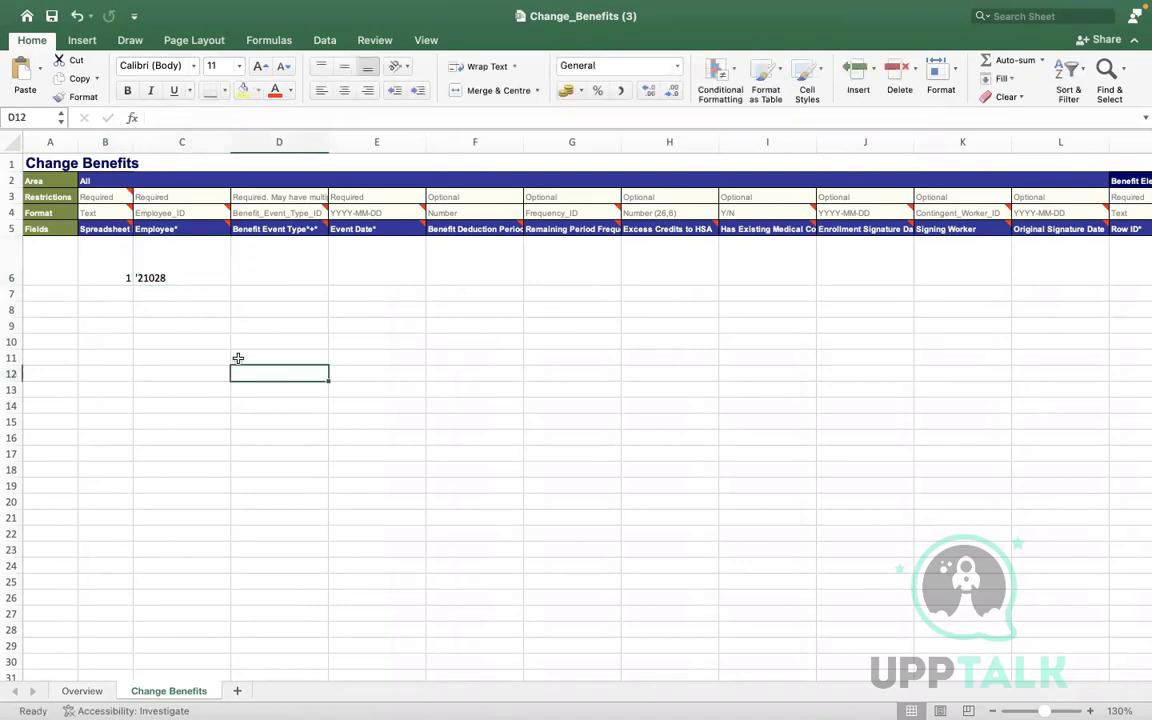
Clear the contents of cell C6 again
{"action": "left_click", "coordinate": [161, 271]}
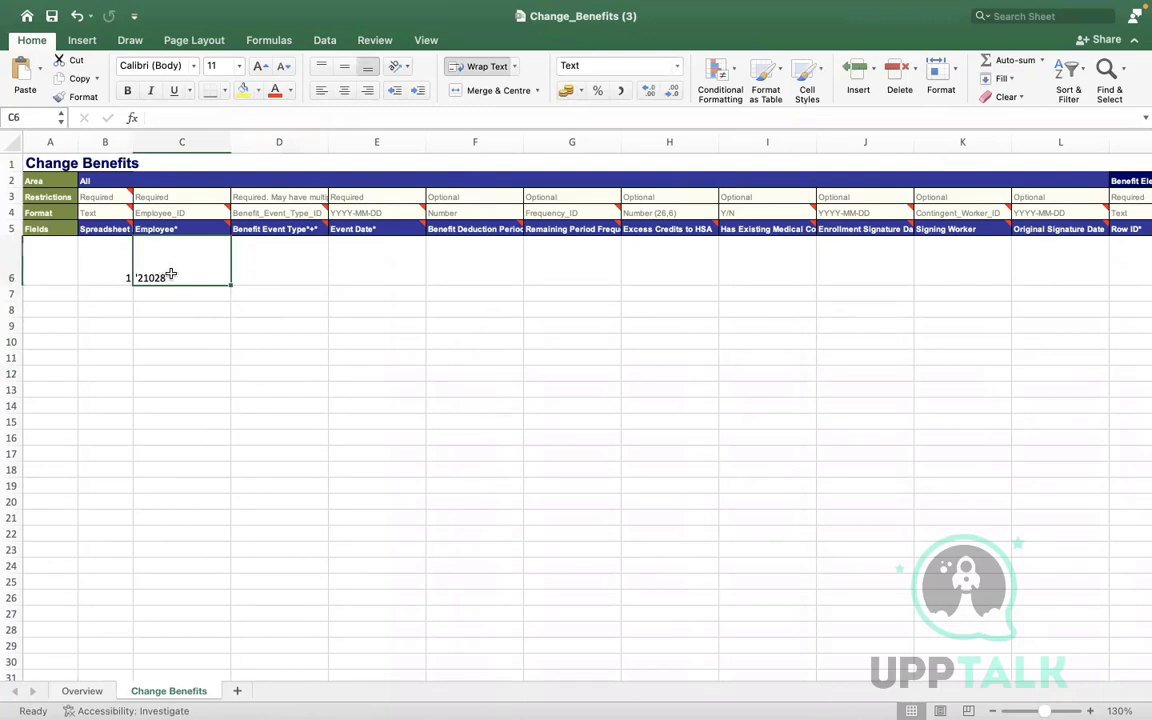
{"action": "double_click", "coordinate": [171, 274]}
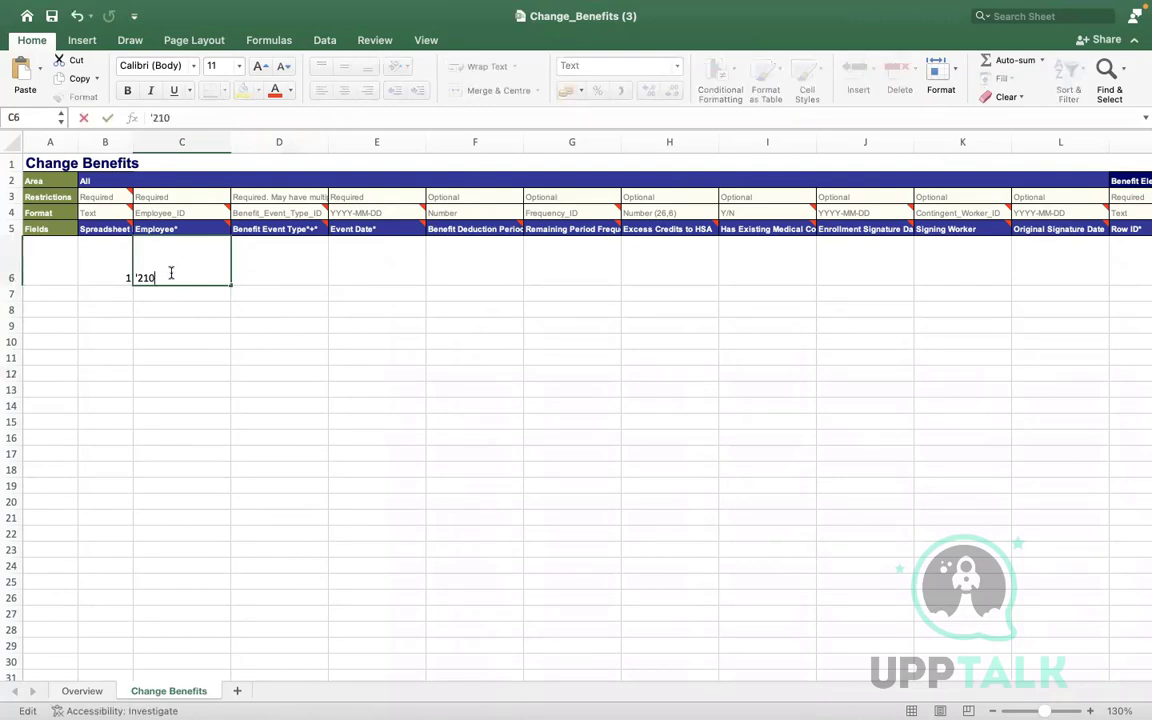
{"action": "key", "text": "BackSpace"}
{"action": "key", "text": "BackSpace"}
{"action": "key", "text": "BackSpace"}
{"action": "key", "text": "BackSpace"}
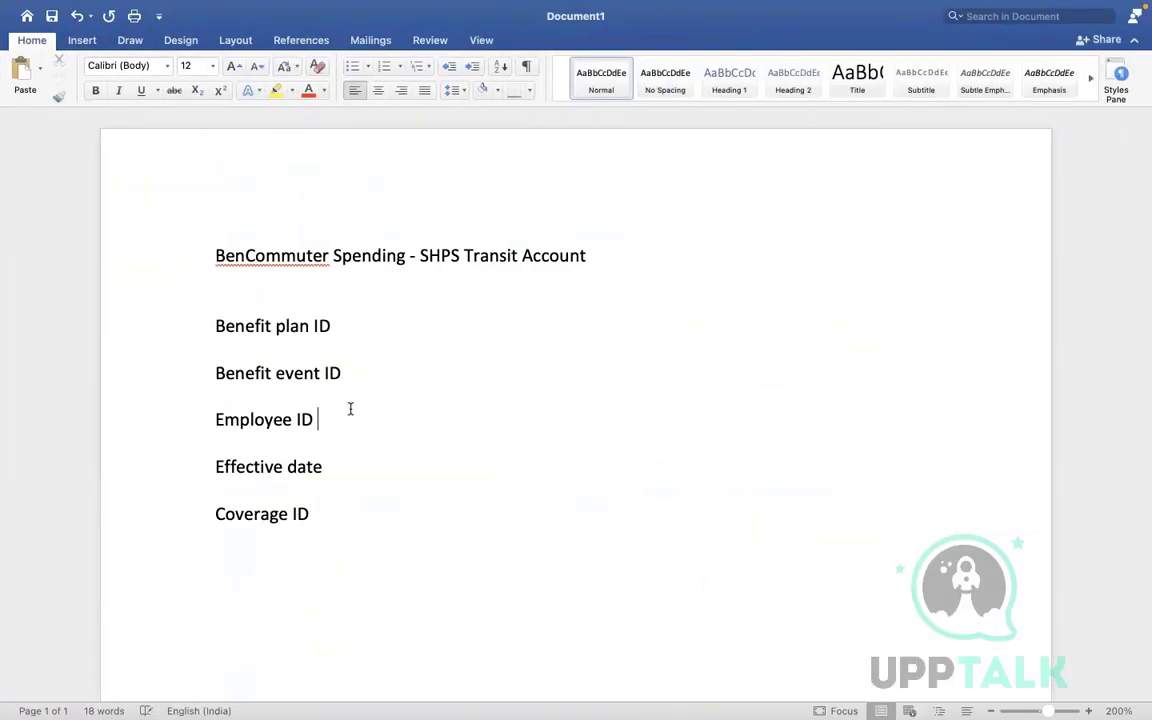
Paste the Employee ID into the Word notes and copy the ID number for Excel
{"action": "type", "text": "Employee ID 21028"}
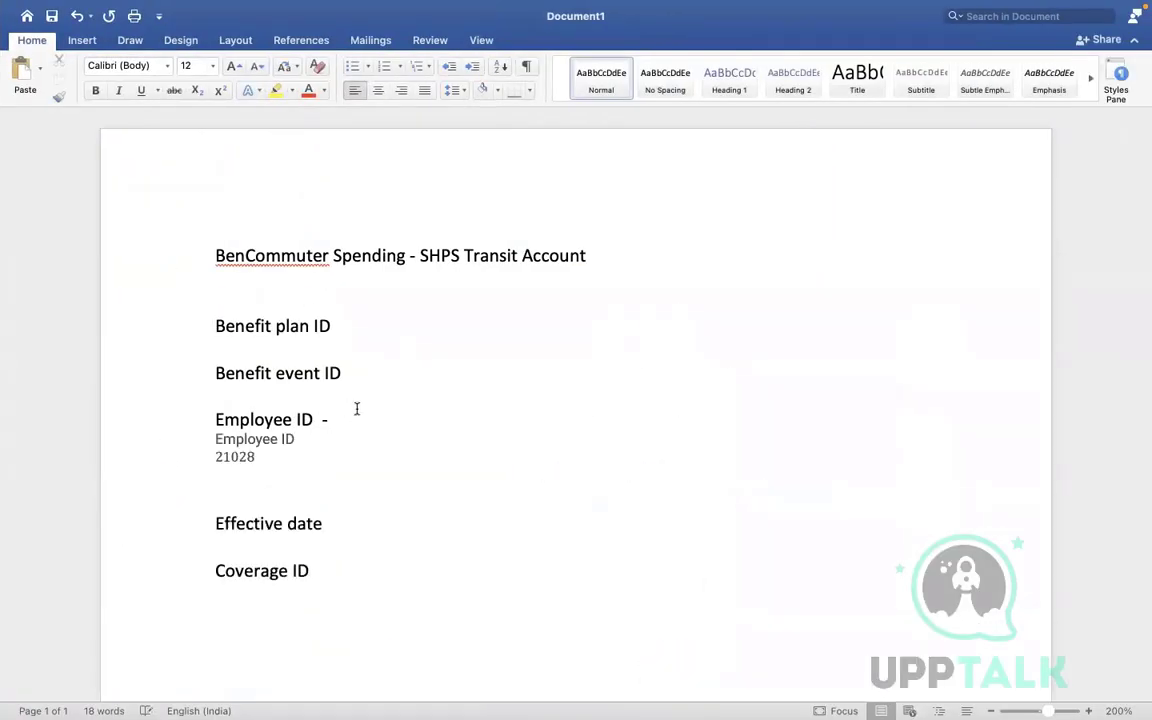
{"action": "left_click_drag", "start_coordinate": [261, 456], "coordinate": [218, 462]}
{"action": "key", "text": "super+c"}
{"action": "key", "text": "ctrl+Left"}
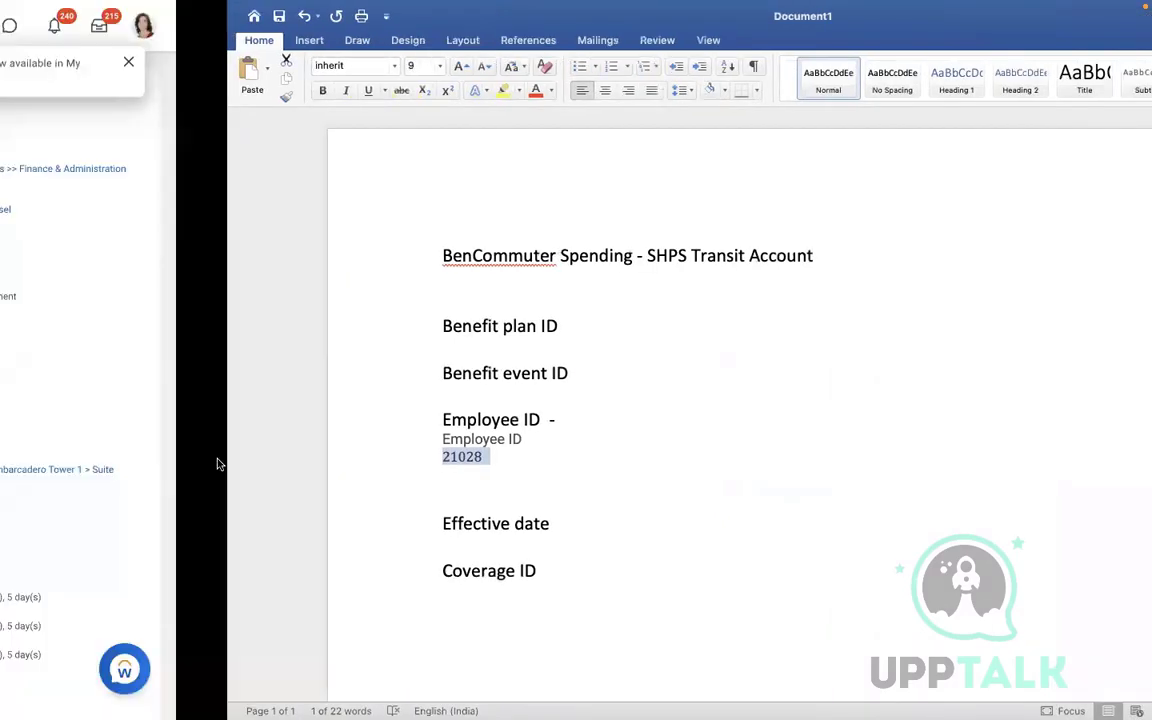
{"action": "key", "text": "ctrl+Right"}
{"action": "key", "text": "ctrl+Left"}
{"action": "key", "text": "ctrl+Left"}
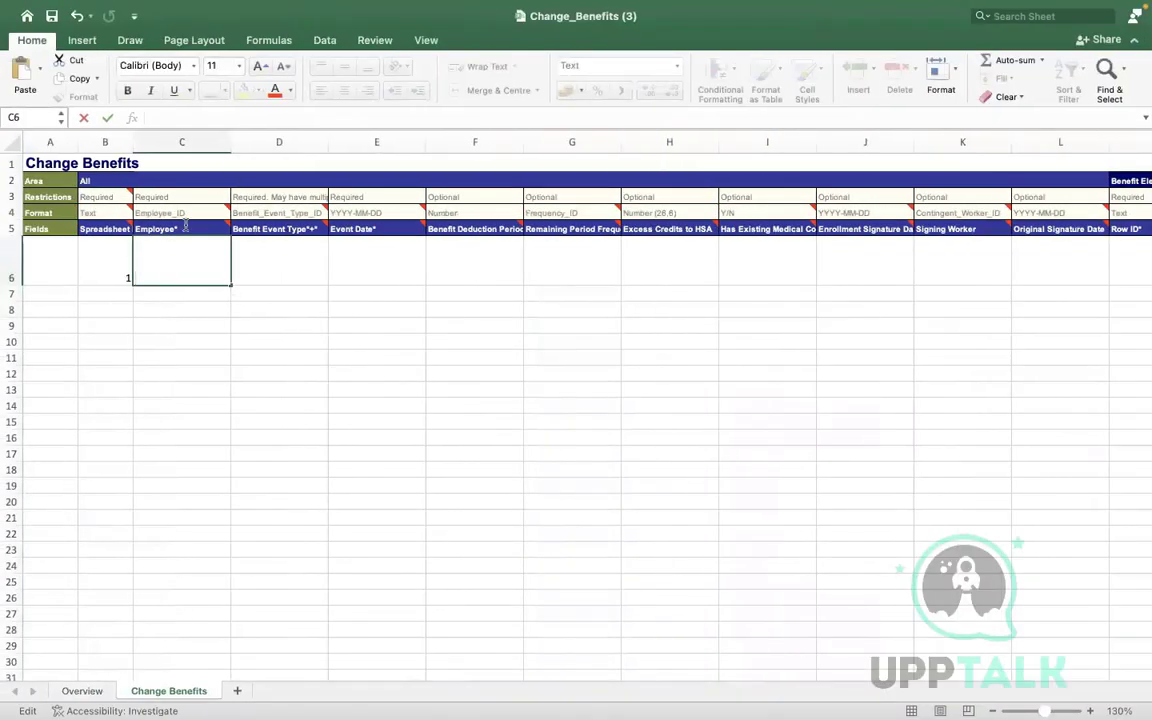
Paste the employee ID into cell C6 under Employee*
{"action": "key", "text": "super+v"}
{"action": "left_click", "coordinate": [54, 281]}
{"action": "left_click", "coordinate": [160, 262]}
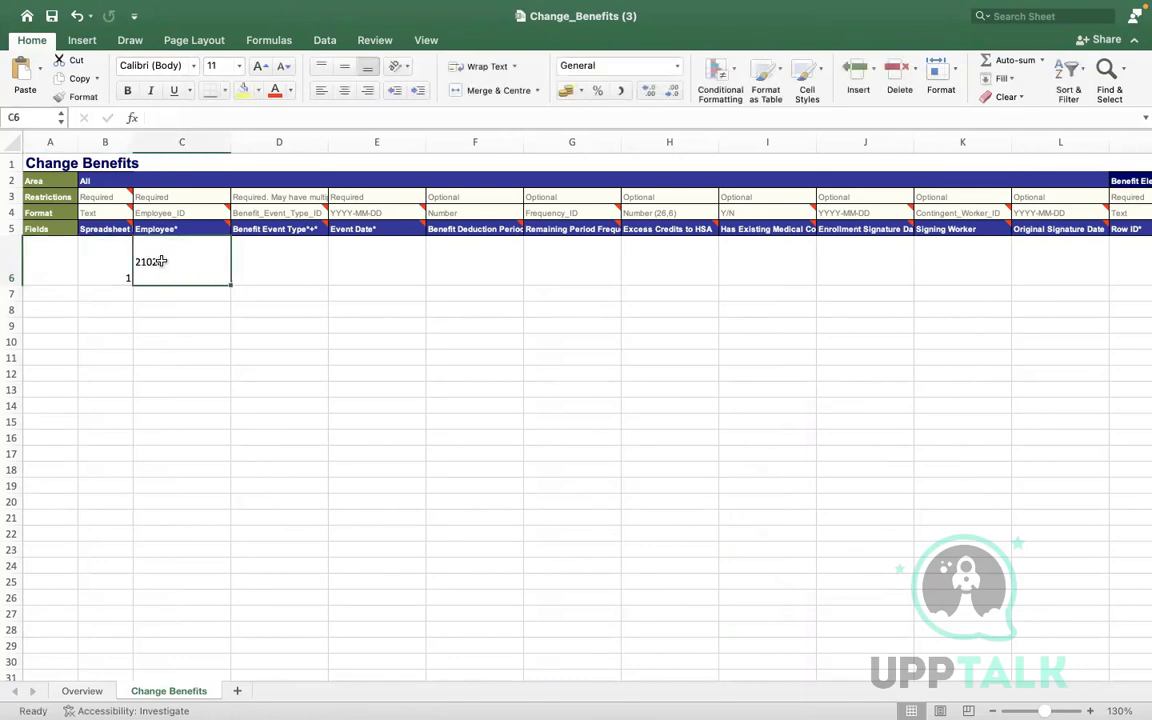
{"action": "left_click", "coordinate": [172, 119]}
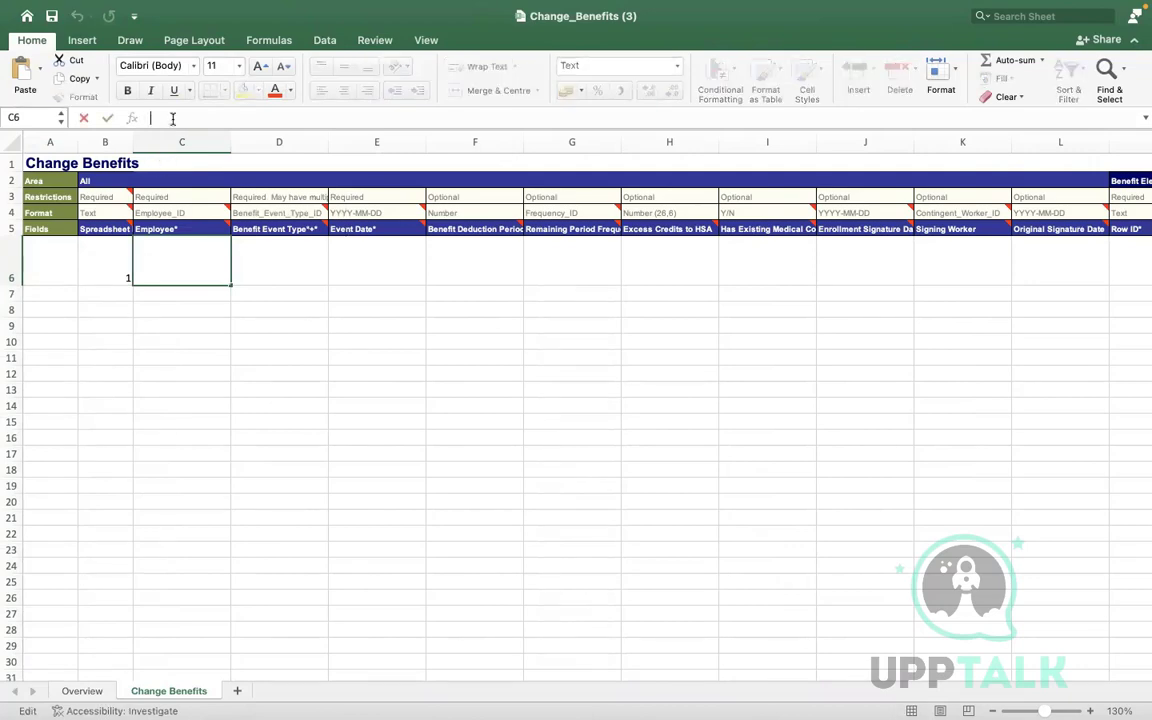
{"action": "left_click", "coordinate": [97, 258]}
Copy D6's formatting onto C6 with Format Painter and re-commit the ID
{"action": "left_click", "coordinate": [265, 260]}
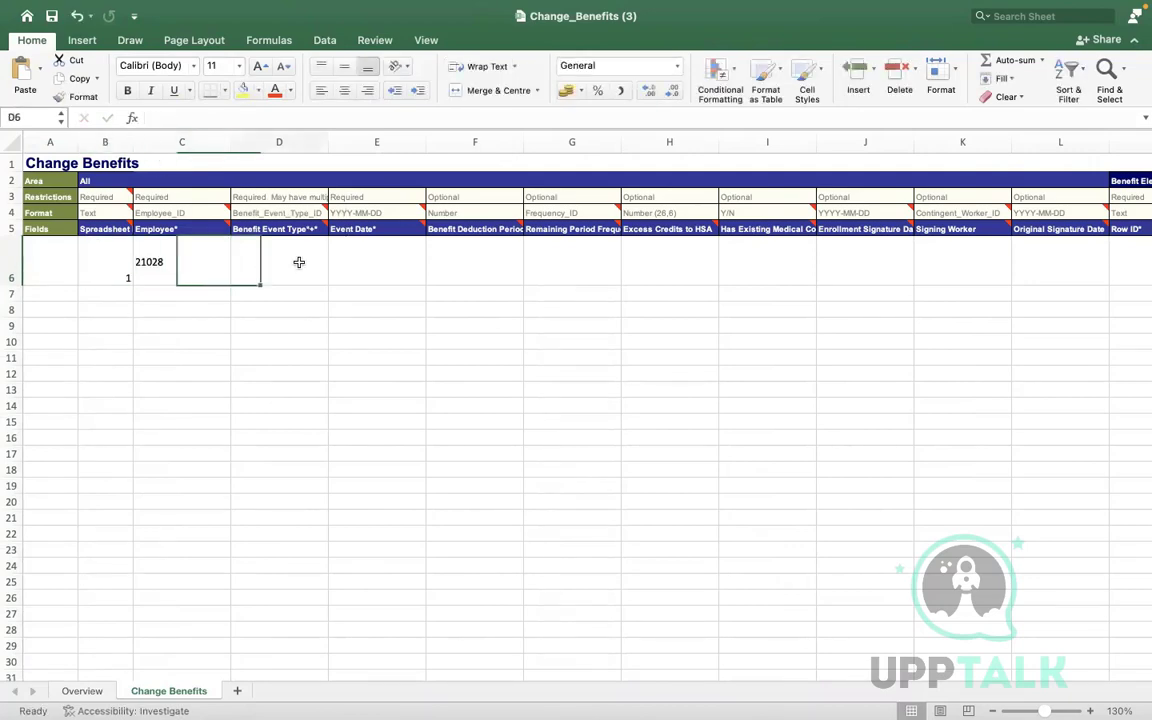
{"action": "left_click", "coordinate": [88, 97]}
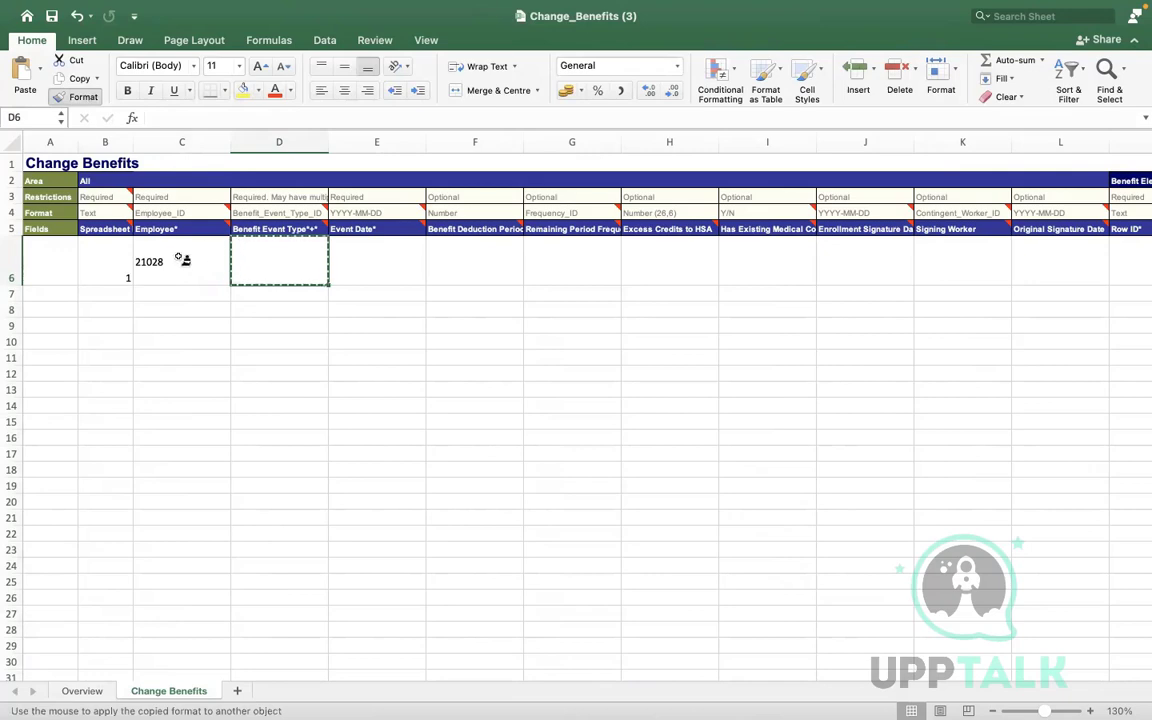
{"action": "left_click", "coordinate": [178, 250]}
{"action": "left_click", "coordinate": [157, 290]}
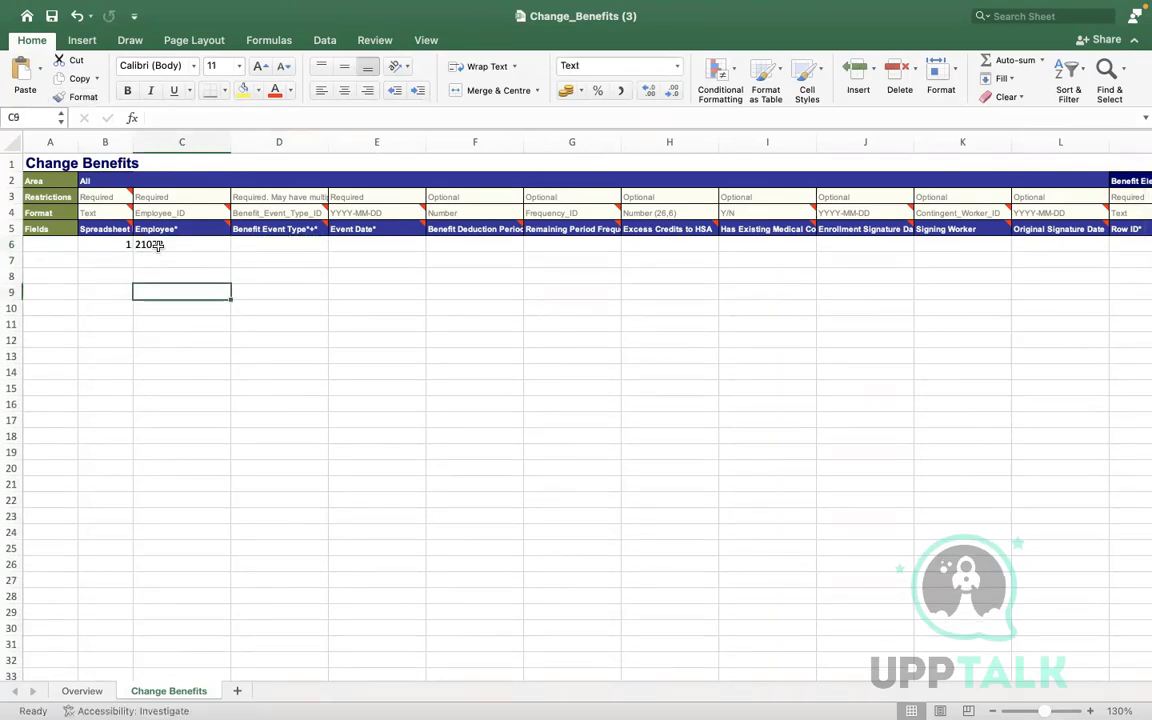
{"action": "left_click", "coordinate": [157, 245]}
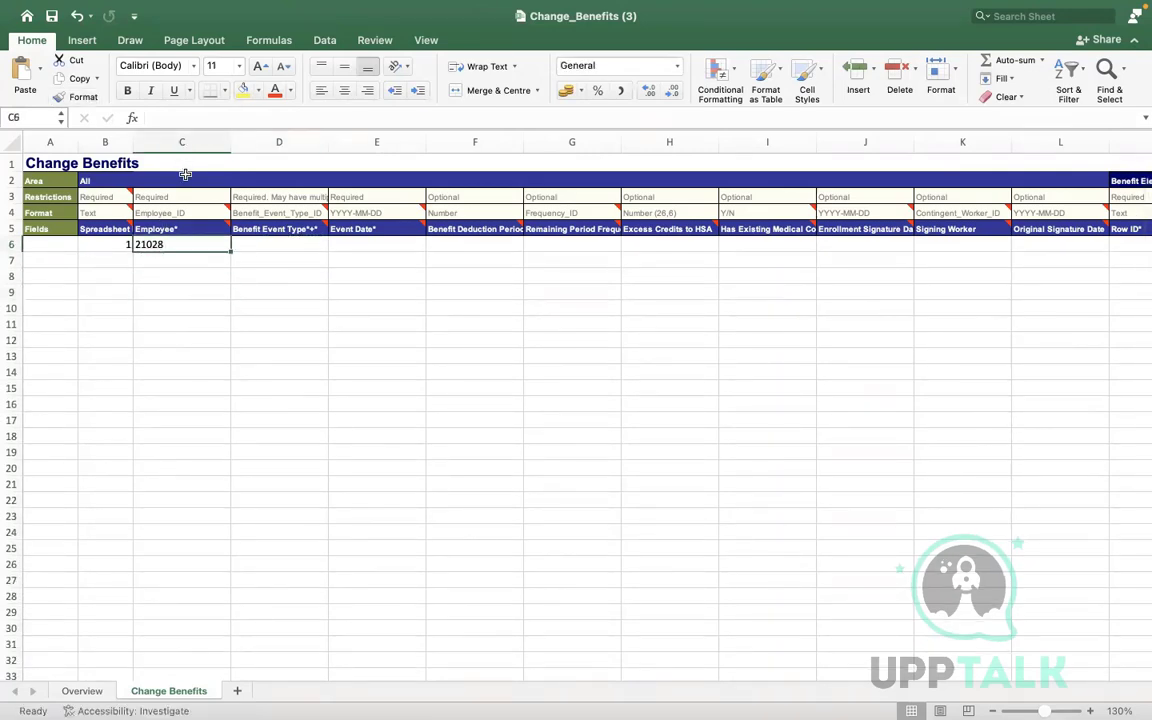
{"action": "double_click", "coordinate": [177, 242]}
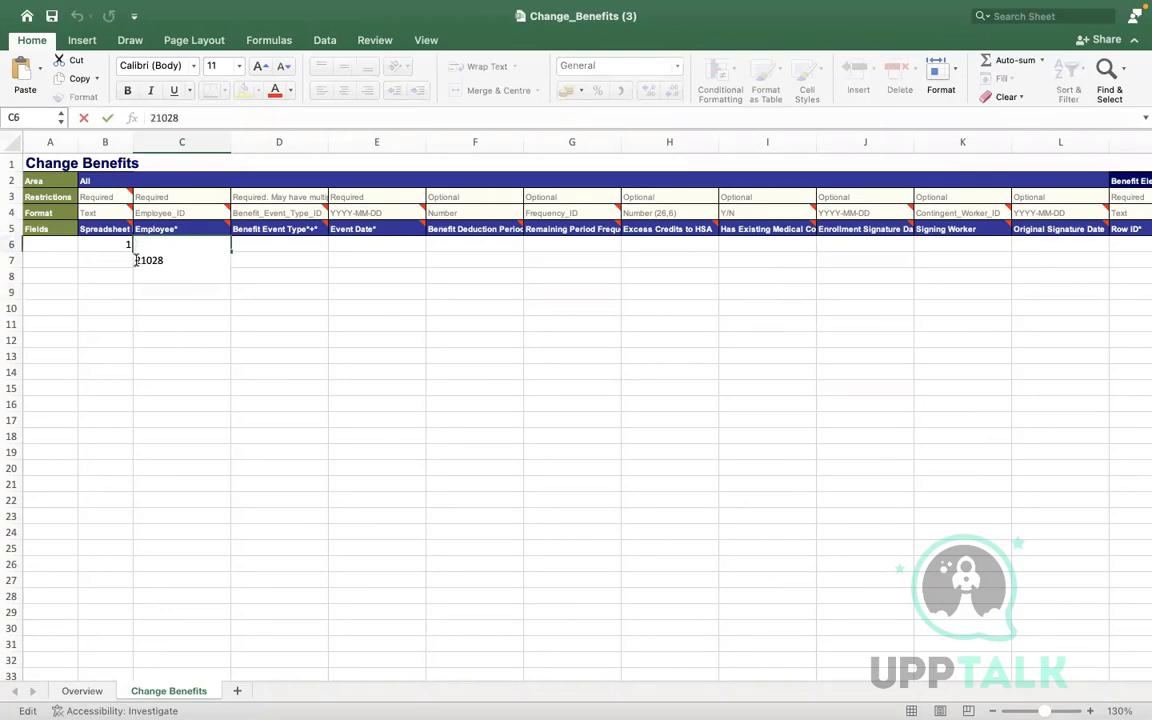
{"action": "left_click", "coordinate": [123, 391]}
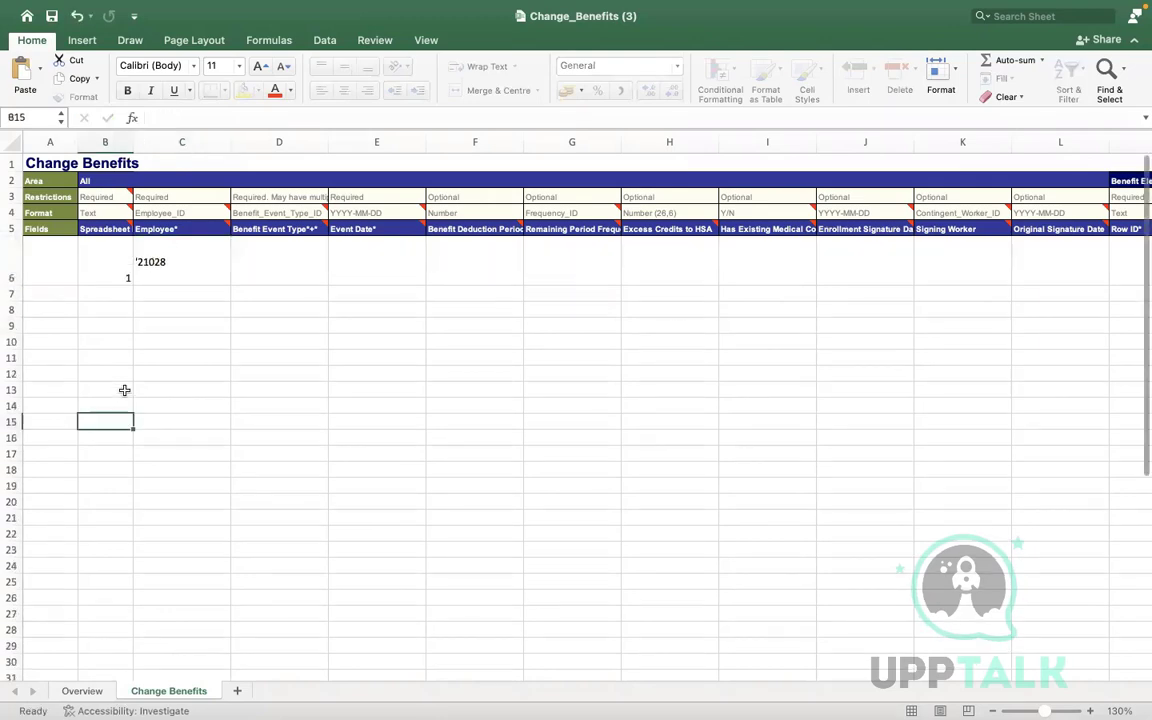
{"action": "left_click", "coordinate": [221, 348]}
Reapply D6's formatting to C6 so the ID matches the Benefit Event Type cell
{"action": "double_click", "coordinate": [178, 278]}
{"action": "key", "text": "Tab"}
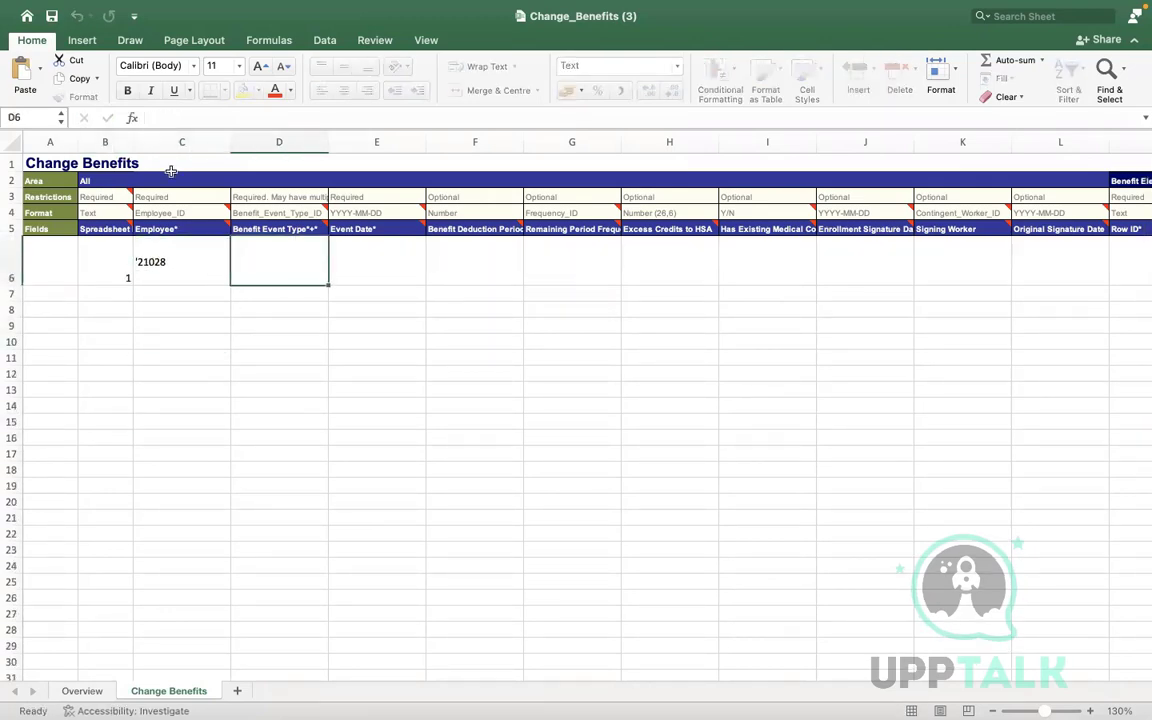
{"action": "left_click", "coordinate": [77, 96]}
{"action": "left_click", "coordinate": [165, 263]}
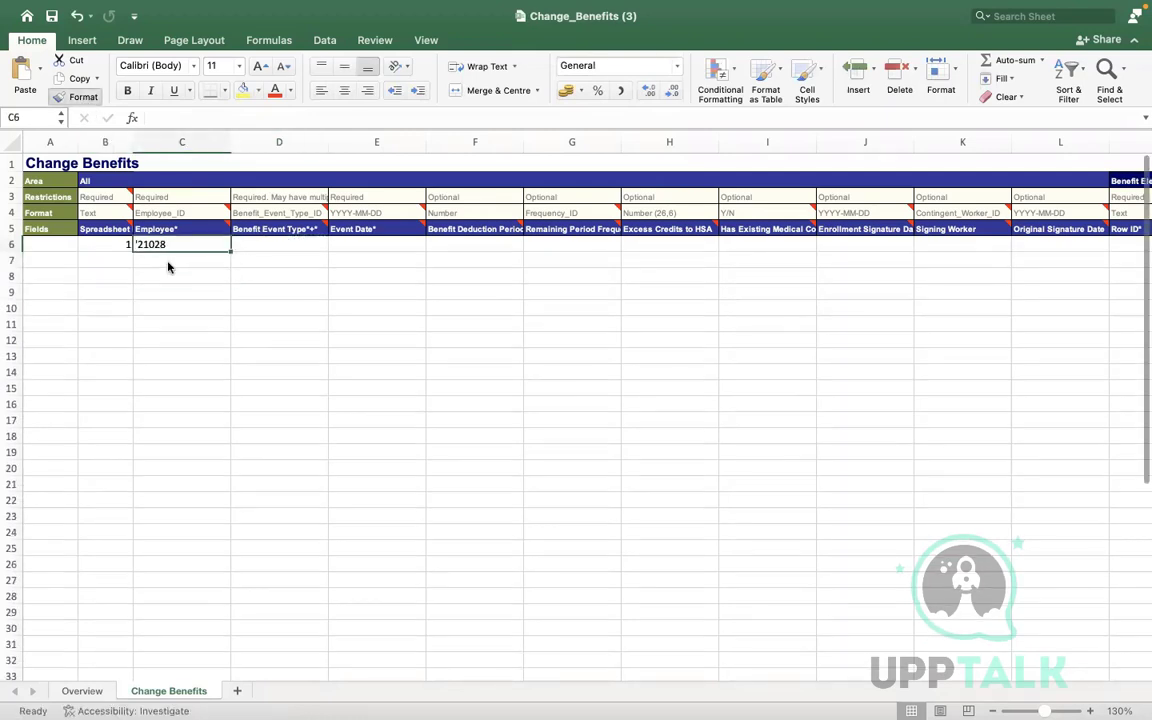
{"action": "left_click", "coordinate": [298, 344]}
{"action": "left_click", "coordinate": [187, 244]}
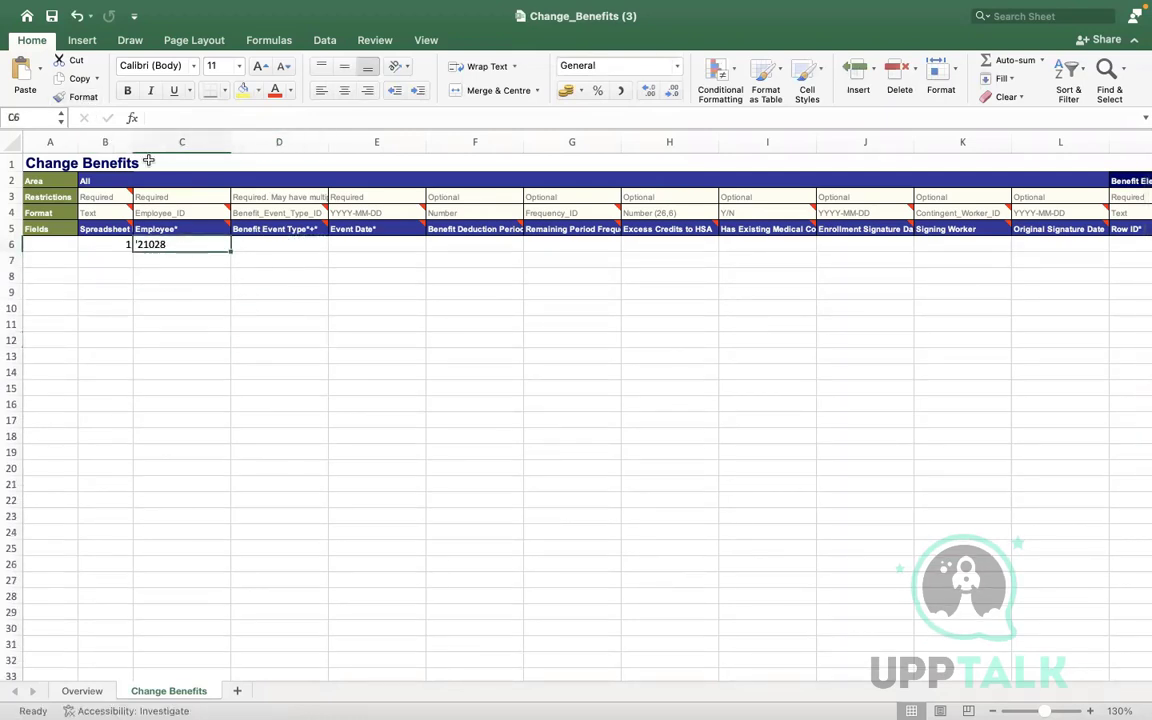
{"action": "double_click", "coordinate": [150, 244]}
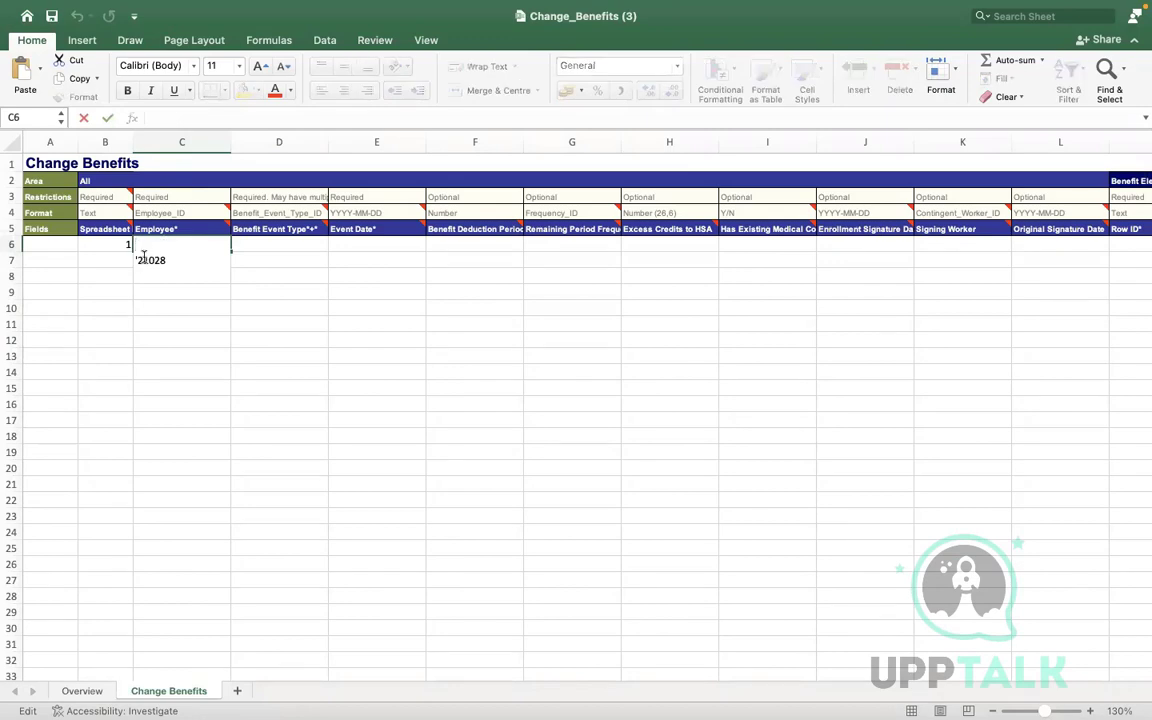
{"action": "left_click", "coordinate": [90, 254]}
{"action": "left_click", "coordinate": [251, 277]}
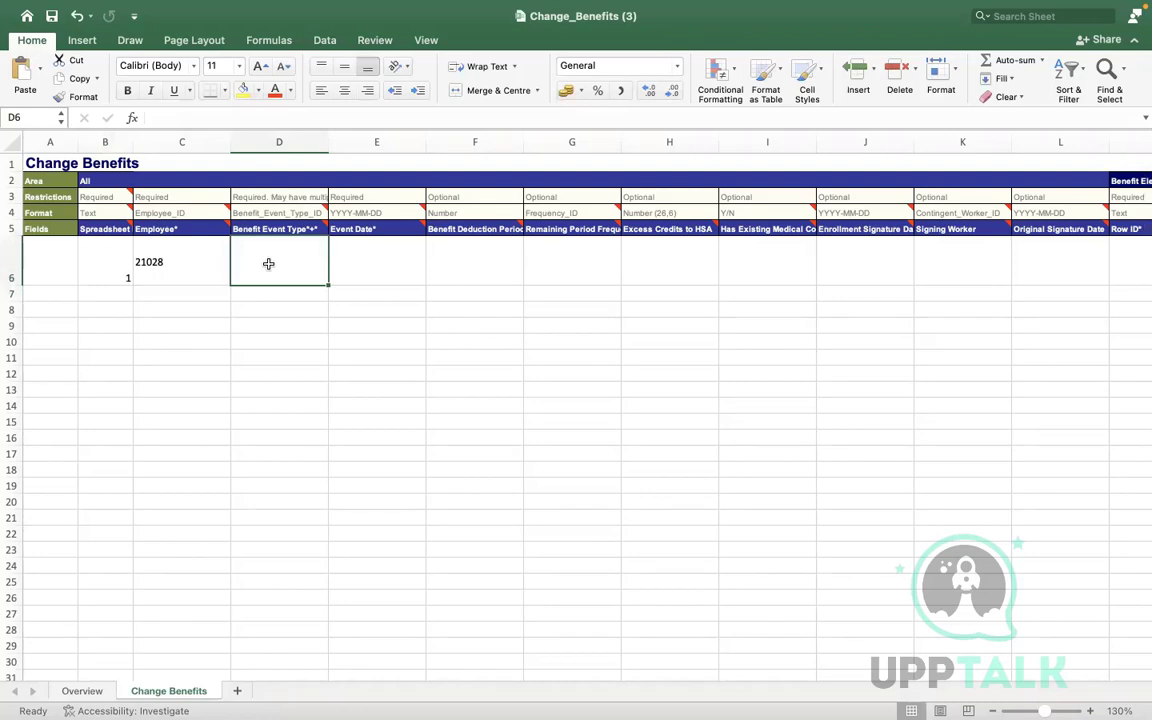
{"action": "key", "text": "ctrl+Right"}
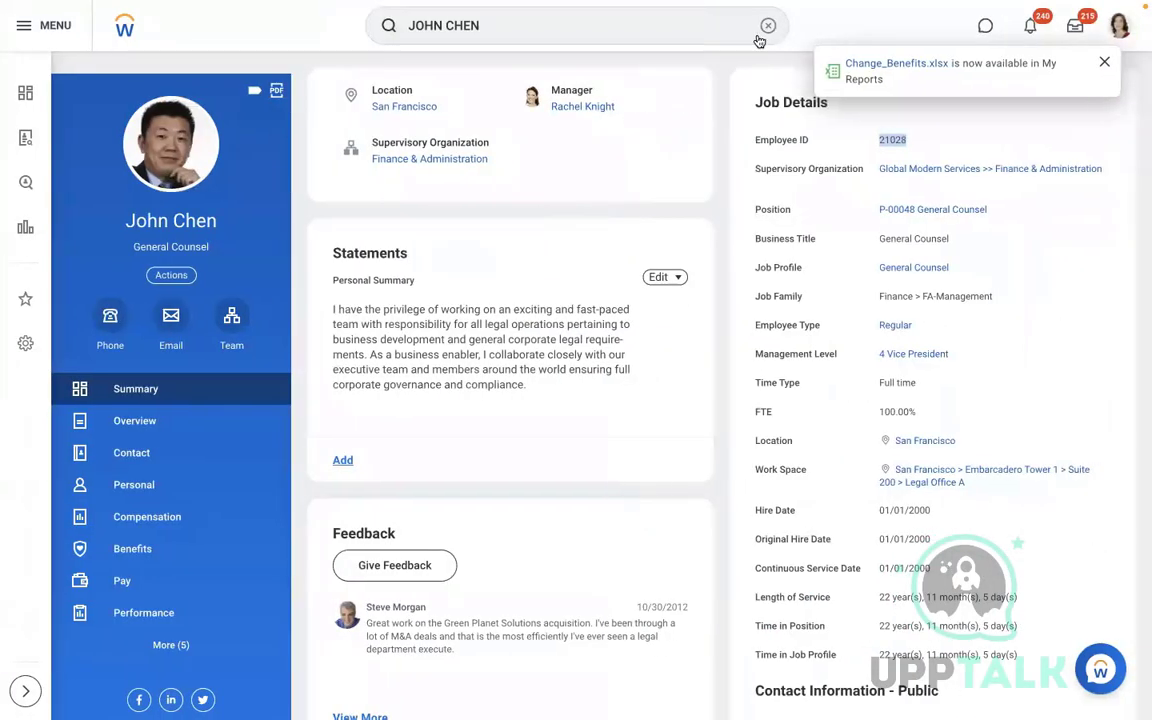
Search for and open the Edit Benefit Event Type task
{"action": "left_click", "coordinate": [767, 29]}
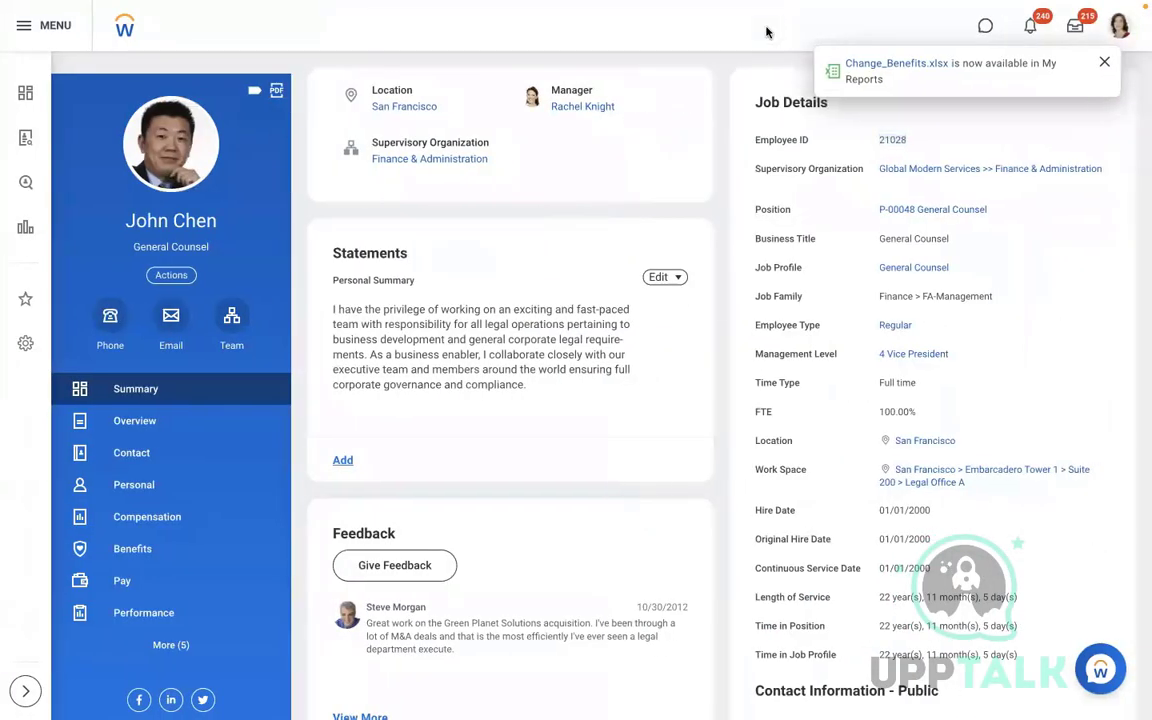
{"action": "type", "text": "VIEW BEN"}
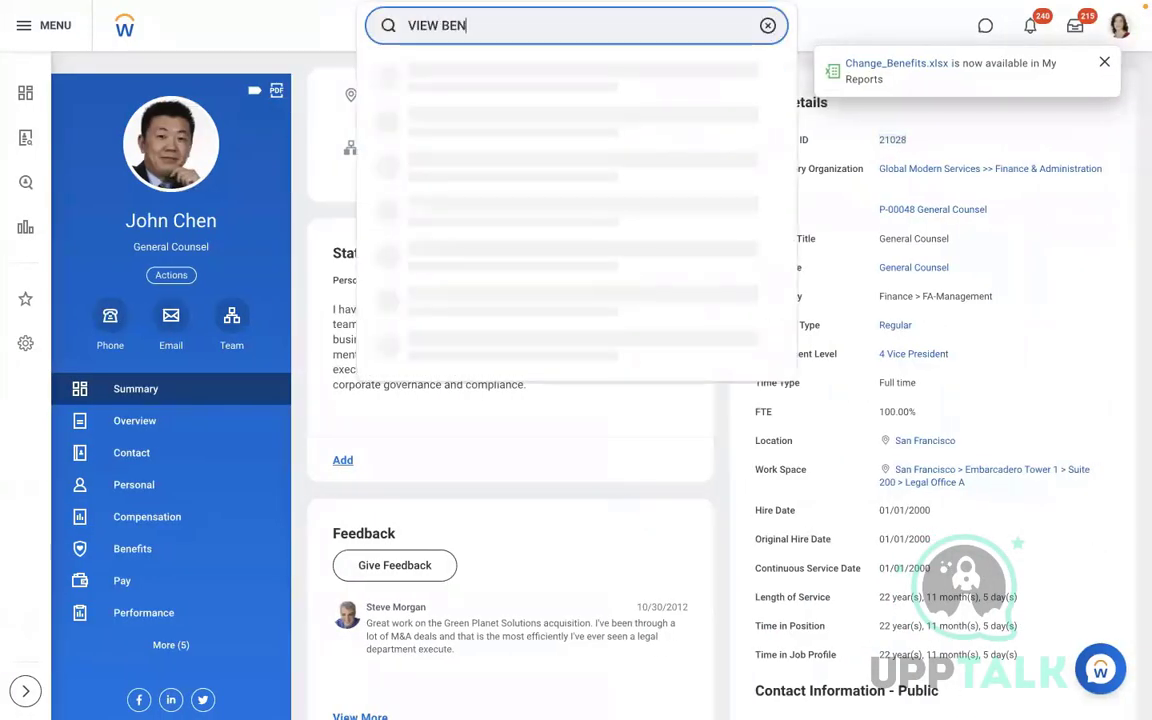
{"action": "type", "text": " EVENT"}
{"action": "key", "text": "Return"}
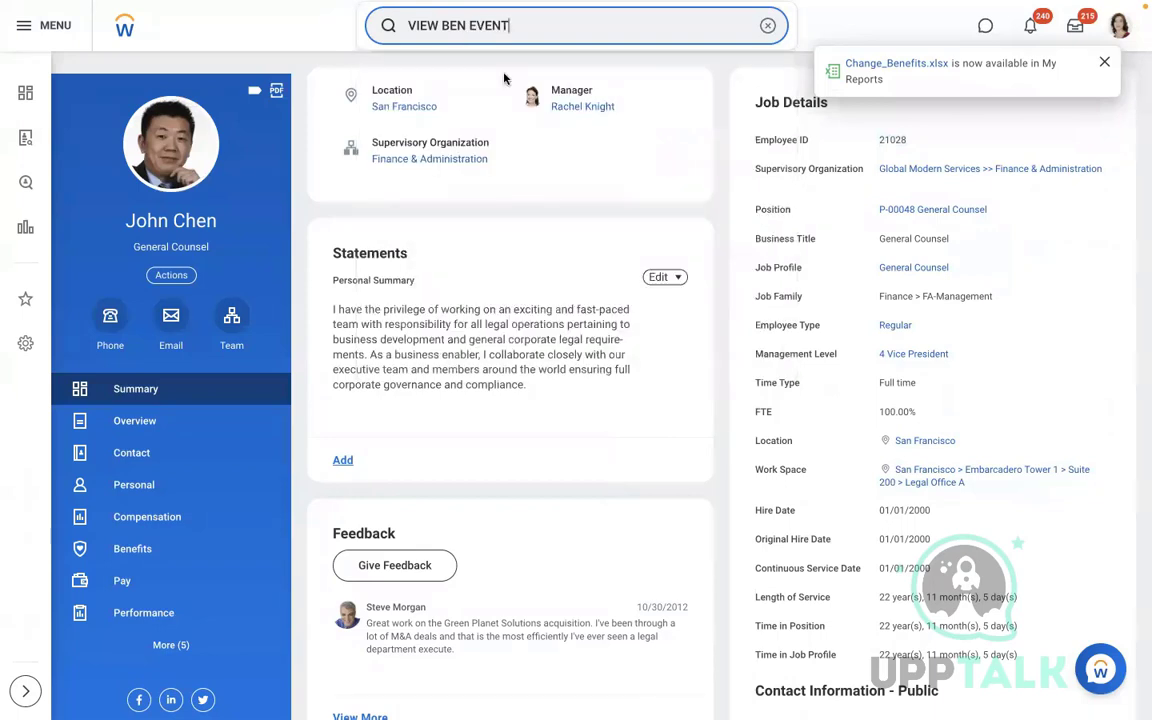
{"action": "left_click_drag", "start_coordinate": [444, 35], "coordinate": [330, 12]}
{"action": "key", "text": "BackSpace"}
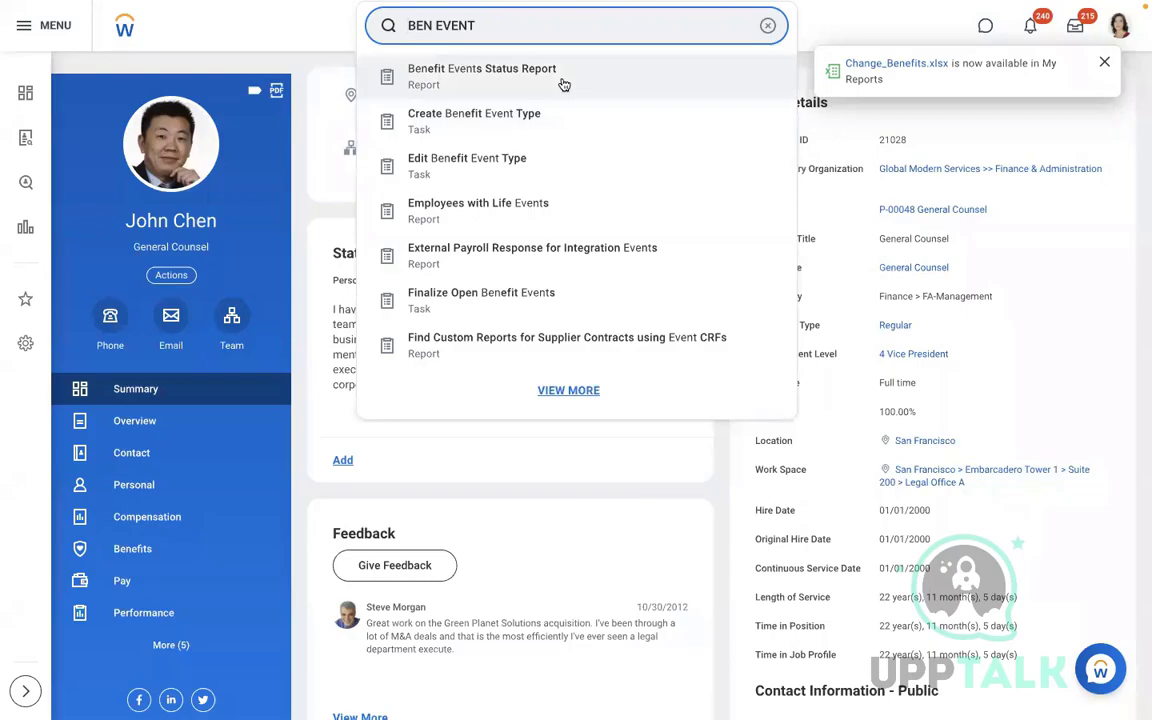
{"action": "left_click", "coordinate": [506, 162]}
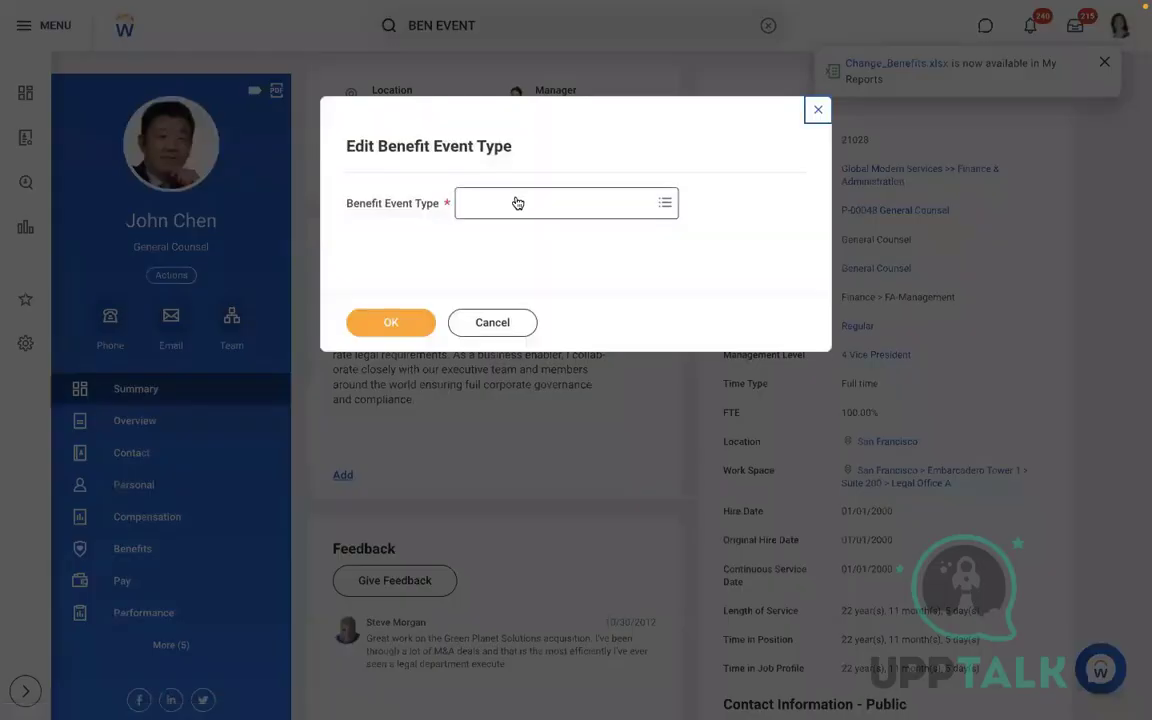
Choose Commuter Plan Contribution Change as the benefit event type and save it
{"action": "left_click", "coordinate": [517, 203]}
{"action": "type", "text": "COMM"}
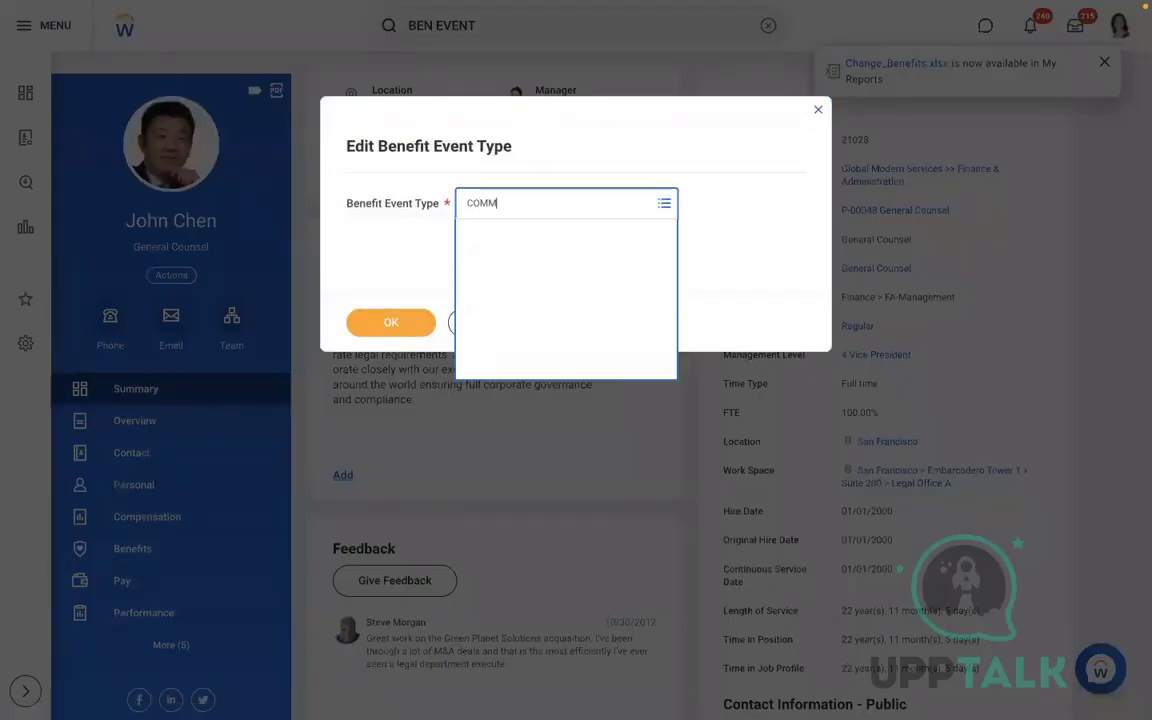
{"action": "key", "text": "Return"}
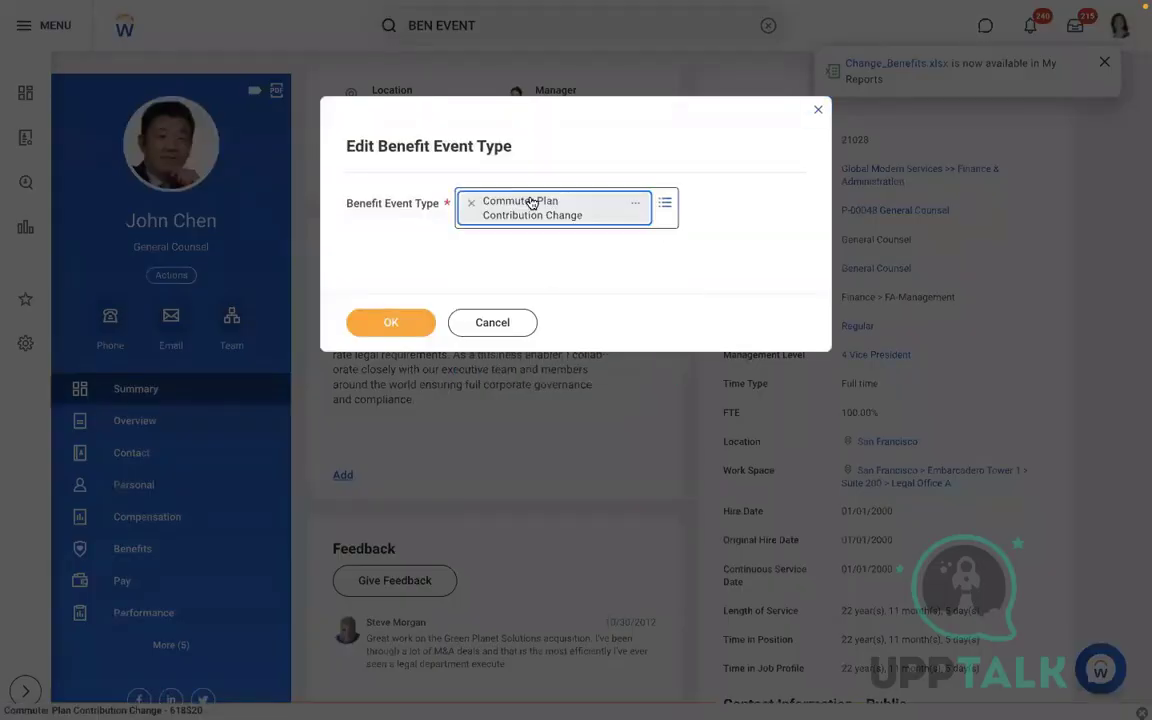
{"action": "left_click", "coordinate": [378, 324]}
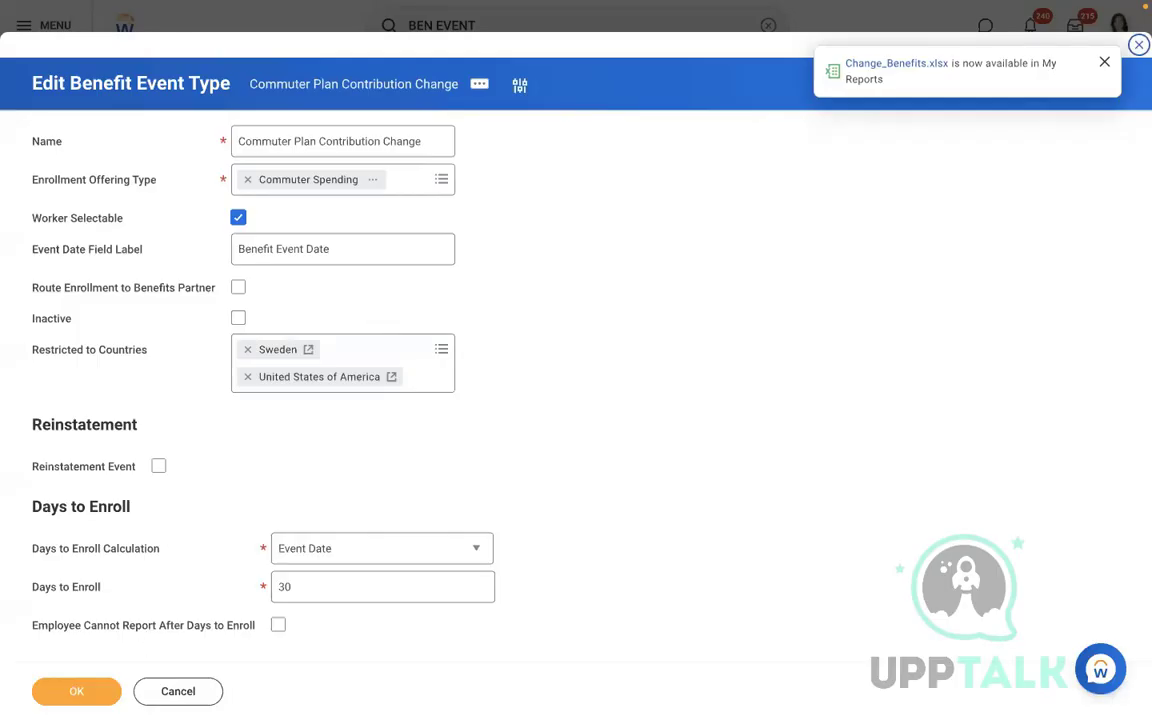
{"action": "left_click", "coordinate": [76, 691]}
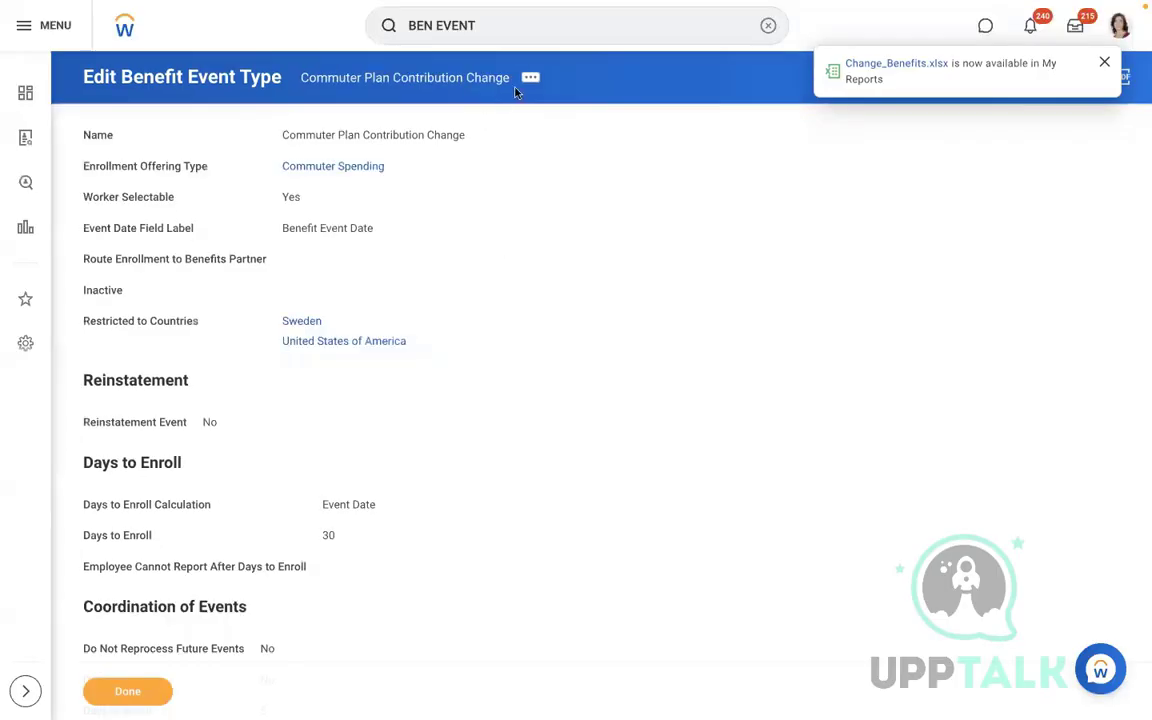
View the event type's Integration IDs and select the Benefit_Event_Type_ID value
{"action": "left_click", "coordinate": [535, 77]}
{"action": "mouse_move", "coordinate": [602, 258]}
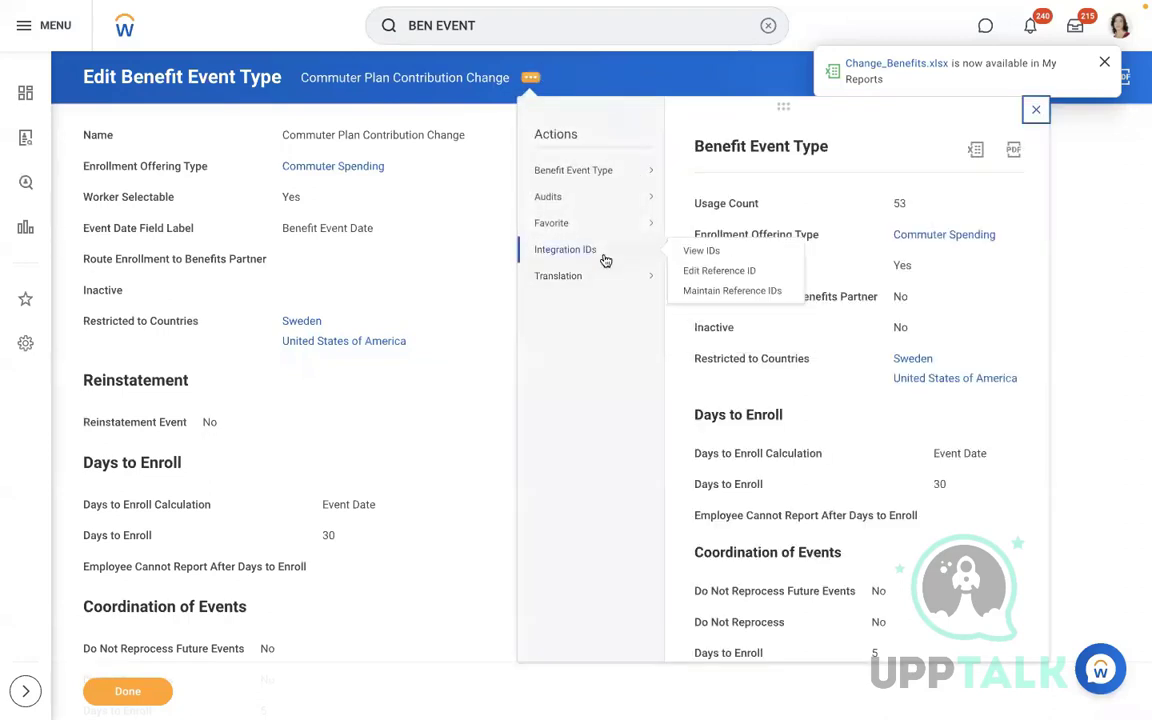
{"action": "left_click", "coordinate": [703, 251]}
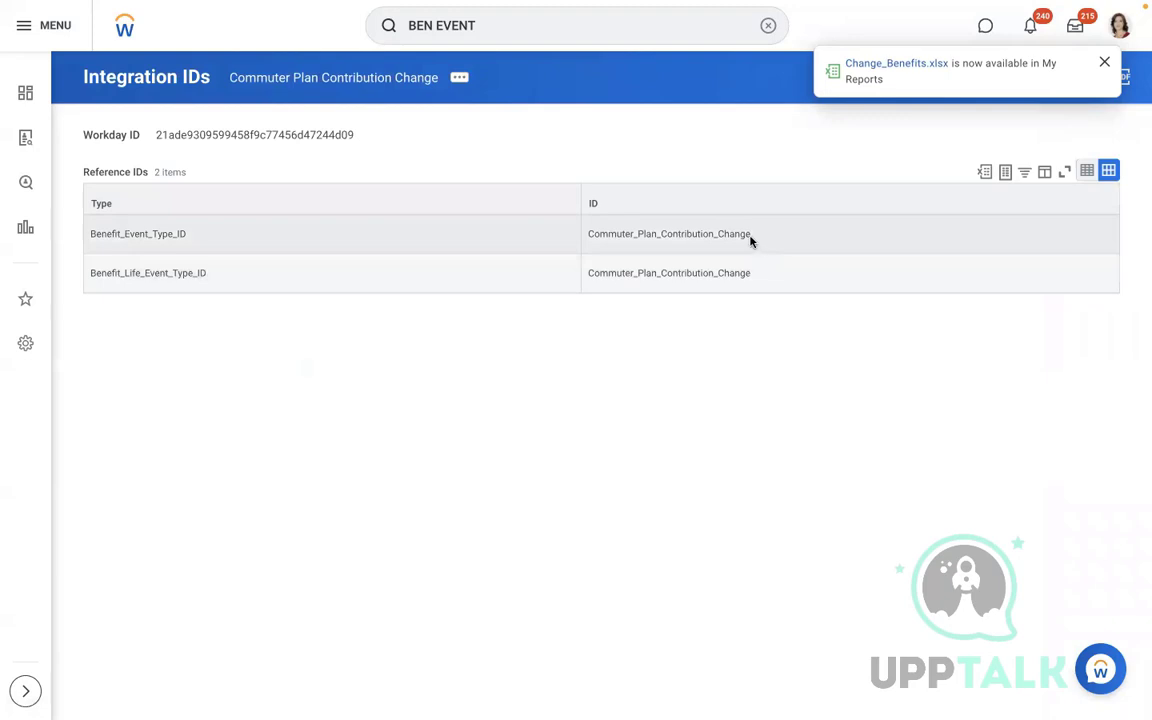
{"action": "left_click_drag", "start_coordinate": [750, 238], "coordinate": [600, 236]}
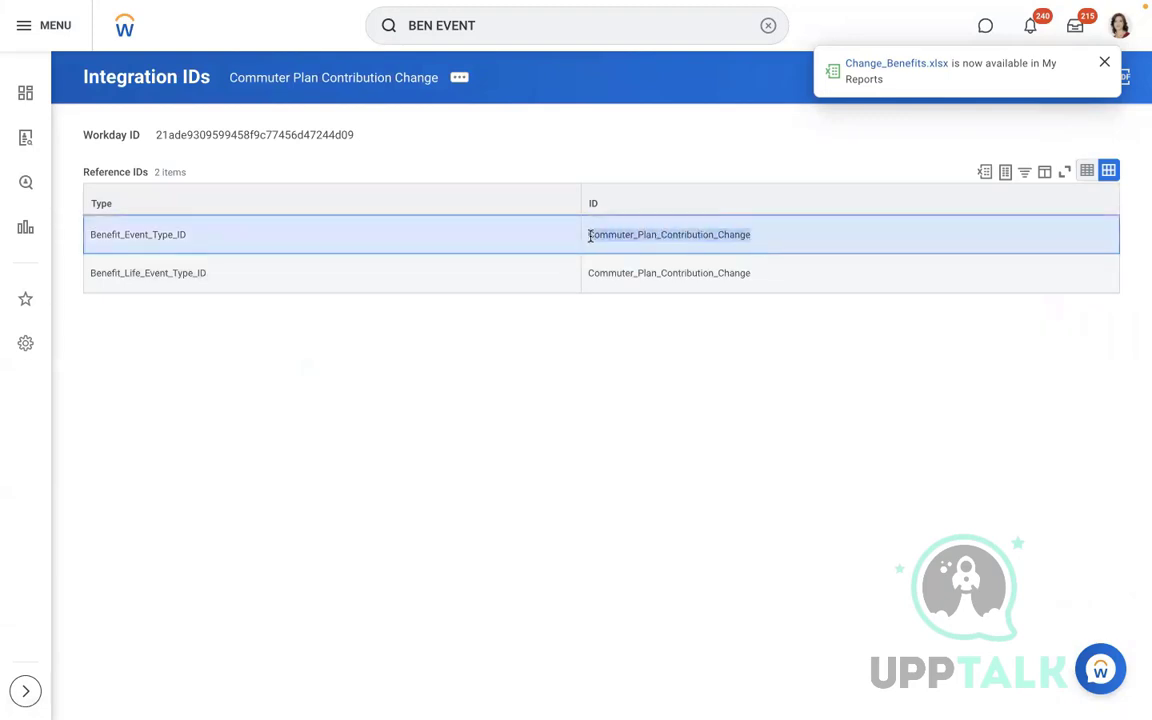
{"action": "key", "text": "ctrl+Right"}
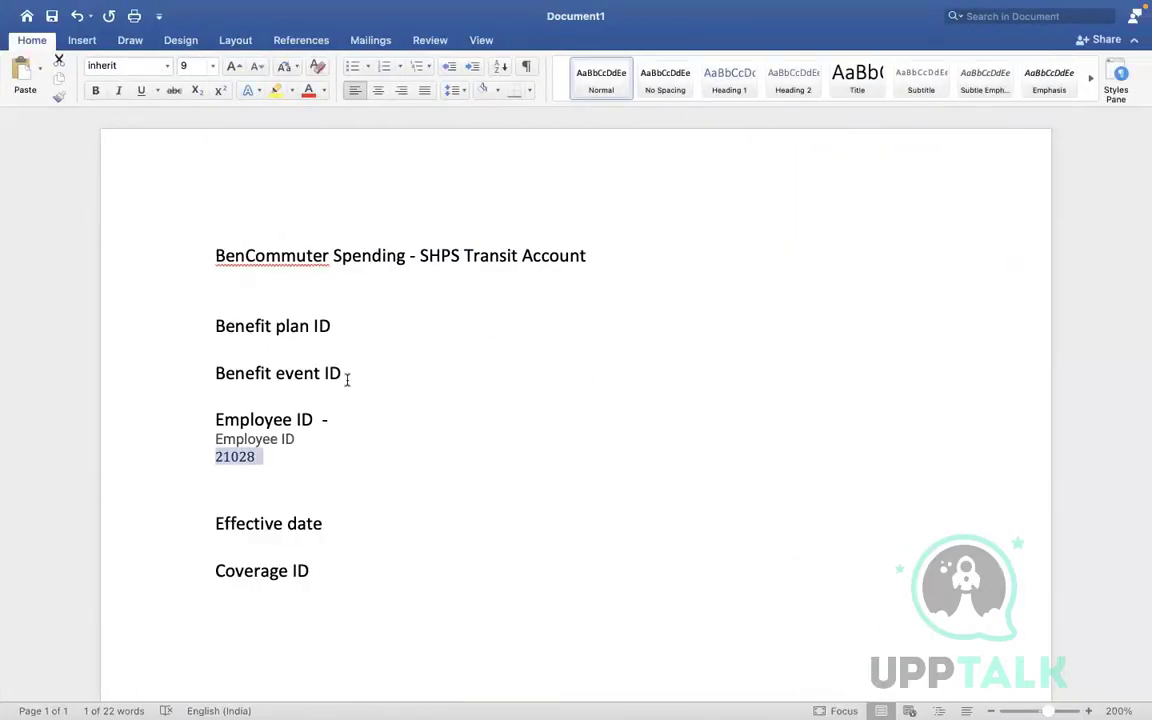
Paste Commuter_Plan_Contribution_Change after 'Benefit event ID -' using Match Destination Formatting
{"action": "left_click", "coordinate": [347, 376]}
{"action": "type", "text": "Commuter_Plan_Contribution_Change"}
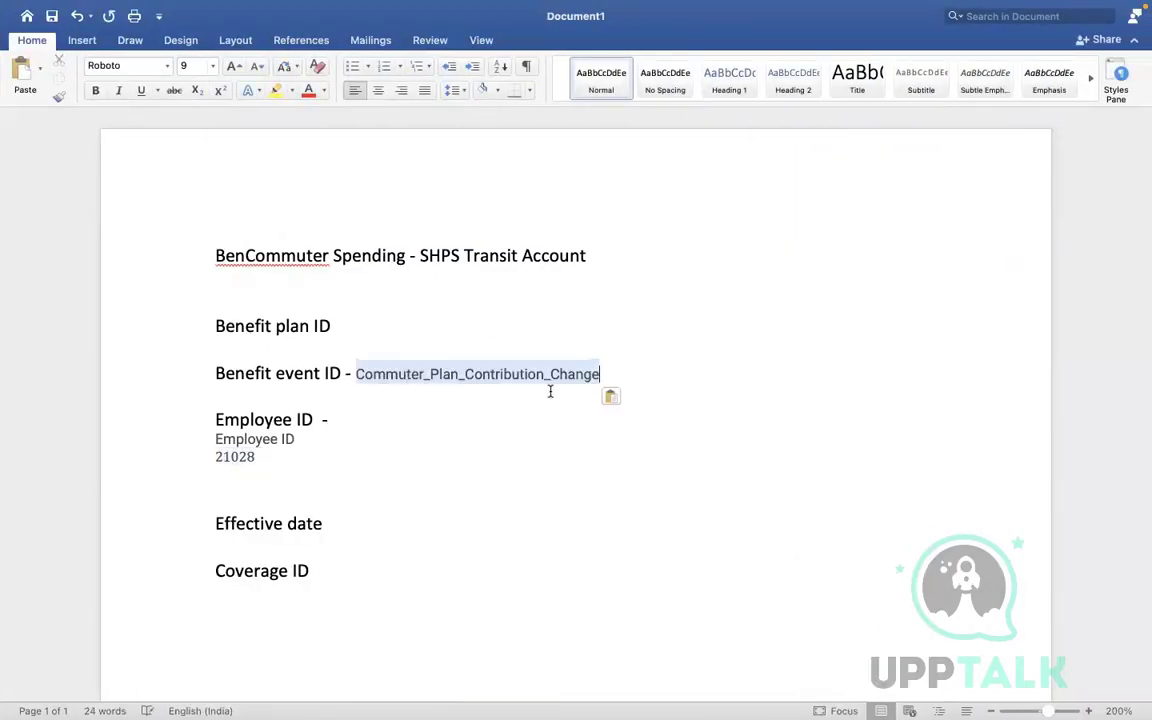
{"action": "left_click", "coordinate": [620, 399]}
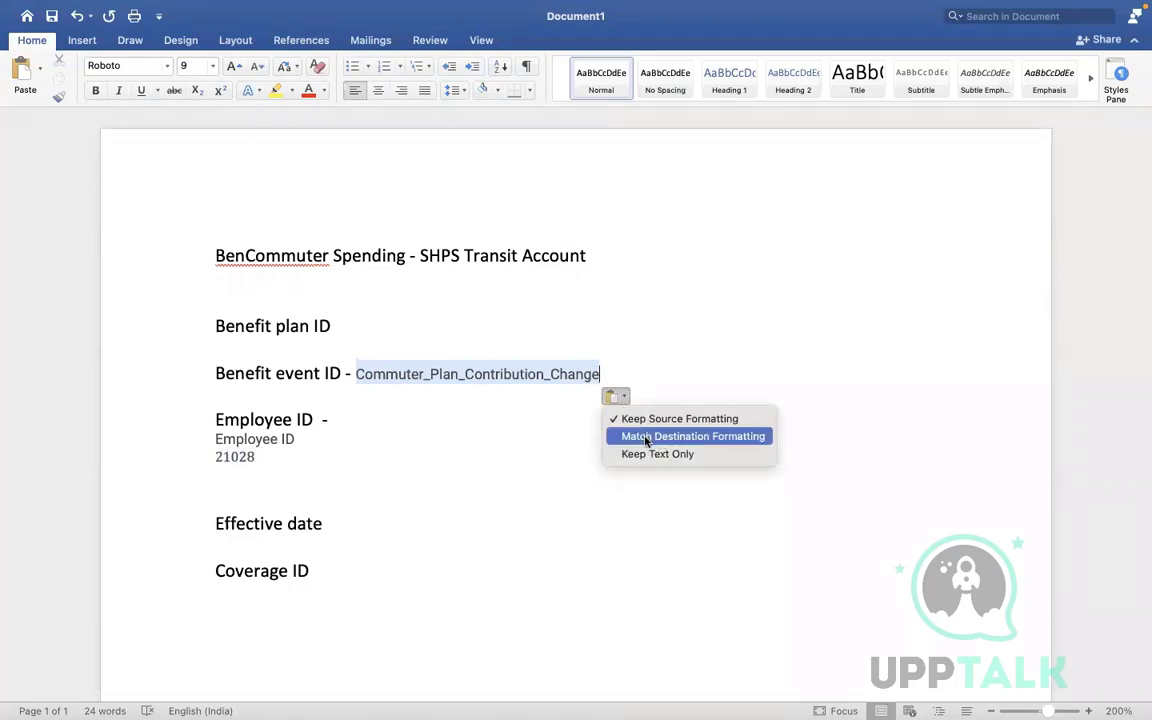
{"action": "left_click", "coordinate": [645, 440]}
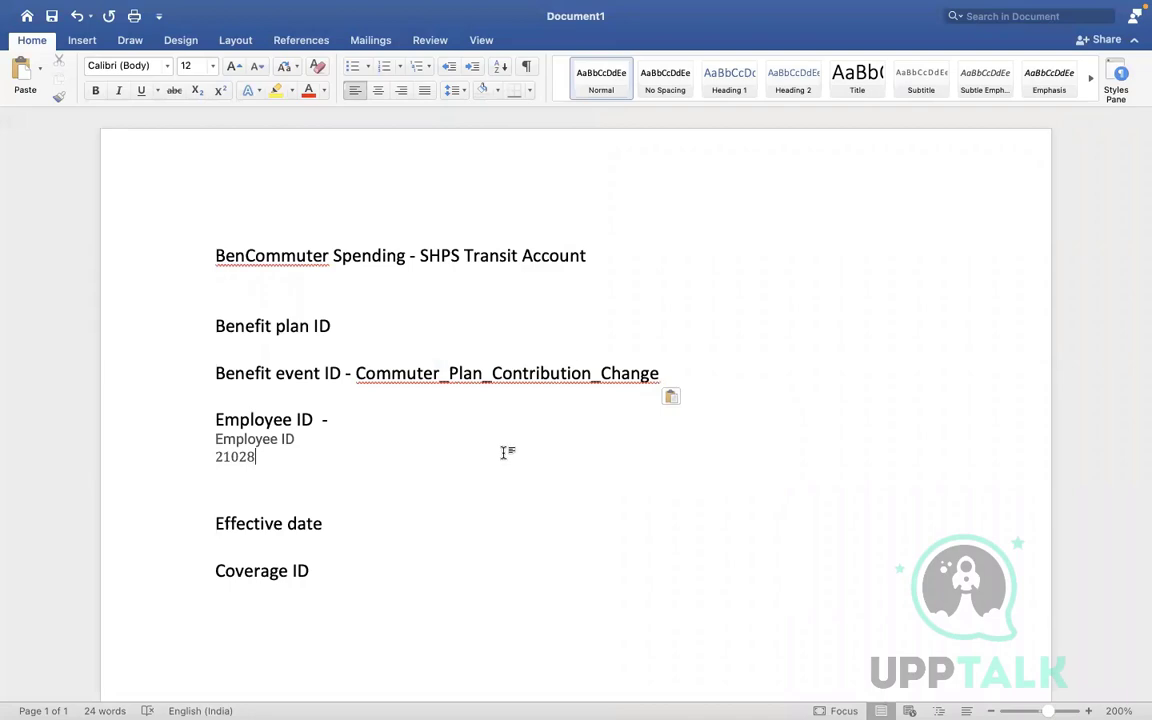
{"action": "left_click_drag", "start_coordinate": [662, 373], "coordinate": [357, 374]}
{"action": "key", "text": "super+c"}
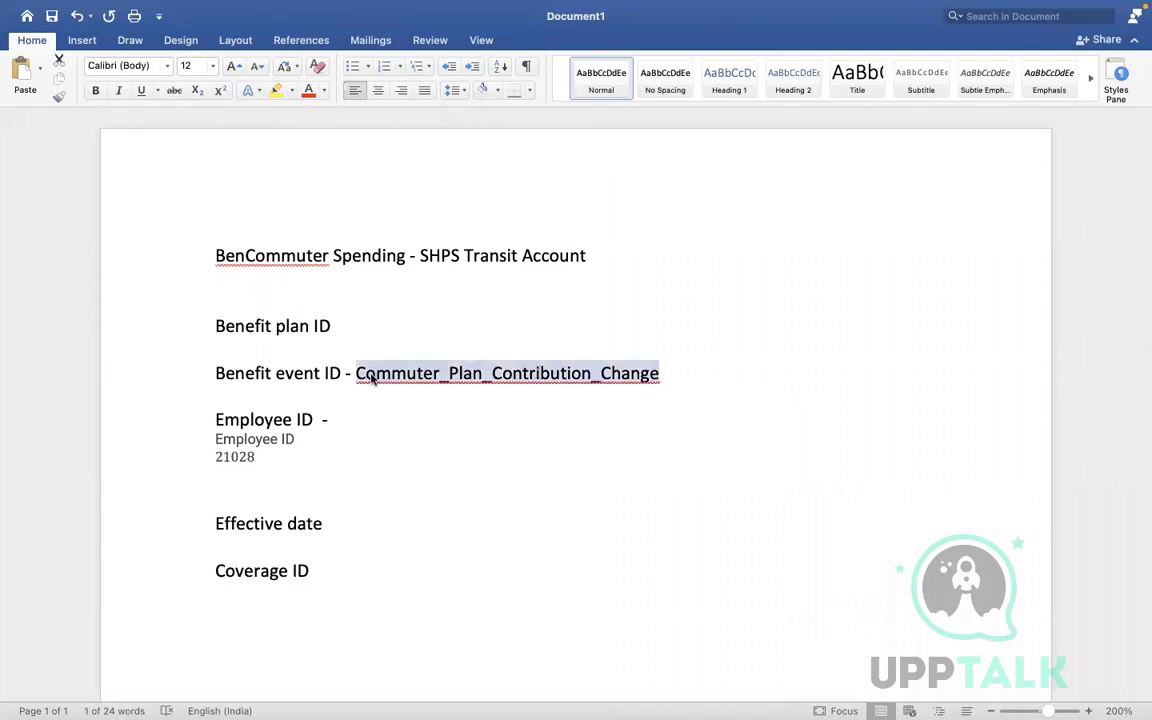
Enter Commuter_Plan_Contribution_Change into Excel cell D6 via the formula bar
{"action": "key", "text": "ctrl+Left"}
{"action": "key", "text": "ctrl+Left"}
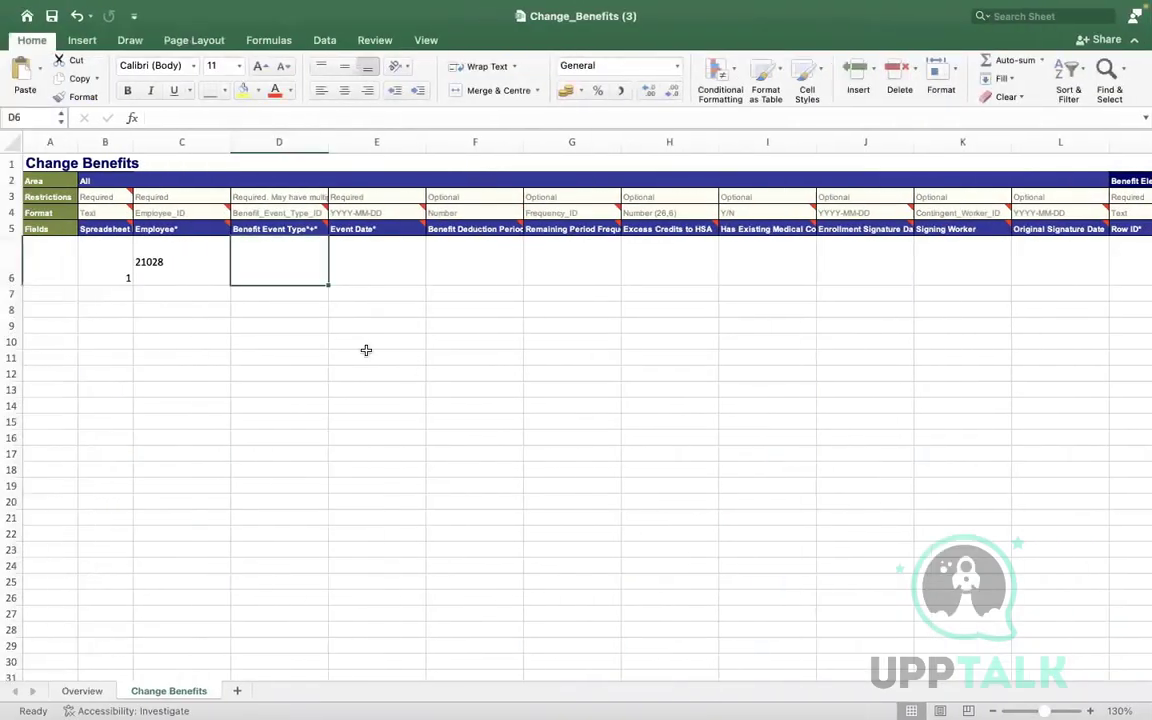
{"action": "left_click", "coordinate": [229, 117]}
{"action": "key", "text": "super+v"}
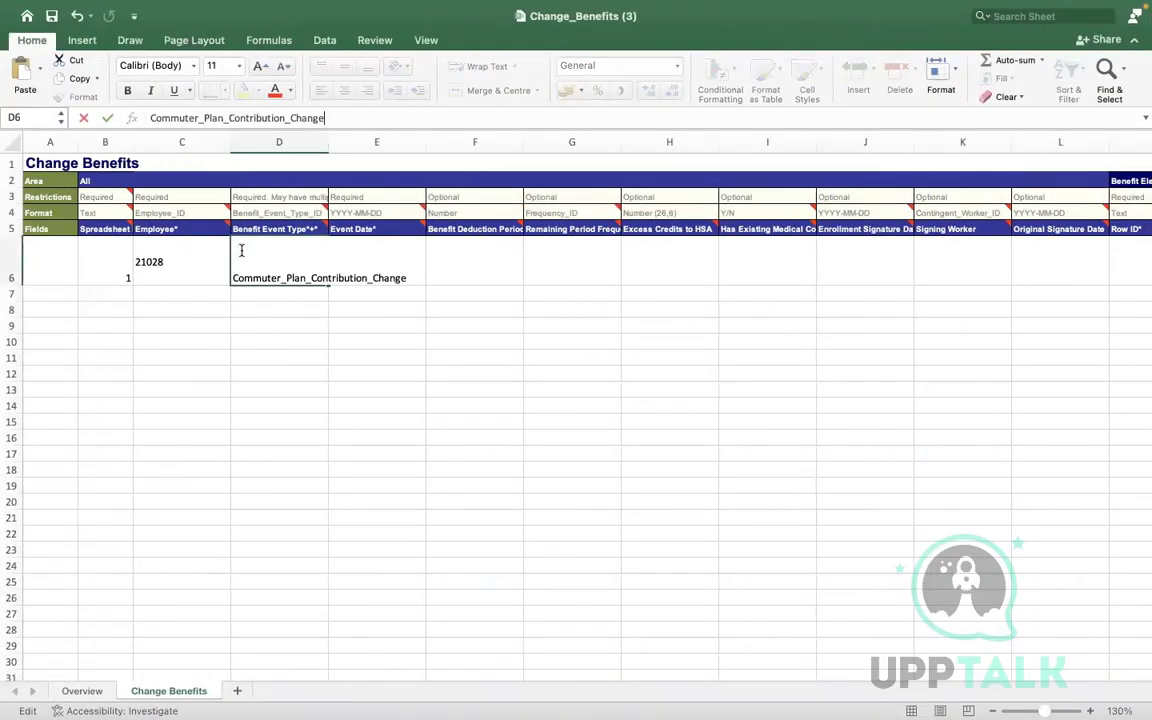
{"action": "left_click", "coordinate": [216, 374]}
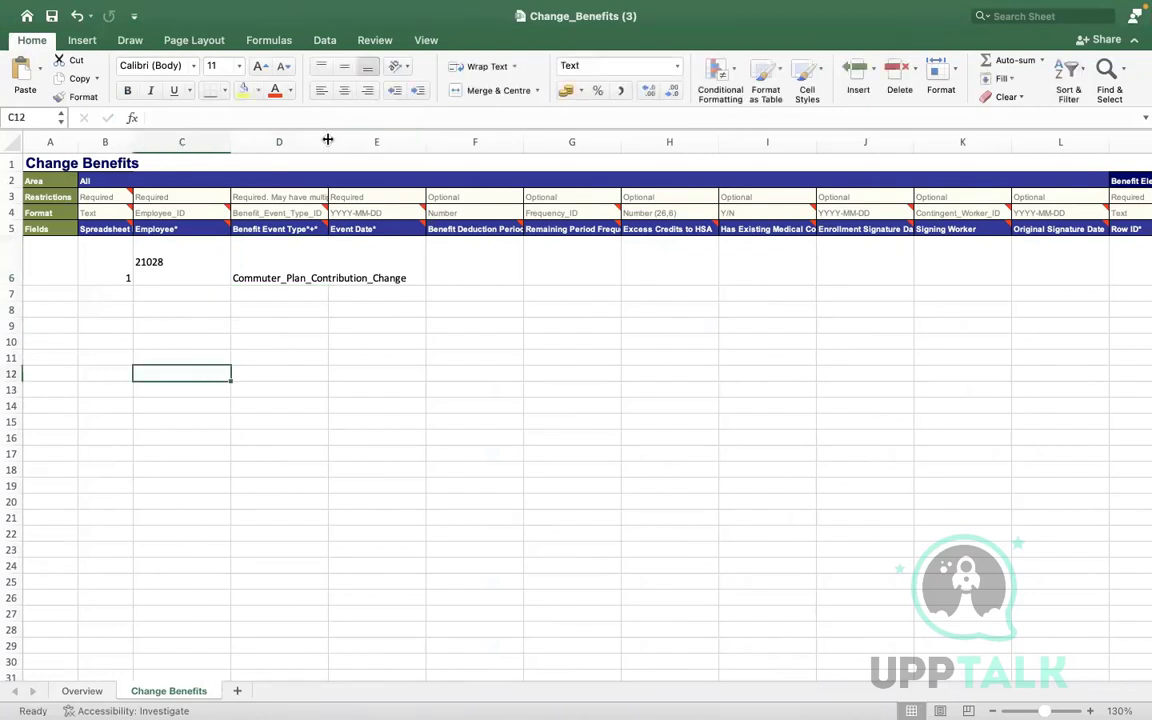
Widen column D to show the full event type and enter 20222-12-01 in E6
{"action": "left_click_drag", "start_coordinate": [327, 140], "coordinate": [452, 142]}
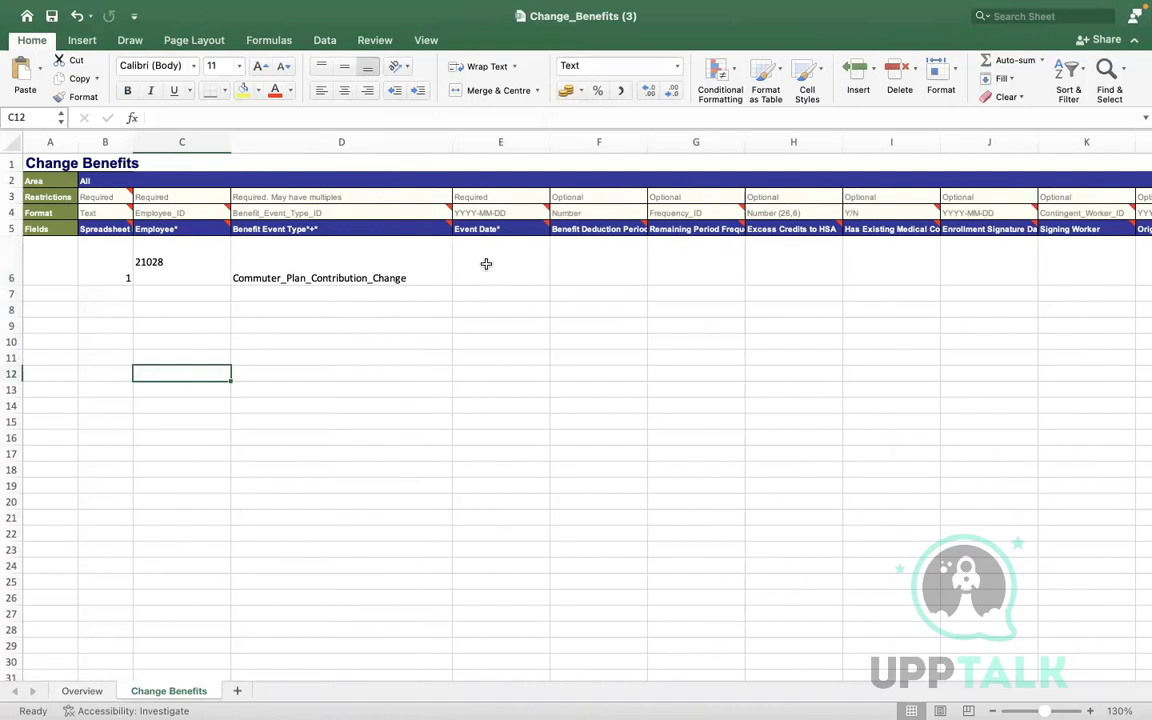
{"action": "left_click", "coordinate": [486, 263]}
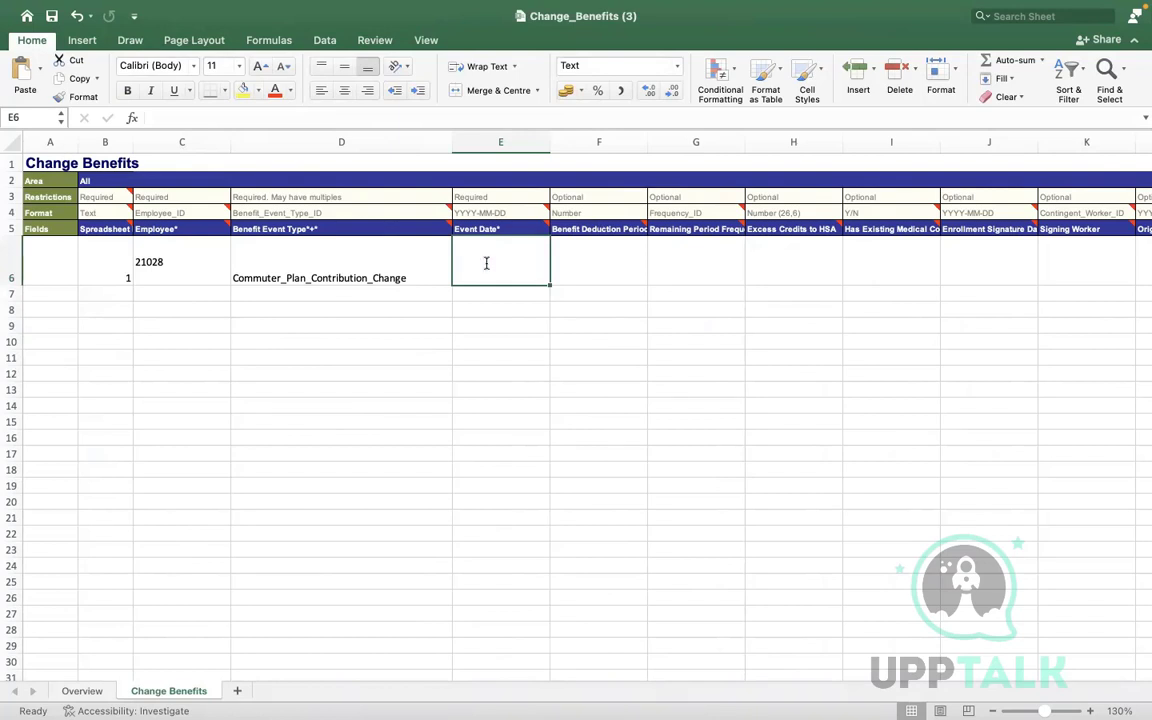
{"action": "type", "text": "20222-12-01"}
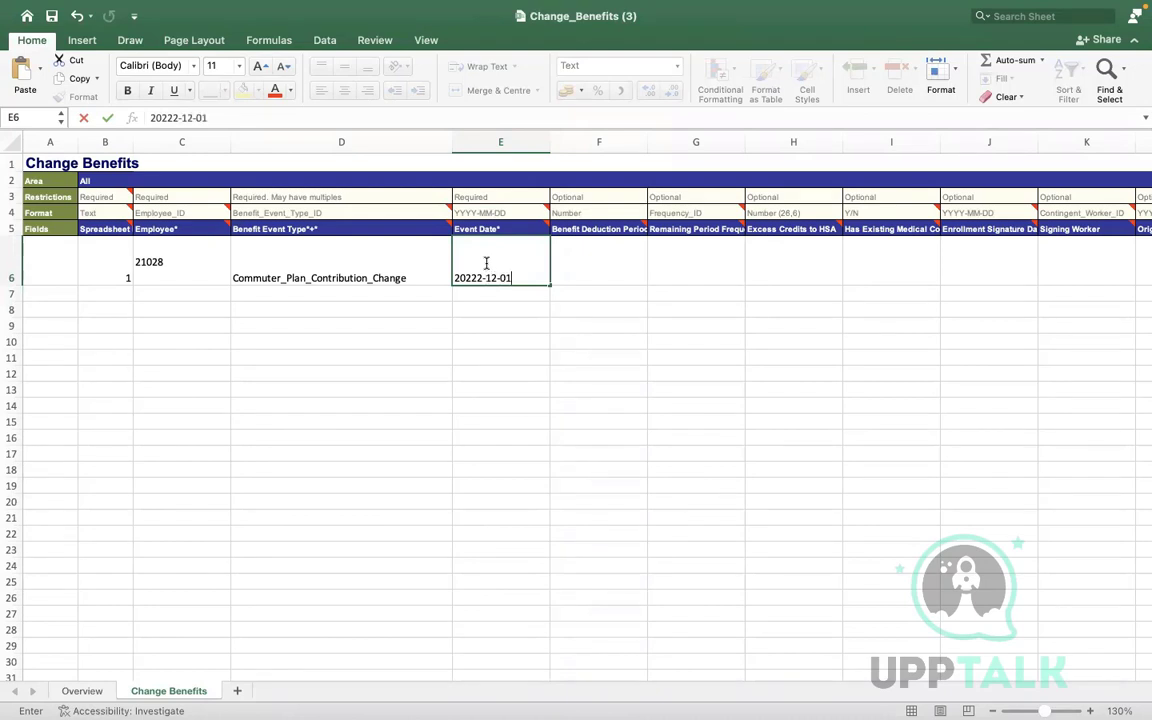
{"action": "left_click", "coordinate": [352, 356]}
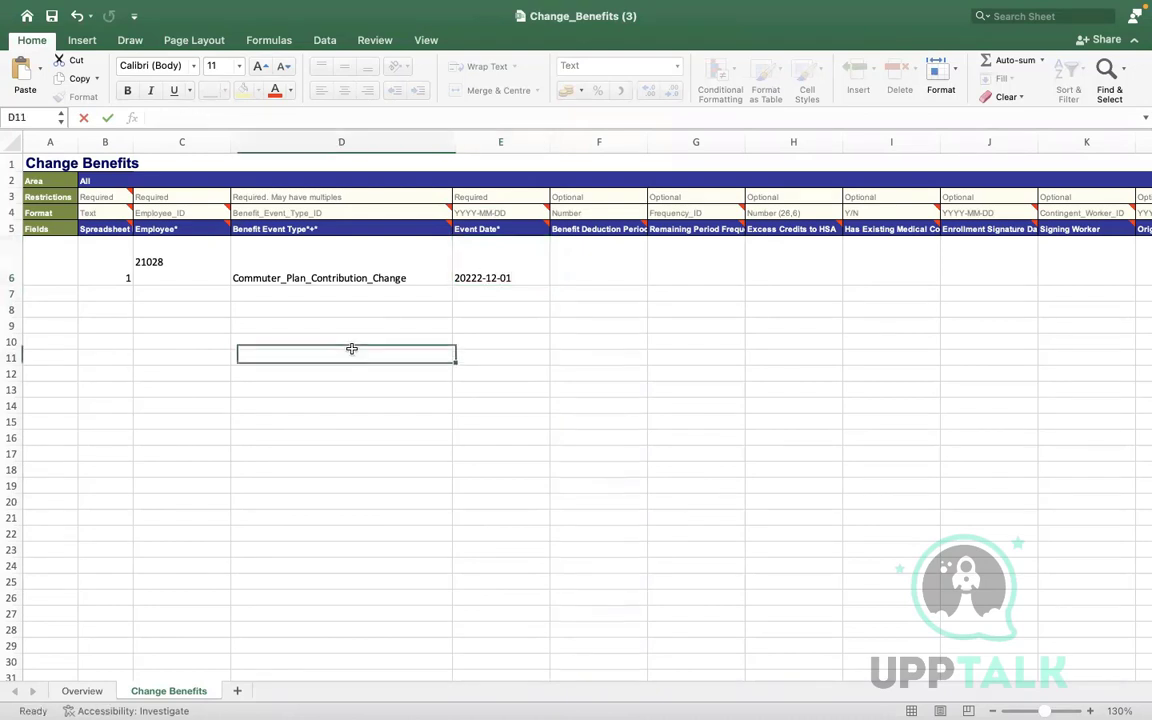
{"action": "left_click", "coordinate": [406, 267]}
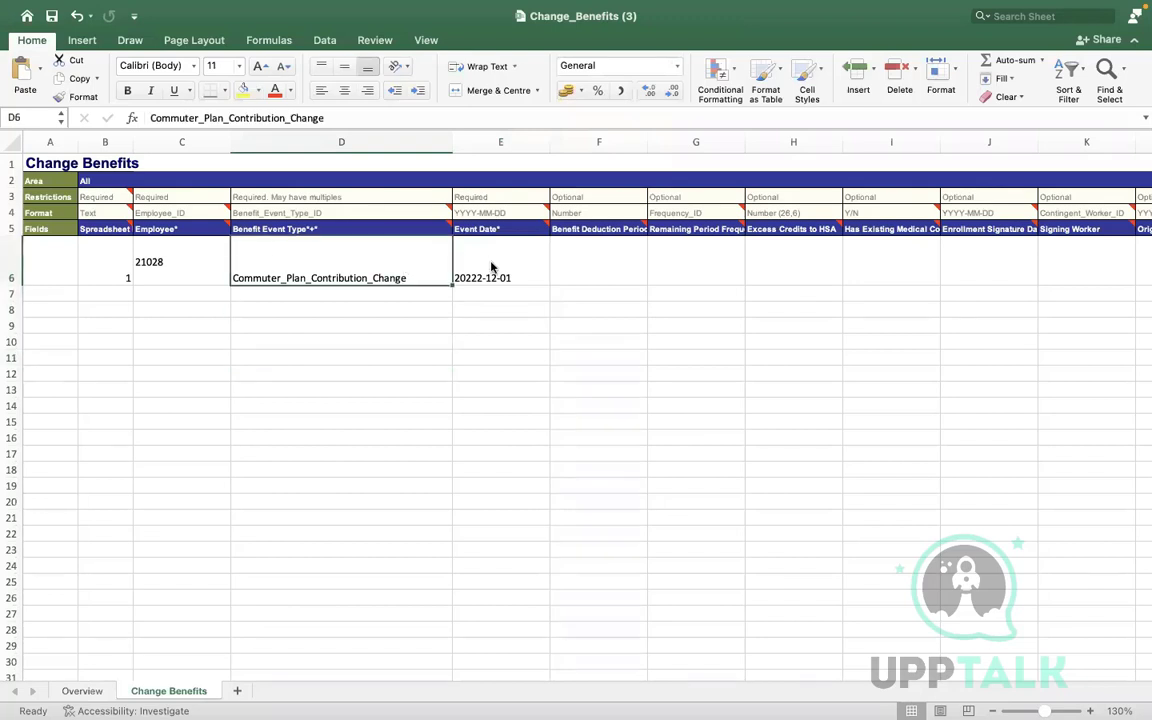
Format E6 as a 2012-03-14-style Date in English (United Kingdom)
{"action": "right_click", "coordinate": [491, 267]}
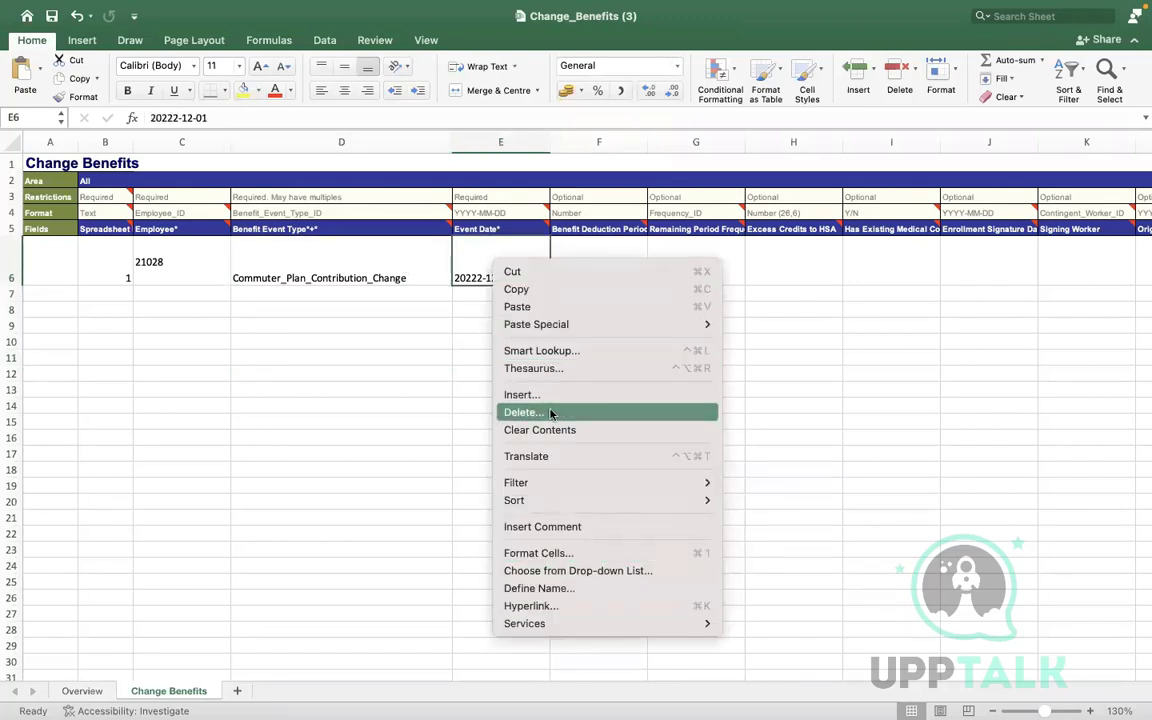
{"action": "left_click", "coordinate": [556, 555]}
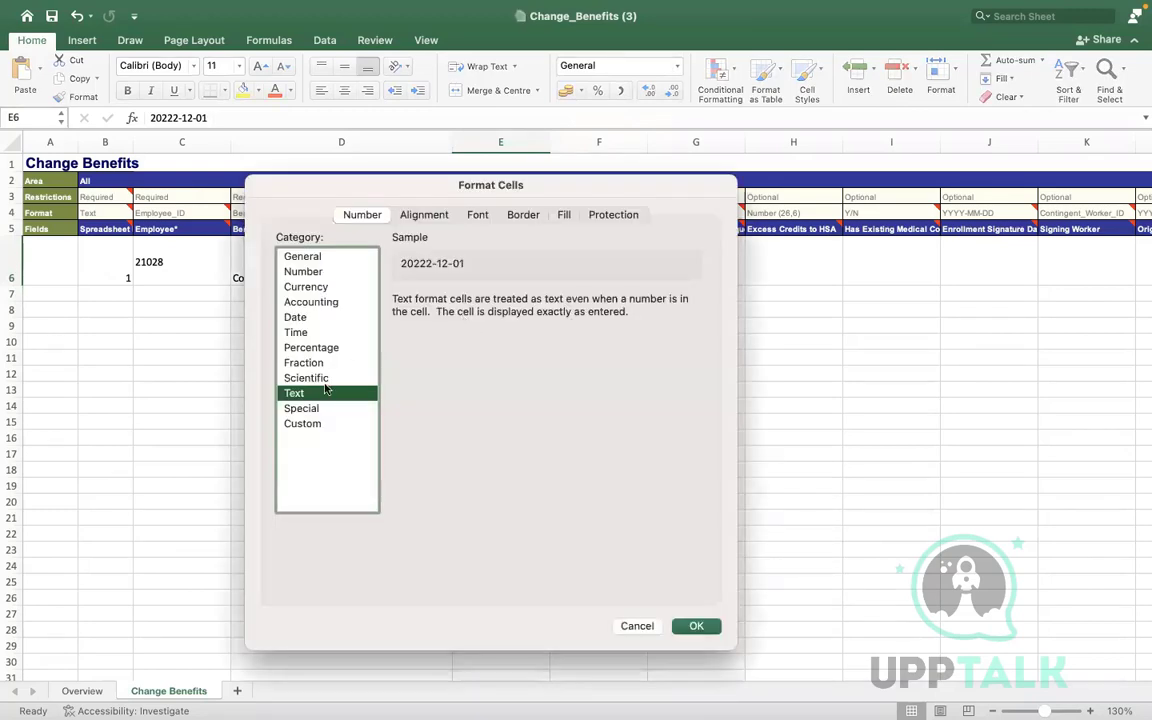
{"action": "left_click", "coordinate": [296, 318]}
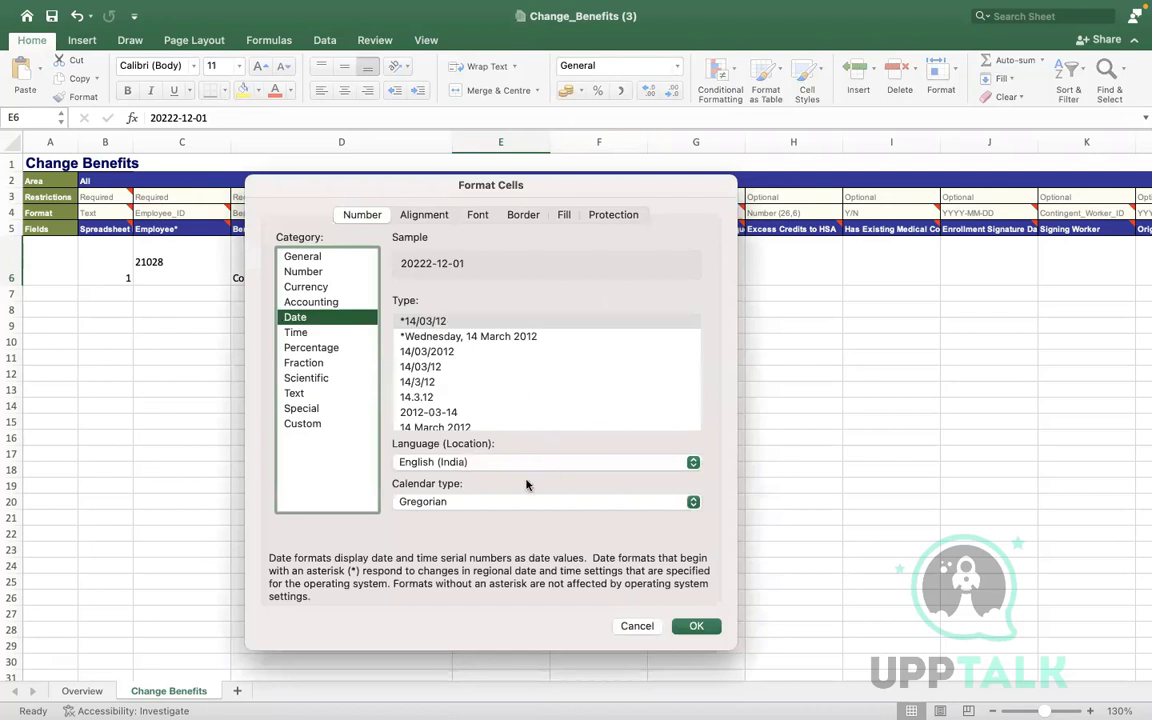
{"action": "left_click", "coordinate": [463, 501]}
{"action": "left_click", "coordinate": [453, 465]}
{"action": "left_click", "coordinate": [453, 462]}
{"action": "key", "text": "Down"}
{"action": "key", "text": "Down"}
{"action": "key", "text": "Down"}
{"action": "key", "text": "Down"}
{"action": "key", "text": "Down"}
{"action": "key", "text": "Down"}
{"action": "key", "text": "Down"}
{"action": "key", "text": "Down"}
{"action": "key", "text": "Down"}
{"action": "key", "text": "Down"}
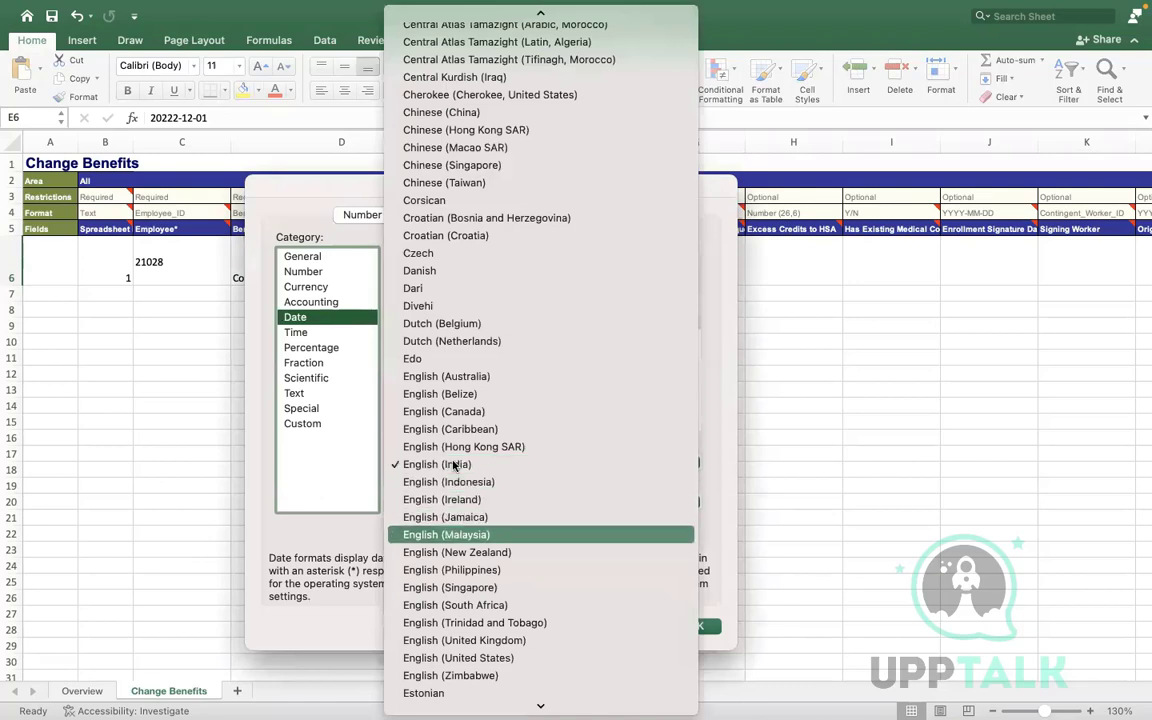
{"action": "key", "text": "Return"}
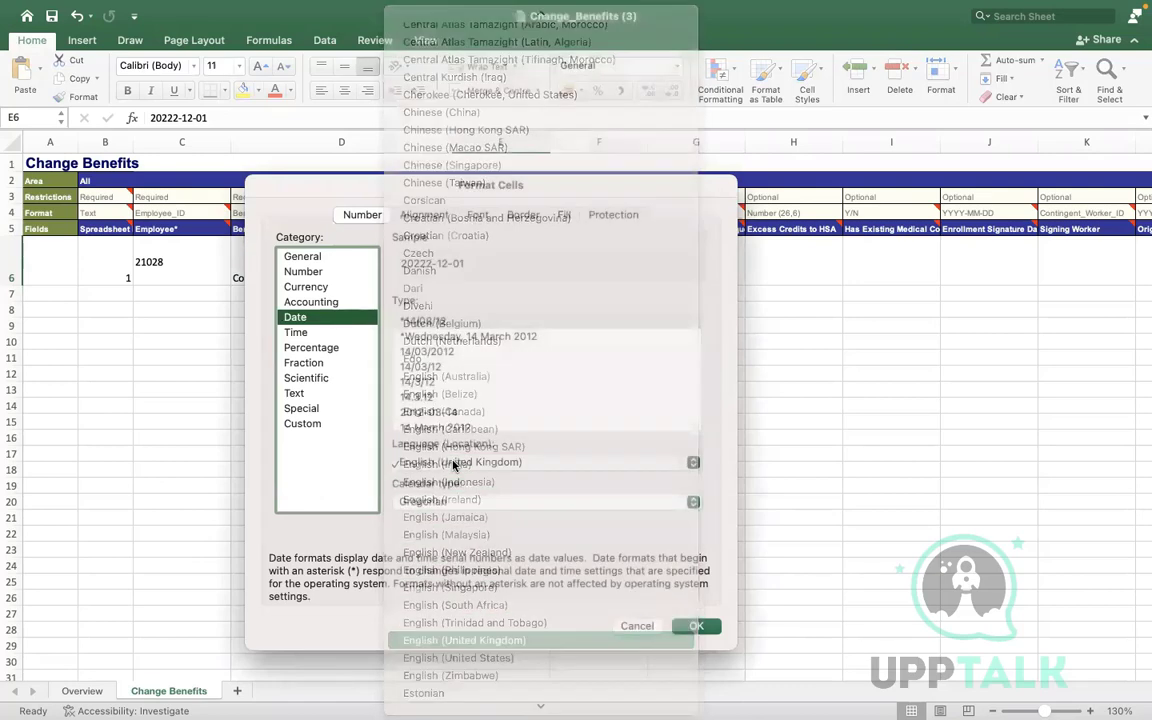
{"action": "left_click", "coordinate": [428, 385]}
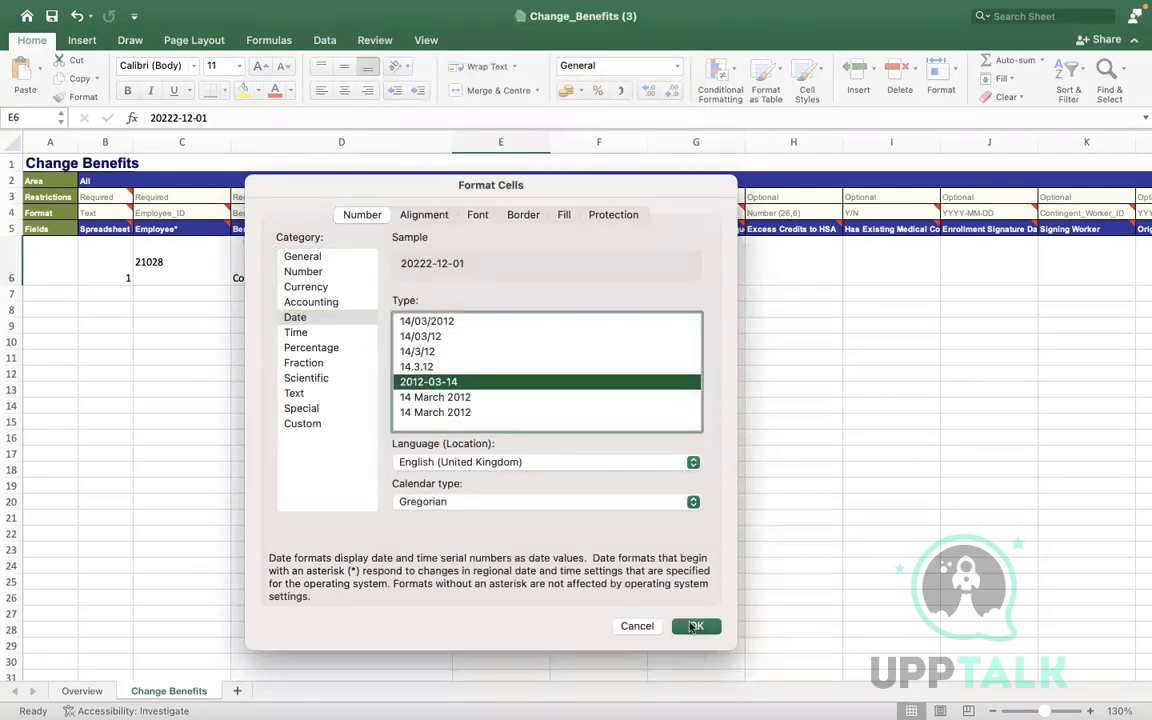
{"action": "left_click", "coordinate": [694, 626]}
{"action": "left_click", "coordinate": [437, 319]}
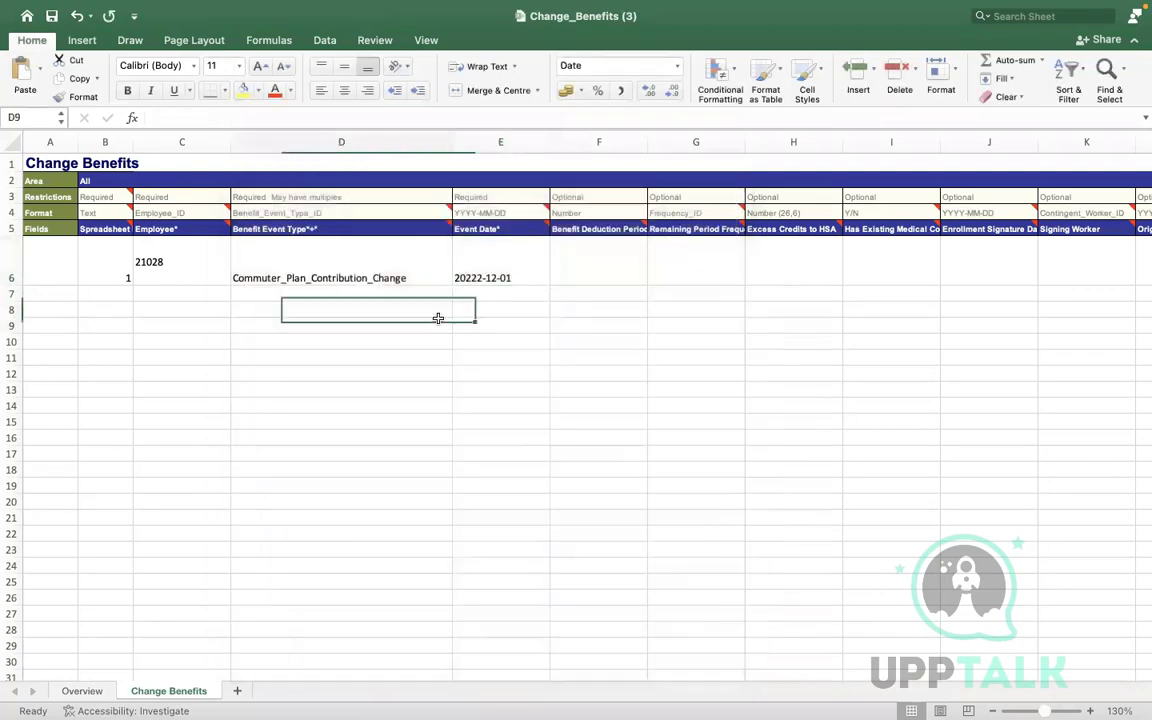
Remove the stray extra 2 from E6 so the Event Date reads 2022-12-01
{"action": "left_click", "coordinate": [510, 257]}
{"action": "key", "text": "super+c"}
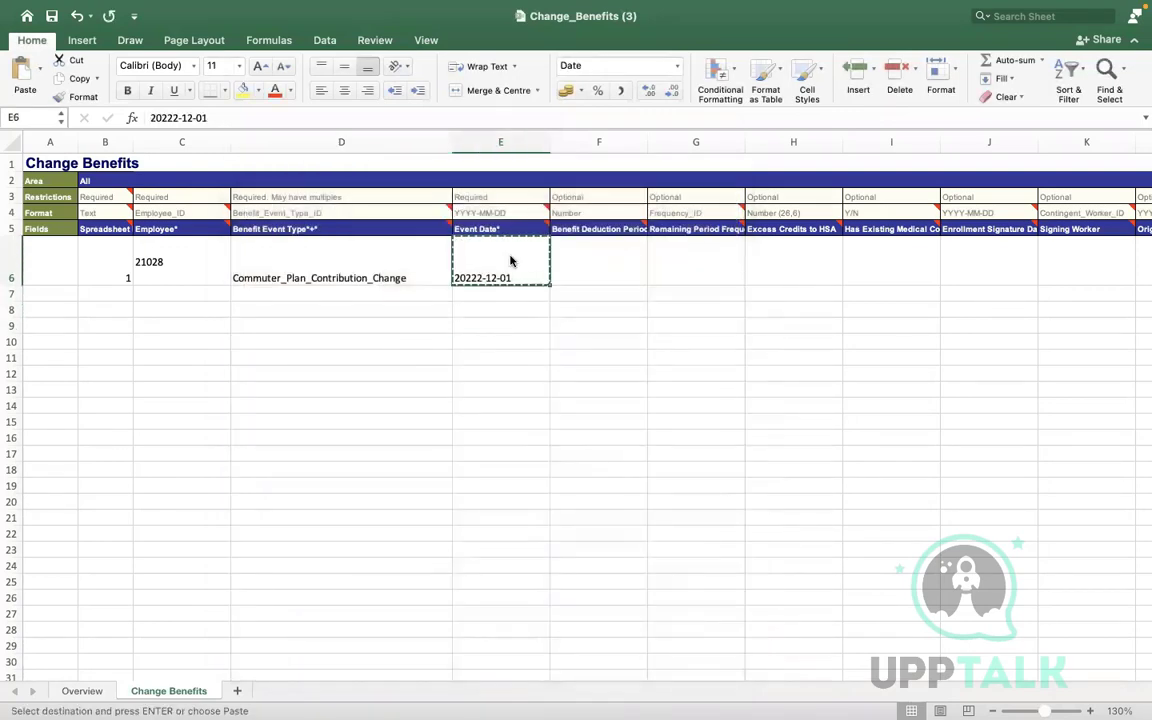
{"action": "key", "text": "Right"}
{"action": "key", "text": "Right"}
{"action": "key", "text": "Right"}
{"action": "key", "text": "Right"}
{"action": "key", "text": "Right"}
{"action": "key", "text": "Right"}
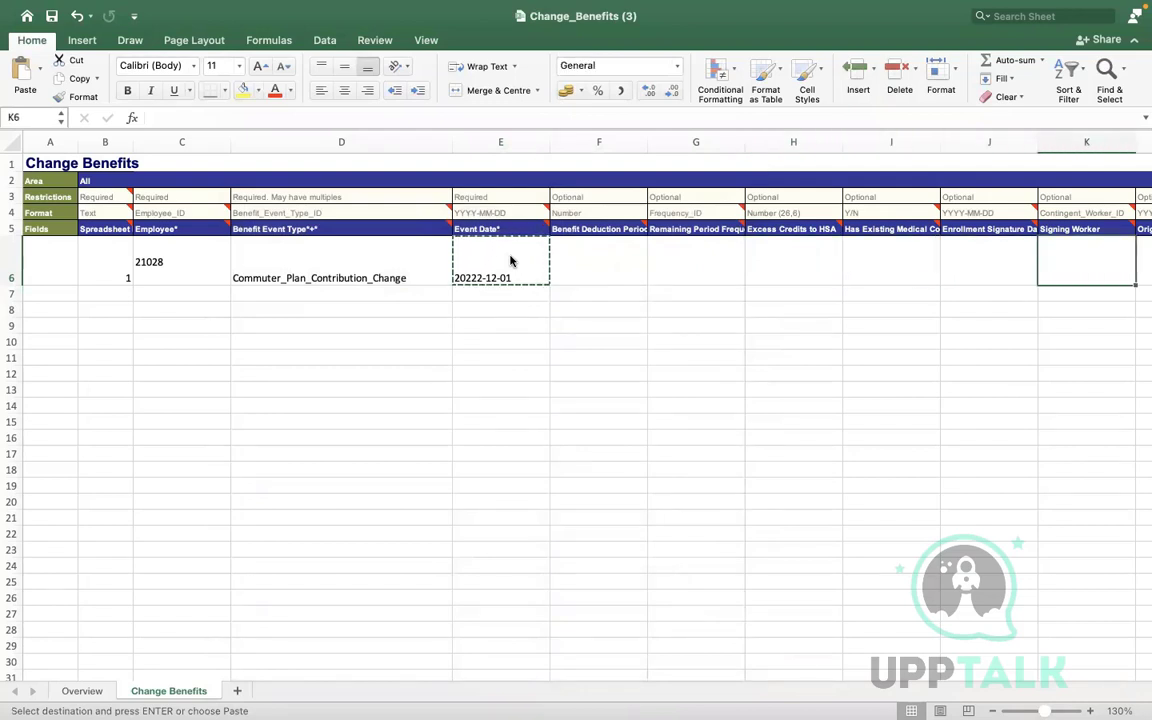
{"action": "left_click", "coordinate": [398, 267]}
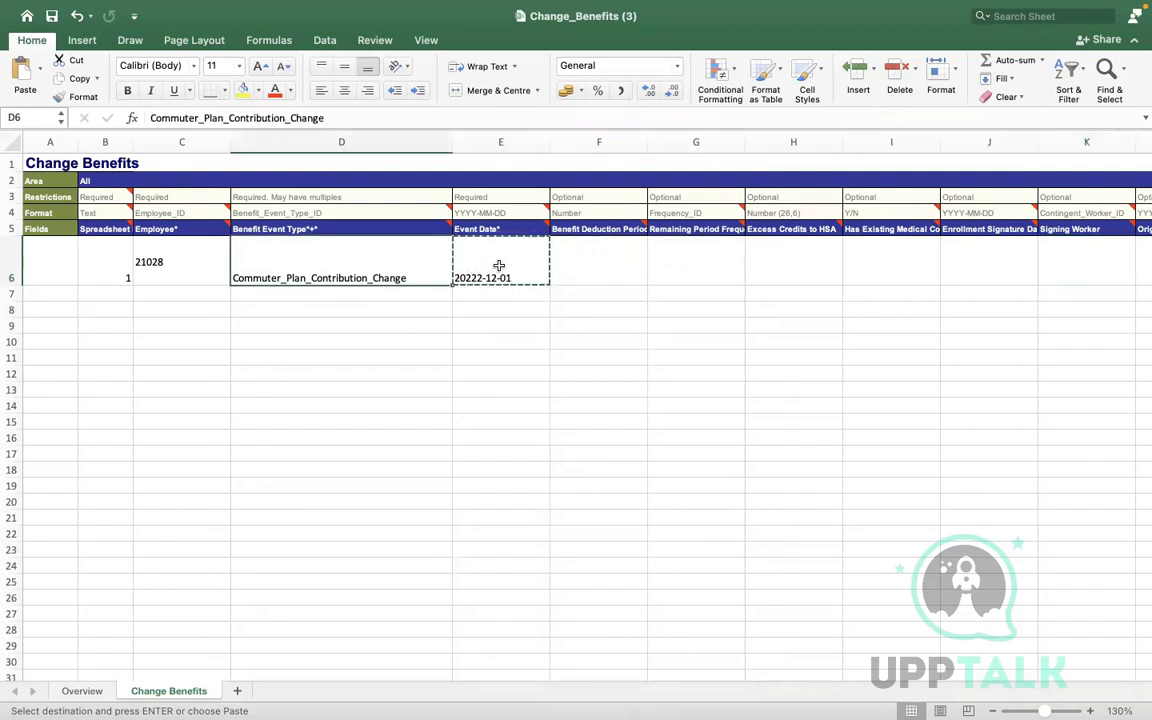
{"action": "left_click", "coordinate": [486, 275]}
{"action": "double_click", "coordinate": [481, 275]}
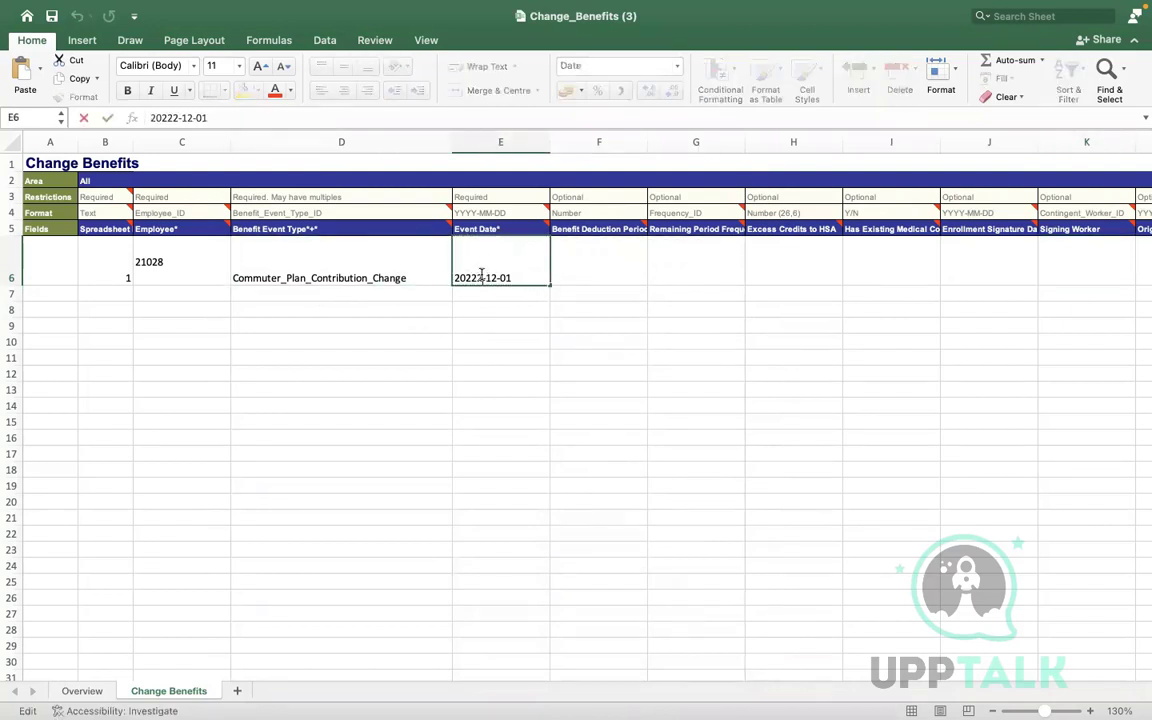
{"action": "key", "text": "BackSpace"}
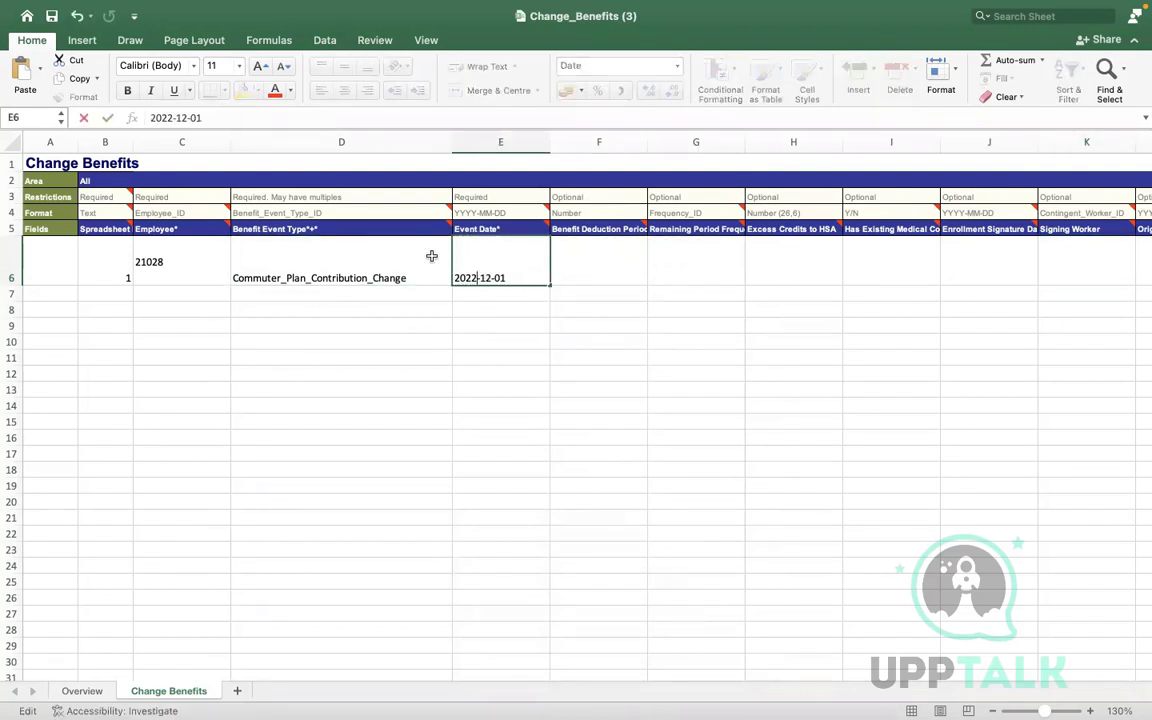
{"action": "left_click", "coordinate": [386, 291]}
{"action": "left_click", "coordinate": [505, 272]}
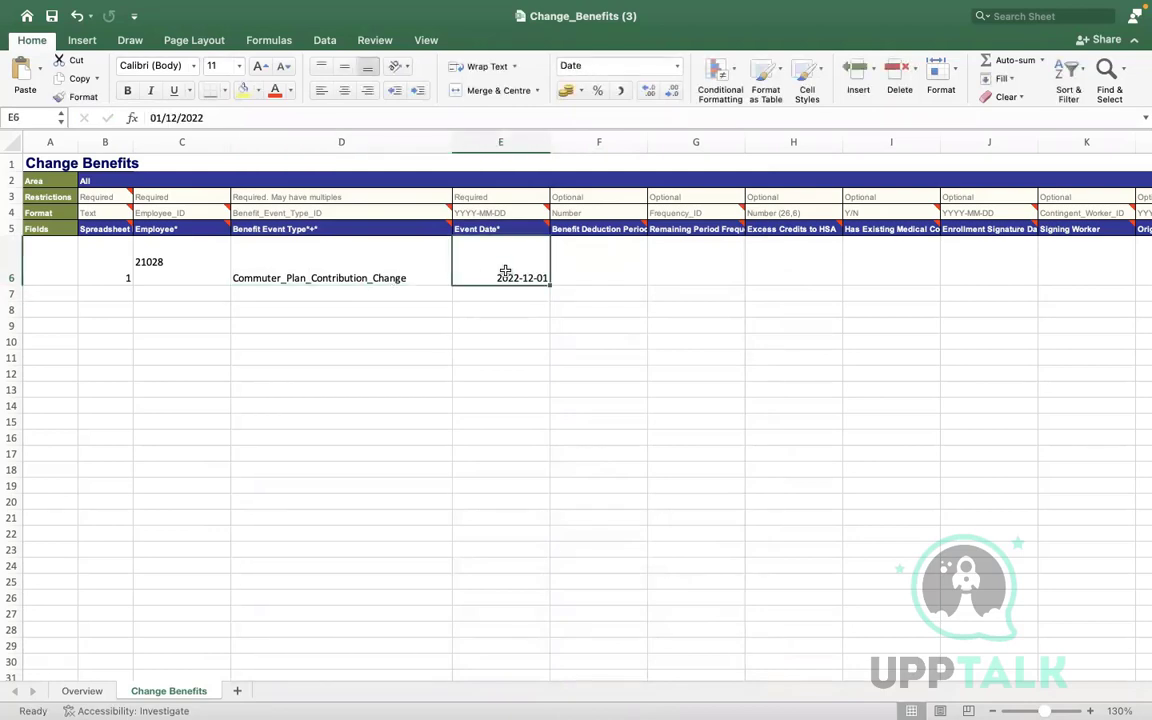
{"action": "left_click", "coordinate": [342, 388]}
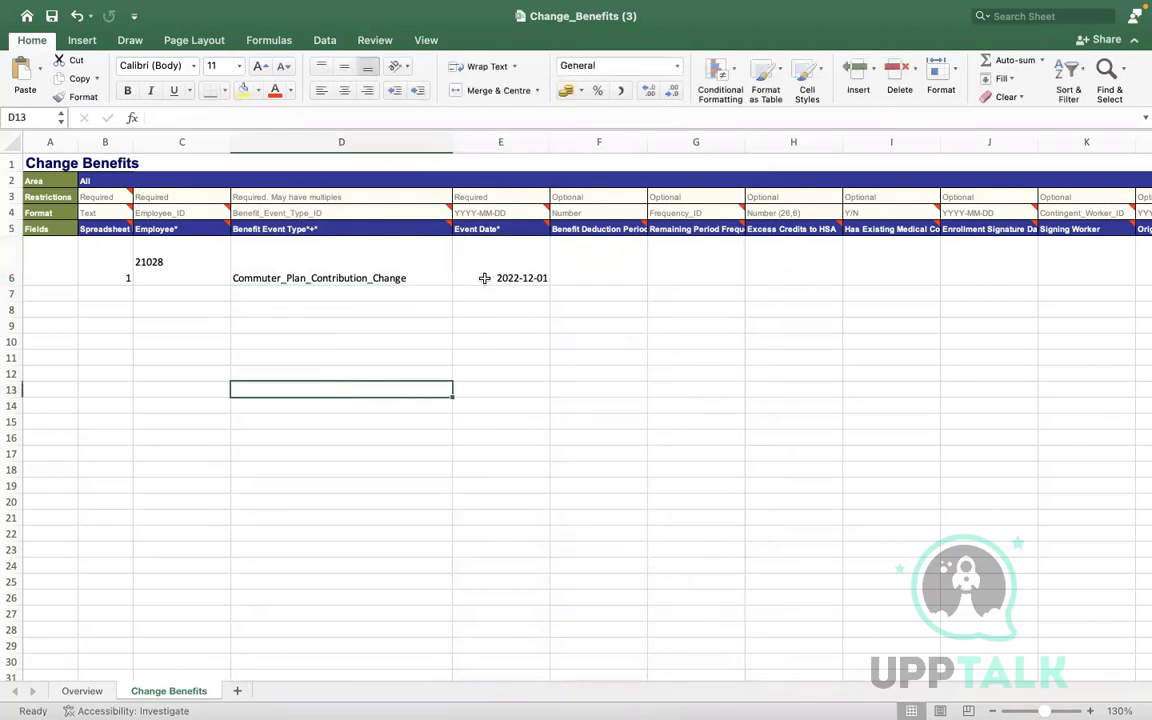
Copy the 2022-12-01 event date from E6 and review the later columns of row 6
{"action": "left_click", "coordinate": [484, 277]}
{"action": "key", "text": "super+c"}
{"action": "key", "text": "Right"}
{"action": "key", "text": "Right"}
{"action": "key", "text": "Right"}
{"action": "key", "text": "Right"}
{"action": "key", "text": "Right"}
{"action": "key", "text": "Right"}
{"action": "key", "text": "Right"}
{"action": "key", "text": "Right"}
{"action": "key", "text": "Right"}
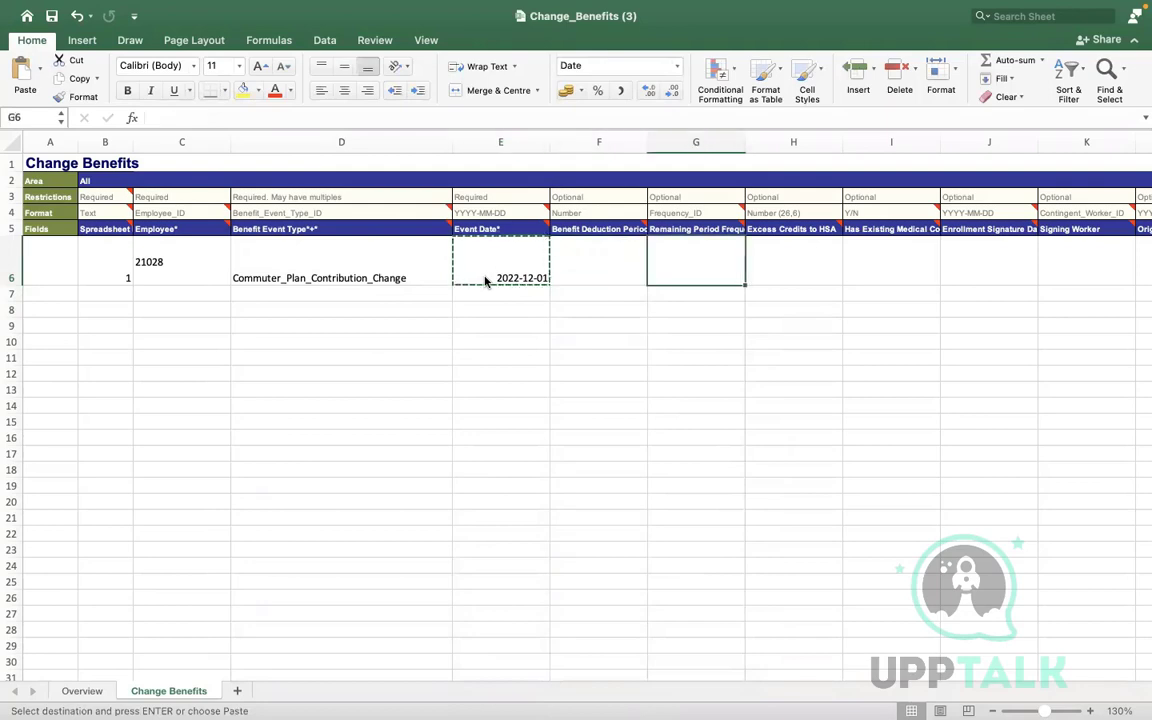
{"action": "key", "text": "Right"}
{"action": "key", "text": "Right"}
{"action": "key", "text": "Right"}
{"action": "key", "text": "Right"}
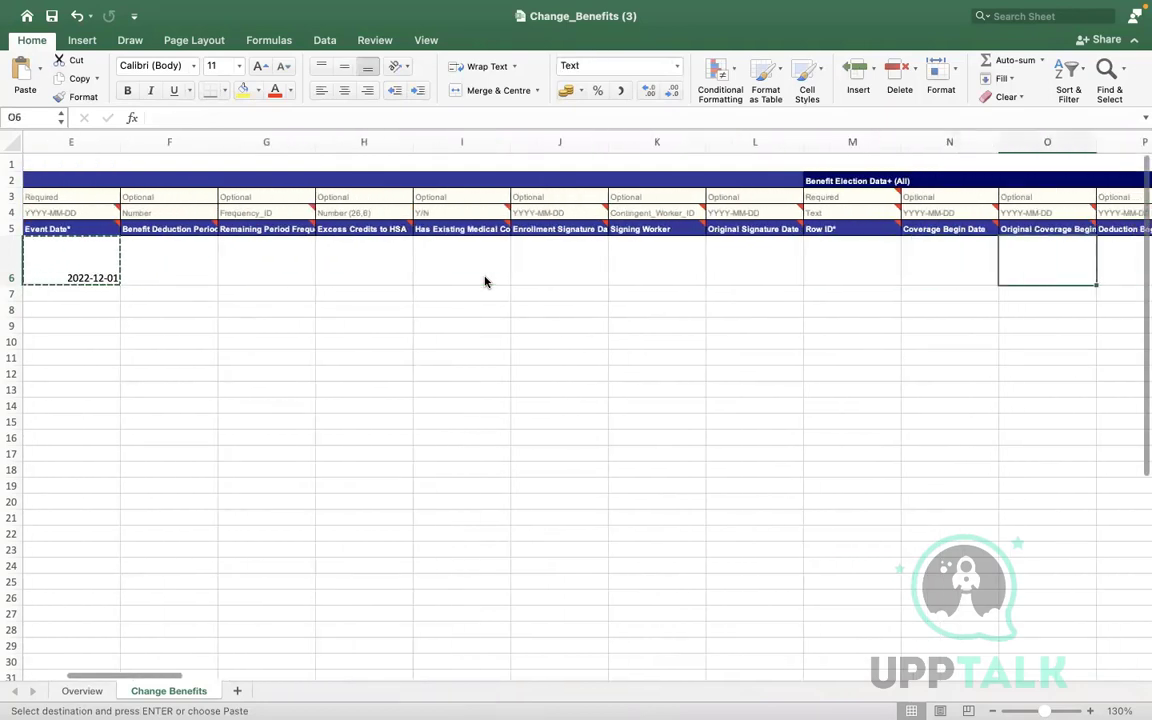
{"action": "key", "text": "Right"}
{"action": "key", "text": "Right"}
{"action": "key", "text": "Right"}
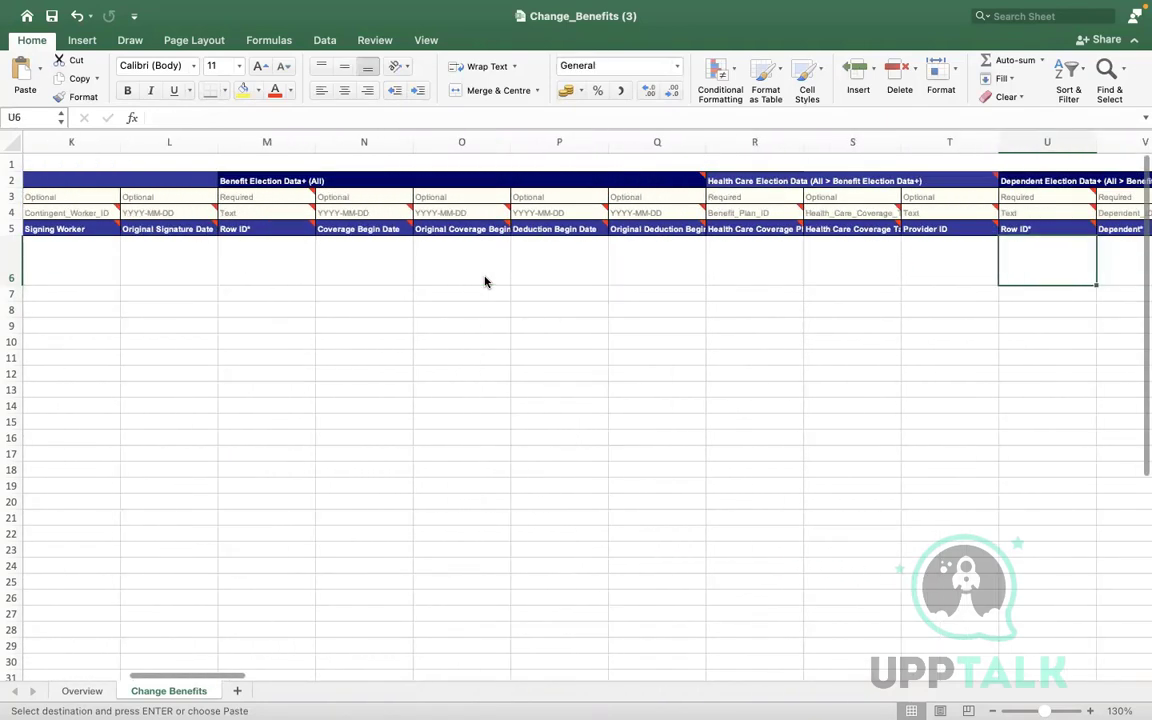
{"action": "key", "text": "Right"}
{"action": "key", "text": "Right"}
{"action": "key", "text": "Right"}
{"action": "key", "text": "Right"}
{"action": "key", "text": "Right"}
{"action": "key", "text": "Right"}
{"action": "key", "text": "Right"}
{"action": "key", "text": "Right"}
{"action": "key", "text": "Right"}
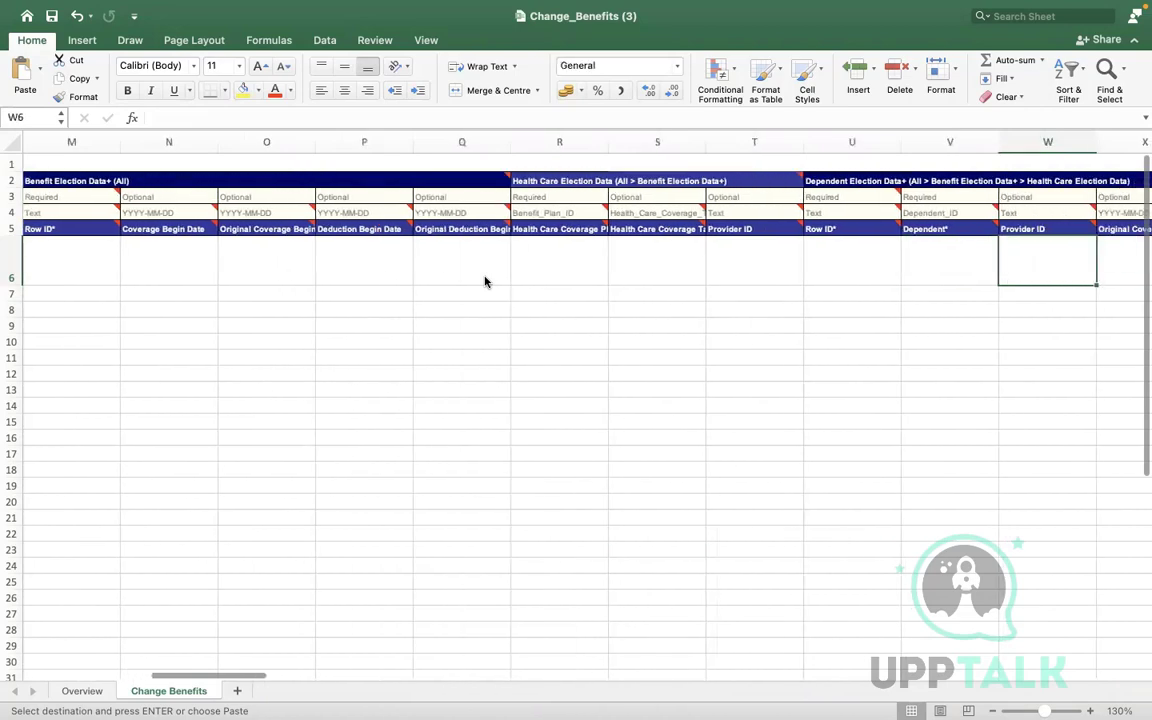
{"action": "key", "text": "Right"}
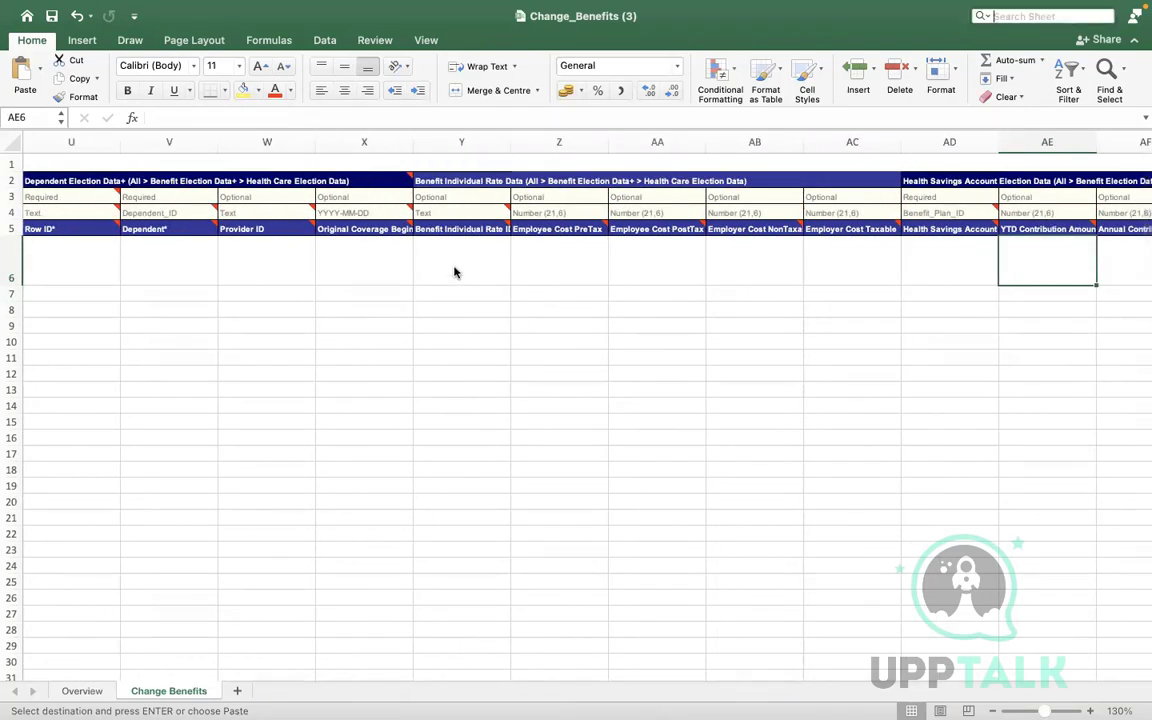
{"action": "left_click", "coordinate": [454, 266]}
{"action": "double_click", "coordinate": [454, 266]}
{"action": "key", "text": "Right"}
{"action": "key", "text": "Right"}
{"action": "key", "text": "Right"}
{"action": "key", "text": "Right"}
{"action": "key", "text": "Right"}
{"action": "key", "text": "Right"}
{"action": "key", "text": "Right"}
{"action": "key", "text": "Right"}
{"action": "key", "text": "Right"}
{"action": "key", "text": "Right"}
{"action": "key", "text": "Right"}
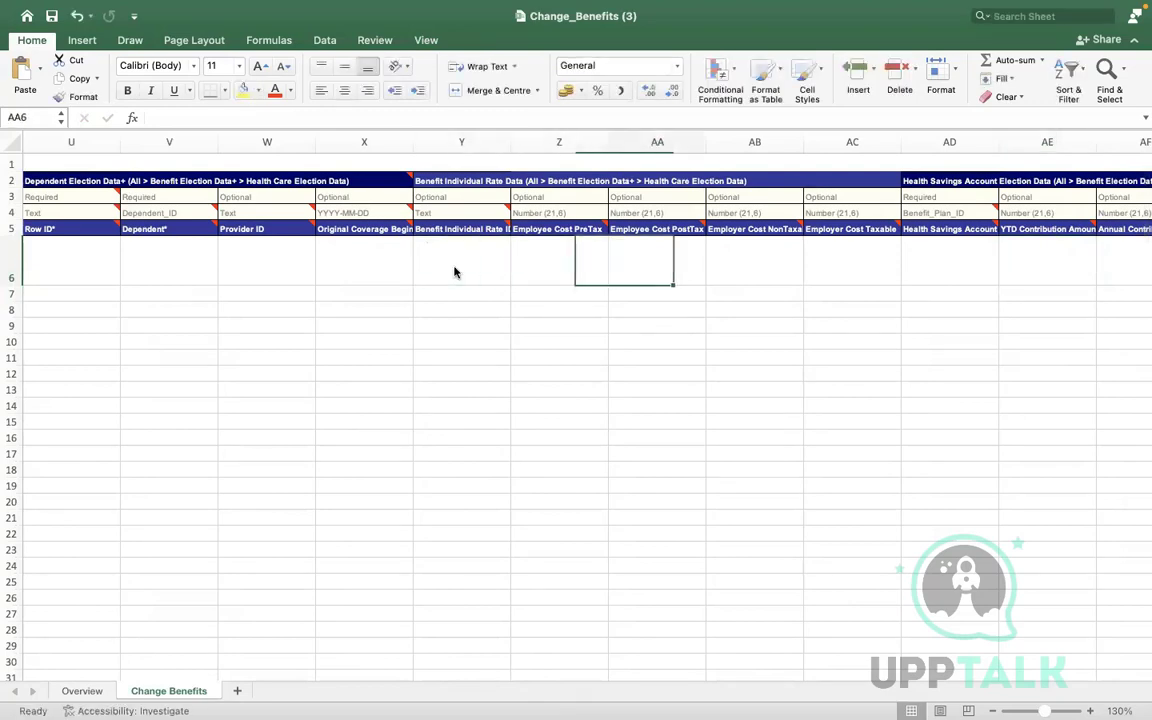
{"action": "key", "text": "Right"}
{"action": "key", "text": "Right"}
{"action": "key", "text": "Right"}
{"action": "key", "text": "Right"}
{"action": "key", "text": "Right"}
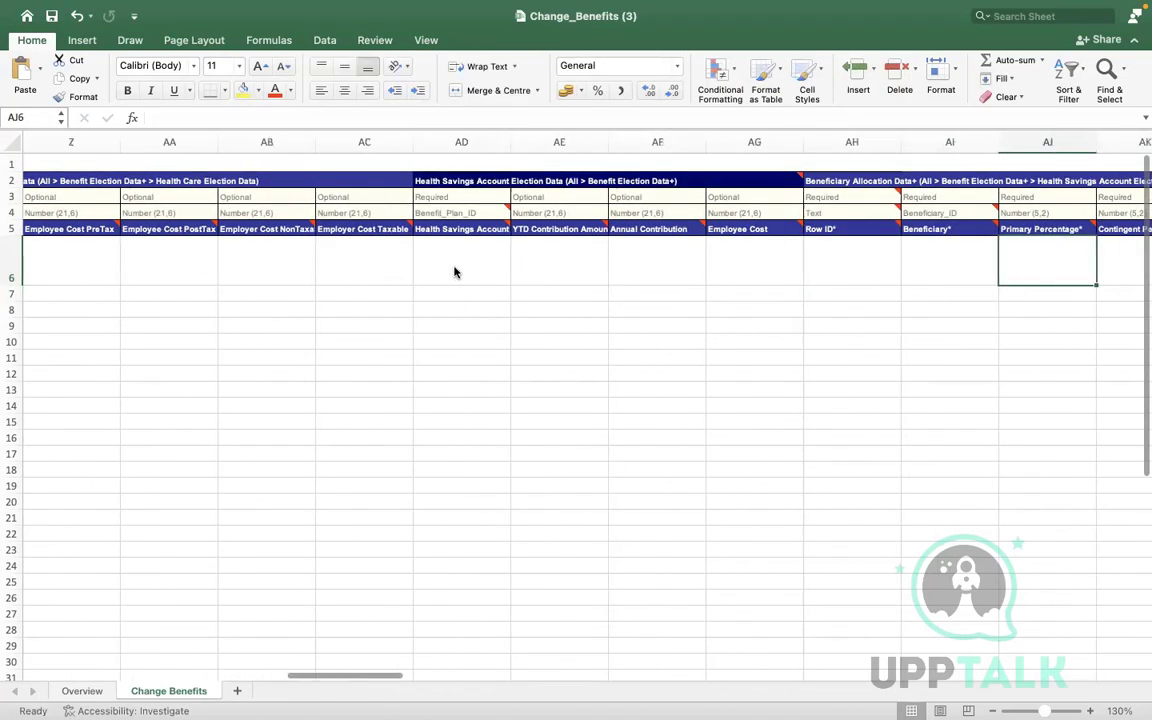
{"action": "key", "text": "Right"}
{"action": "key", "text": "Right"}
{"action": "key", "text": "Right"}
{"action": "key", "text": "Right"}
{"action": "key", "text": "Right"}
{"action": "key", "text": "Right"}
{"action": "key", "text": "Right"}
{"action": "key", "text": "Right"}
{"action": "key", "text": "Right"}
{"action": "key", "text": "Right"}
{"action": "key", "text": "Right"}
{"action": "key", "text": "Right"}
{"action": "key", "text": "Right"}
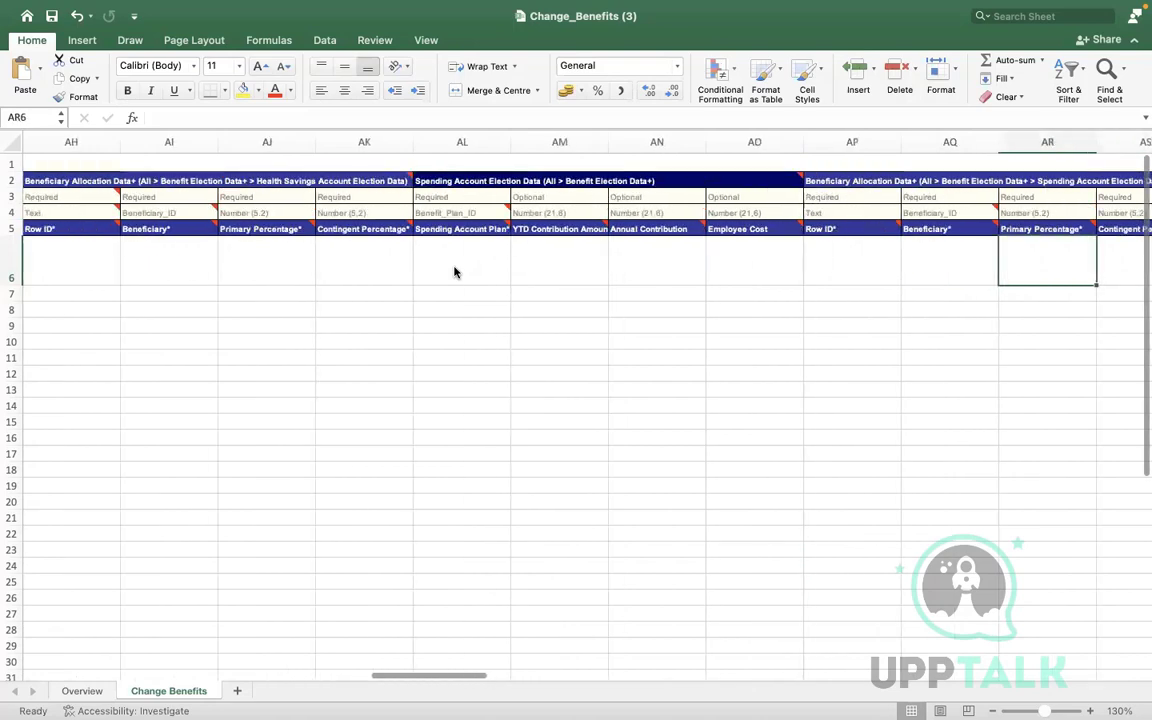
{"action": "key", "text": "Right"}
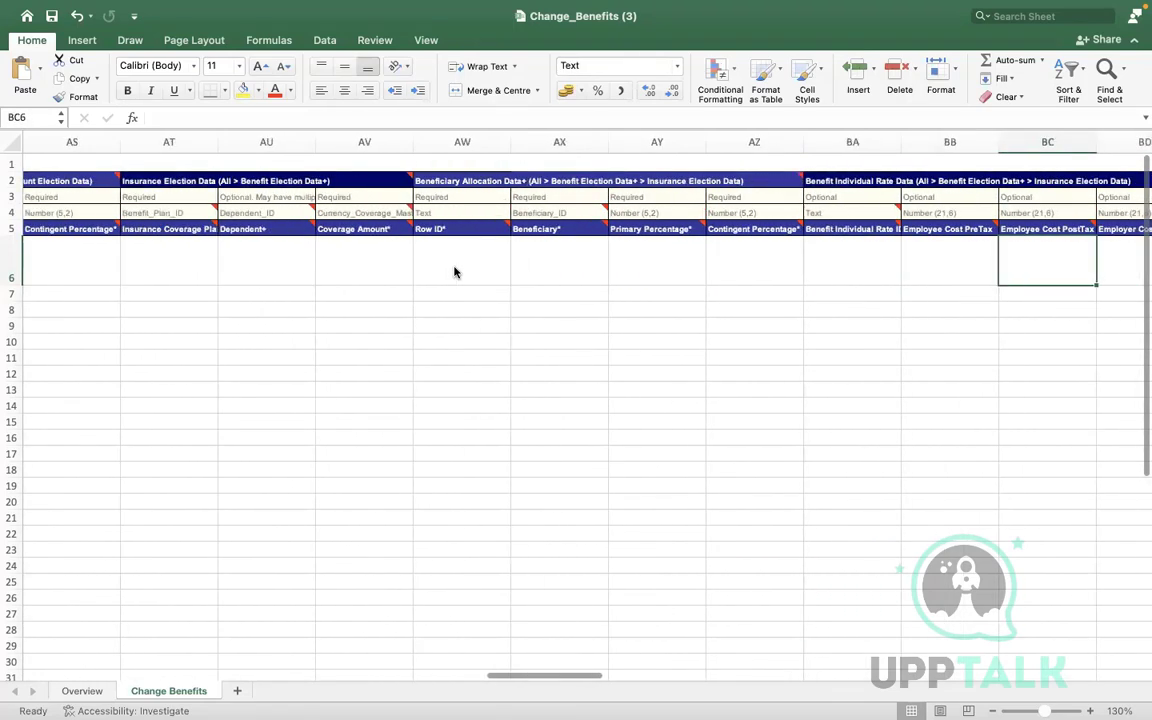
Paste the date into the Coverage Begin Date cell N6
{"action": "key", "text": "Left"}
{"action": "key", "text": "Left"}
{"action": "key", "text": "Left"}
{"action": "key", "text": "Left"}
{"action": "key", "text": "Left"}
{"action": "key", "text": "Left"}
{"action": "key", "text": "Left"}
{"action": "key", "text": "Left"}
{"action": "key", "text": "Left"}
{"action": "key", "text": "Left"}
{"action": "key", "text": "Left"}
{"action": "key", "text": "Left"}
{"action": "key", "text": "Left"}
{"action": "key", "text": "Left"}
{"action": "key", "text": "Left"}
{"action": "key", "text": "Left"}
{"action": "key", "text": "Left"}
{"action": "key", "text": "Left"}
{"action": "key", "text": "Left"}
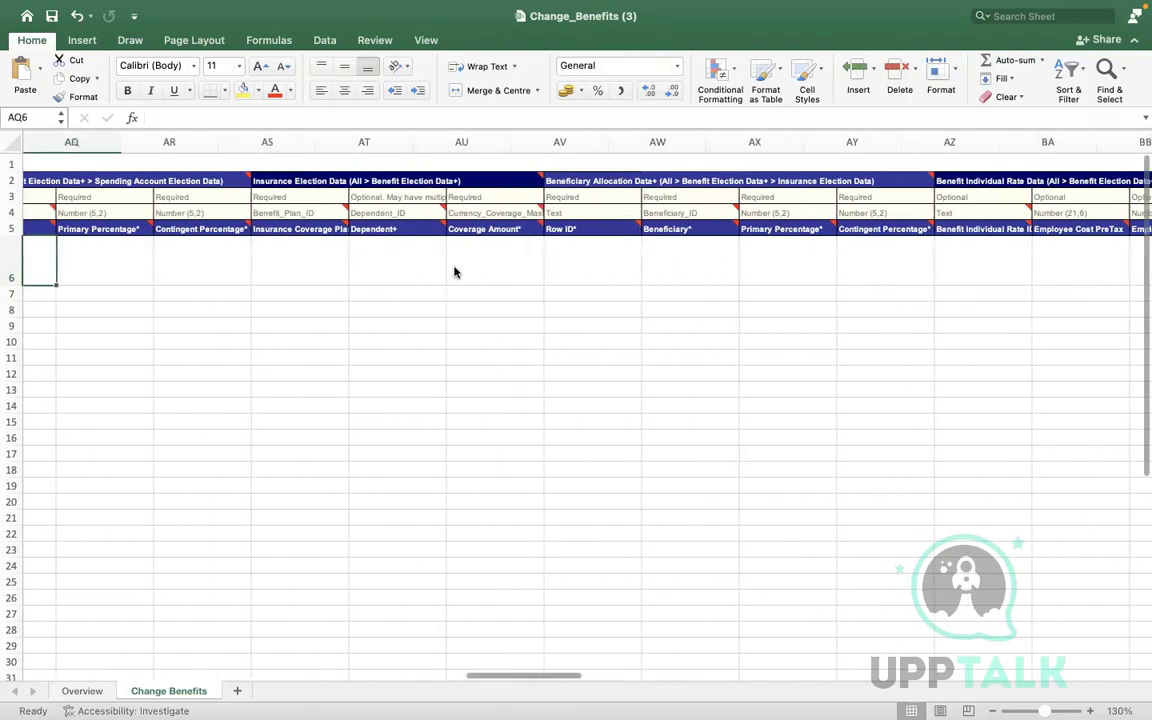
{"action": "key", "text": "Left"}
{"action": "key", "text": "Left"}
{"action": "key", "text": "Left"}
{"action": "key", "text": "Left"}
{"action": "key", "text": "Left"}
{"action": "key", "text": "Left"}
{"action": "key", "text": "Left"}
{"action": "key", "text": "Left"}
{"action": "key", "text": "Left"}
{"action": "key", "text": "Left"}
{"action": "key", "text": "Left"}
{"action": "key", "text": "Left"}
{"action": "key", "text": "Left"}
{"action": "key", "text": "Left"}
{"action": "key", "text": "Left"}
{"action": "key", "text": "Left"}
{"action": "key", "text": "Left"}
{"action": "key", "text": "Left"}
{"action": "key", "text": "Left"}
{"action": "key", "text": "Left"}
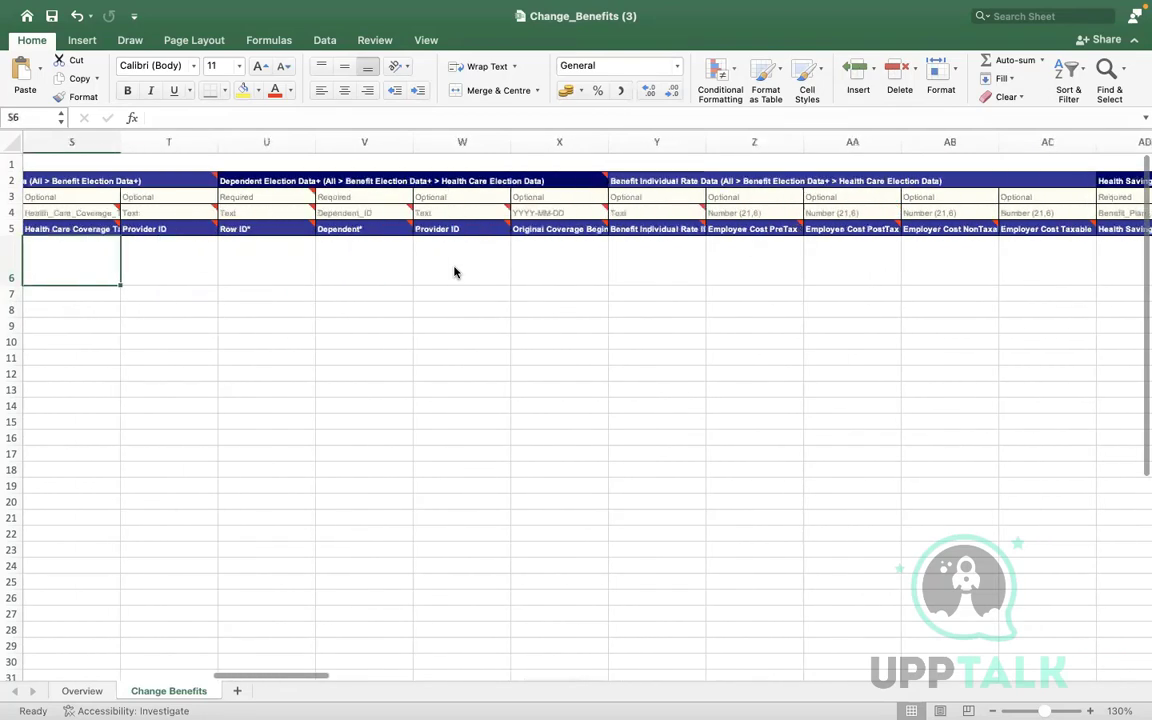
{"action": "key", "text": "Left"}
{"action": "key", "text": "Left"}
{"action": "key", "text": "Left"}
{"action": "key", "text": "Left"}
{"action": "key", "text": "Left"}
{"action": "key", "text": "Left"}
{"action": "key", "text": "Left"}
{"action": "key", "text": "Left"}
{"action": "key", "text": "Left"}
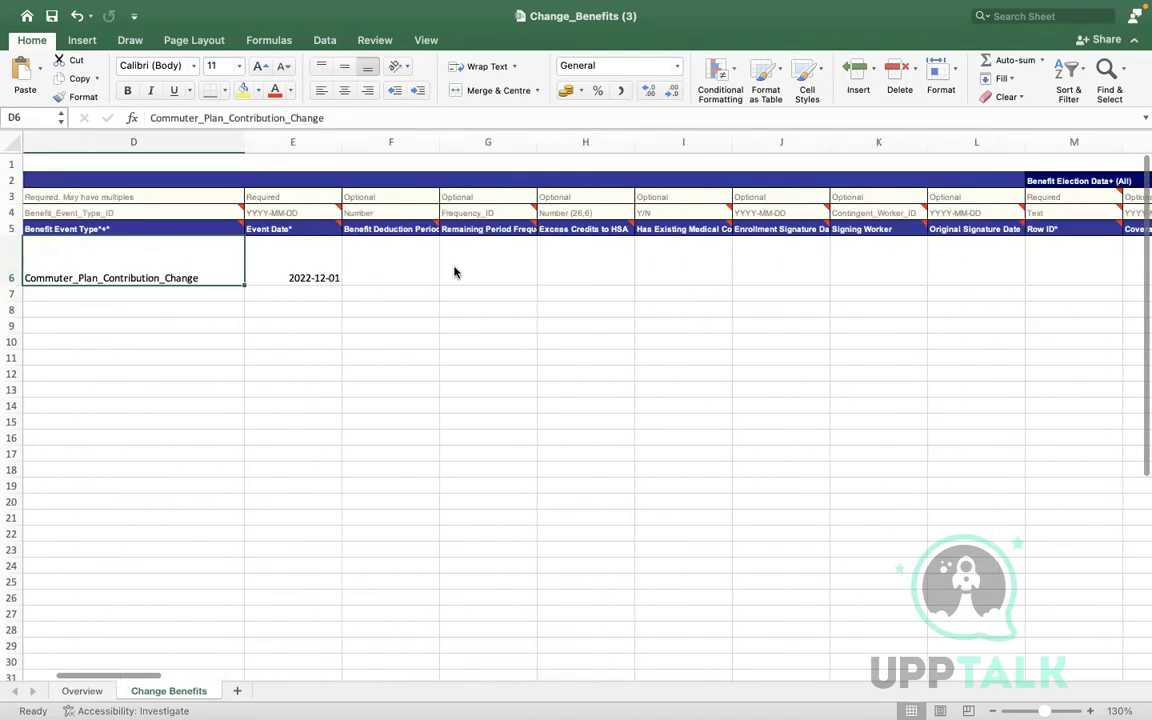
{"action": "key", "text": "Right"}
{"action": "key", "text": "Right"}
{"action": "key", "text": "Right"}
{"action": "key", "text": "Right"}
{"action": "key", "text": "Right"}
{"action": "key", "text": "Right"}
{"action": "key", "text": "Right"}
{"action": "key", "text": "Right"}
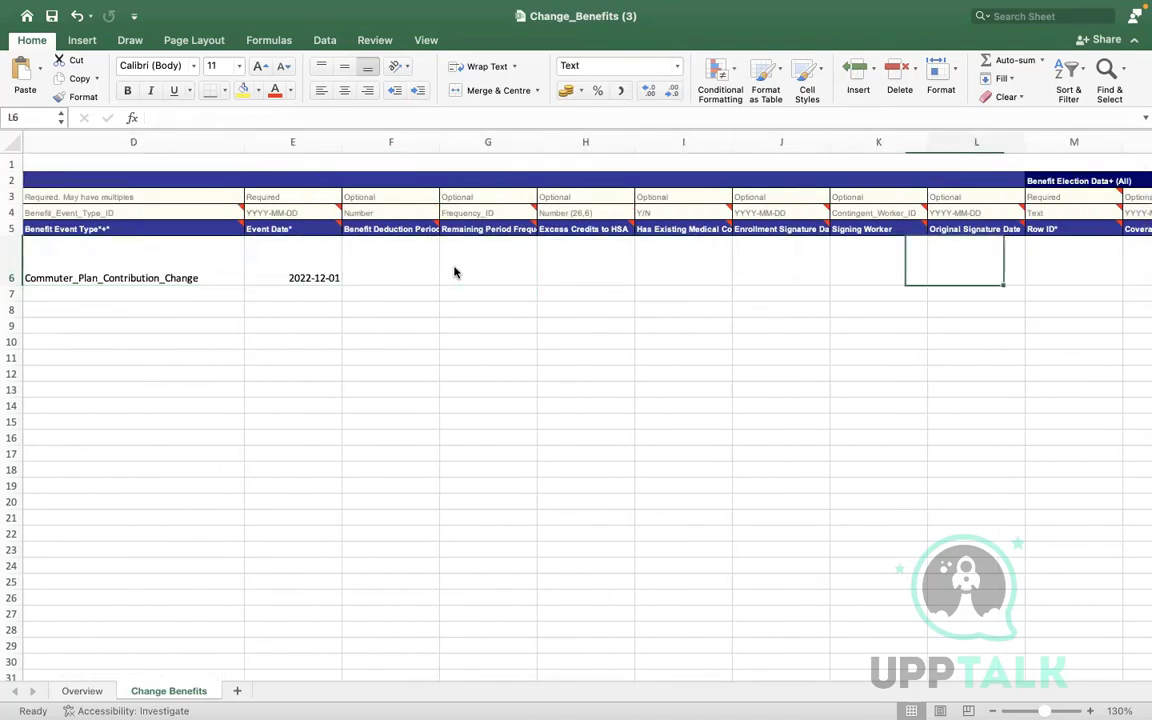
{"action": "key", "text": "Right"}
{"action": "key", "text": "Right"}
{"action": "key", "text": "Right"}
{"action": "key", "text": "Right"}
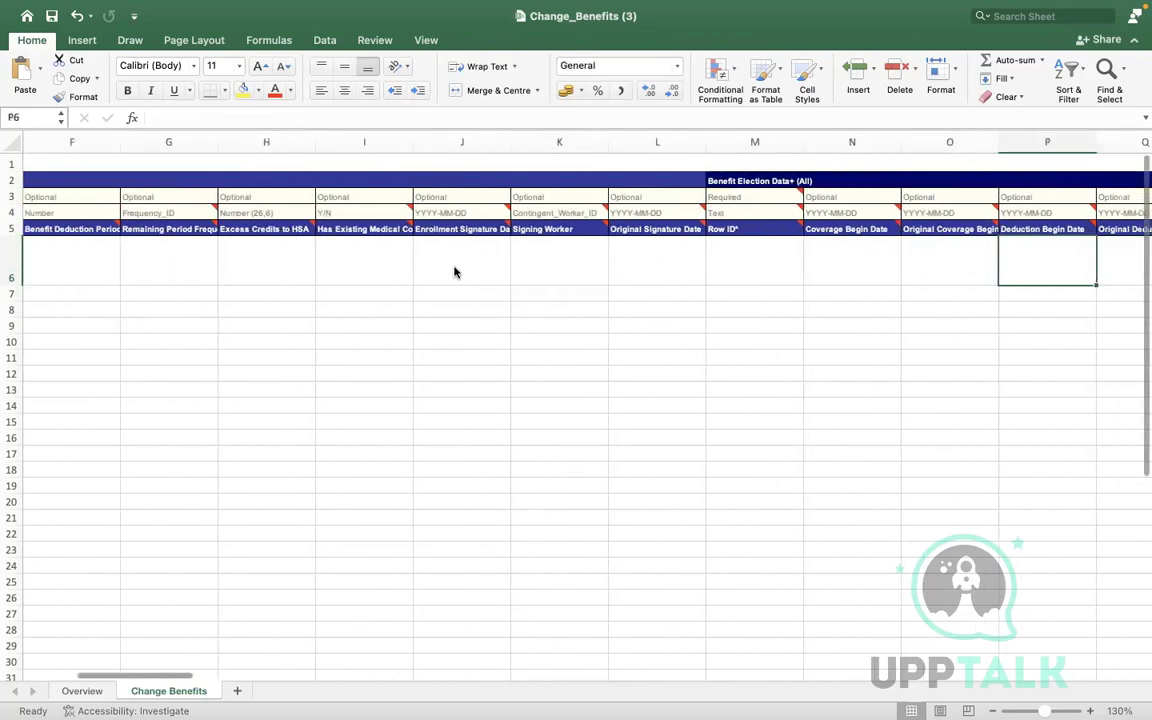
{"action": "key", "text": "Left"}
{"action": "key", "text": "Left"}
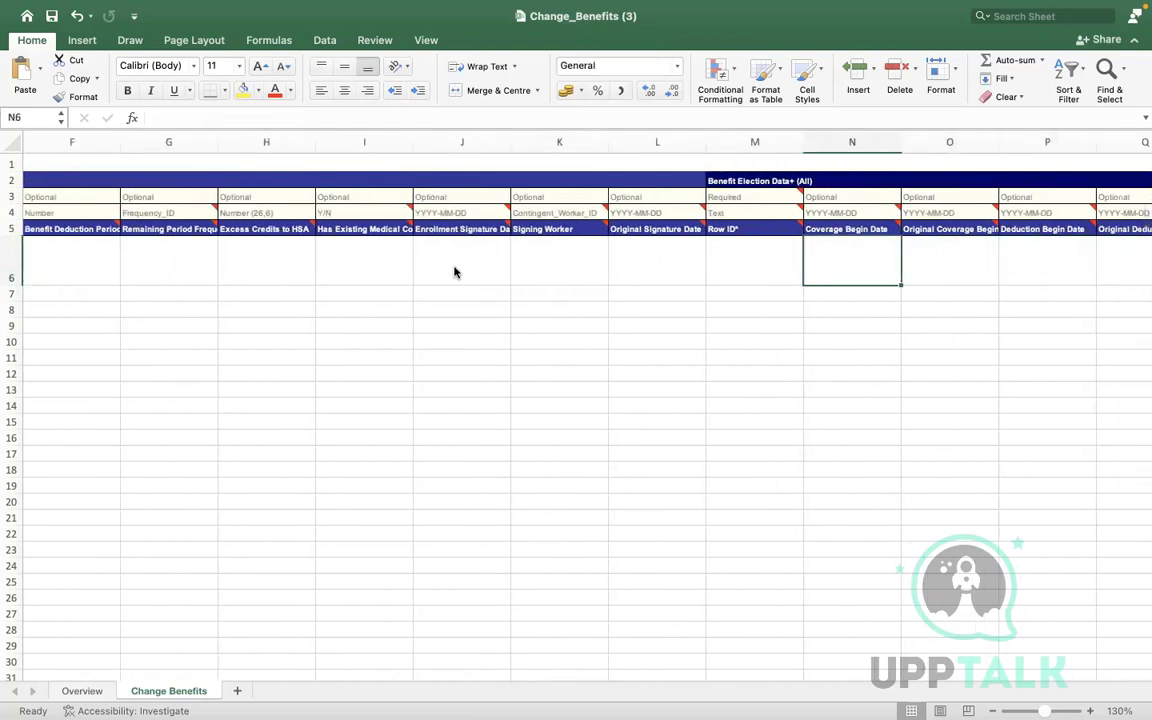
{"action": "key", "text": "super+v"}
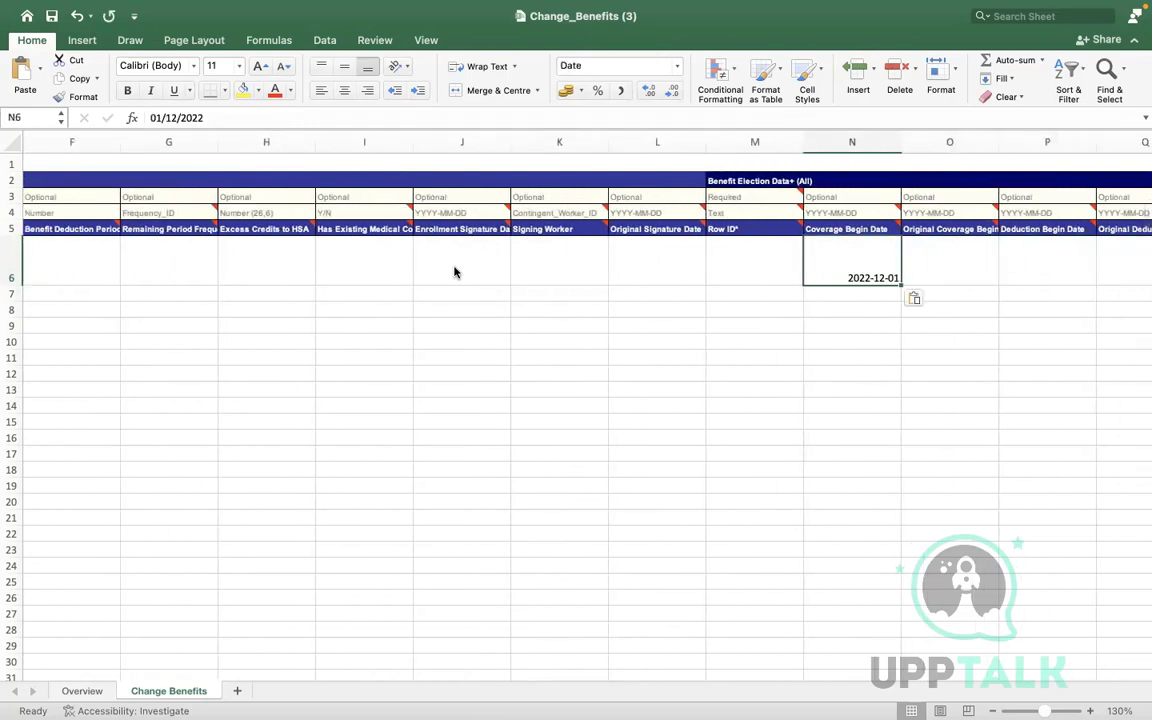
Paste the 2022-12-01 event date into cells O6, P6 and Q6
{"action": "left_click", "coordinate": [1046, 261]}
{"action": "key", "text": "super+v"}
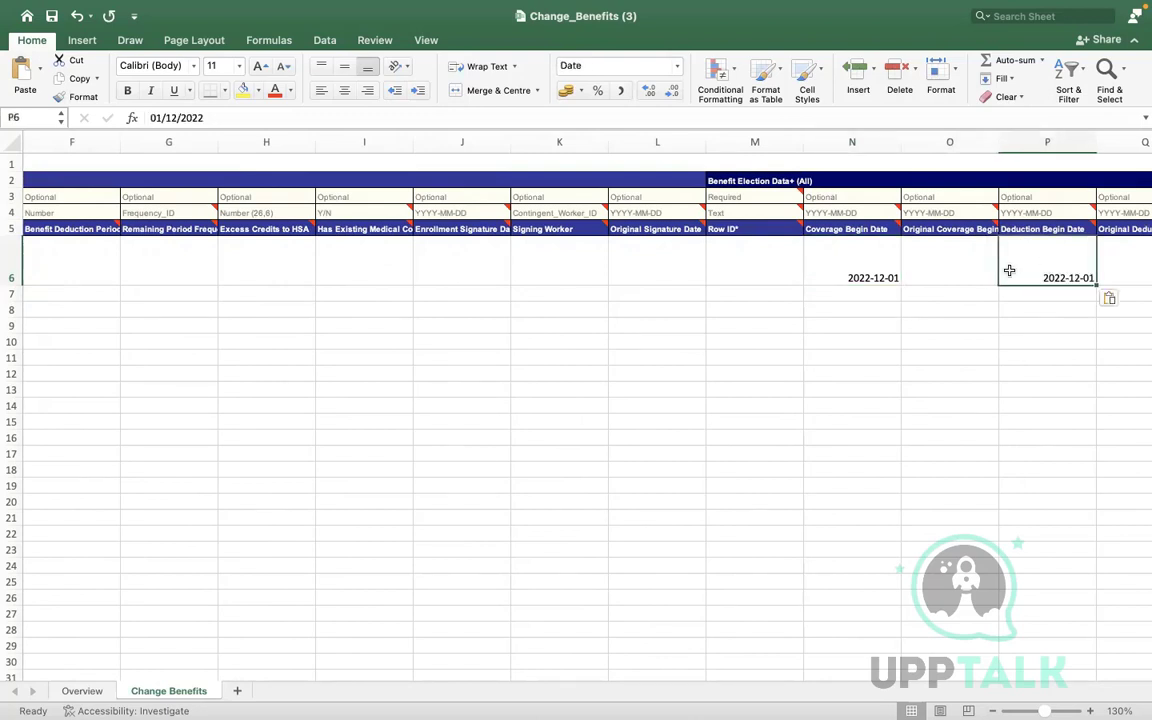
{"action": "left_click", "coordinate": [948, 268]}
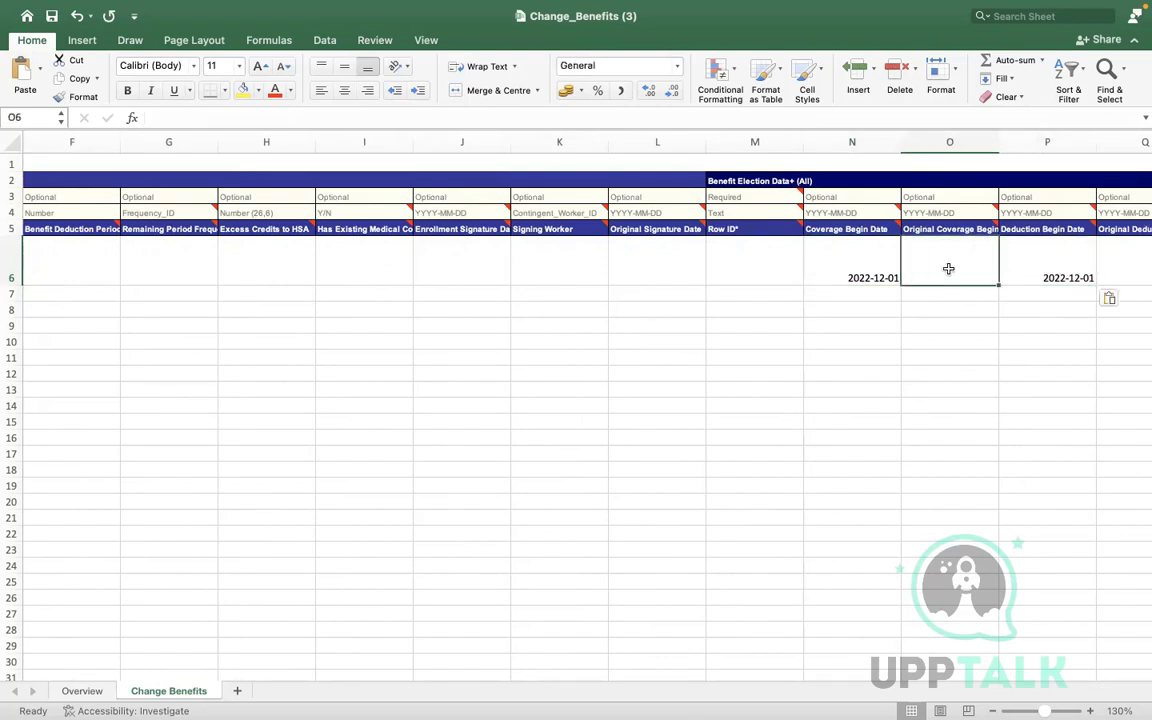
{"action": "key", "text": "Right"}
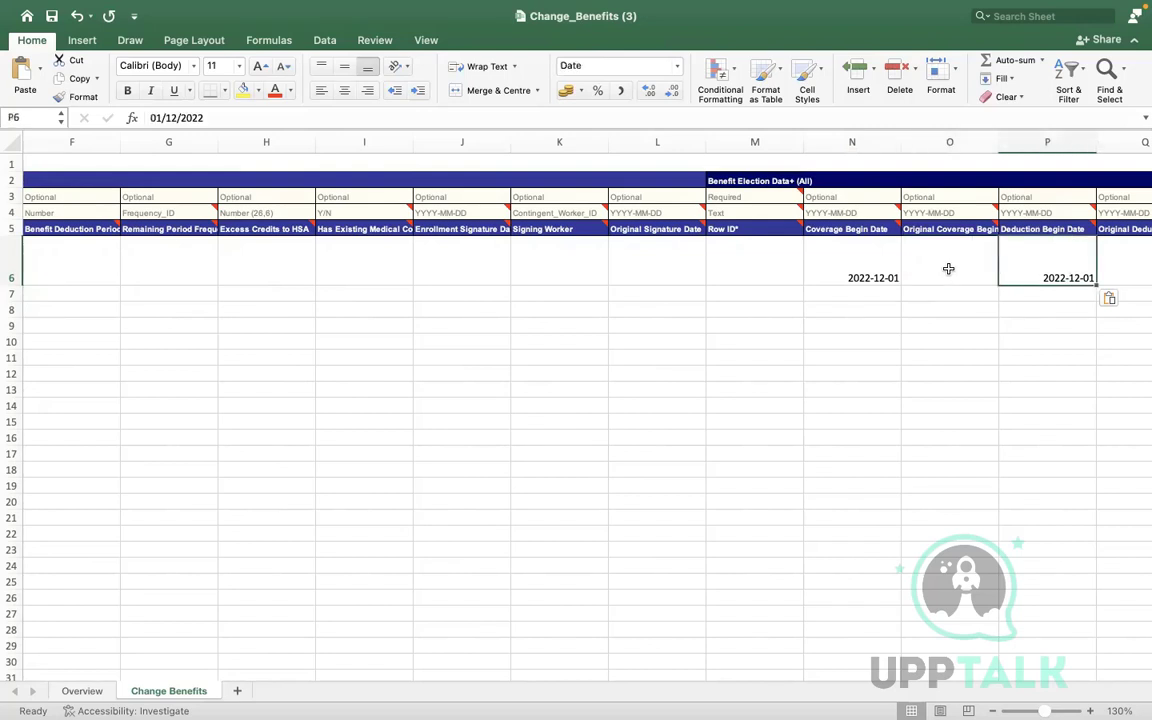
{"action": "key", "text": "Right"}
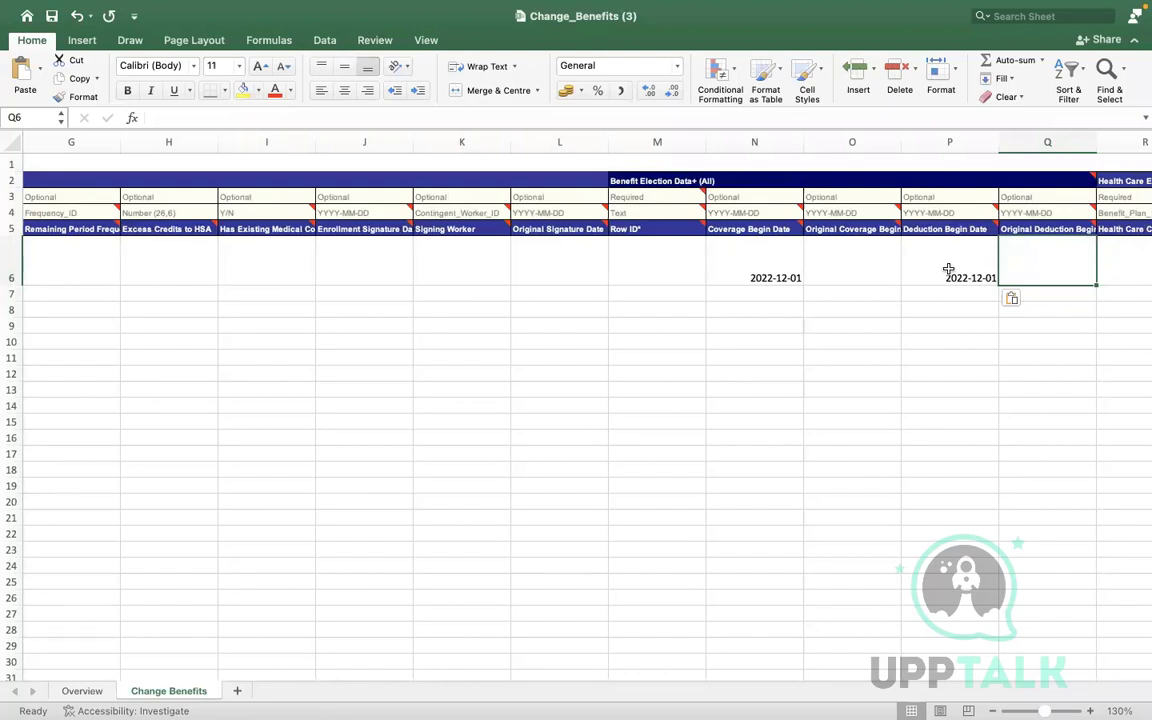
{"action": "left_click", "coordinate": [849, 261]}
{"action": "key", "text": "super+v"}
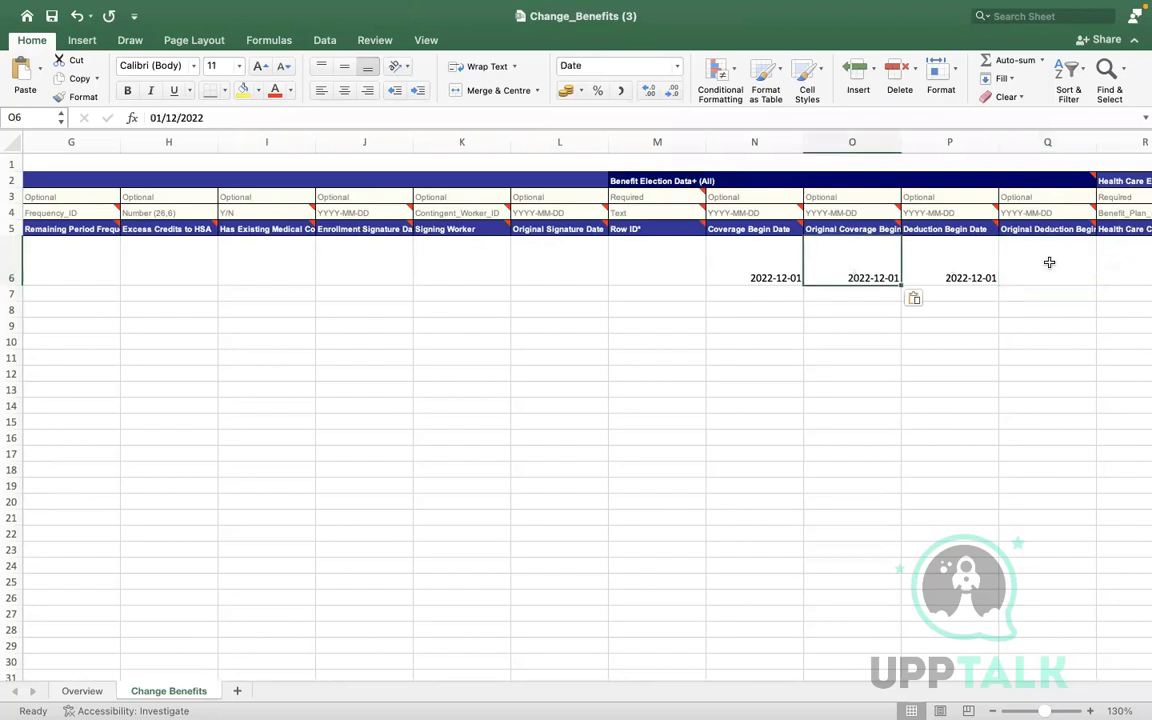
{"action": "left_click", "coordinate": [1049, 262]}
{"action": "key", "text": "super+v"}
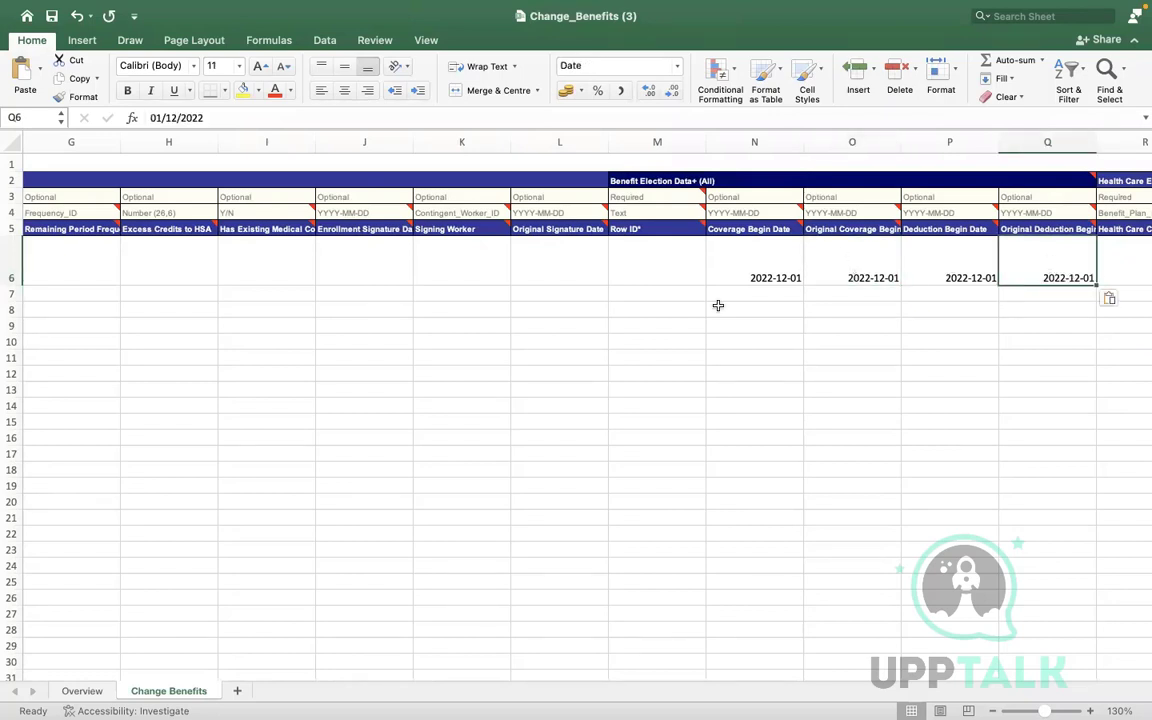
Review the filled date columns along row 6, then return to Workday's Integration IDs page
{"action": "left_click", "coordinate": [603, 274]}
{"action": "left_click", "coordinate": [656, 267]}
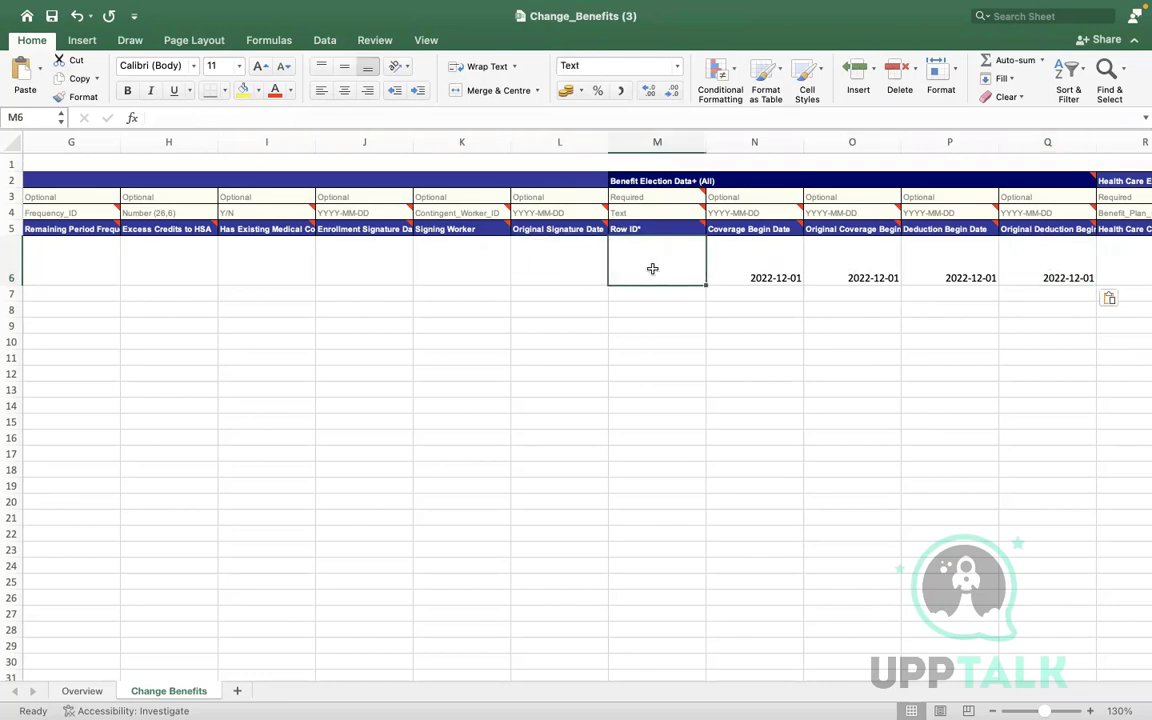
{"action": "key", "text": "Right"}
{"action": "key", "text": "Right"}
{"action": "key", "text": "Right"}
{"action": "key", "text": "Right"}
{"action": "key", "text": "Right"}
{"action": "key", "text": "Right"}
{"action": "key", "text": "Right"}
{"action": "key", "text": "Right"}
{"action": "key", "text": "Right"}
{"action": "key", "text": "Right"}
{"action": "key", "text": "Right"}
{"action": "key", "text": "Right"}
{"action": "key", "text": "Right"}
{"action": "key", "text": "Right"}
{"action": "key", "text": "Right"}
{"action": "key", "text": "Right"}
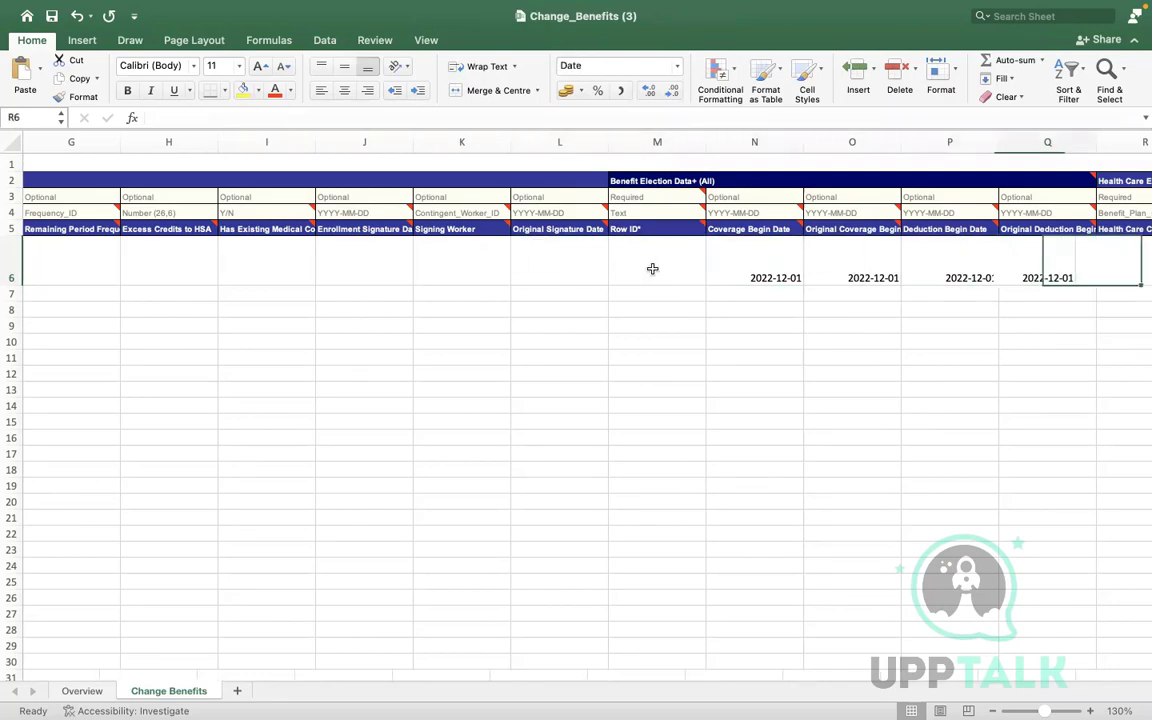
{"action": "key", "text": "Right"}
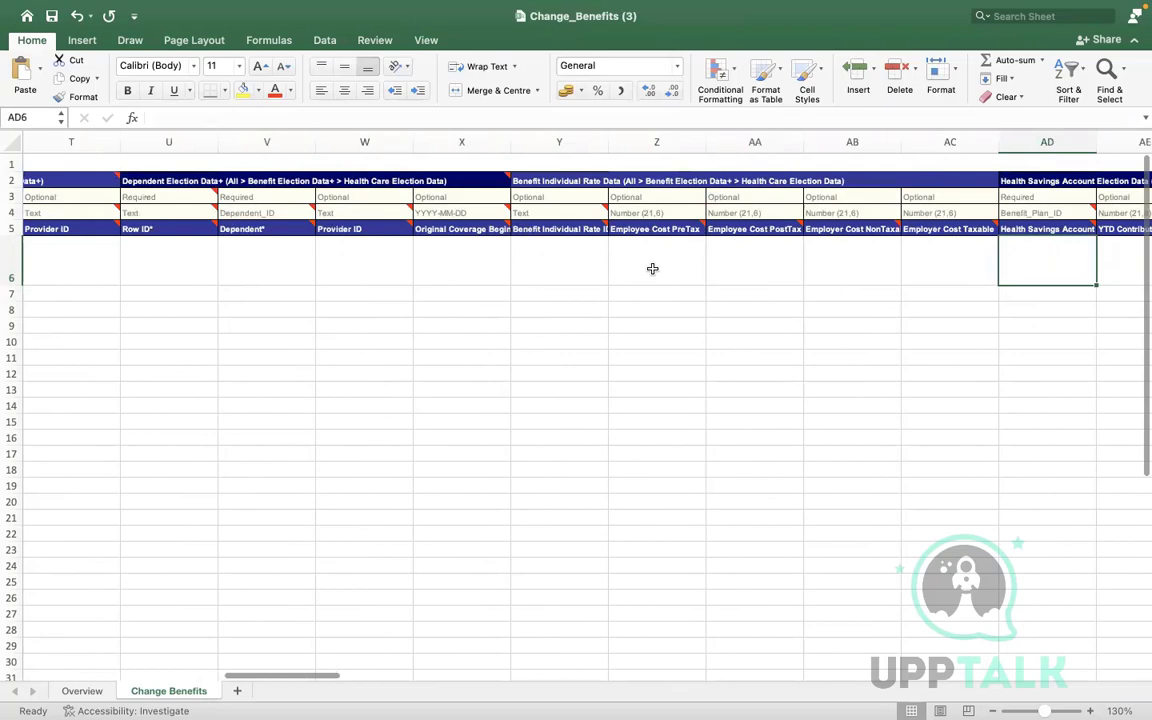
{"action": "key", "text": "Right"}
{"action": "key", "text": "Right"}
{"action": "key", "text": "Right"}
{"action": "key", "text": "Right"}
{"action": "key", "text": "Right"}
{"action": "key", "text": "Right"}
{"action": "key", "text": "Right"}
{"action": "key", "text": "Right"}
{"action": "key", "text": "Right"}
{"action": "key", "text": "Right"}
{"action": "key", "text": "Right"}
{"action": "key", "text": "Right"}
{"action": "key", "text": "Right"}
{"action": "key", "text": "Right"}
{"action": "key", "text": "Right"}
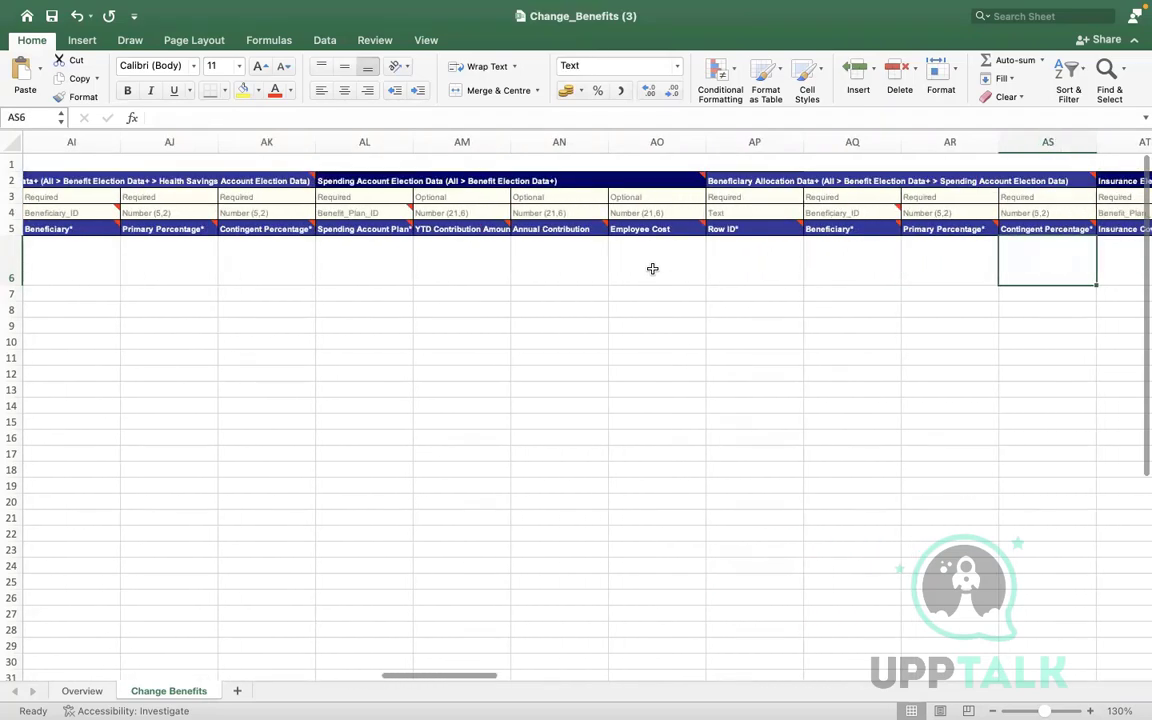
{"action": "key", "text": "Right"}
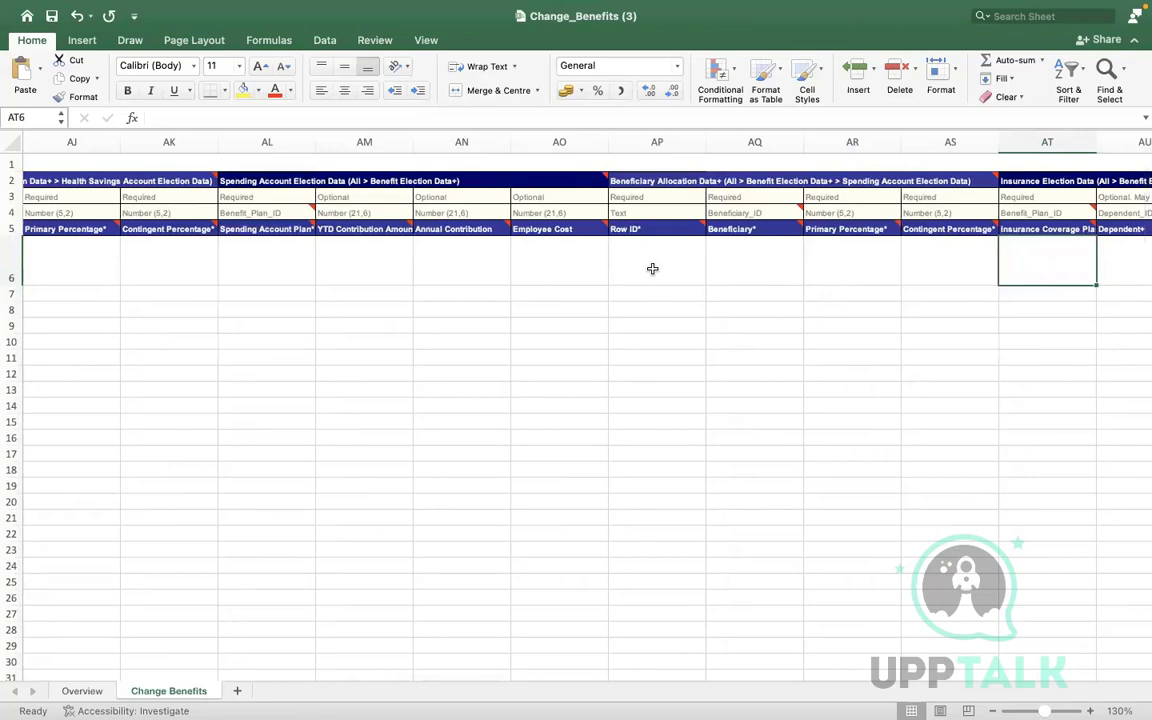
{"action": "key", "text": "ctrl+Right"}
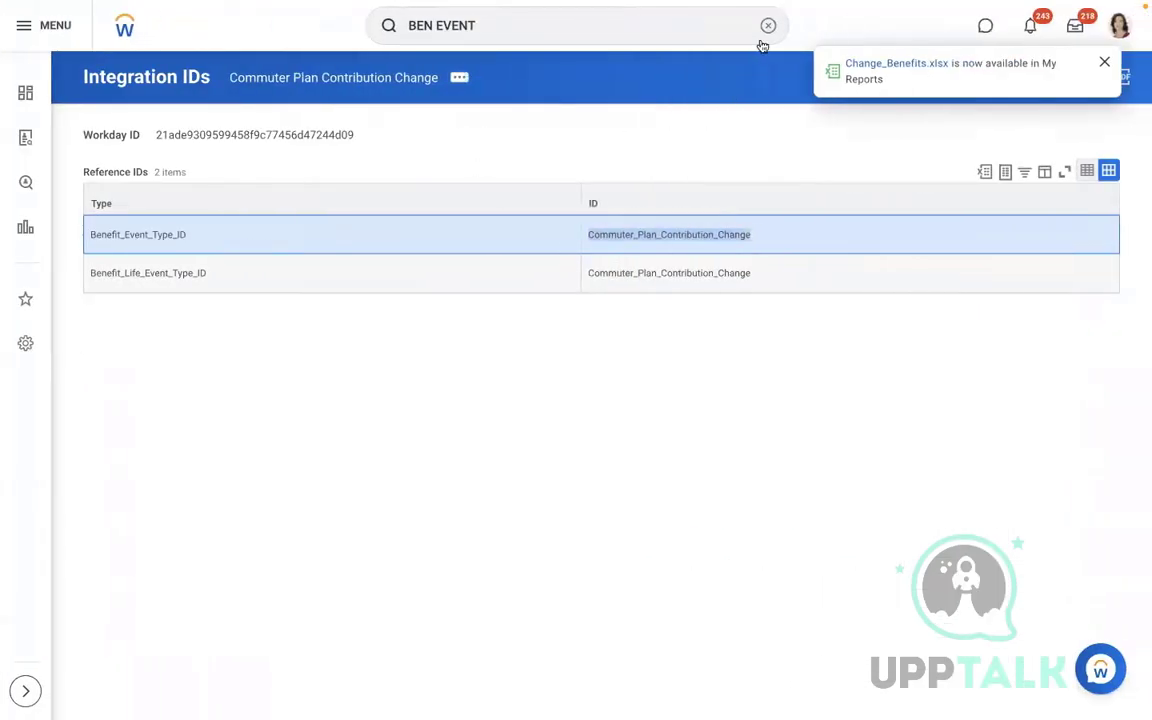
Open View Integration System for AMD - Change Benefits Elections, searching AMD
{"action": "left_click", "coordinate": [767, 26]}
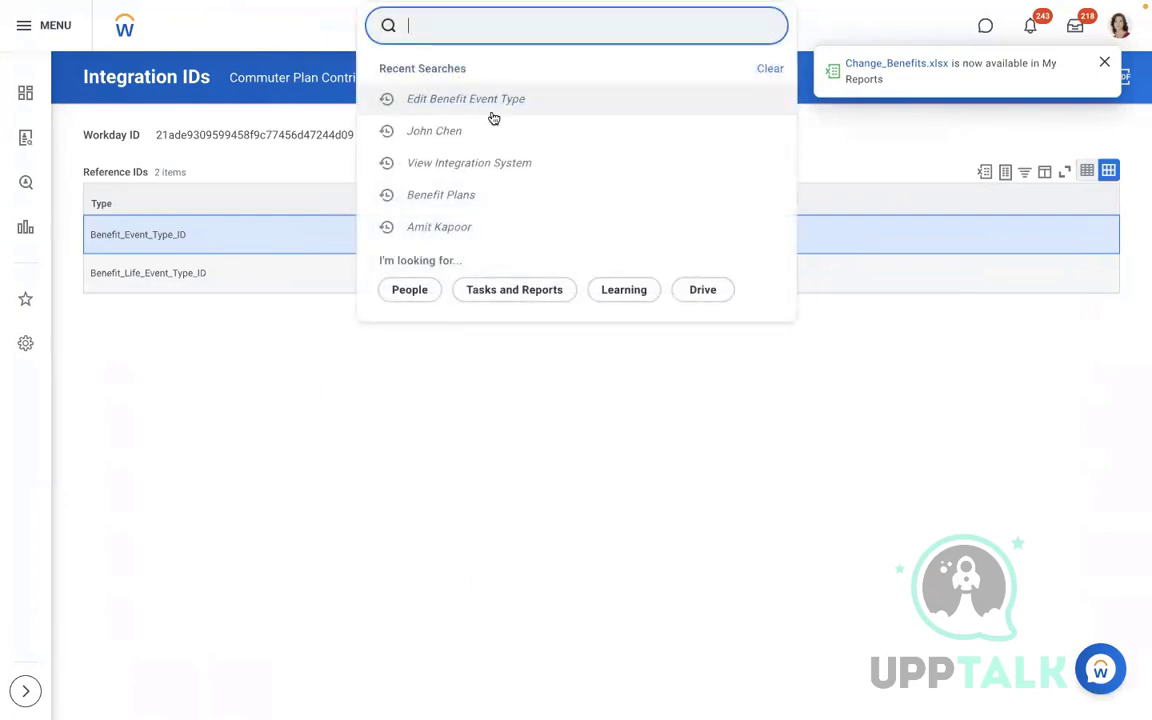
{"action": "left_click", "coordinate": [481, 167]}
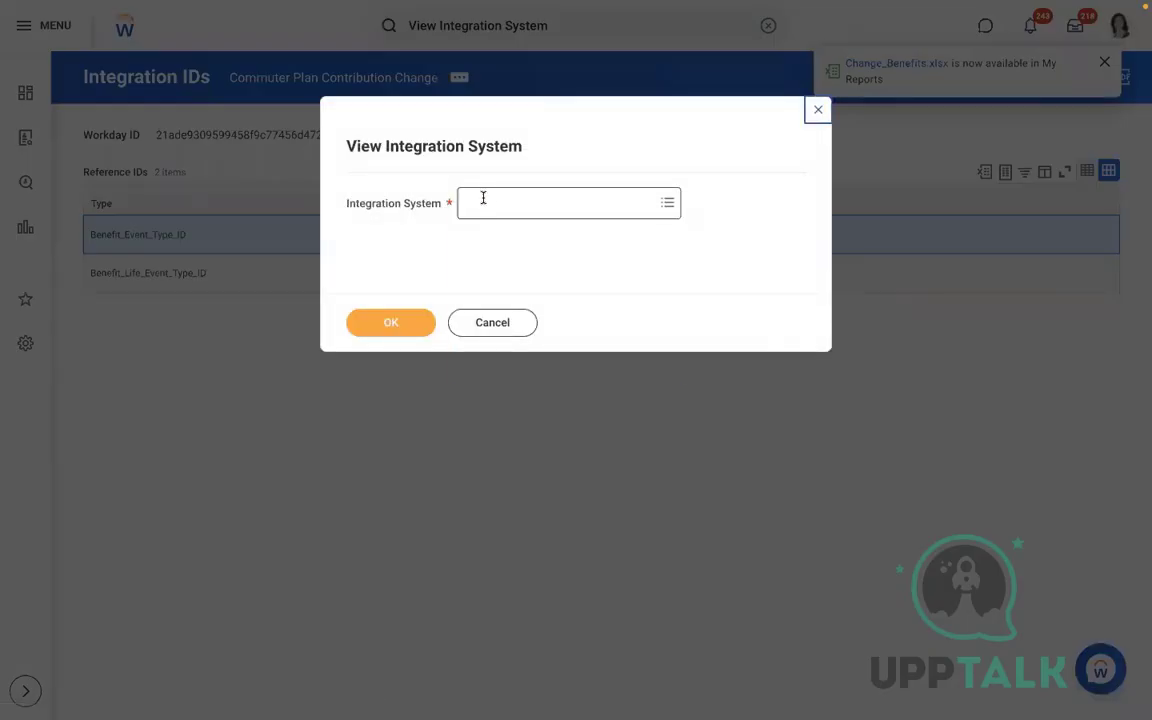
{"action": "left_click", "coordinate": [483, 198]}
{"action": "type", "text": "AMD"}
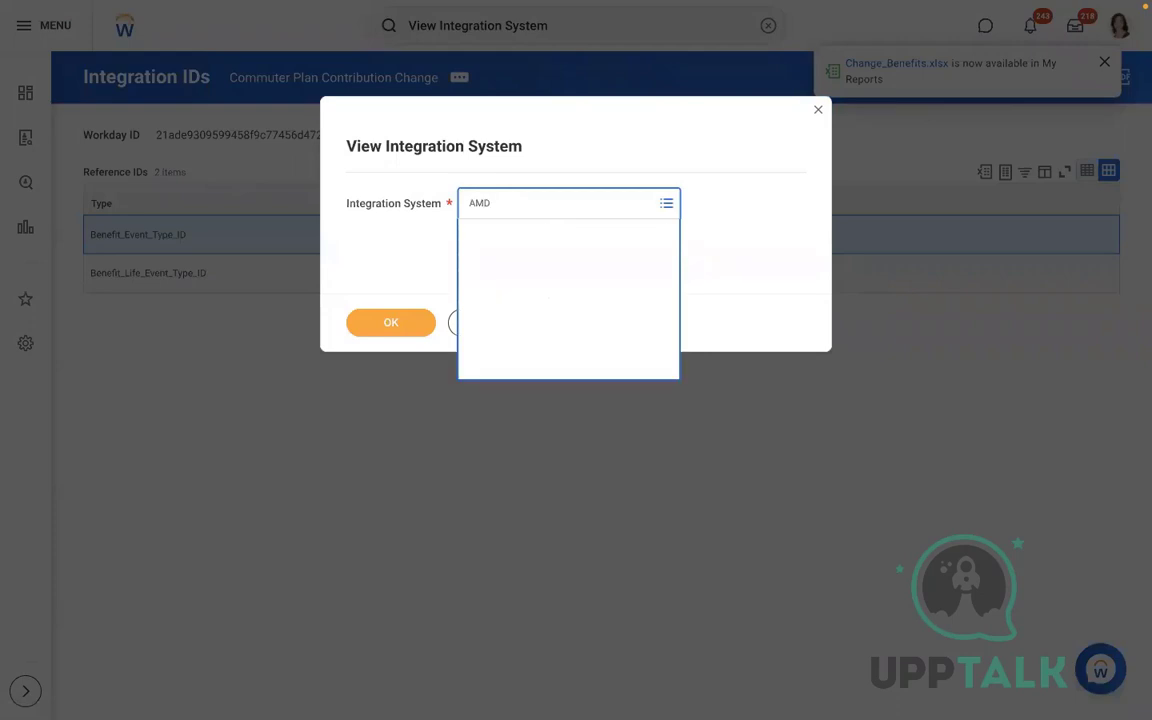
{"action": "left_click", "coordinate": [530, 265]}
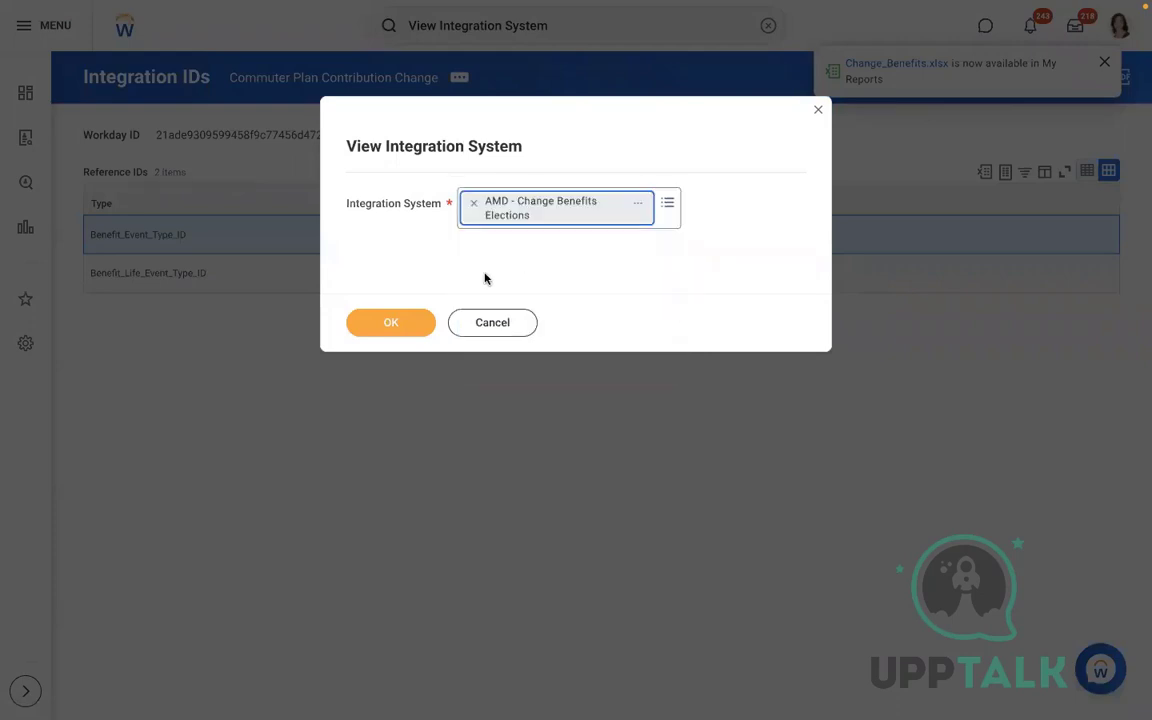
{"action": "left_click", "coordinate": [383, 323]}
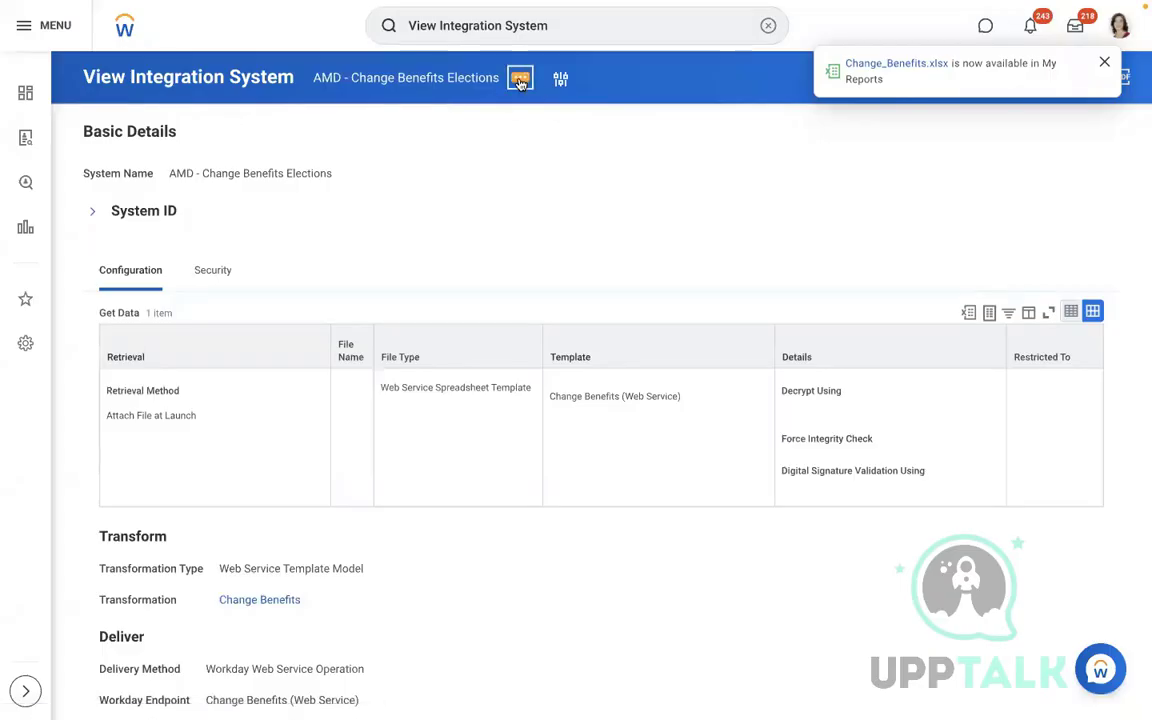
Check the integration's related actions, dismiss the file-ready notification and return to the Change_Benefits workbook
{"action": "left_click", "coordinate": [520, 80]}
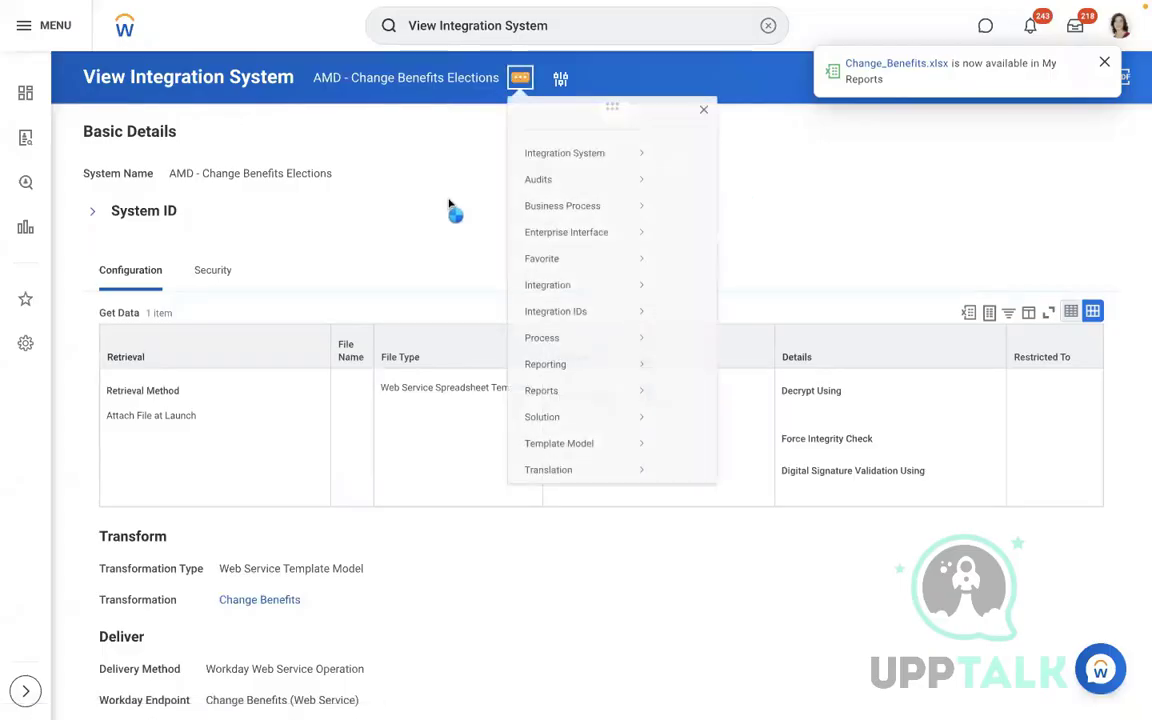
{"action": "left_click", "coordinate": [409, 178]}
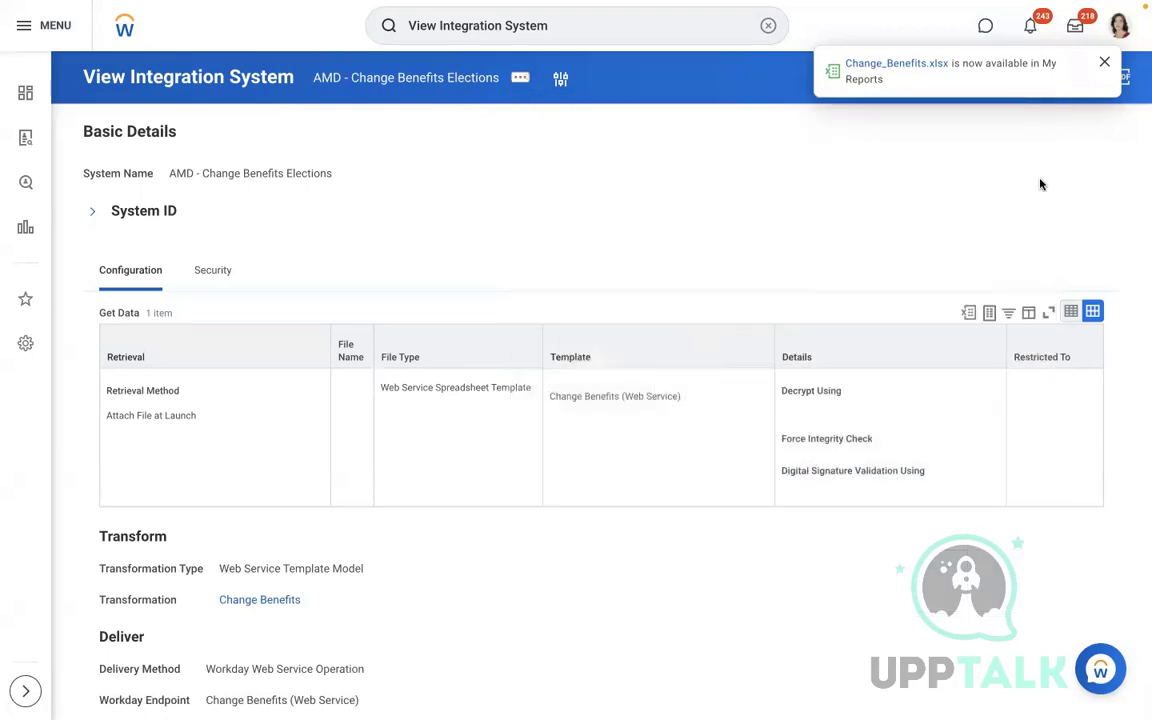
{"action": "left_click", "coordinate": [1105, 63]}
{"action": "key", "text": "ctrl+Left"}
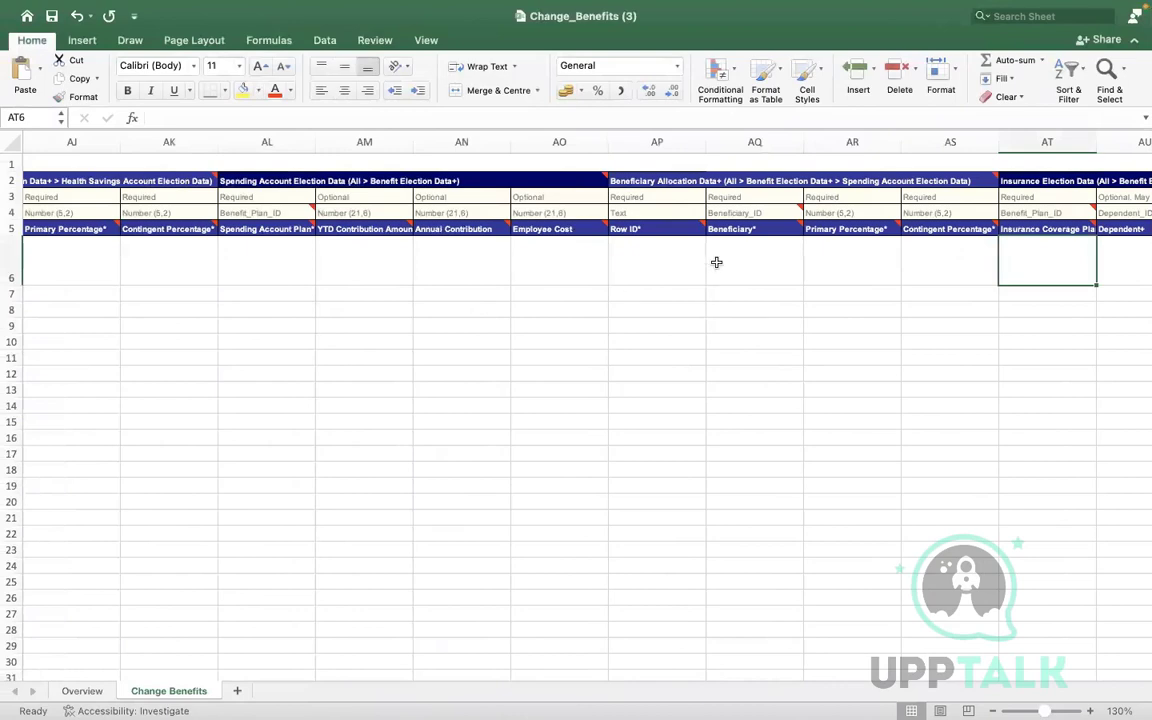
{"action": "left_click", "coordinate": [716, 262]}
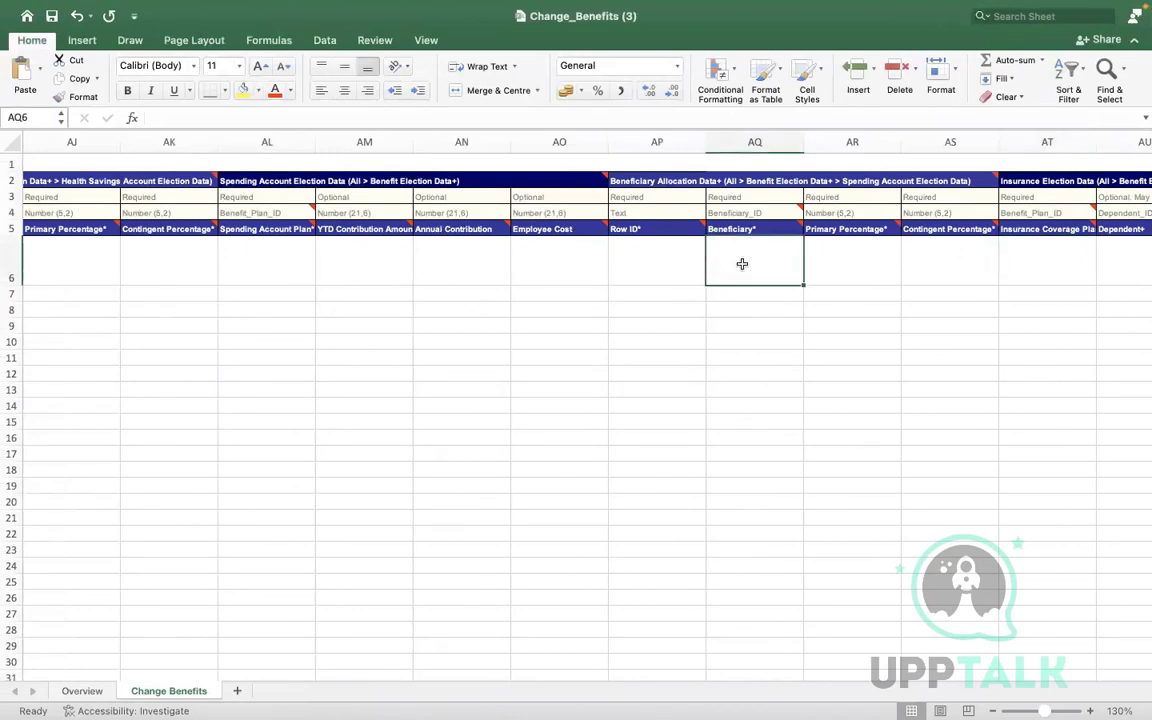
{"action": "key", "text": "Right"}
{"action": "key", "text": "Right"}
{"action": "key", "text": "Right"}
{"action": "key", "text": "Right"}
{"action": "key", "text": "Right"}
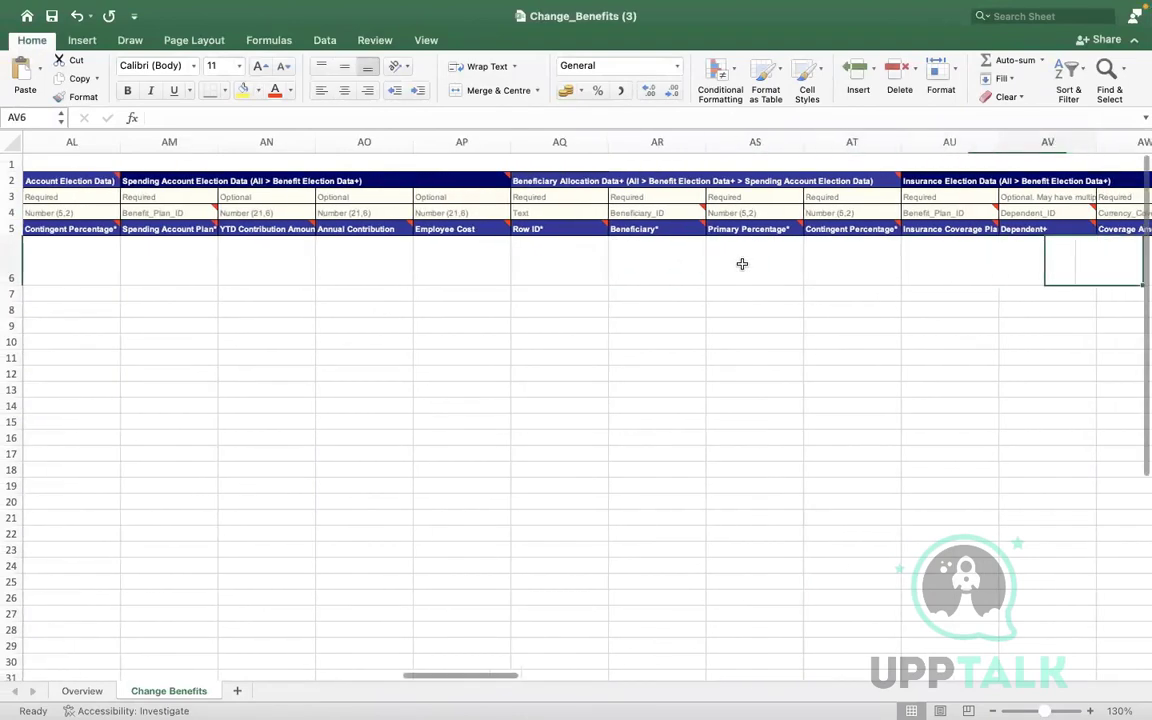
{"action": "key", "text": "Right"}
{"action": "key", "text": "Right"}
{"action": "key", "text": "Right"}
{"action": "key", "text": "Right"}
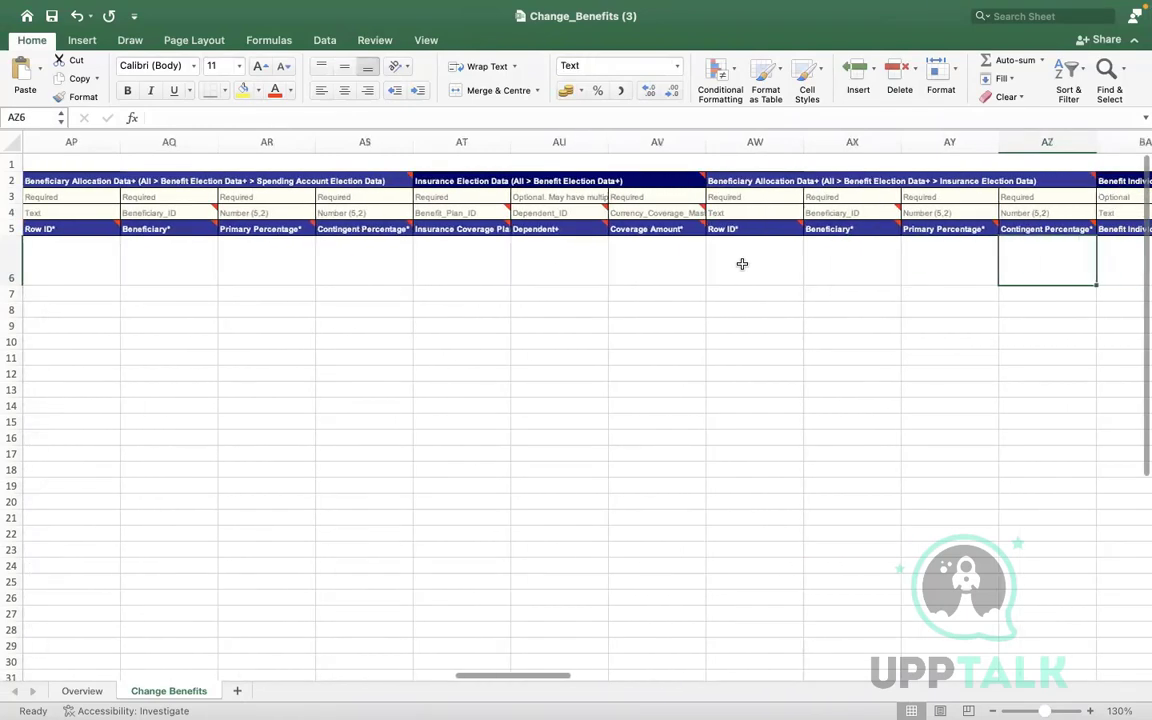
{"action": "key", "text": "Right"}
{"action": "key", "text": "Right"}
{"action": "key", "text": "Right"}
{"action": "key", "text": "Right"}
{"action": "key", "text": "Right"}
{"action": "key", "text": "Right"}
{"action": "key", "text": "Right"}
{"action": "key", "text": "Right"}
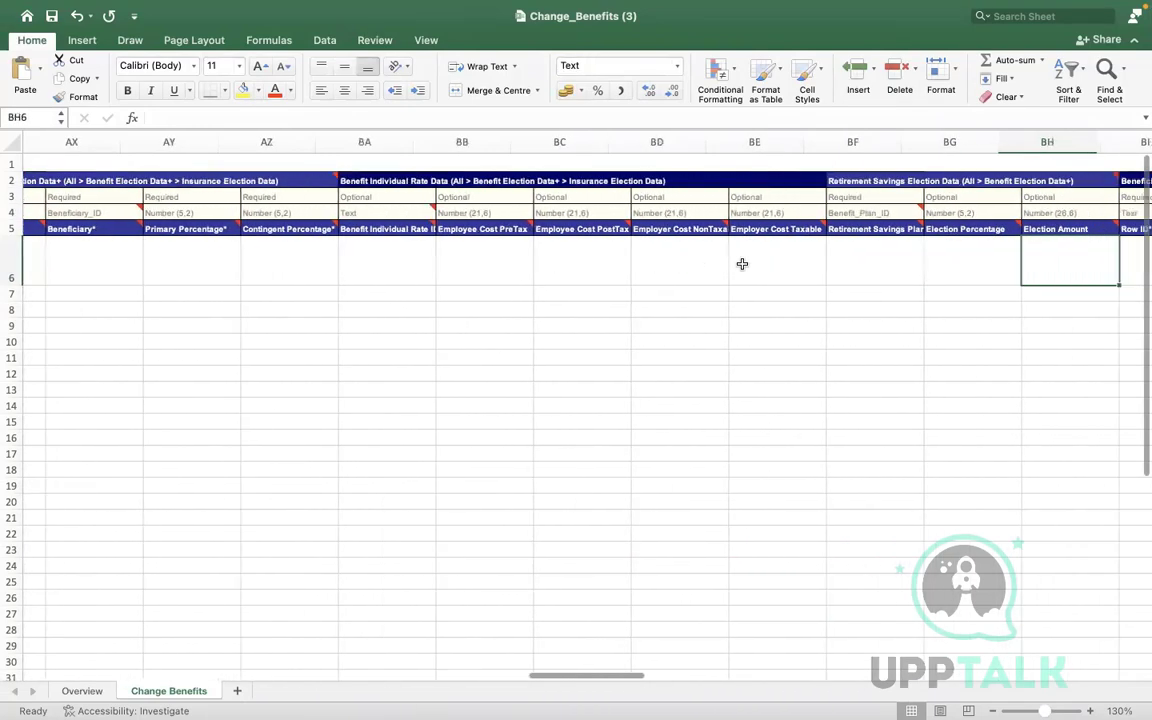
{"action": "key", "text": "Right"}
{"action": "key", "text": "Right"}
{"action": "key", "text": "Right"}
{"action": "key", "text": "Right"}
{"action": "key", "text": "Right"}
{"action": "key", "text": "Right"}
{"action": "key", "text": "Right"}
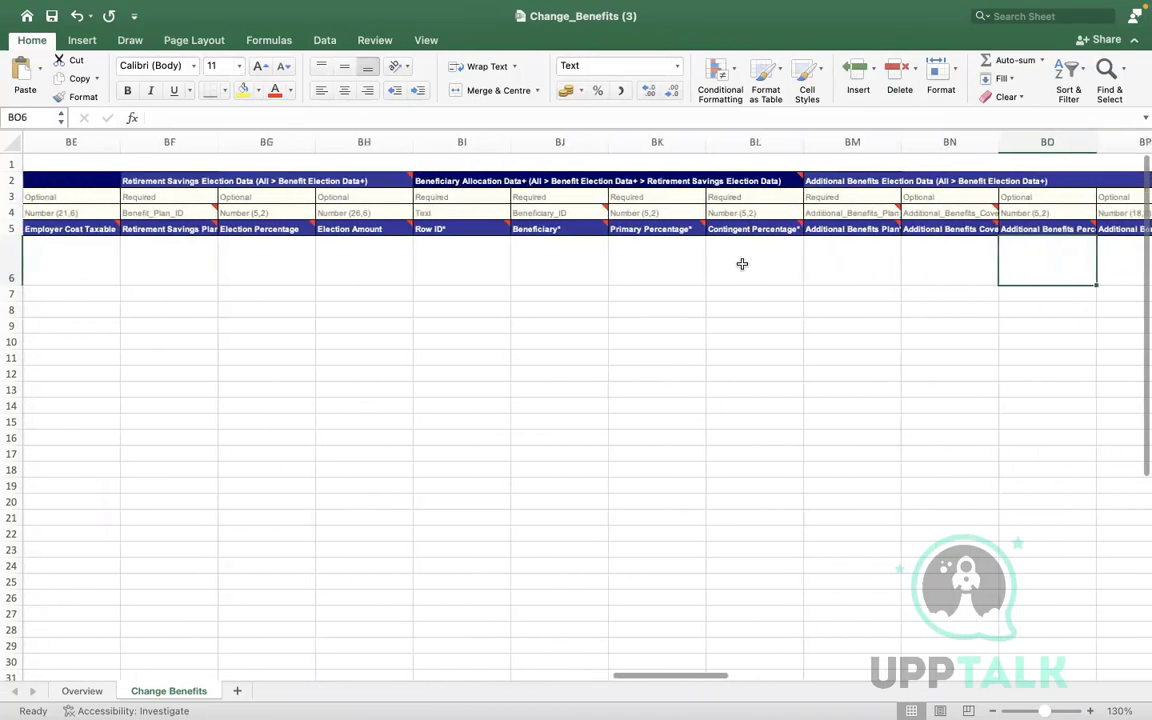
{"action": "key", "text": "Right"}
{"action": "key", "text": "Right"}
{"action": "key", "text": "Right"}
{"action": "key", "text": "Right"}
{"action": "key", "text": "Right"}
{"action": "key", "text": "Right"}
{"action": "key", "text": "Right"}
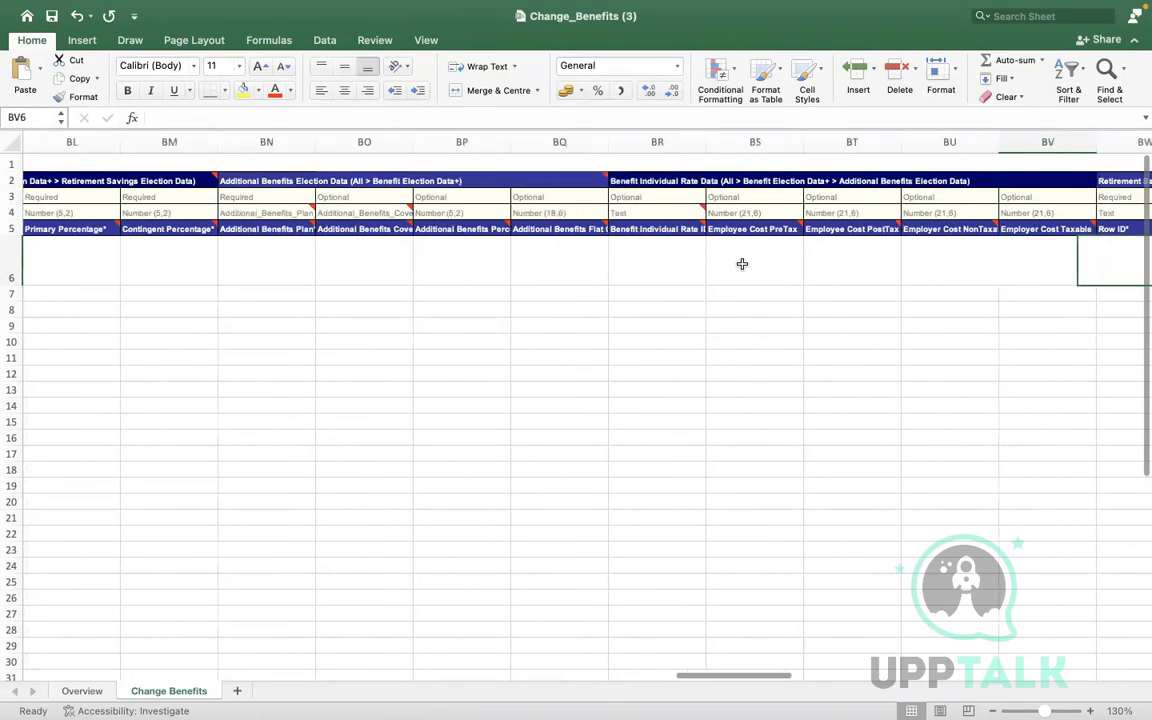
{"action": "key", "text": "Right"}
{"action": "key", "text": "Right"}
{"action": "key", "text": "Right"}
{"action": "key", "text": "Right"}
{"action": "key", "text": "Right"}
{"action": "key", "text": "Right"}
{"action": "key", "text": "Right"}
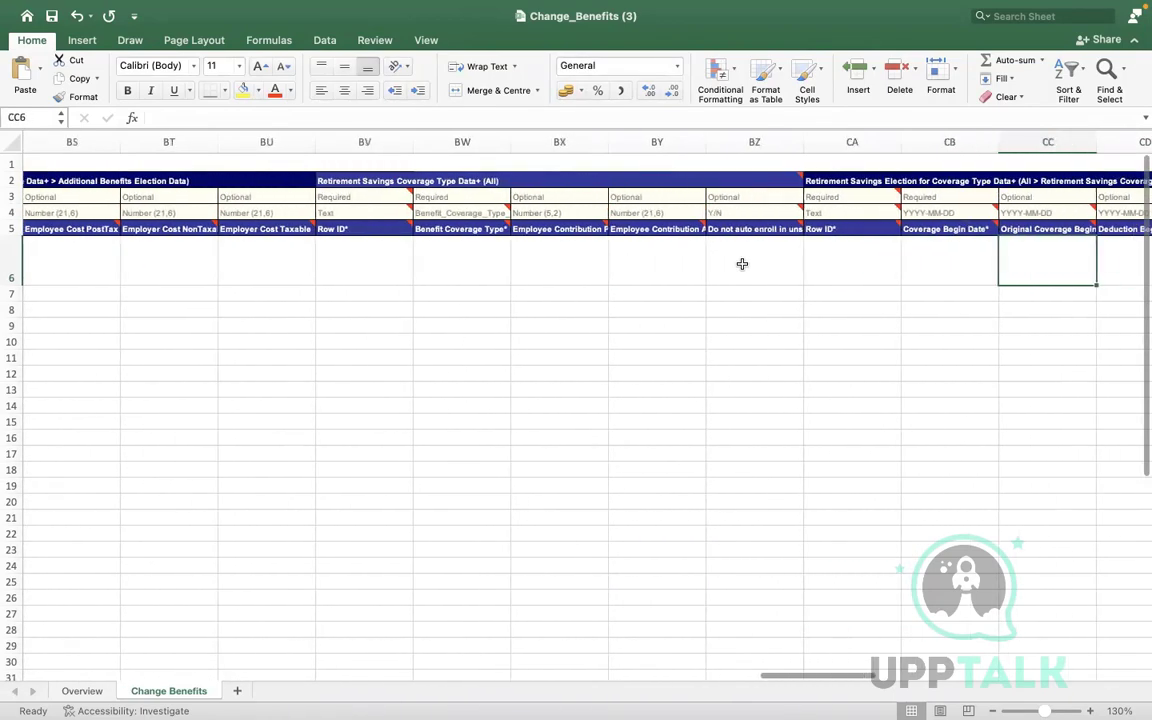
{"action": "key", "text": "Right"}
{"action": "key", "text": "Right"}
{"action": "key", "text": "Right"}
{"action": "key", "text": "Right"}
{"action": "key", "text": "Right"}
{"action": "key", "text": "Right"}
{"action": "key", "text": "Right"}
{"action": "key", "text": "Right"}
{"action": "key", "text": "Right"}
{"action": "key", "text": "Right"}
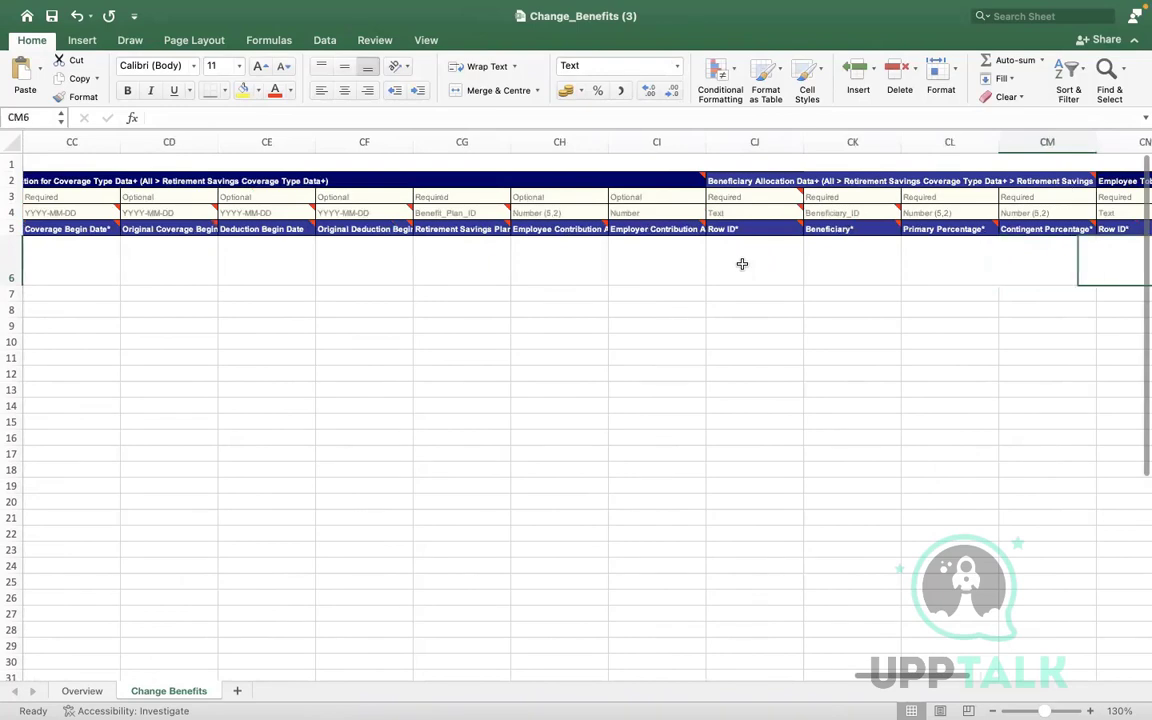
{"action": "key", "text": "Right"}
{"action": "key", "text": "Right"}
{"action": "key", "text": "Right"}
{"action": "key", "text": "Right"}
{"action": "key", "text": "Right"}
{"action": "key", "text": "Right"}
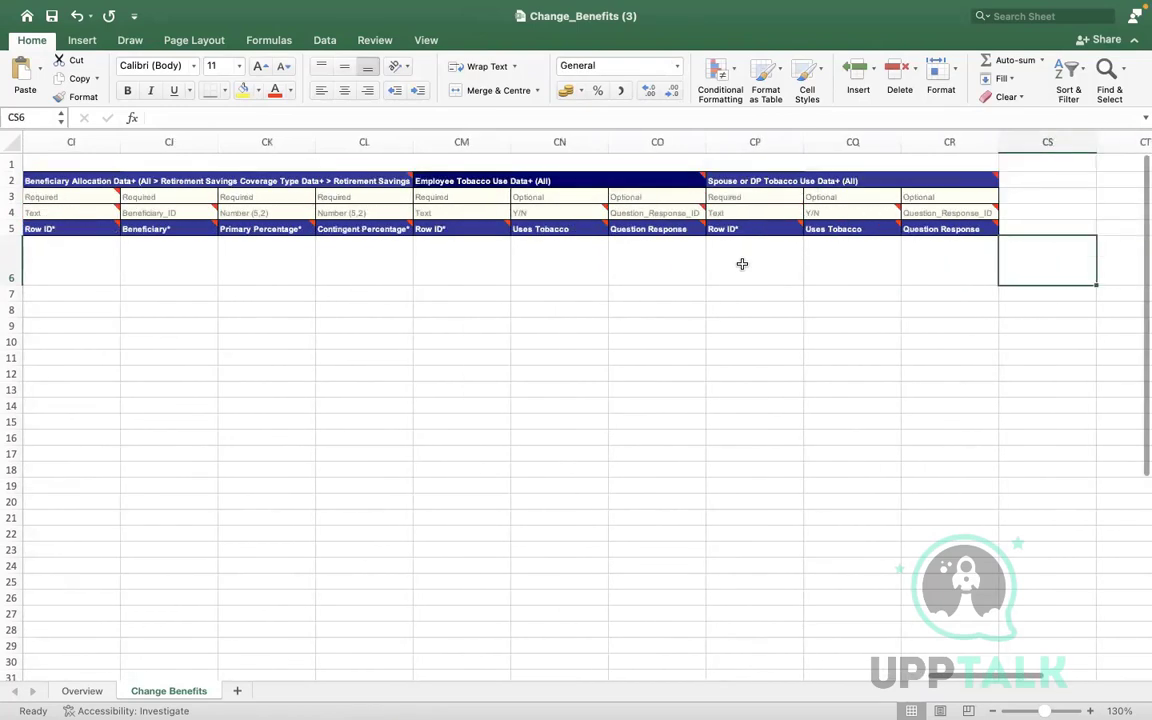
{"action": "key", "text": "Left"}
{"action": "key", "text": "Left"}
{"action": "key", "text": "Left"}
{"action": "key", "text": "Left"}
{"action": "key", "text": "Left"}
{"action": "key", "text": "Left"}
{"action": "key", "text": "Left"}
{"action": "key", "text": "Left"}
{"action": "key", "text": "Left"}
{"action": "key", "text": "Left"}
{"action": "key", "text": "Left"}
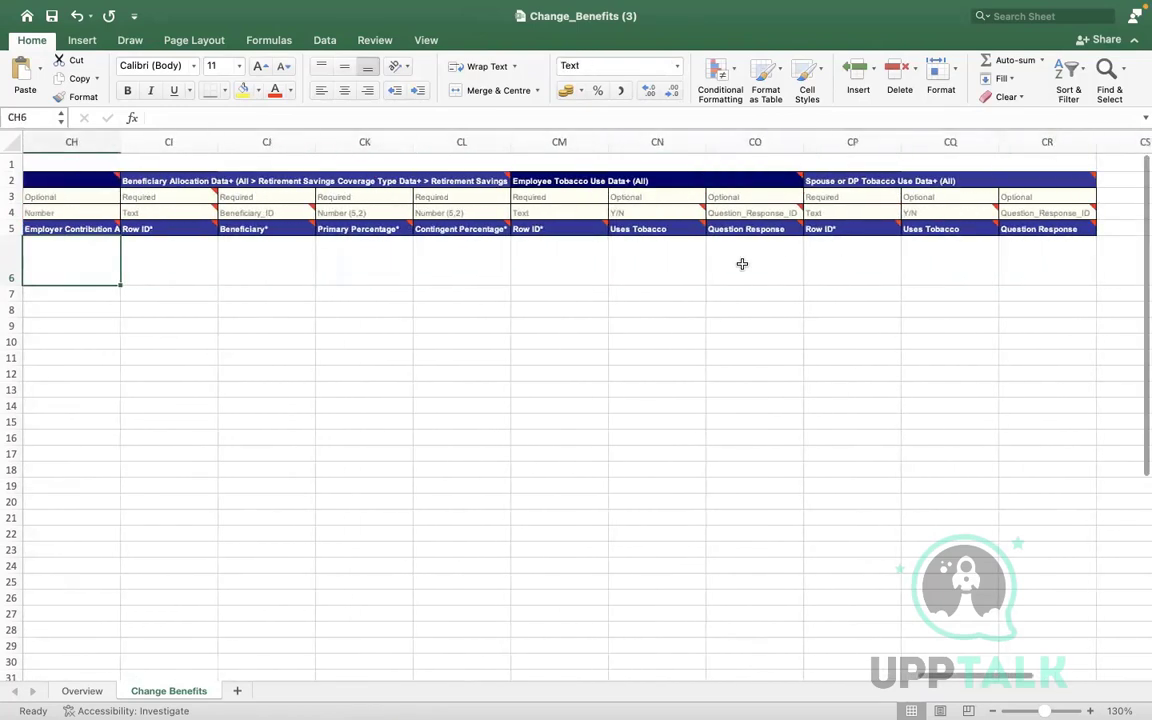
{"action": "key", "text": "super+f"}
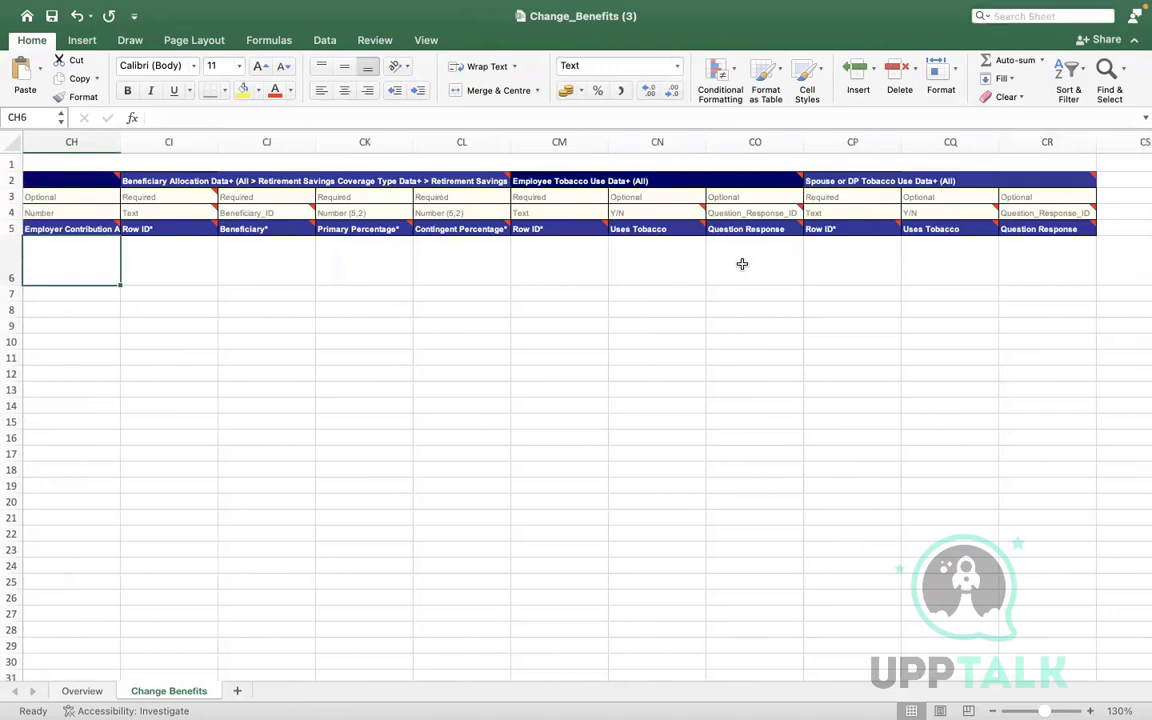
{"action": "type", "text": "ADDTION"}
Search the sheet for ADDITIONAL, fixing the spelling after a not-found result
{"action": "key", "text": "Return"}
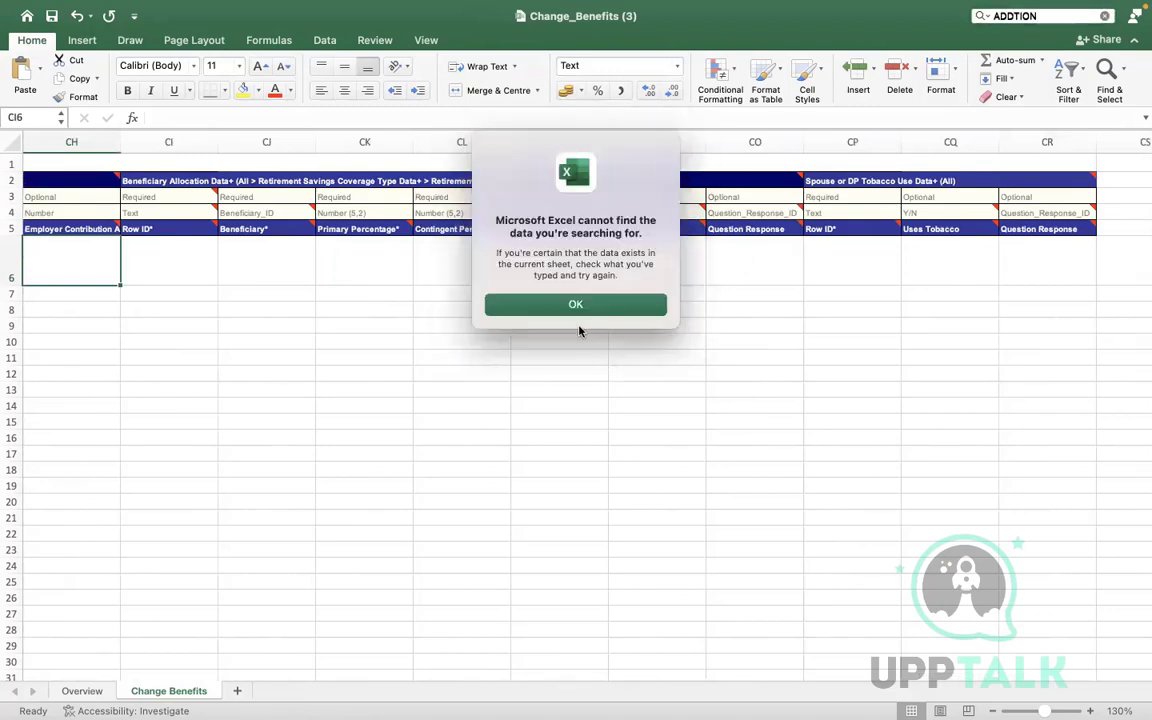
{"action": "left_click", "coordinate": [575, 304]}
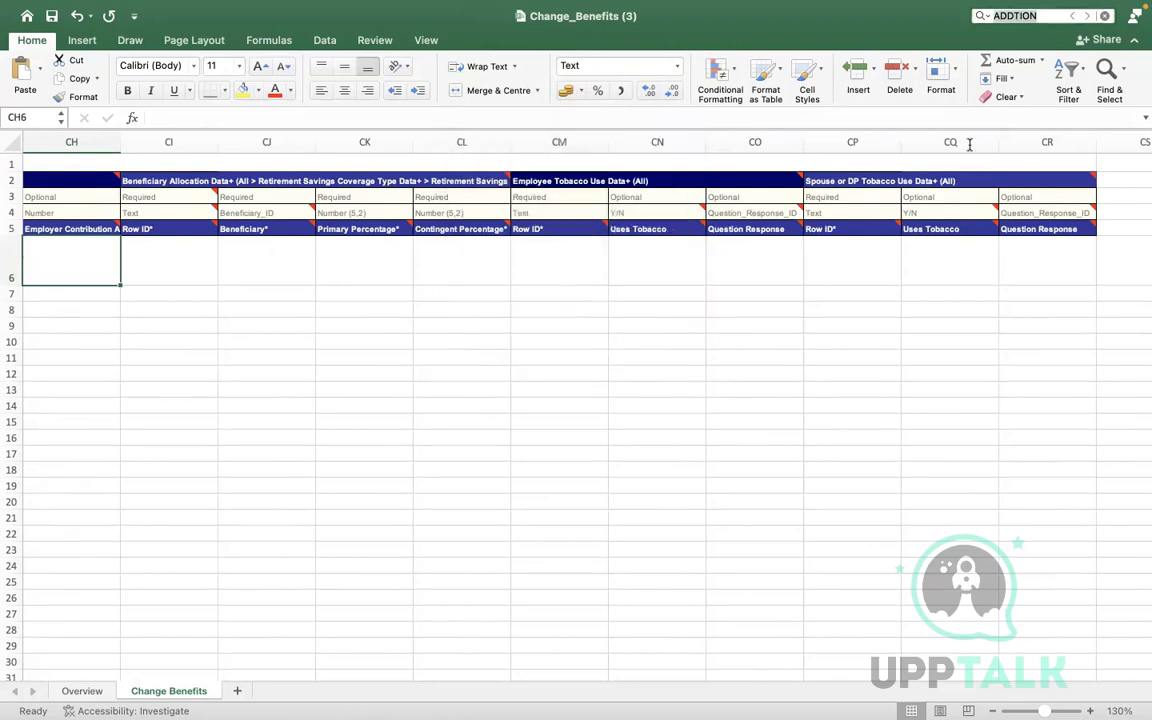
{"action": "left_click", "coordinate": [1045, 16]}
{"action": "key", "text": "Return"}
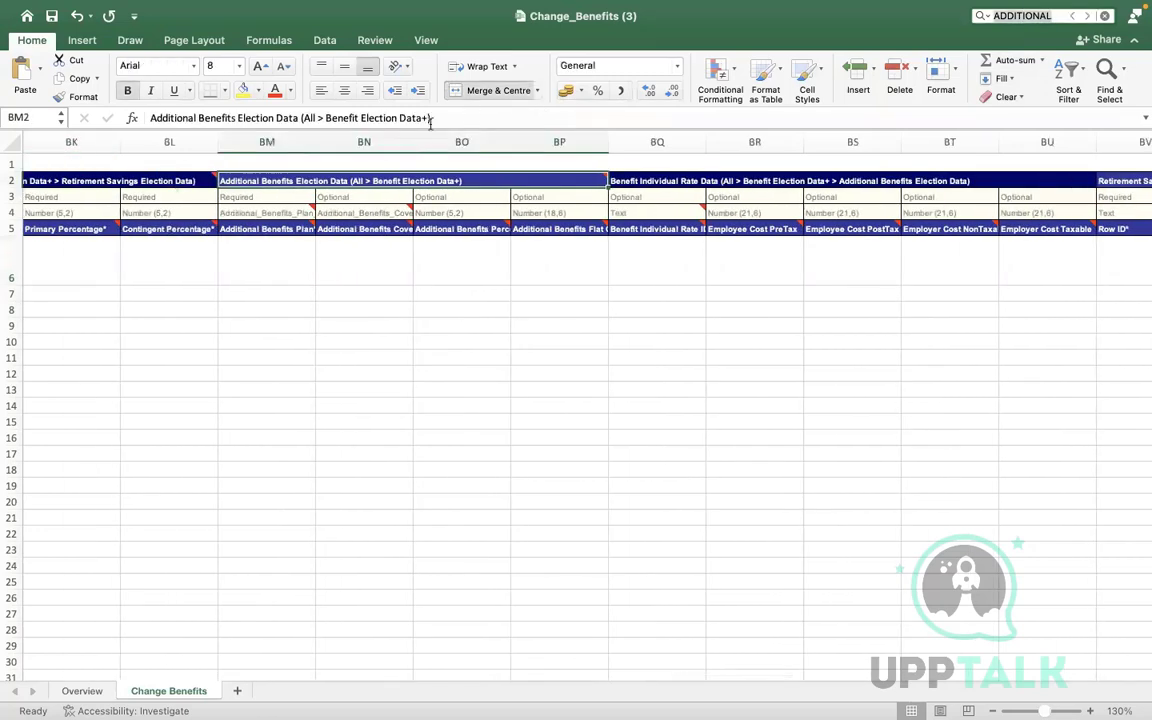
Inspect cell BM6 and the BM4 header comment, then return to Workday's integration page
{"action": "left_click", "coordinate": [263, 257]}
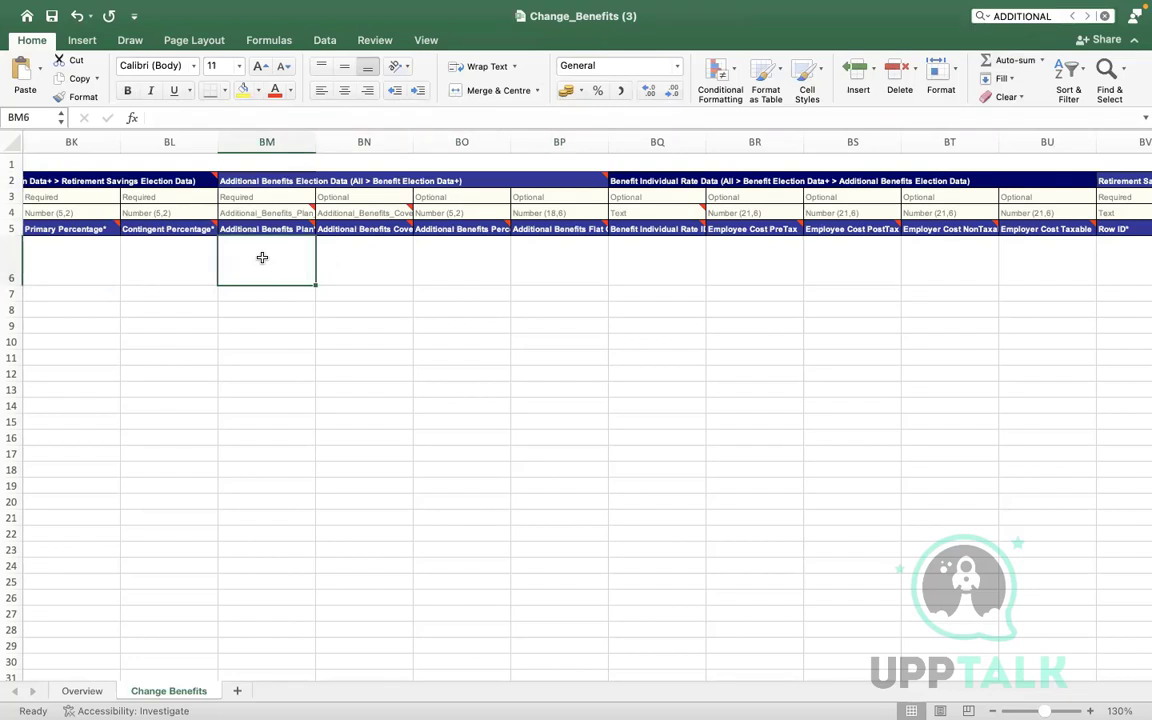
{"action": "key", "text": "Left"}
{"action": "key", "text": "Left"}
{"action": "key", "text": "Left"}
{"action": "key", "text": "Left"}
{"action": "key", "text": "Left"}
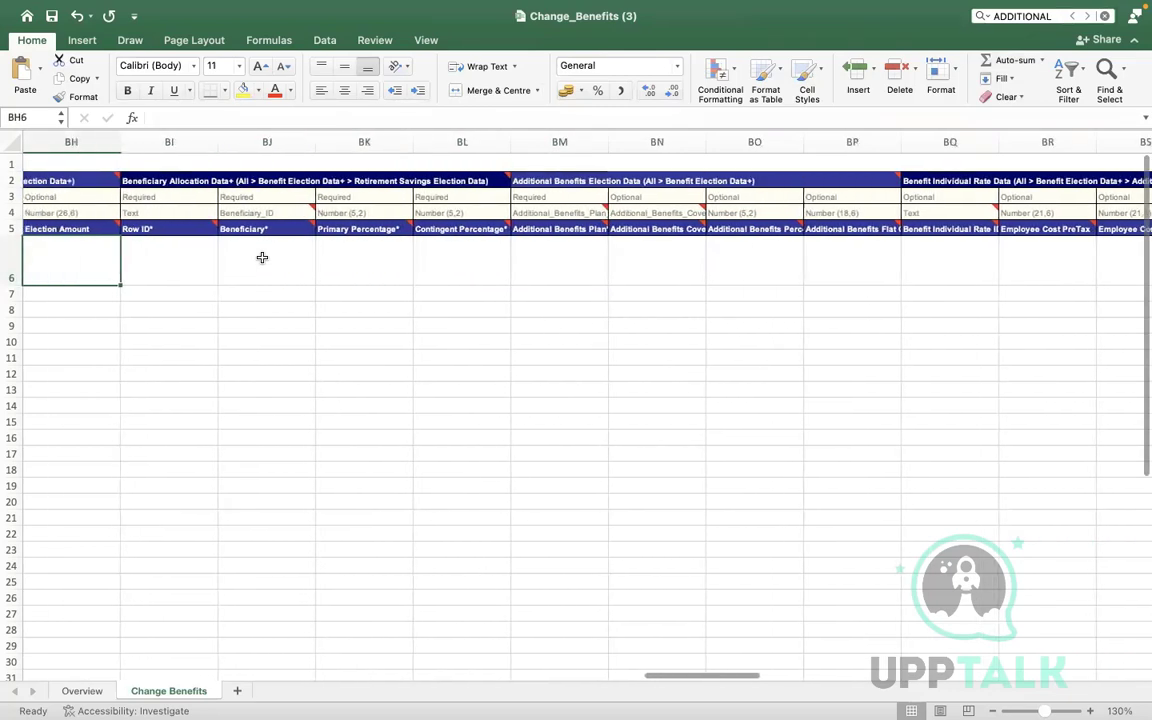
{"action": "key", "text": "Right"}
{"action": "key", "text": "Right"}
{"action": "key", "text": "Right"}
{"action": "key", "text": "Right"}
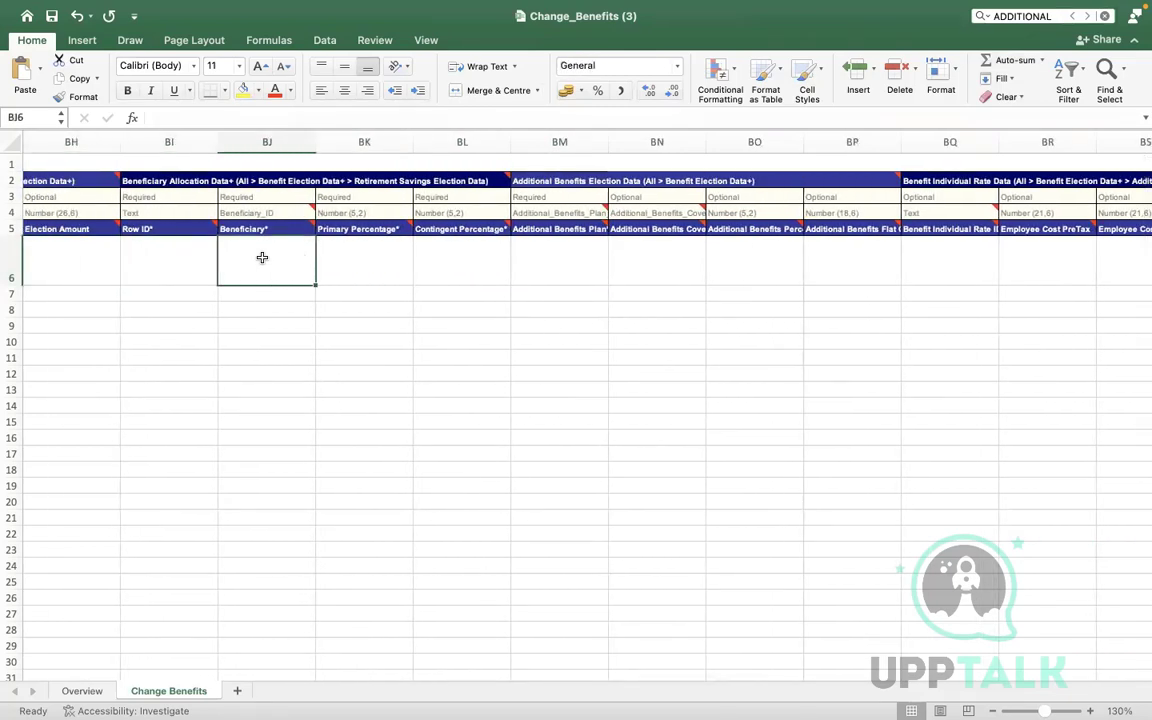
{"action": "key", "text": "Right"}
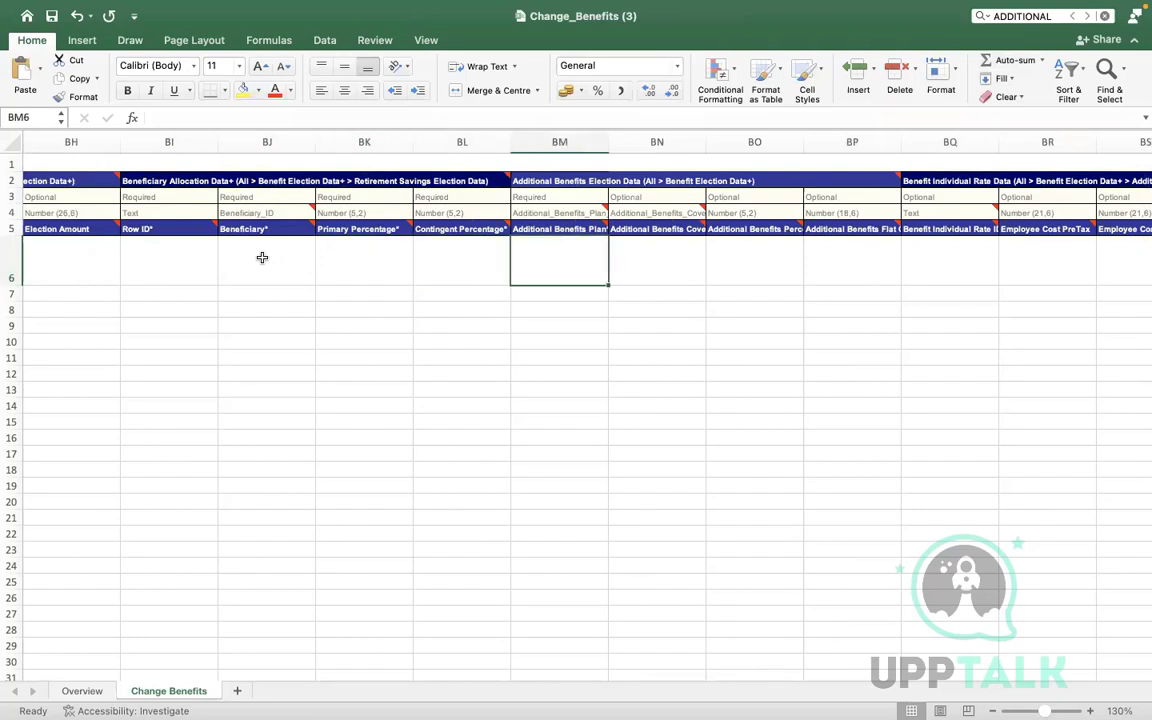
{"action": "left_click", "coordinate": [545, 208]}
{"action": "left_click", "coordinate": [551, 262]}
{"action": "key", "text": "ctrl+Right"}
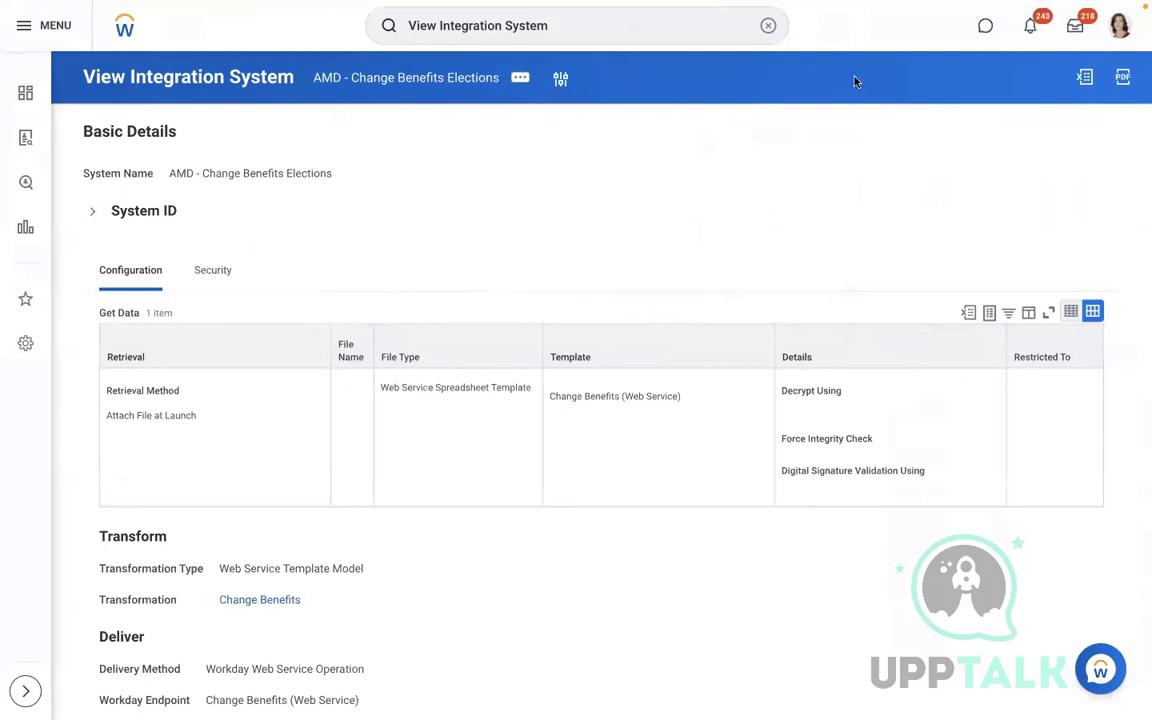
View the Commuter Spending - SHPS Transit Account benefit plan through View Benefit Plan, searching COMM
{"action": "left_click", "coordinate": [769, 27]}
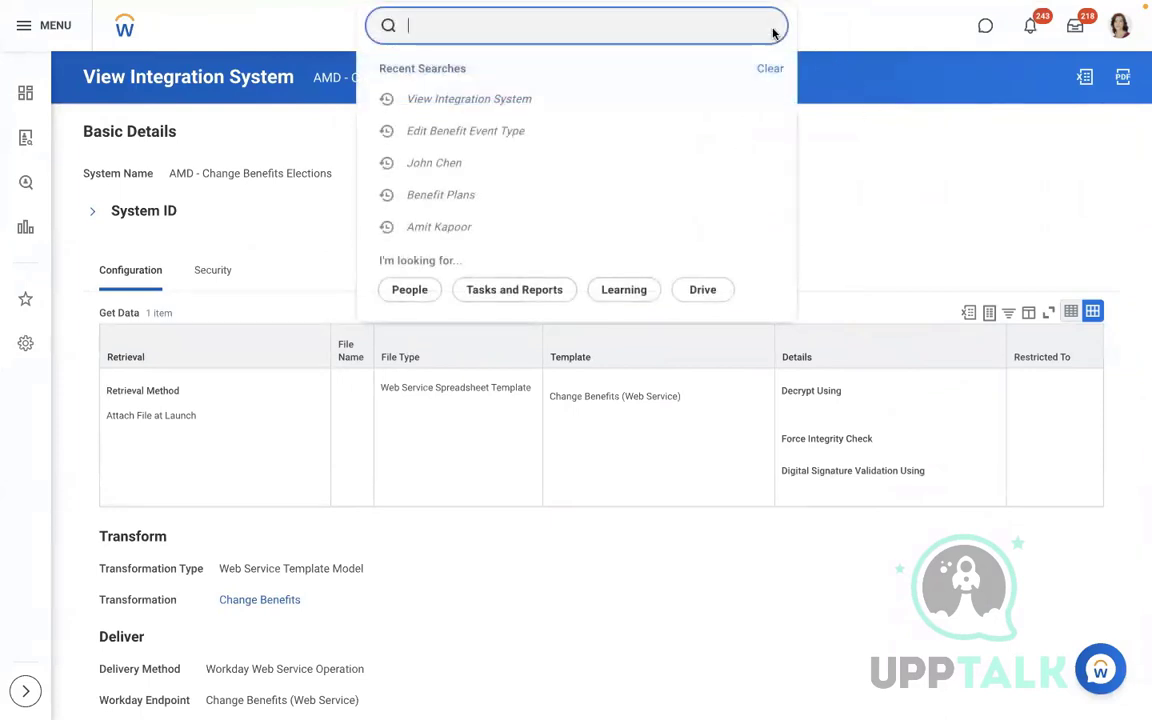
{"action": "type", "text": "VIEW "}
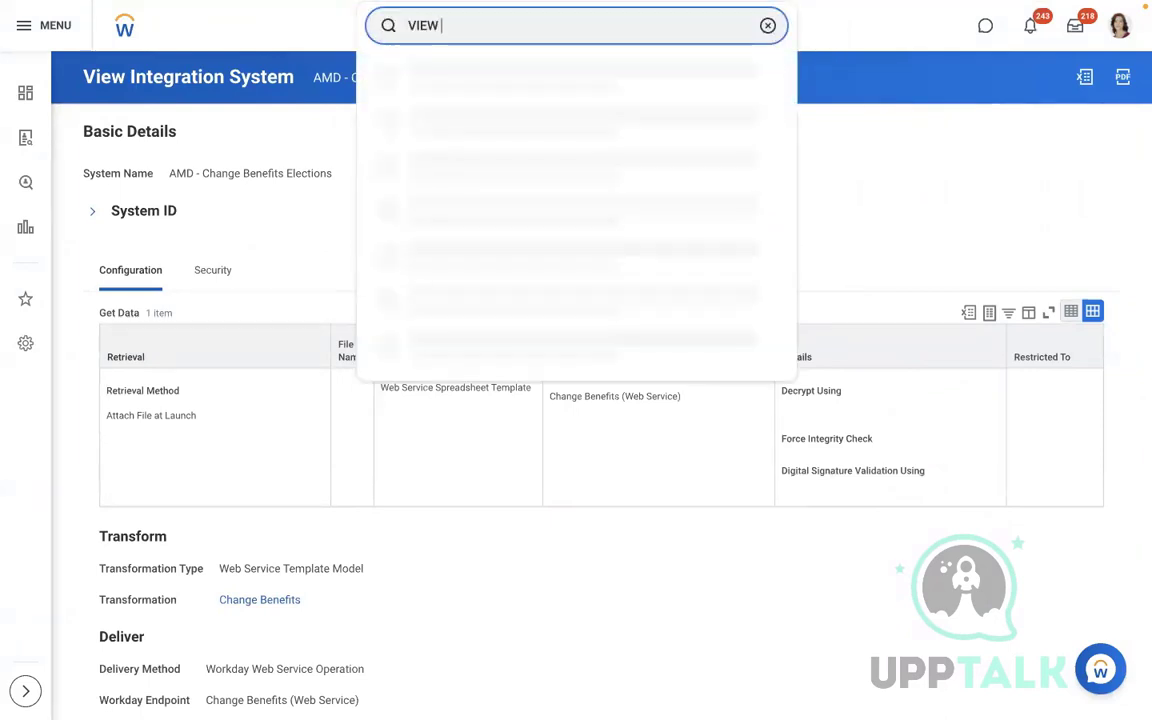
{"action": "type", "text": "BEN PLAN"}
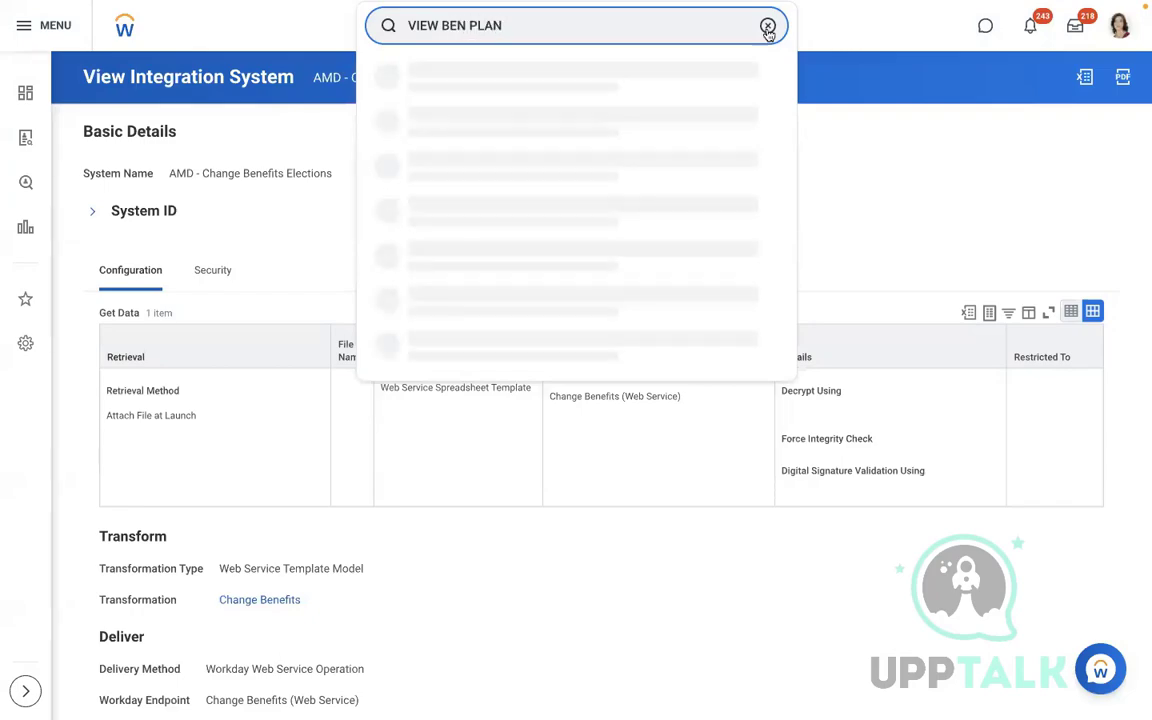
{"action": "left_click", "coordinate": [481, 90]}
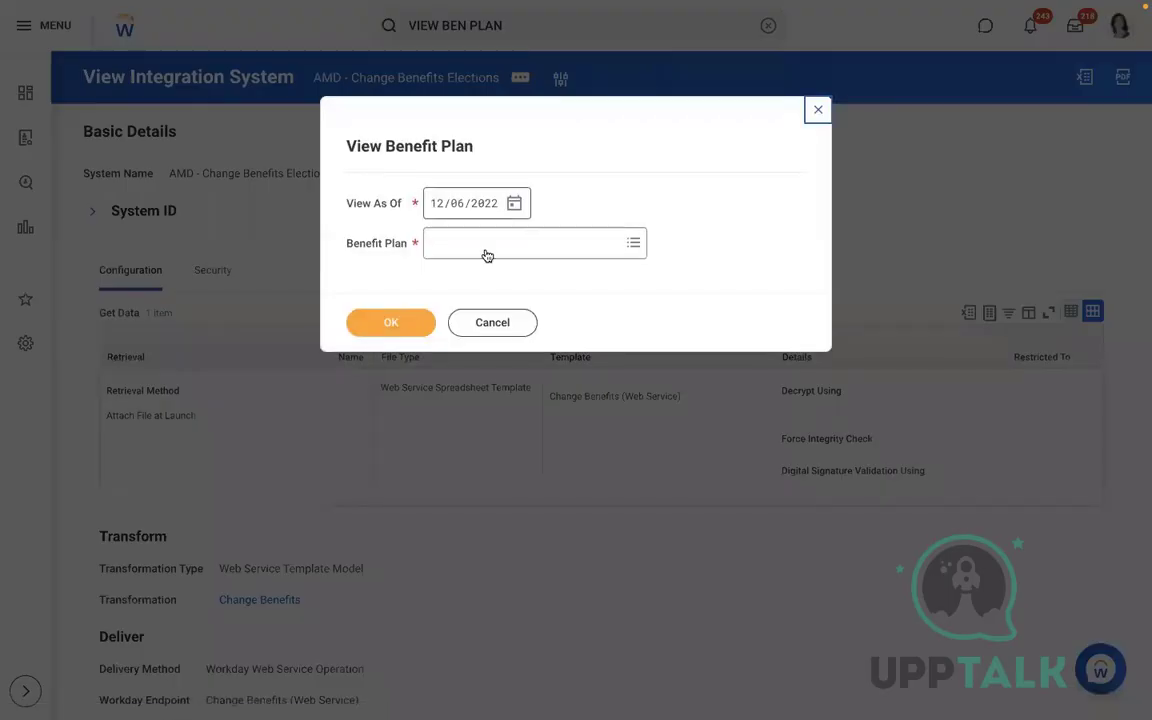
{"action": "left_click", "coordinate": [484, 248]}
{"action": "type", "text": "COMM"}
{"action": "key", "text": "Return"}
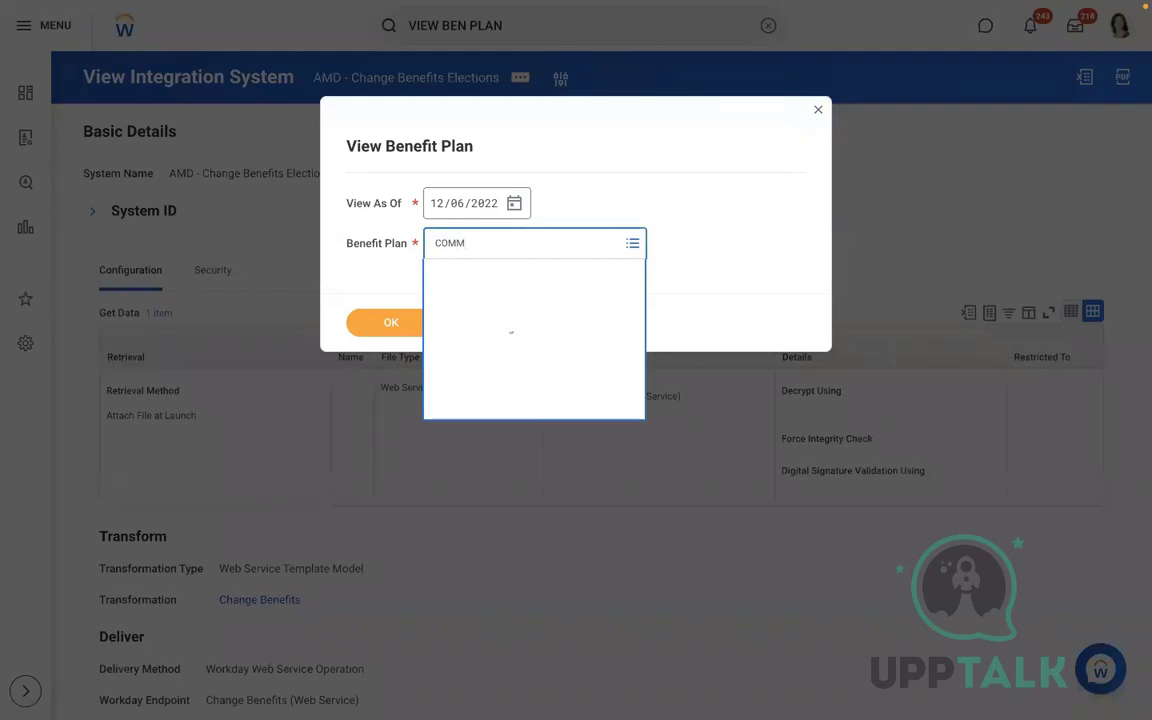
{"action": "left_click", "coordinate": [516, 458]}
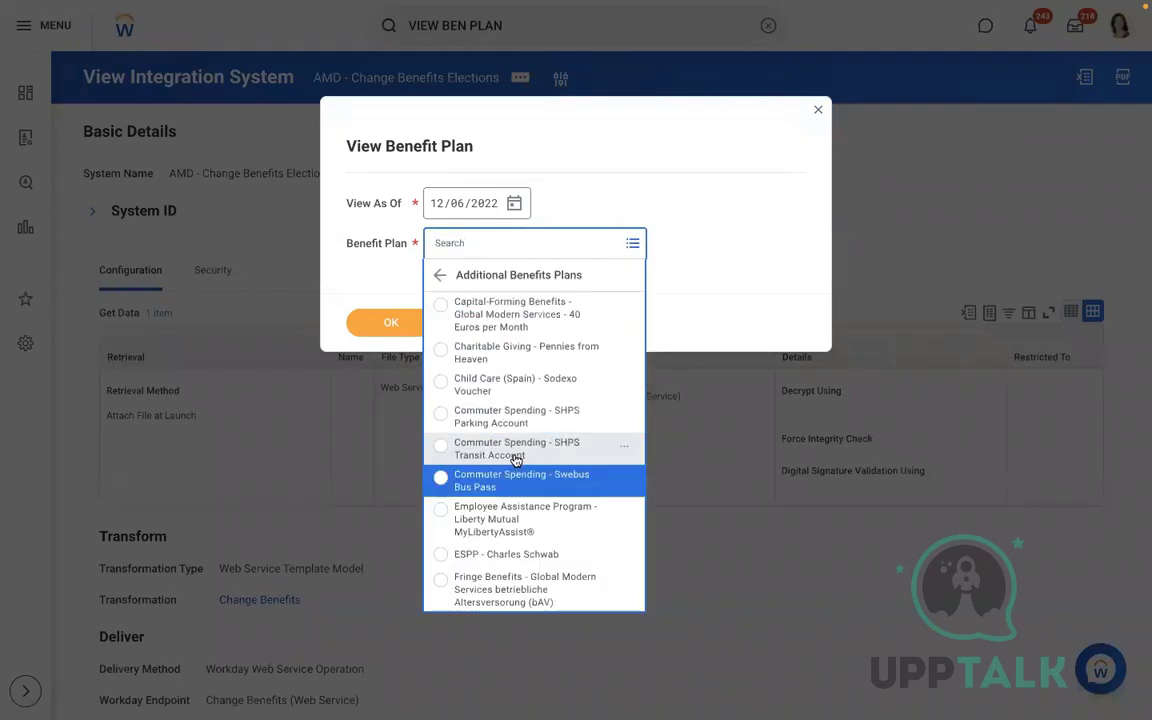
{"action": "key", "text": "Up"}
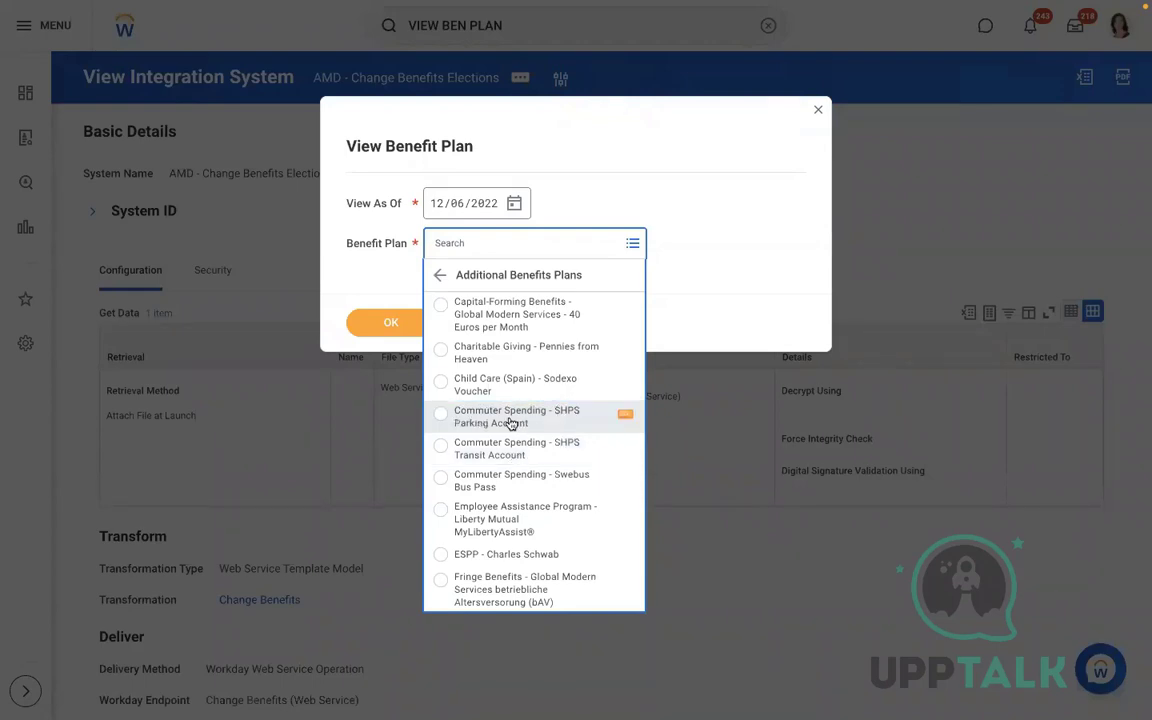
{"action": "left_click", "coordinate": [499, 450]}
{"action": "left_click", "coordinate": [407, 338]}
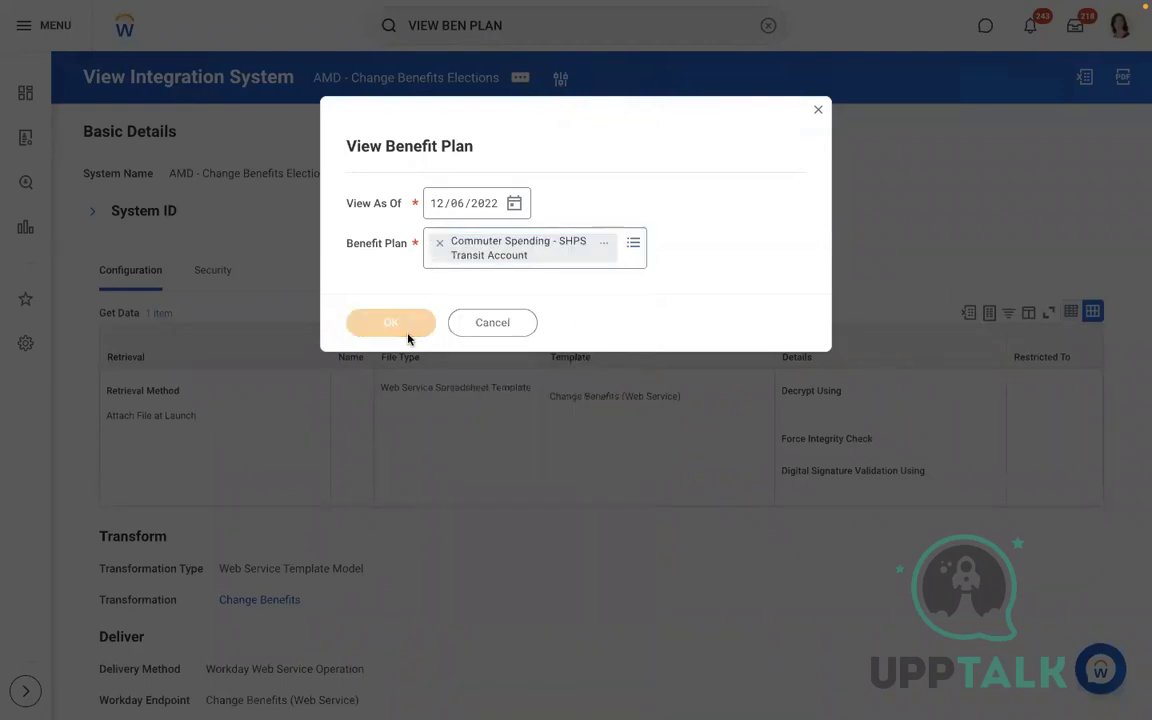
{"action": "left_click", "coordinate": [530, 79]}
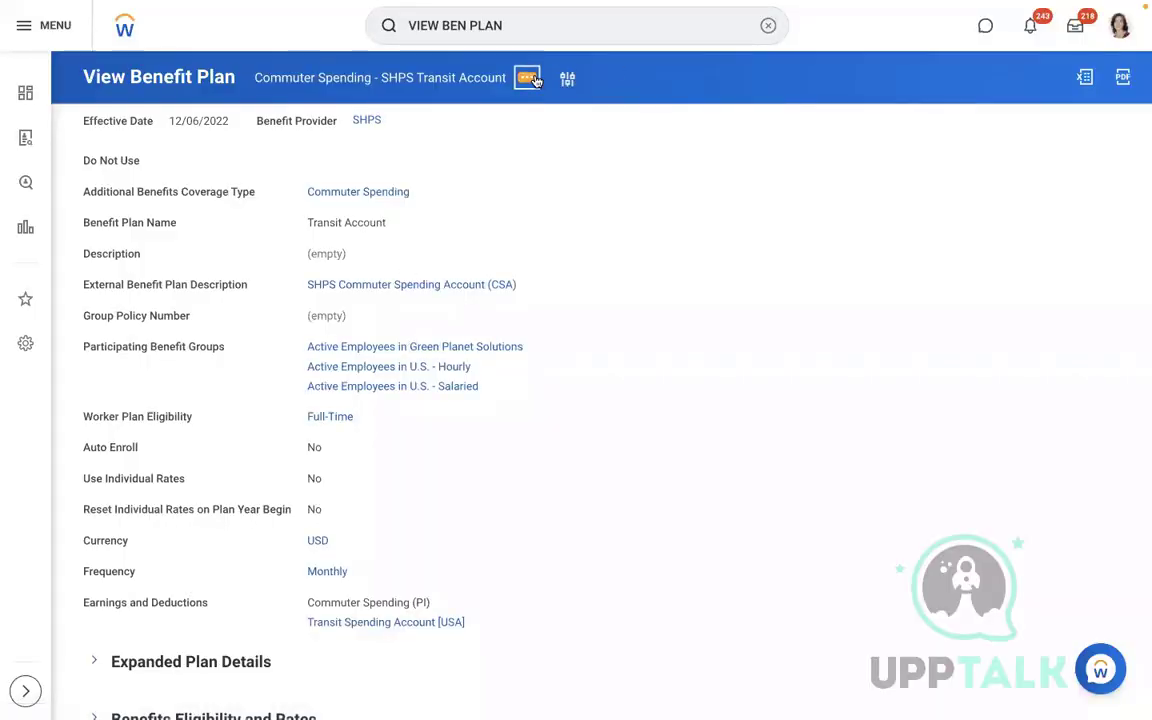
Copy the plan's Additional_Benefits_Plan_ID, Commuter_Spending_SHPS_Transit_Account, from its Integration IDs page
{"action": "mouse_move", "coordinate": [579, 277]}
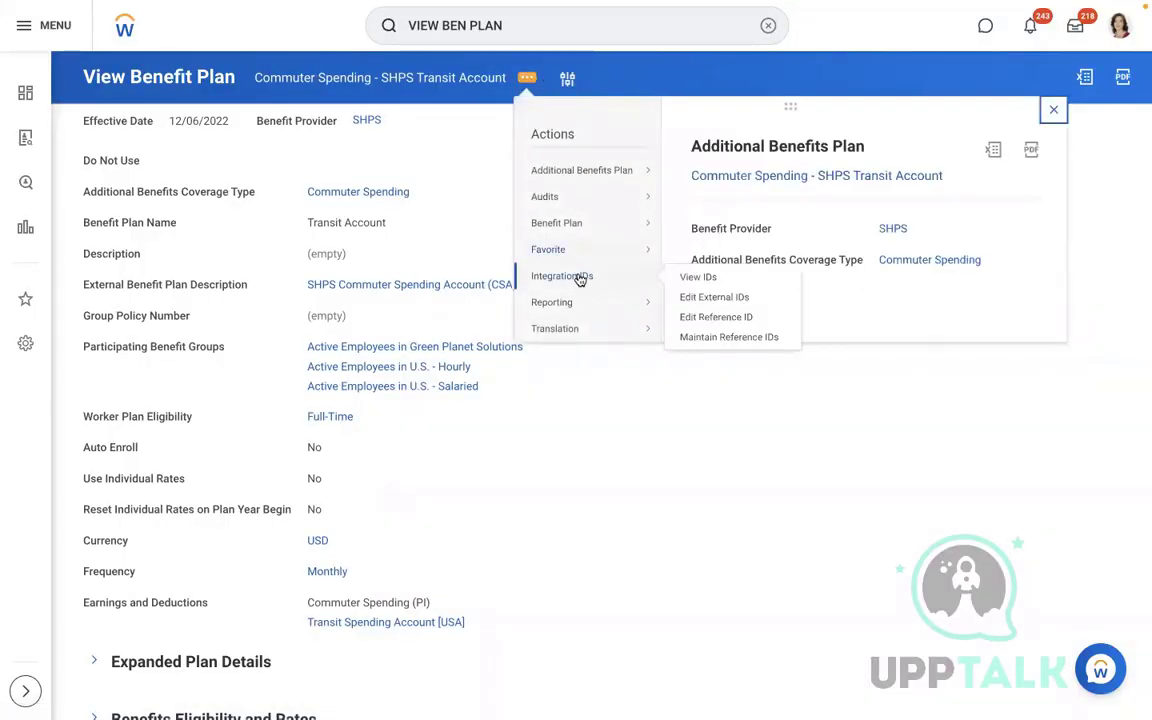
{"action": "left_click", "coordinate": [712, 277]}
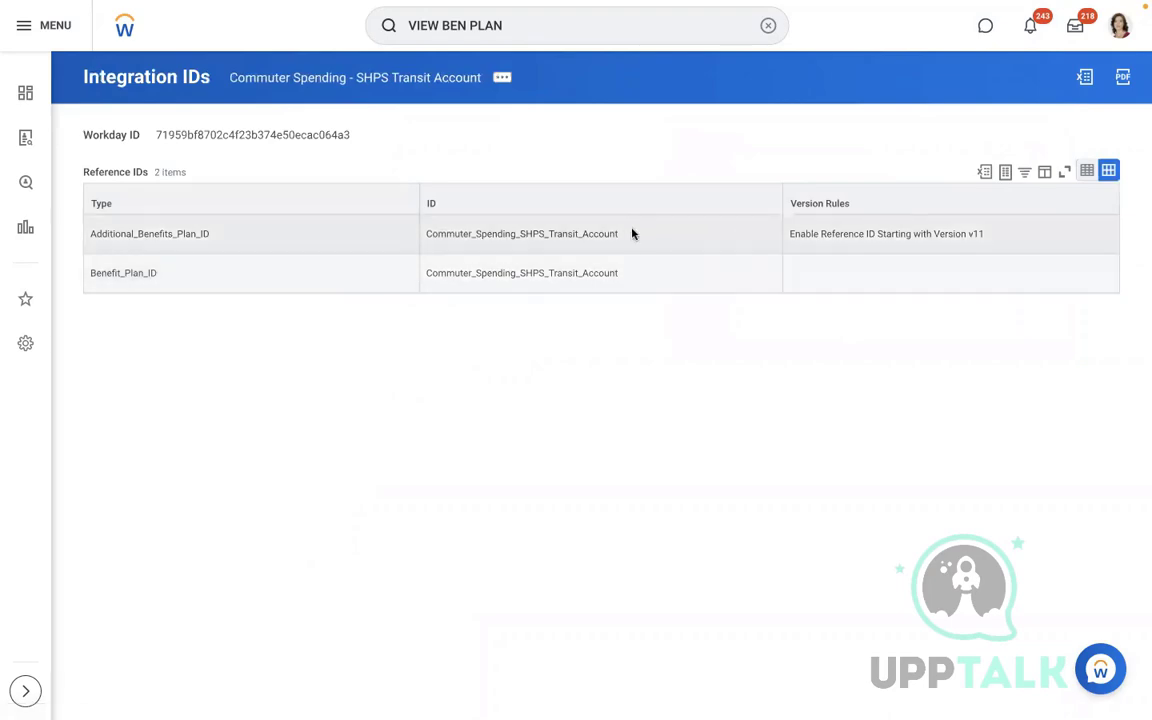
{"action": "left_click_drag", "start_coordinate": [620, 236], "coordinate": [431, 231]}
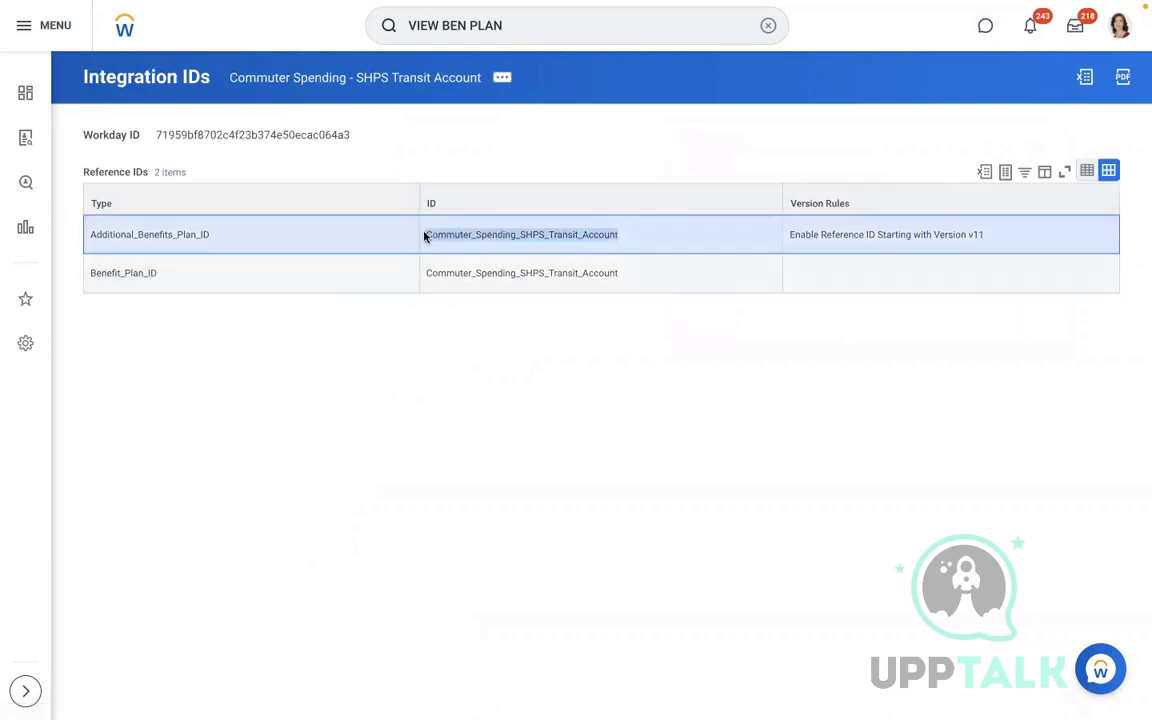
{"action": "key", "text": "ctrl+Left"}
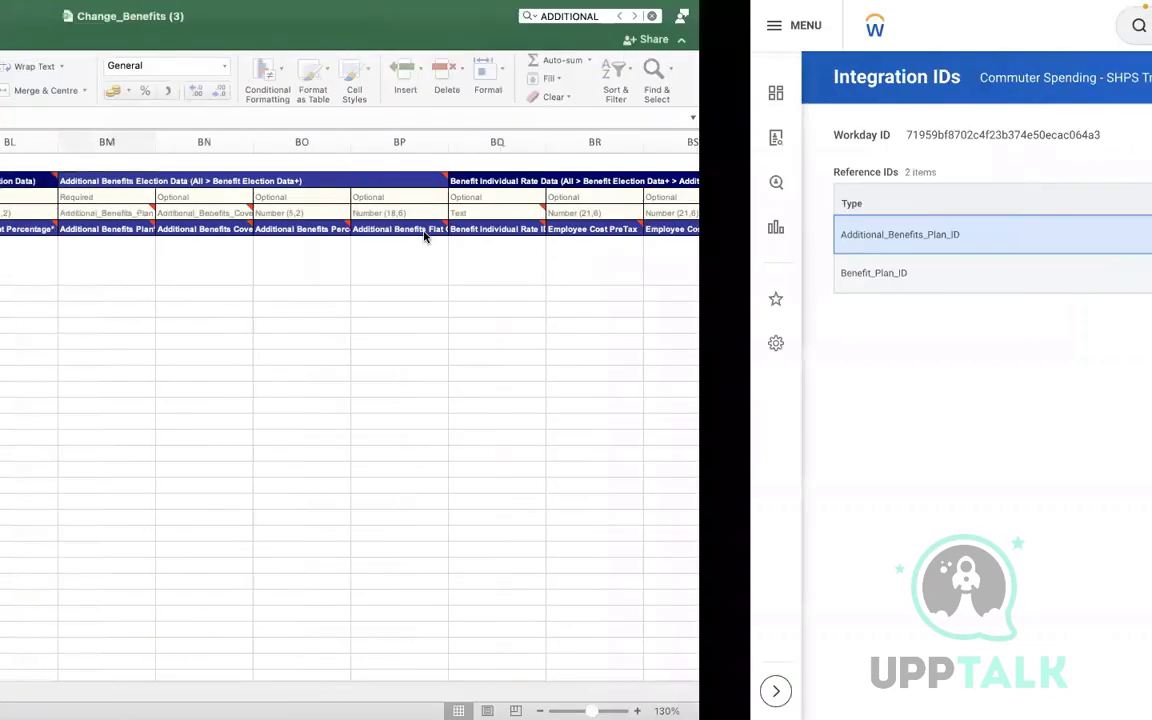
{"action": "key", "text": "ctrl+Right"}
{"action": "key", "text": "ctrl+Right"}
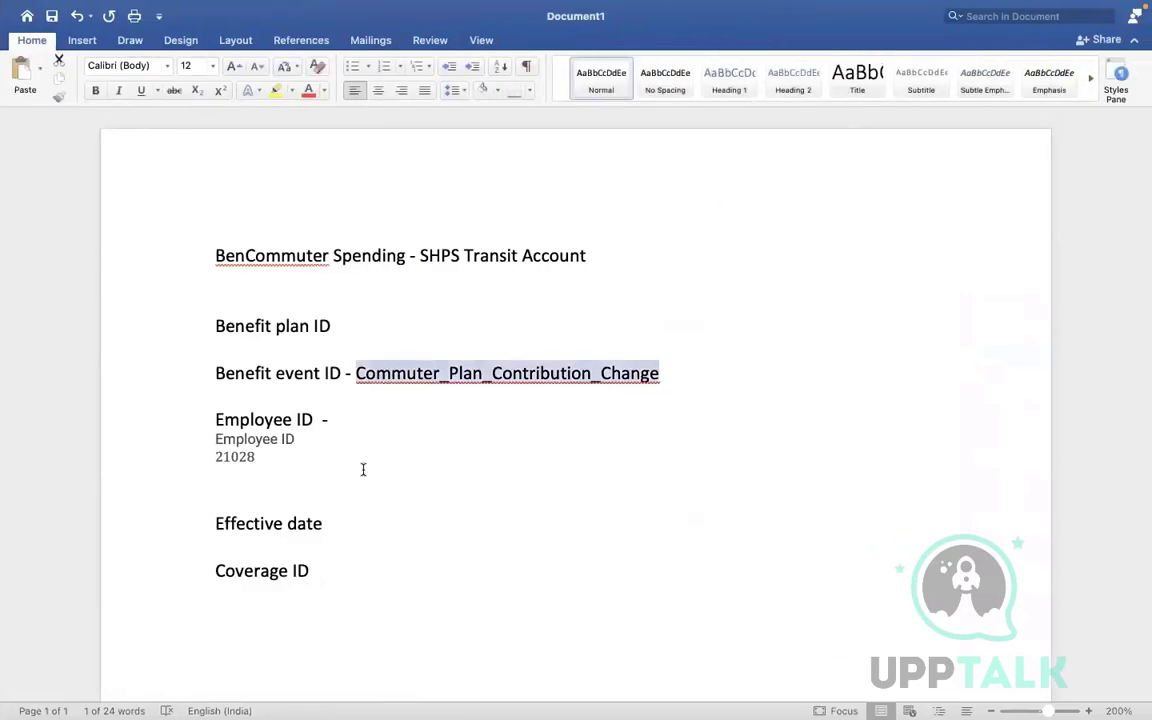
Paste Commuter_Spending_SHPS_Transit_Account after 'Benefit plan ID -' with destination formatting, then copy it
{"action": "left_click", "coordinate": [344, 326]}
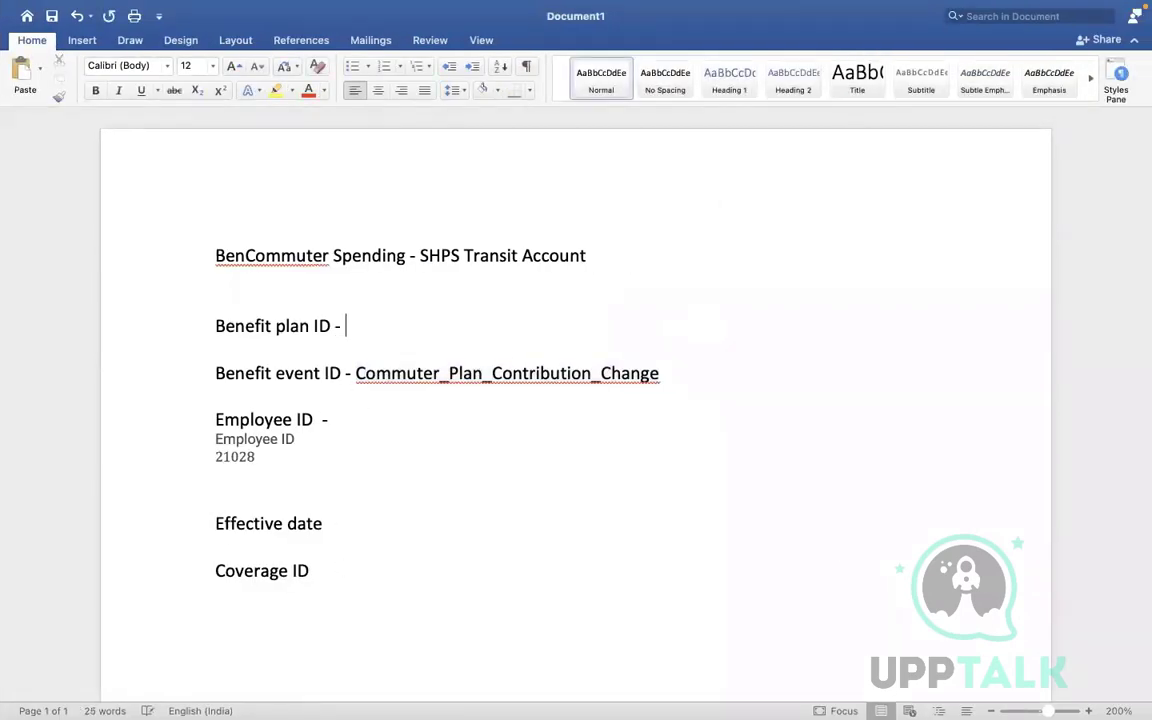
{"action": "type", "text": "Commuter_Spending_SHPS_Transit_Account"}
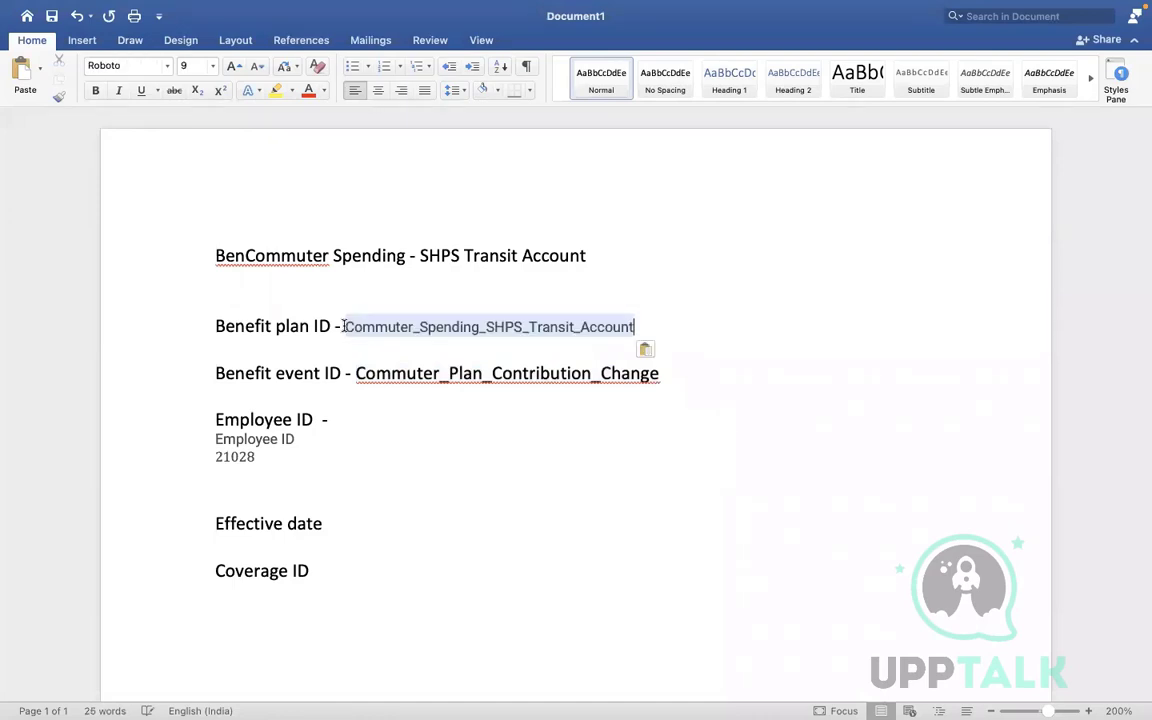
{"action": "left_click", "coordinate": [647, 349]}
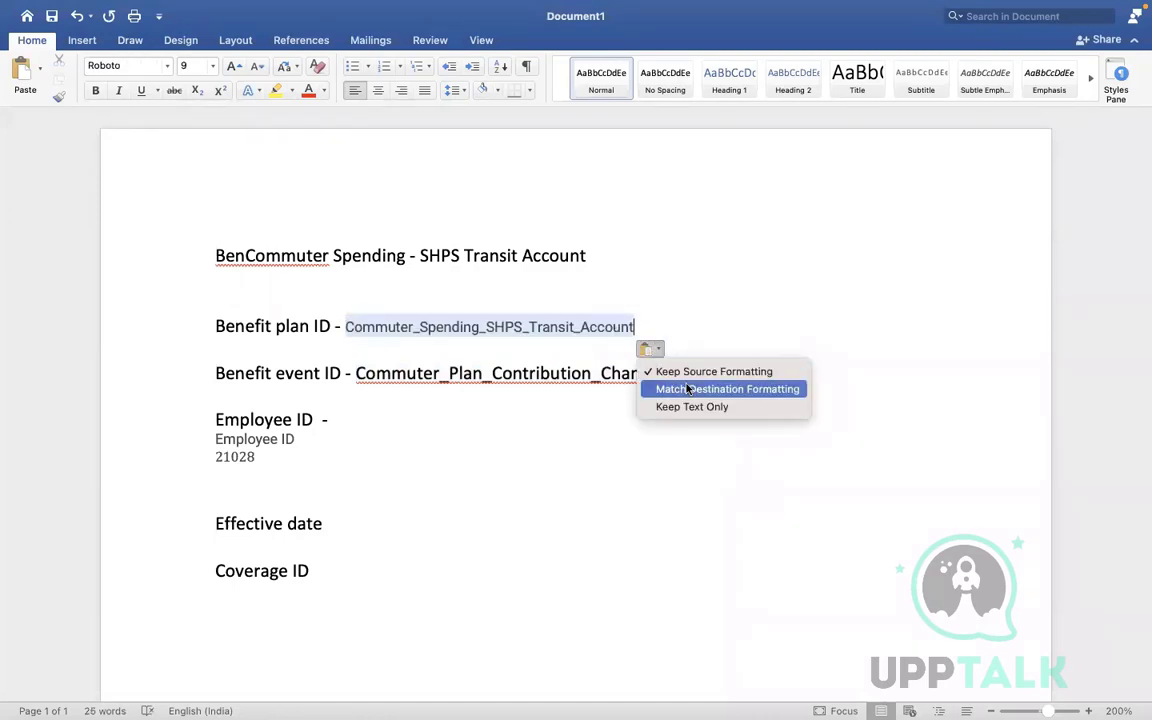
{"action": "left_click", "coordinate": [688, 389]}
{"action": "left_click_drag", "start_coordinate": [697, 326], "coordinate": [371, 328]}
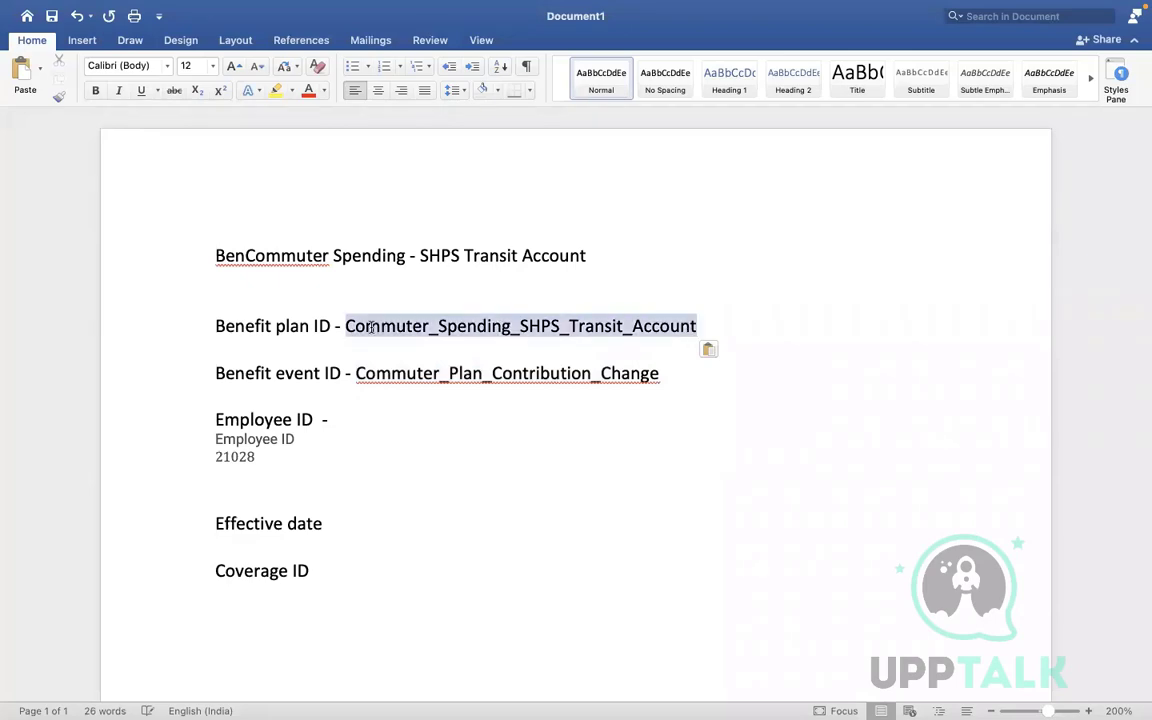
{"action": "key", "text": "super+c"}
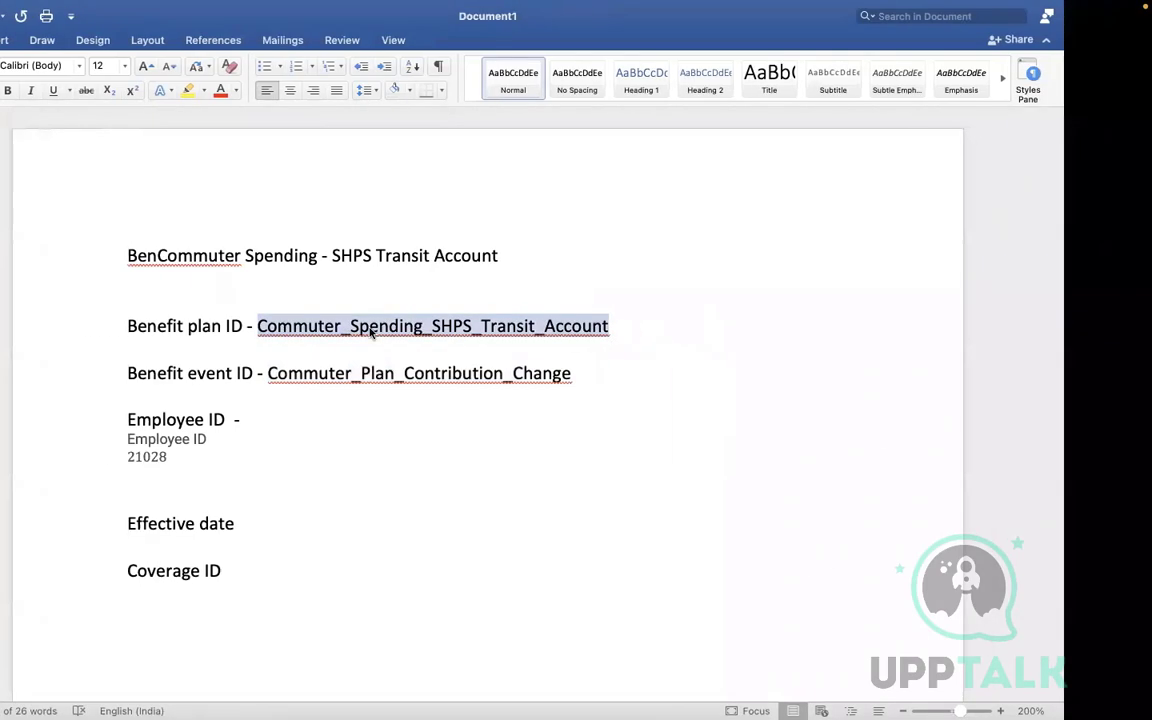
{"action": "key", "text": "ctrl+Left"}
{"action": "key", "text": "ctrl+Left"}
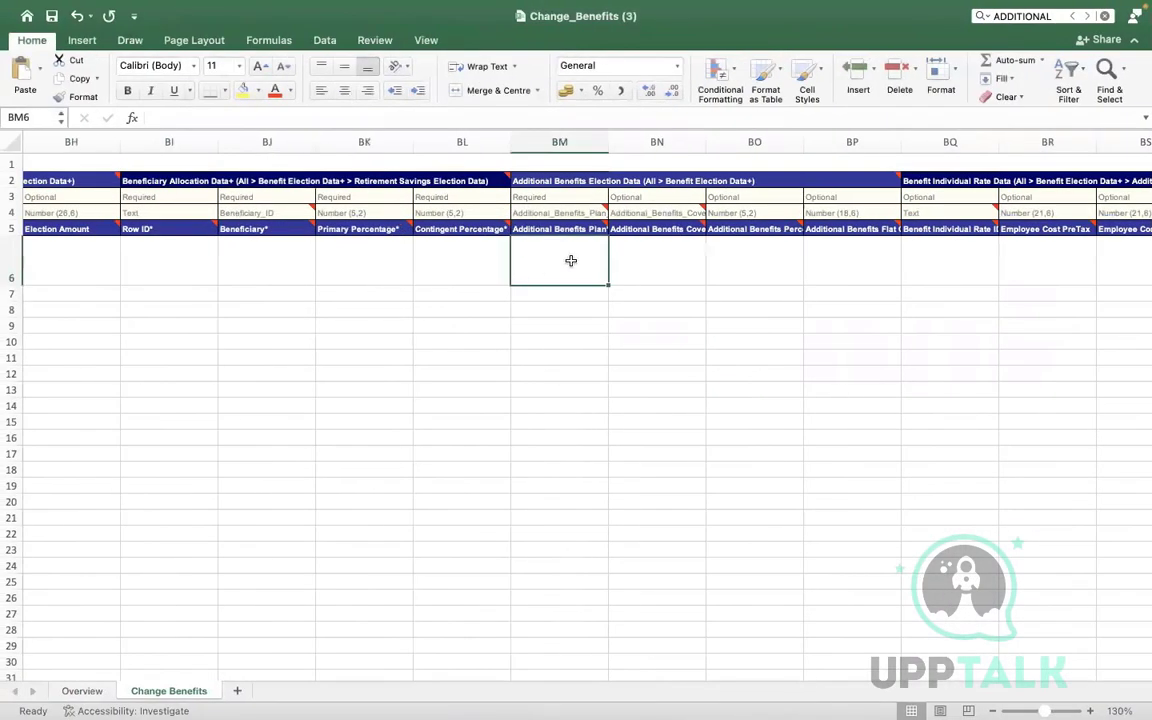
Paste the plan ID into BM6 and widen column BM to fit it
{"action": "double_click", "coordinate": [570, 261]}
{"action": "key", "text": "super+v"}
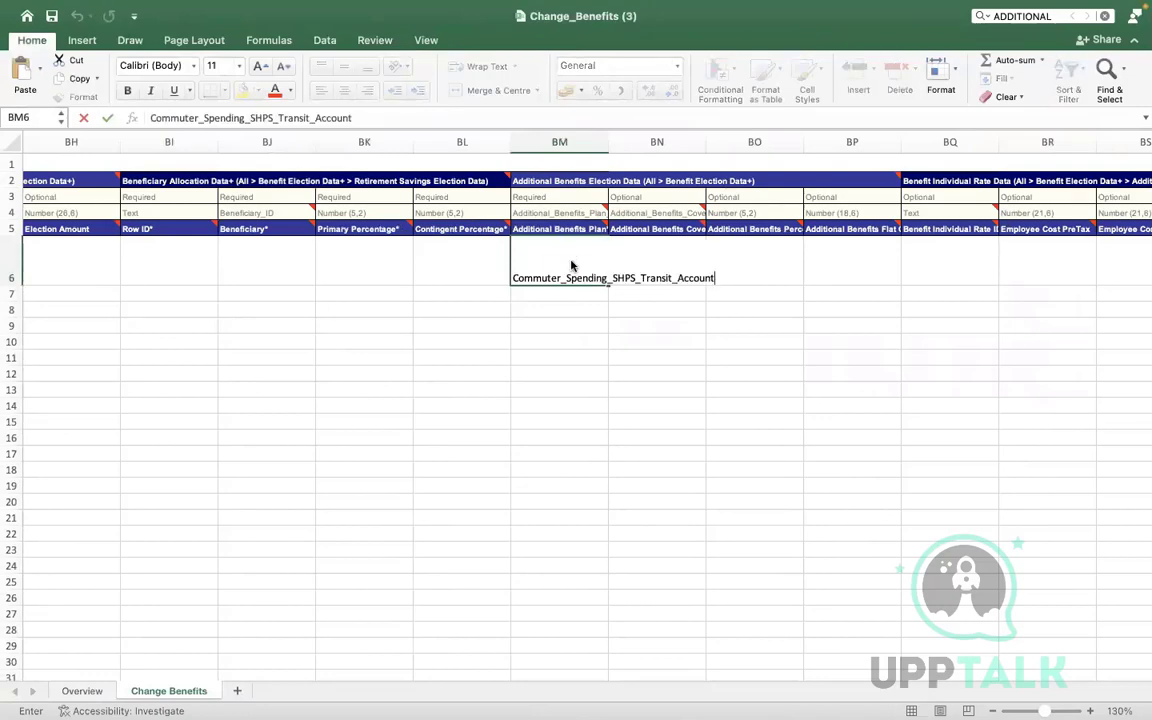
{"action": "left_click_drag", "start_coordinate": [607, 138], "coordinate": [722, 134]}
Check the BN–BP header notes and enter a flat contribution amount of 25 in BP6
{"action": "left_click", "coordinate": [748, 215]}
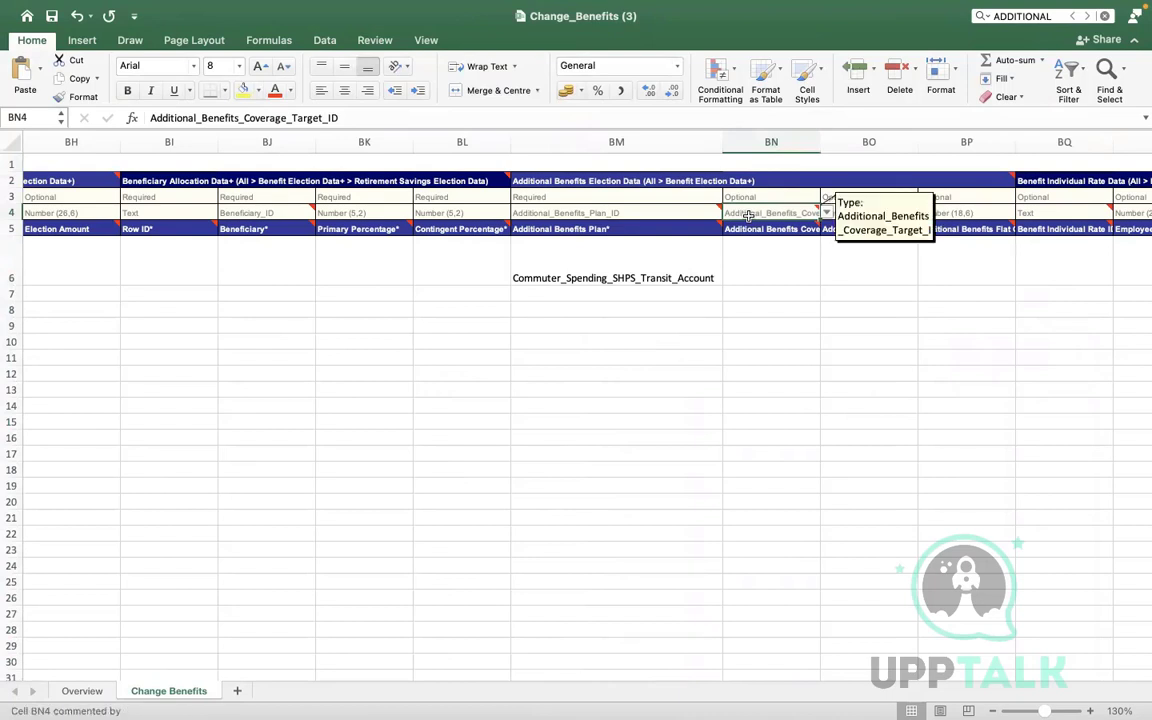
{"action": "left_click", "coordinate": [827, 213]}
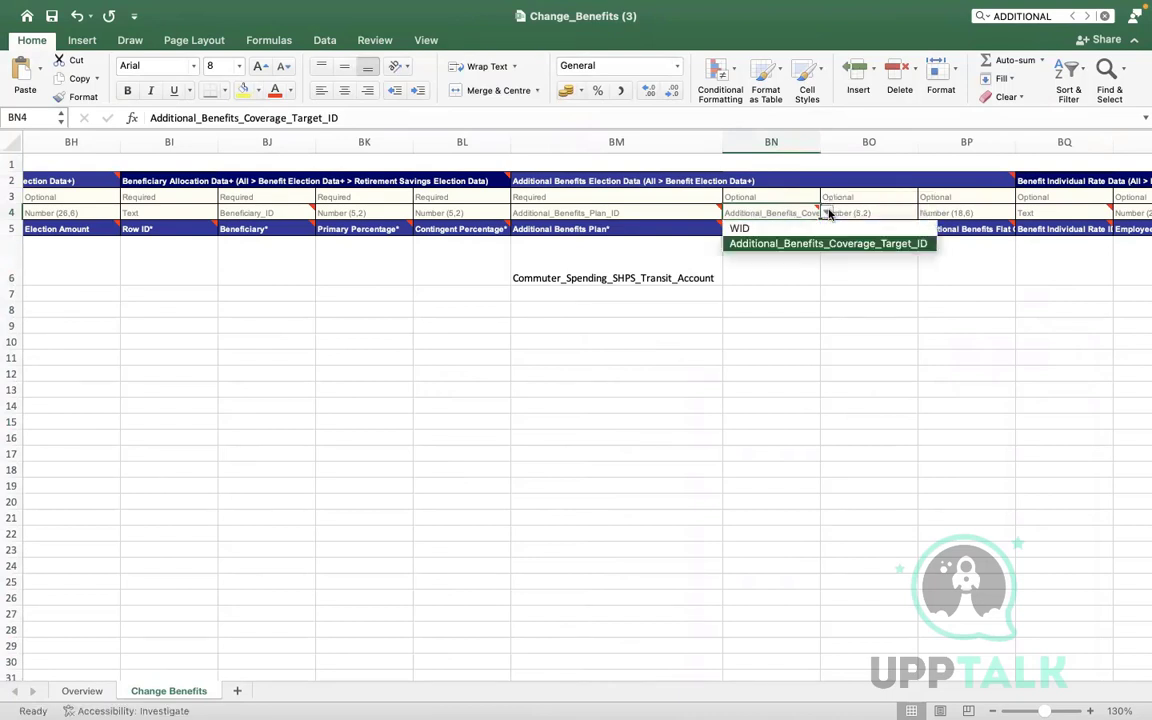
{"action": "key", "text": "Escape"}
{"action": "left_click", "coordinate": [866, 257]}
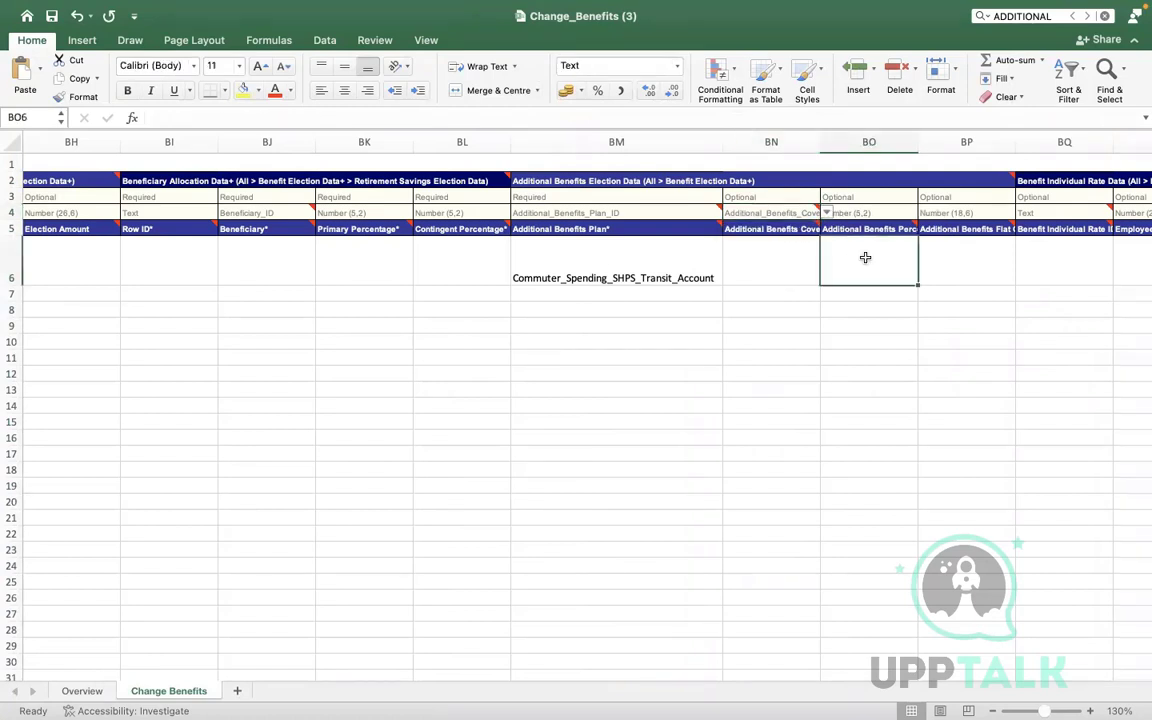
{"action": "mouse_move", "coordinate": [757, 233]}
{"action": "left_click", "coordinate": [878, 226]}
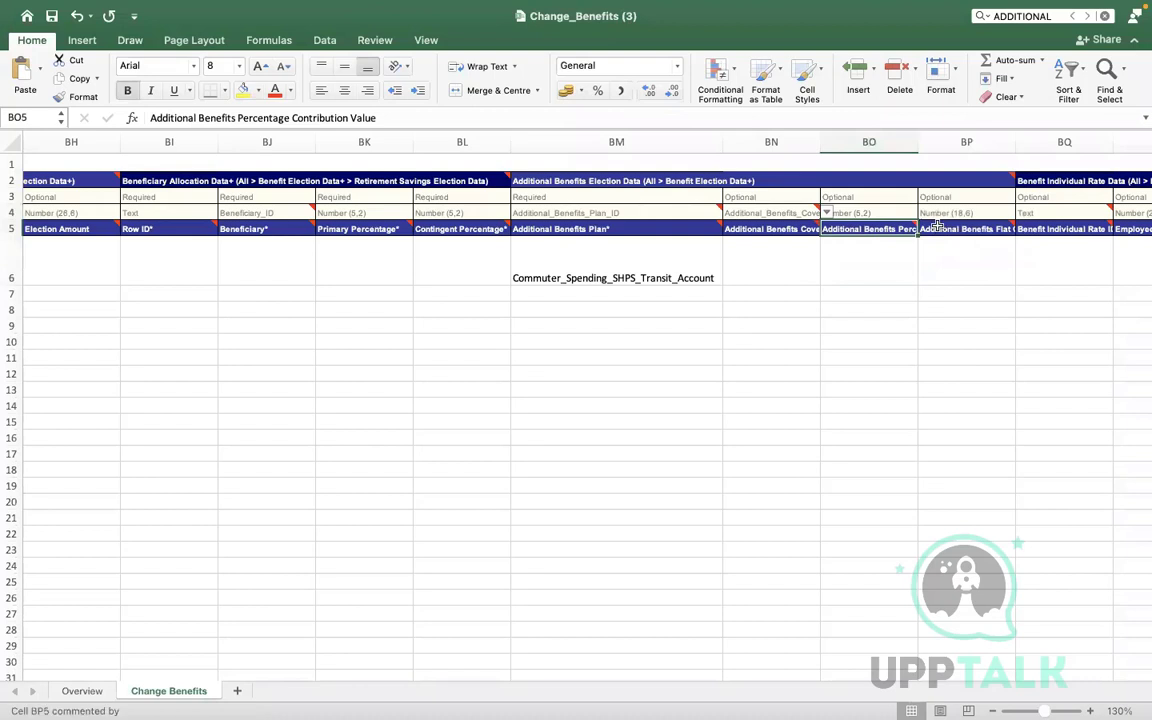
{"action": "left_click", "coordinate": [935, 229]}
{"action": "left_click", "coordinate": [939, 253]}
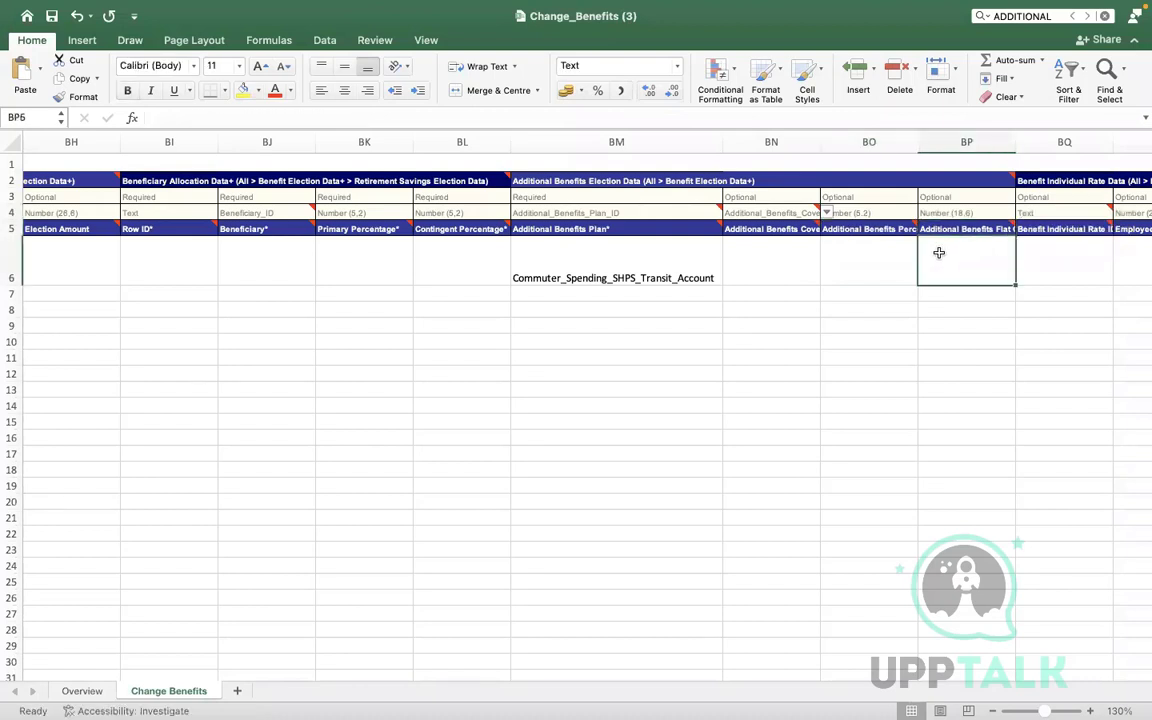
{"action": "type", "text": "25"}
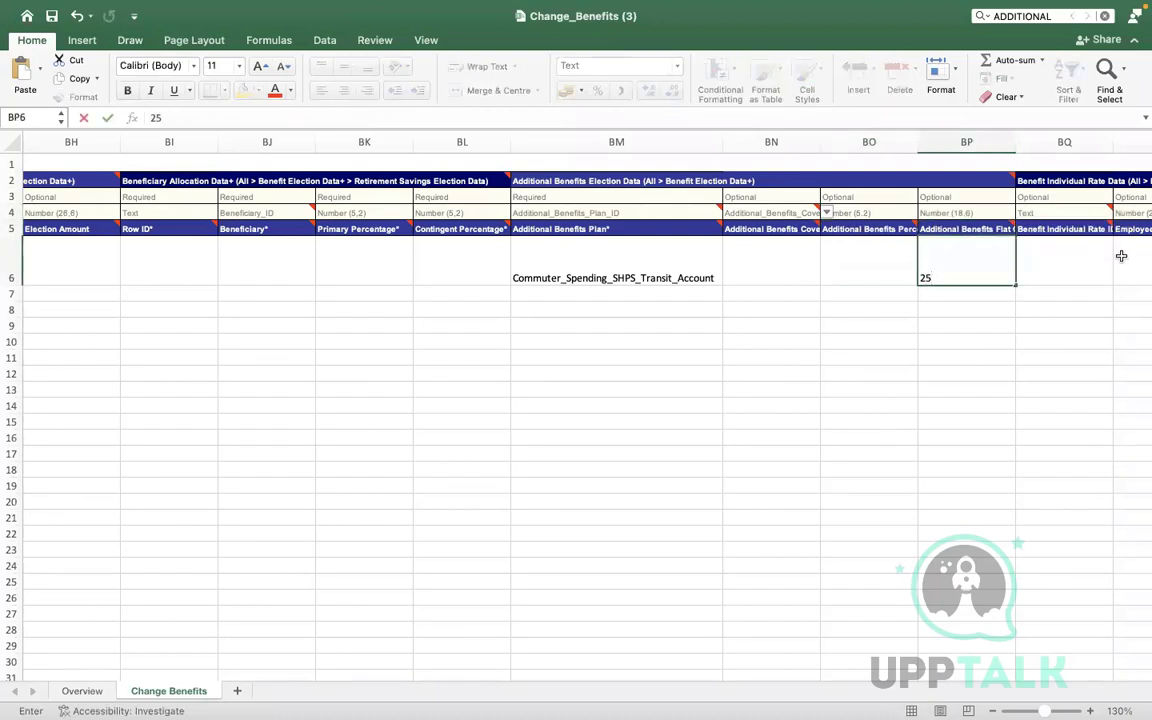
{"action": "left_click", "coordinate": [874, 340]}
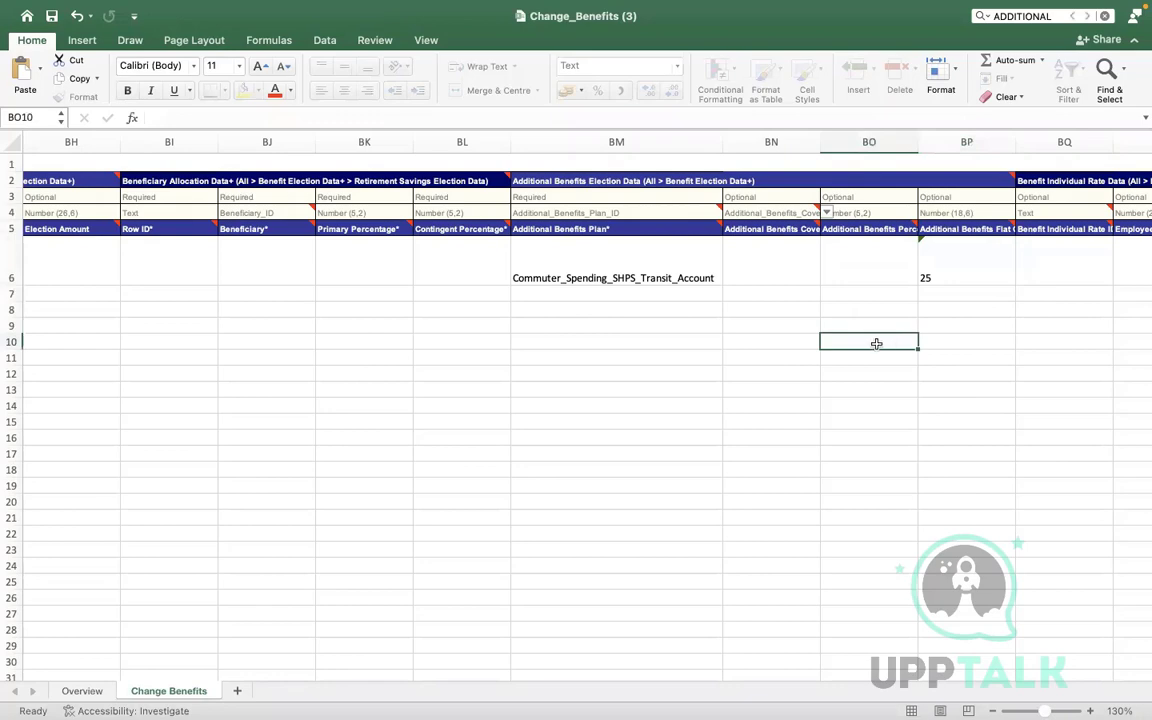
Review row 6 from employee ID C6 to BM6's plan ID and BP6's 25, then return to Workday
{"action": "left_click", "coordinate": [601, 256]}
{"action": "key", "text": "Left"}
{"action": "key", "text": "Left"}
{"action": "key", "text": "Left"}
{"action": "key", "text": "Left"}
{"action": "key", "text": "Left"}
{"action": "key", "text": "Left"}
{"action": "key", "text": "Left"}
{"action": "key", "text": "Left"}
{"action": "key", "text": "Left"}
{"action": "key", "text": "Left"}
{"action": "key", "text": "Left"}
{"action": "key", "text": "Left"}
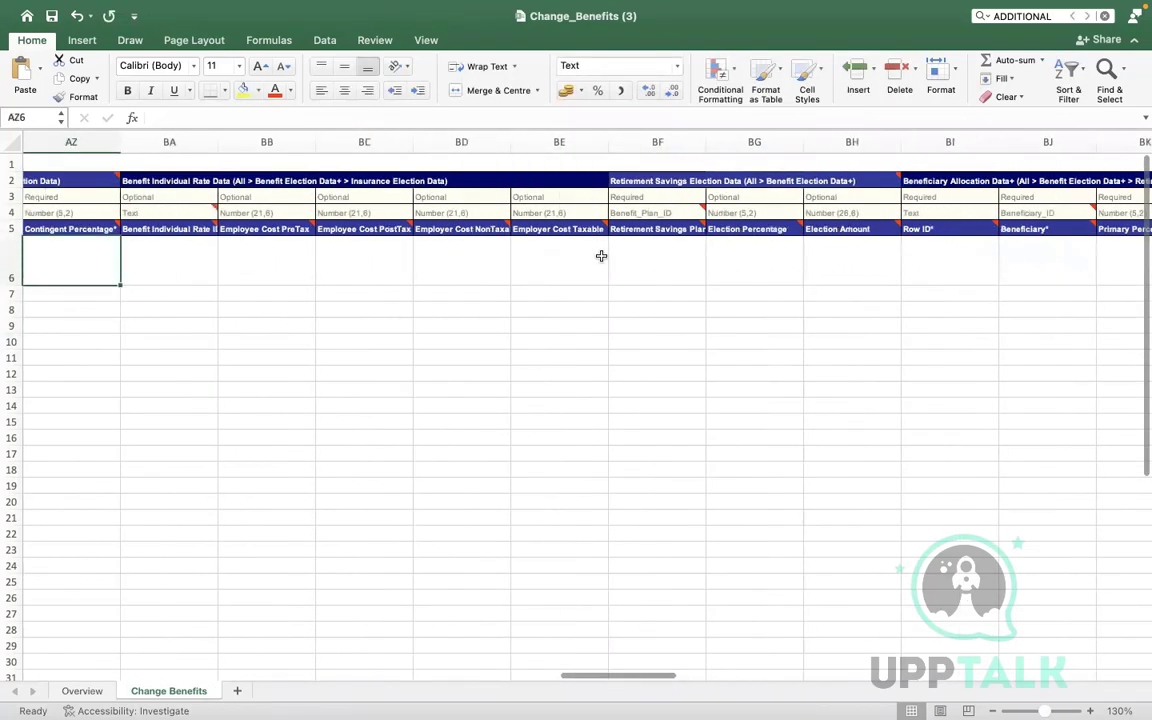
{"action": "key", "text": "Left"}
{"action": "key", "text": "Left"}
{"action": "key", "text": "Left"}
{"action": "key", "text": "Left"}
{"action": "key", "text": "Left"}
{"action": "key", "text": "Left"}
{"action": "key", "text": "Left"}
{"action": "key", "text": "Left"}
{"action": "key", "text": "Left"}
{"action": "key", "text": "Left"}
{"action": "key", "text": "Left"}
{"action": "key", "text": "Left"}
{"action": "key", "text": "Left"}
{"action": "key", "text": "Left"}
{"action": "key", "text": "Left"}
{"action": "key", "text": "Left"}
{"action": "key", "text": "Left"}
{"action": "key", "text": "Left"}
{"action": "key", "text": "Left"}
{"action": "key", "text": "Left"}
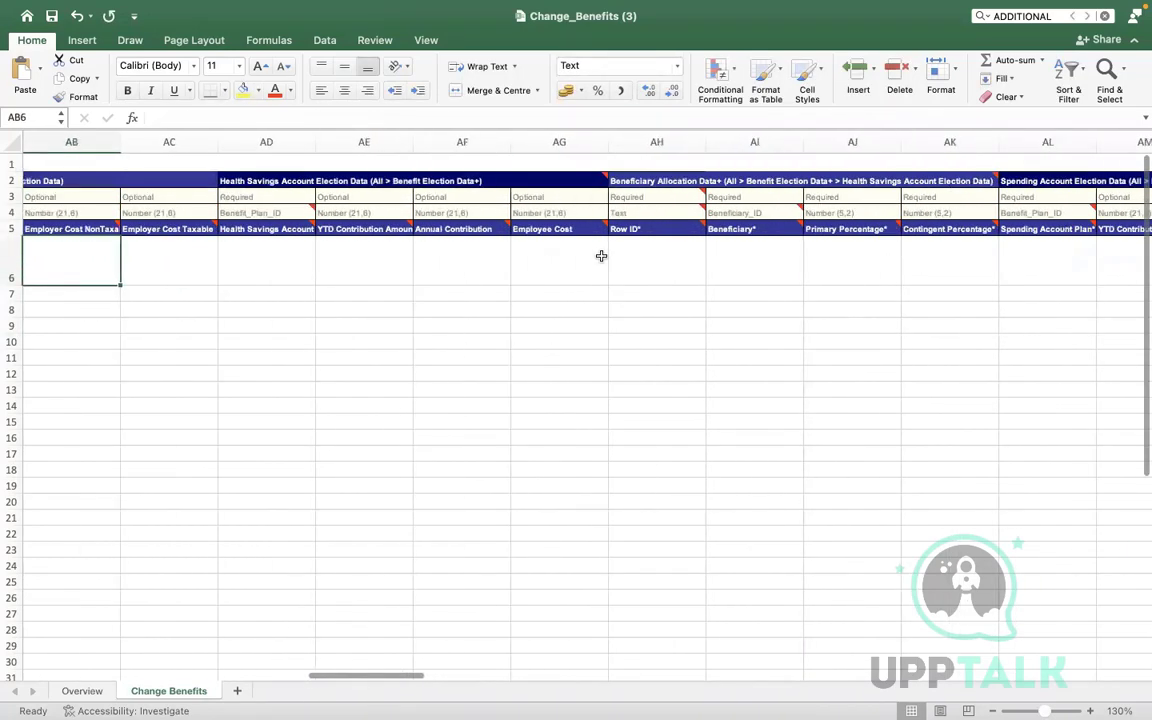
{"action": "key", "text": "Left"}
{"action": "key", "text": "Left"}
{"action": "key", "text": "Left"}
{"action": "key", "text": "Left"}
{"action": "key", "text": "Left"}
{"action": "key", "text": "Left"}
{"action": "key", "text": "Left"}
{"action": "key", "text": "Left"}
{"action": "key", "text": "Left"}
{"action": "key", "text": "Left"}
{"action": "key", "text": "Left"}
{"action": "key", "text": "Left"}
{"action": "key", "text": "Left"}
{"action": "key", "text": "Left"}
{"action": "key", "text": "Left"}
{"action": "key", "text": "Left"}
{"action": "key", "text": "Left"}
{"action": "key", "text": "Left"}
{"action": "key", "text": "Left"}
{"action": "key", "text": "Left"}
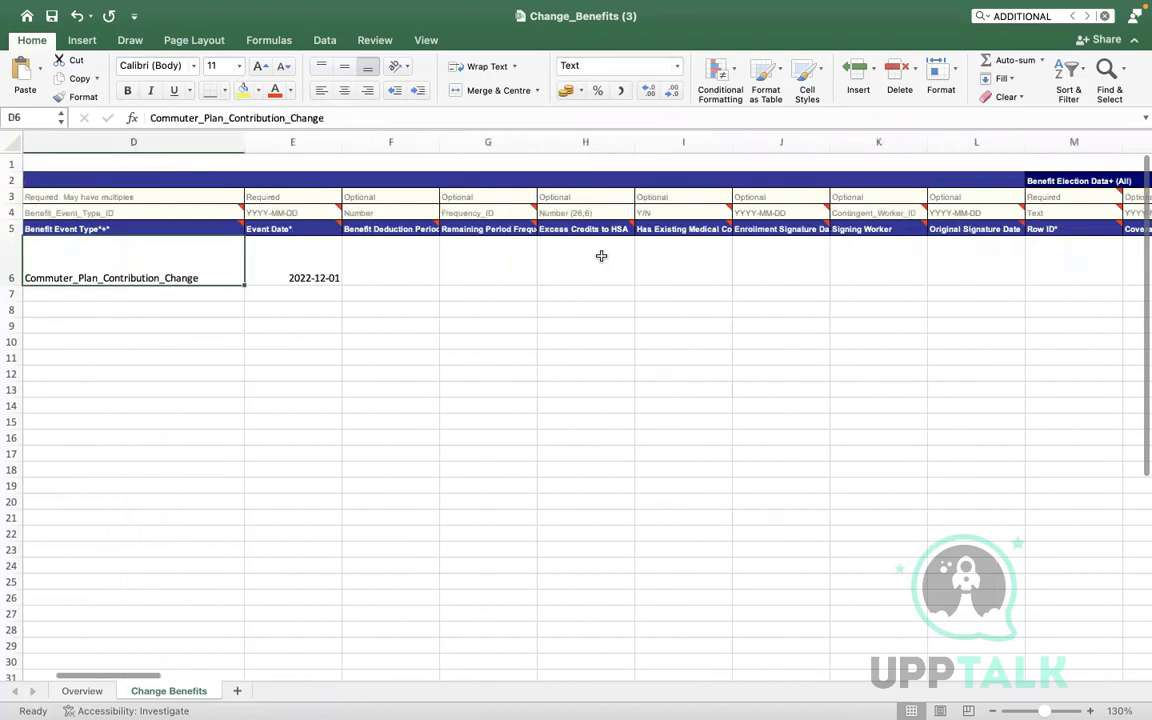
{"action": "key", "text": "Left"}
{"action": "key", "text": "Left"}
{"action": "key", "text": "Left"}
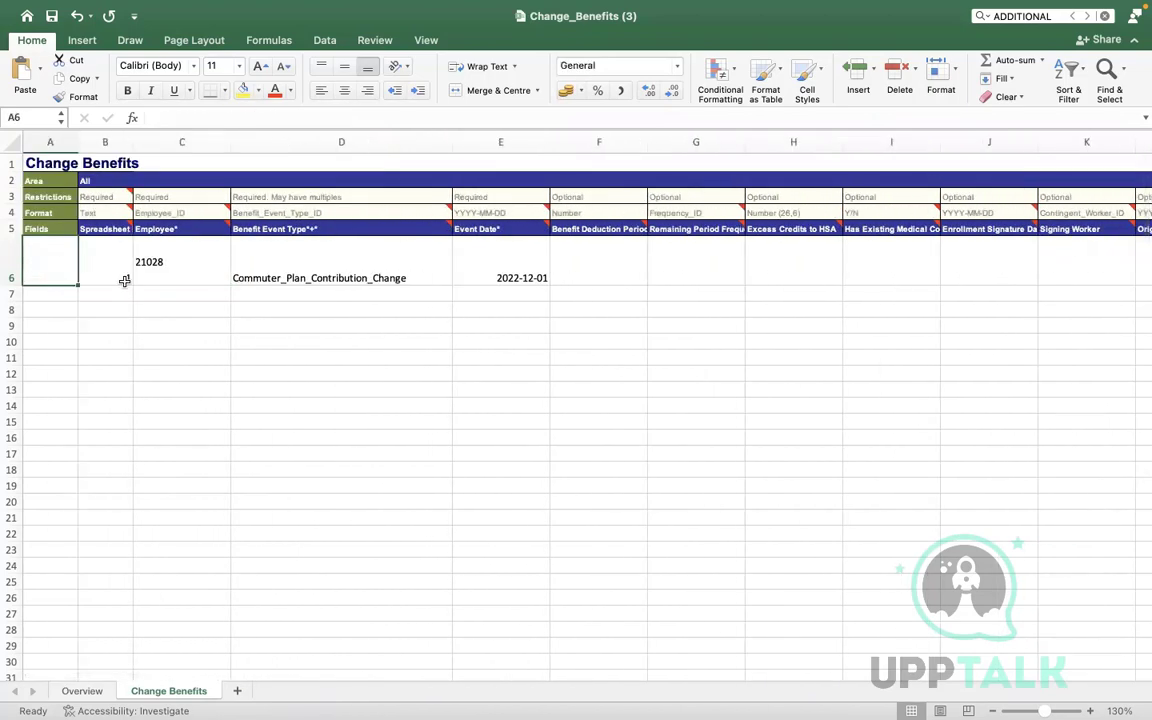
{"action": "left_click", "coordinate": [195, 250]}
{"action": "key", "text": "Right"}
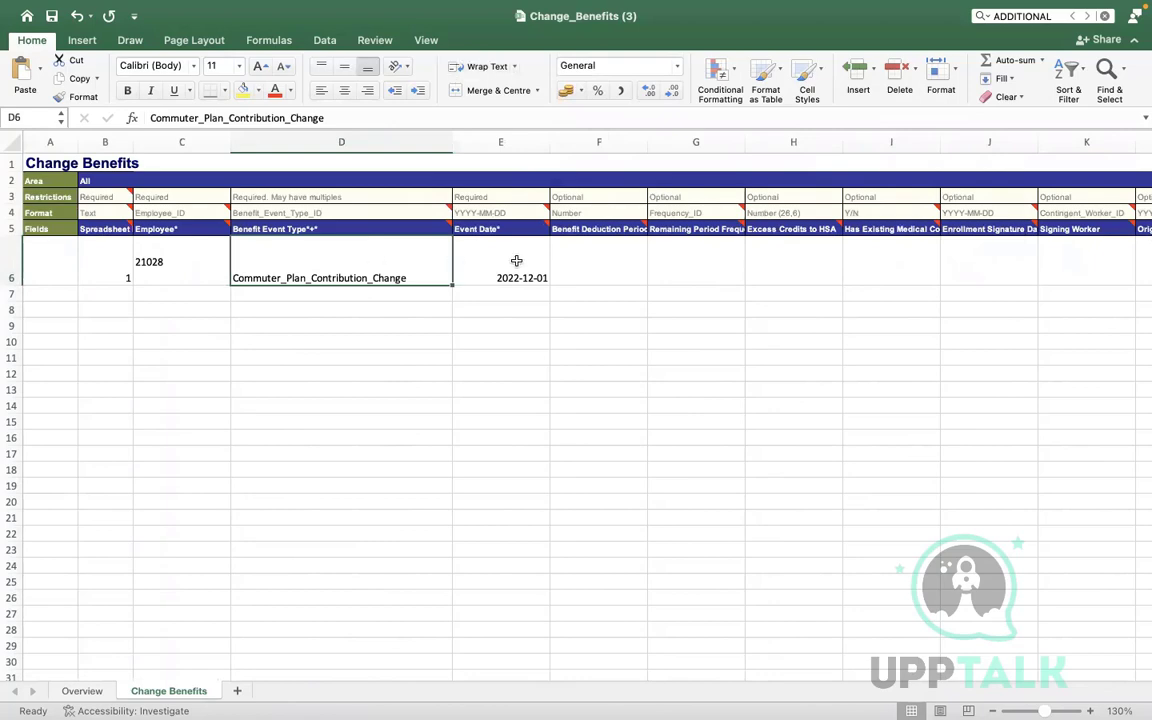
{"action": "left_click", "coordinate": [522, 260]}
{"action": "key", "text": "Right"}
{"action": "key", "text": "Right"}
{"action": "key", "text": "Right"}
{"action": "key", "text": "Right"}
{"action": "key", "text": "Right"}
{"action": "key", "text": "Right"}
{"action": "key", "text": "Right"}
{"action": "key", "text": "Right"}
{"action": "key", "text": "Right"}
{"action": "key", "text": "Right"}
{"action": "key", "text": "Right"}
{"action": "key", "text": "Right"}
{"action": "key", "text": "Right"}
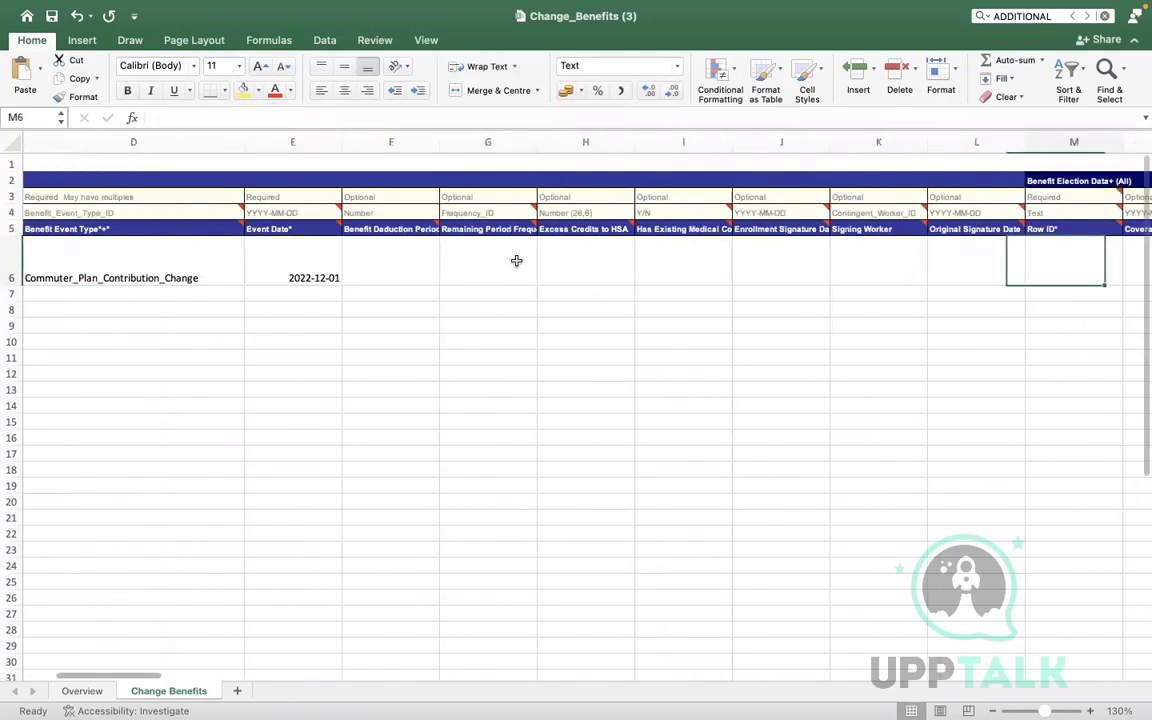
{"action": "key", "text": "Right"}
{"action": "key", "text": "Right"}
{"action": "key", "text": "Right"}
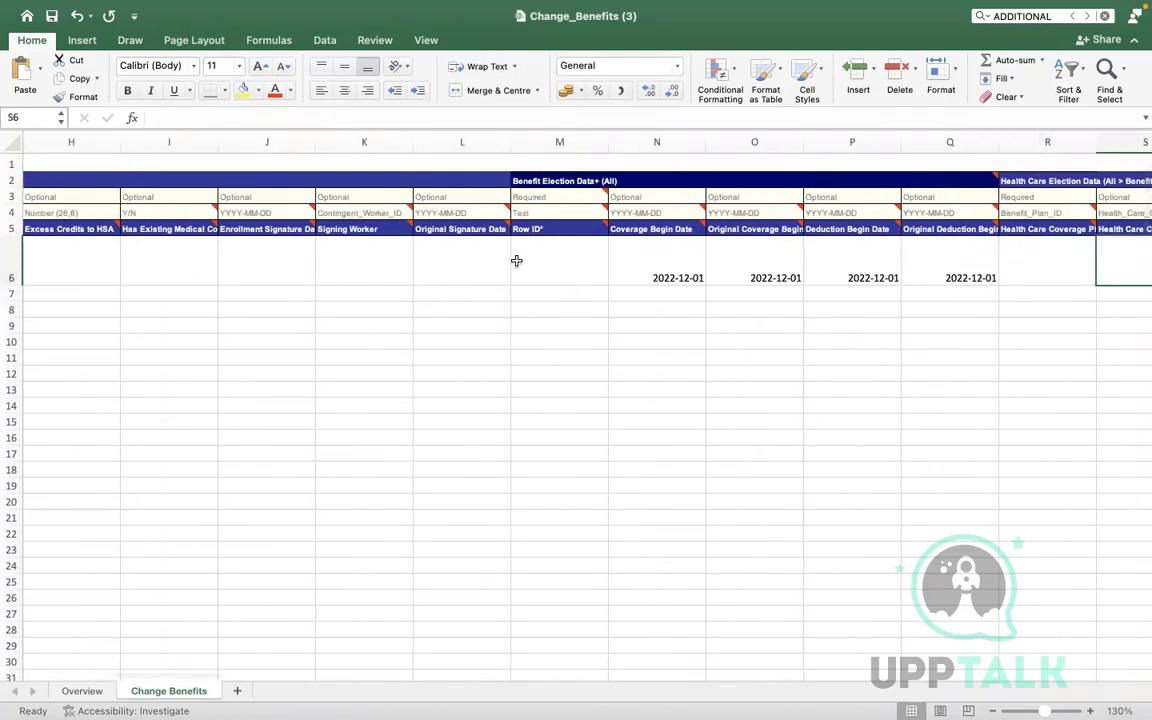
{"action": "key", "text": "Right"}
{"action": "key", "text": "Right"}
{"action": "key", "text": "Right"}
{"action": "key", "text": "Right"}
{"action": "key", "text": "Right"}
{"action": "key", "text": "Right"}
{"action": "key", "text": "Right"}
{"action": "key", "text": "Right"}
{"action": "key", "text": "Right"}
{"action": "key", "text": "Right"}
{"action": "key", "text": "Right"}
{"action": "key", "text": "Right"}
{"action": "key", "text": "Right"}
{"action": "key", "text": "Right"}
{"action": "key", "text": "Right"}
{"action": "key", "text": "Right"}
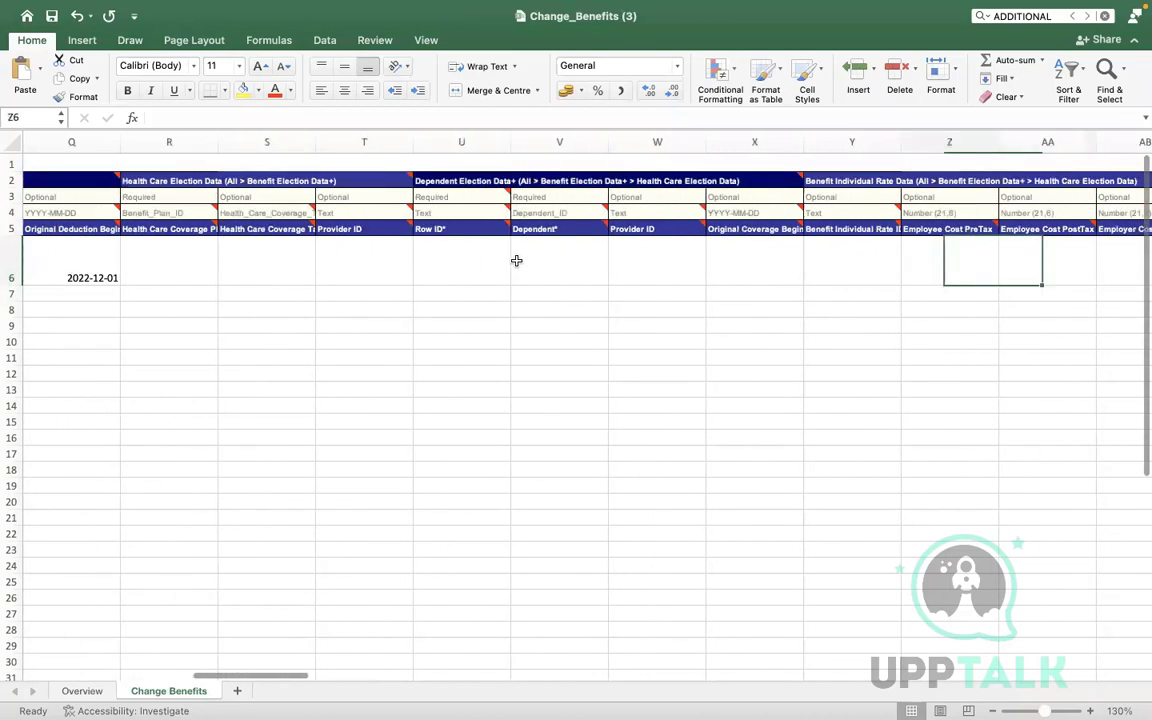
{"action": "key", "text": "Right"}
{"action": "key", "text": "Right"}
{"action": "key", "text": "Right"}
{"action": "key", "text": "Right"}
{"action": "key", "text": "Right"}
{"action": "key", "text": "Right"}
{"action": "key", "text": "Right"}
{"action": "key", "text": "Right"}
{"action": "key", "text": "Right"}
{"action": "key", "text": "Right"}
{"action": "key", "text": "Right"}
{"action": "key", "text": "Right"}
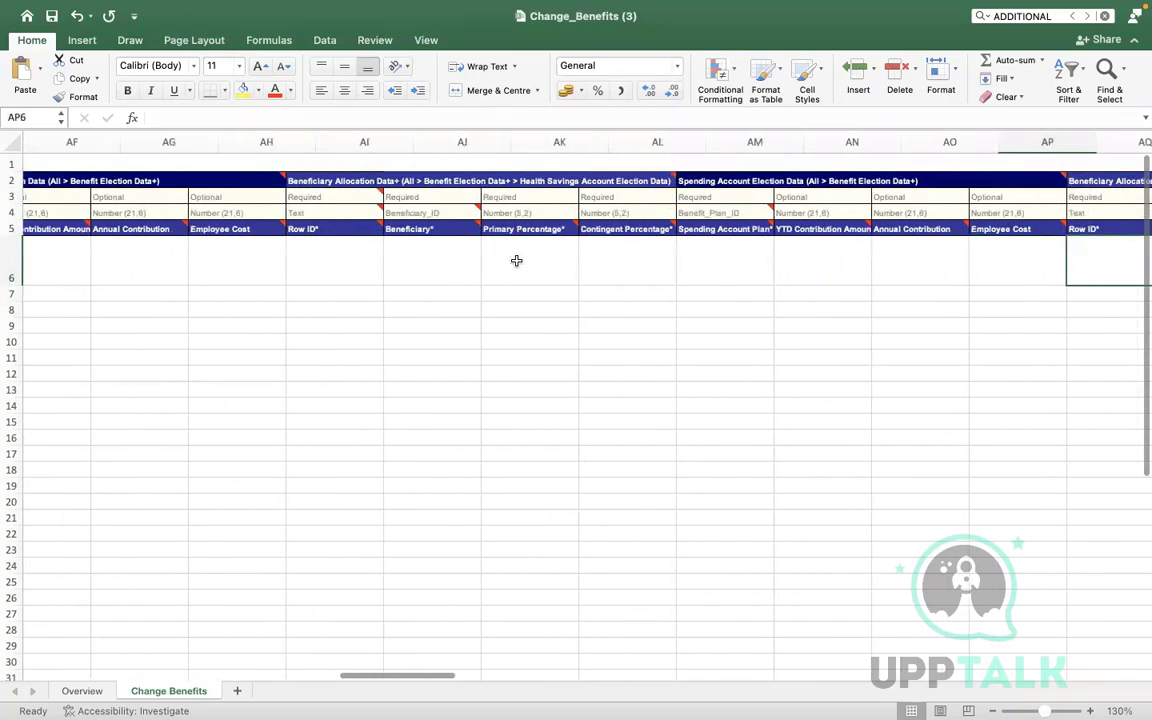
{"action": "key", "text": "Right"}
{"action": "key", "text": "Right"}
{"action": "key", "text": "Right"}
{"action": "key", "text": "Right"}
{"action": "key", "text": "Right"}
{"action": "key", "text": "Right"}
{"action": "key", "text": "Right"}
{"action": "key", "text": "Right"}
{"action": "key", "text": "Right"}
{"action": "key", "text": "Right"}
{"action": "key", "text": "Right"}
{"action": "key", "text": "Right"}
{"action": "key", "text": "Right"}
{"action": "key", "text": "Right"}
{"action": "key", "text": "Right"}
{"action": "key", "text": "Right"}
{"action": "key", "text": "Right"}
{"action": "key", "text": "Right"}
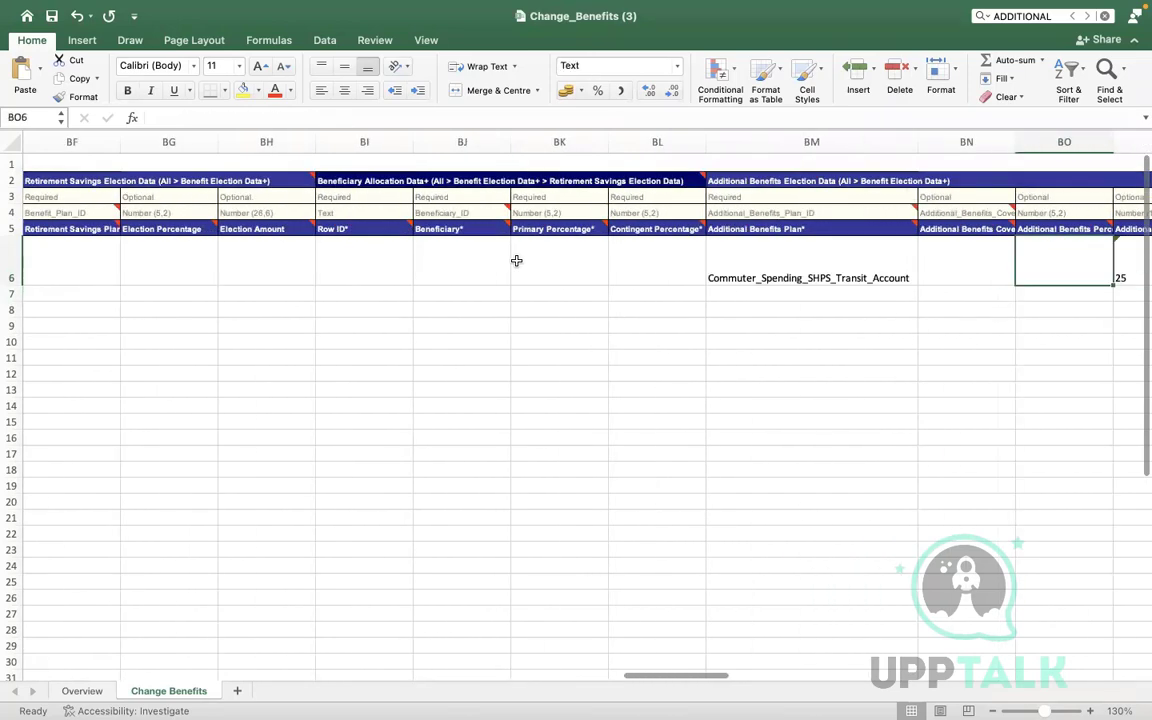
{"action": "key", "text": "Left"}
{"action": "key", "text": "Left"}
{"action": "key", "text": "Right"}
{"action": "key", "text": "Right"}
{"action": "key", "text": "Right"}
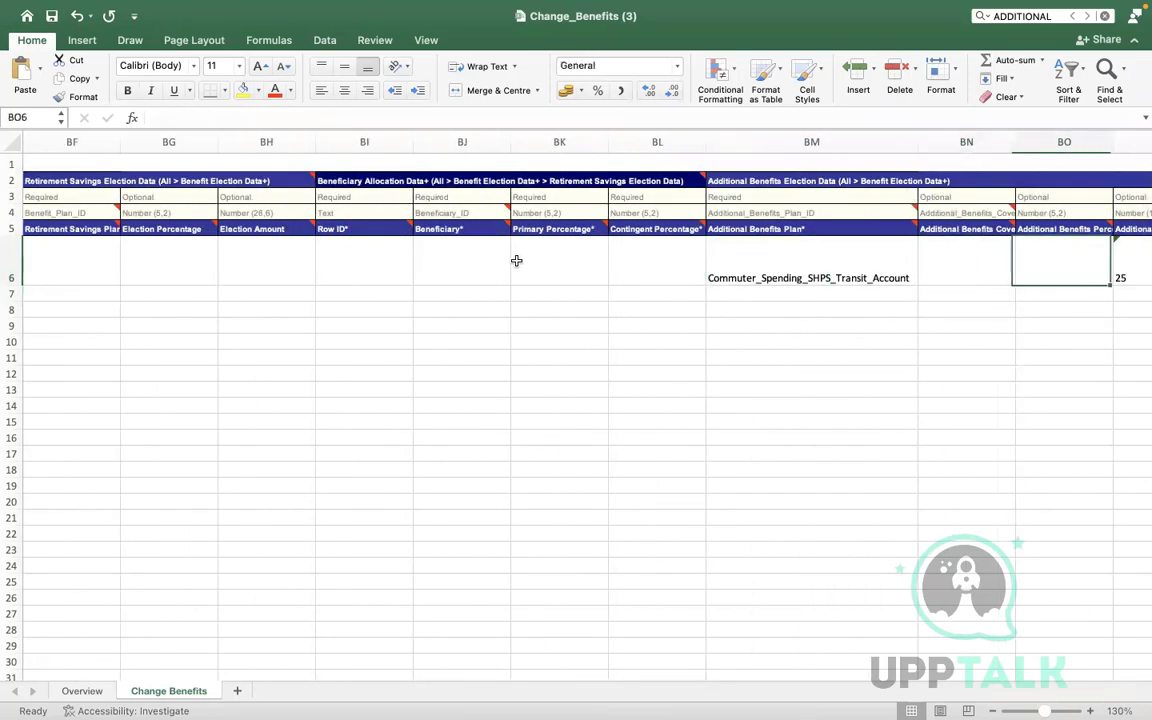
{"action": "key", "text": "Left"}
{"action": "key", "text": "Left"}
{"action": "key", "text": "Left"}
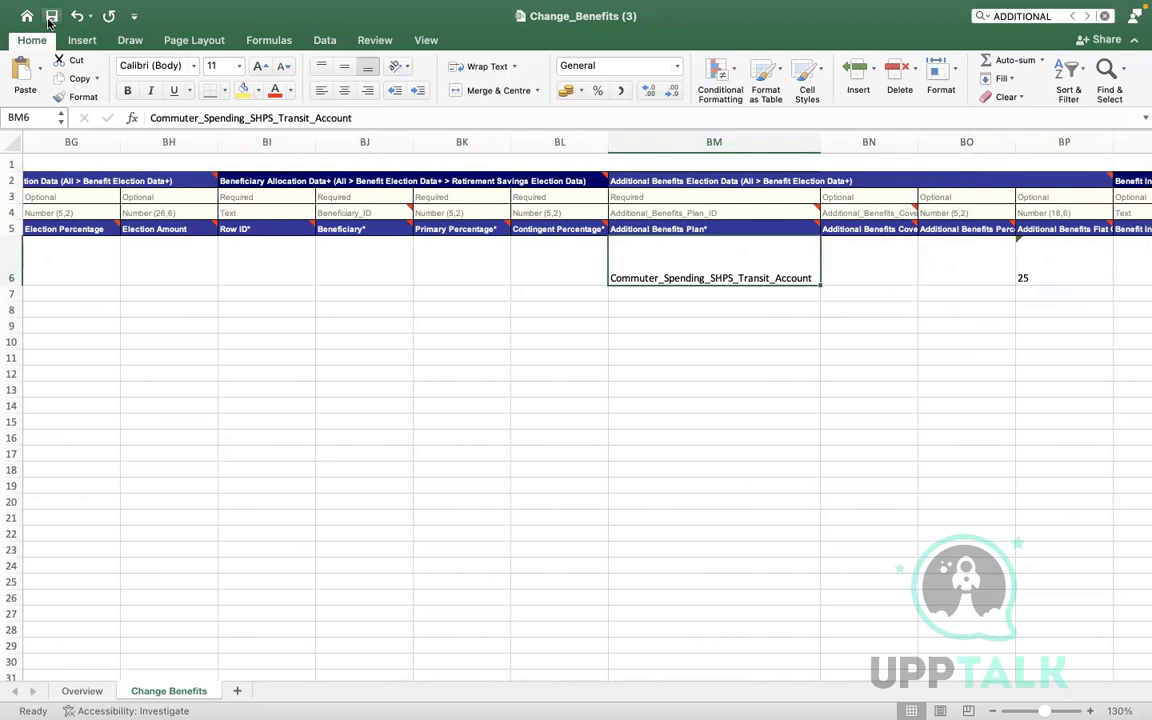
{"action": "key", "text": "ctrl+Right"}
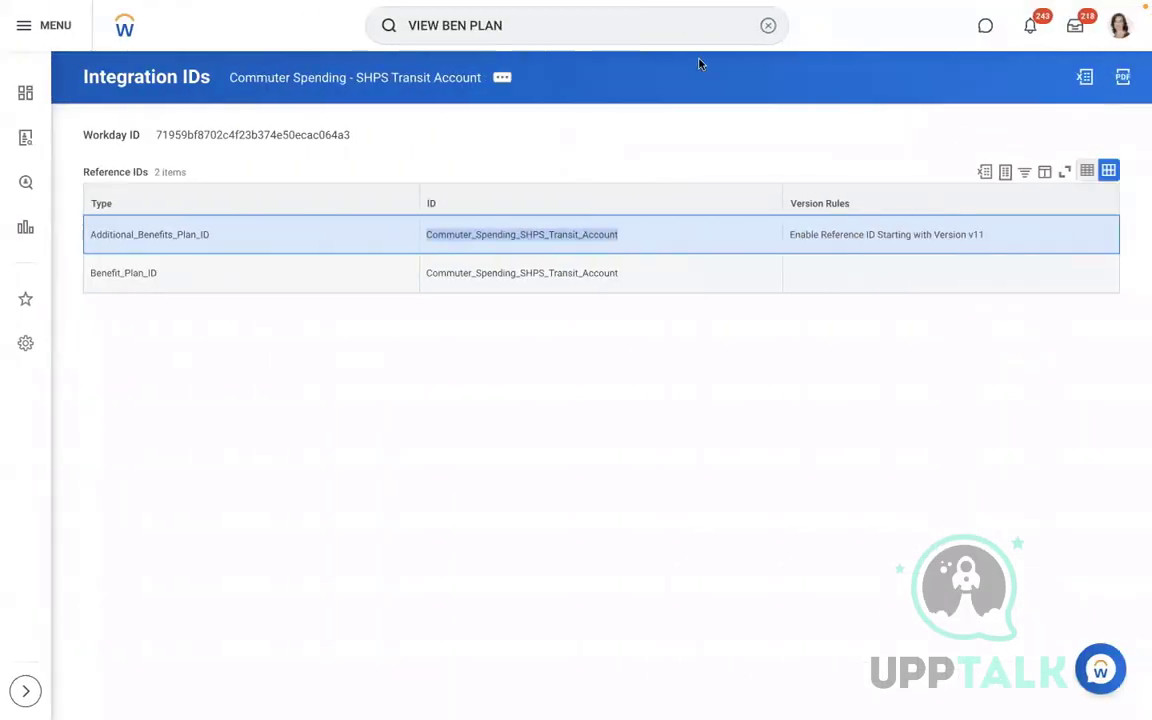
Open View Integration System for AMD - Change Benefits Elections, backing out of an accidental create-new option
{"action": "left_click", "coordinate": [766, 27]}
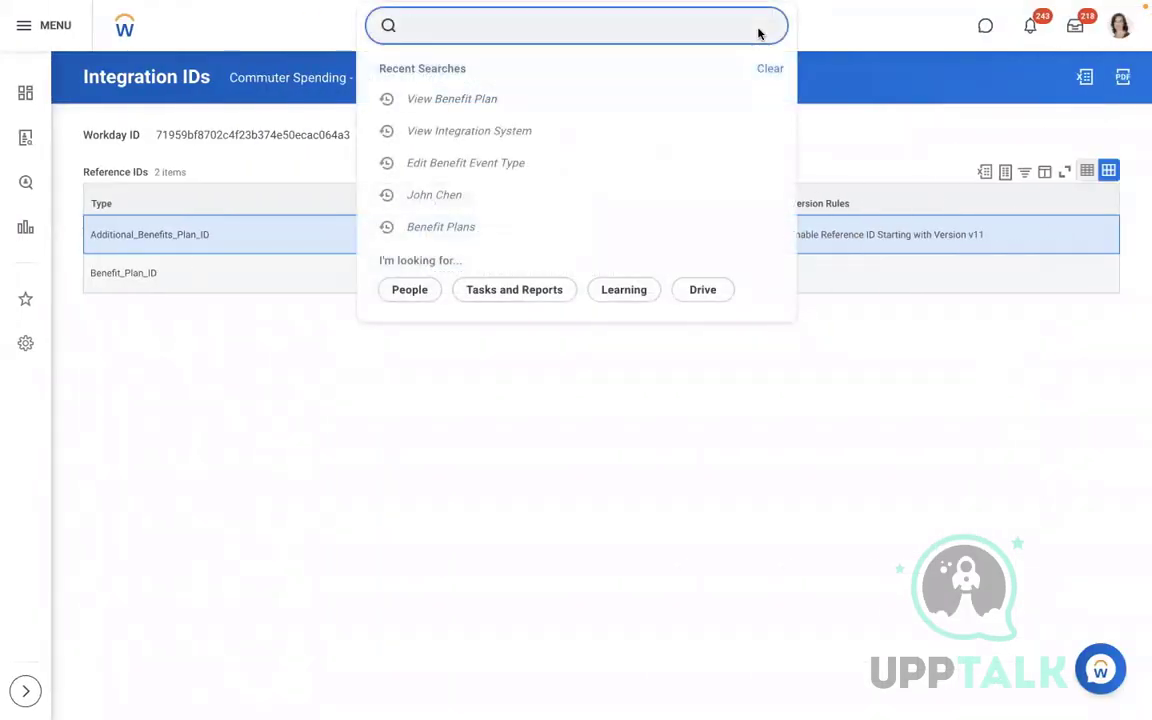
{"action": "type", "text": "VIEW INT "}
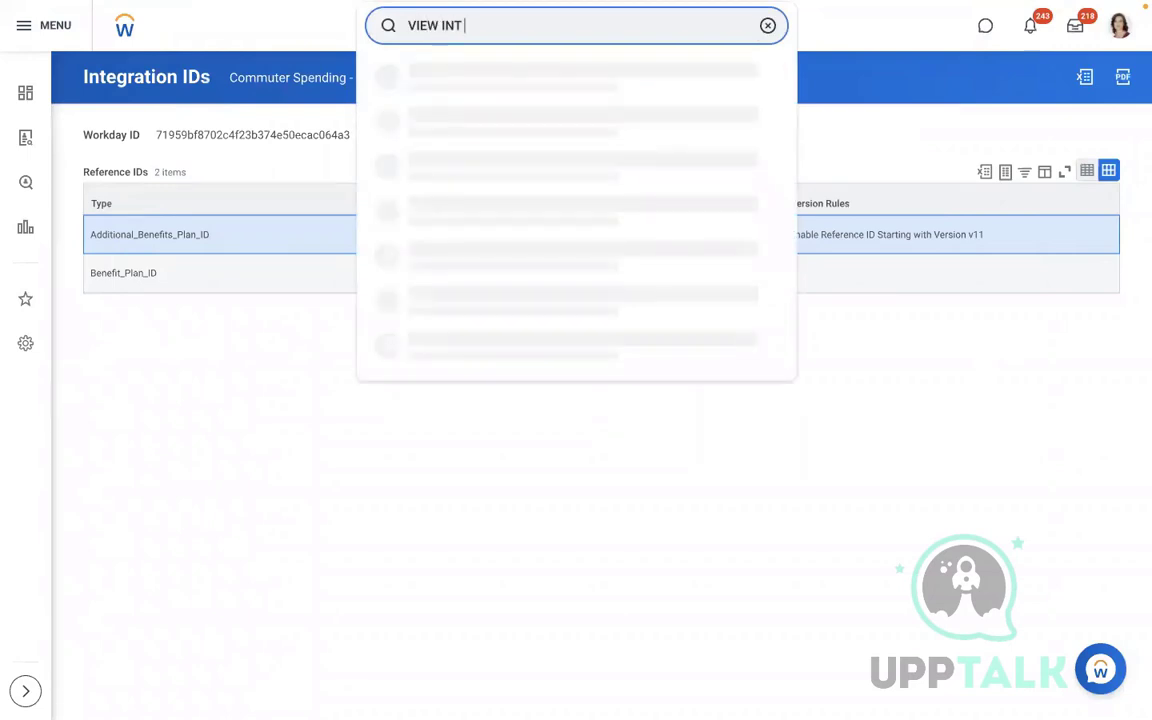
{"action": "type", "text": "SYS"}
{"action": "left_click", "coordinate": [576, 80]}
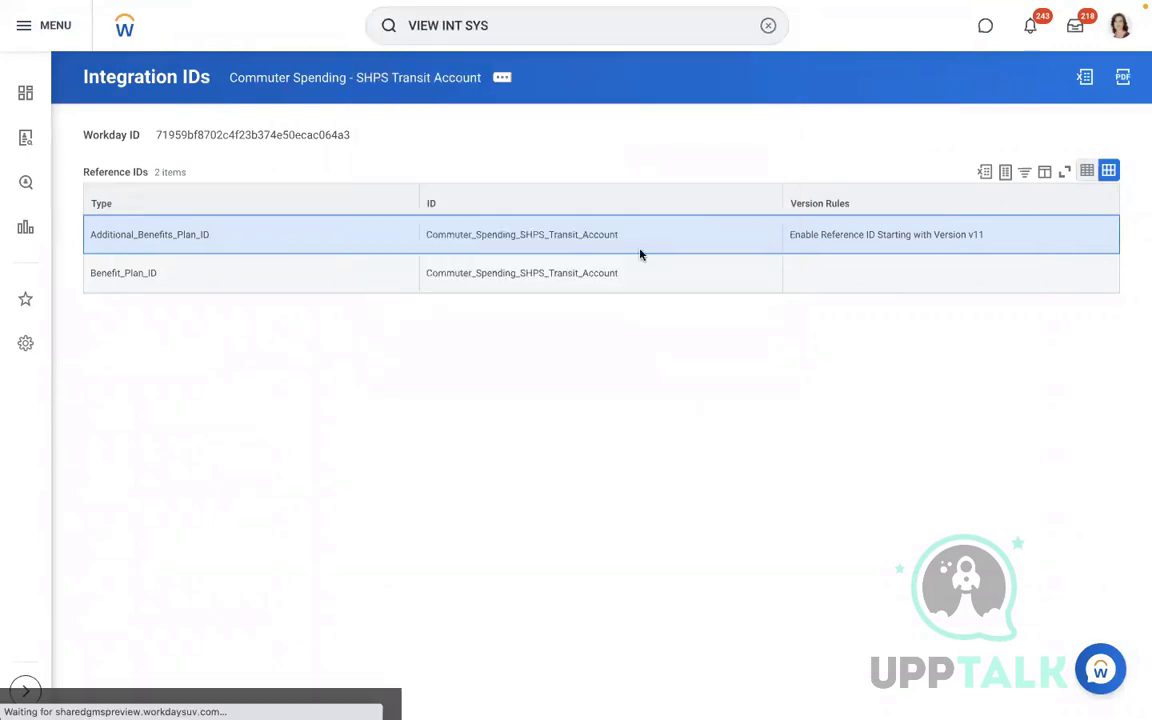
{"action": "left_click", "coordinate": [576, 199]}
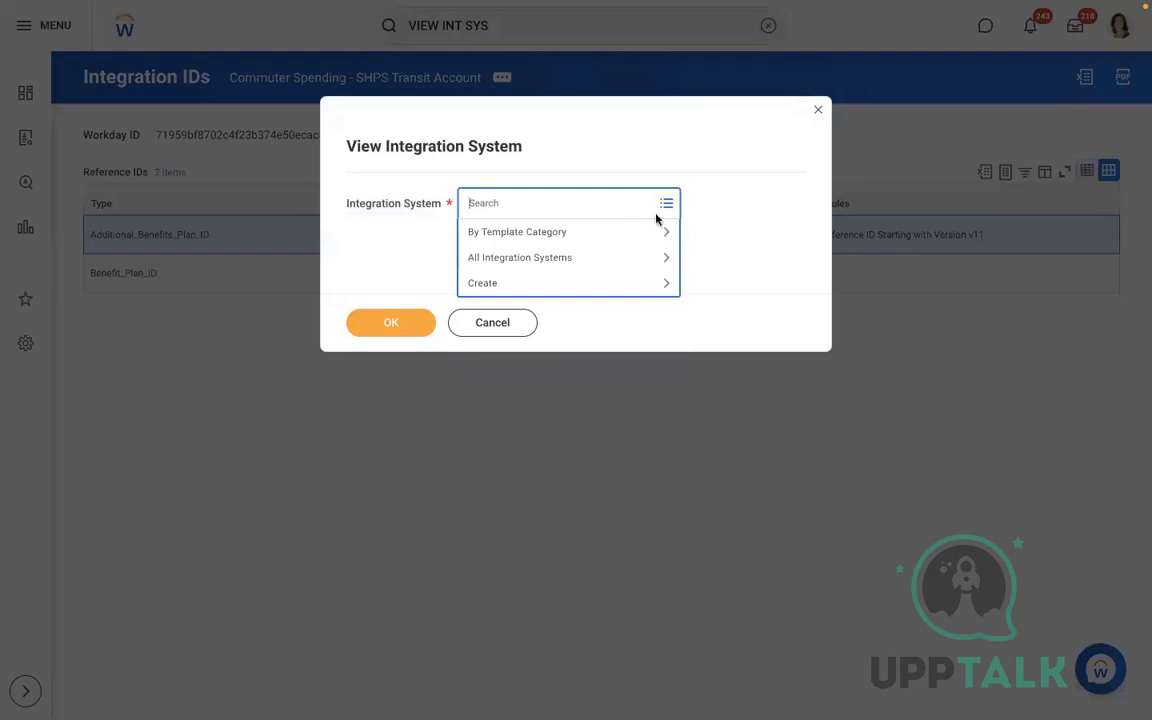
{"action": "left_click", "coordinate": [494, 284]}
{"action": "left_click", "coordinate": [546, 302]}
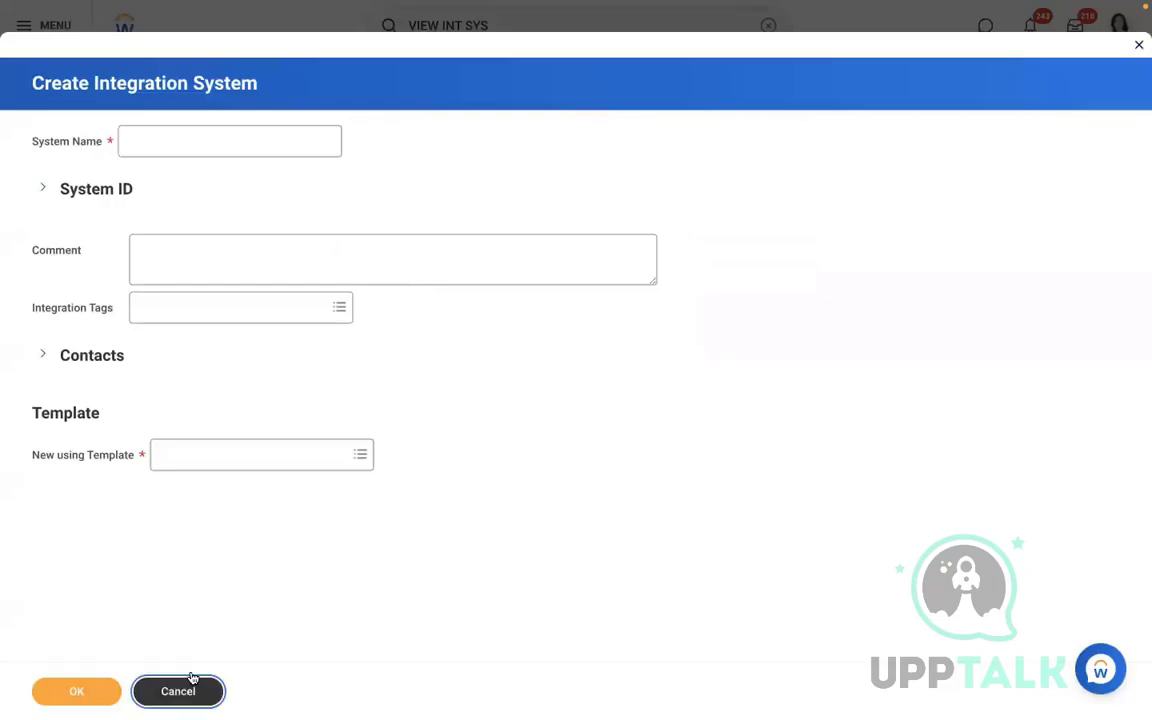
{"action": "left_click", "coordinate": [182, 688]}
{"action": "left_click", "coordinate": [509, 210]}
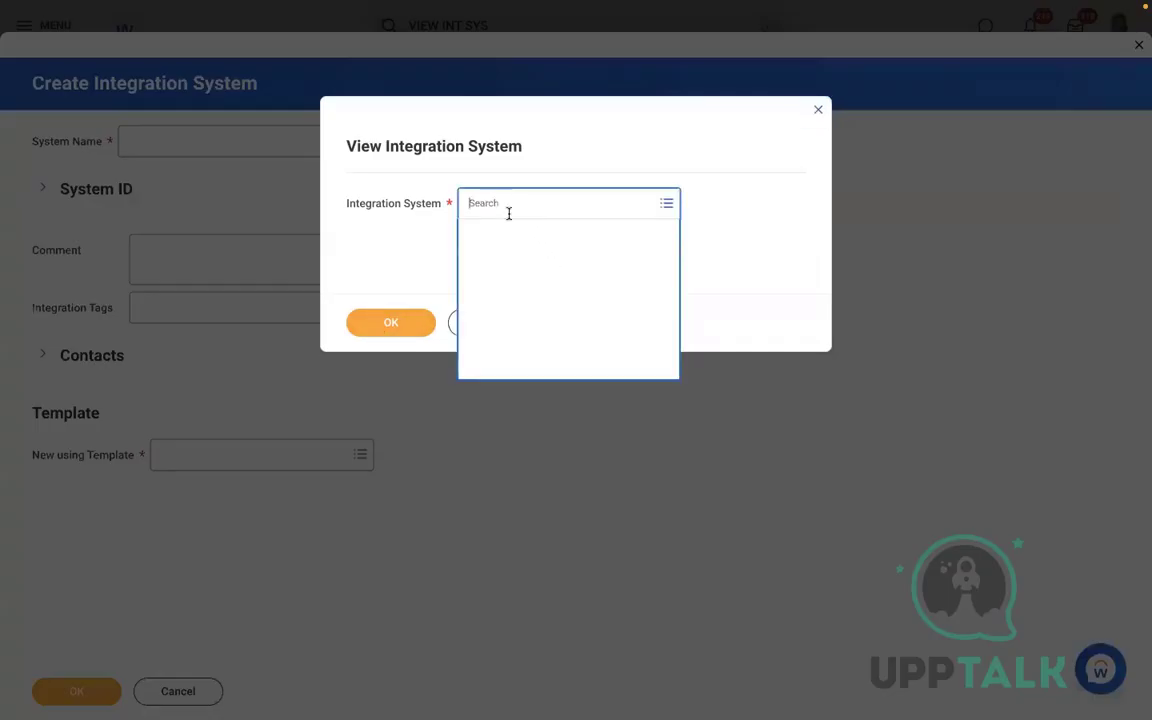
{"action": "type", "text": "AMD"}
{"action": "key", "text": "Return"}
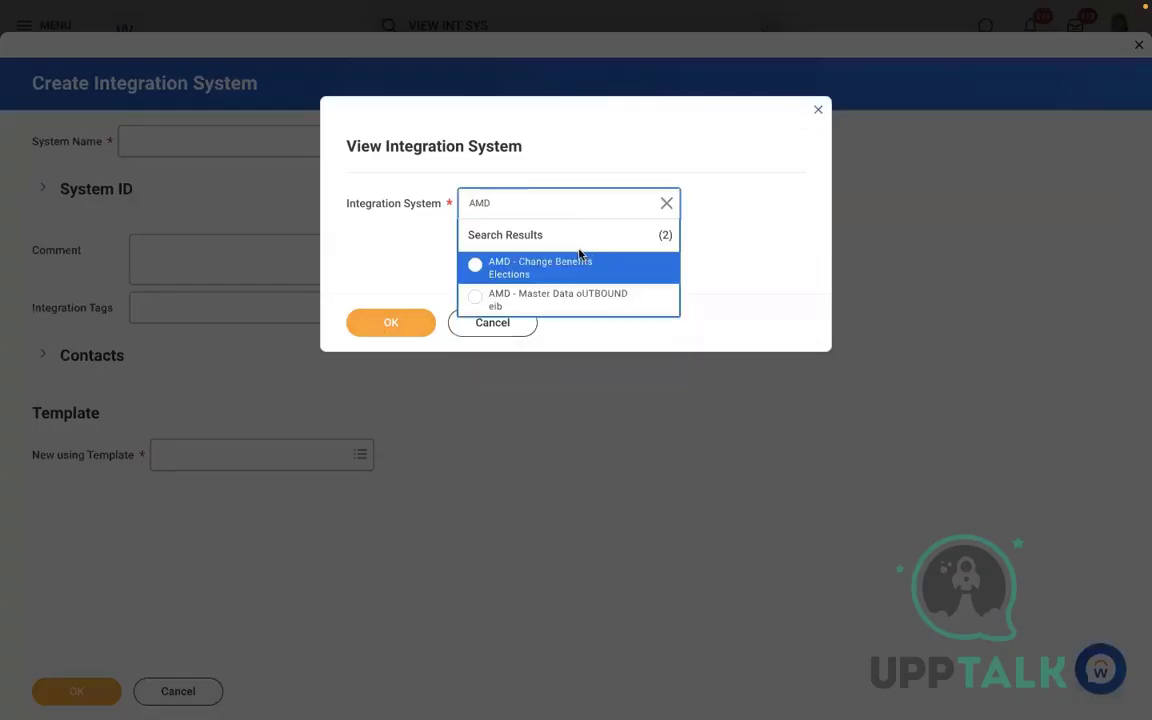
{"action": "left_click", "coordinate": [556, 258]}
{"action": "left_click", "coordinate": [397, 327]}
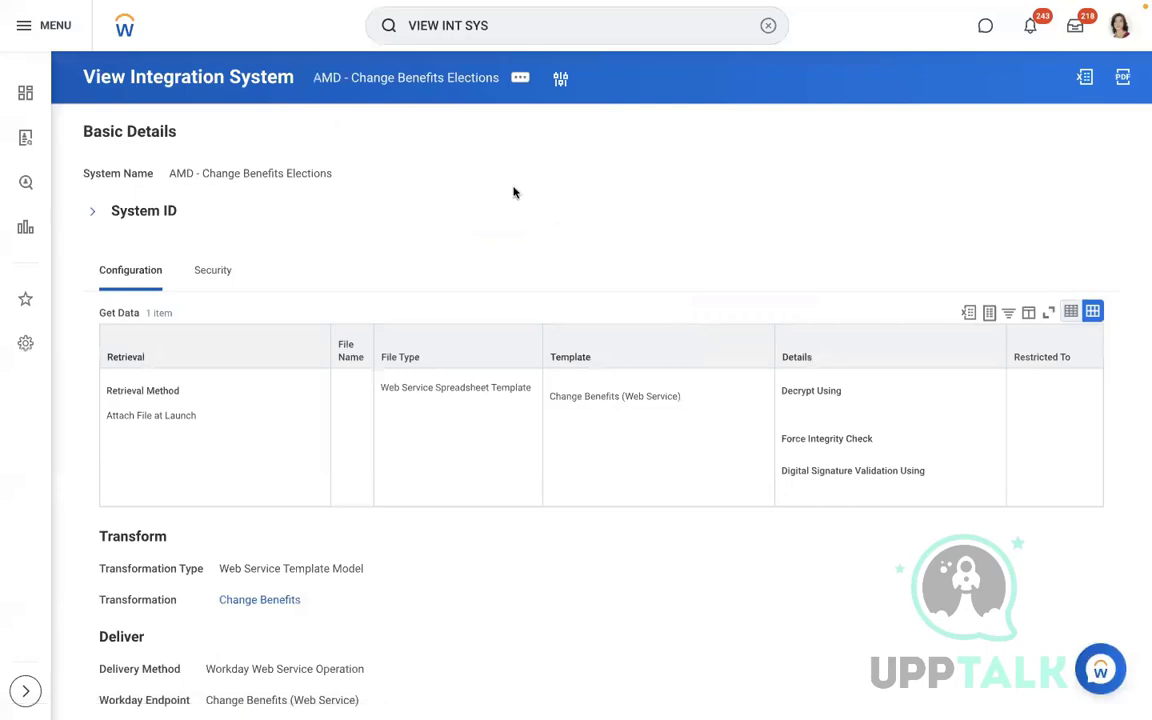
Launch the AMD - Change Benefits Elections integration through Integration > Launch / Schedule with Run Now
{"action": "left_click", "coordinate": [521, 80]}
{"action": "mouse_move", "coordinate": [548, 314]}
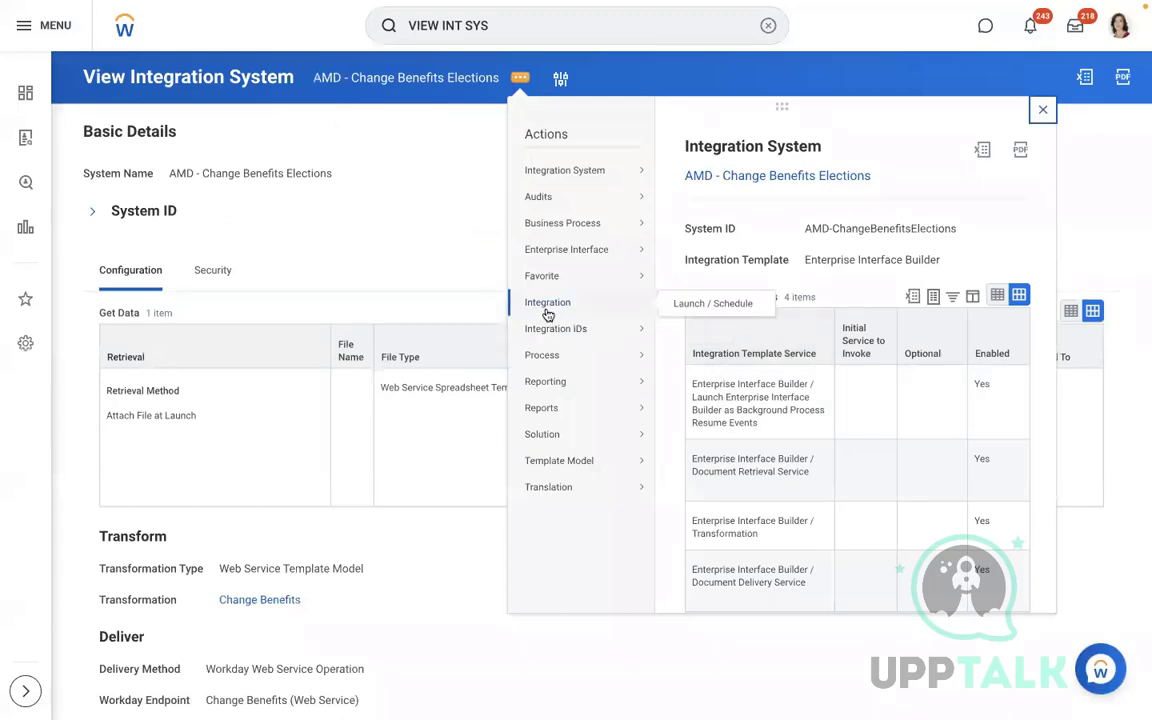
{"action": "left_click", "coordinate": [690, 310]}
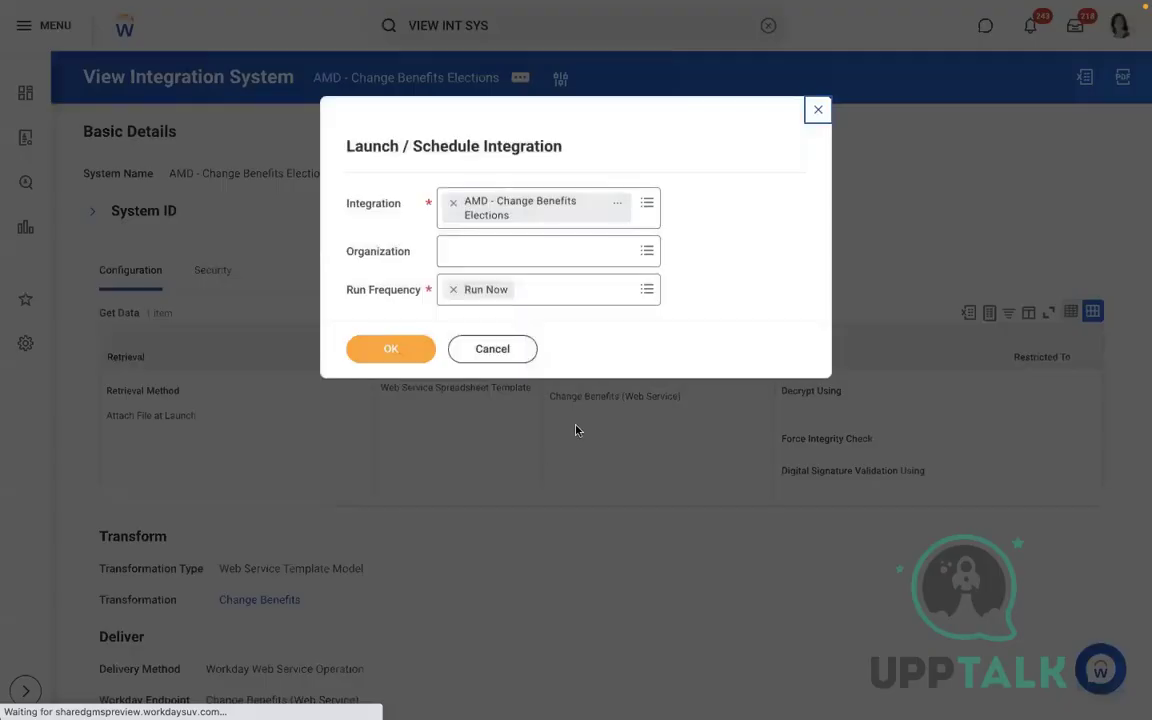
{"action": "left_click", "coordinate": [380, 350]}
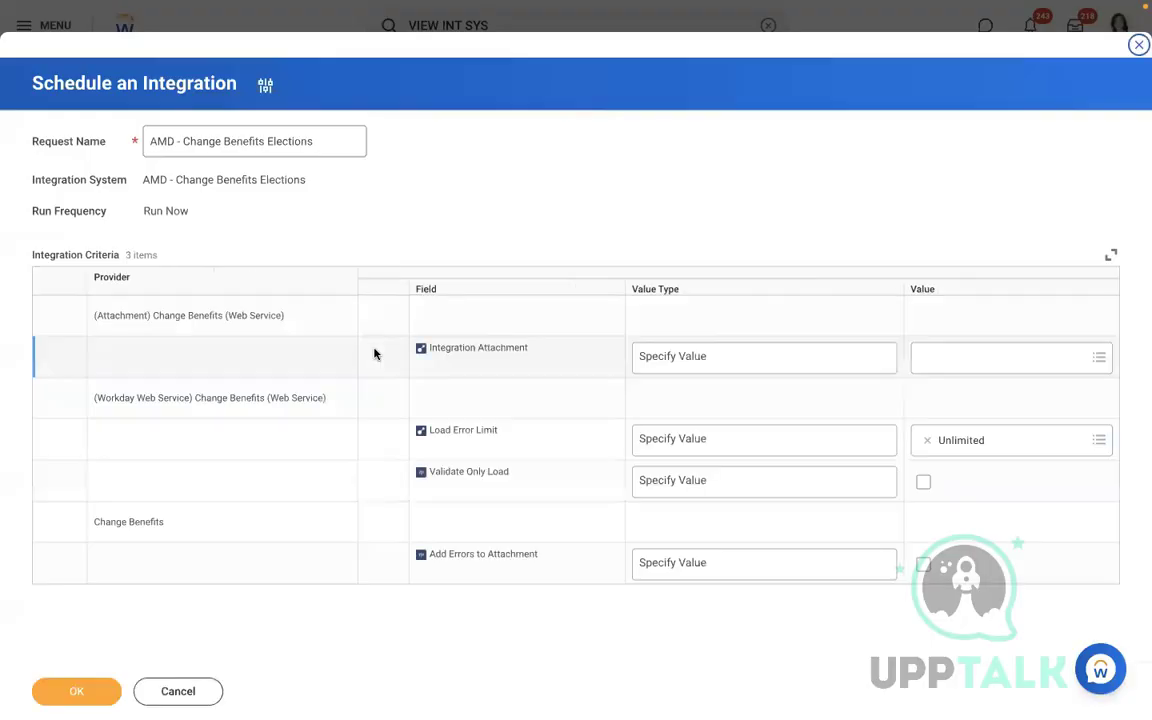
Upload Change_Benefits (3).xlsx as a new Integration Attachment, after cancelling a first attempt
{"action": "left_click", "coordinate": [1089, 357]}
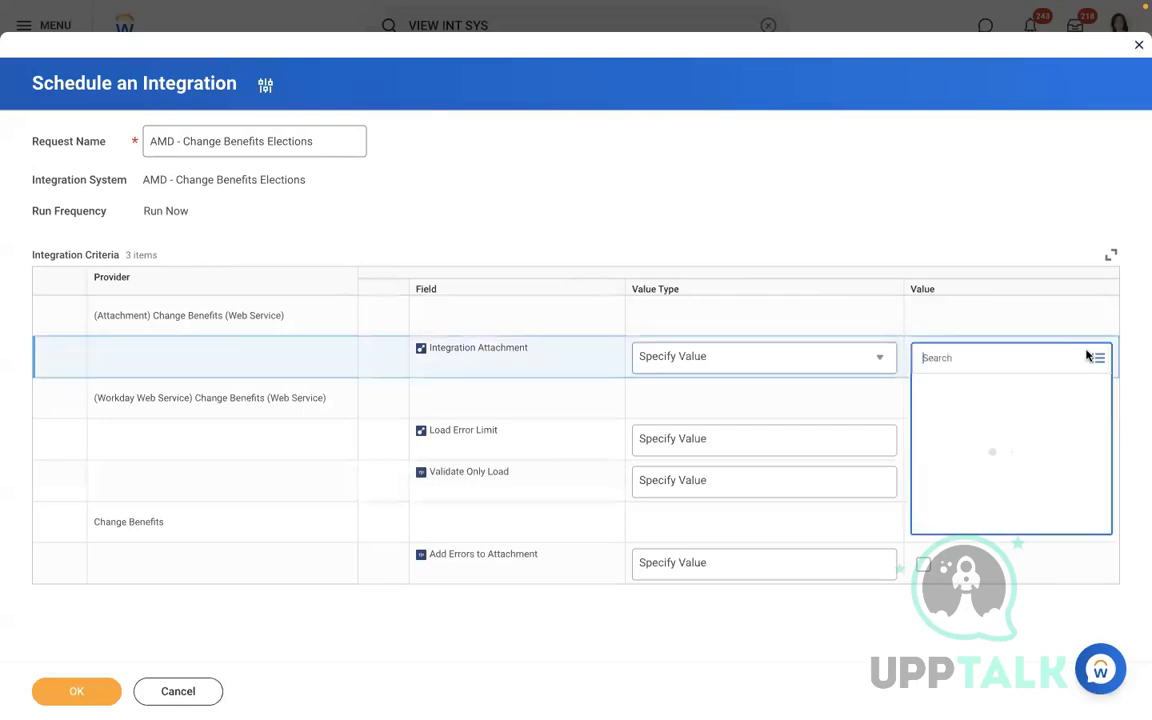
{"action": "left_click", "coordinate": [931, 490]}
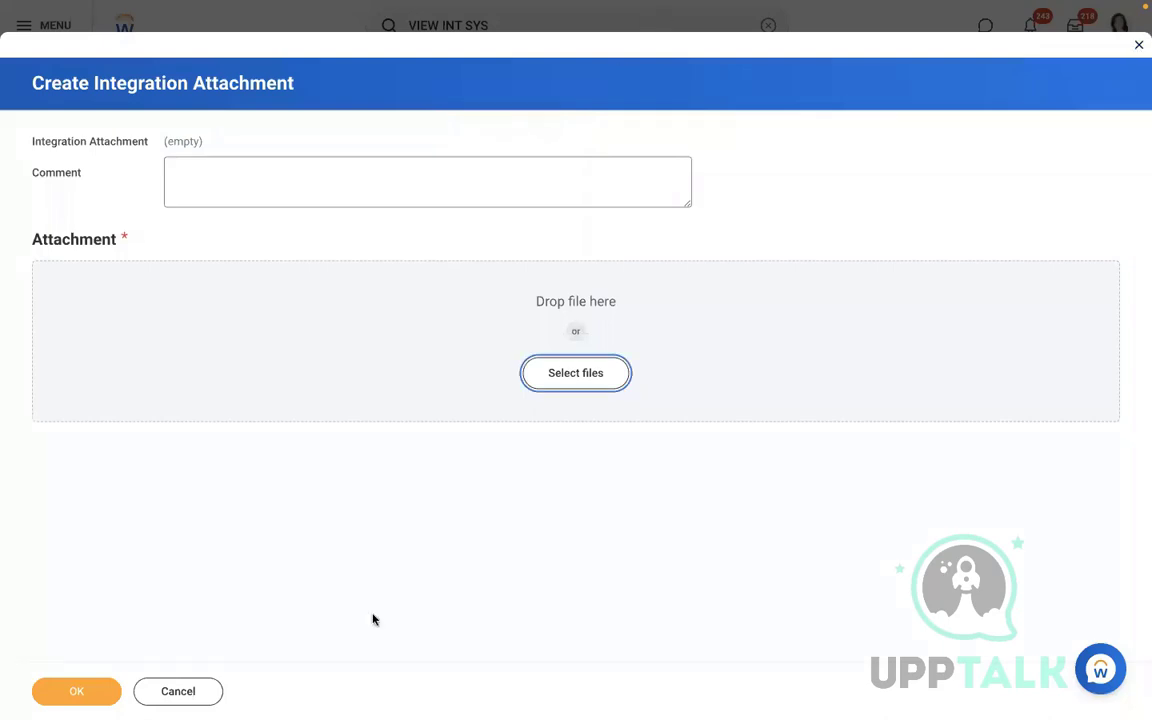
{"action": "left_click", "coordinate": [188, 692]}
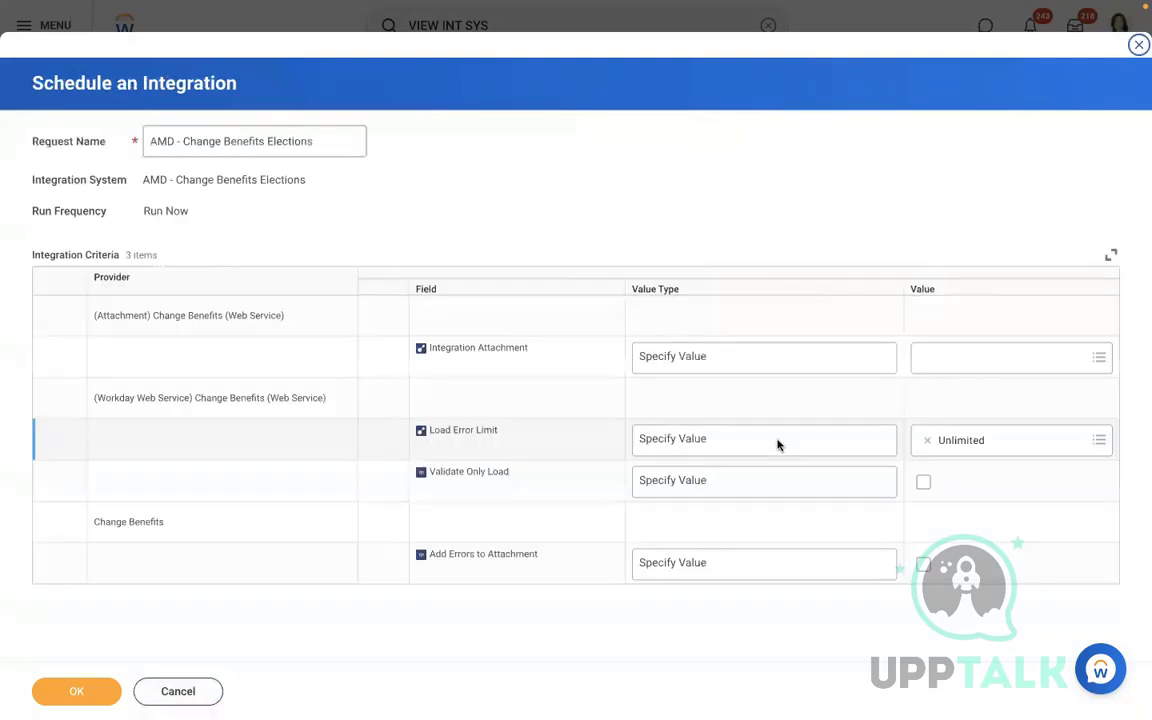
{"action": "left_click", "coordinate": [1021, 357]}
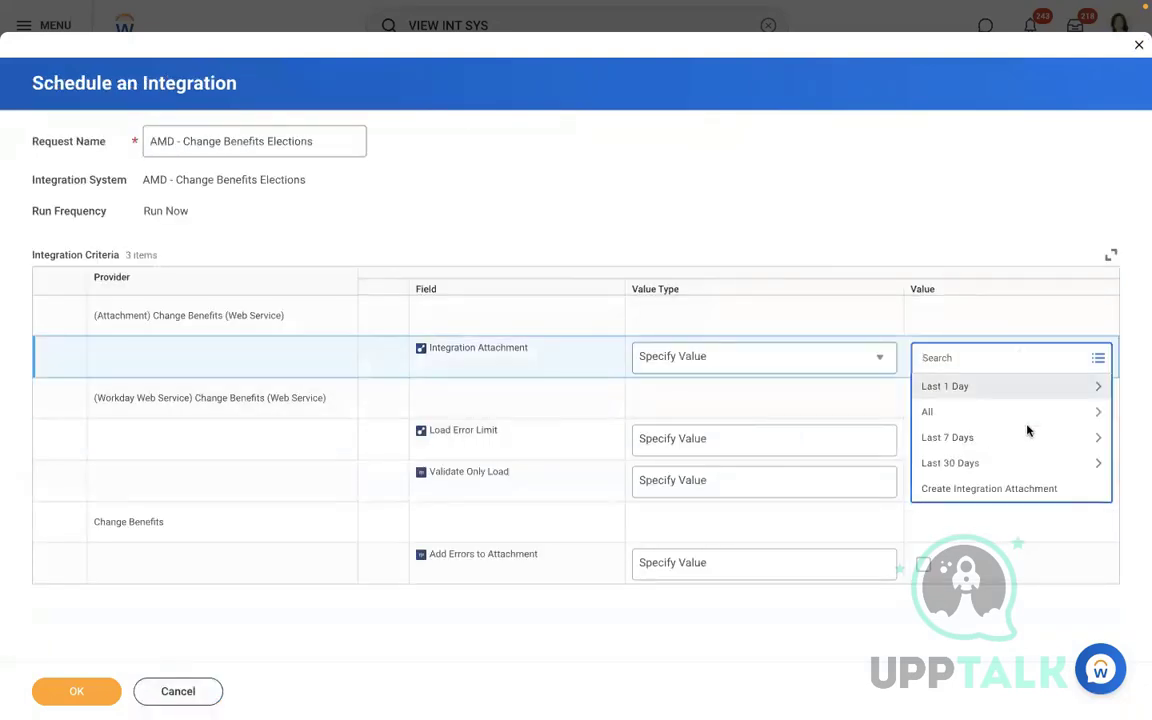
{"action": "left_click", "coordinate": [944, 488]}
{"action": "left_click", "coordinate": [555, 376]}
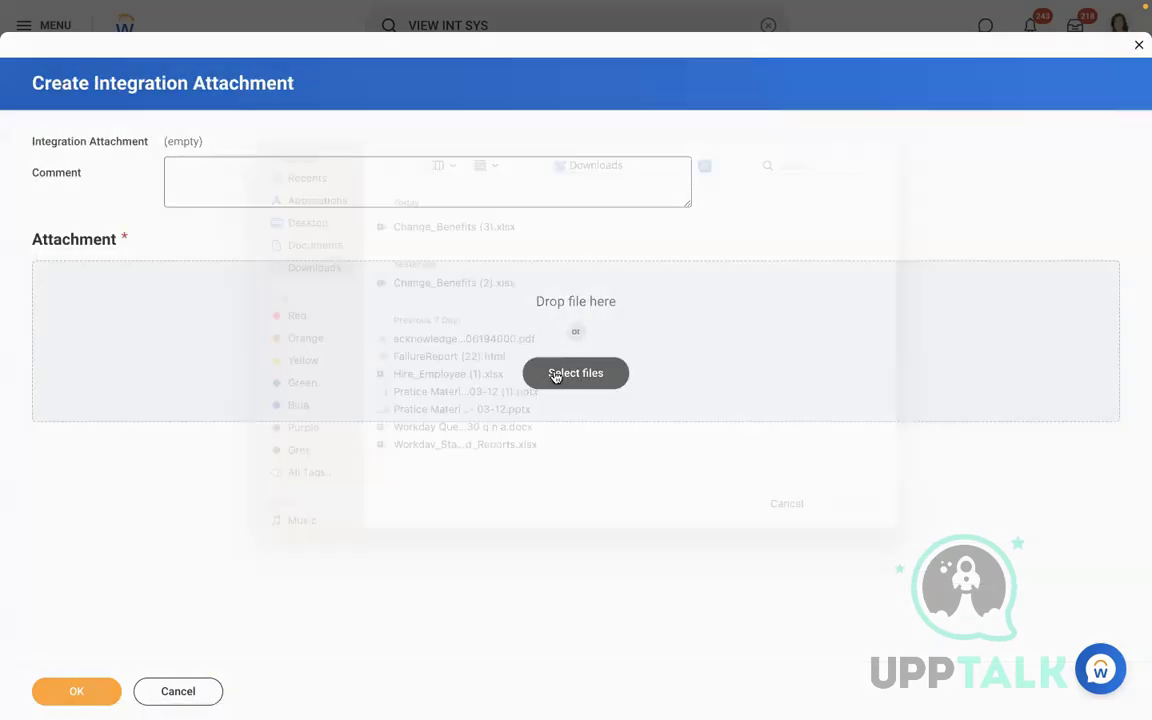
{"action": "left_click", "coordinate": [433, 254]}
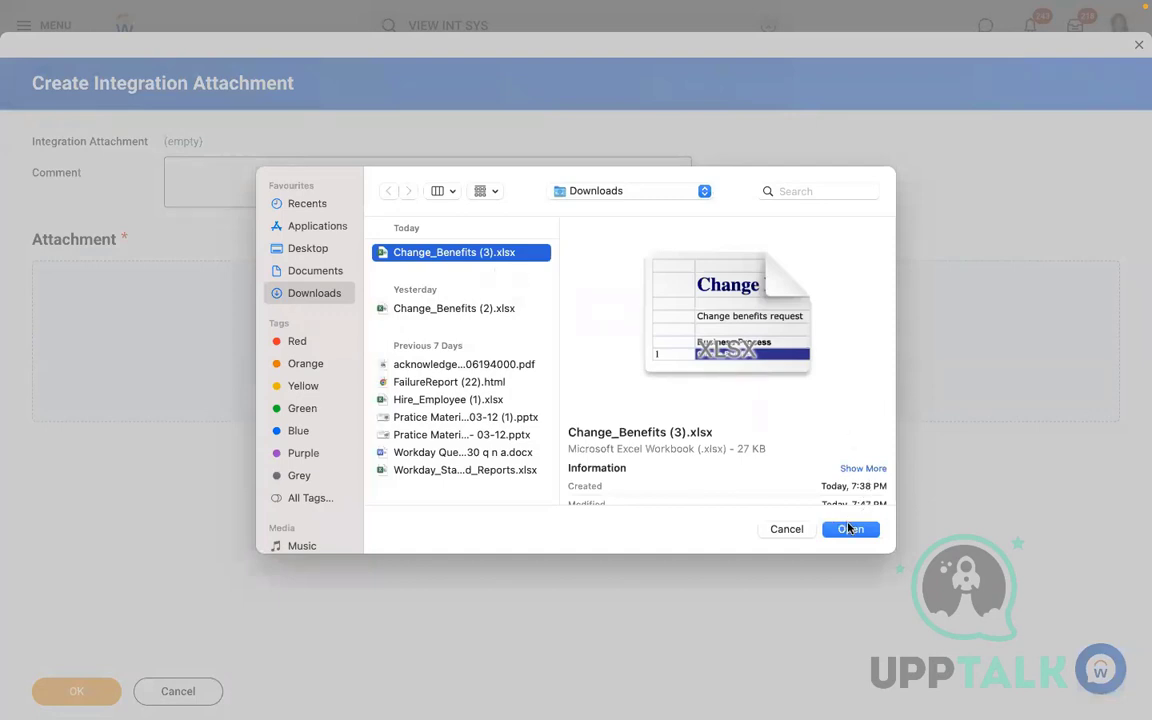
{"action": "left_click", "coordinate": [848, 529]}
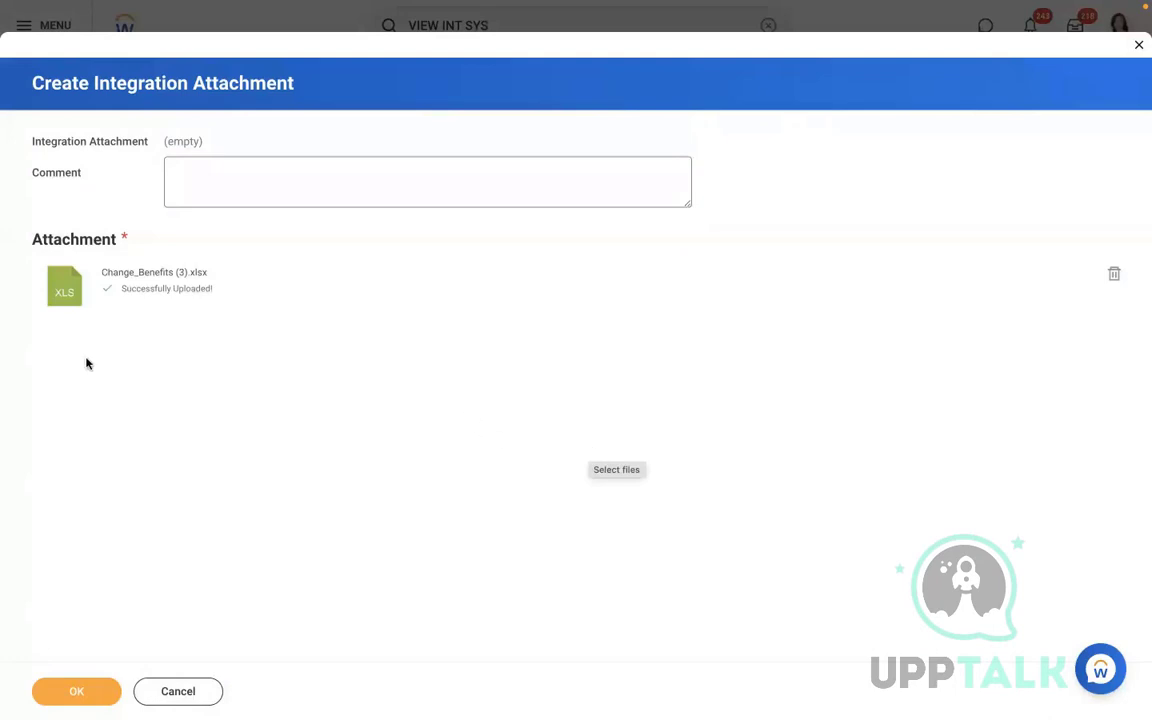
{"action": "left_click", "coordinate": [82, 692]}
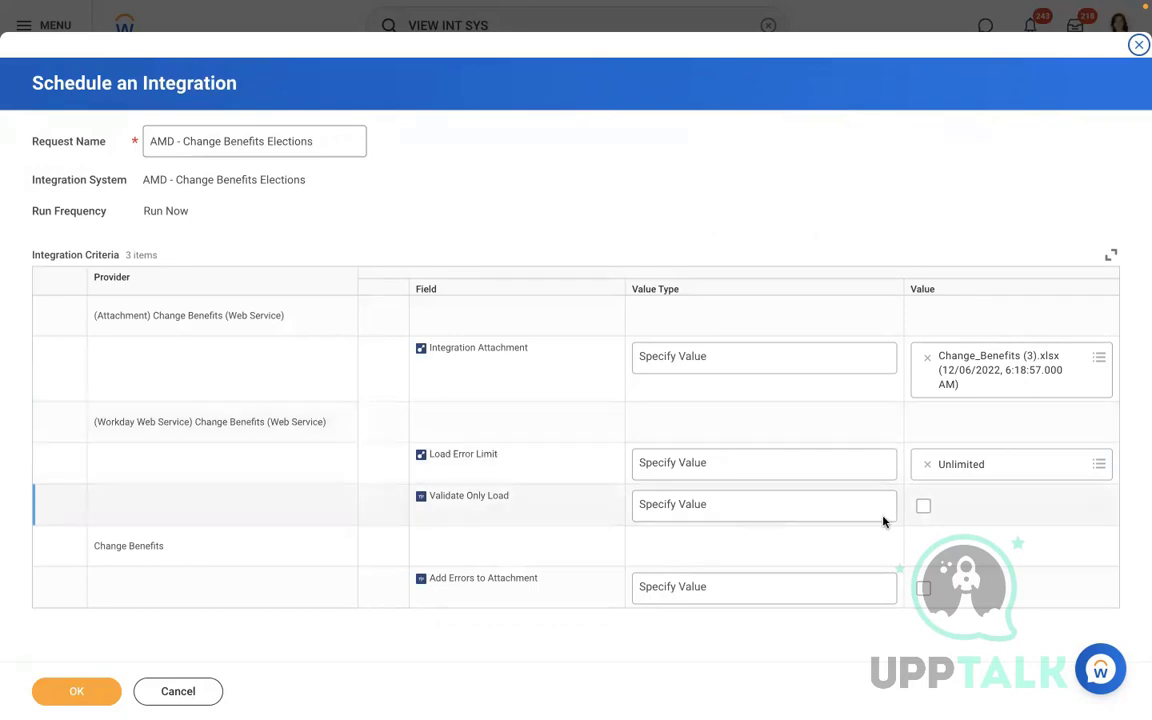
Enable Validate Only Load and Add Errors to Attachment, then launch the integration
{"action": "left_click", "coordinate": [923, 507]}
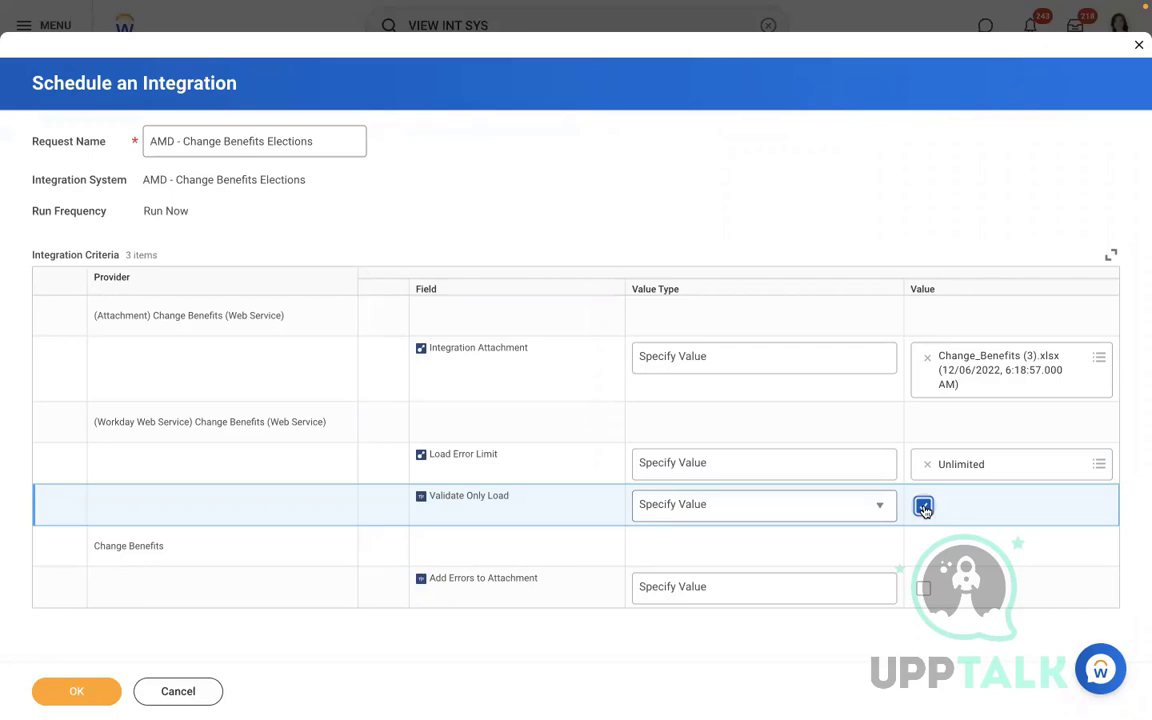
{"action": "left_click", "coordinate": [924, 589]}
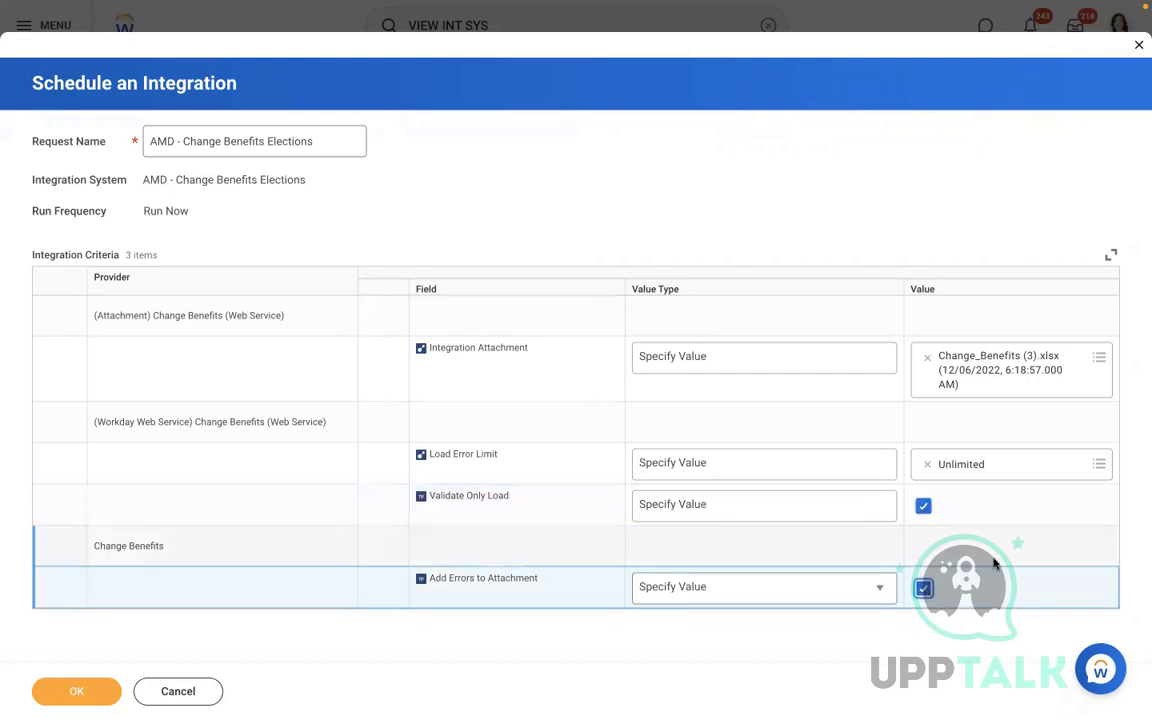
{"action": "left_click", "coordinate": [79, 689]}
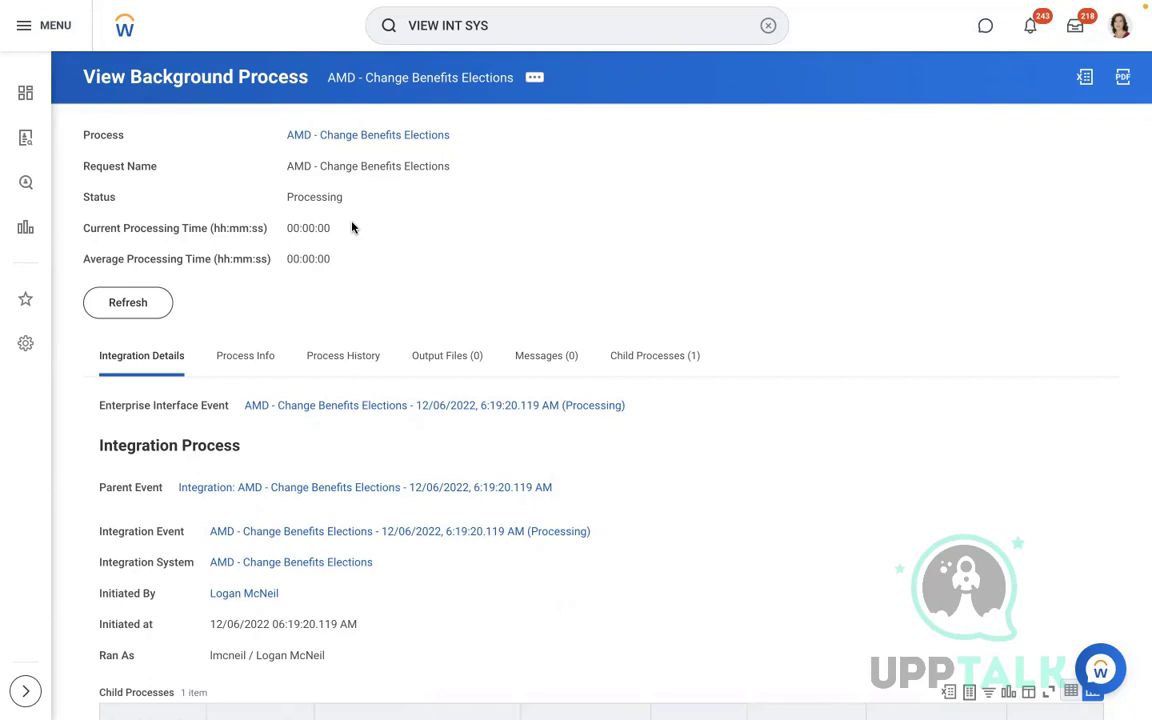
Refresh the AMD - Change Benefits Elections background process and confirm it shows Completed
{"action": "left_click", "coordinate": [110, 307]}
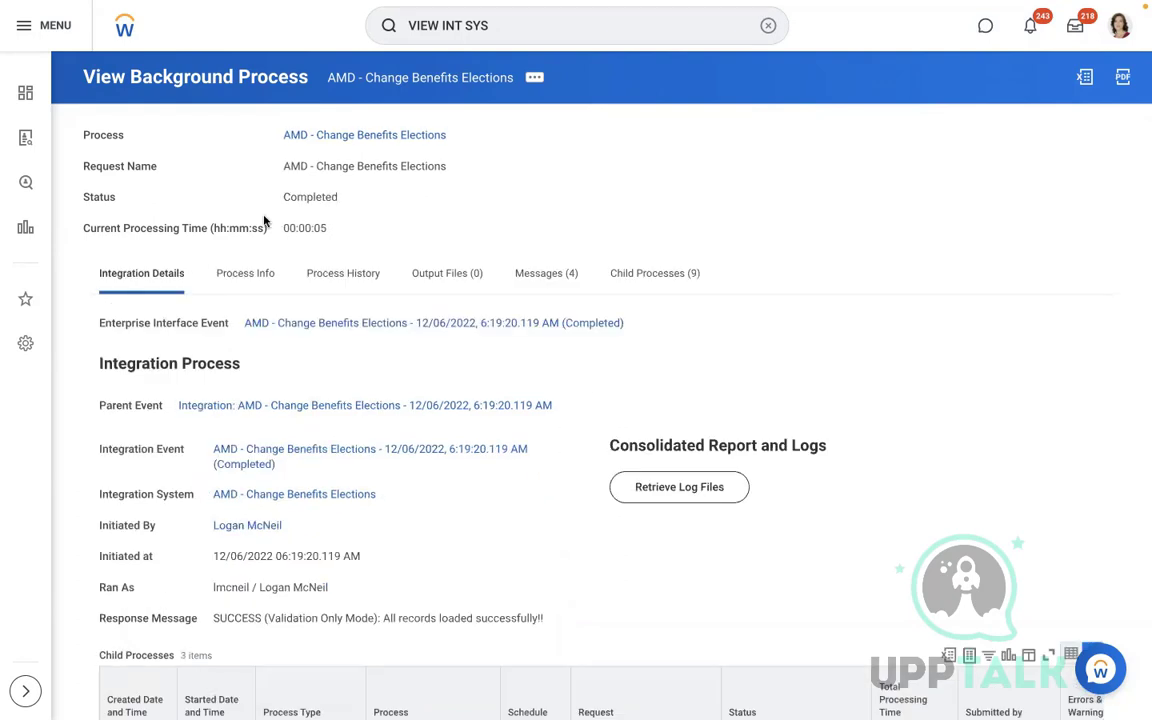
{"action": "left_click_drag", "start_coordinate": [270, 200], "coordinate": [363, 202]}
{"action": "left_click", "coordinate": [720, 229]}
{"action": "scroll", "coordinate": [720, 229], "scroll_direction": "down", "scroll_amount": 1}
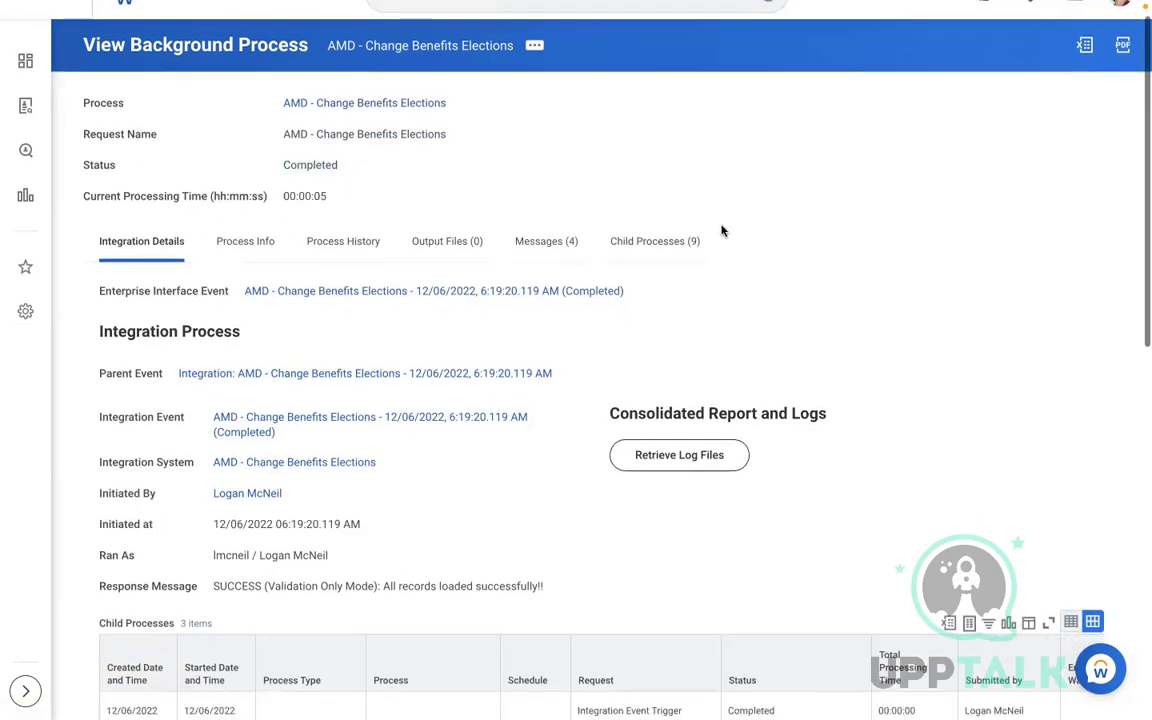
{"action": "scroll", "coordinate": [722, 231], "scroll_direction": "down", "scroll_amount": 3}
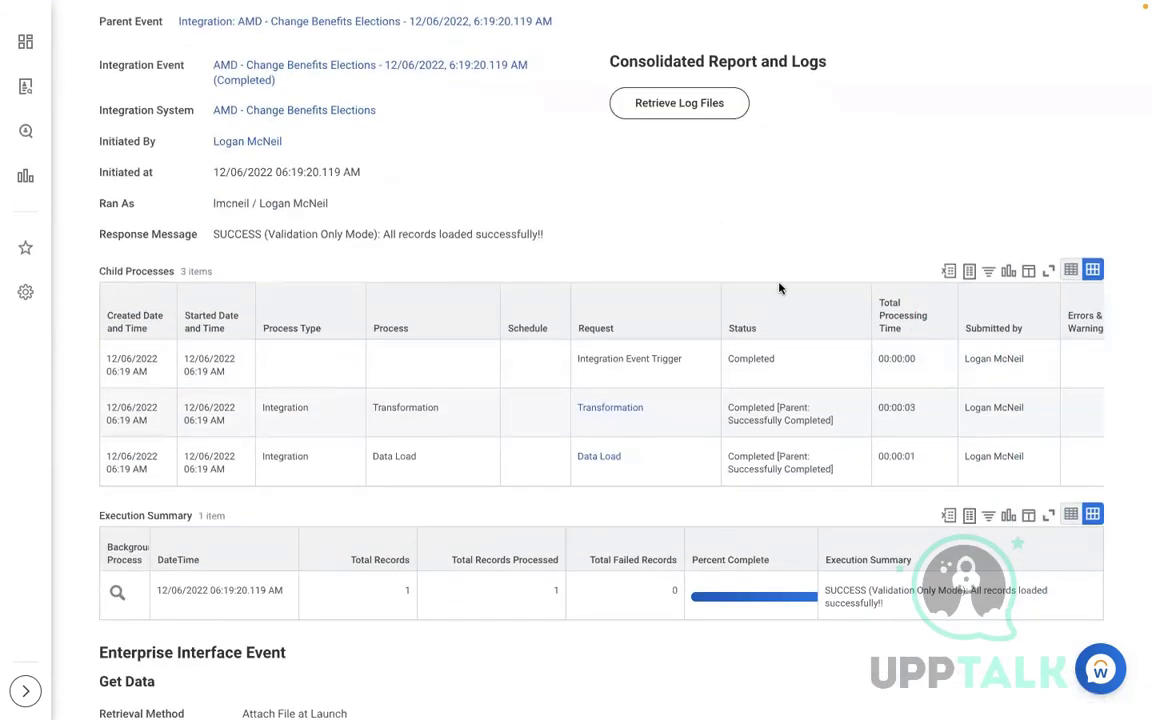
Check the Execution Summary: SUCCESS (Validation Only Mode), 1 record loaded, 0 failed
{"action": "left_click", "coordinate": [380, 591]}
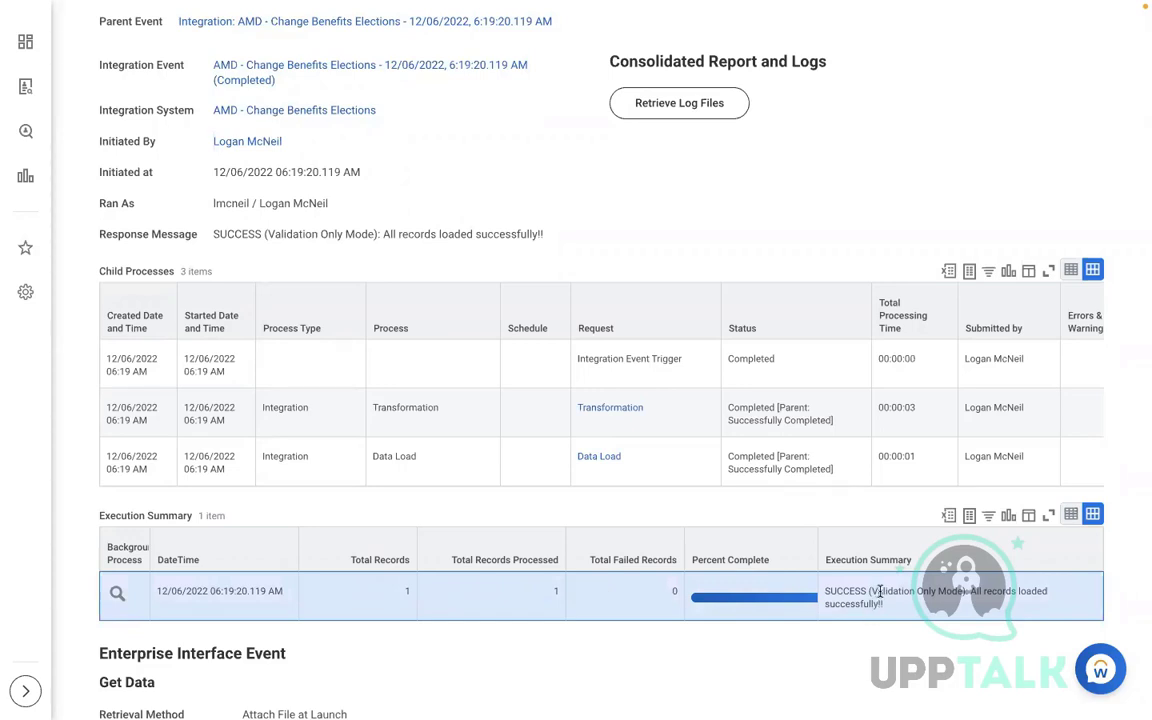
{"action": "left_click_drag", "start_coordinate": [871, 592], "coordinate": [920, 592]}
{"action": "scroll", "coordinate": [715, 206], "scroll_direction": "up", "scroll_amount": 3}
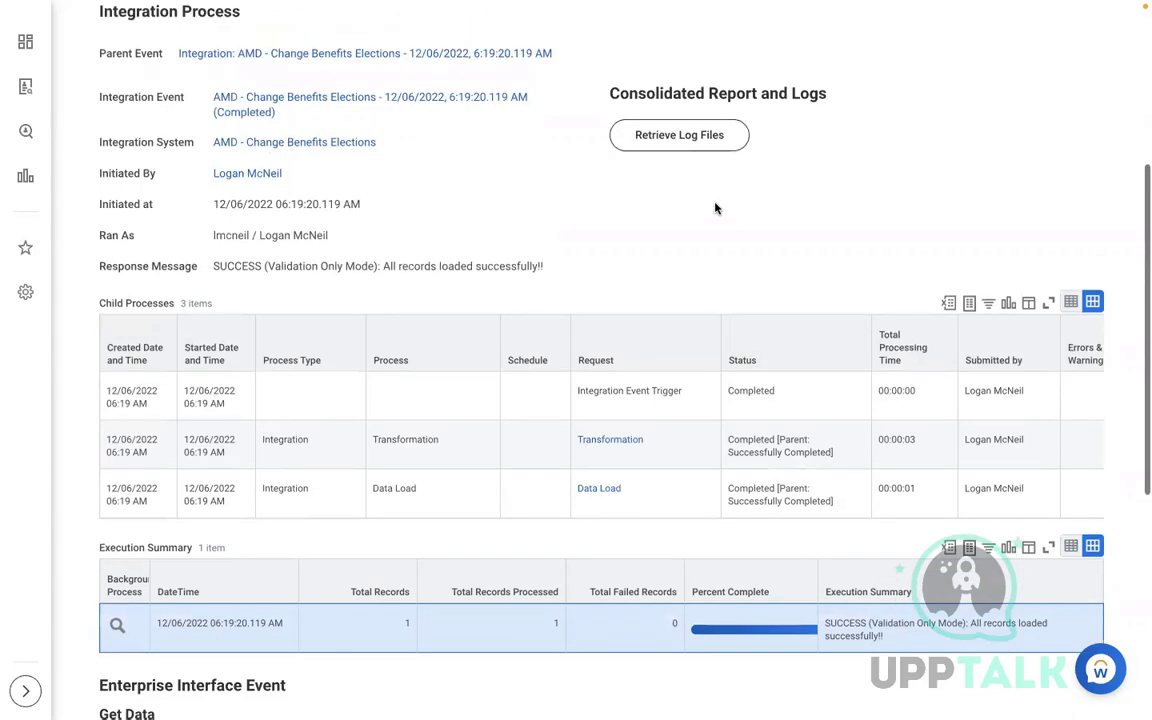
{"action": "scroll", "coordinate": [715, 206], "scroll_direction": "up", "scroll_amount": 6}
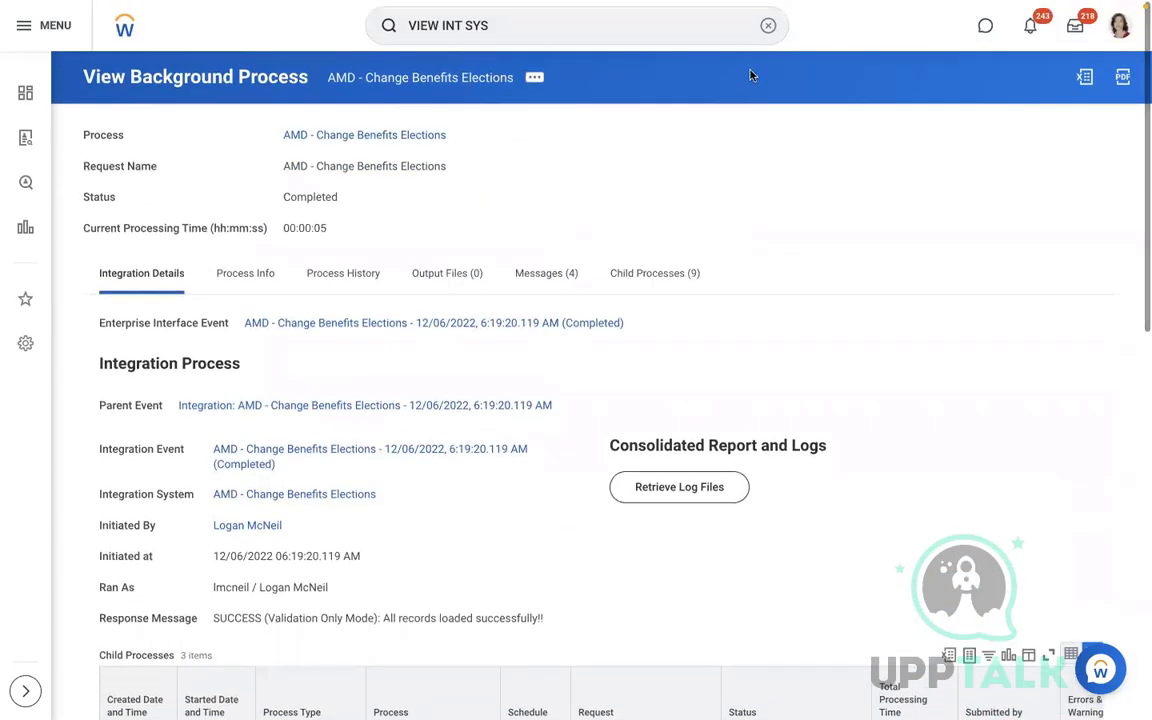
{"action": "left_click", "coordinate": [766, 25]}
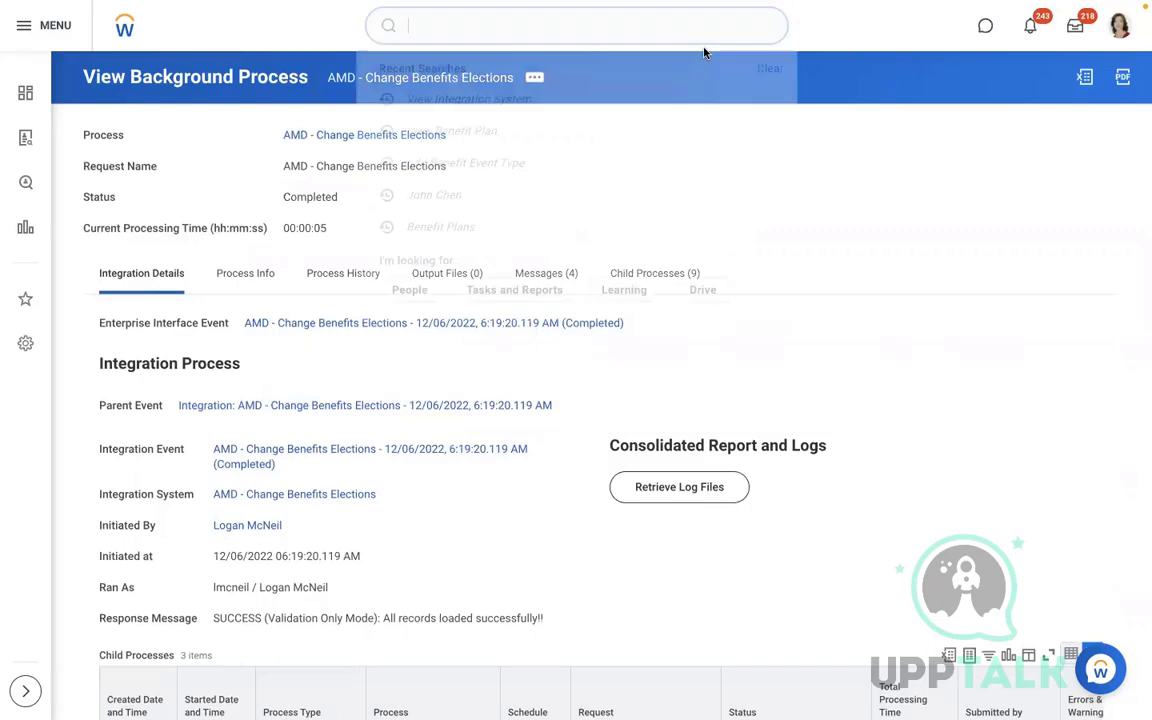
Open the worker's profile from recent searches and review his 12 current benefit plans
{"action": "left_click", "coordinate": [468, 195]}
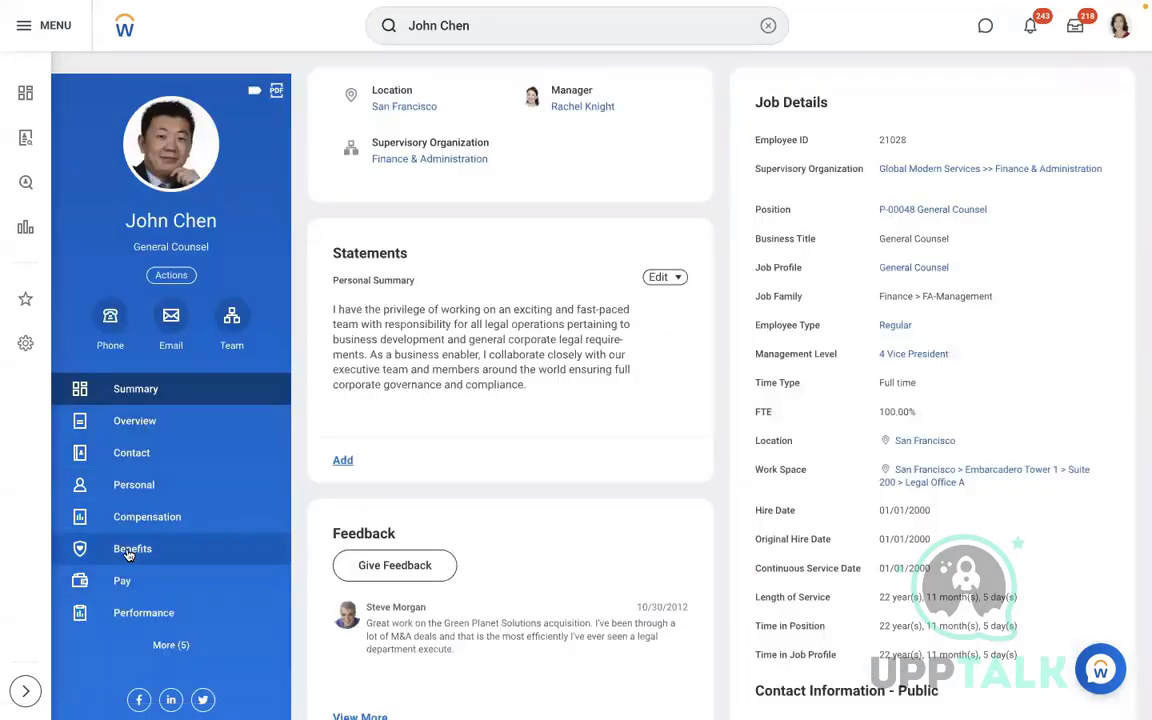
{"action": "left_click", "coordinate": [145, 548]}
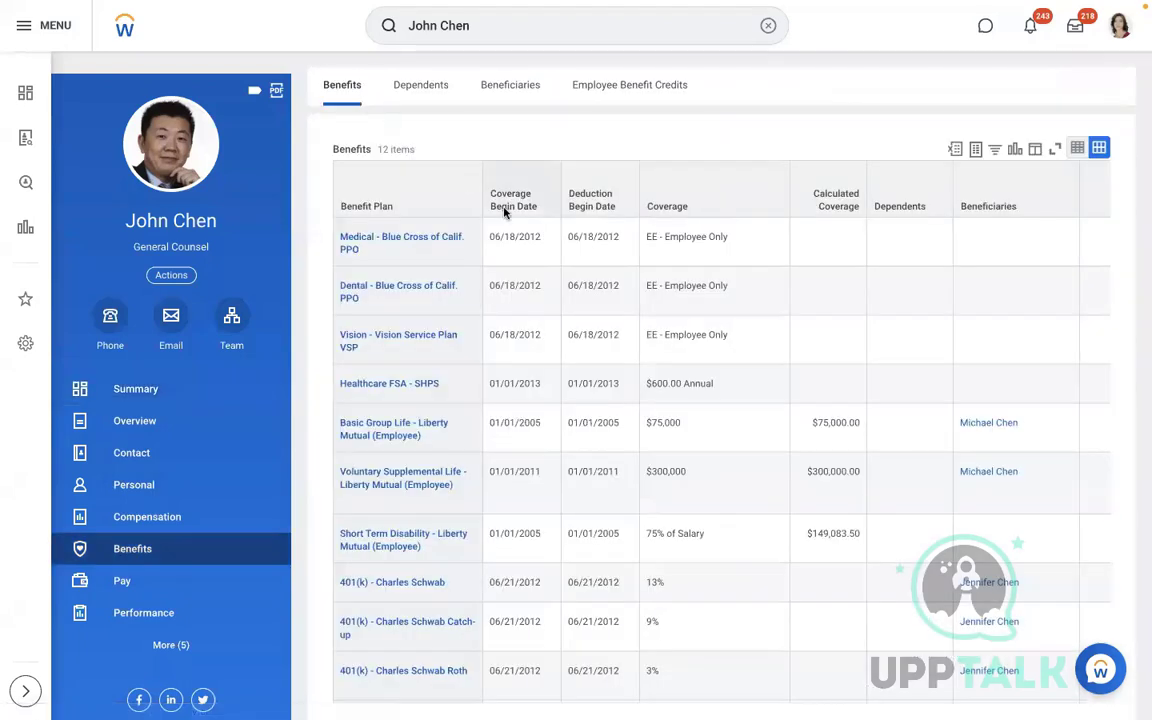
{"action": "left_click", "coordinate": [797, 346]}
{"action": "scroll", "coordinate": [797, 348], "scroll_direction": "down", "scroll_amount": 1}
{"action": "scroll", "coordinate": [797, 348], "scroll_direction": "down", "scroll_amount": 4}
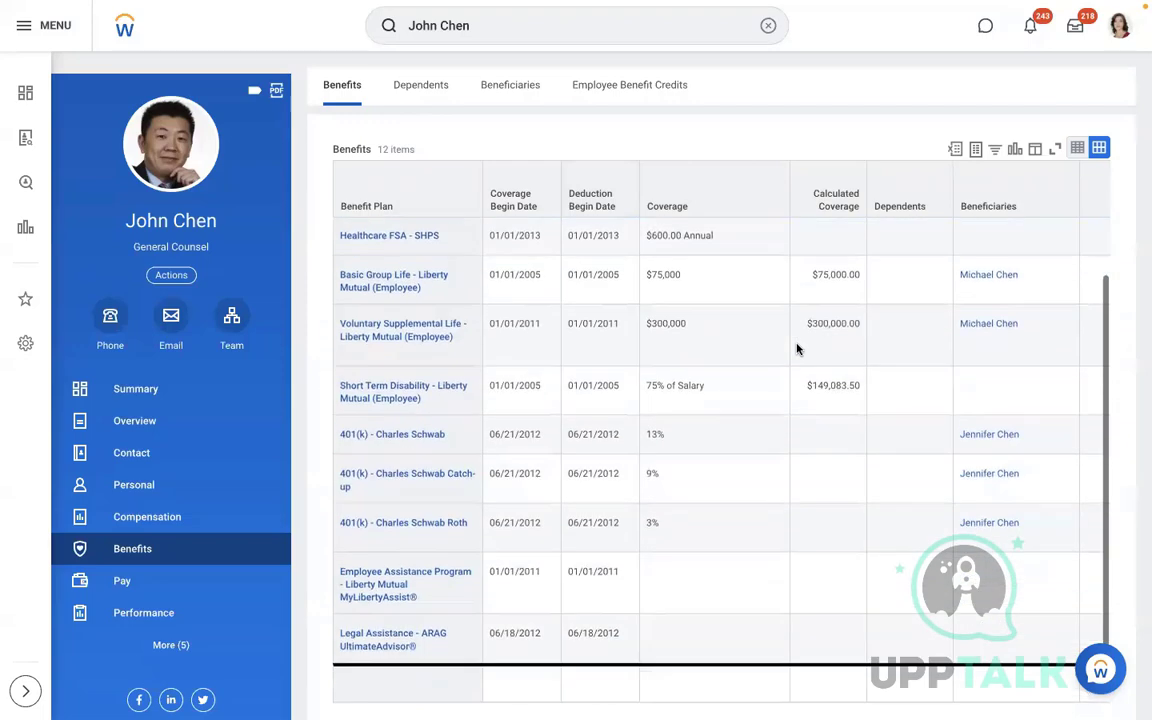
{"action": "scroll", "coordinate": [797, 348], "scroll_direction": "up", "scroll_amount": 3}
{"action": "scroll", "coordinate": [797, 348], "scroll_direction": "up", "scroll_amount": 1}
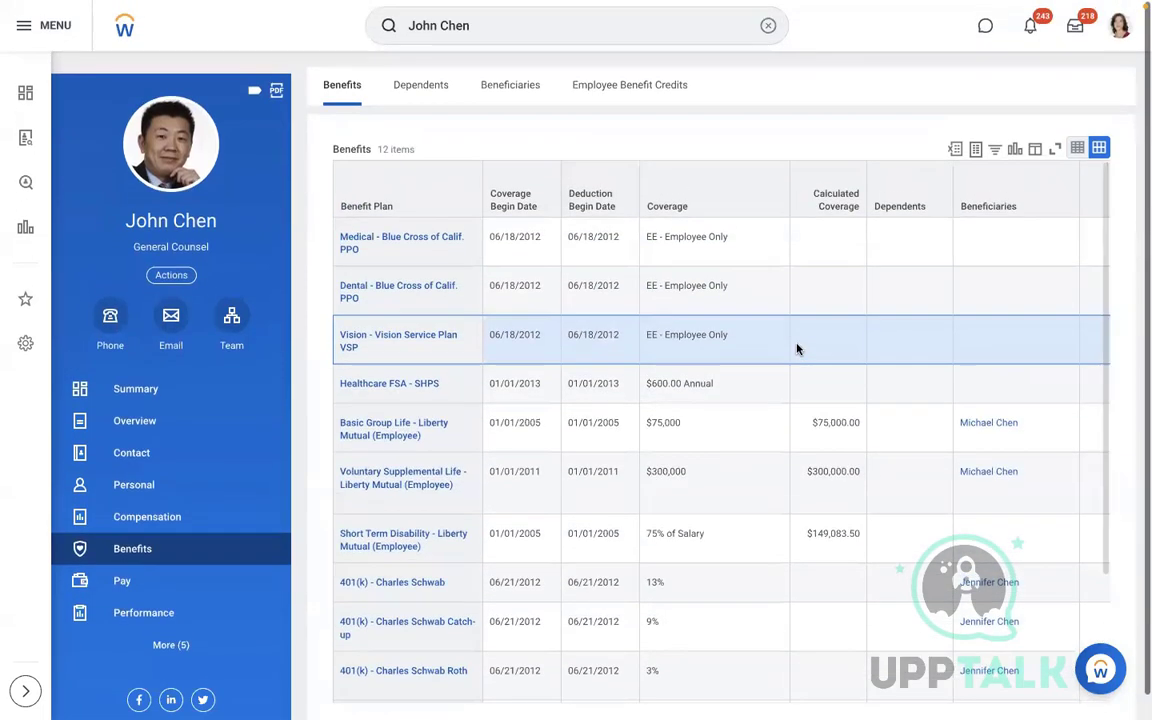
{"action": "left_click", "coordinate": [762, 30]}
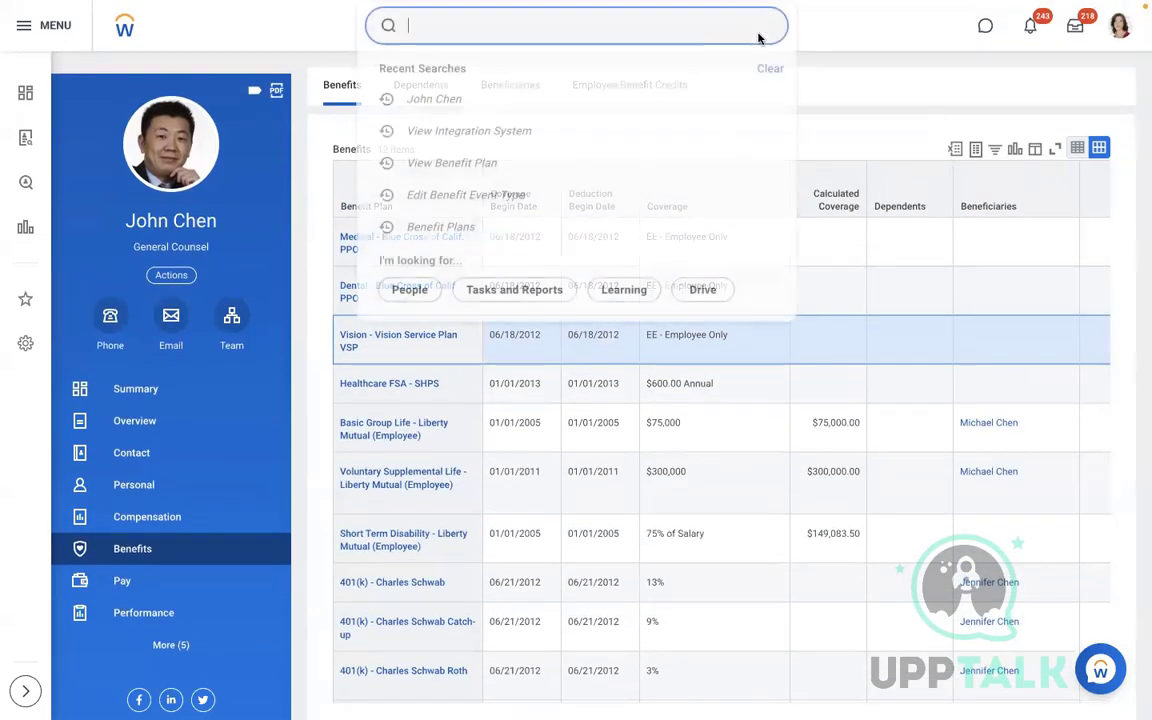
{"action": "key", "text": "ctrl+Left"}
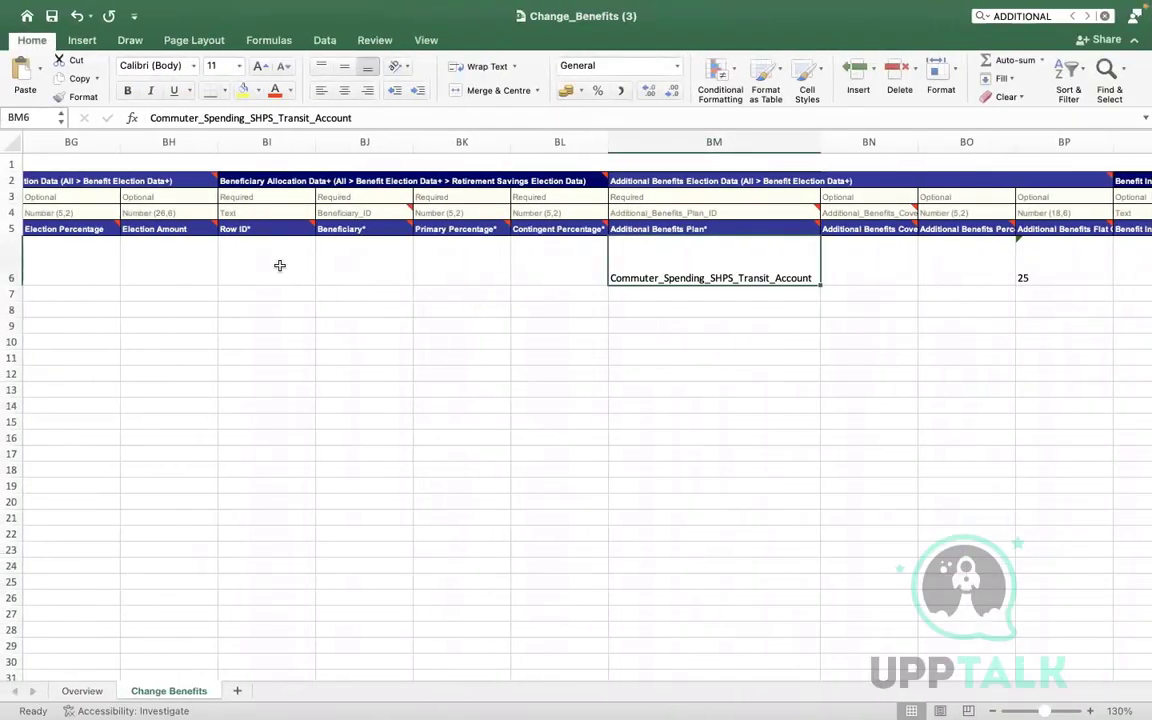
On the Overview sheet, switch C7 to Manual Processing, then back to Automatic Processing
{"action": "key", "text": "ctrl+Right"}
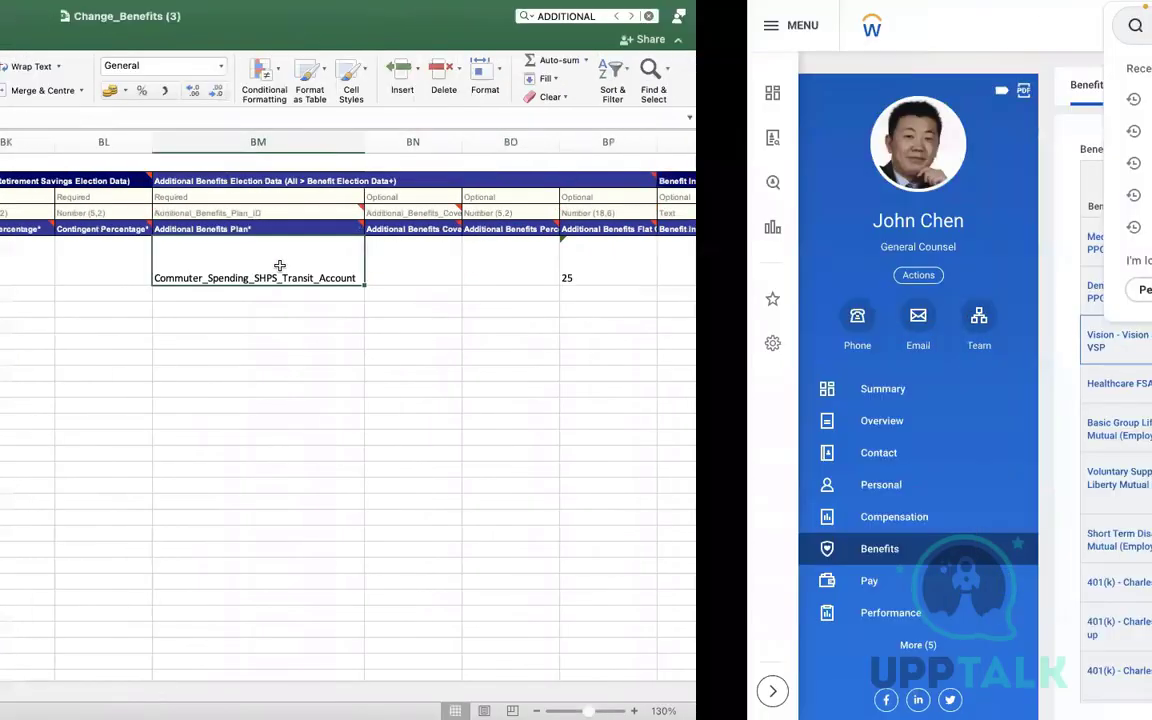
{"action": "key", "text": "ctrl+Left"}
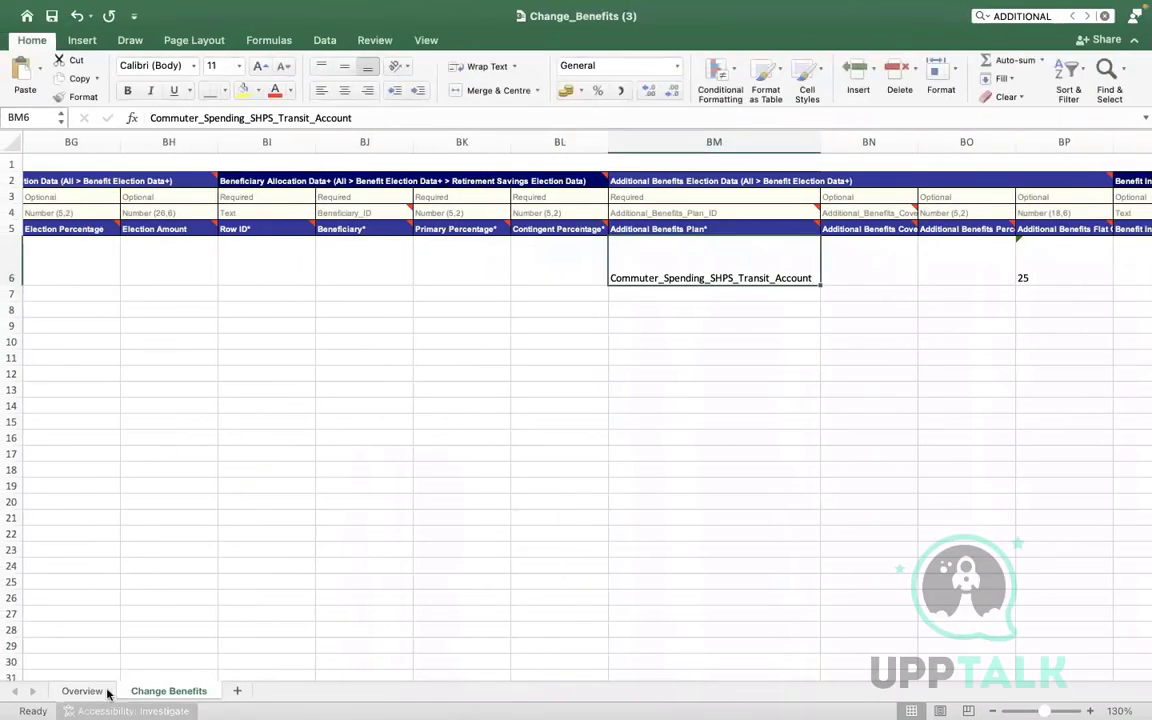
{"action": "left_click", "coordinate": [84, 689]}
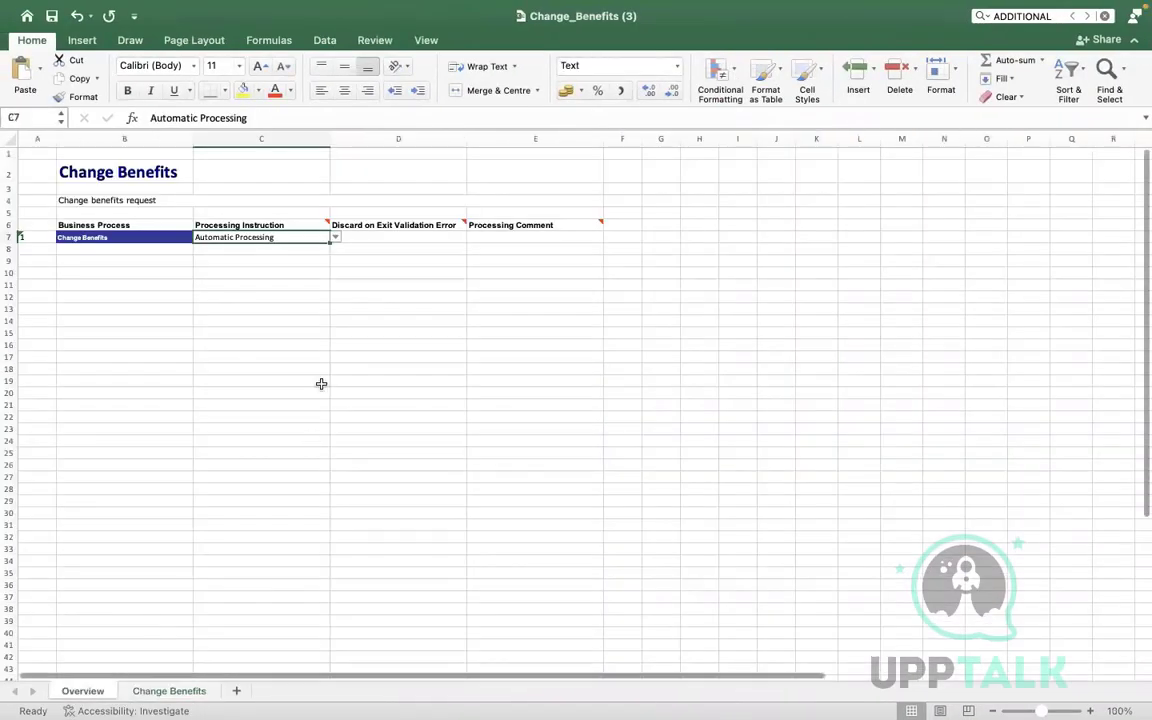
{"action": "left_click", "coordinate": [335, 237]}
{"action": "left_click", "coordinate": [277, 253]}
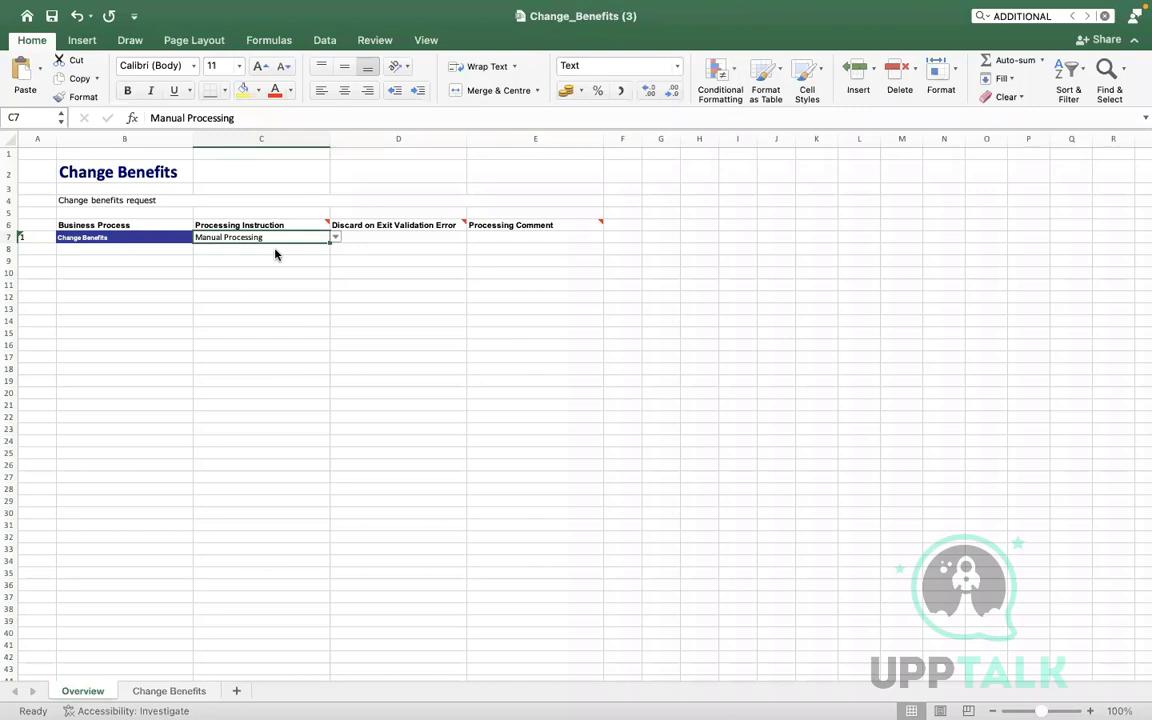
{"action": "left_click", "coordinate": [336, 237]}
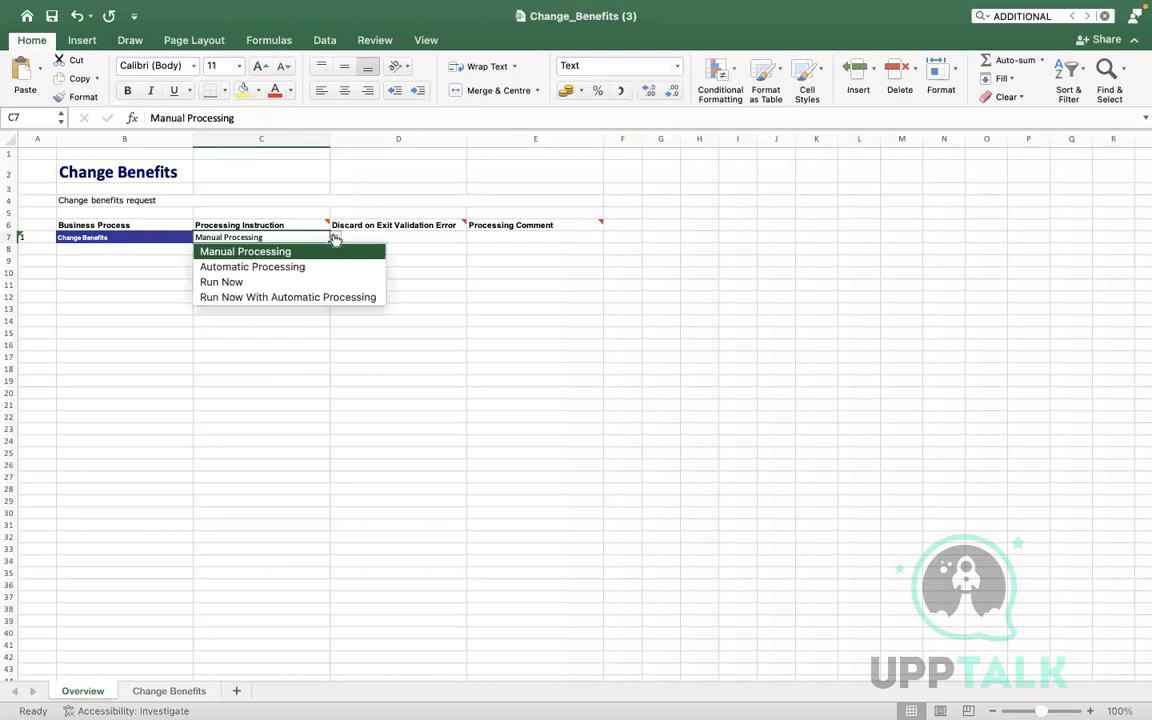
{"action": "left_click", "coordinate": [240, 266]}
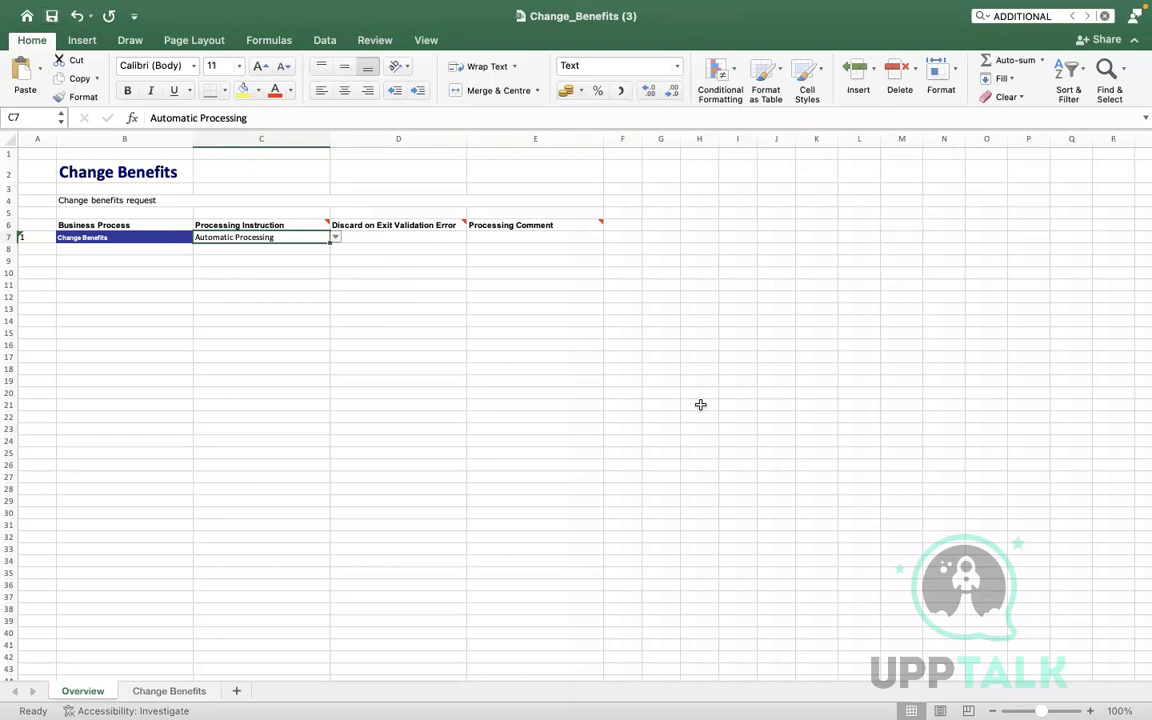
{"action": "key", "text": "ctrl+Right"}
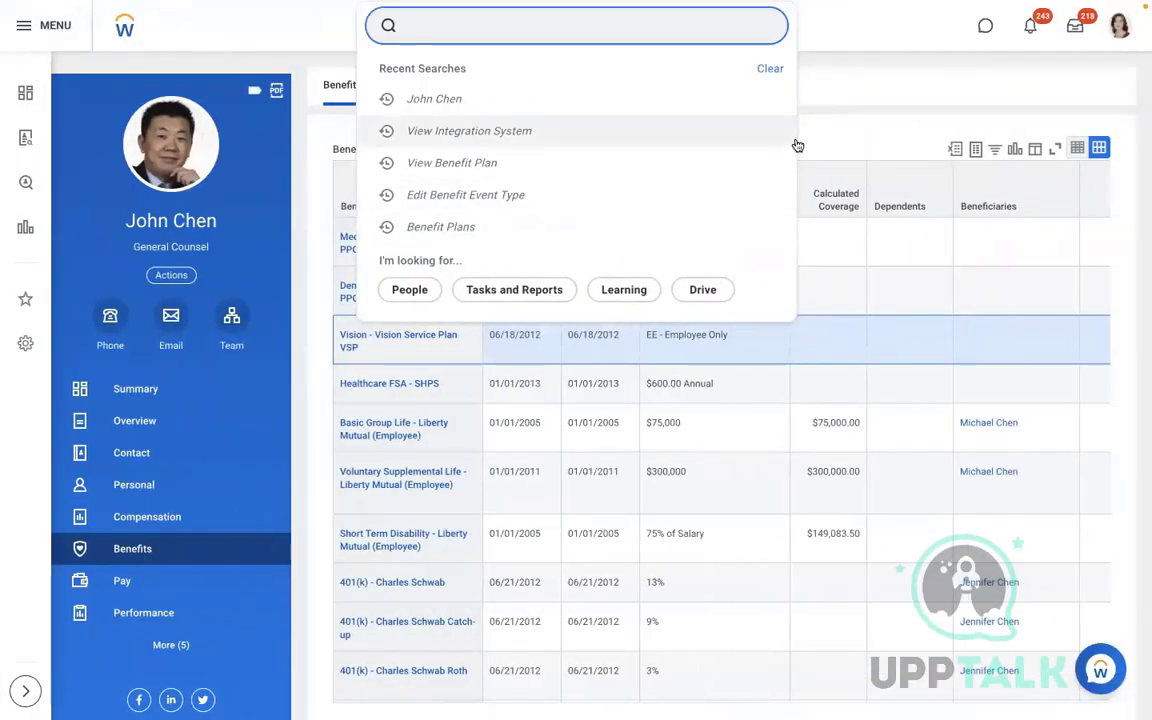
Open View Integration System for AMD - Change Benefits Elections
{"action": "left_click", "coordinate": [502, 138]}
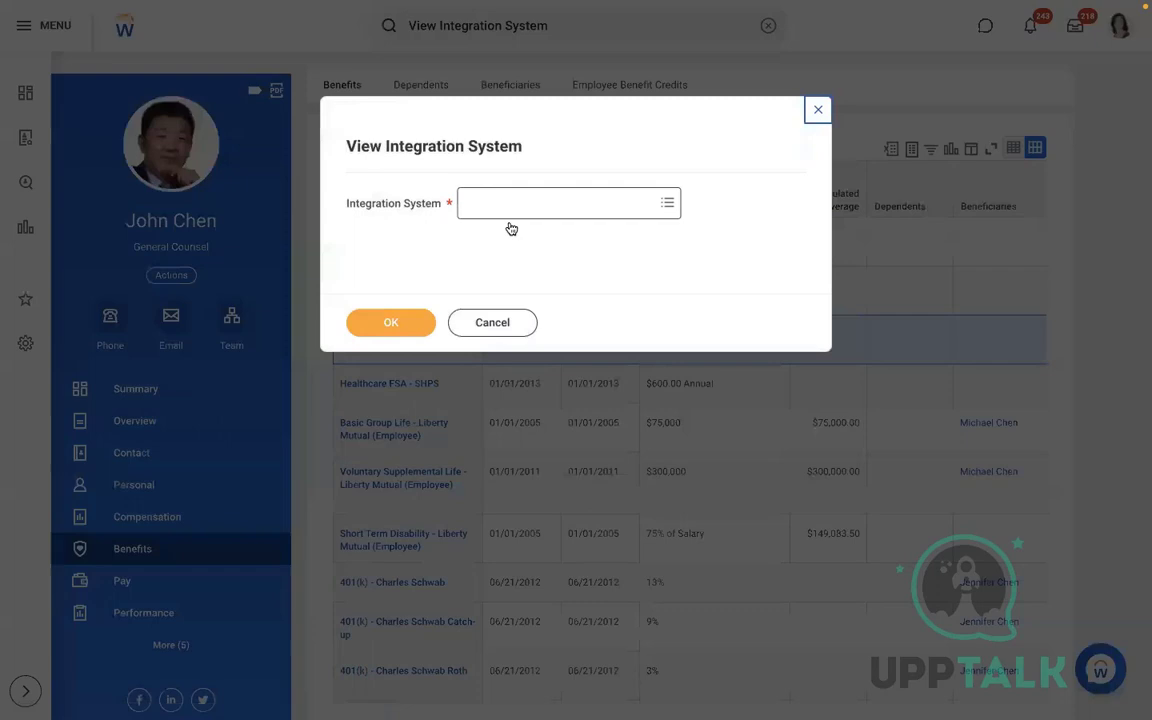
{"action": "left_click", "coordinate": [496, 213]}
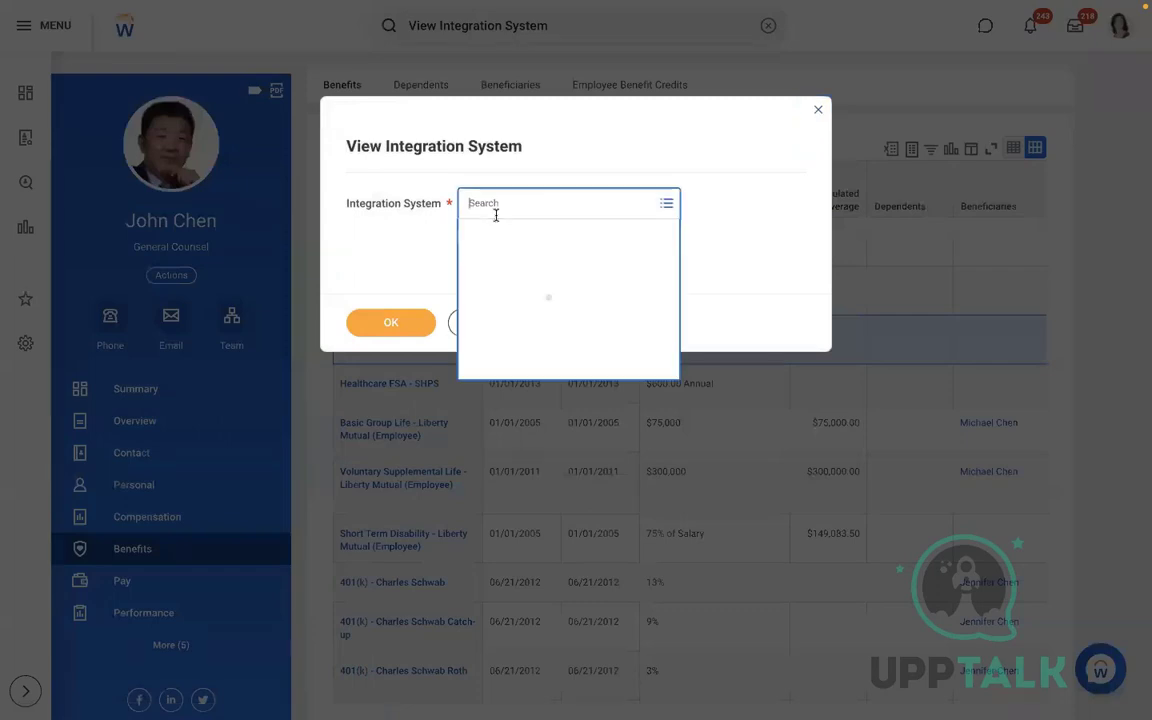
{"action": "type", "text": "AMD"}
{"action": "key", "text": "Return"}
{"action": "left_click", "coordinate": [526, 270]}
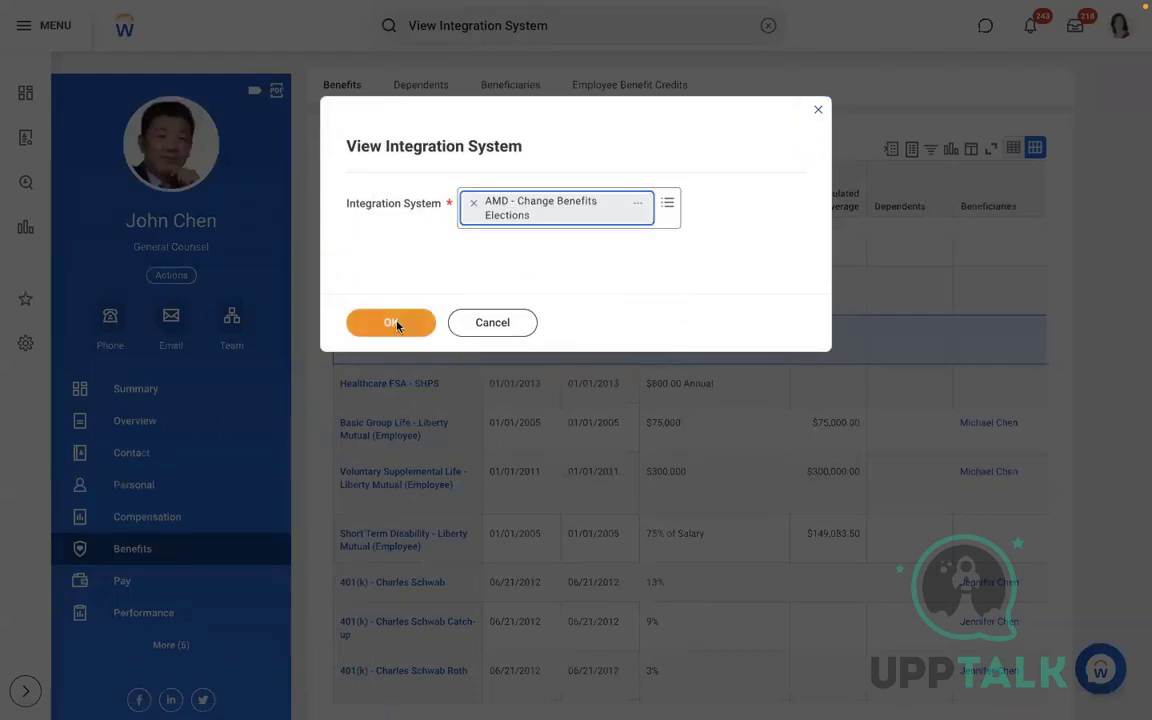
{"action": "left_click", "coordinate": [396, 322]}
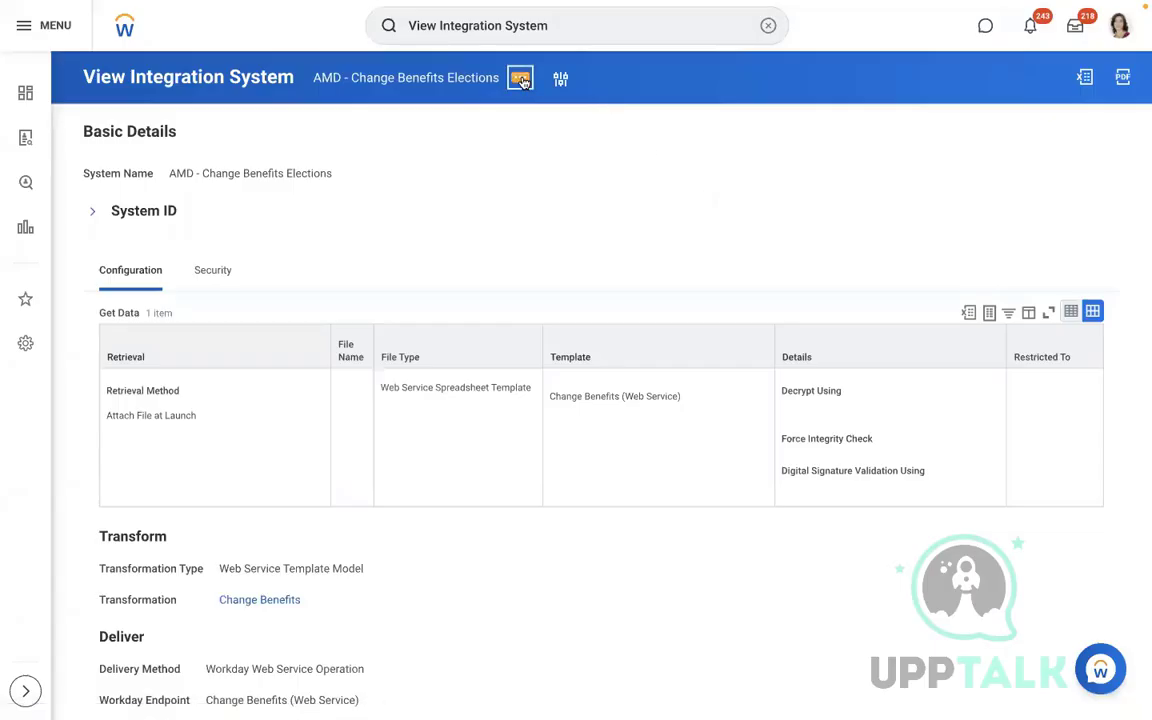
Start Launch / Schedule for the integration with Run Frequency set to Run Now
{"action": "left_click", "coordinate": [521, 80]}
{"action": "mouse_move", "coordinate": [581, 298]}
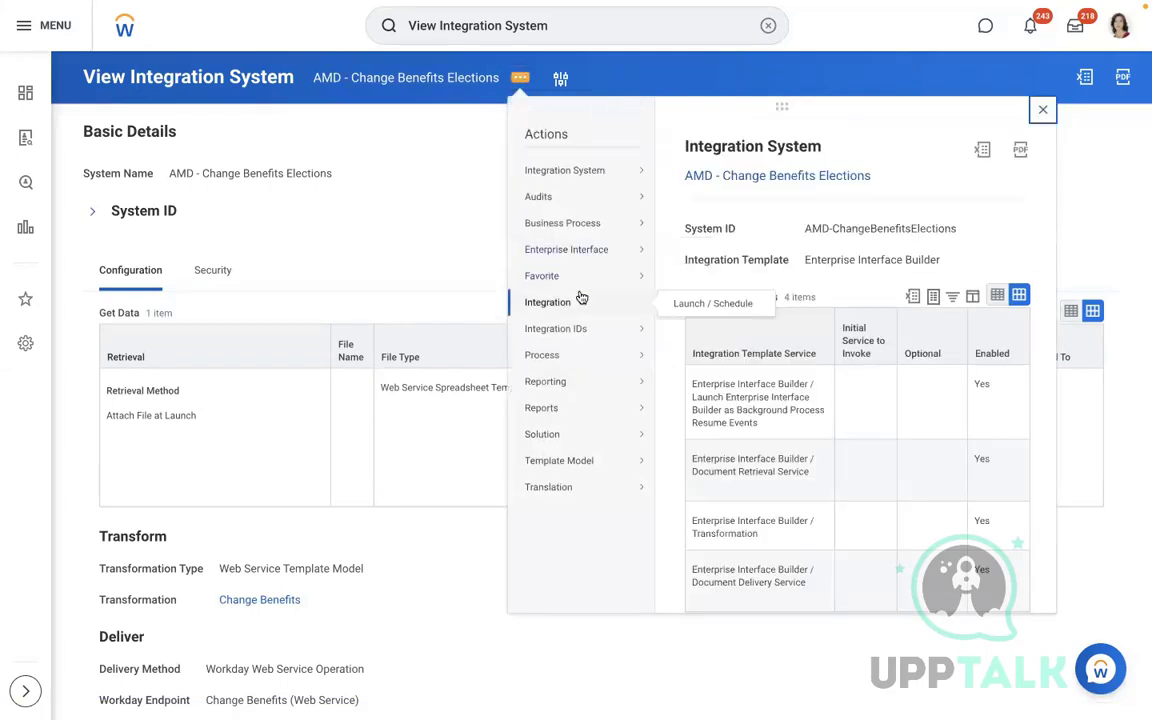
{"action": "left_click", "coordinate": [714, 303]}
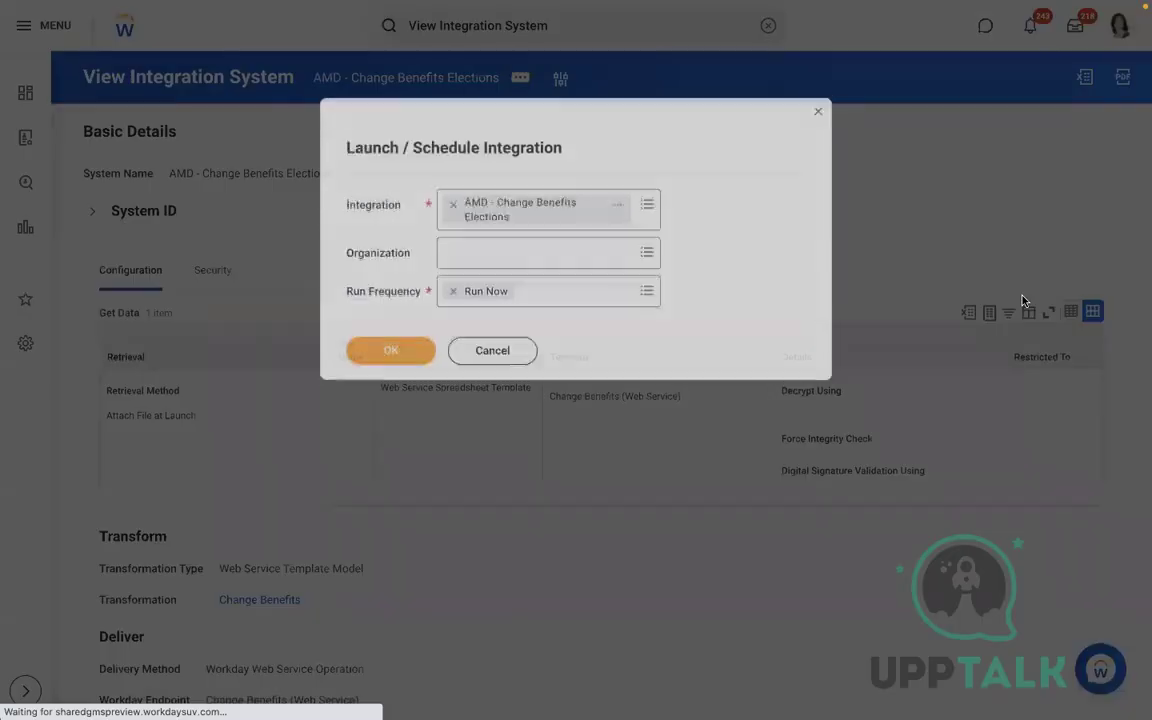
{"action": "left_click", "coordinate": [390, 348]}
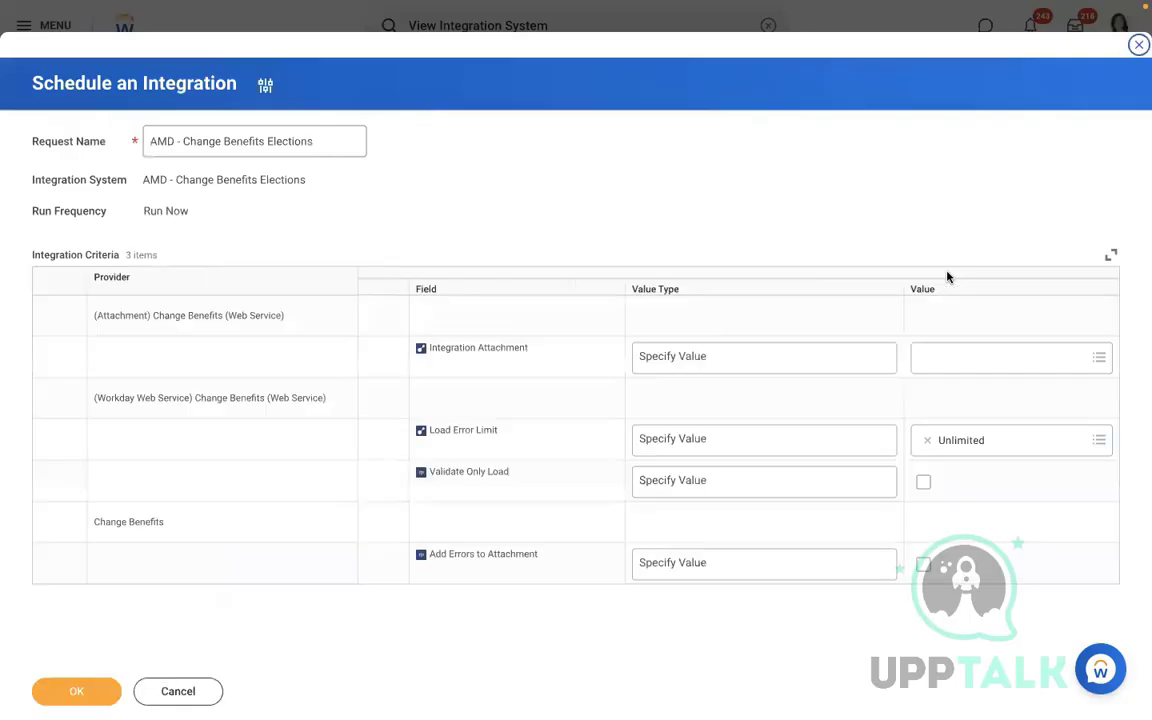
Attach Change_Benefits (3).xlsx as a new integration attachment and launch the integration
{"action": "left_click", "coordinate": [1000, 357]}
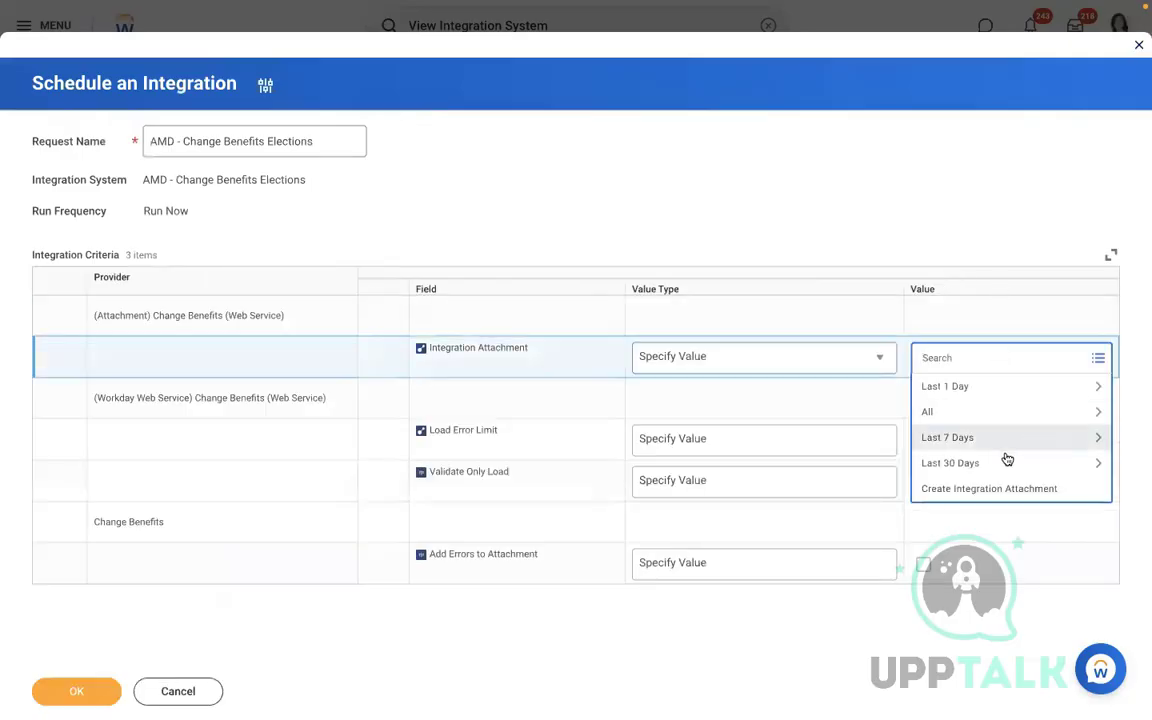
{"action": "left_click", "coordinate": [938, 490]}
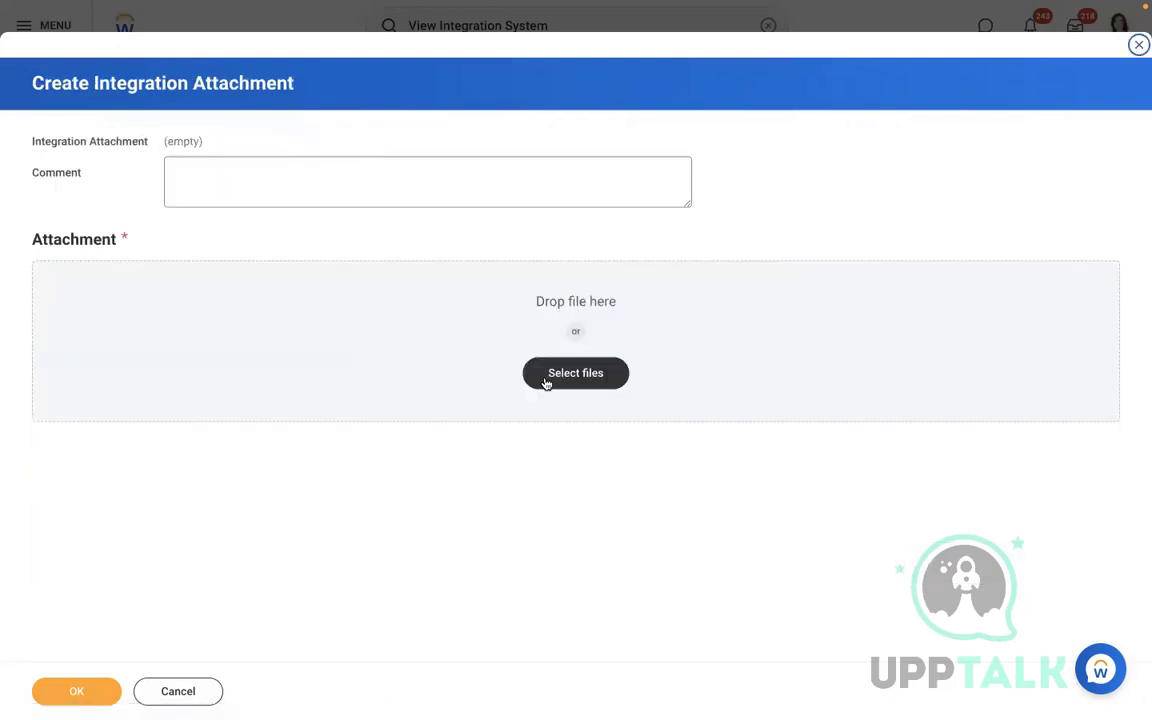
{"action": "left_click", "coordinate": [532, 374]}
{"action": "left_click", "coordinate": [454, 252]}
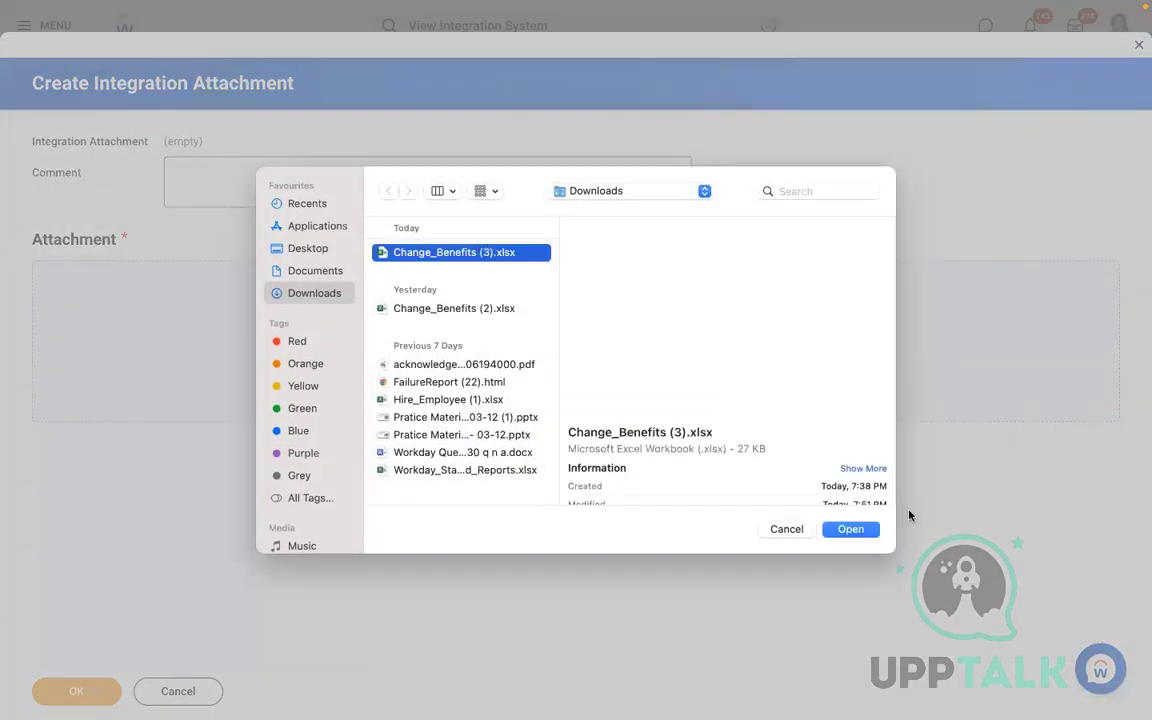
{"action": "left_click", "coordinate": [851, 530]}
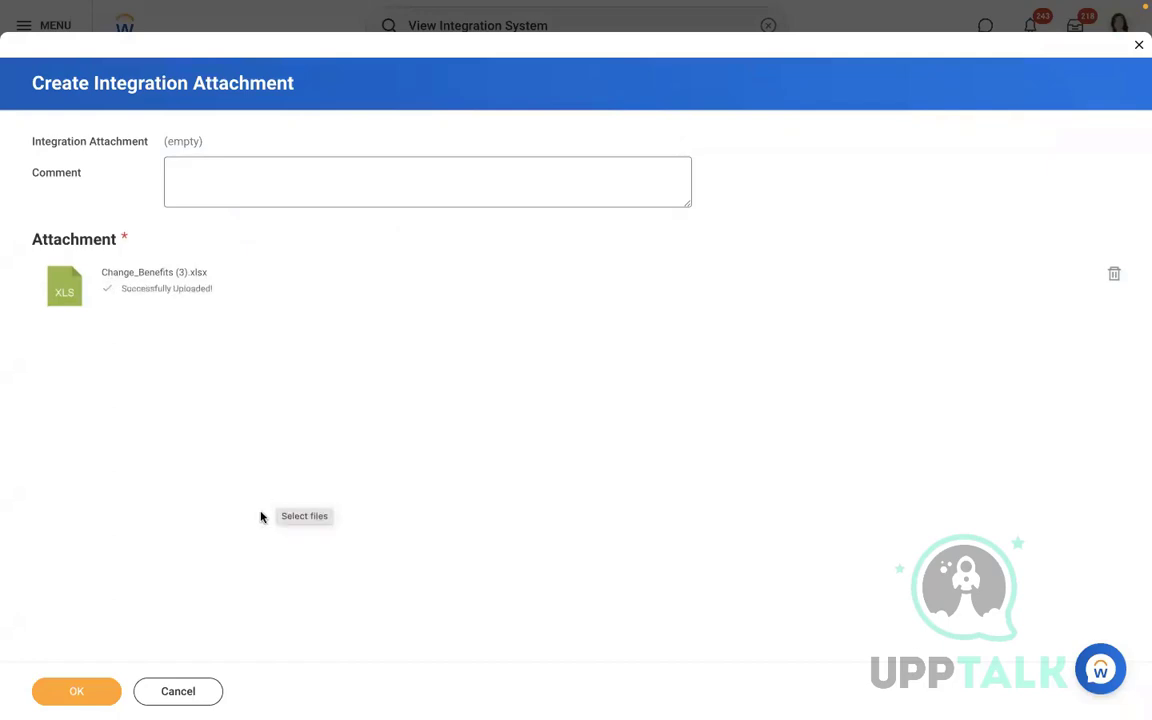
{"action": "left_click", "coordinate": [64, 690]}
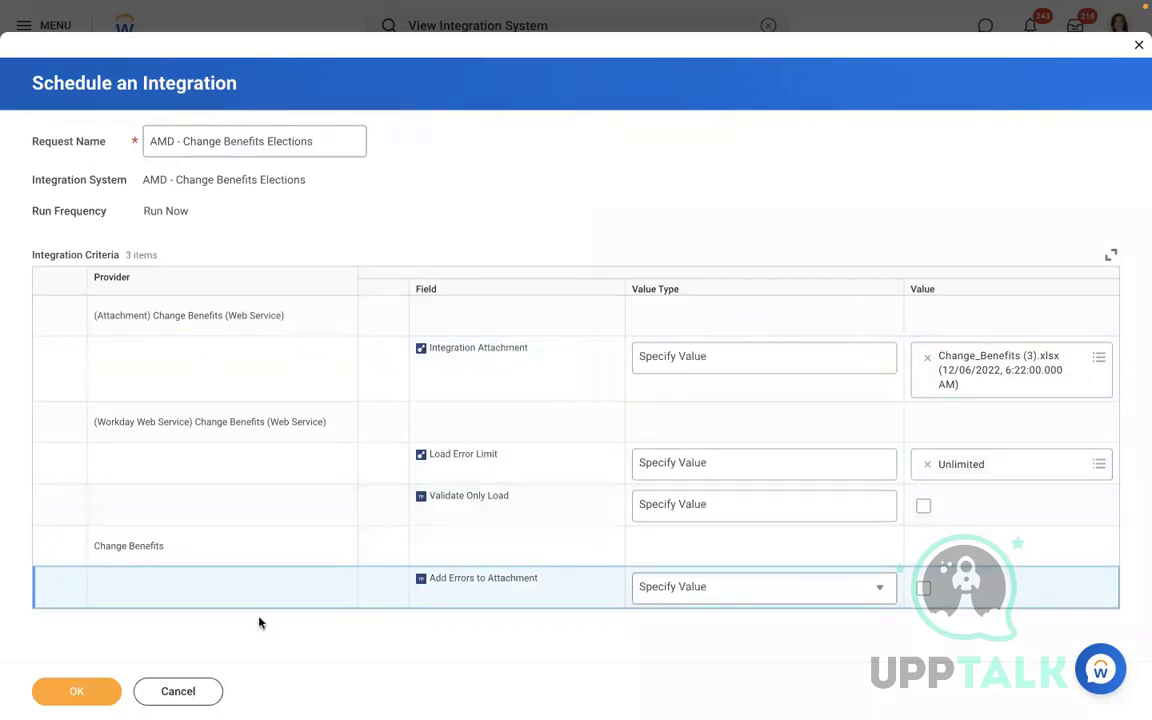
{"action": "left_click", "coordinate": [68, 693]}
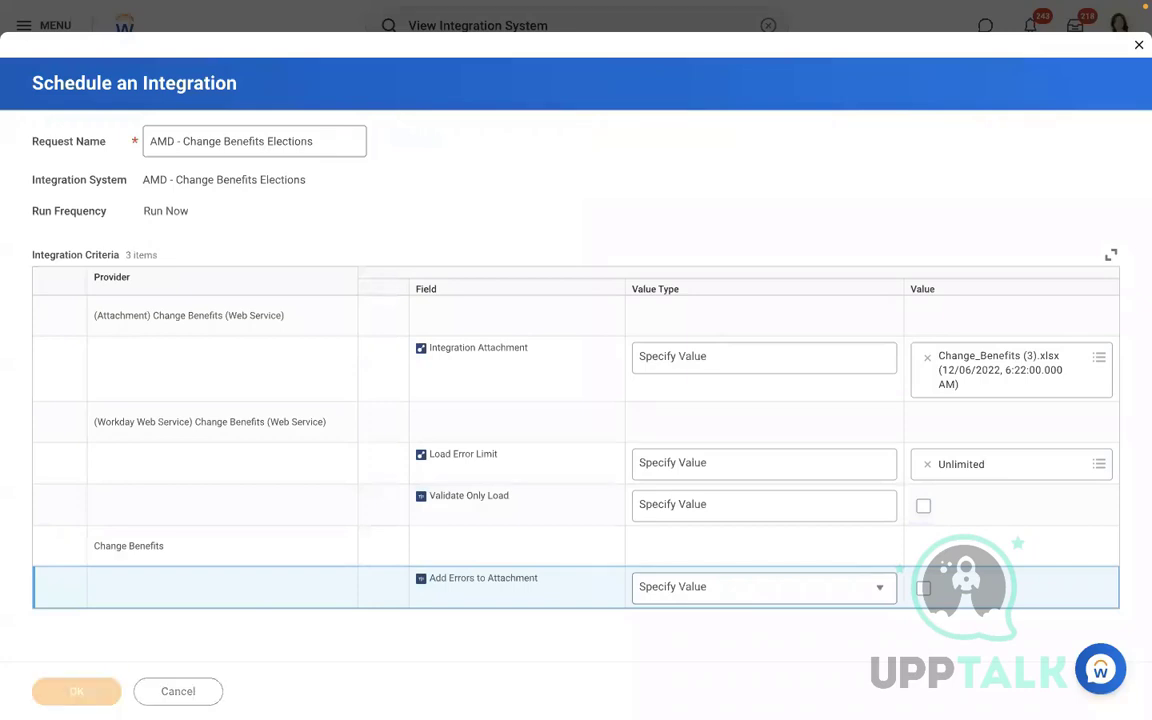
{"action": "left_click", "coordinate": [155, 314]}
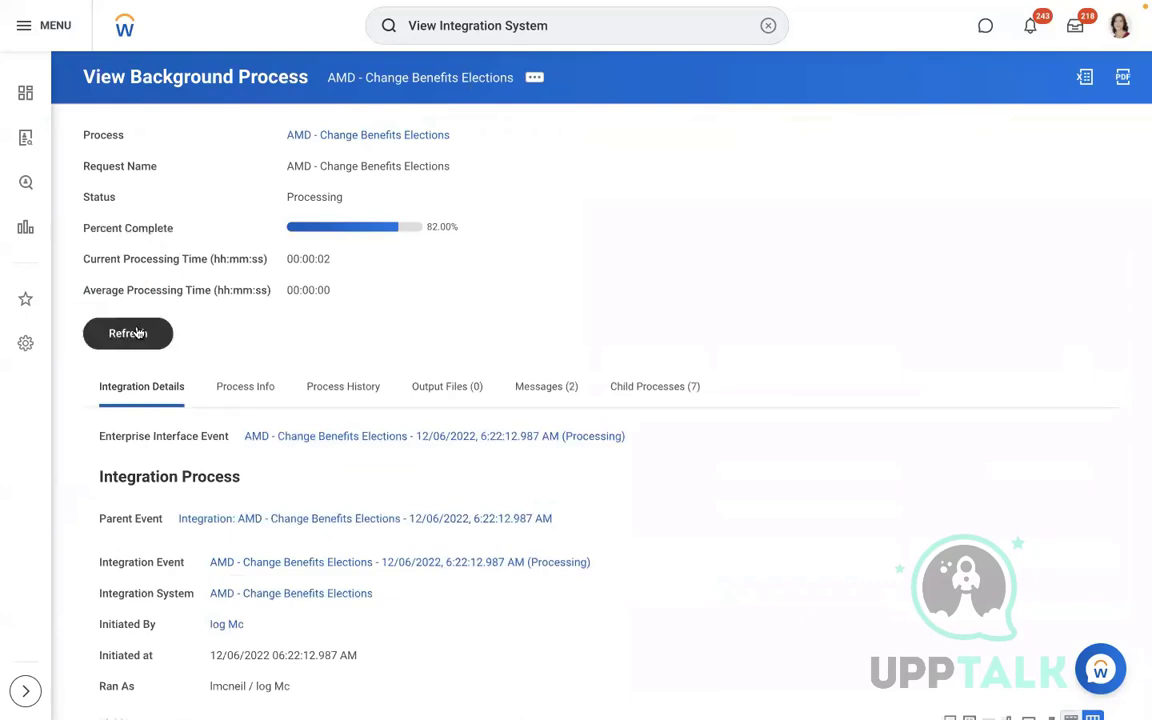
Refresh until the integration shows Completed, then open the worker from recent searches
{"action": "left_click", "coordinate": [137, 333]}
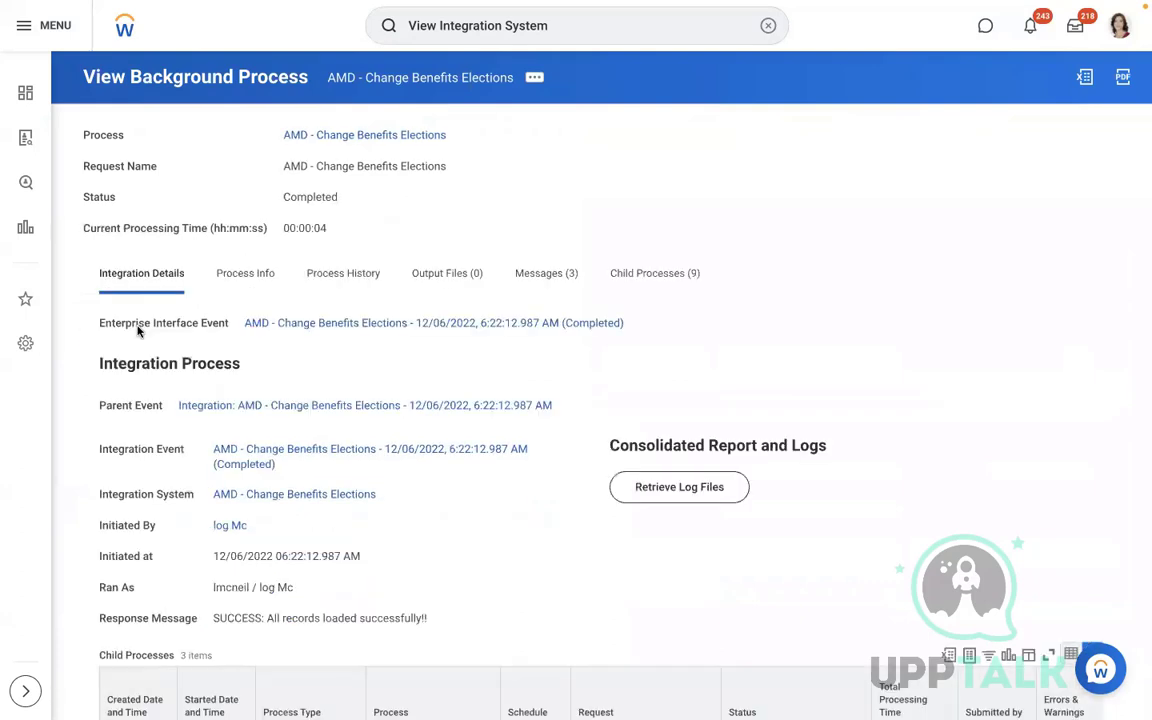
{"action": "left_click", "coordinate": [764, 44]}
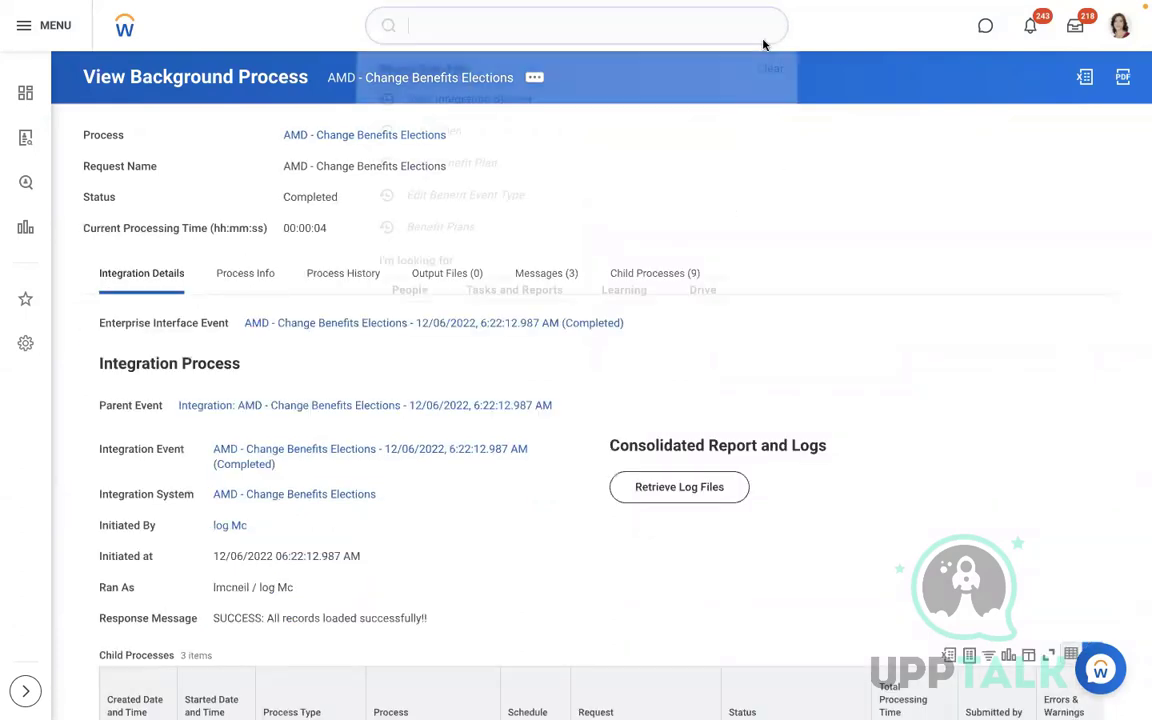
{"action": "left_click", "coordinate": [489, 133]}
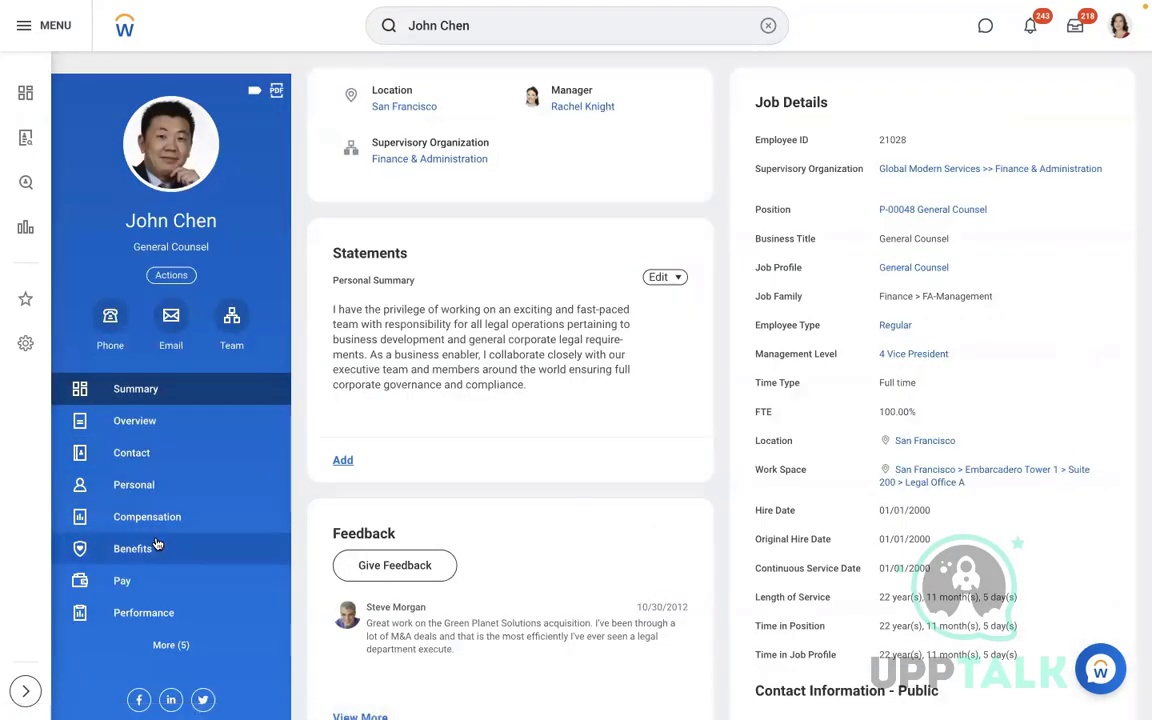
Review the worker's benefit plans, then return to his profile Summary
{"action": "left_click", "coordinate": [155, 546]}
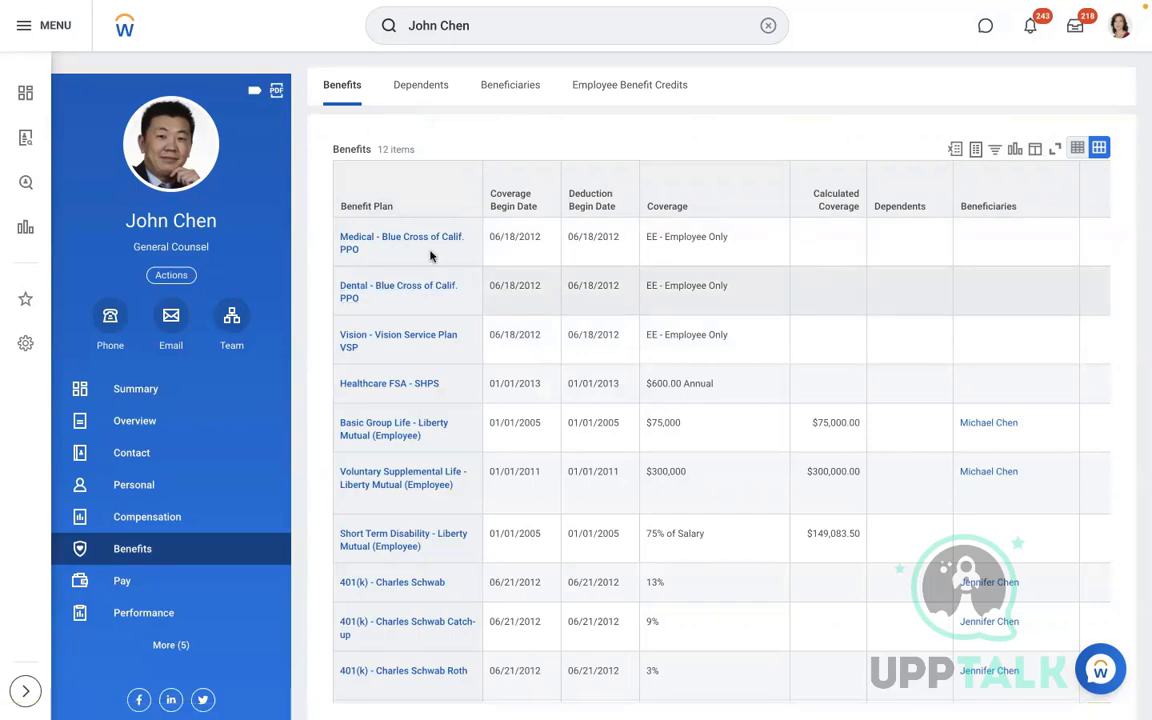
{"action": "left_click", "coordinate": [797, 349]}
{"action": "scroll", "coordinate": [797, 349], "scroll_direction": "down", "scroll_amount": 5}
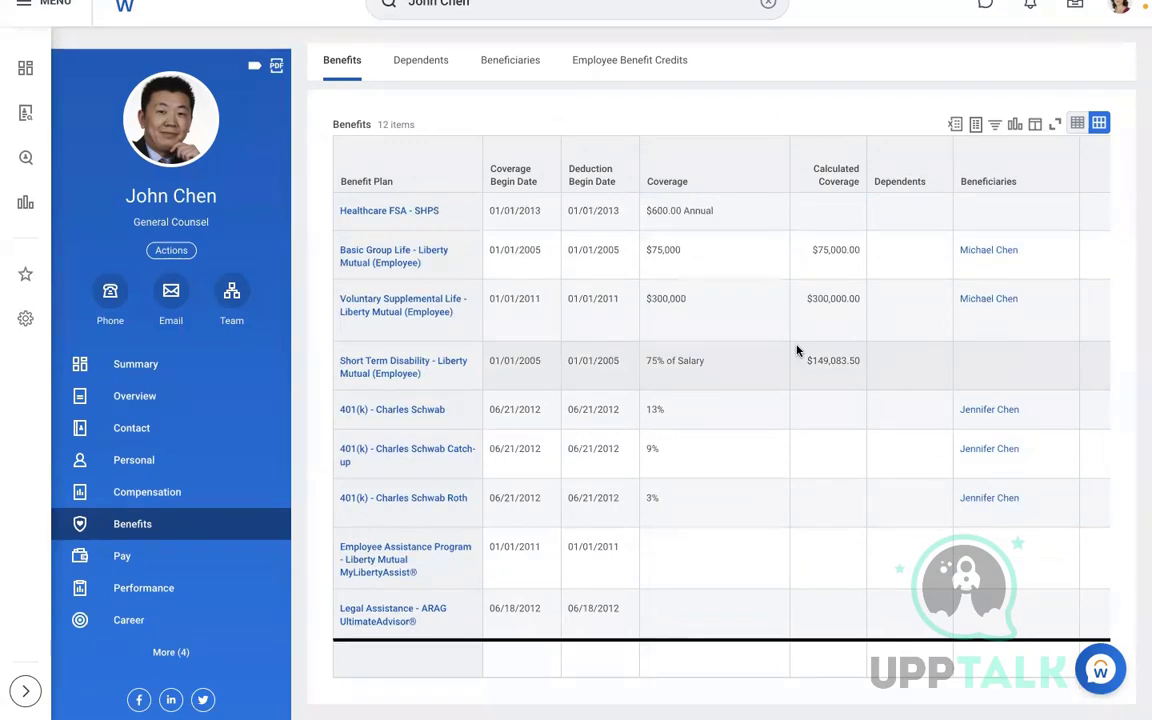
{"action": "scroll", "coordinate": [797, 349], "scroll_direction": "up", "scroll_amount": 5}
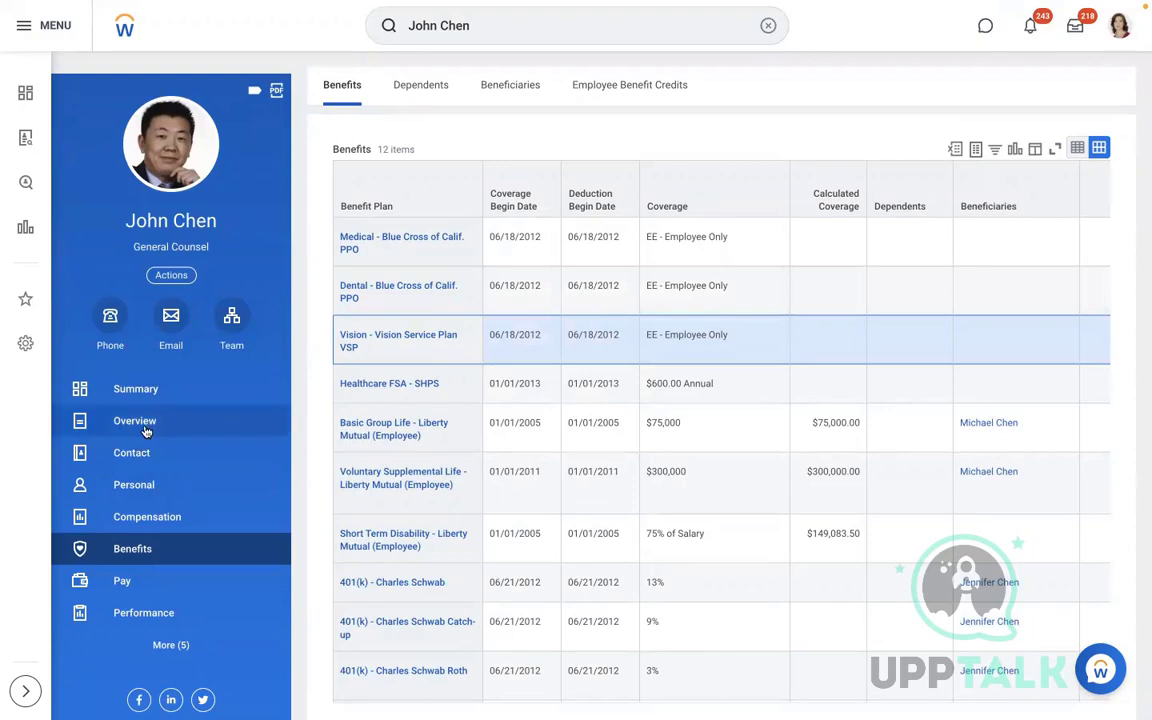
{"action": "left_click", "coordinate": [206, 390]}
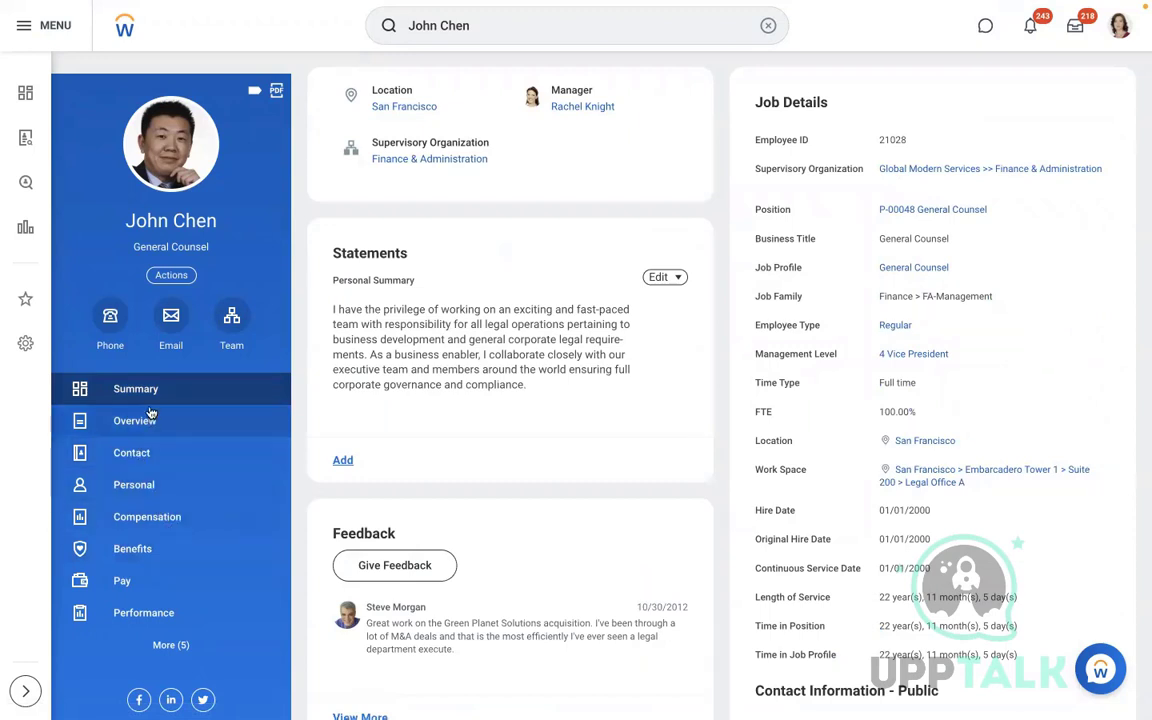
Open the worker's history and the 12/01/2022 Commuter Plan Contribution Change event
{"action": "left_click", "coordinate": [172, 646]}
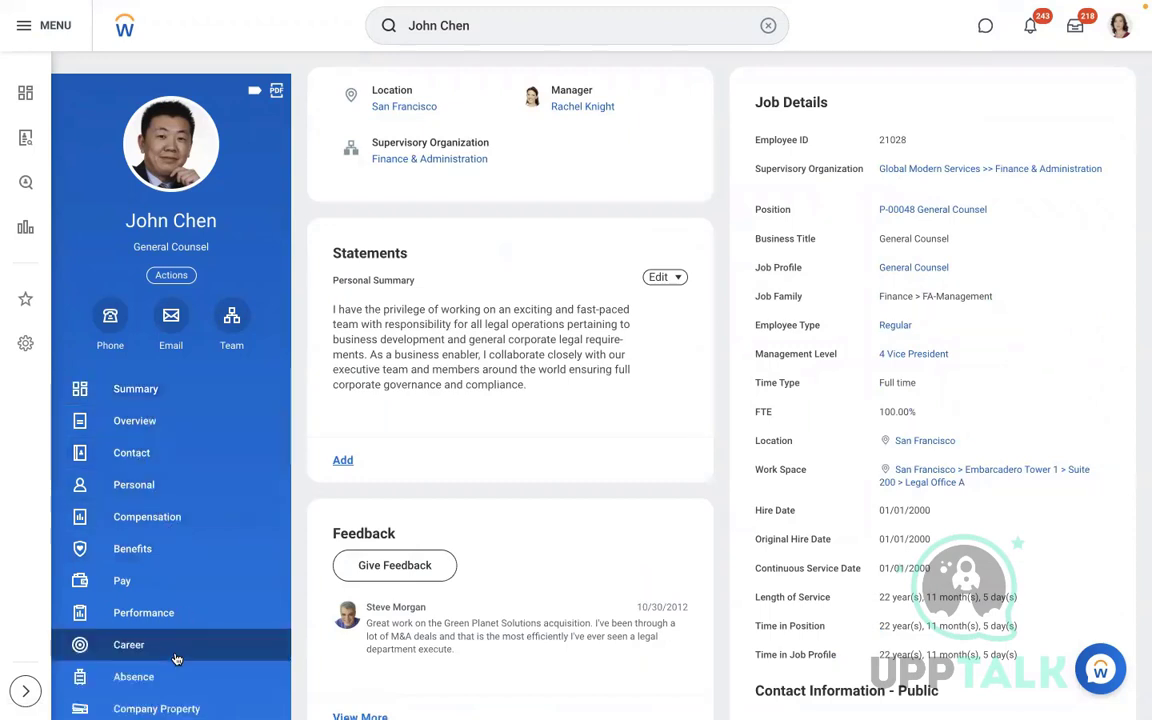
{"action": "left_click", "coordinate": [167, 276]}
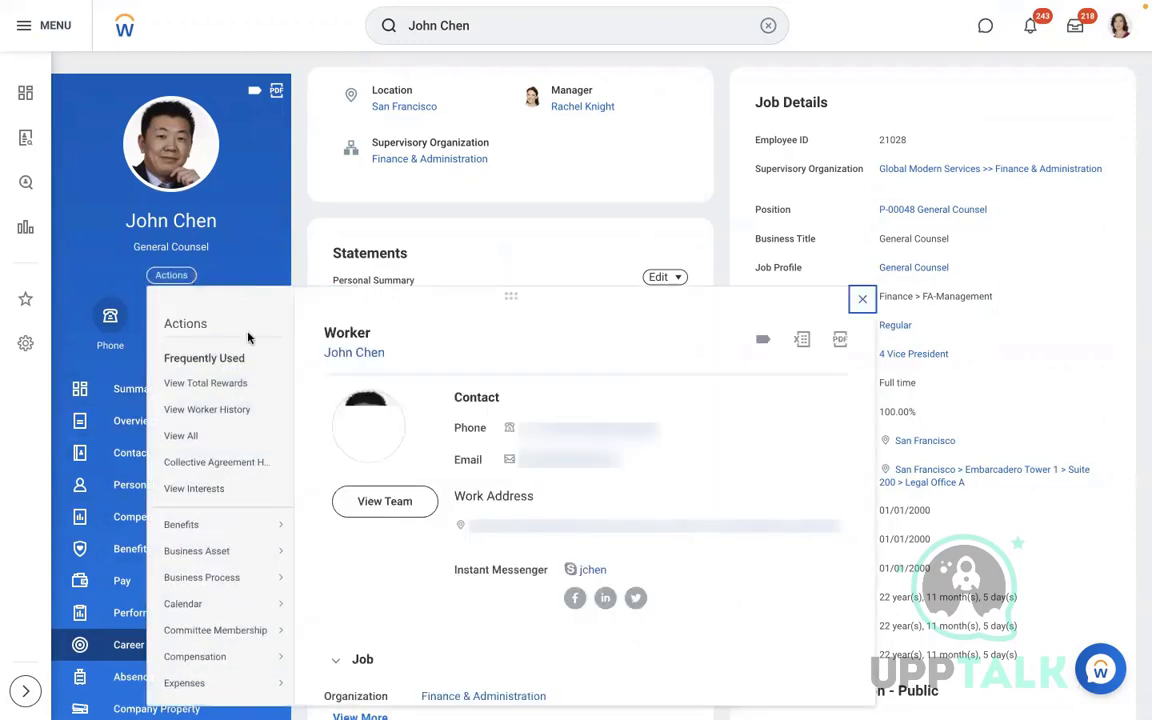
{"action": "left_click", "coordinate": [201, 411]}
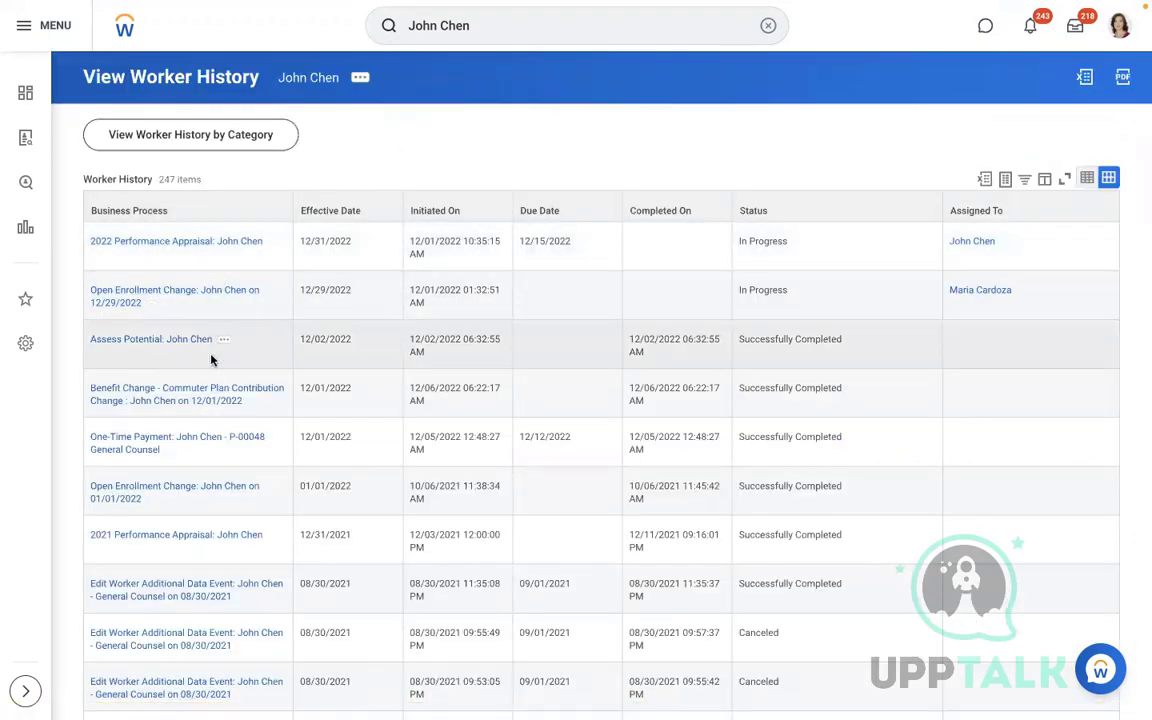
{"action": "left_click", "coordinate": [284, 401]}
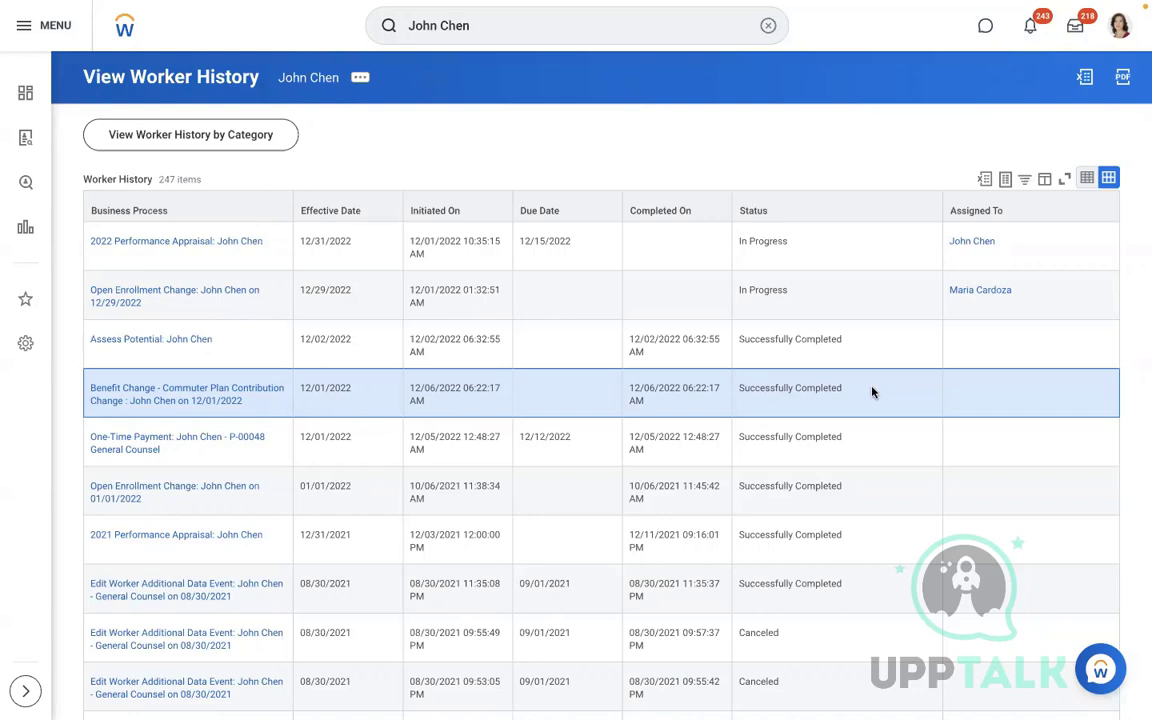
{"action": "left_click", "coordinate": [126, 401]}
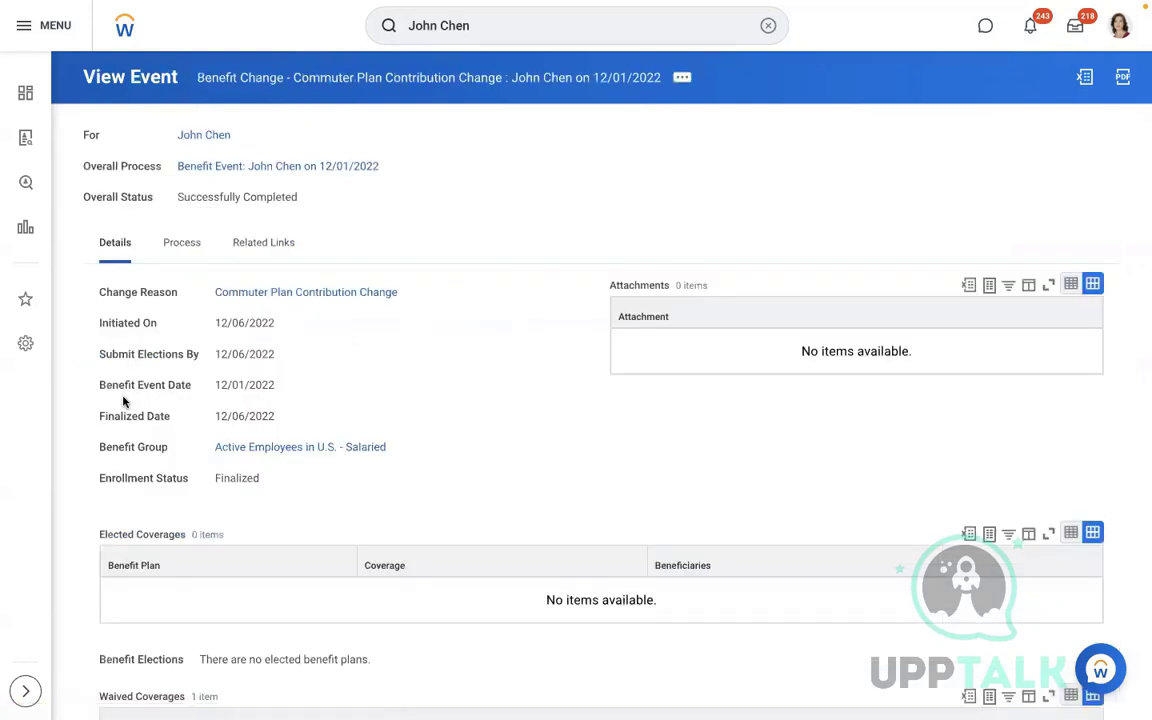
Review the event's no-elected-plans note and its automatically generated process information
{"action": "scroll", "coordinate": [560, 386], "scroll_direction": "down", "scroll_amount": 2}
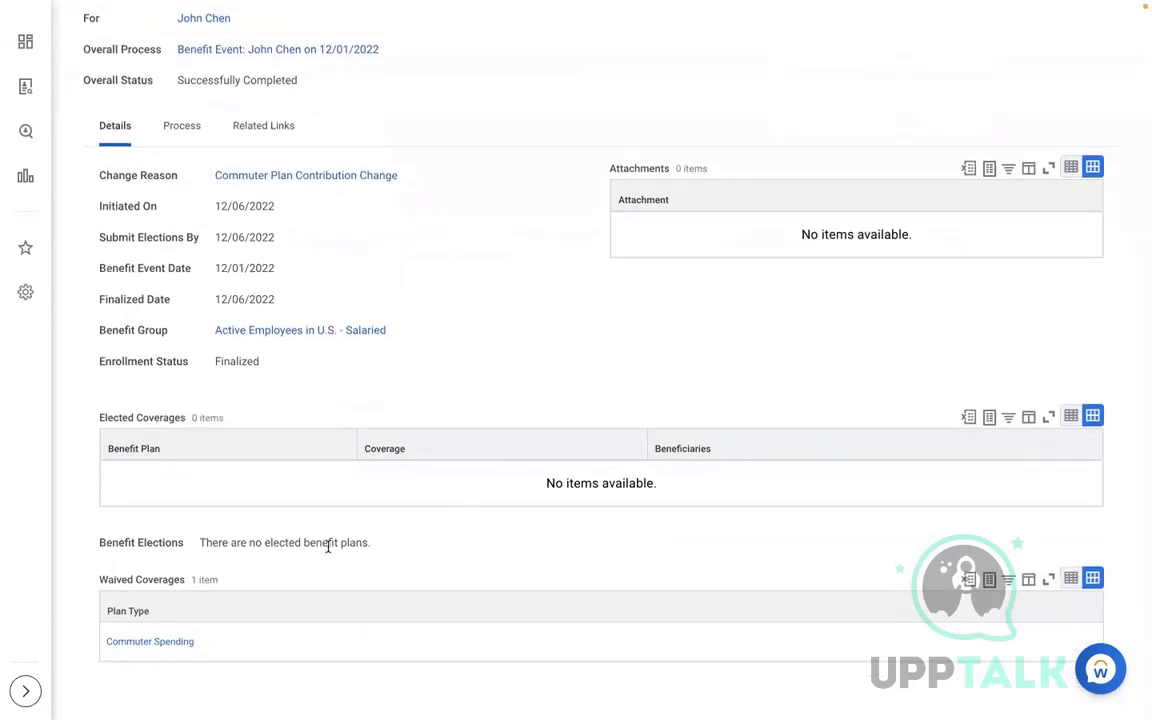
{"action": "double_click", "coordinate": [254, 542]}
{"action": "left_click_drag", "start_coordinate": [346, 542], "coordinate": [346, 543]}
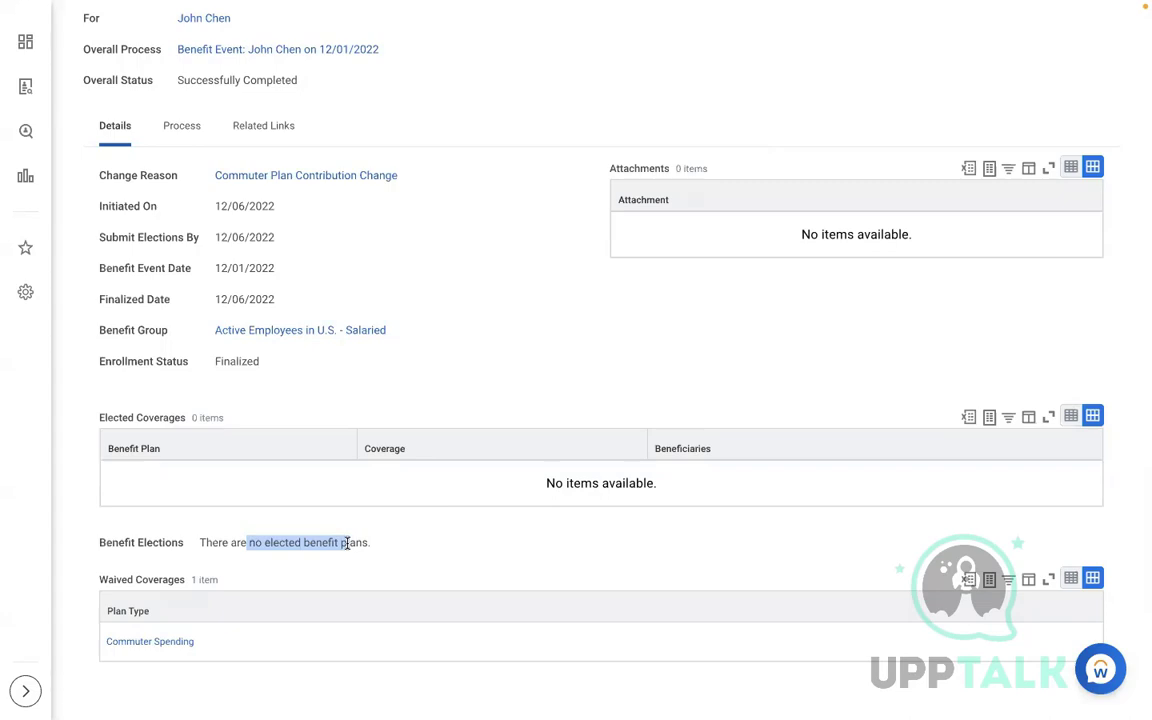
{"action": "left_click", "coordinate": [181, 127]}
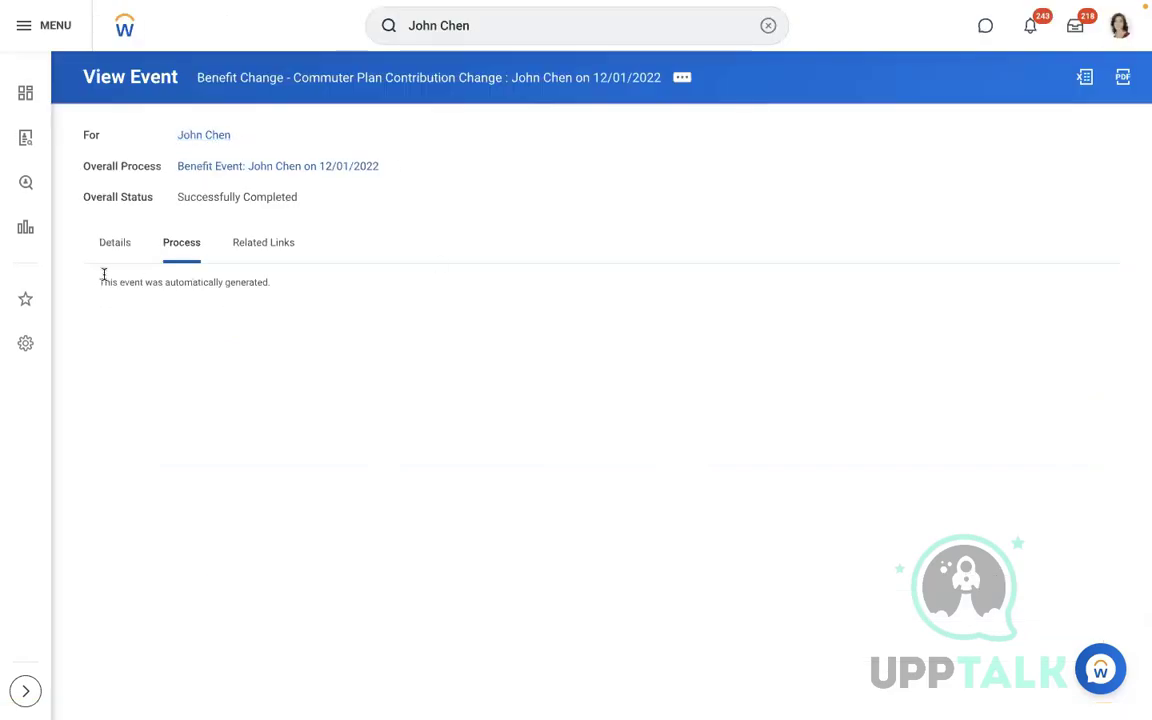
{"action": "left_click_drag", "start_coordinate": [99, 281], "coordinate": [285, 290]}
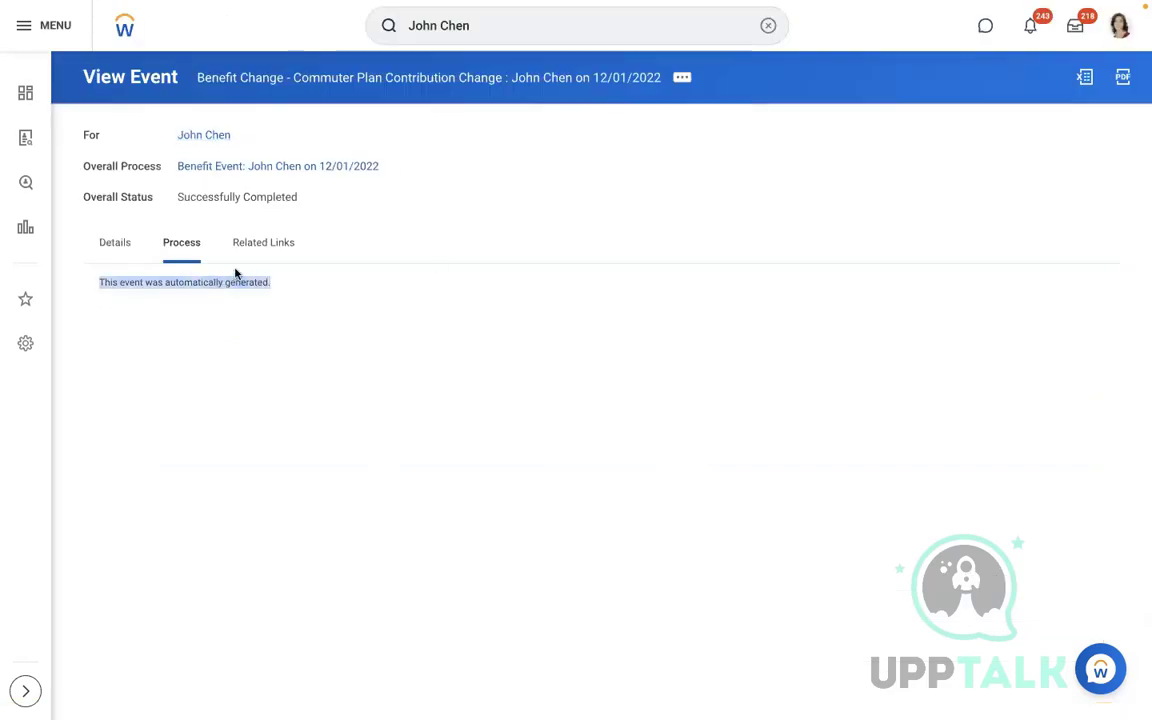
{"action": "left_click", "coordinate": [115, 244]}
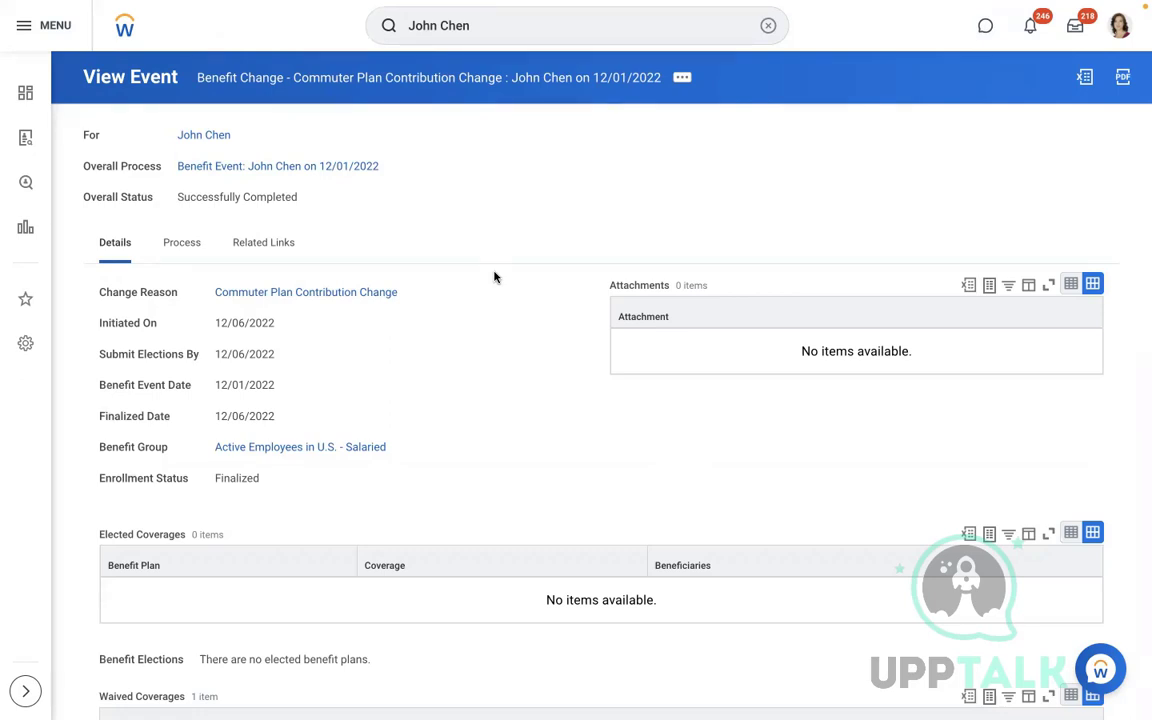
Open the Commuter Spending coverage type listed under Waived Coverages
{"action": "scroll", "coordinate": [494, 277], "scroll_direction": "down", "scroll_amount": 2}
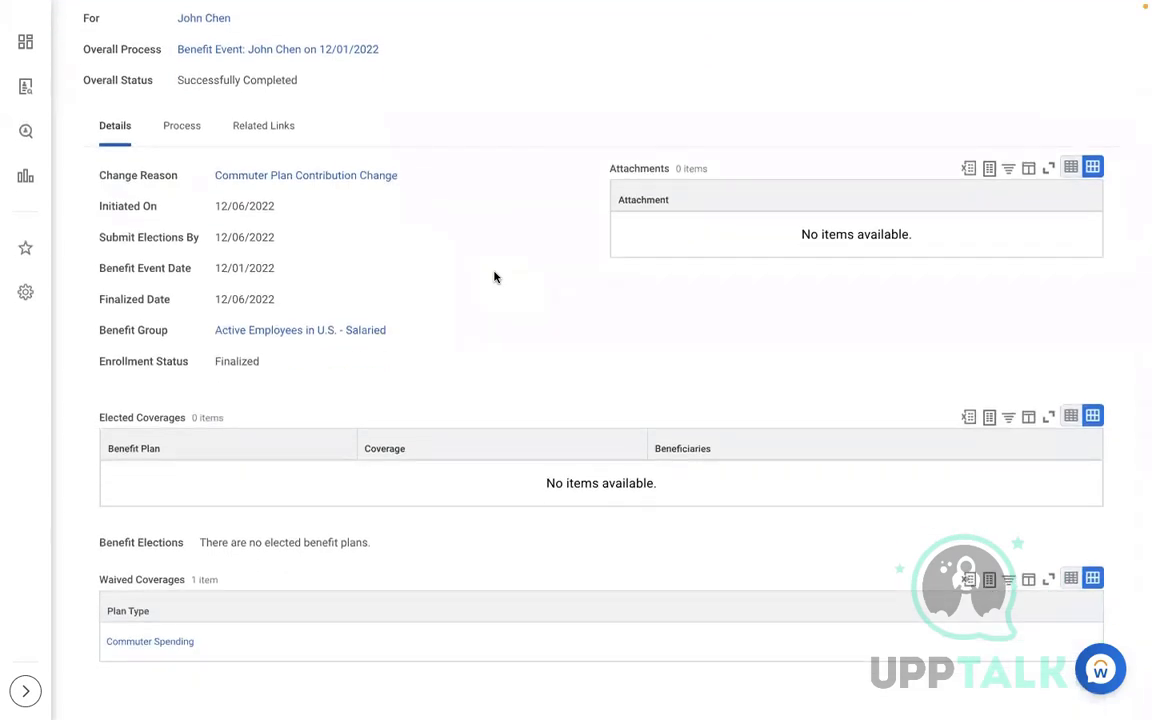
{"action": "left_click_drag", "start_coordinate": [196, 580], "coordinate": [103, 572]}
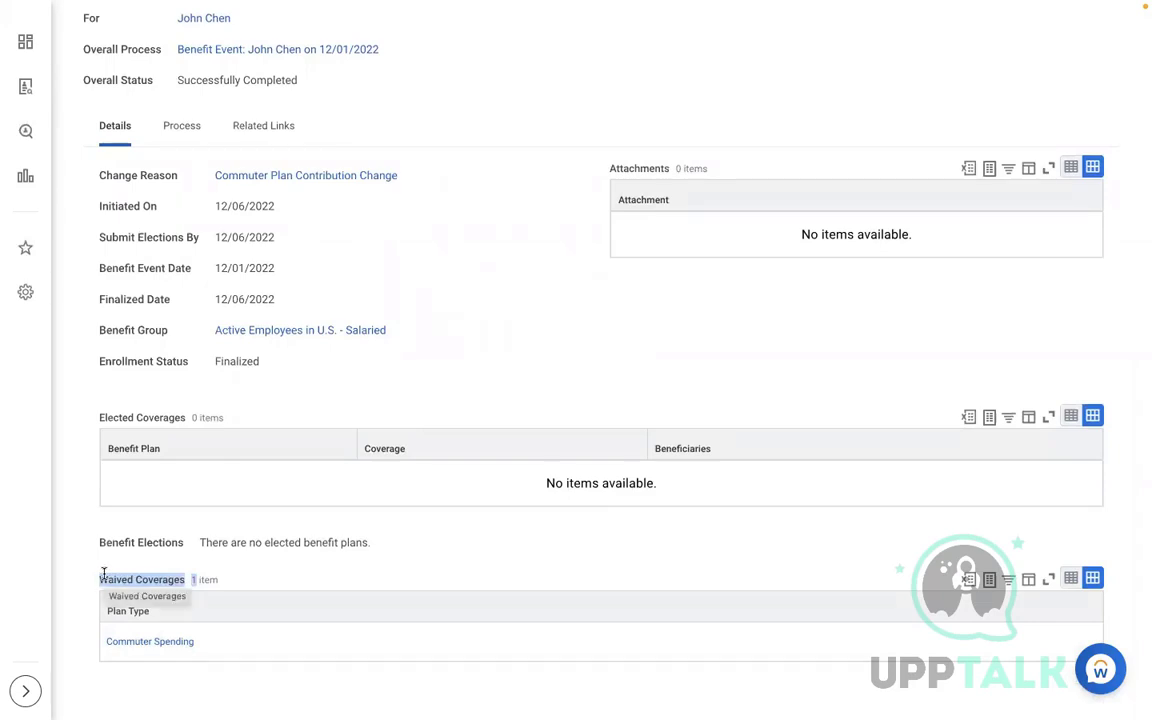
{"action": "left_click", "coordinate": [148, 643]}
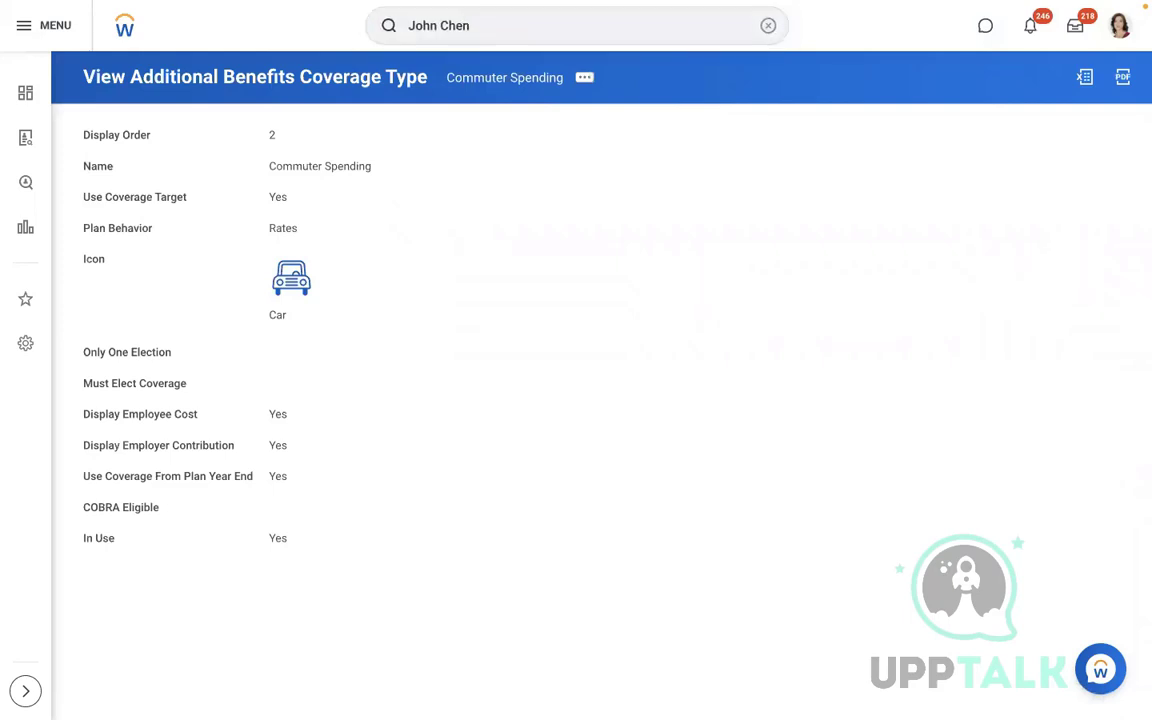
Search the worker again and open his Benefits Eligibility page
{"action": "left_click", "coordinate": [478, 33]}
{"action": "key", "text": "Return"}
{"action": "mouse_move", "coordinate": [503, 160]}
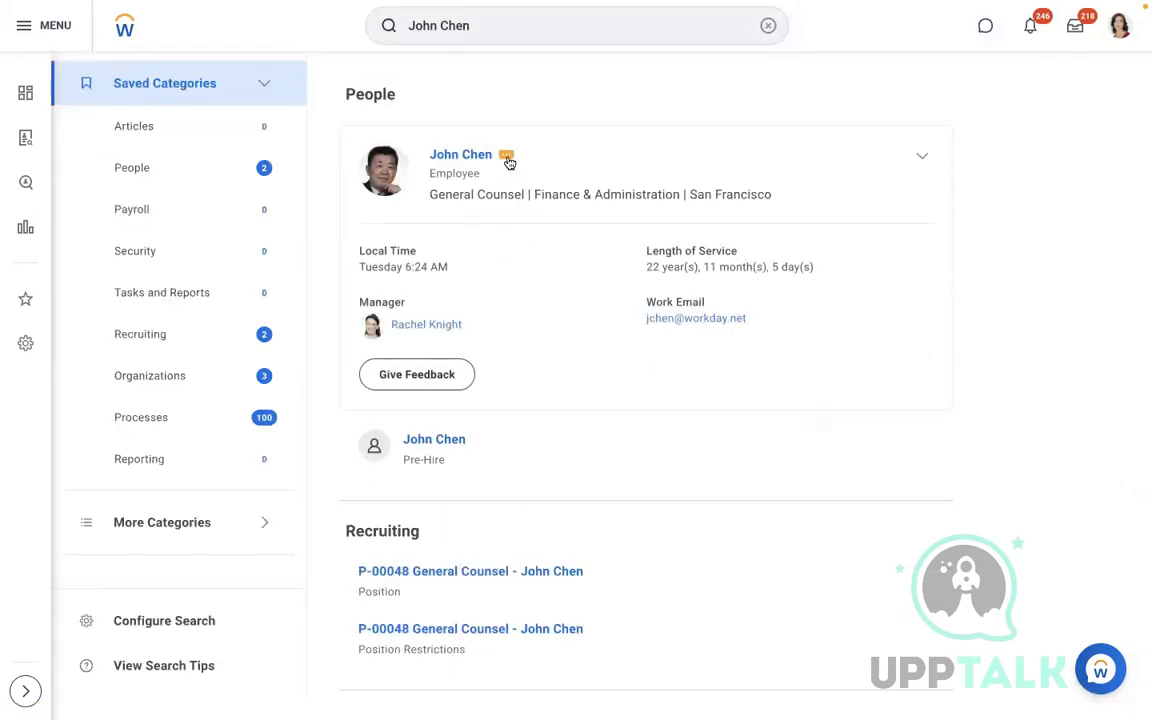
{"action": "left_click", "coordinate": [506, 156]}
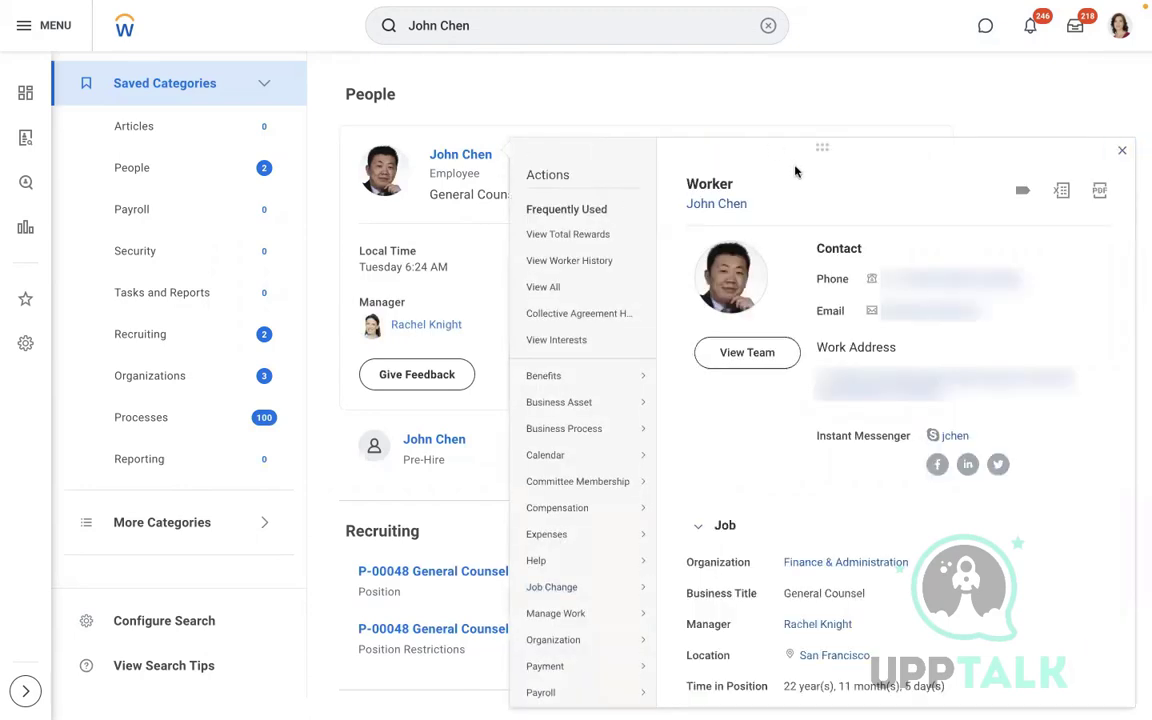
{"action": "mouse_move", "coordinate": [548, 380]}
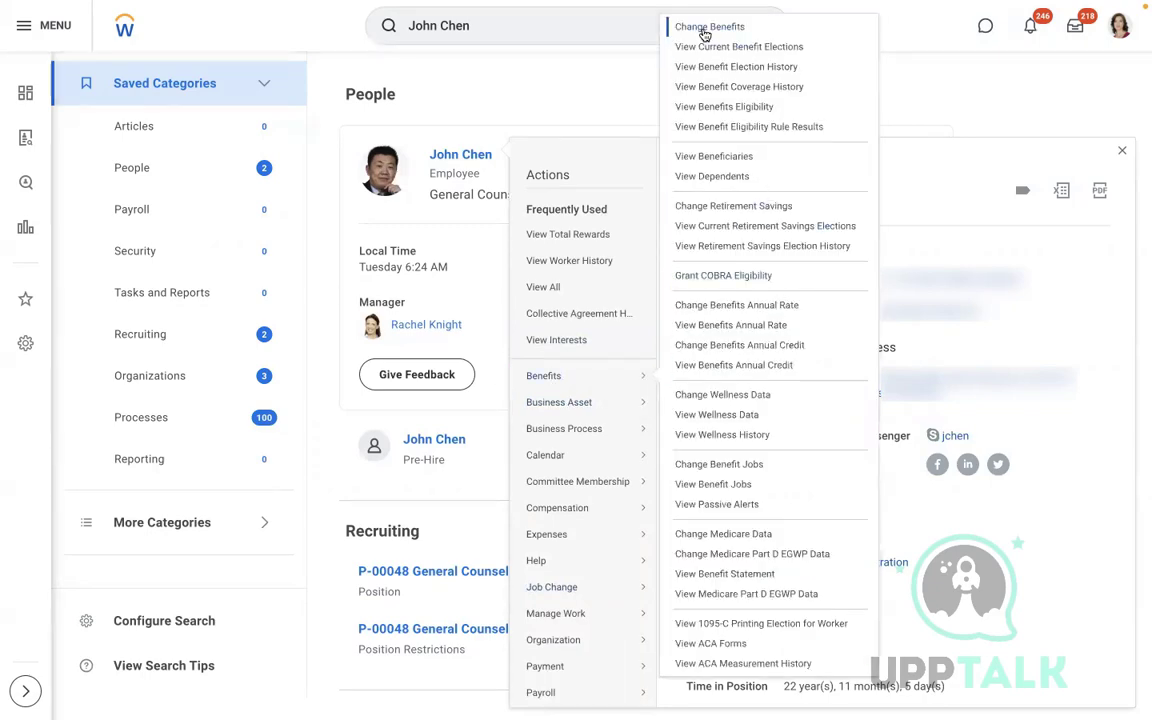
{"action": "left_click", "coordinate": [685, 109]}
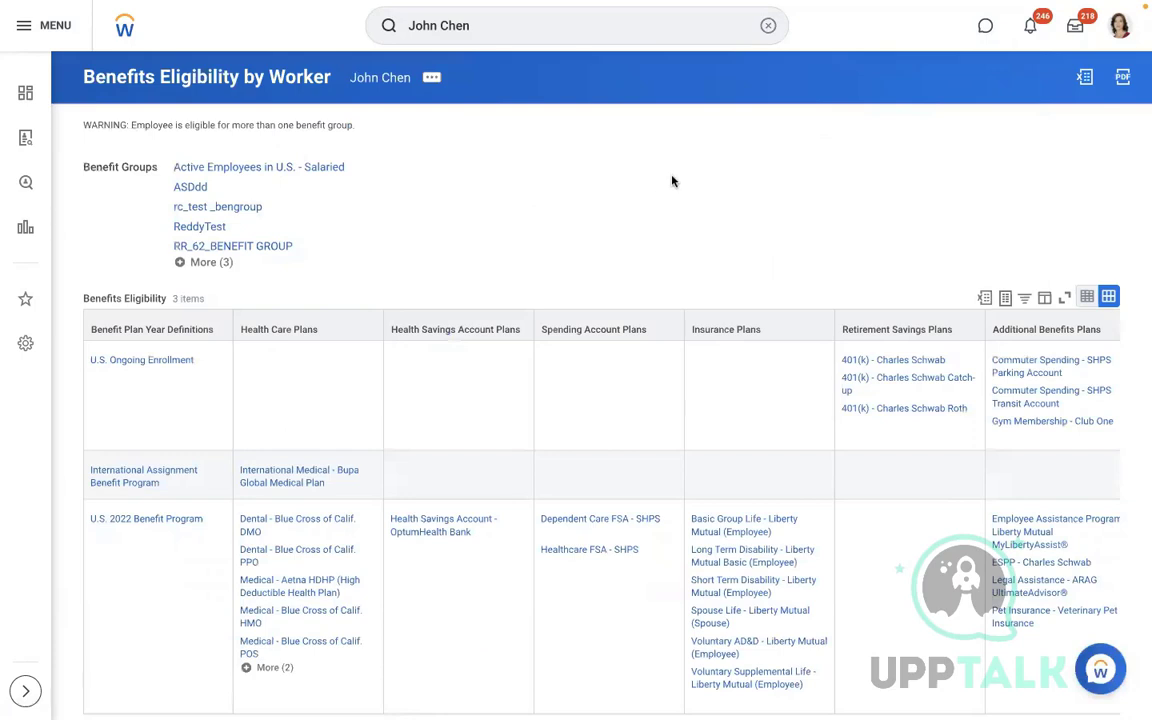
Find 'COMM' on the page and open the U.S. Ongoing Enrollment plan year definition
{"action": "key", "text": "ctrl+f"}
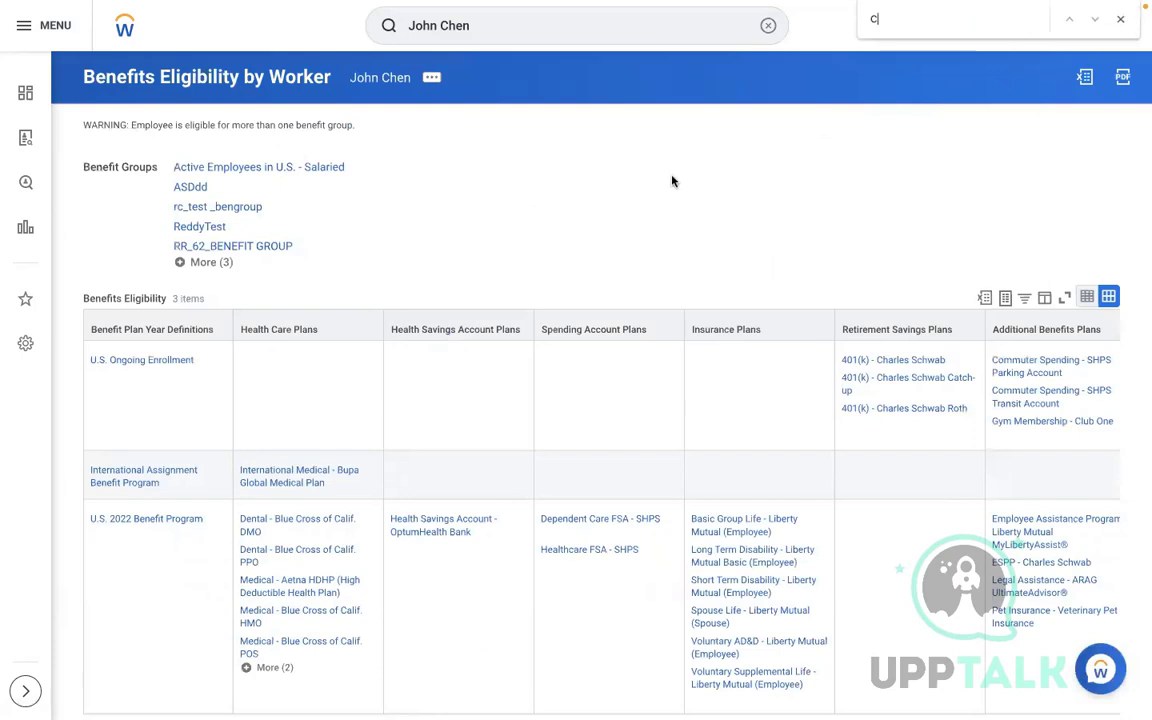
{"action": "type", "text": "COMM"}
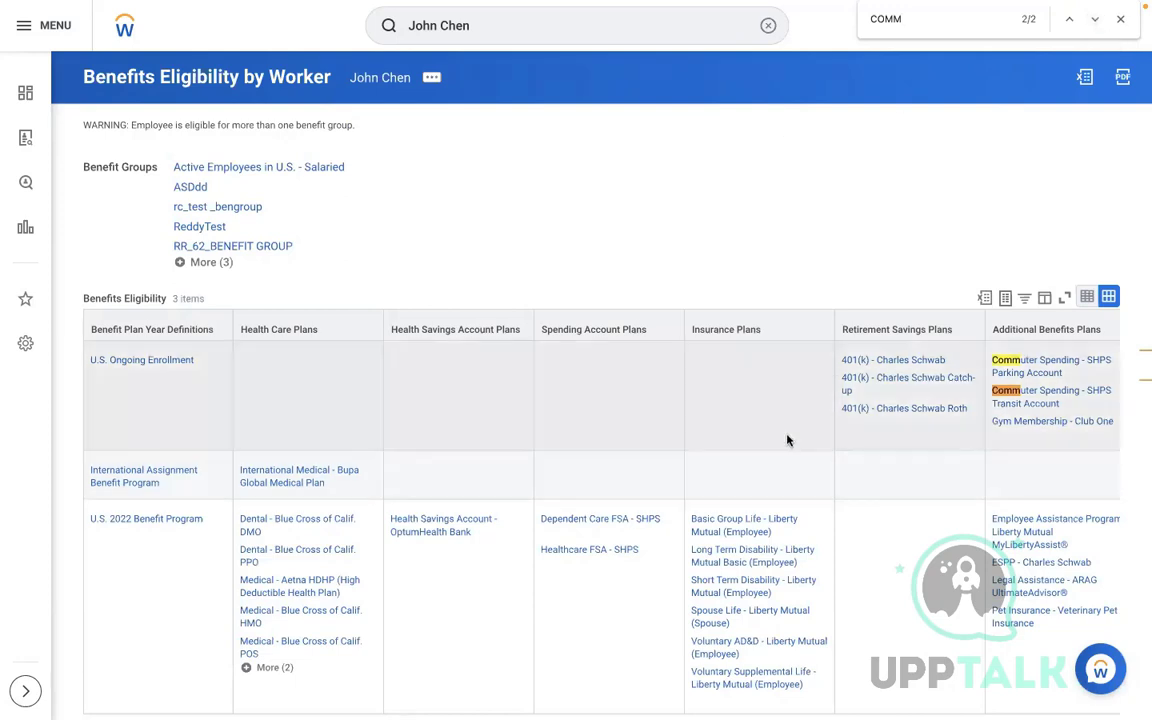
{"action": "left_click", "coordinate": [805, 434]}
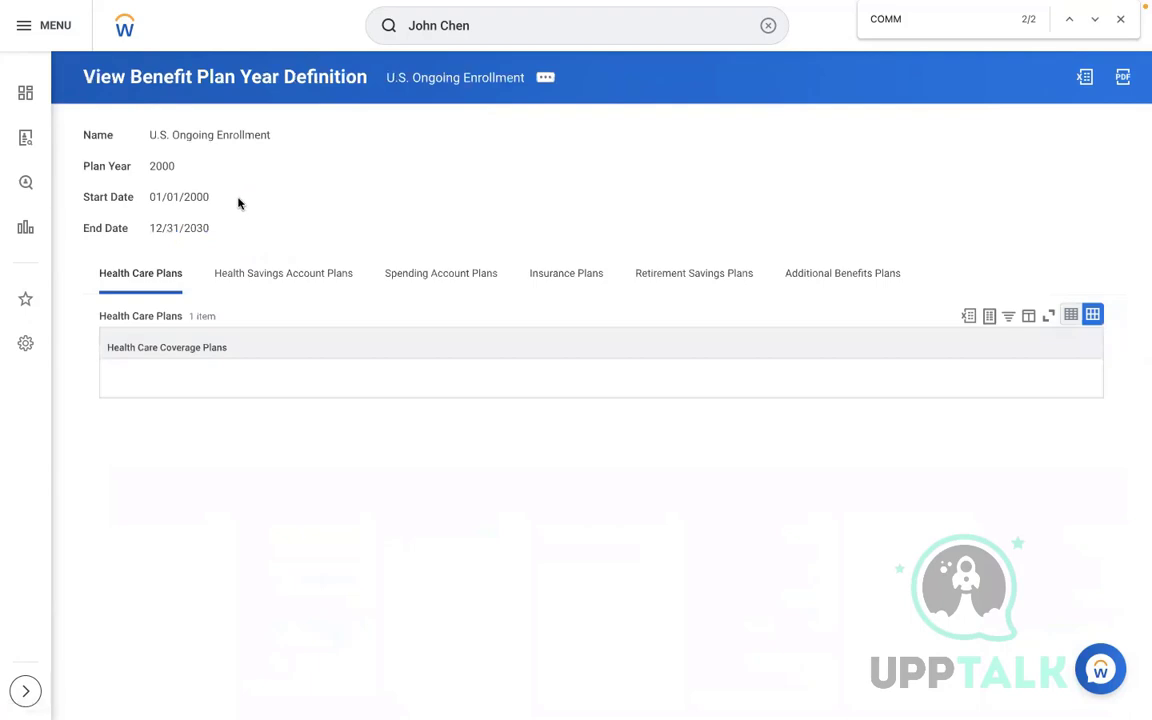
Review the plan year's Additional Benefits Plans and Retirement Savings Plans, noting the 01/01/2000 start date
{"action": "left_click", "coordinate": [791, 289]}
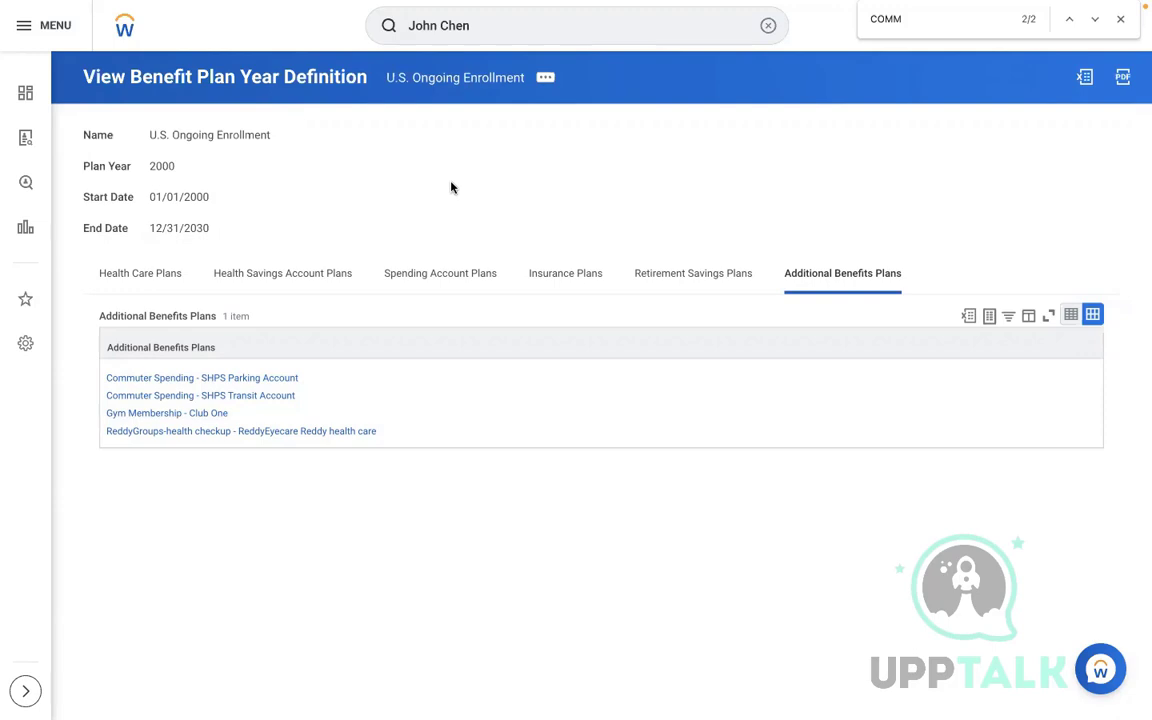
{"action": "left_click", "coordinate": [700, 270]}
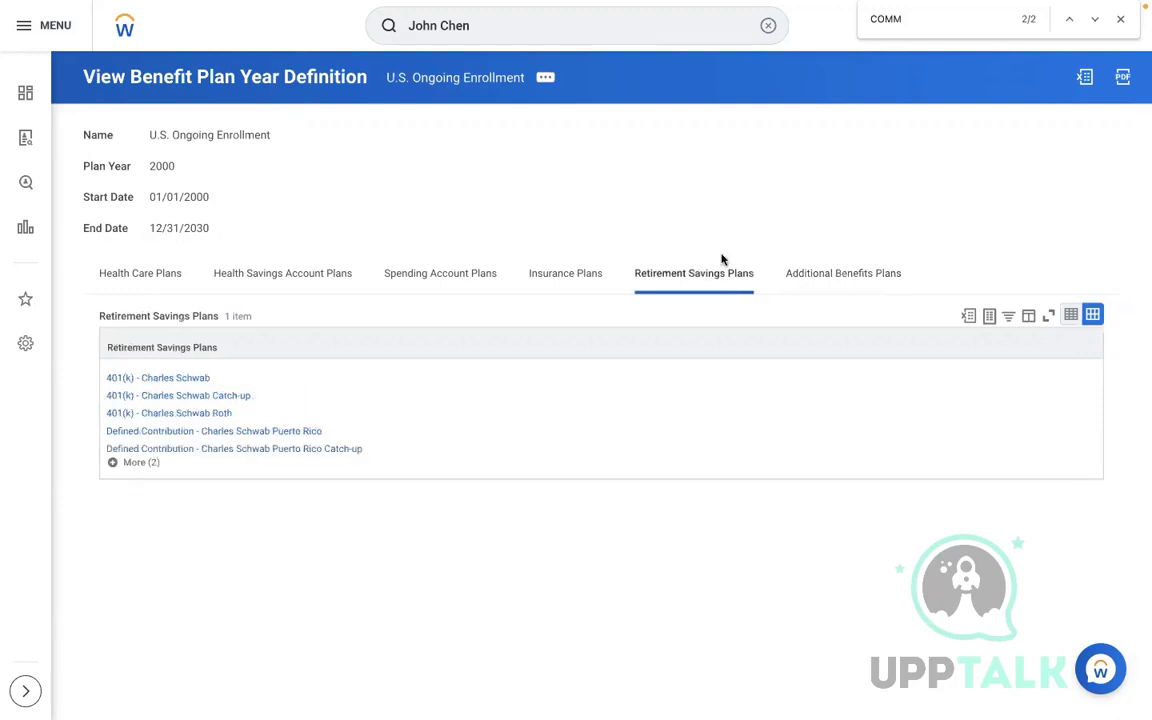
{"action": "triple_click", "coordinate": [584, 200]}
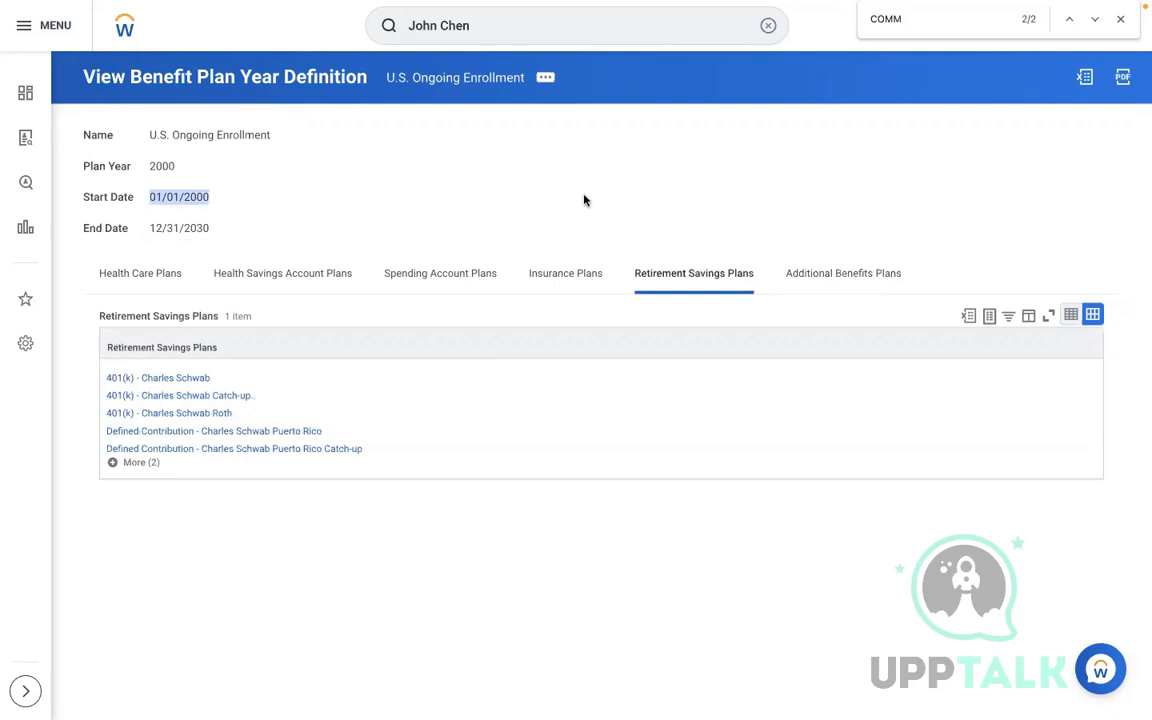
{"action": "left_click", "coordinate": [769, 28]}
Open the employee's worker history and the 12/01/2022 Commuter Plan Contribution Change event's actions
{"action": "left_click", "coordinate": [458, 100]}
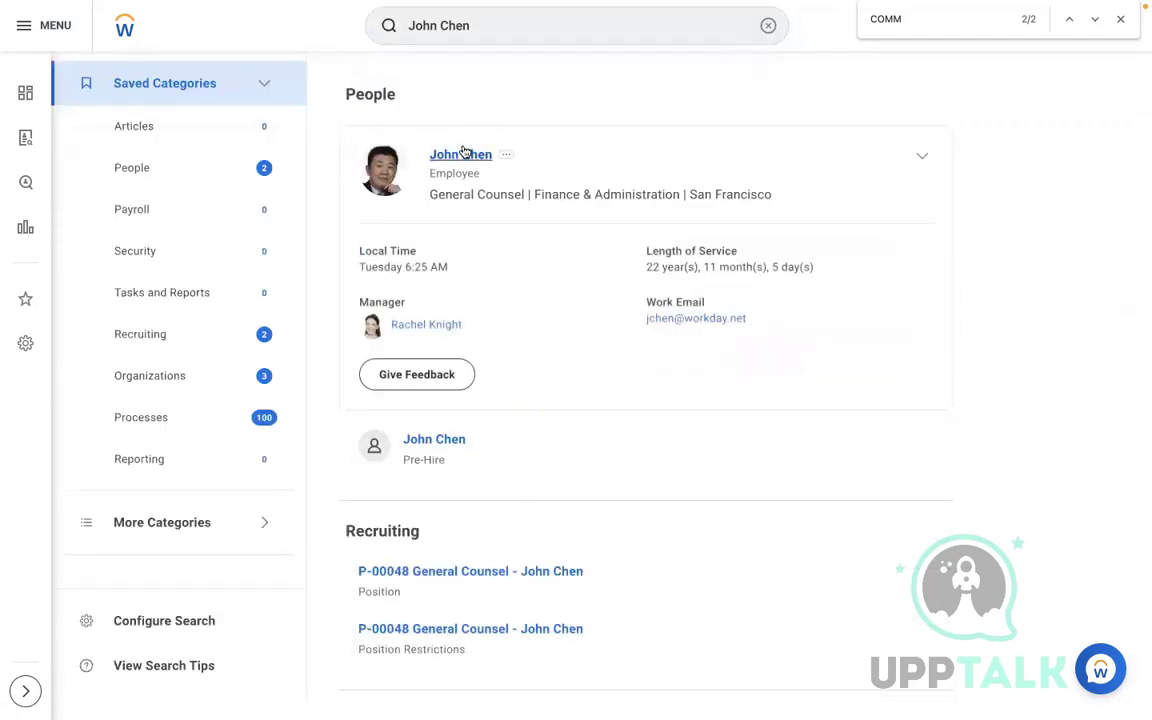
{"action": "left_click", "coordinate": [440, 160]}
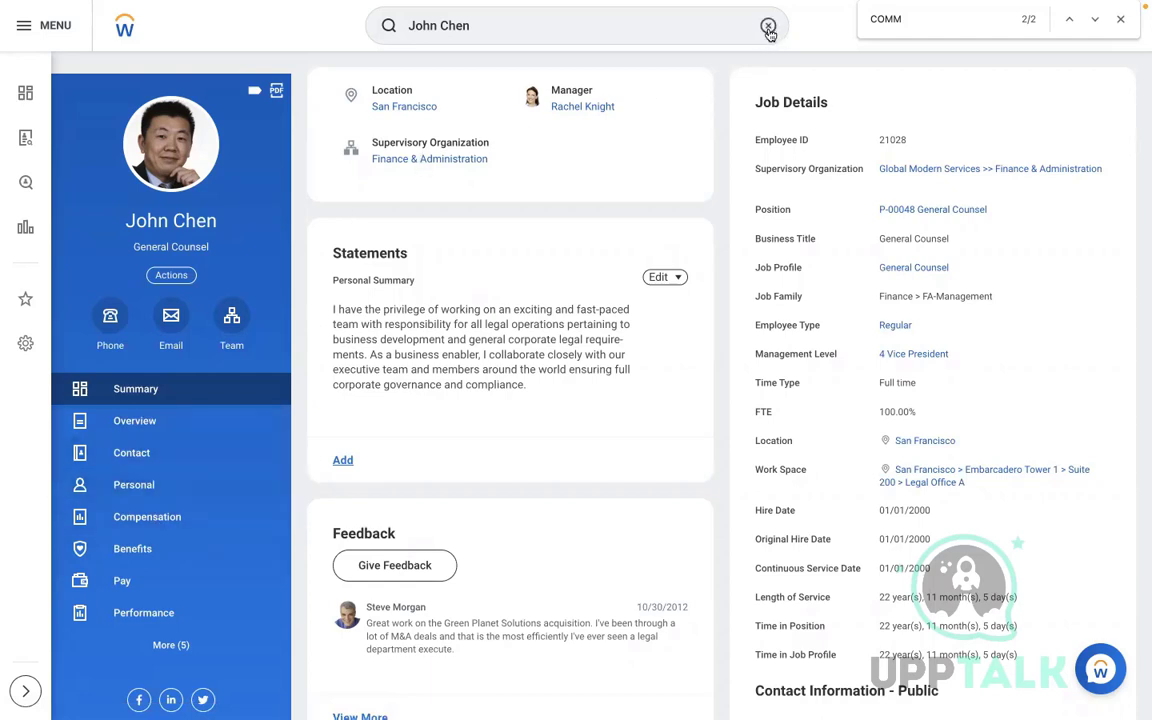
{"action": "left_click", "coordinate": [175, 280]}
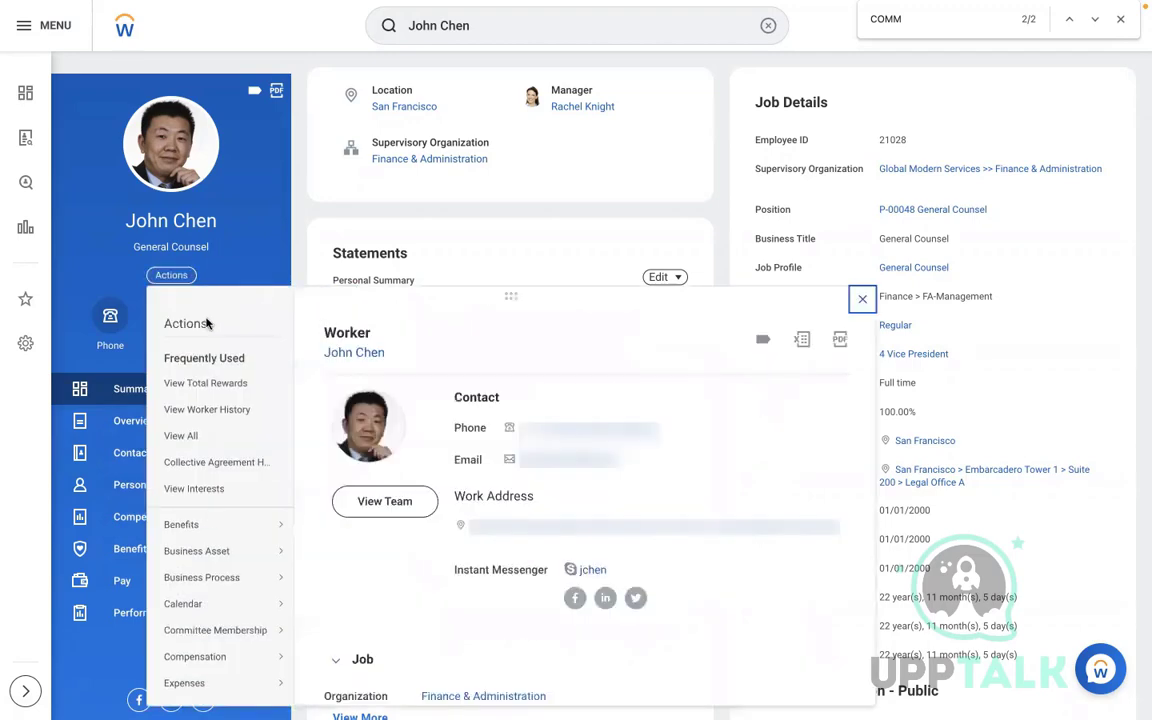
{"action": "left_click", "coordinate": [203, 411]}
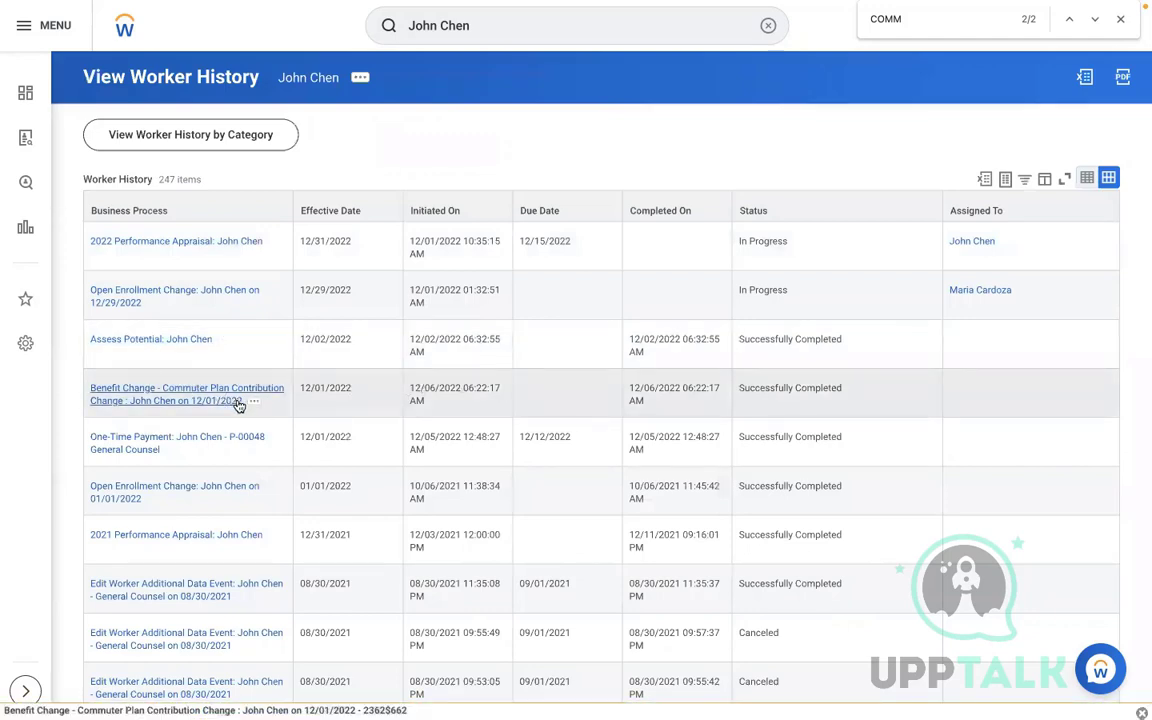
{"action": "left_click", "coordinate": [252, 401]}
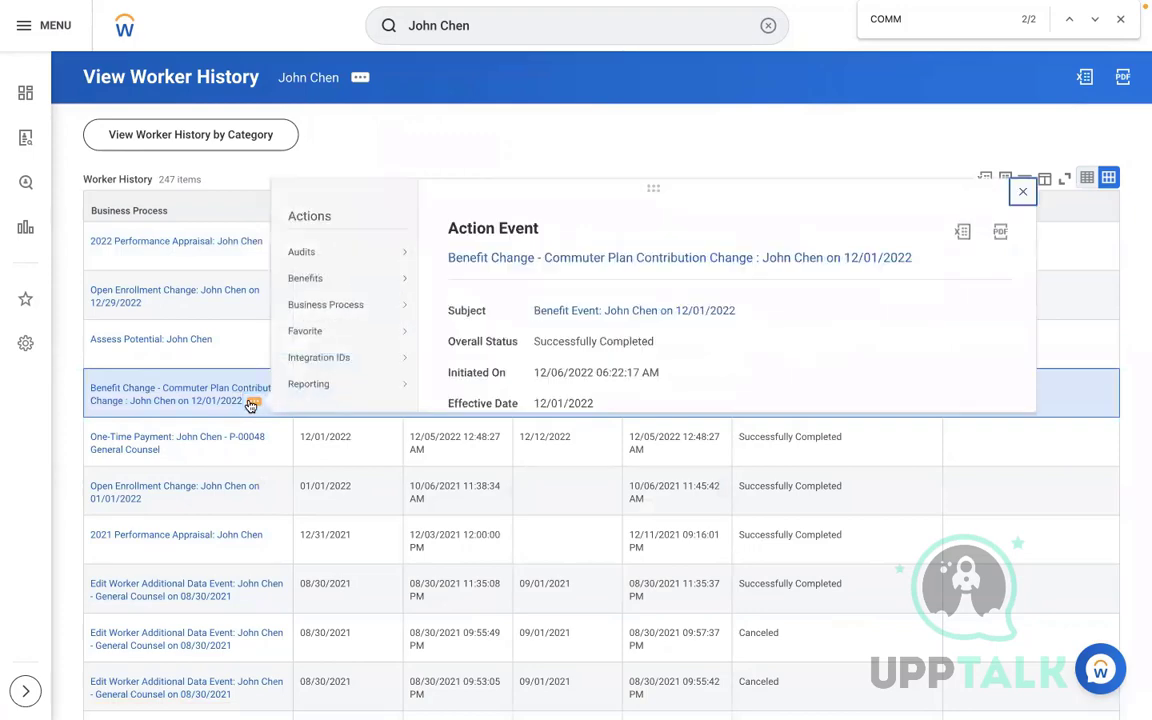
Rescind the 12/01/2022 Commuter Plan Contribution Change event with the comment TEST
{"action": "mouse_move", "coordinate": [370, 319]}
{"action": "mouse_move", "coordinate": [401, 303]}
{"action": "left_click", "coordinate": [462, 365]}
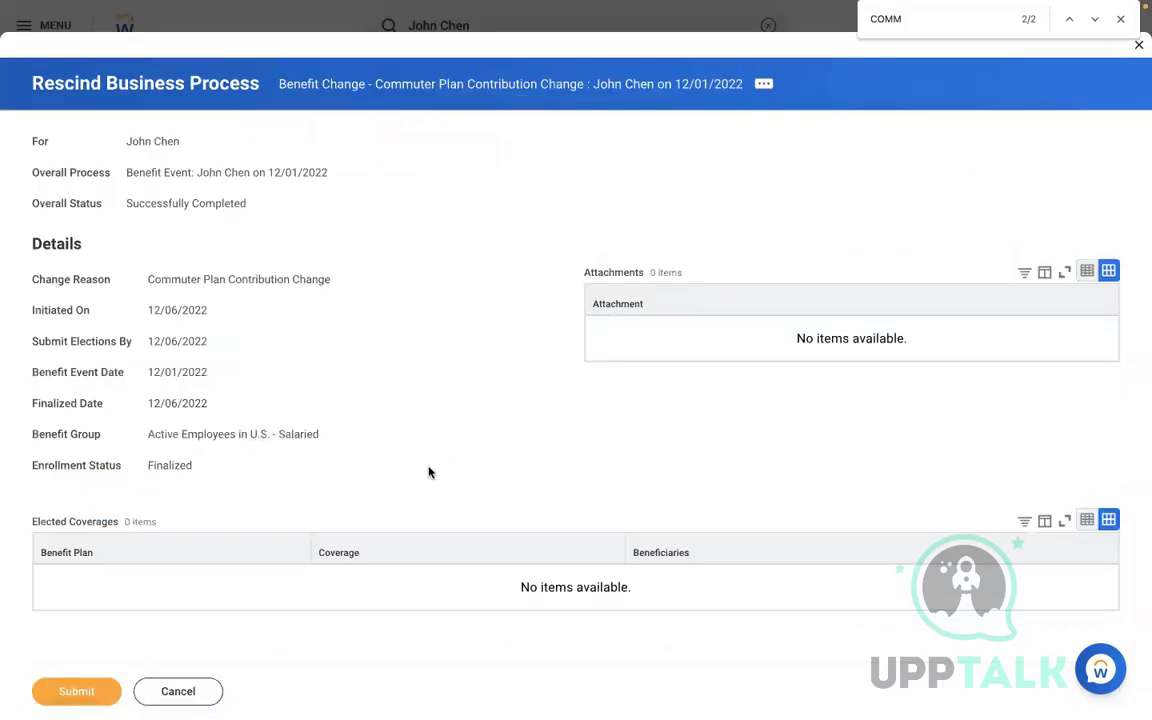
{"action": "scroll", "coordinate": [429, 471], "scroll_direction": "down", "scroll_amount": 1}
{"action": "scroll", "coordinate": [429, 471], "scroll_direction": "down", "scroll_amount": 3}
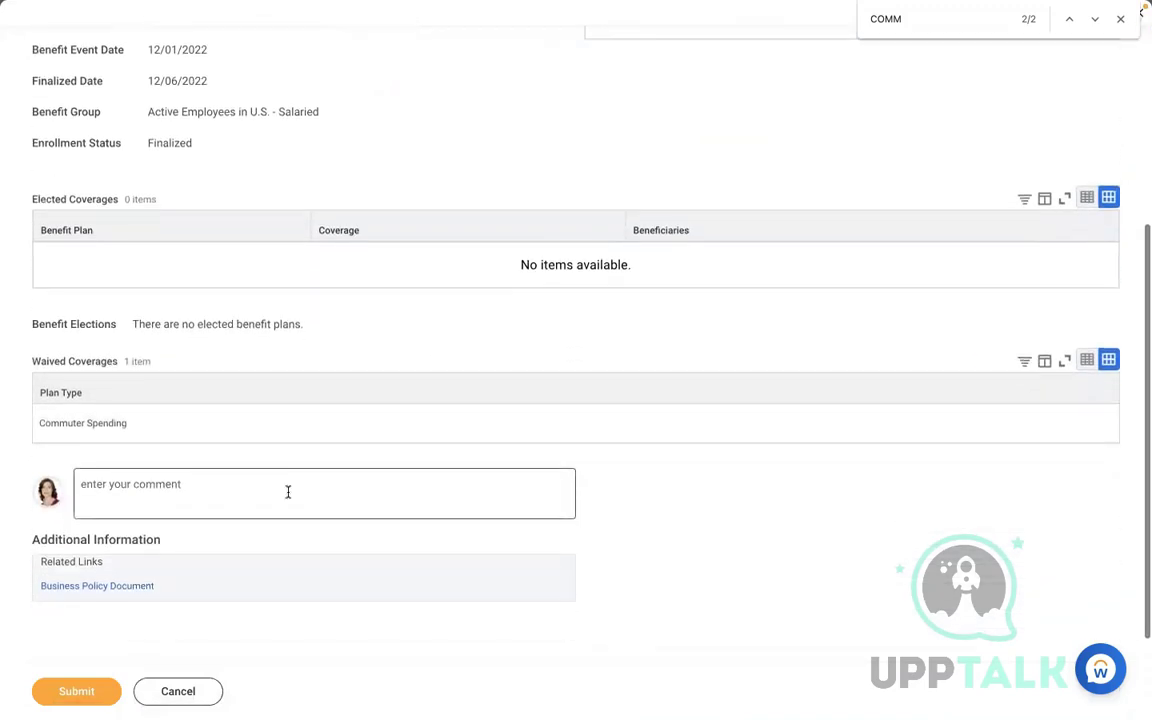
{"action": "left_click", "coordinate": [288, 491]}
{"action": "type", "text": "TEST"}
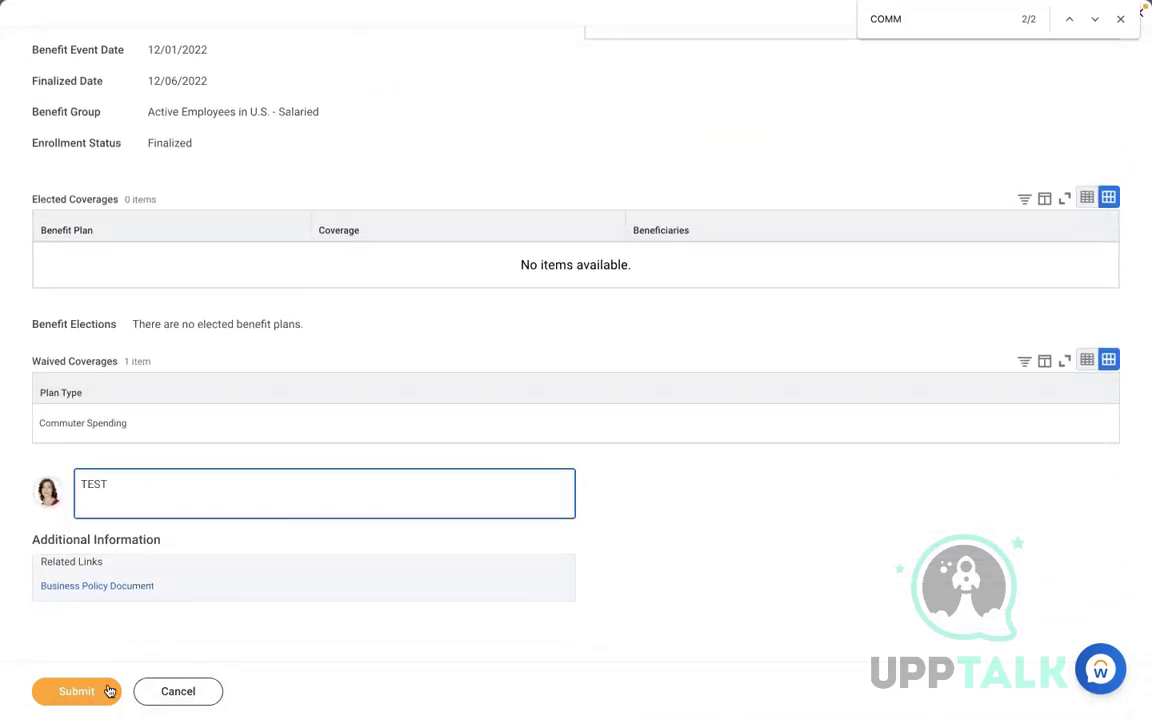
{"action": "left_click", "coordinate": [76, 691]}
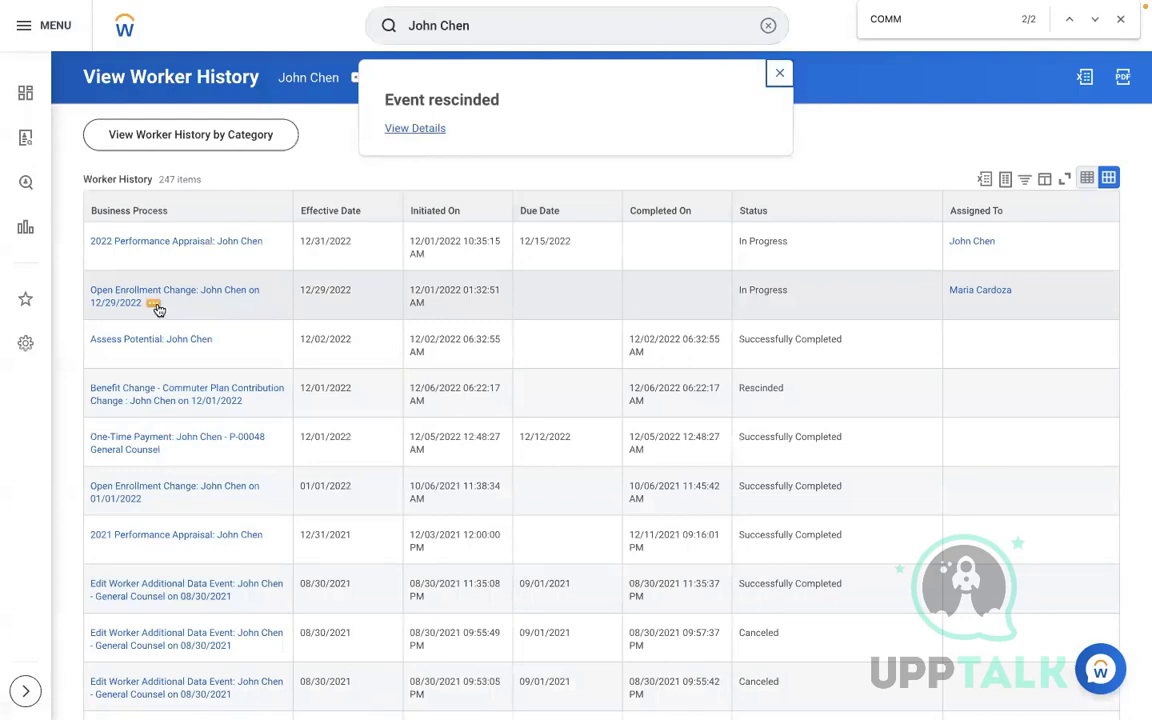
{"action": "left_click", "coordinate": [156, 305]}
{"action": "mouse_move", "coordinate": [251, 430]}
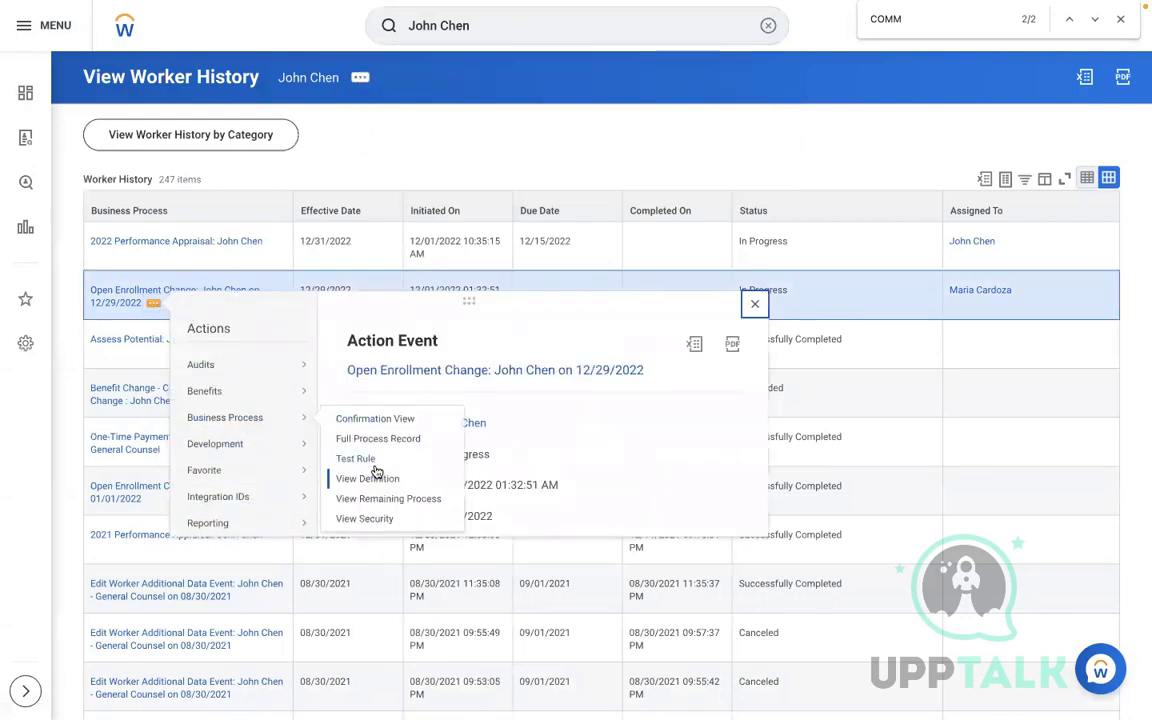
Cancel the enrollment on the 12/29/2022 Open Enrollment Change event via Benefits > Cancel Enrollment
{"action": "left_click", "coordinate": [310, 263]}
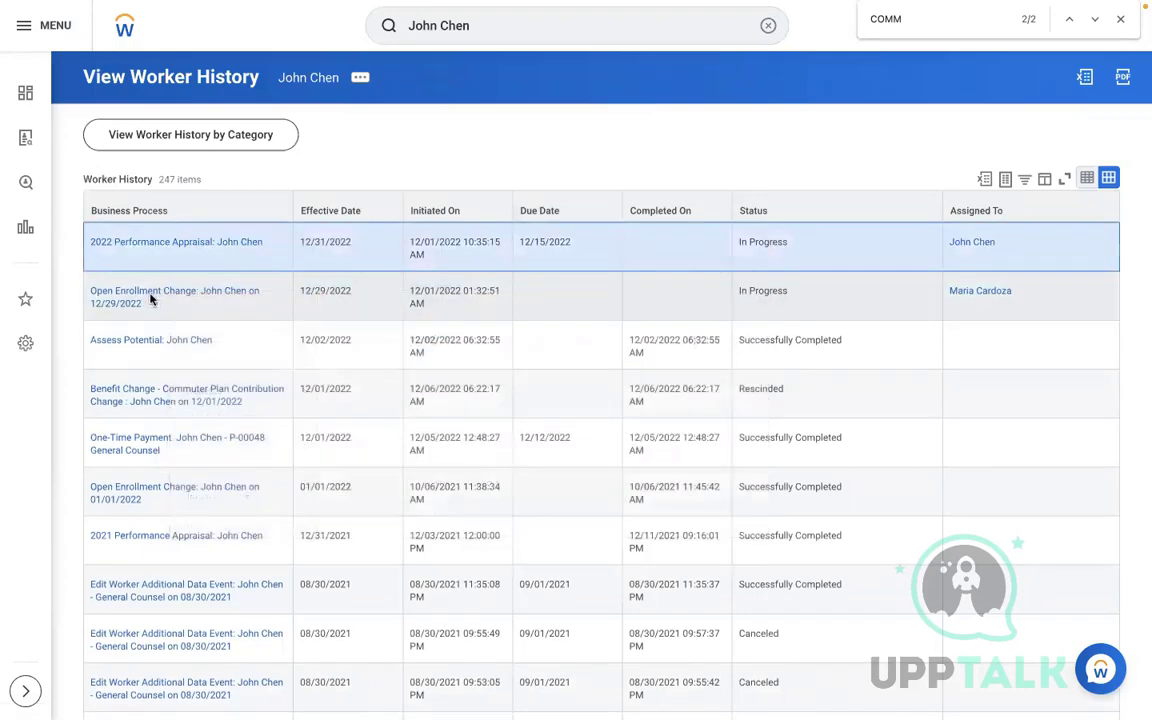
{"action": "left_click", "coordinate": [152, 298]}
{"action": "left_click", "coordinate": [113, 297]}
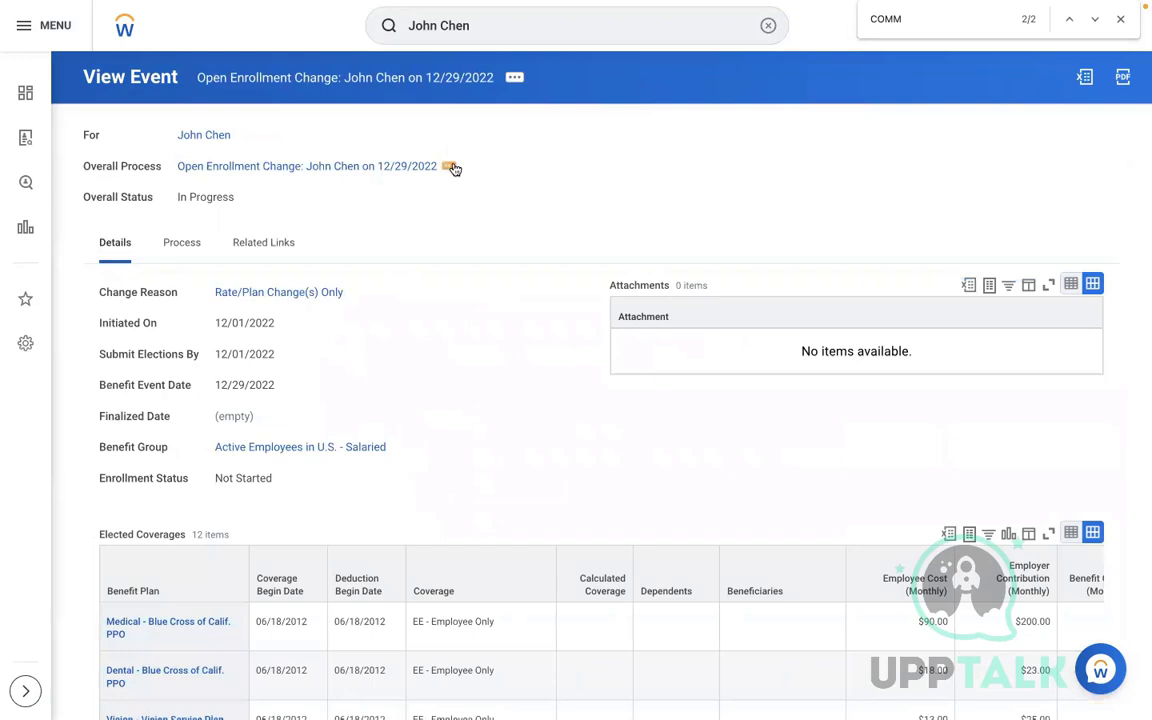
{"action": "left_click", "coordinate": [452, 167]}
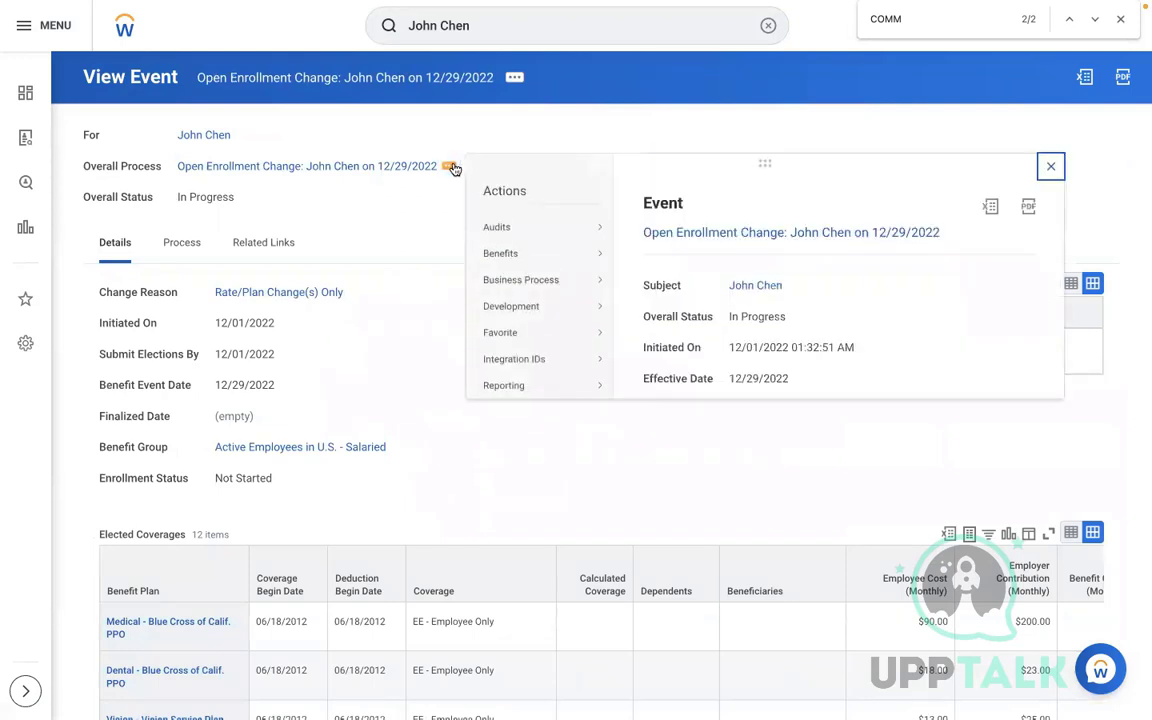
{"action": "mouse_move", "coordinate": [547, 251]}
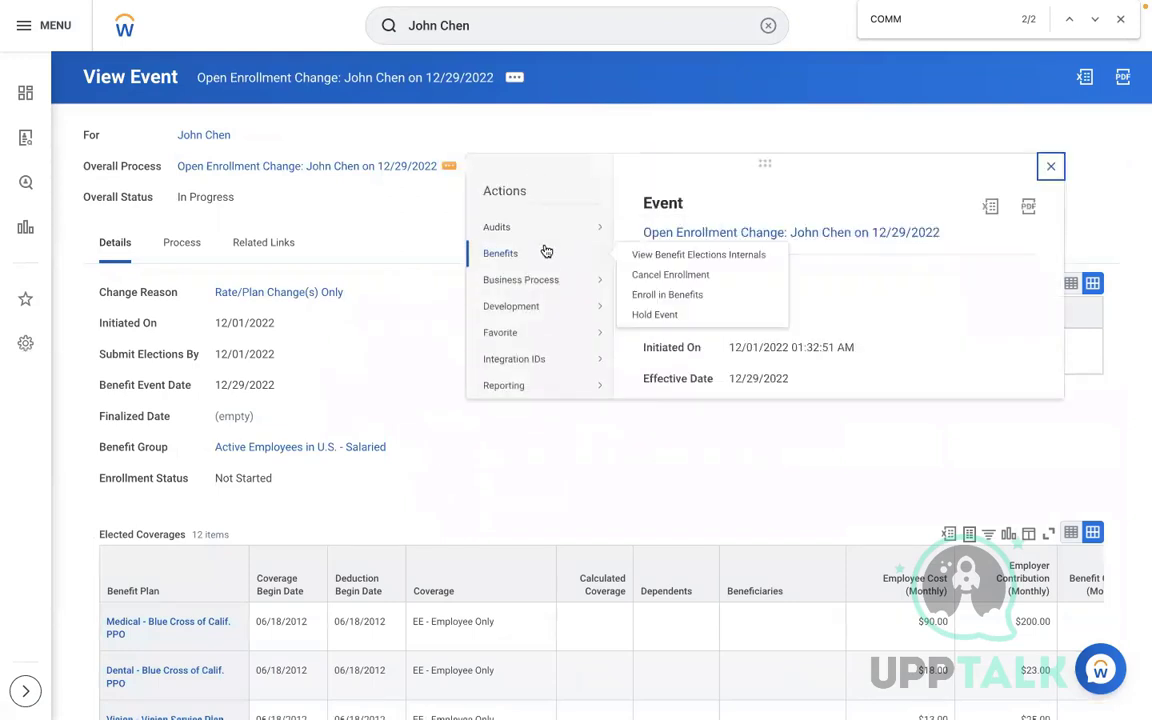
{"action": "left_click", "coordinate": [656, 276]}
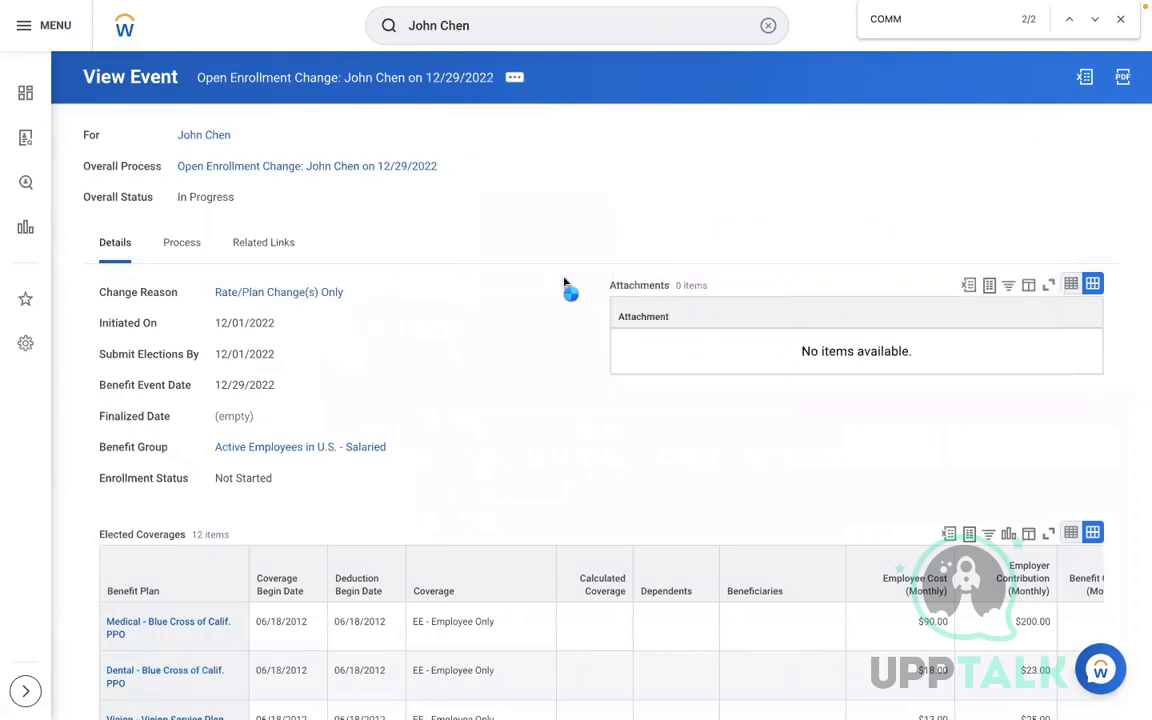
{"action": "scroll", "coordinate": [532, 259], "scroll_direction": "down", "scroll_amount": 3}
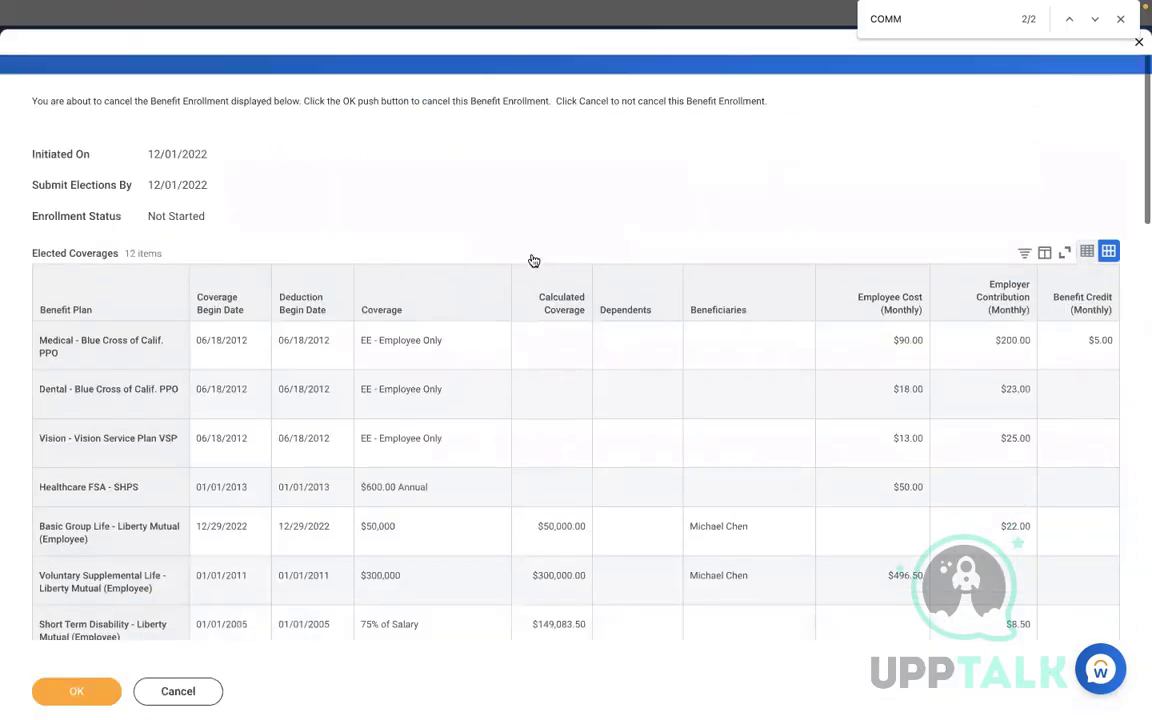
{"action": "scroll", "coordinate": [532, 259], "scroll_direction": "down", "scroll_amount": 4}
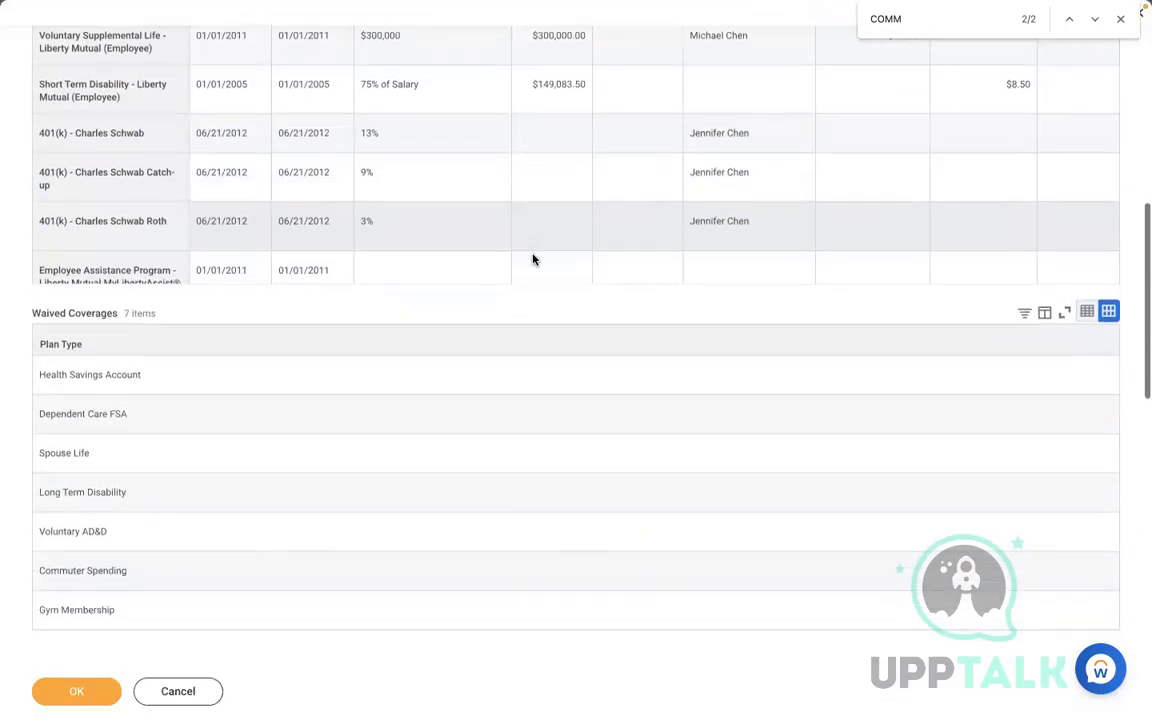
{"action": "scroll", "coordinate": [532, 259], "scroll_direction": "down", "scroll_amount": 3}
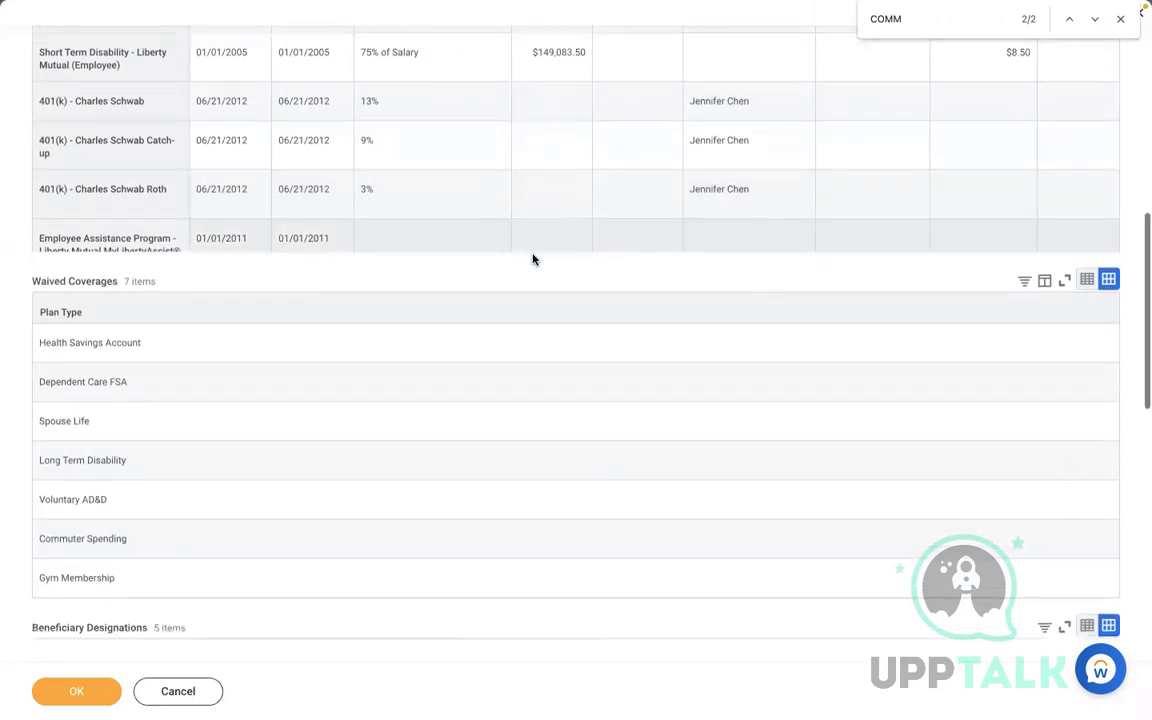
{"action": "scroll", "coordinate": [532, 259], "scroll_direction": "down", "scroll_amount": 6}
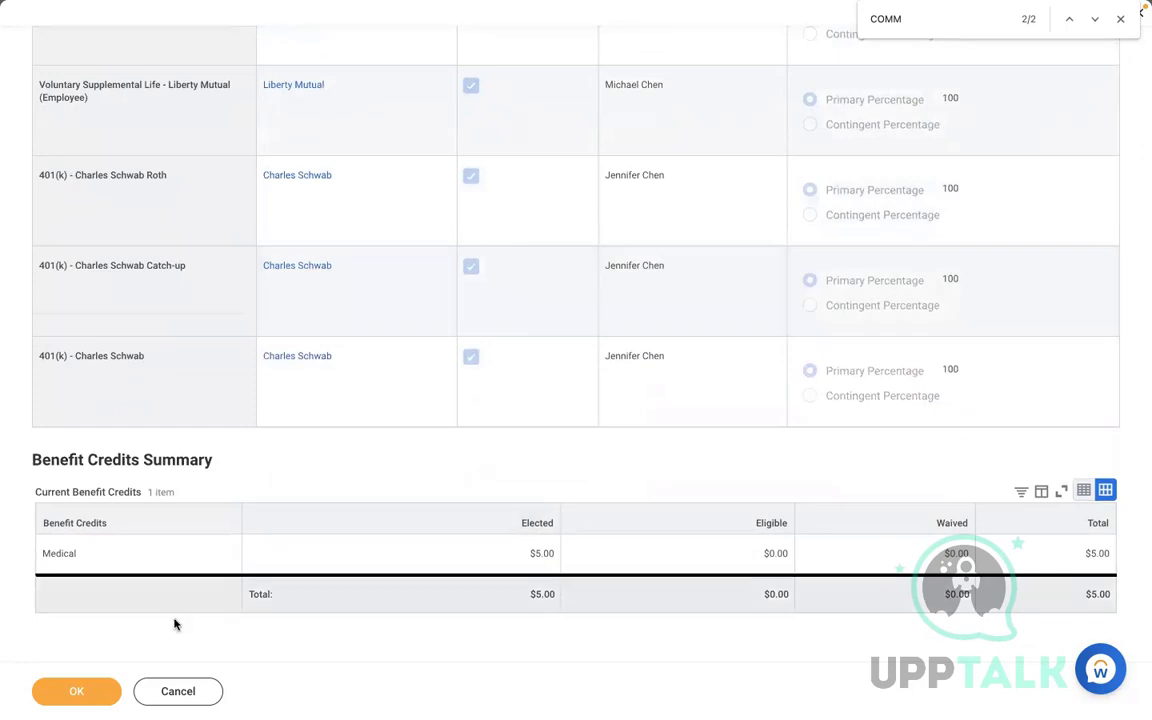
{"action": "left_click", "coordinate": [97, 692]}
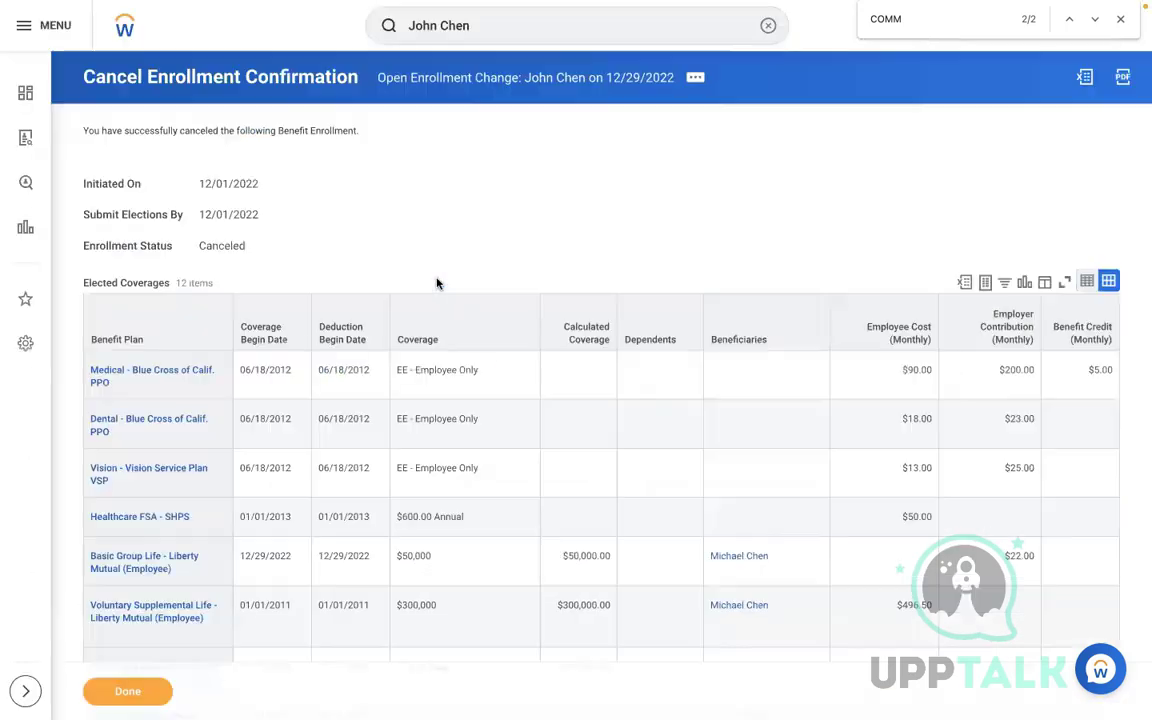
{"action": "left_click", "coordinate": [127, 691]}
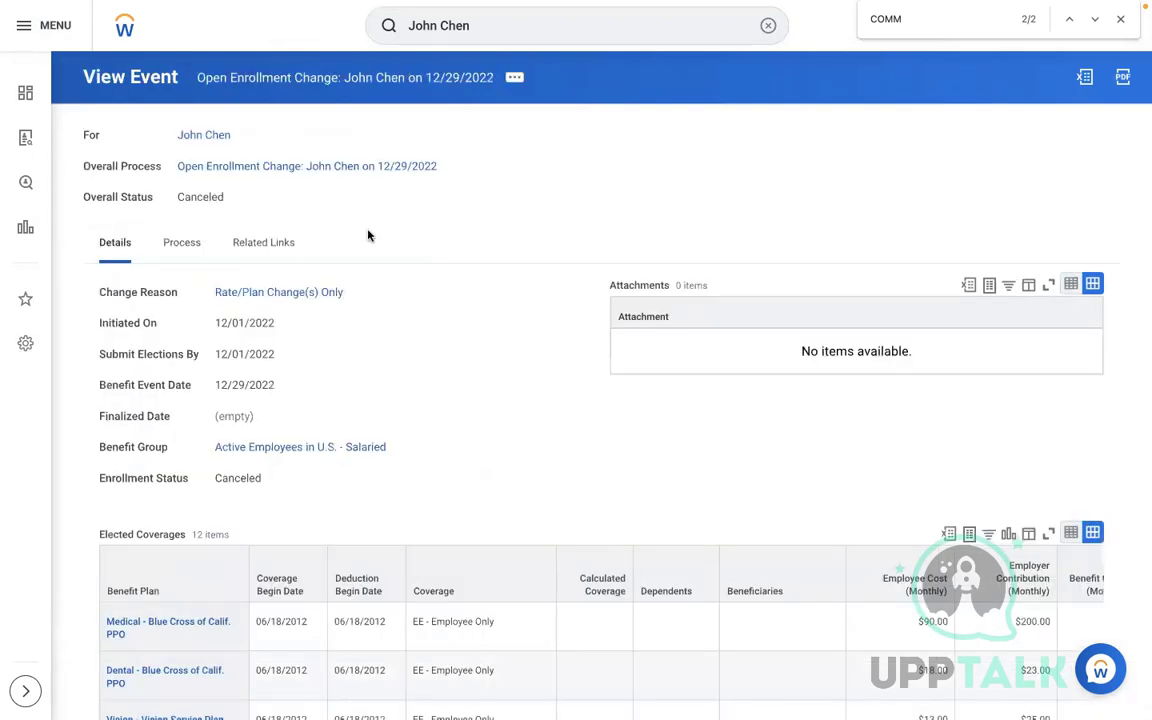
Submit a Commuter Plan Contribution Change benefit event dated 12/01/2022 and view its details
{"action": "left_click", "coordinate": [203, 138]}
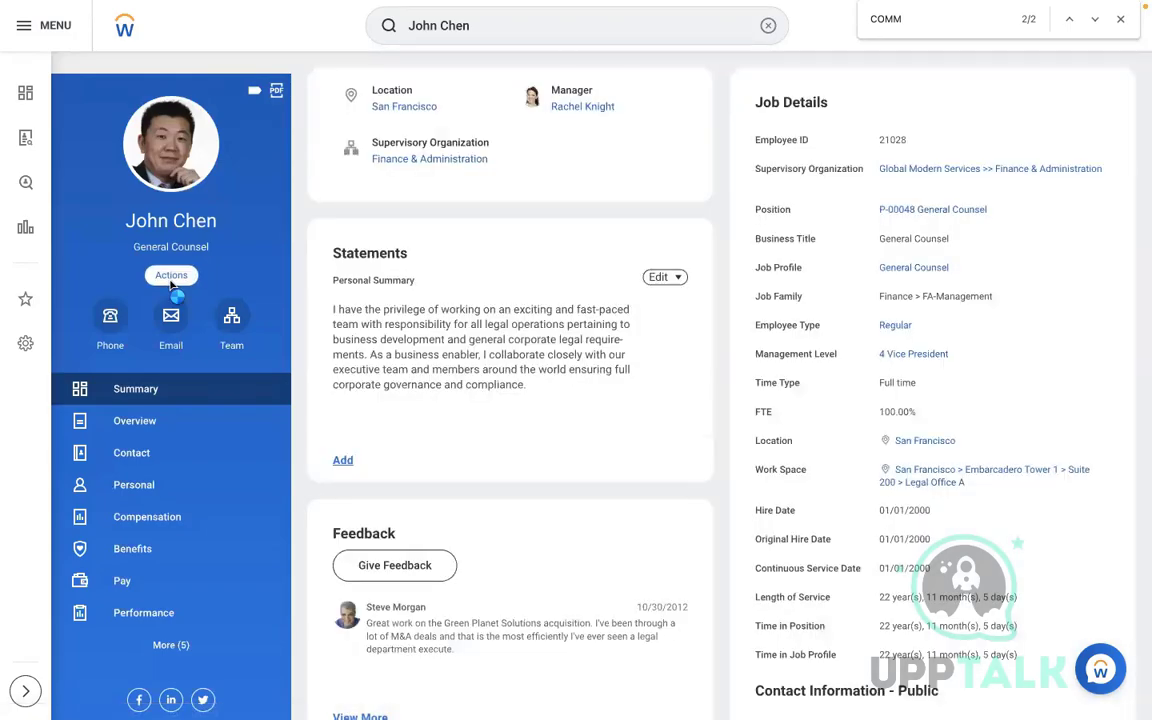
{"action": "left_click", "coordinate": [170, 280]}
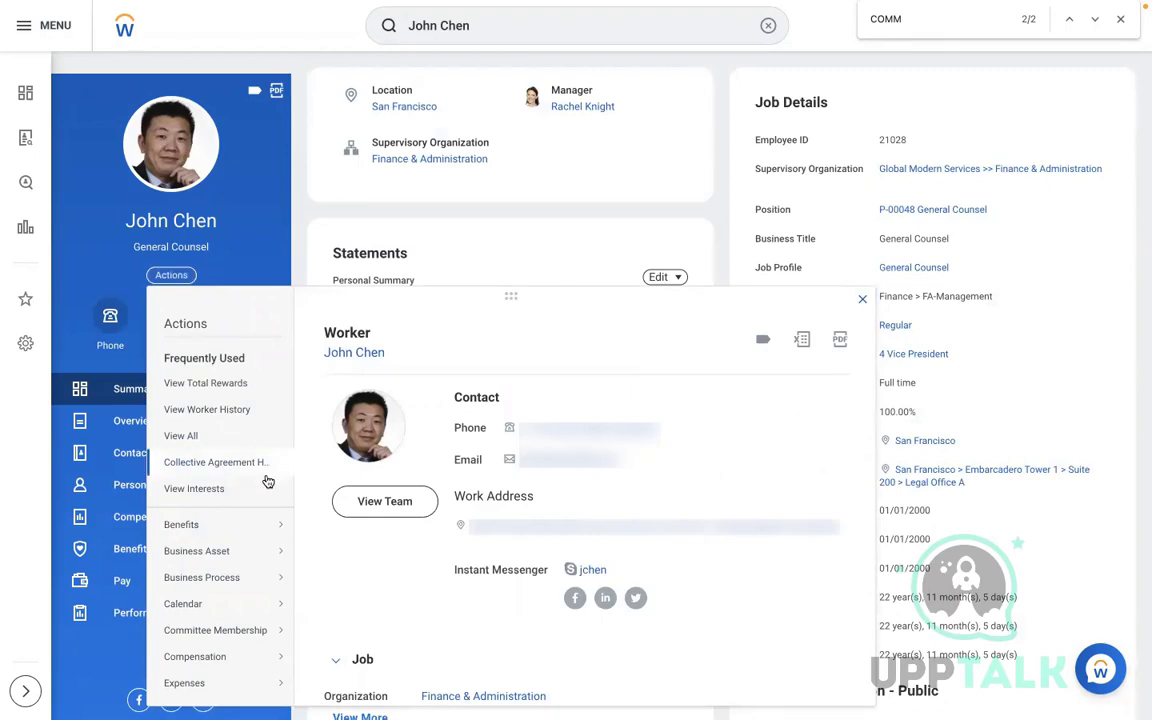
{"action": "mouse_move", "coordinate": [240, 524]}
{"action": "left_click", "coordinate": [328, 28]}
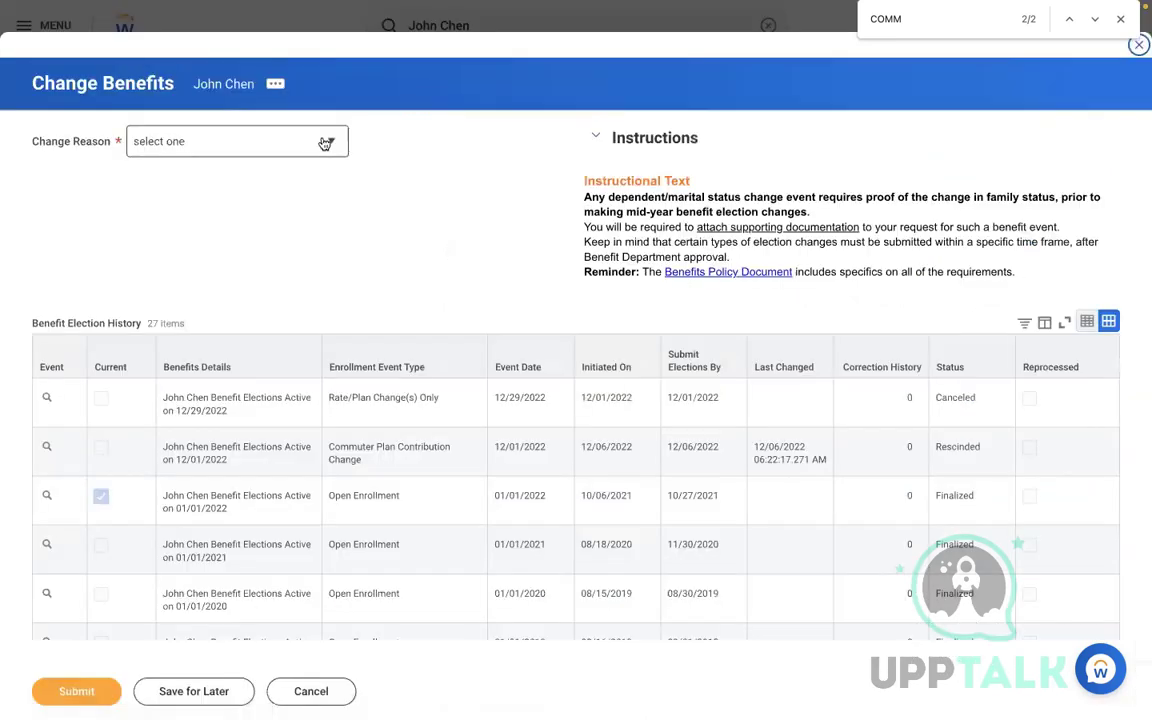
{"action": "left_click", "coordinate": [316, 141]}
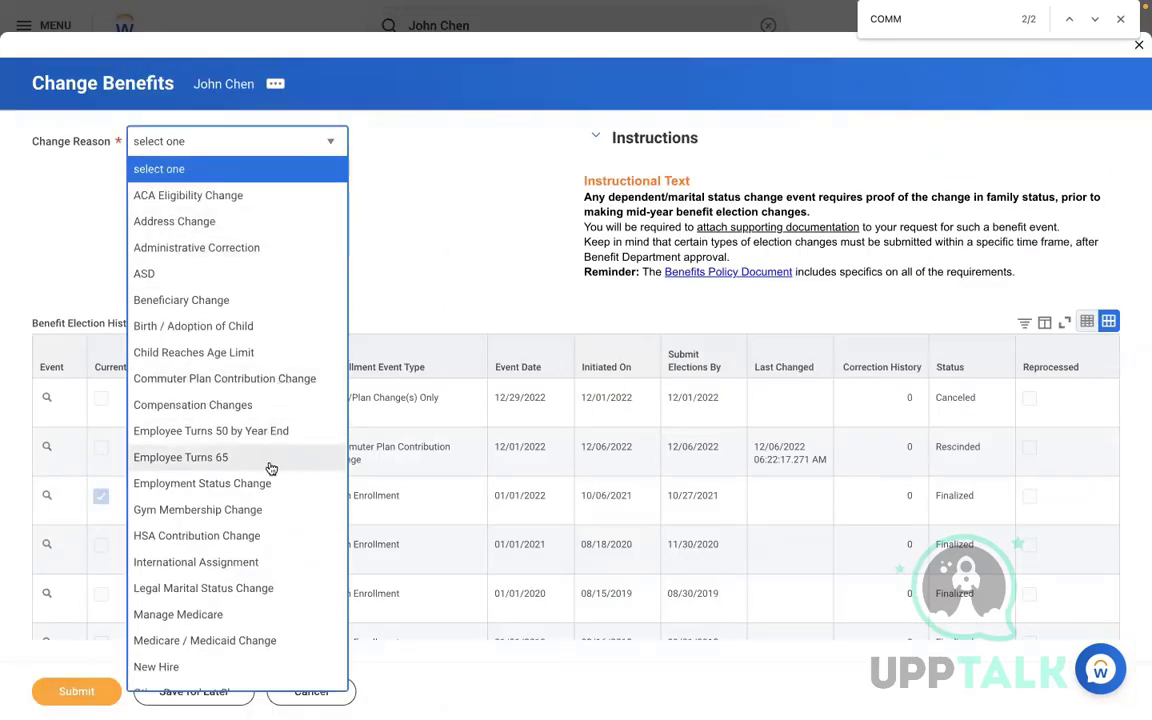
{"action": "left_click", "coordinate": [183, 379]}
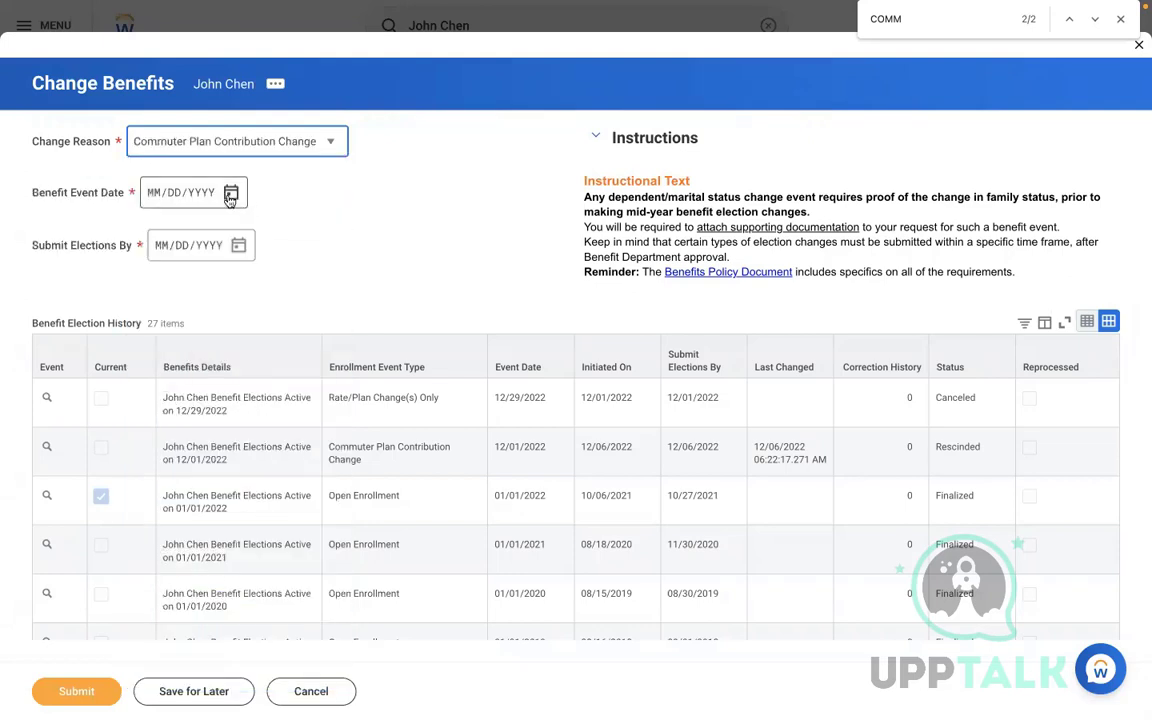
{"action": "left_click", "coordinate": [230, 195]}
{"action": "left_click", "coordinate": [431, 250]}
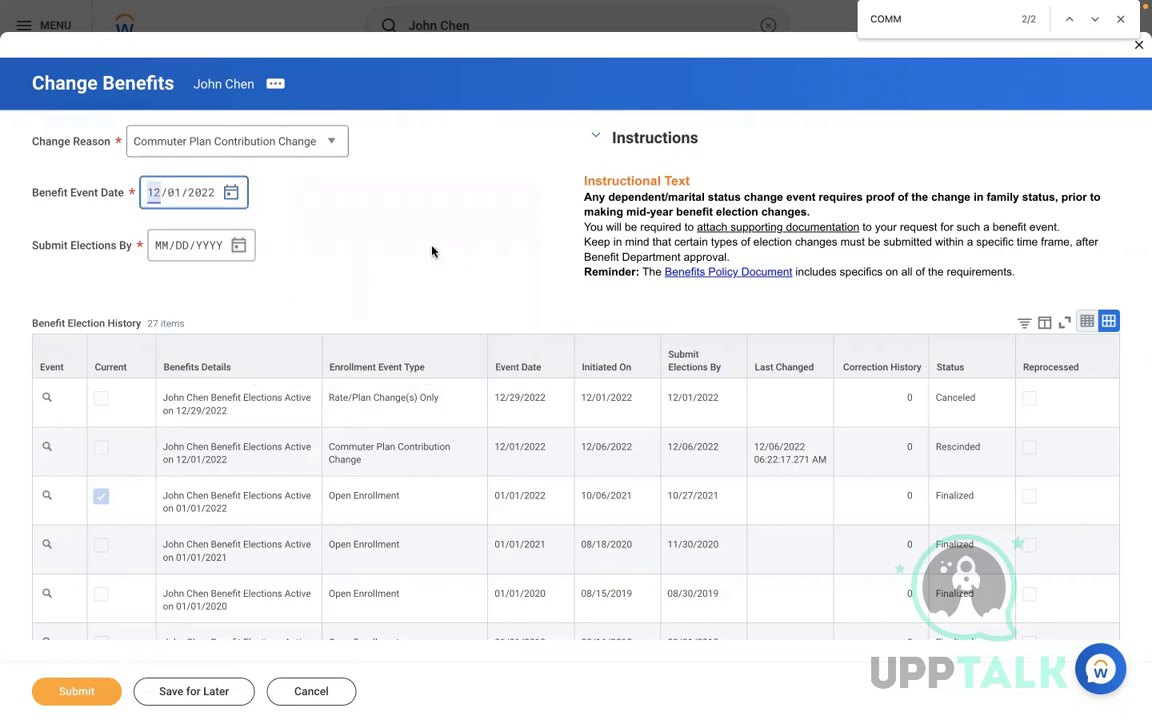
{"action": "left_click", "coordinate": [78, 699]}
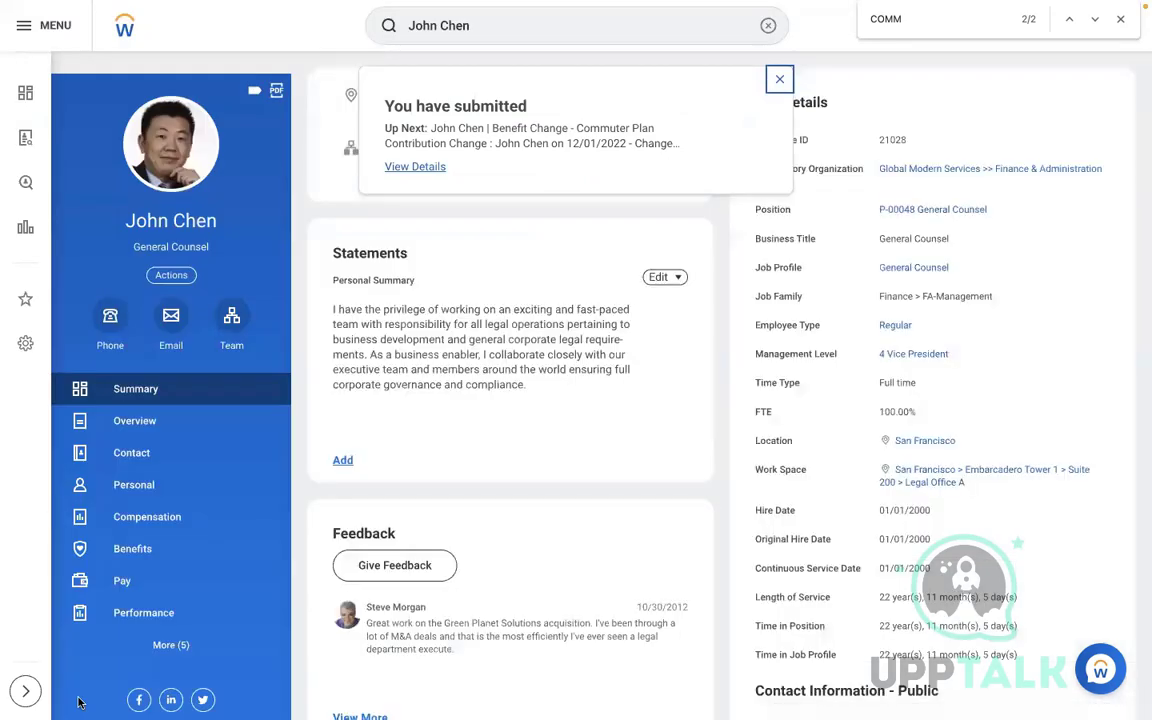
{"action": "left_click", "coordinate": [418, 168]}
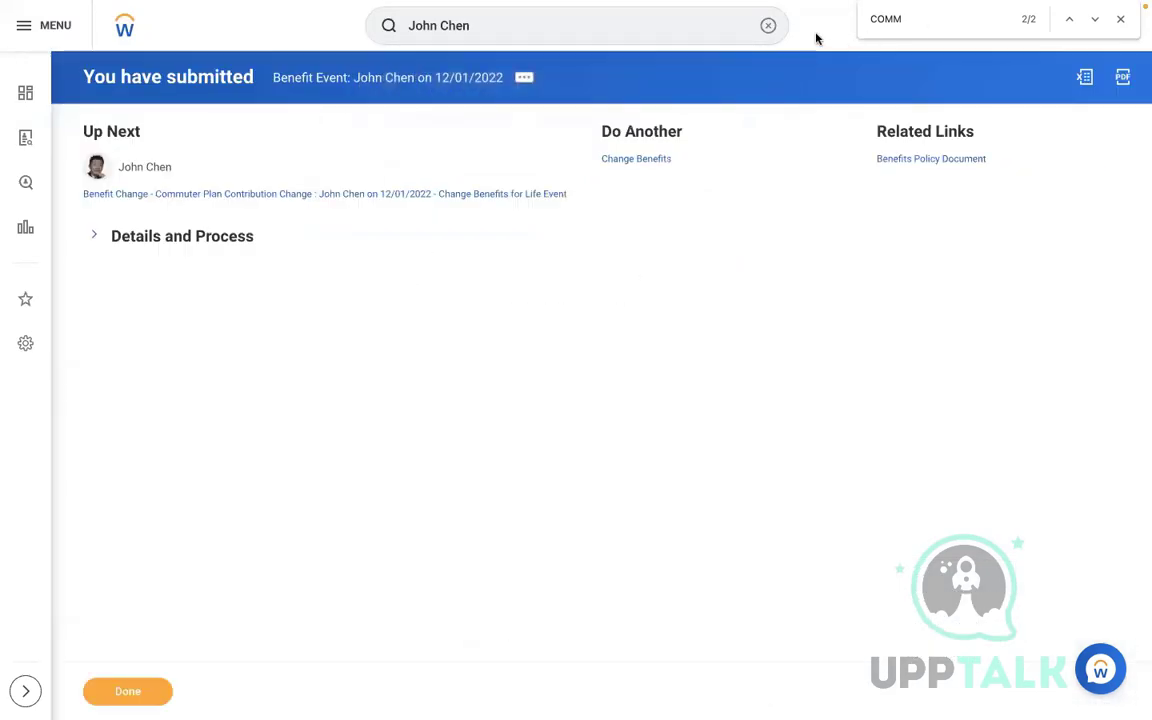
{"action": "left_click", "coordinate": [768, 25]}
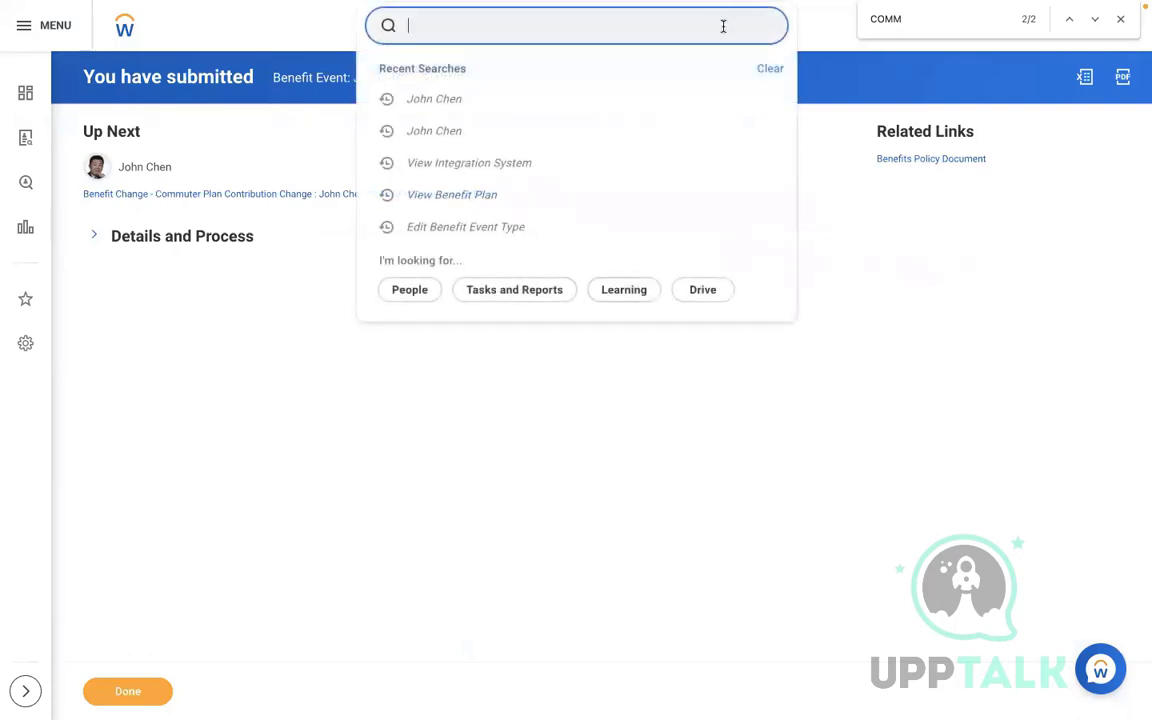
Open Manage Business Processes for Worker and load the employee's processes
{"action": "type", "text": "MA"}
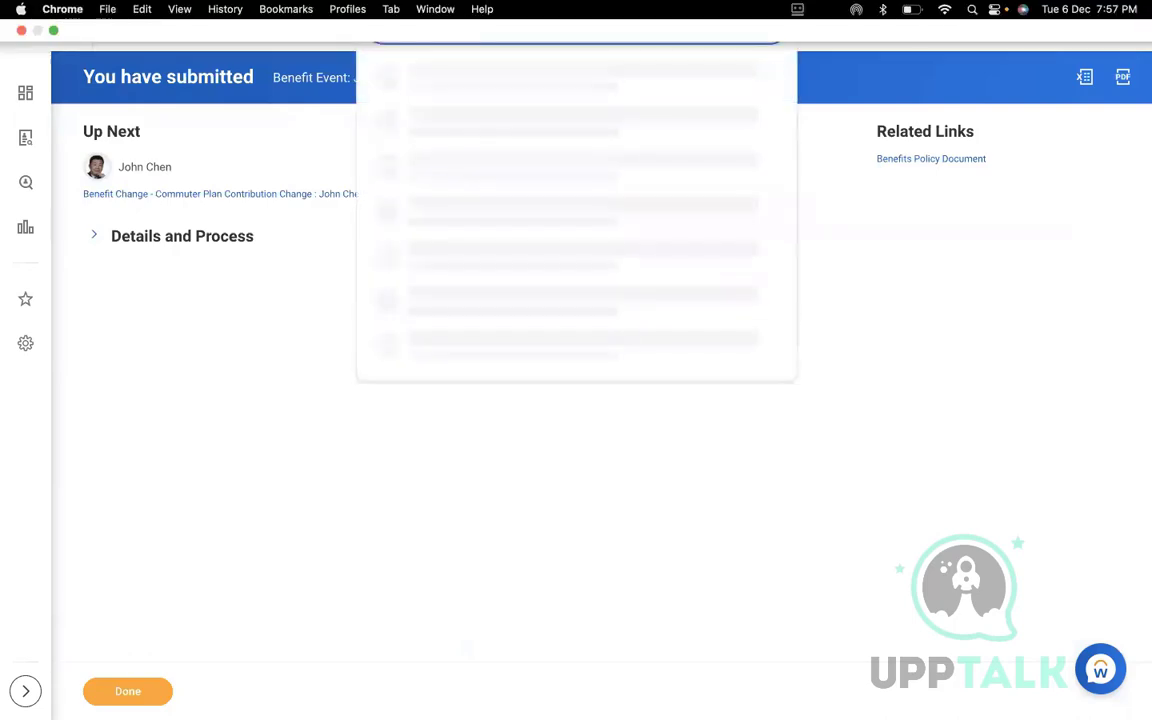
{"action": "type", "text": "NAGE"}
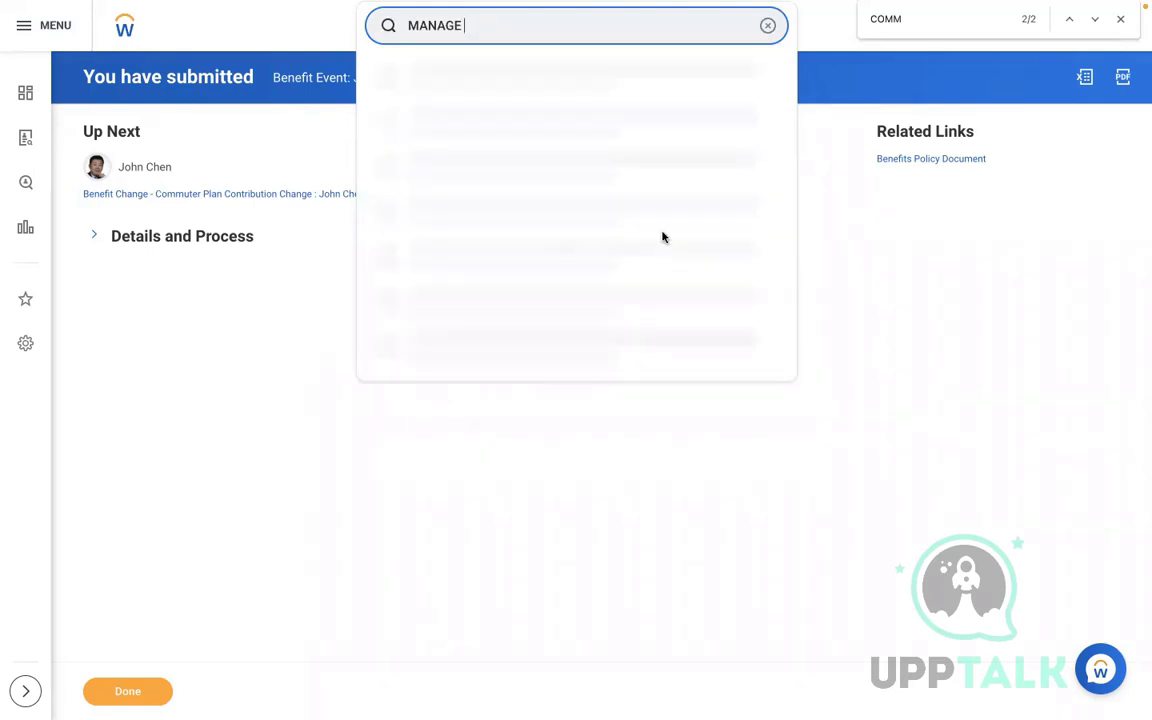
{"action": "type", "text": "BUSI"}
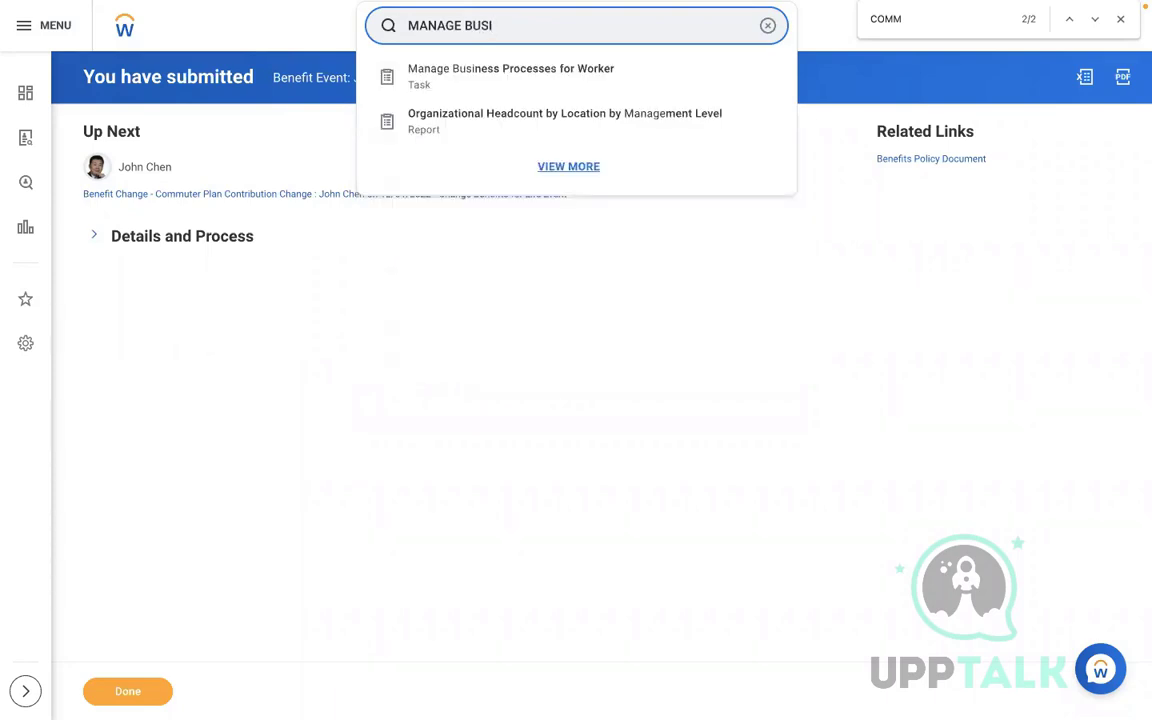
{"action": "left_click", "coordinate": [465, 82]}
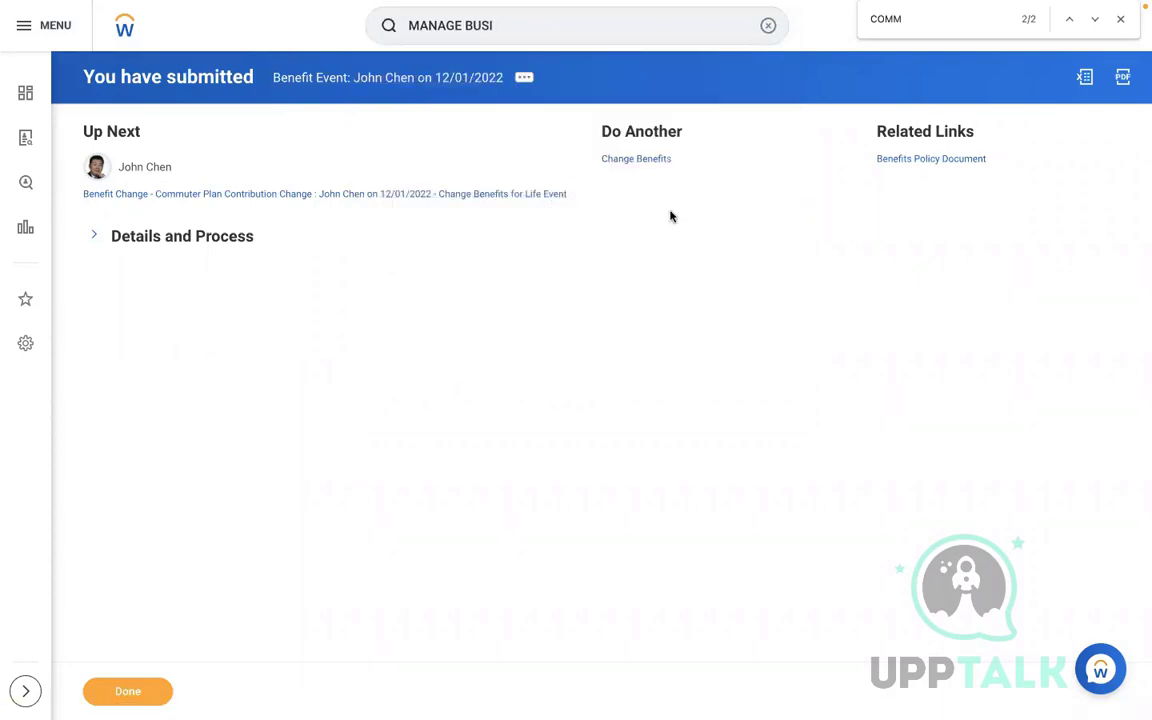
{"action": "left_click", "coordinate": [521, 197]}
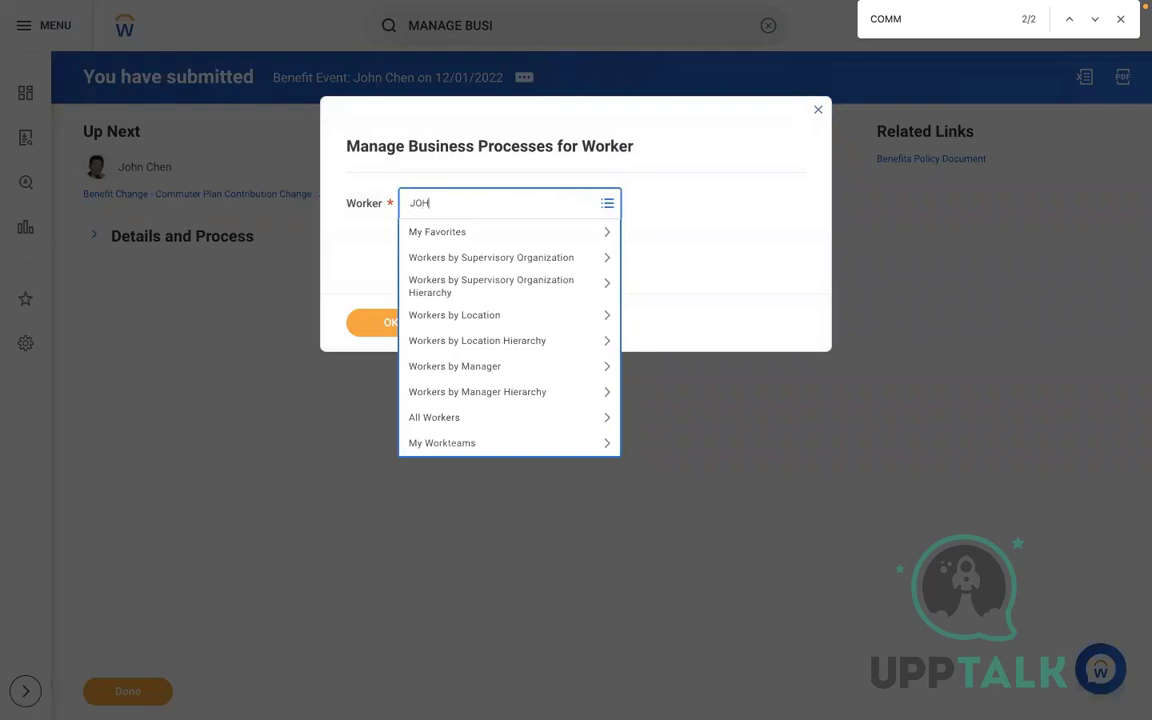
{"action": "key", "text": "Return"}
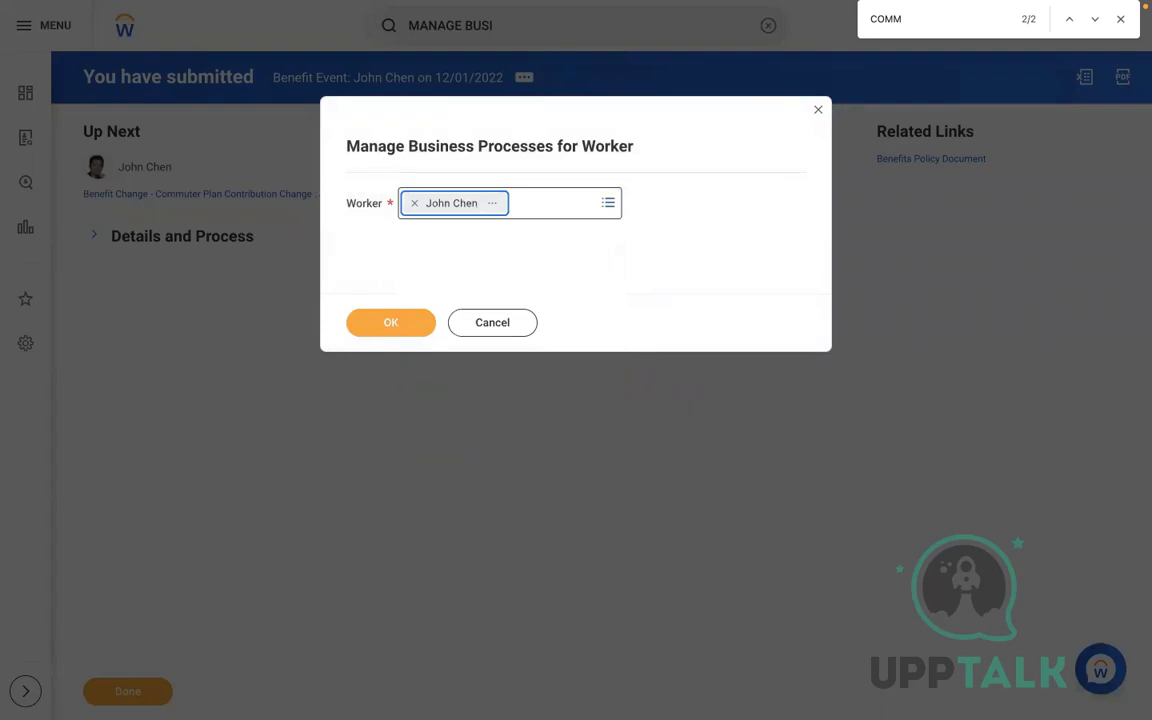
{"action": "left_click", "coordinate": [386, 321]}
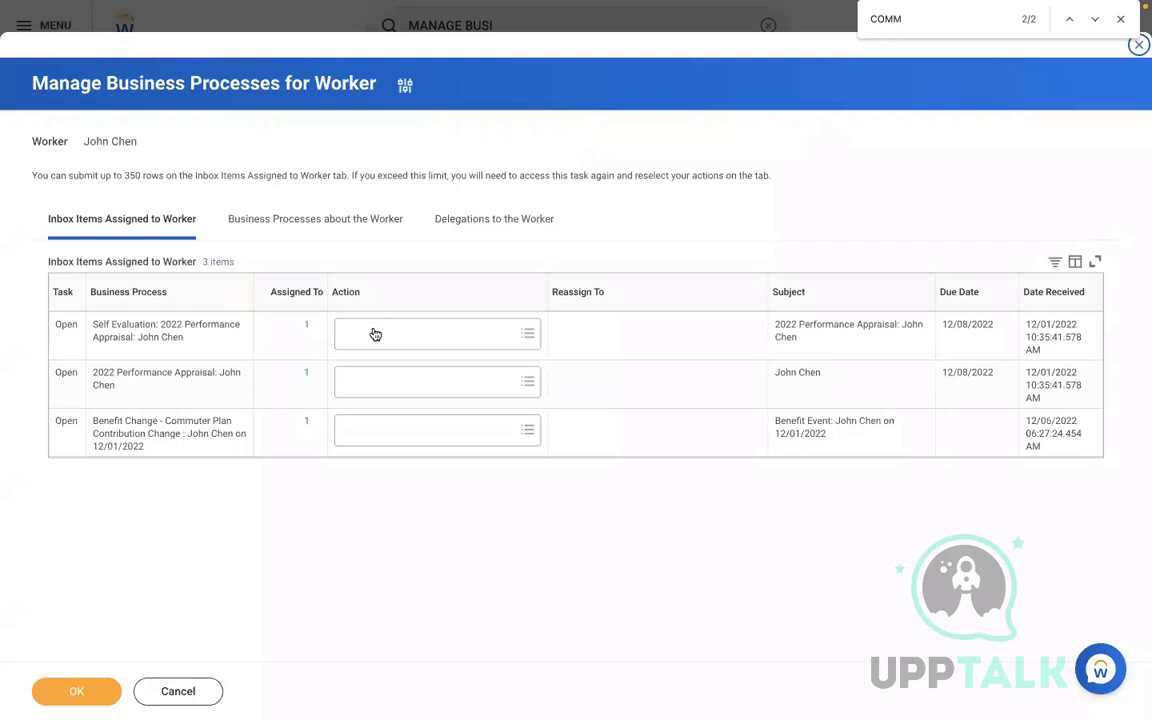
Reassign the Benefit Change inbox item to the selected user
{"action": "left_click", "coordinate": [449, 446]}
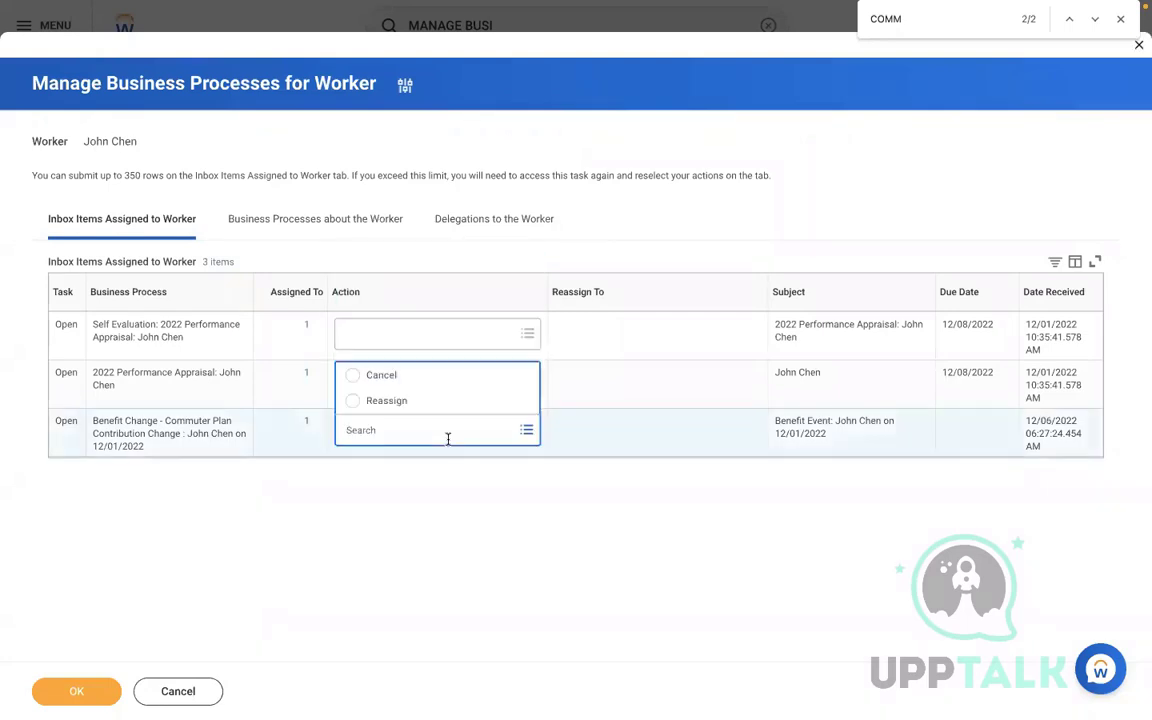
{"action": "left_click", "coordinate": [489, 403]}
{"action": "left_click", "coordinate": [640, 435]}
{"action": "type", "text": "LOG"}
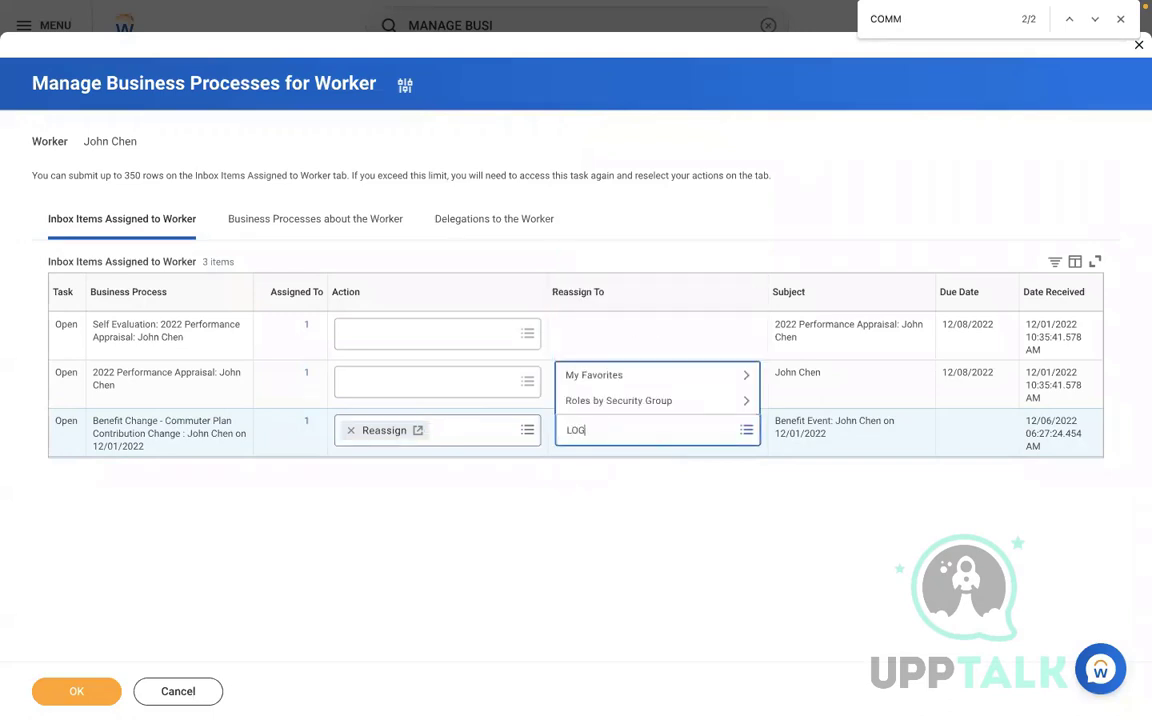
{"action": "type", "text": "AN"}
{"action": "key", "text": "Return"}
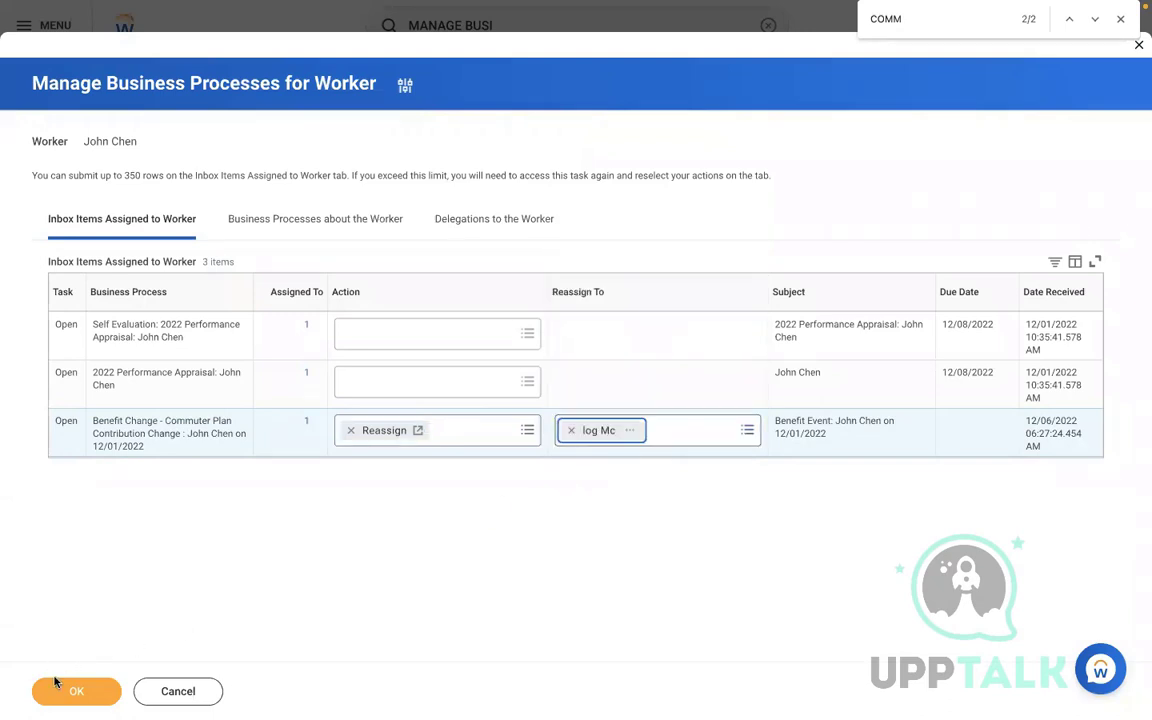
{"action": "left_click", "coordinate": [76, 691]}
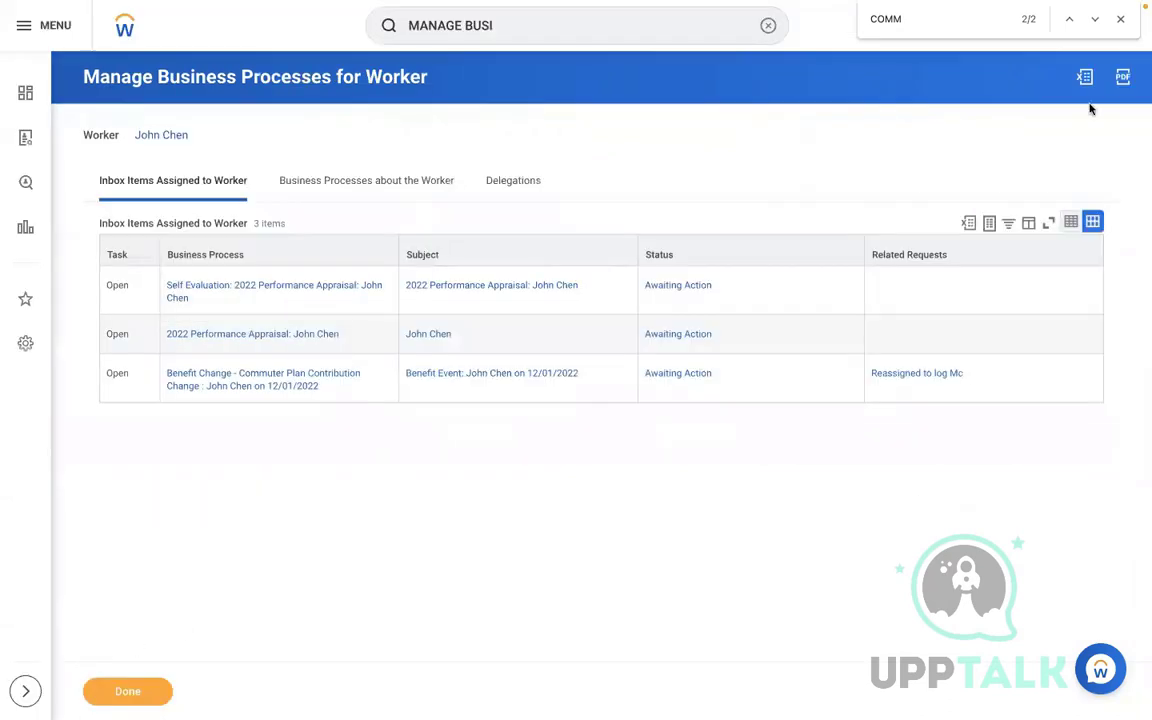
{"action": "left_click", "coordinate": [1120, 19]}
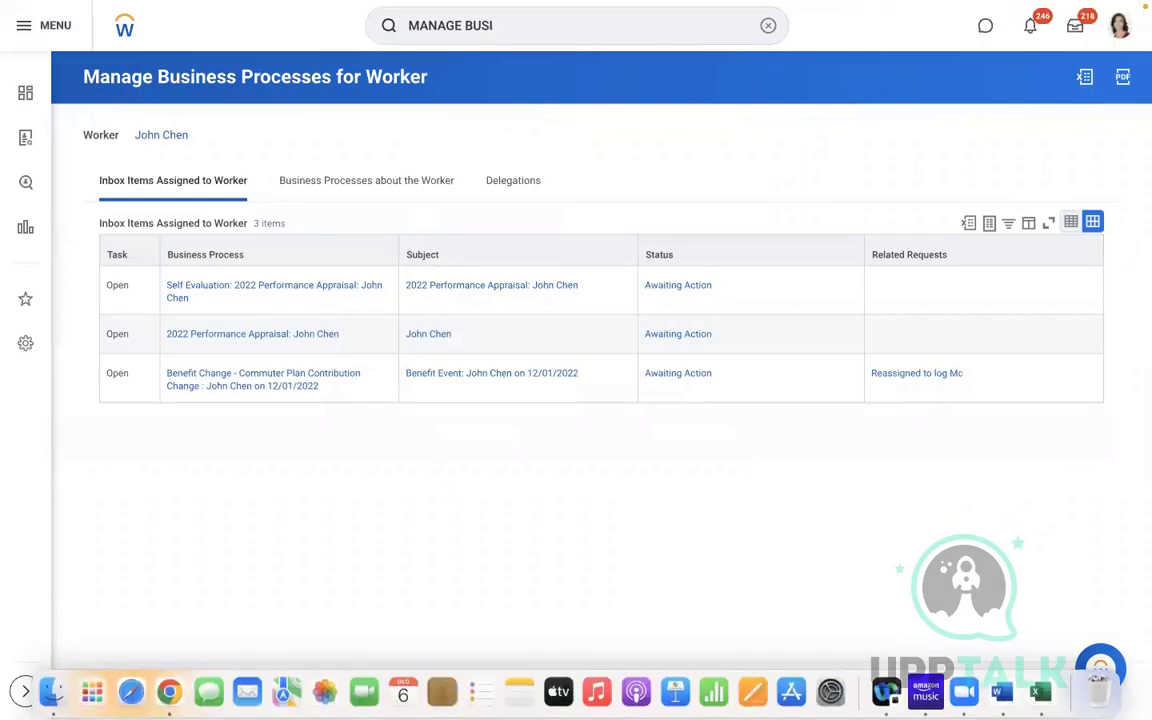
From the inbox item, enroll in SHPS Transit Account commuter spending with $25 coverage
{"action": "left_click", "coordinate": [118, 684]}
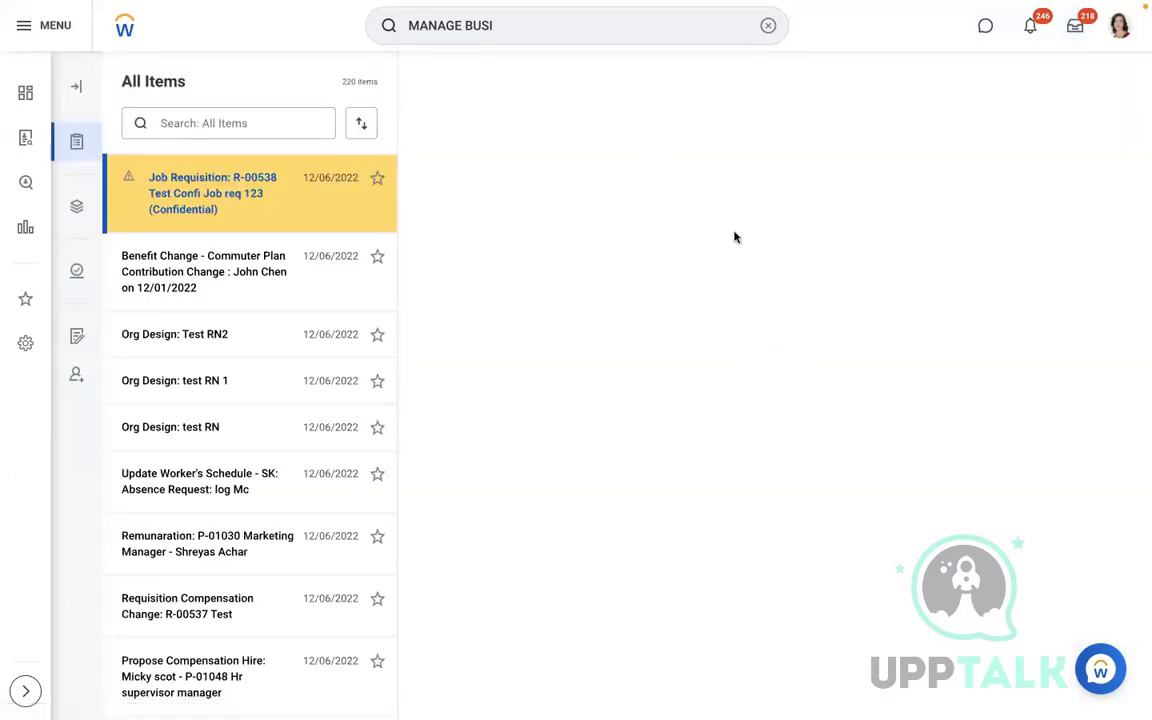
{"action": "left_click", "coordinate": [247, 303]}
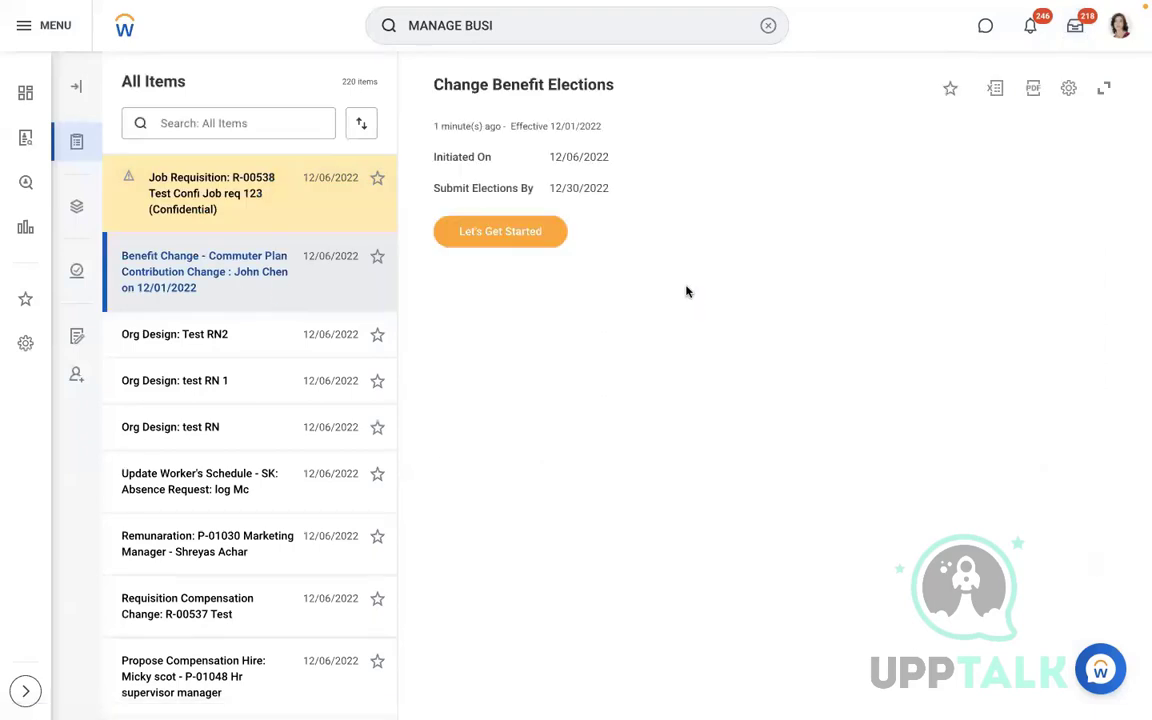
{"action": "left_click", "coordinate": [503, 240]}
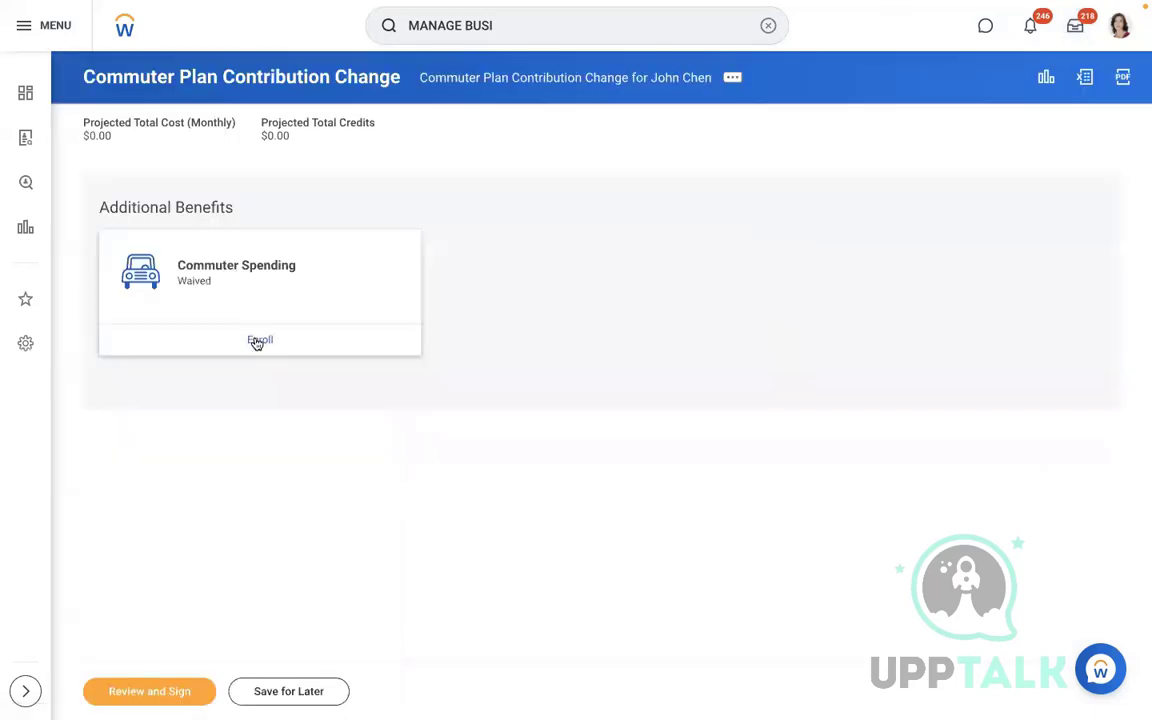
{"action": "left_click", "coordinate": [258, 341]}
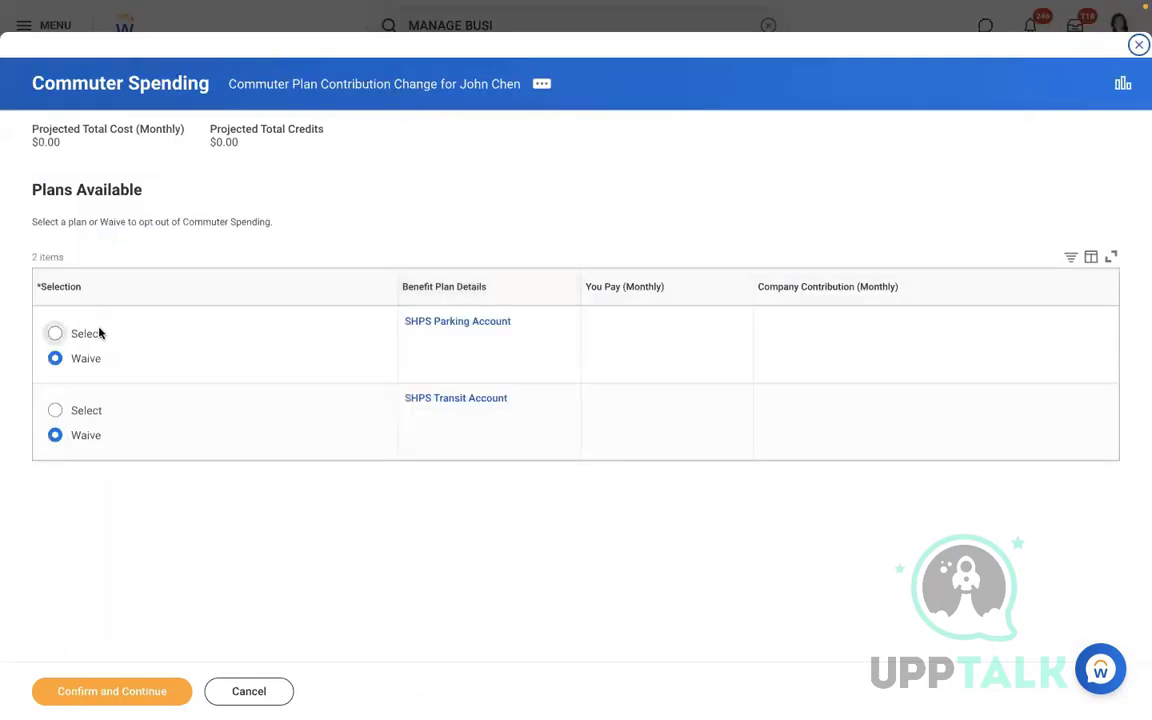
{"action": "left_click", "coordinate": [75, 408]}
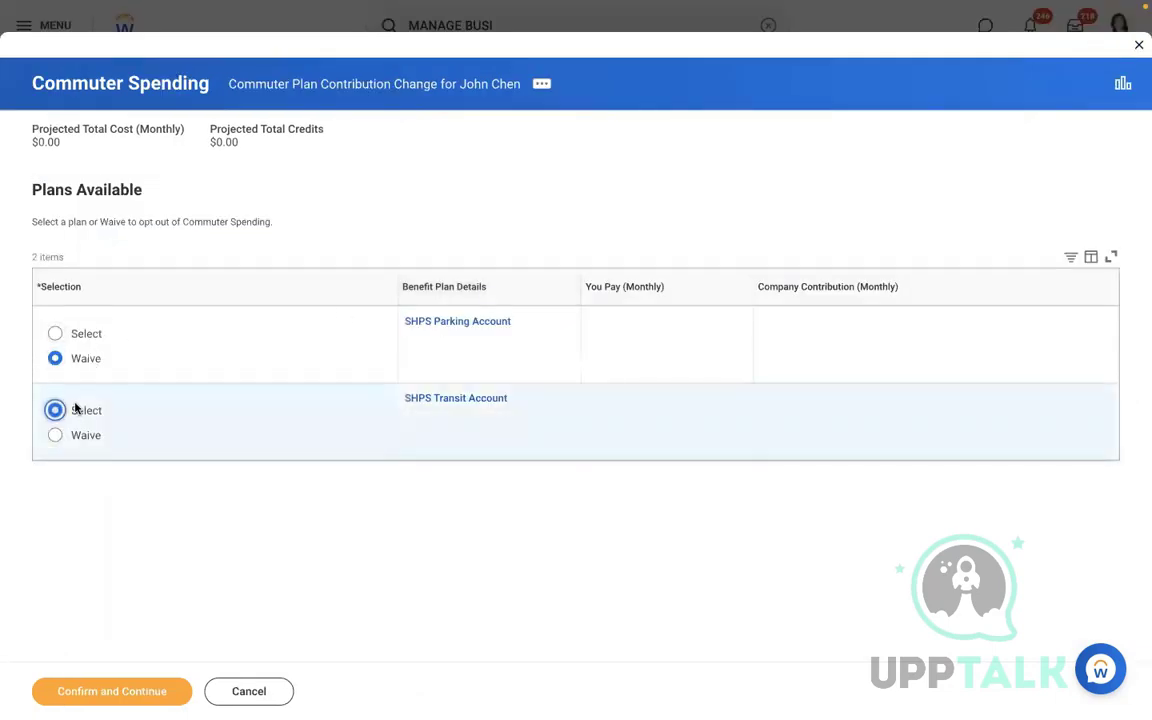
{"action": "left_click", "coordinate": [125, 691]}
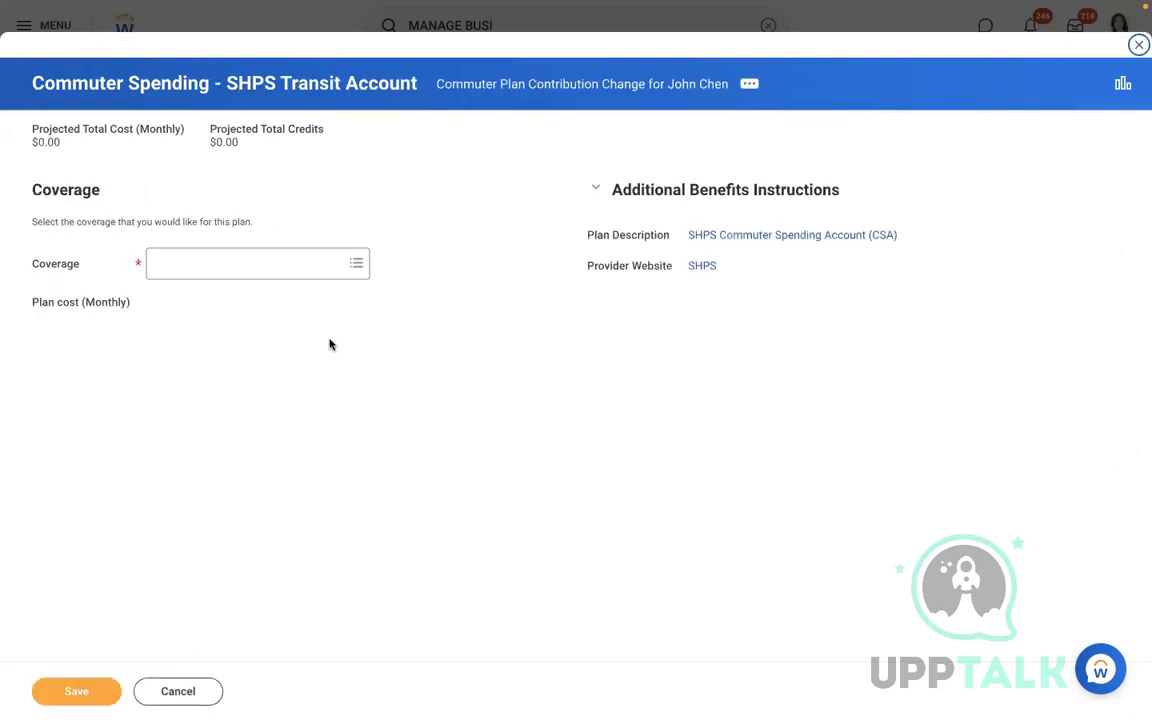
{"action": "left_click", "coordinate": [239, 263]}
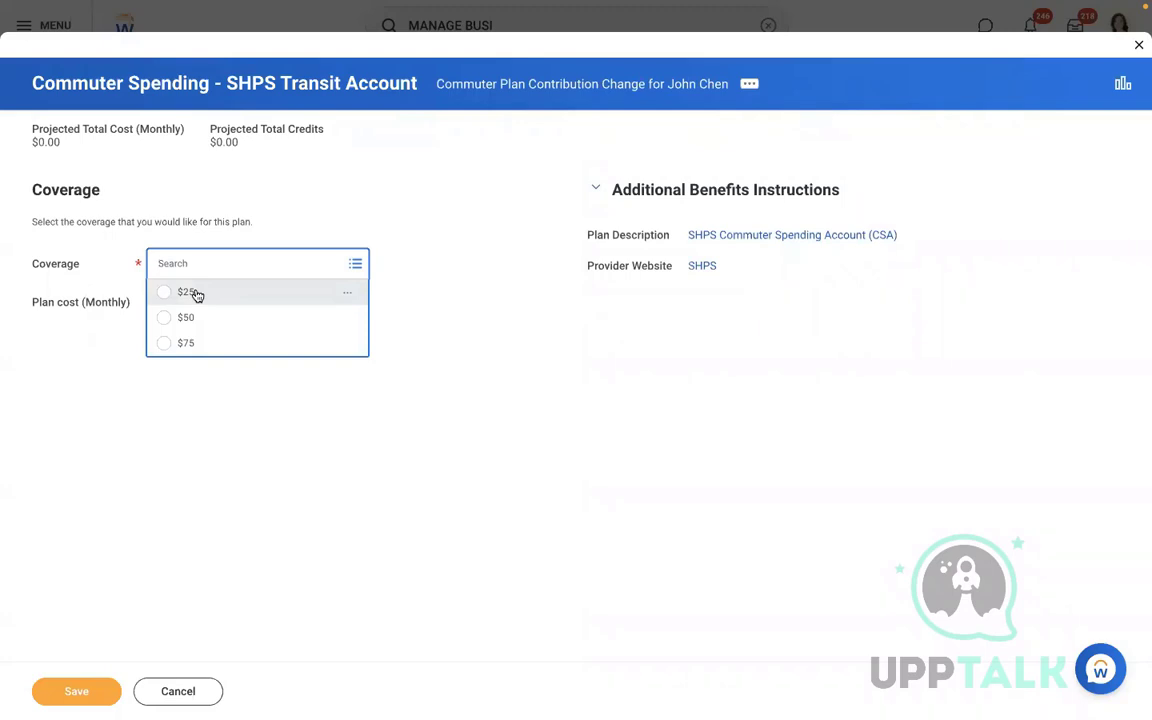
{"action": "left_click", "coordinate": [187, 292]}
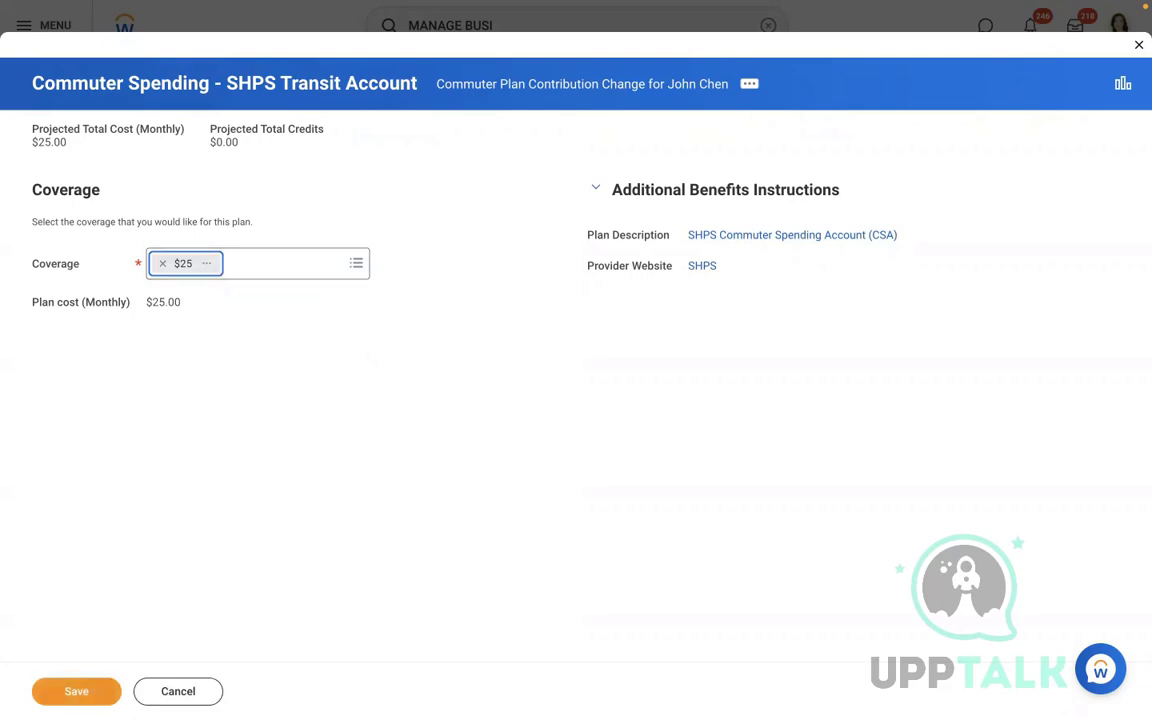
{"action": "left_click", "coordinate": [76, 691]}
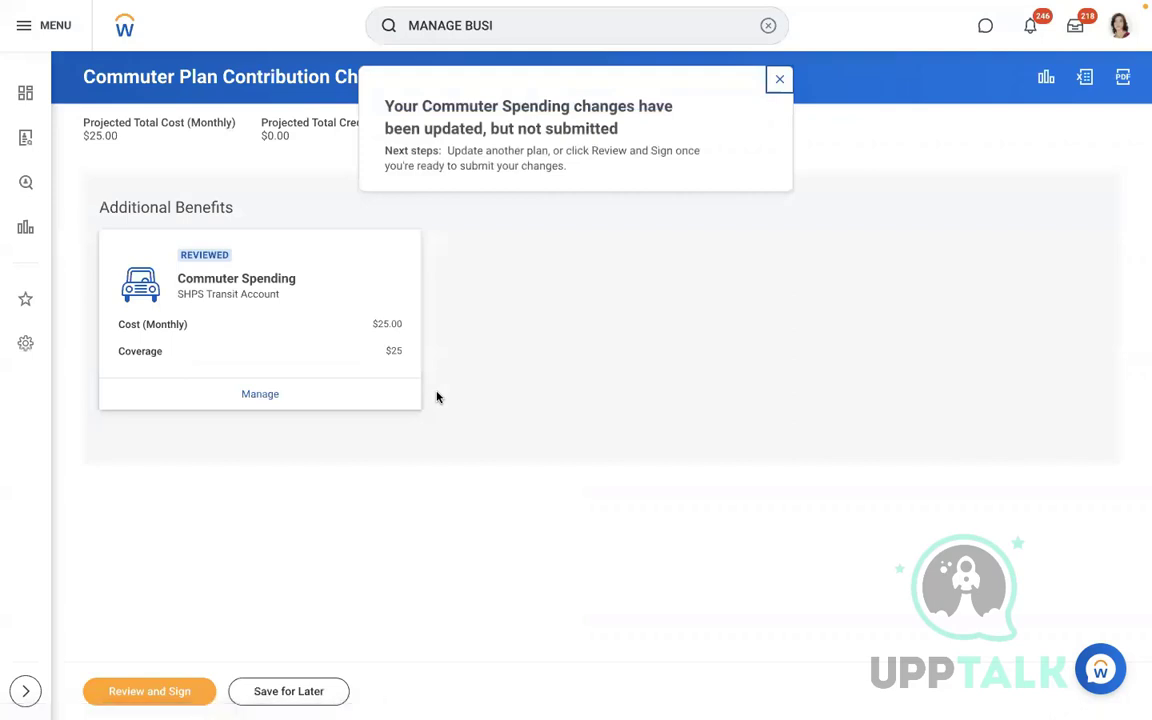
Review, sign with I Accept, submit the commuter elections, and view the 2022 Benefits Statement
{"action": "left_click", "coordinate": [149, 693]}
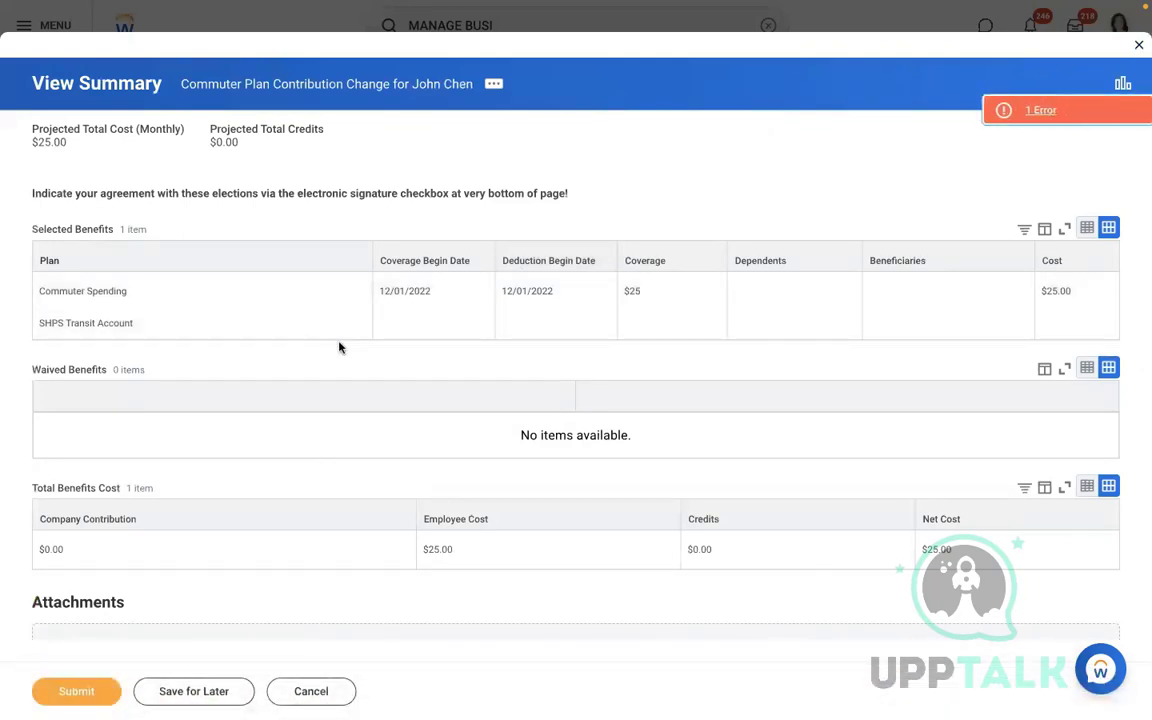
{"action": "scroll", "coordinate": [398, 387], "scroll_direction": "down", "scroll_amount": 1}
{"action": "scroll", "coordinate": [398, 387], "scroll_direction": "down", "scroll_amount": 5}
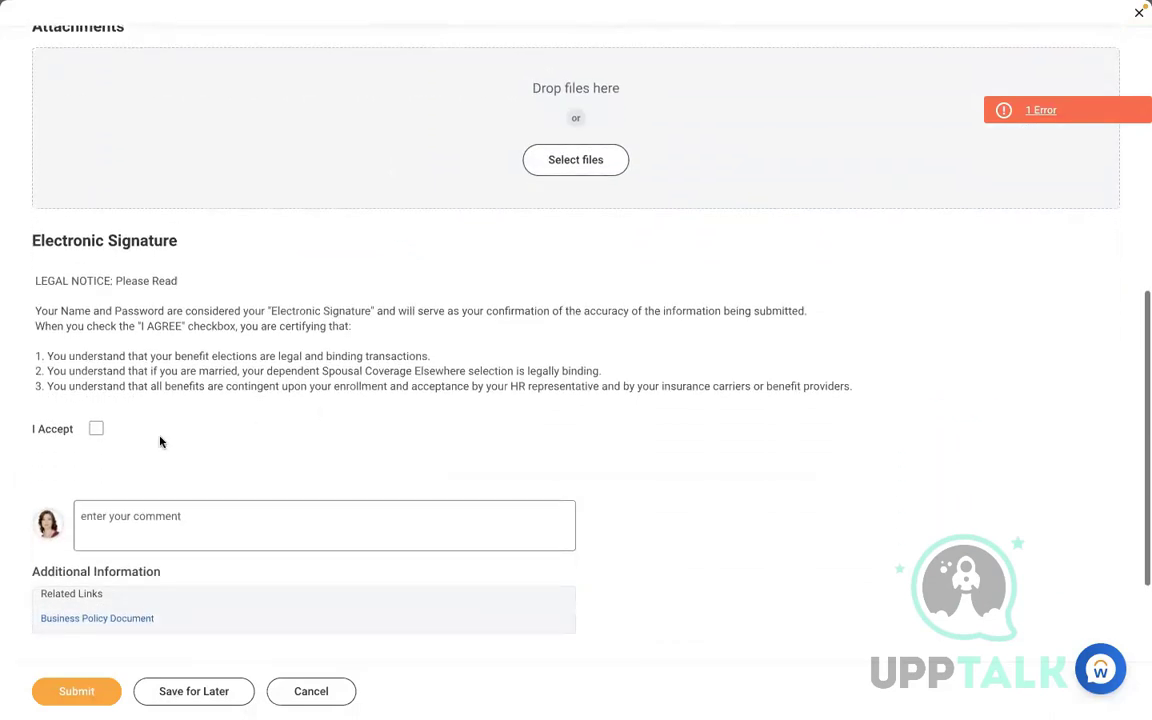
{"action": "left_click", "coordinate": [96, 429]}
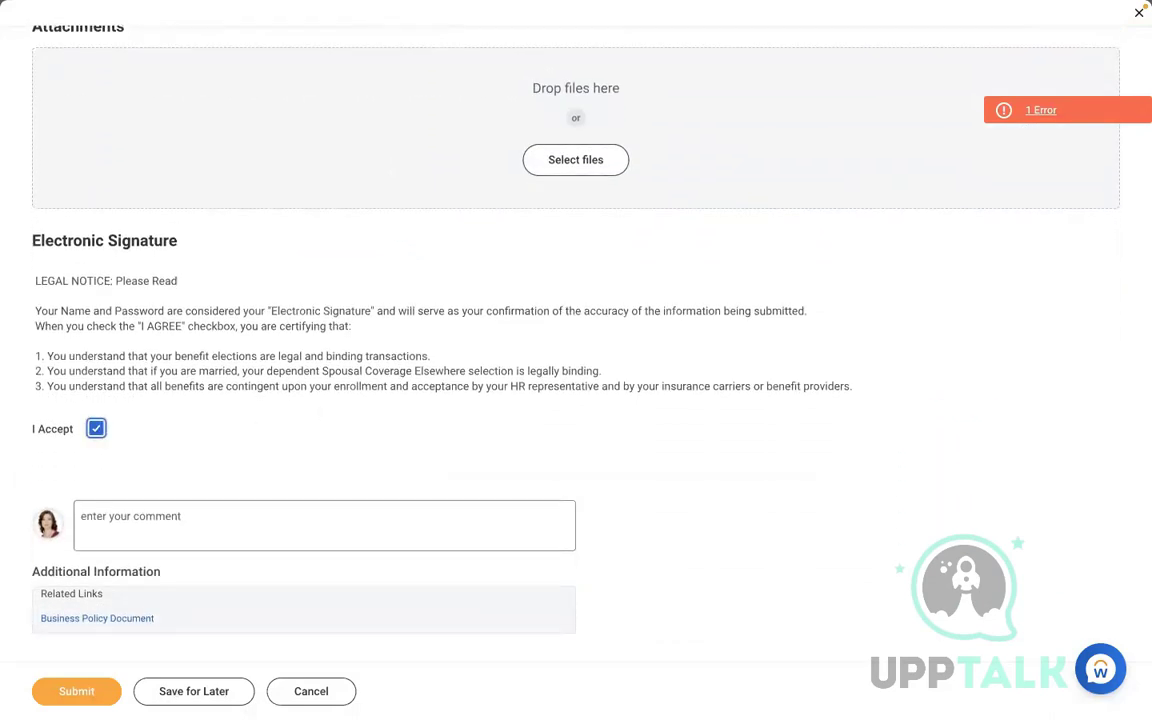
{"action": "left_click", "coordinate": [72, 691]}
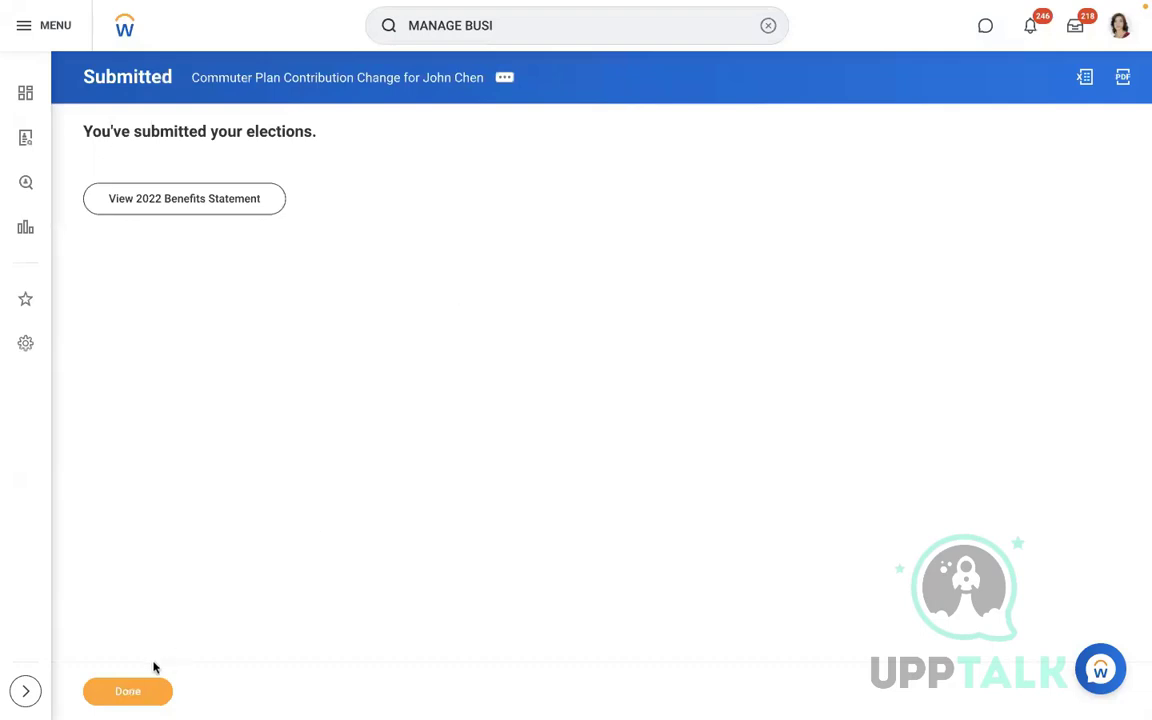
{"action": "left_click", "coordinate": [237, 192]}
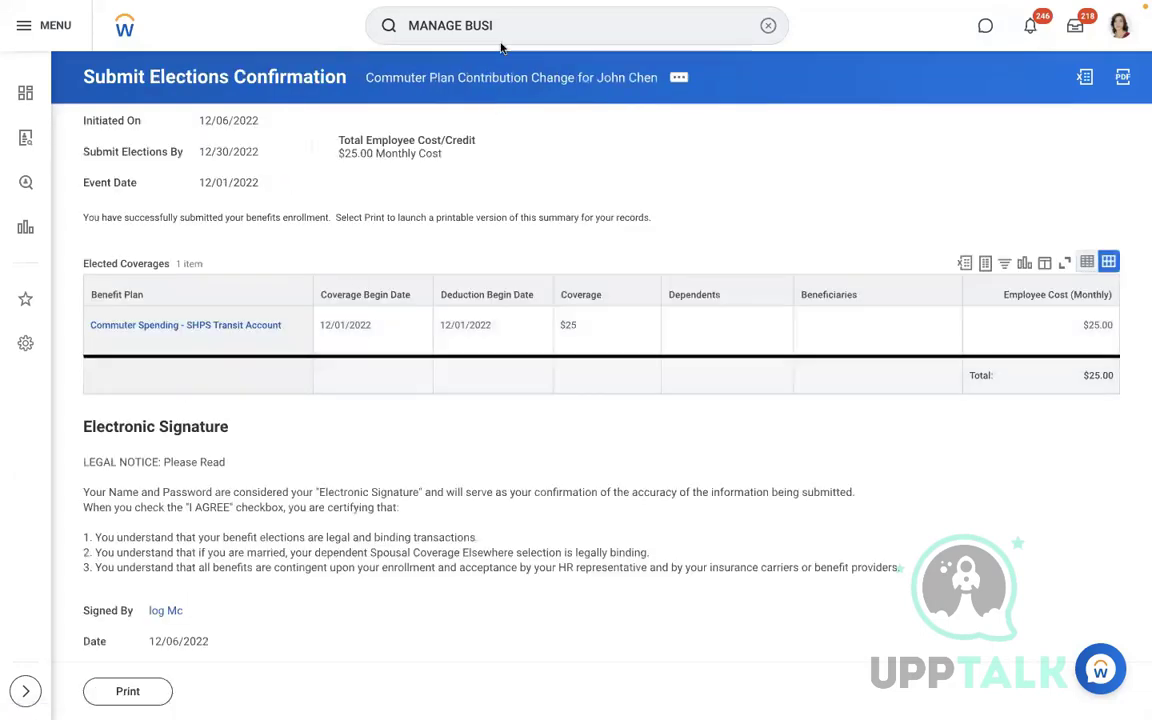
Search JOHN and open the employee's worker history
{"action": "left_click", "coordinate": [767, 25]}
{"action": "type", "text": "JOHN"}
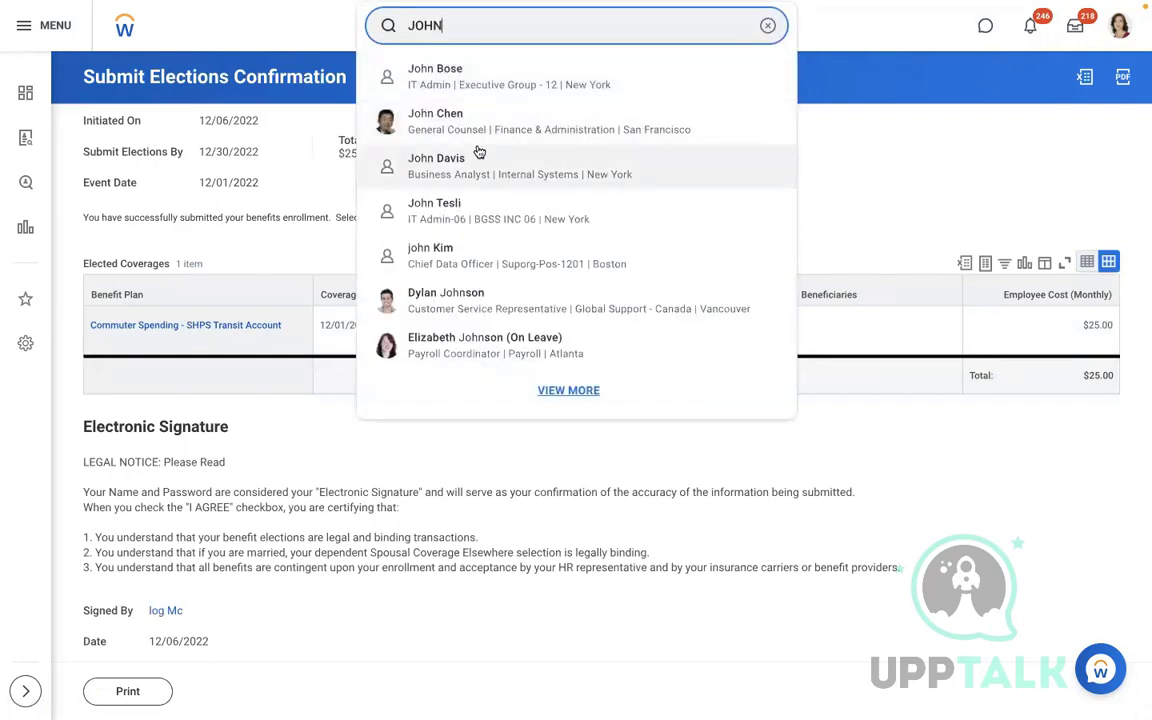
{"action": "left_click", "coordinate": [450, 119]}
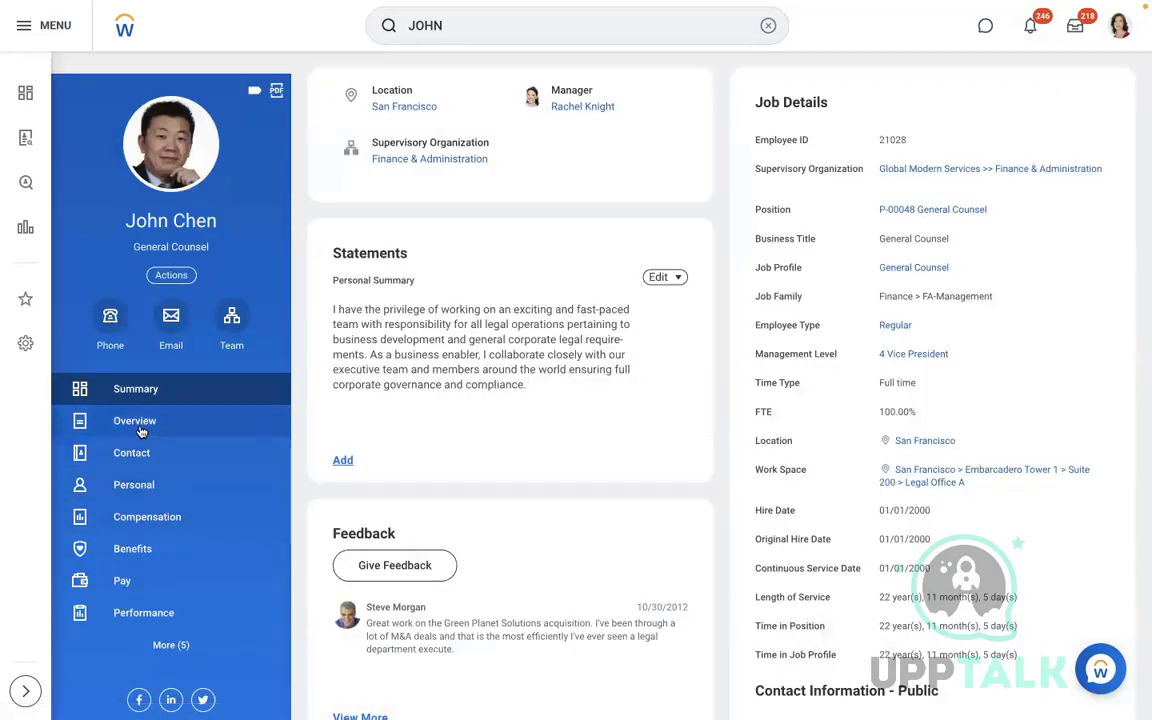
{"action": "left_click", "coordinate": [165, 280]}
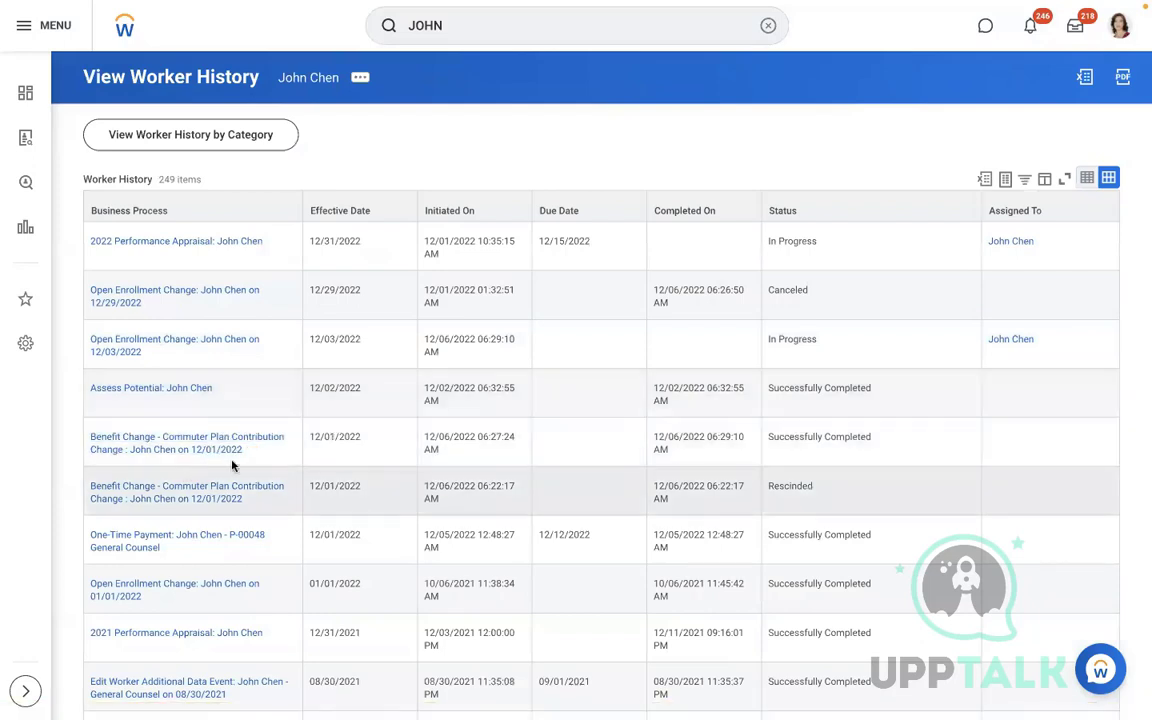
Rescind the new Commuter Plan Contribution Change event with a short comment
{"action": "left_click", "coordinate": [253, 455]}
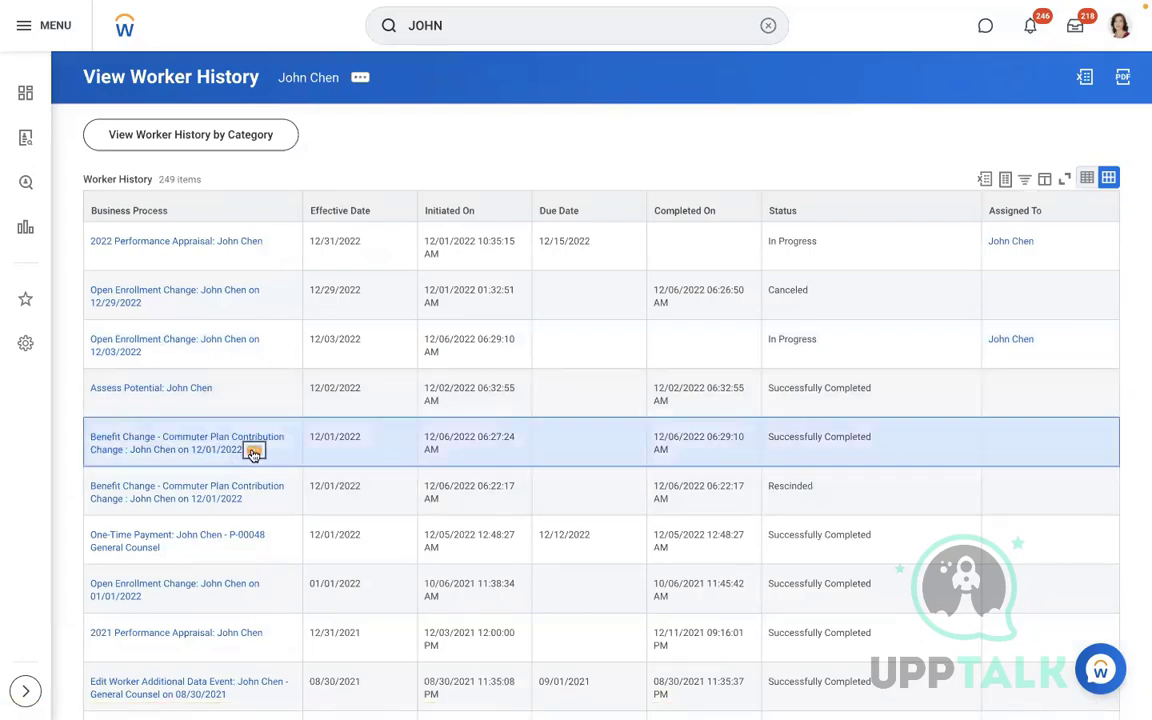
{"action": "mouse_move", "coordinate": [327, 358]}
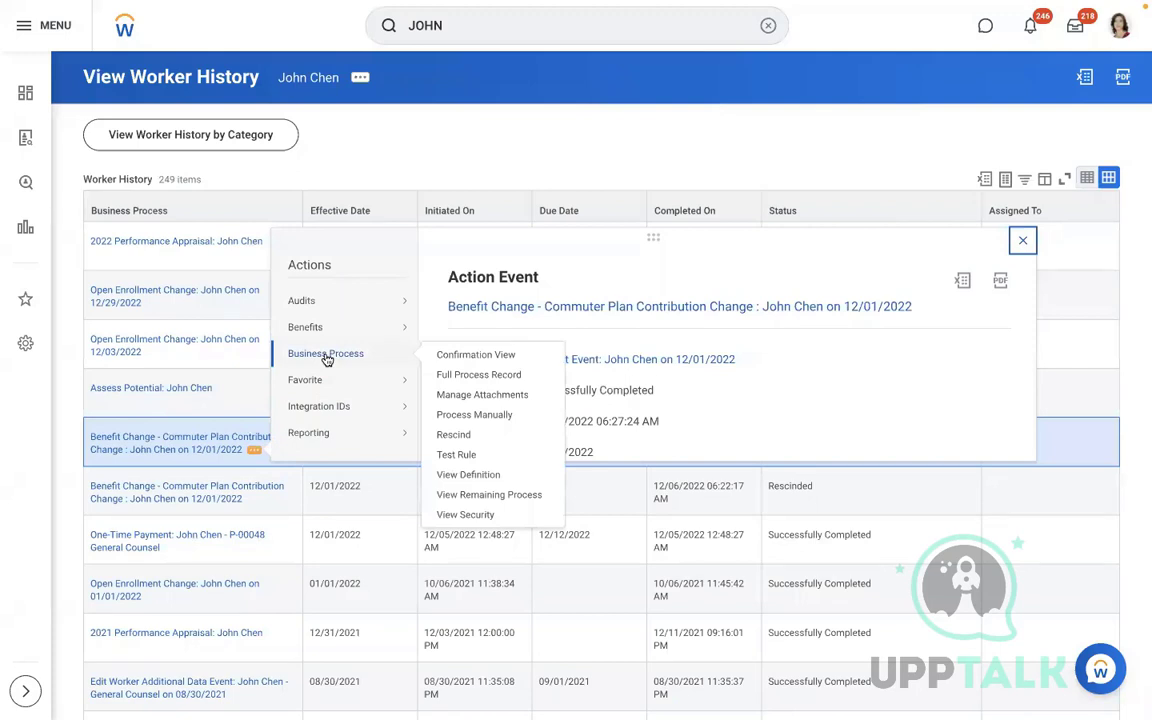
{"action": "left_click", "coordinate": [452, 435]}
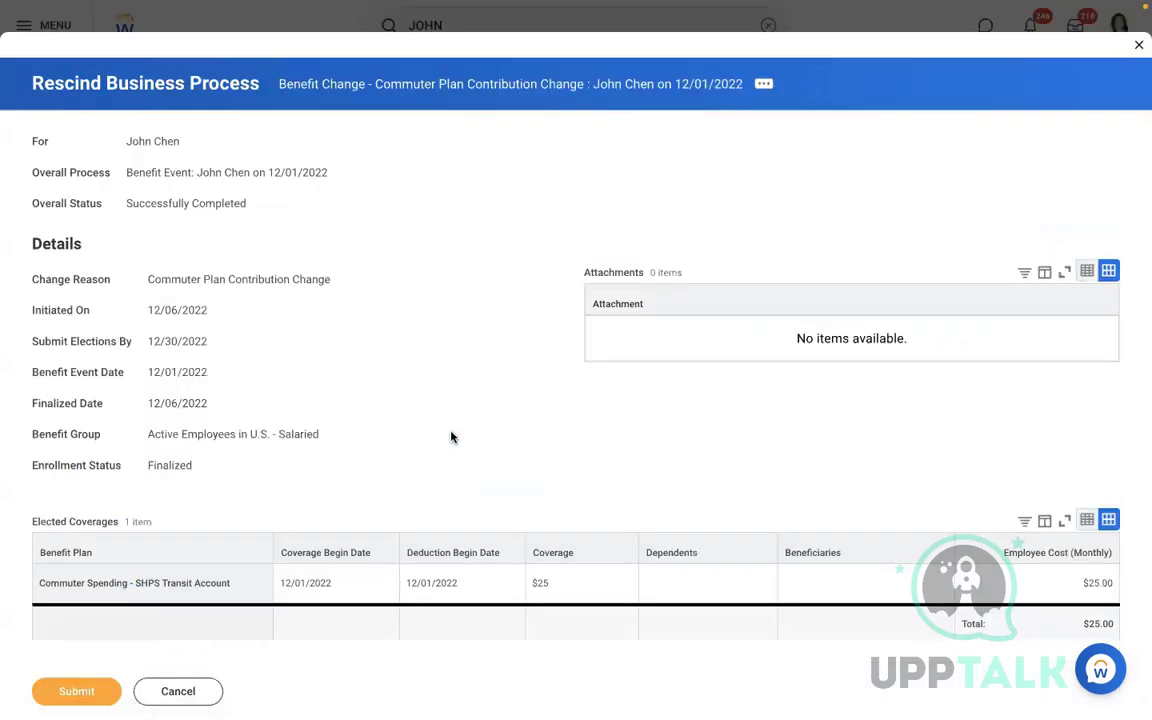
{"action": "scroll", "coordinate": [451, 437], "scroll_direction": "down", "scroll_amount": 3}
{"action": "left_click", "coordinate": [301, 532]}
{"action": "type", "text": "TEST"}
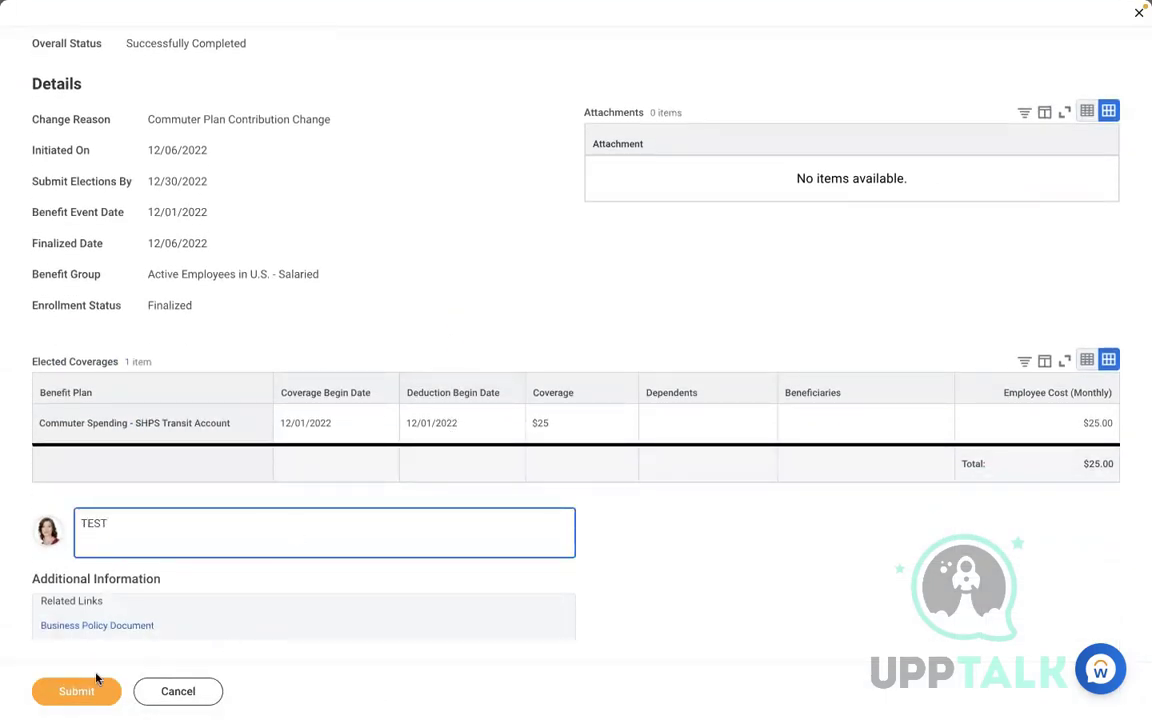
{"action": "left_click", "coordinate": [85, 690]}
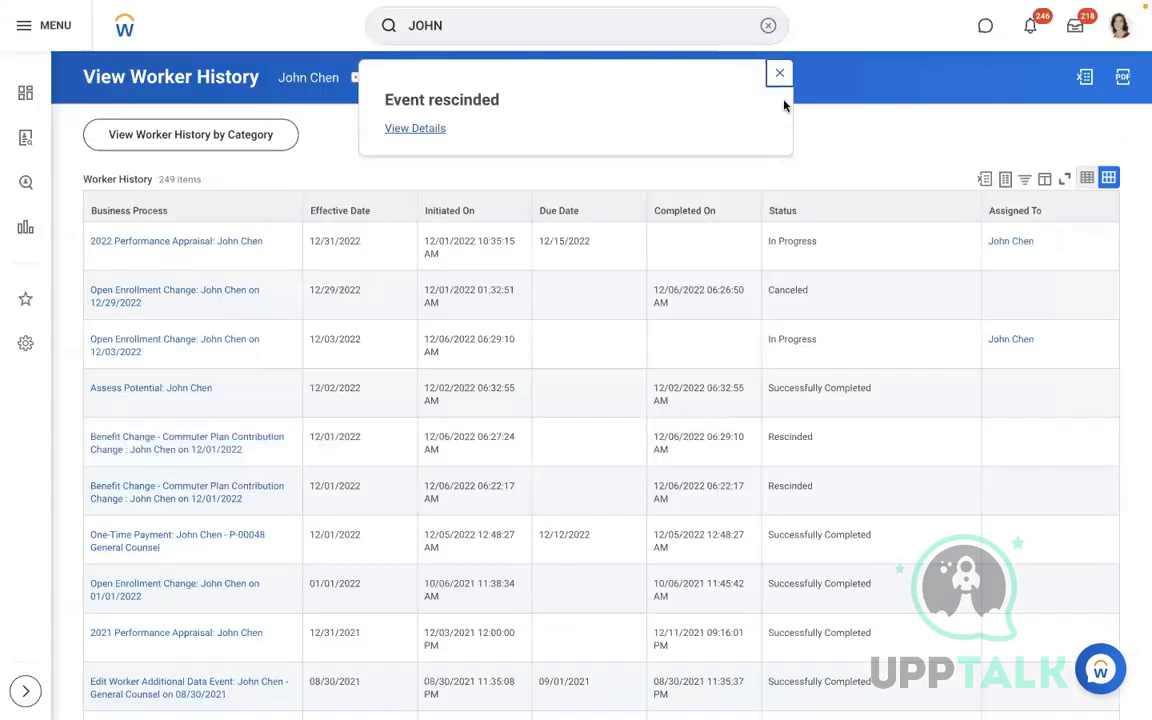
{"action": "left_click", "coordinate": [780, 82]}
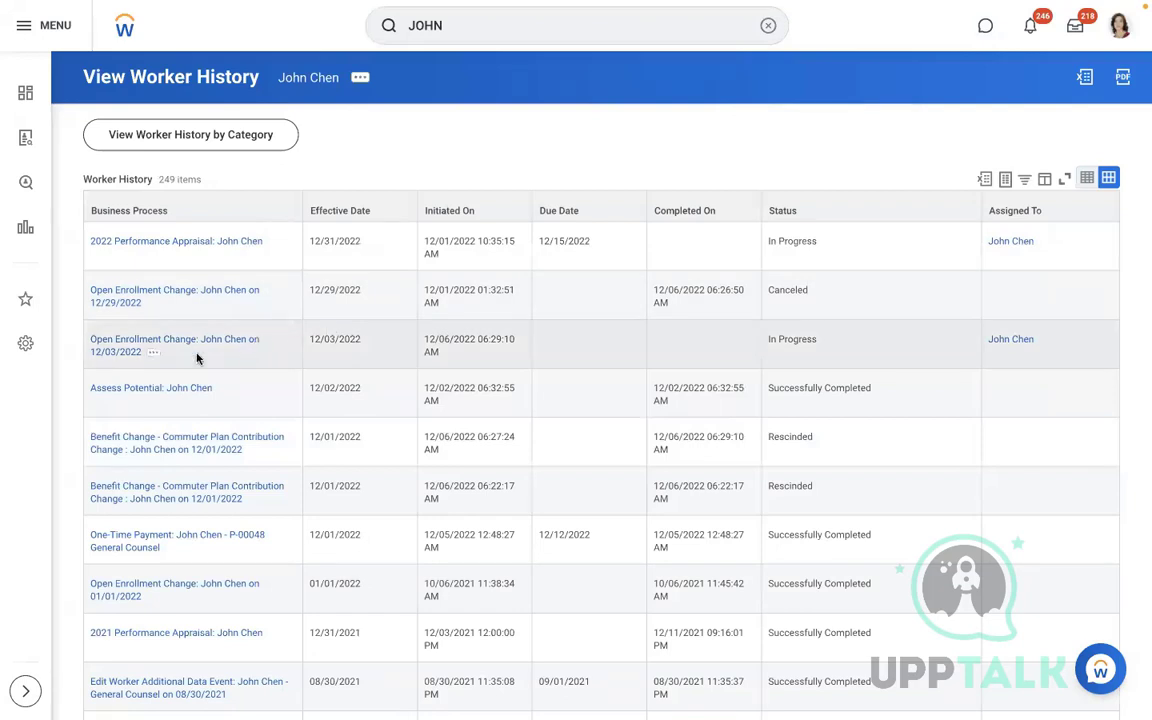
Open the 12/03/2022 Open Enrollment Change event and browse its Actions > Business Process menus
{"action": "left_click", "coordinate": [149, 354]}
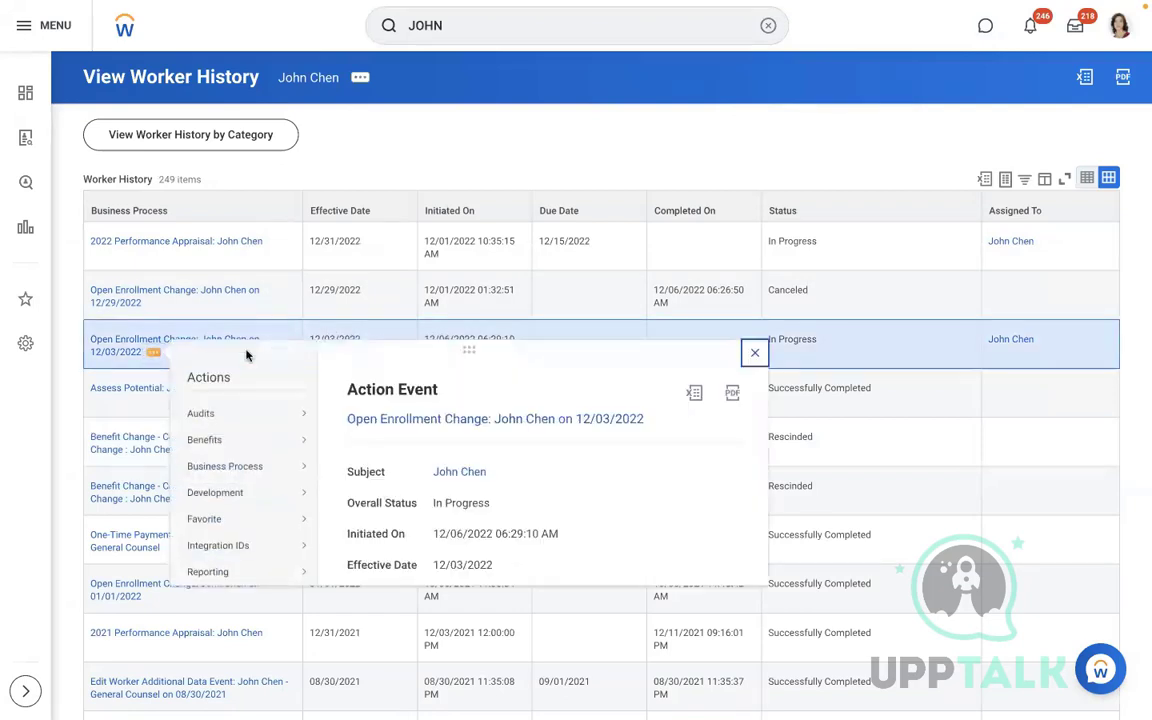
{"action": "mouse_move", "coordinate": [255, 475]}
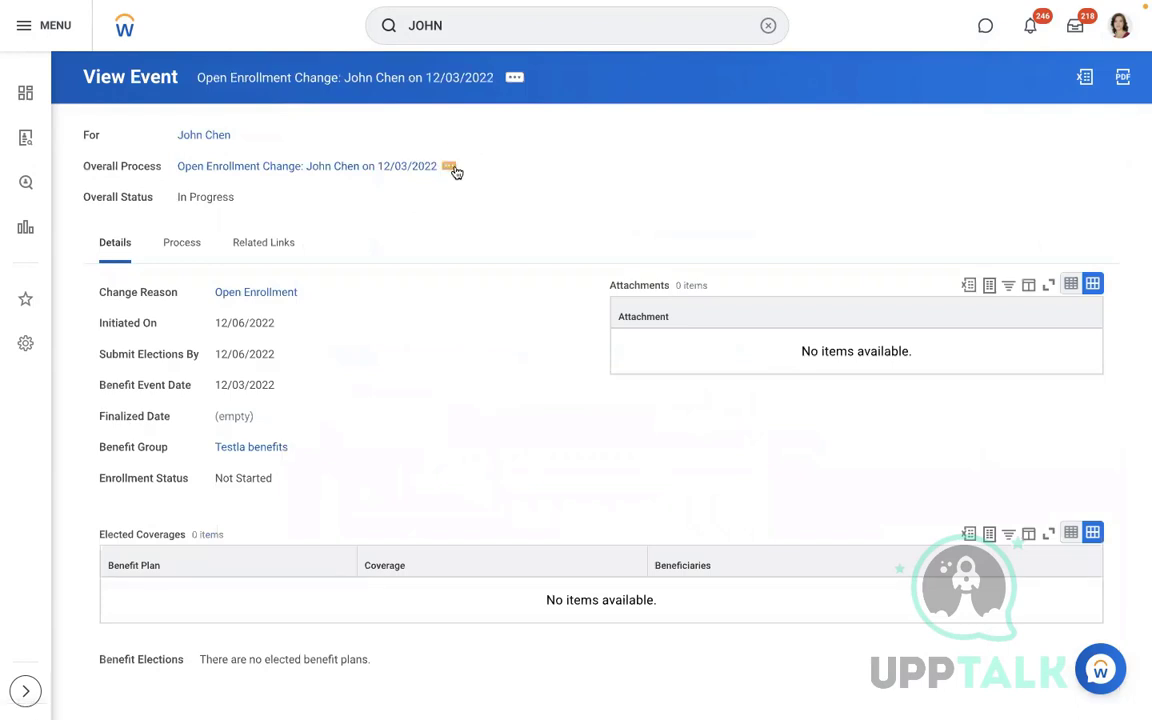
{"action": "left_click", "coordinate": [450, 167]}
{"action": "mouse_move", "coordinate": [543, 285]}
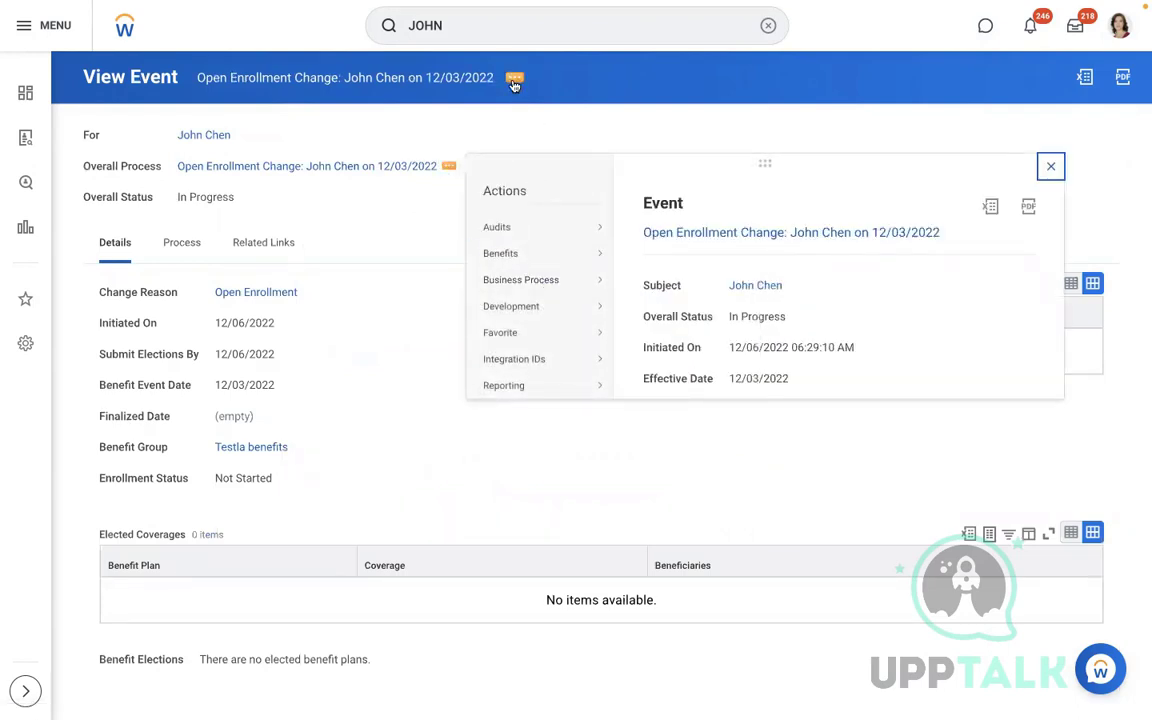
{"action": "left_click", "coordinate": [514, 80]}
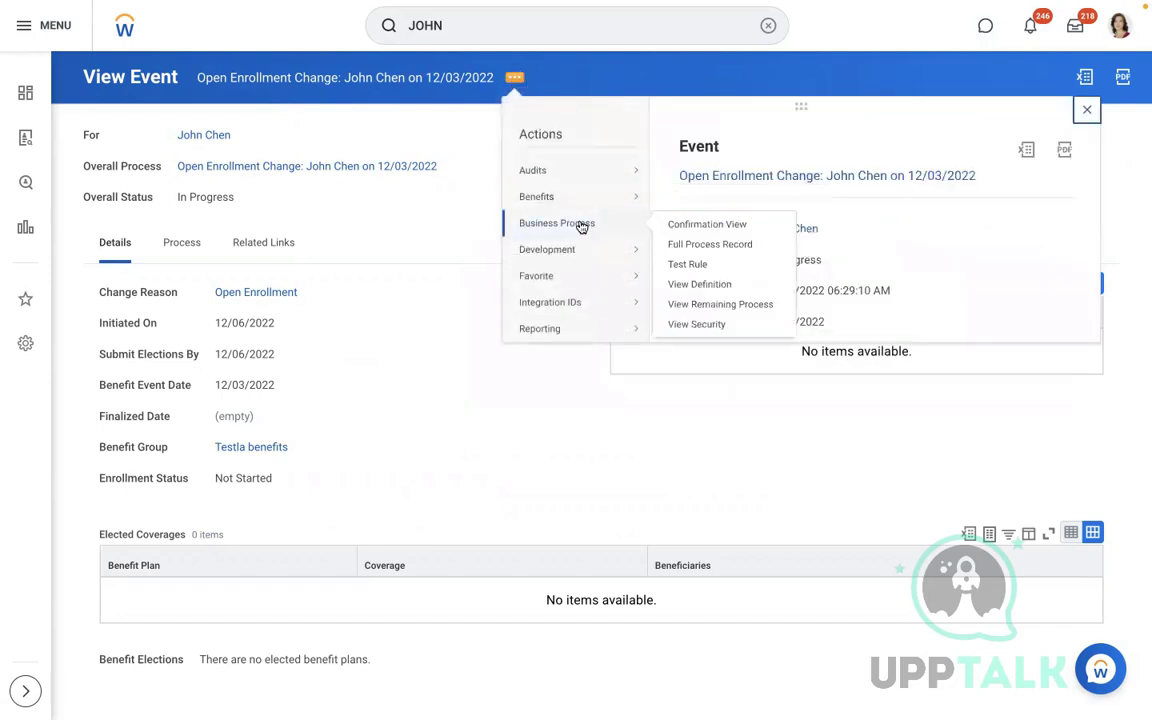
{"action": "mouse_move", "coordinate": [630, 249]}
{"action": "mouse_move", "coordinate": [594, 228]}
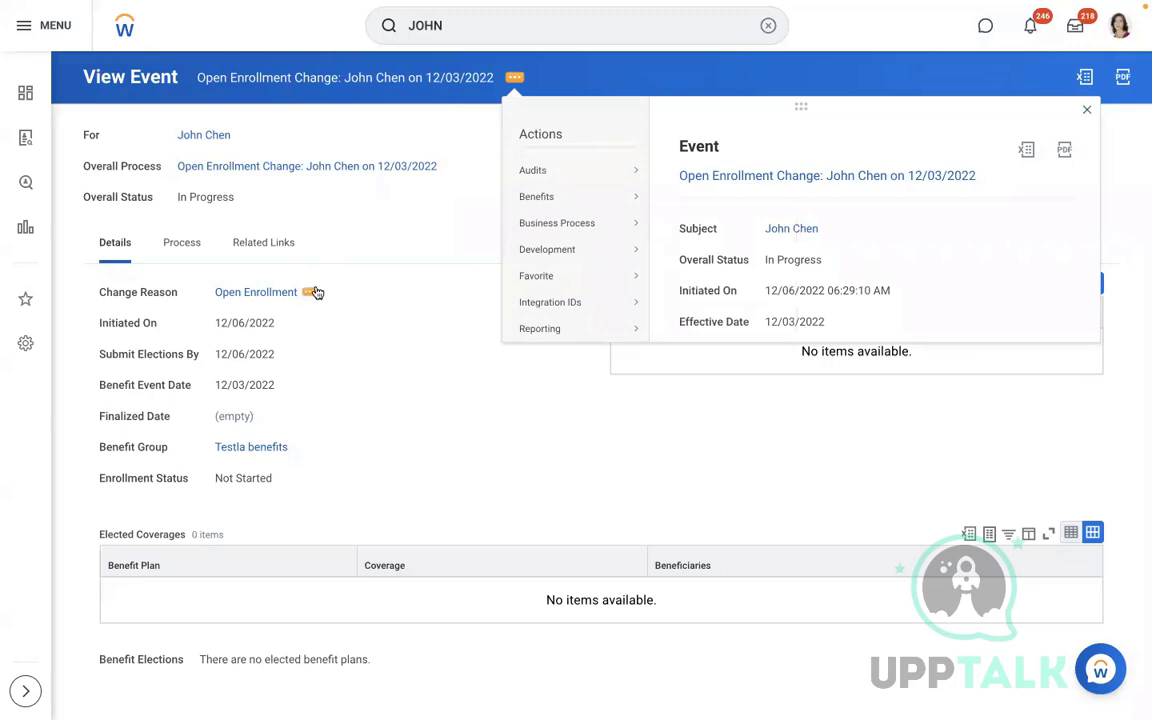
{"action": "left_click", "coordinate": [450, 167]}
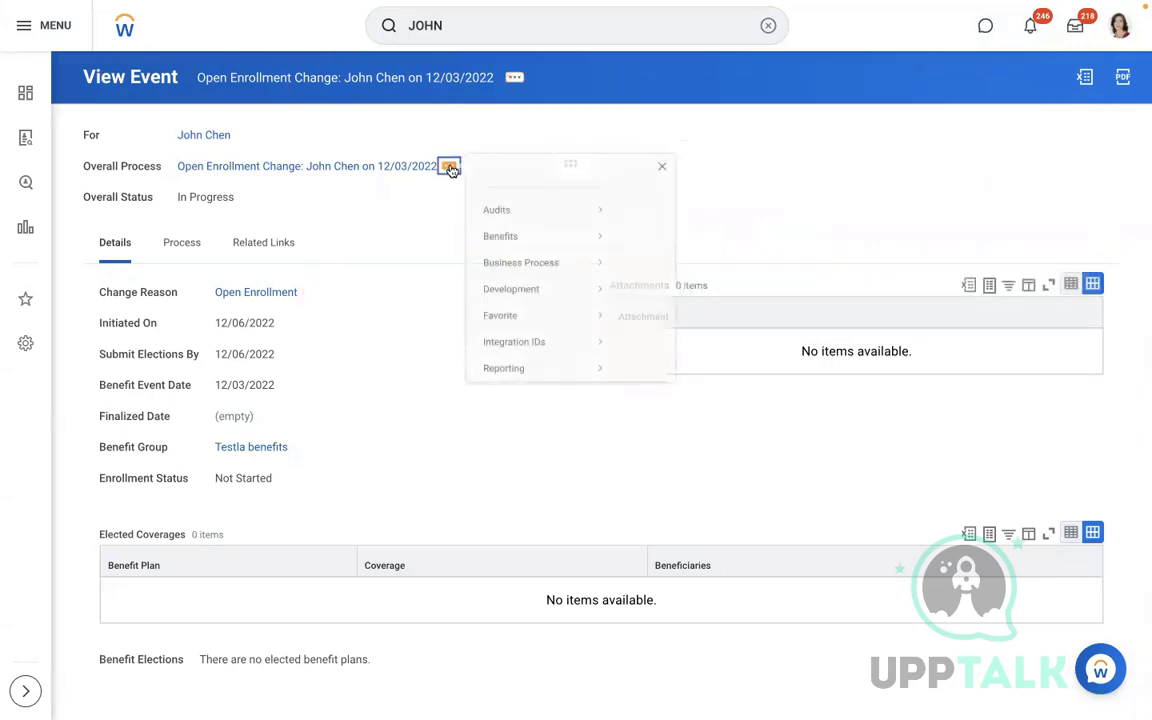
{"action": "mouse_move", "coordinate": [559, 275]}
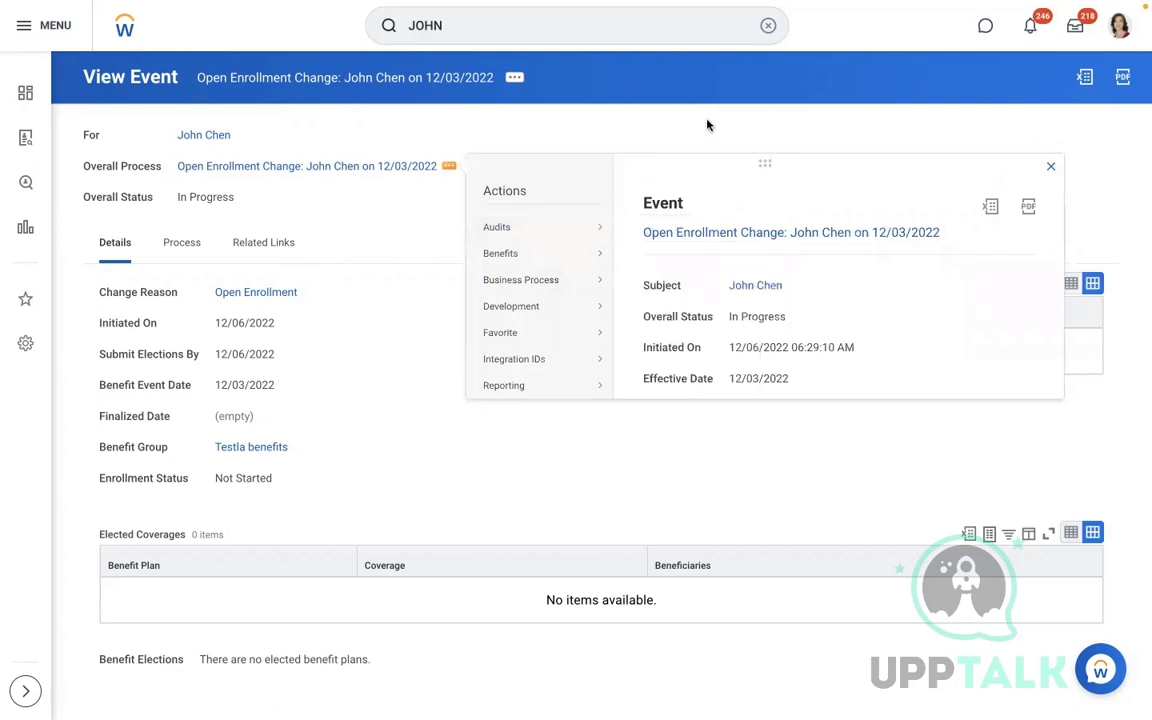
{"action": "left_click", "coordinate": [766, 28]}
Run the Benefit Plans report and filter Additional Benefits Plans to USD currency
{"action": "type", "text": "BEN"}
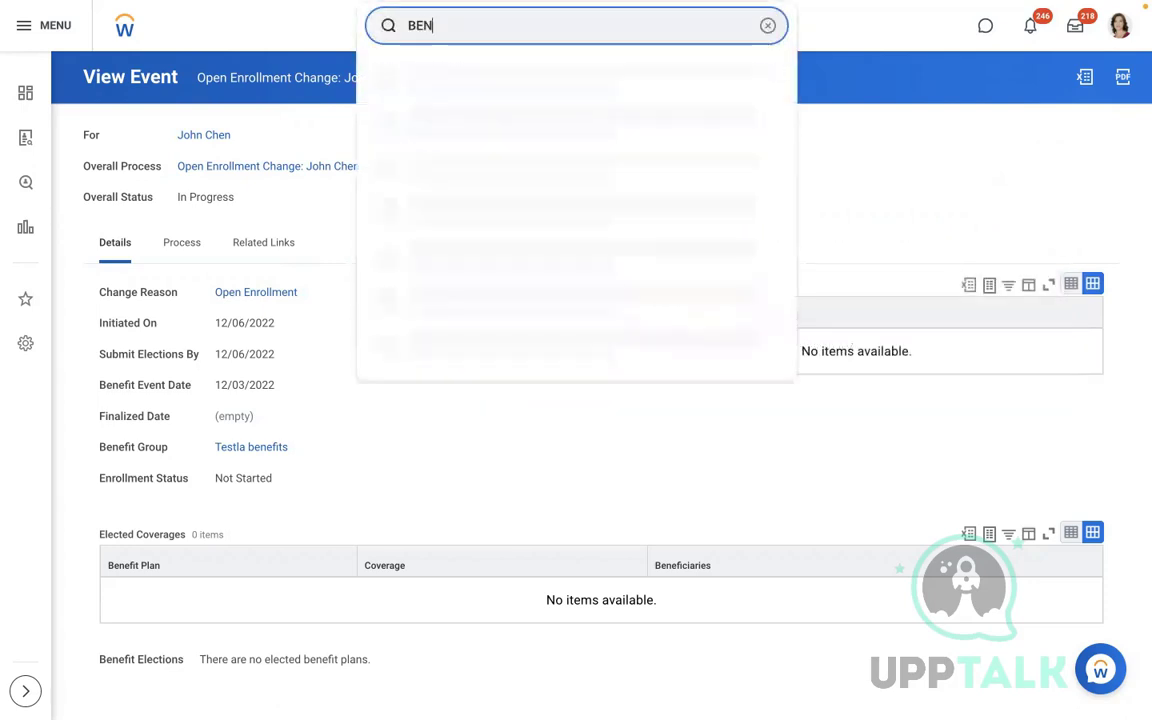
{"action": "type", "text": " PLAN"}
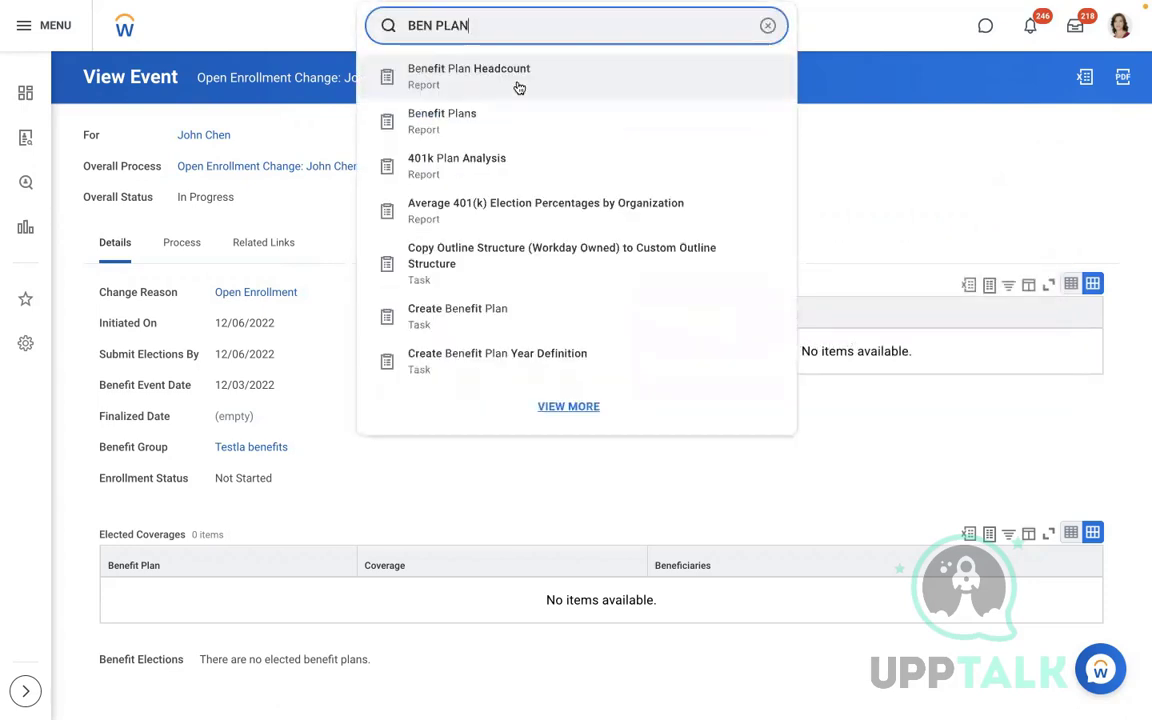
{"action": "left_click", "coordinate": [478, 114]}
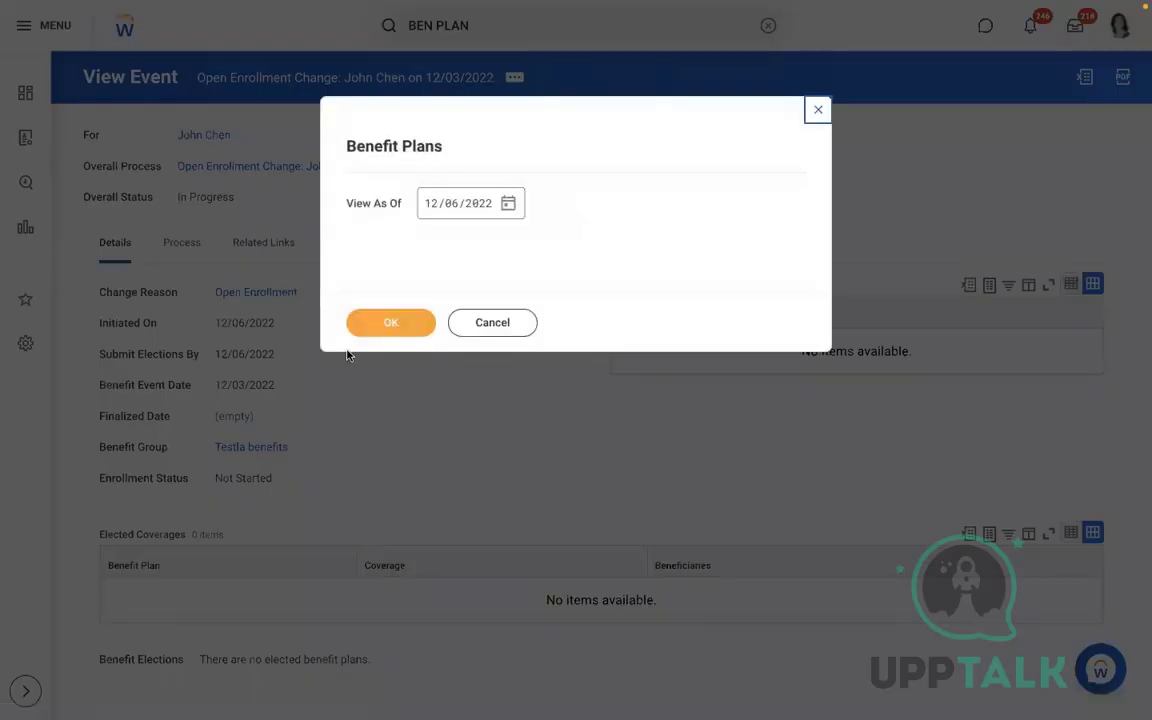
{"action": "left_click", "coordinate": [356, 318]}
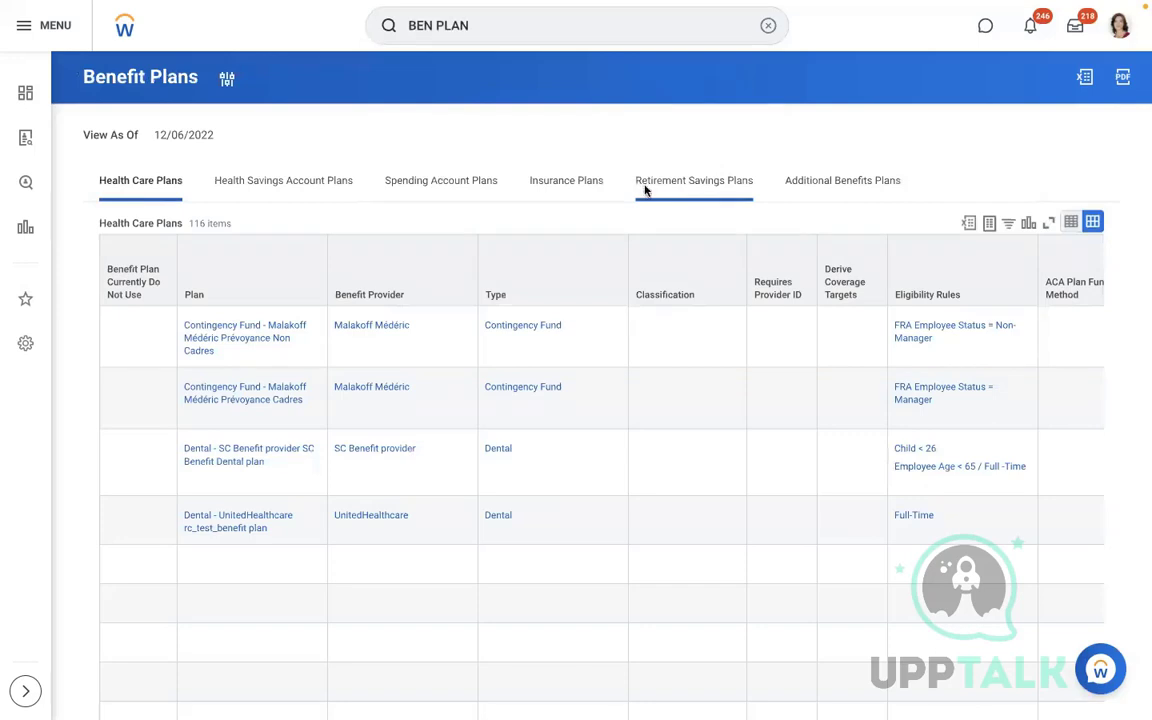
{"action": "left_click", "coordinate": [838, 183]}
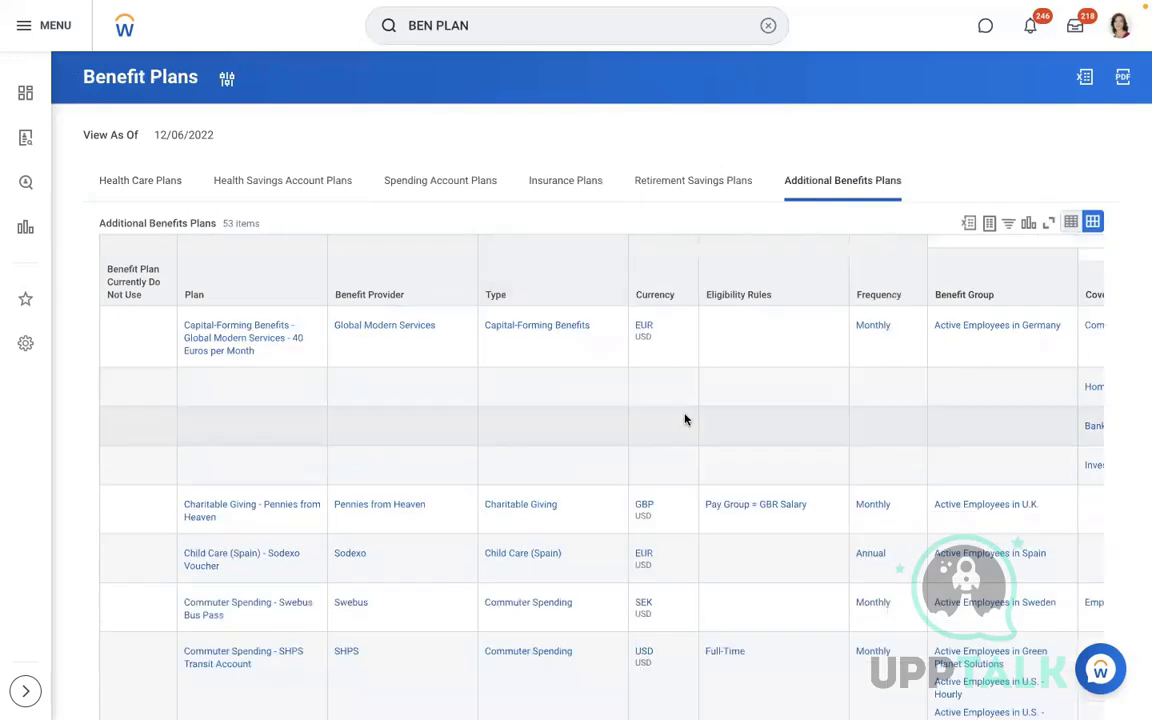
{"action": "left_click", "coordinate": [685, 420]}
{"action": "left_click", "coordinate": [681, 284]}
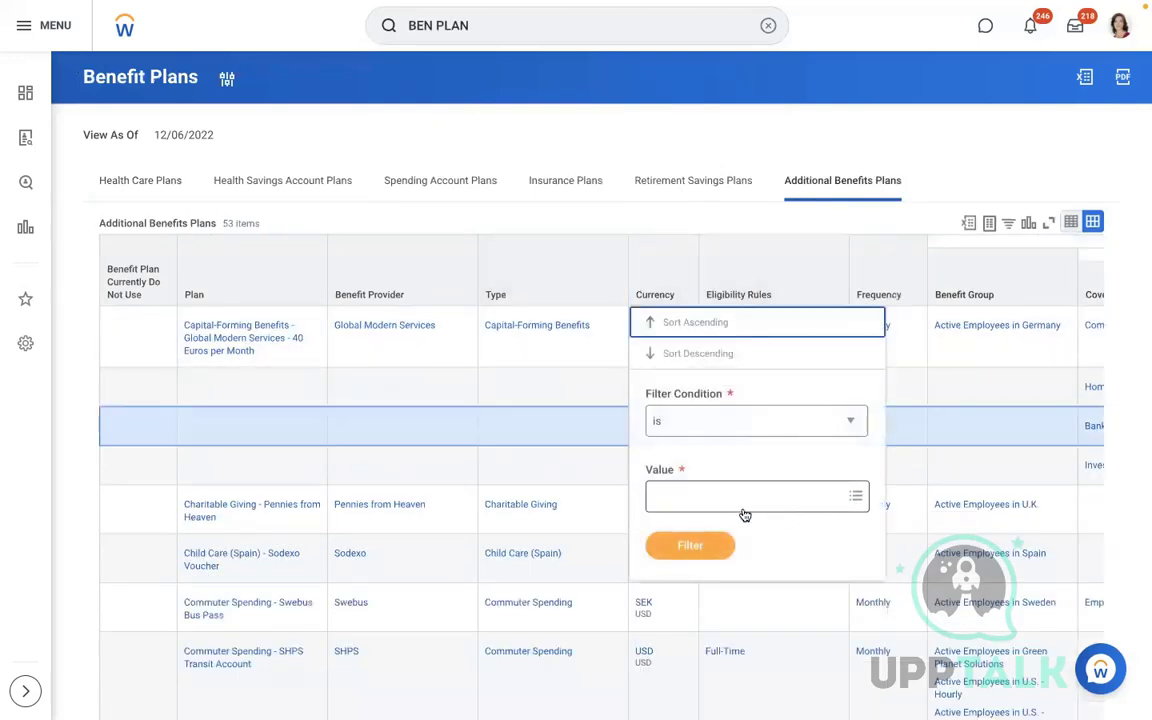
{"action": "left_click", "coordinate": [725, 500]}
{"action": "type", "text": "USD"}
{"action": "key", "text": "Return"}
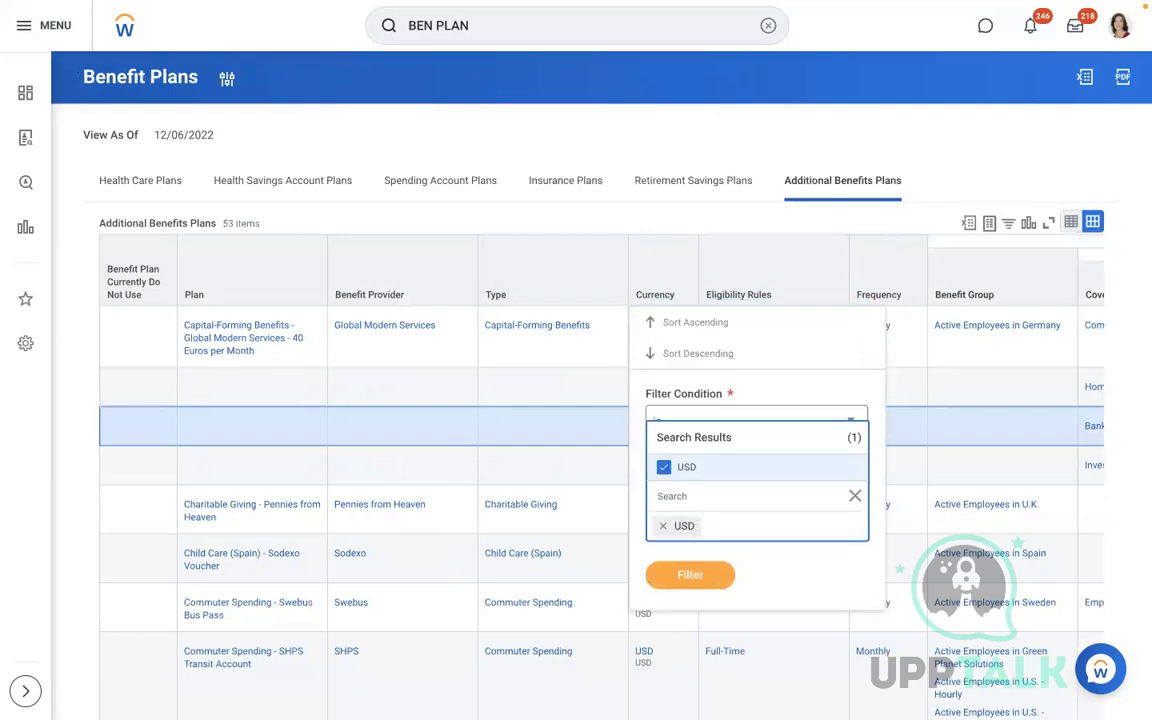
{"action": "left_click", "coordinate": [692, 570]}
{"action": "left_click", "coordinate": [689, 548]}
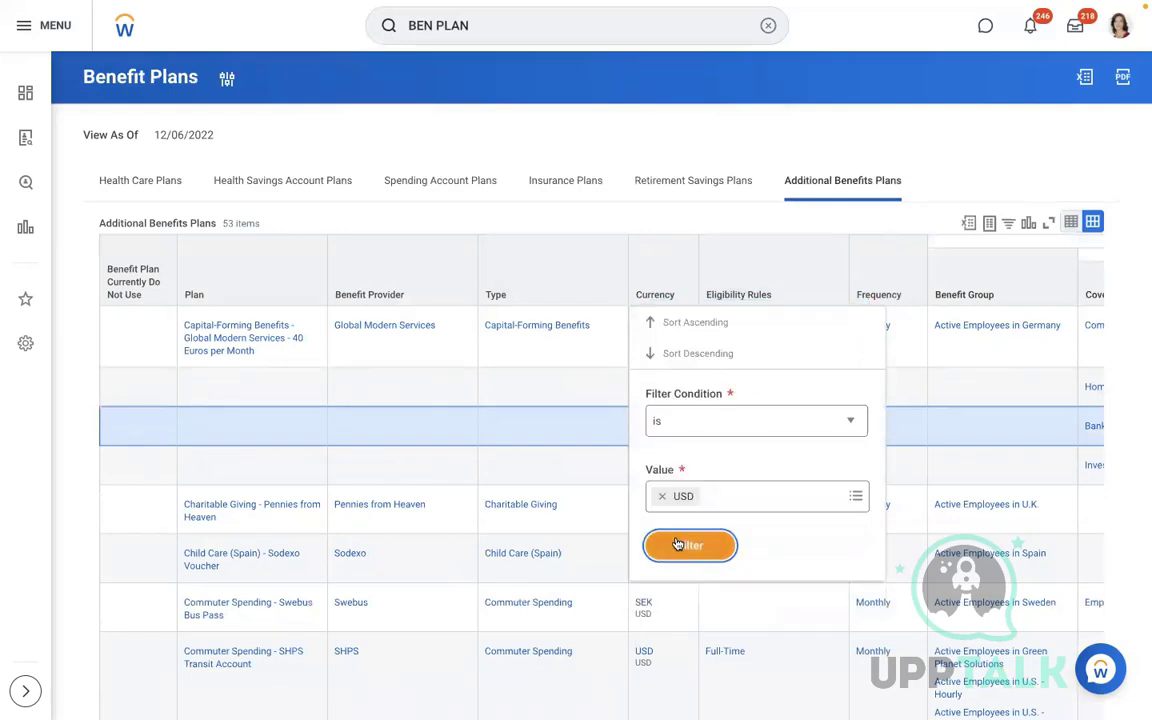
View the Integration IDs of the SHPS Transit $25 coverage target, then switch to Change_Benefits (3) in Excel
{"action": "scroll", "coordinate": [676, 543], "scroll_direction": "down", "scroll_amount": 3}
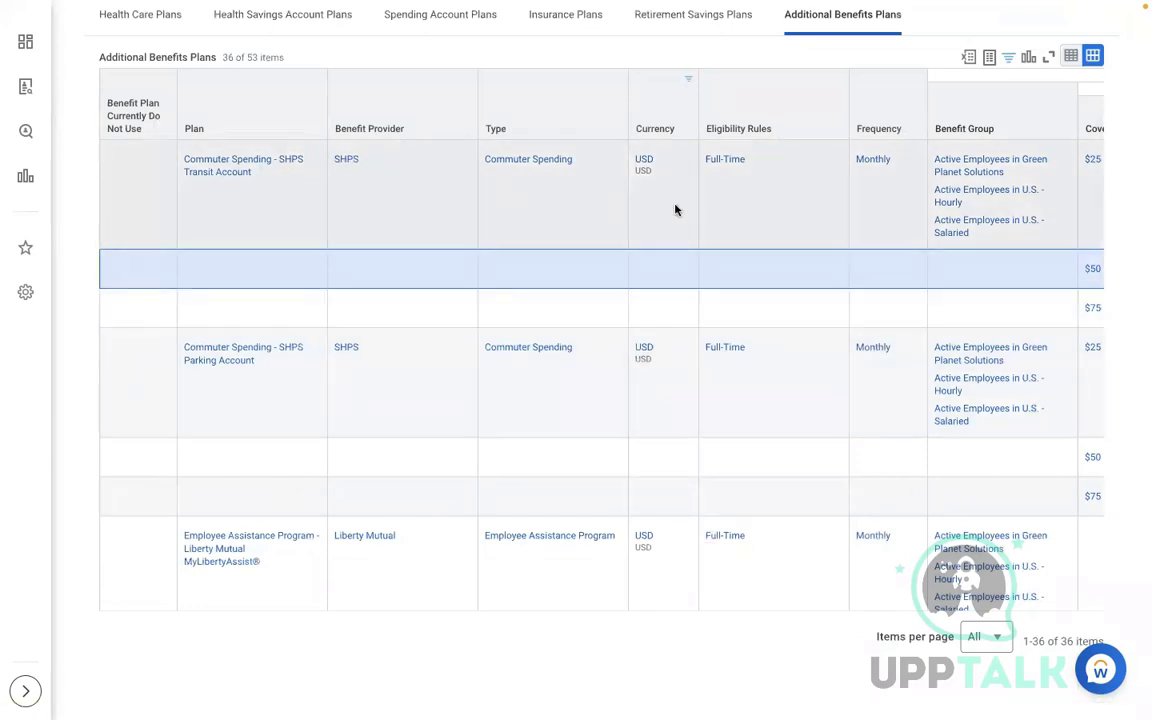
{"action": "left_click", "coordinate": [738, 210]}
{"action": "scroll", "coordinate": [738, 210], "scroll_direction": "right", "scroll_amount": 10}
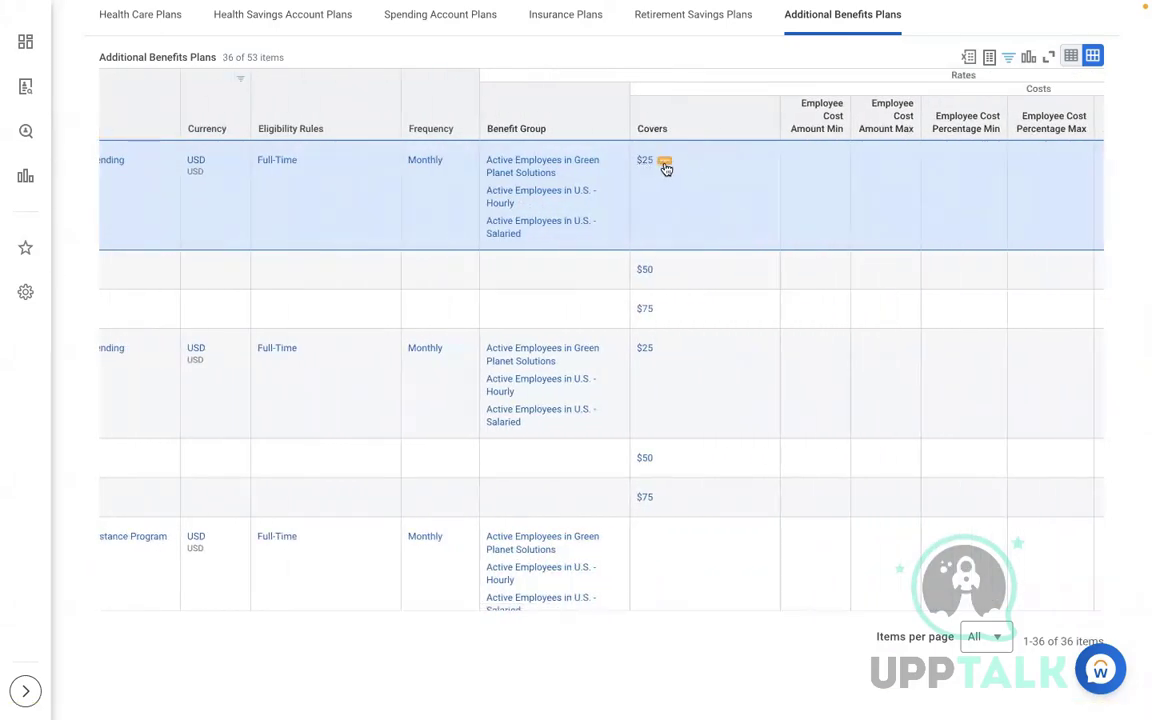
{"action": "left_click", "coordinate": [664, 163]}
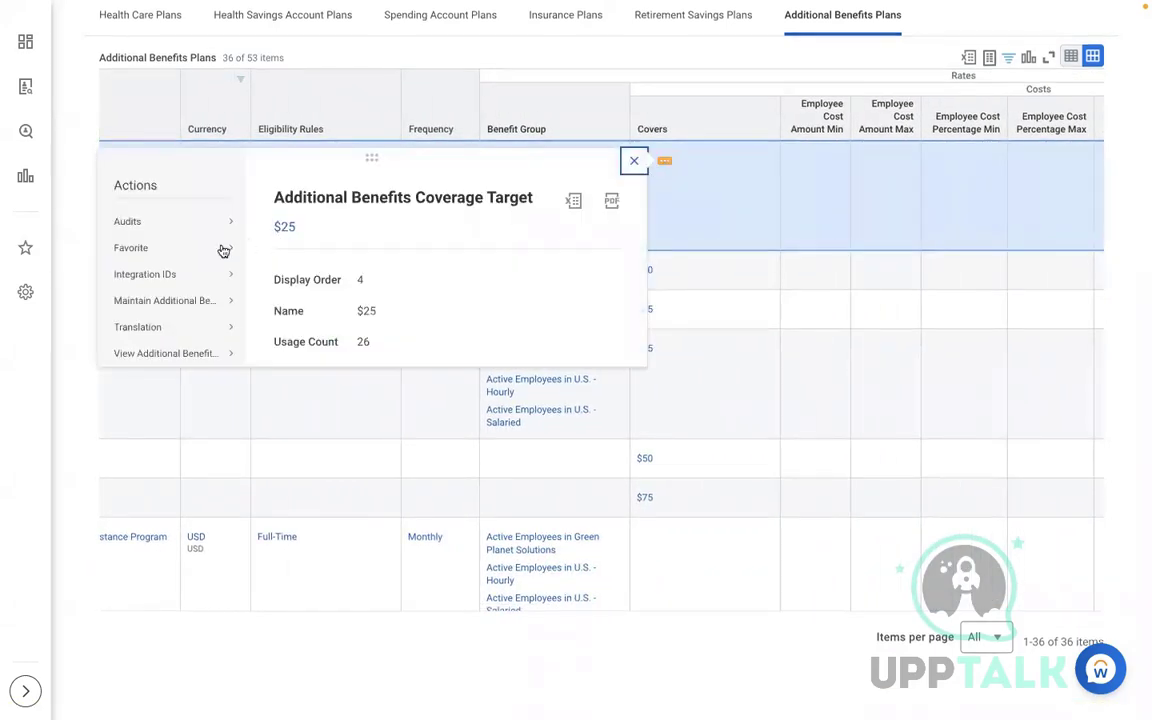
{"action": "mouse_move", "coordinate": [205, 274]}
{"action": "left_click", "coordinate": [279, 276]}
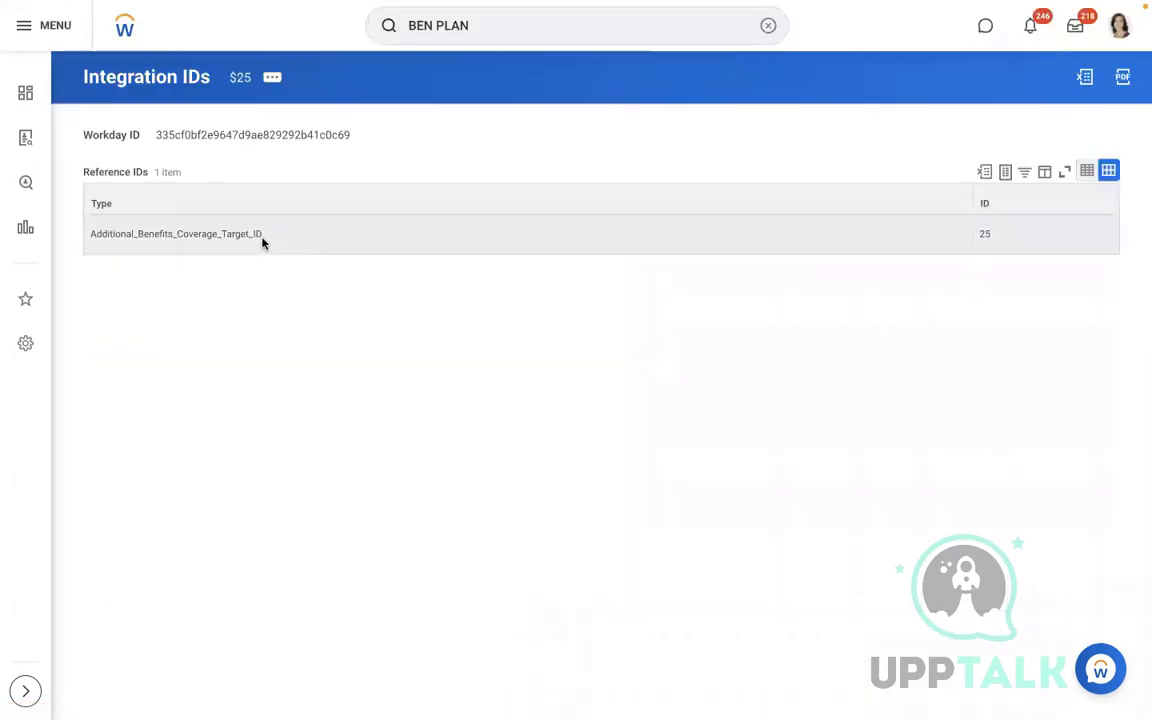
{"action": "key", "text": "ctrl+Left"}
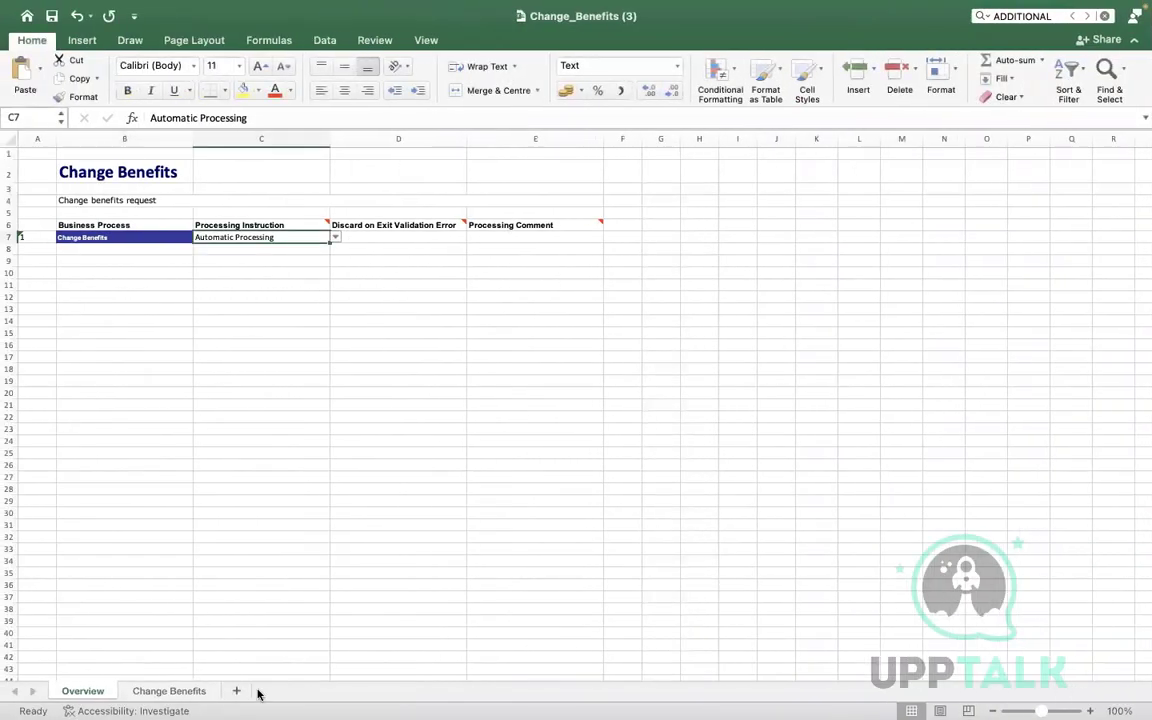
On the Change Benefits sheet, copy BN4's Additional_Benefits_Coverage_Target_ID field ID and check it in Workday
{"action": "left_click", "coordinate": [162, 688]}
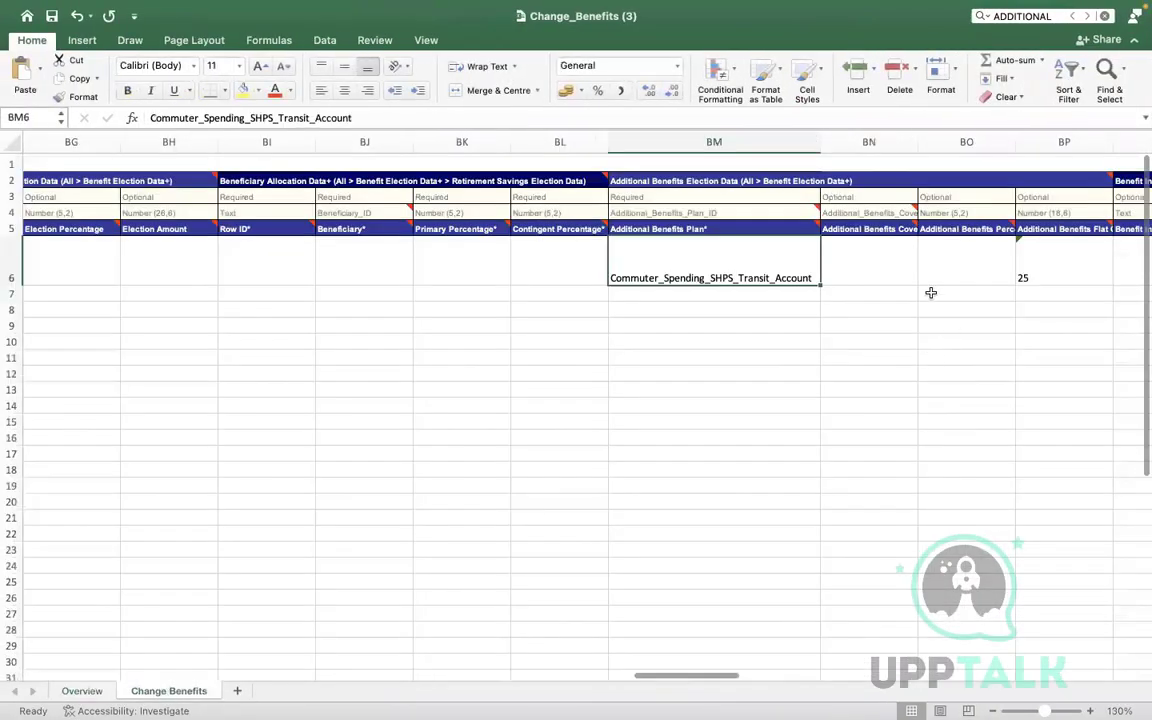
{"action": "left_click", "coordinate": [865, 214]}
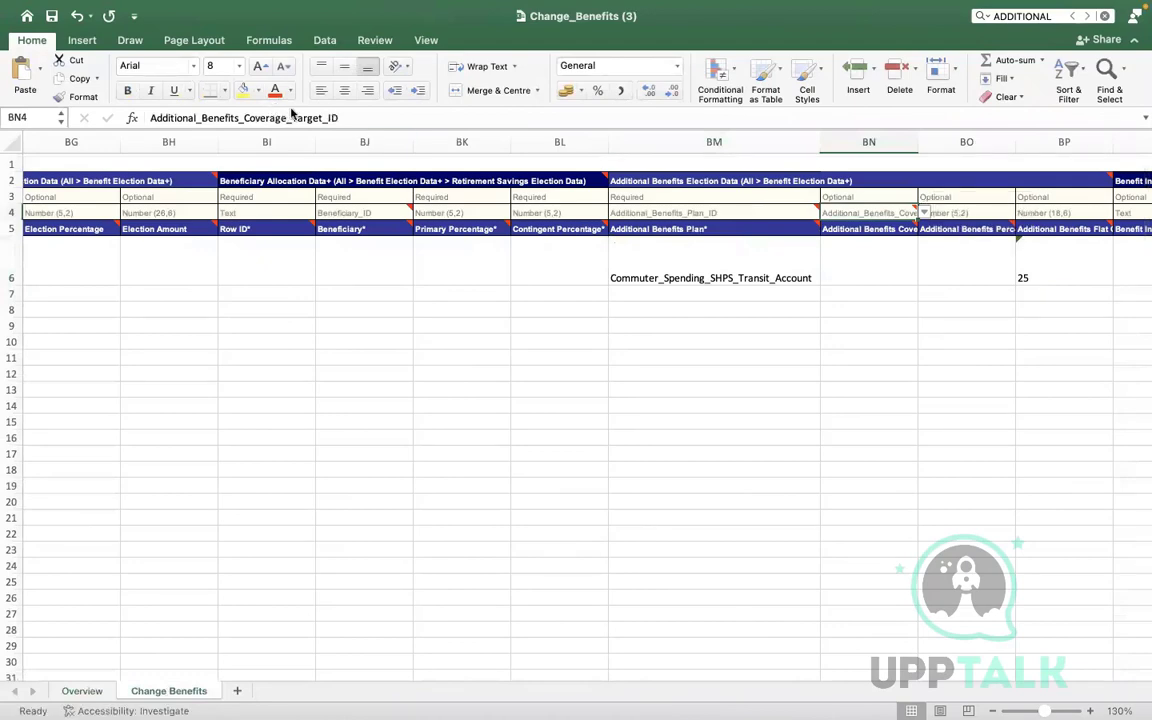
{"action": "left_click_drag", "start_coordinate": [355, 117], "coordinate": [158, 112]}
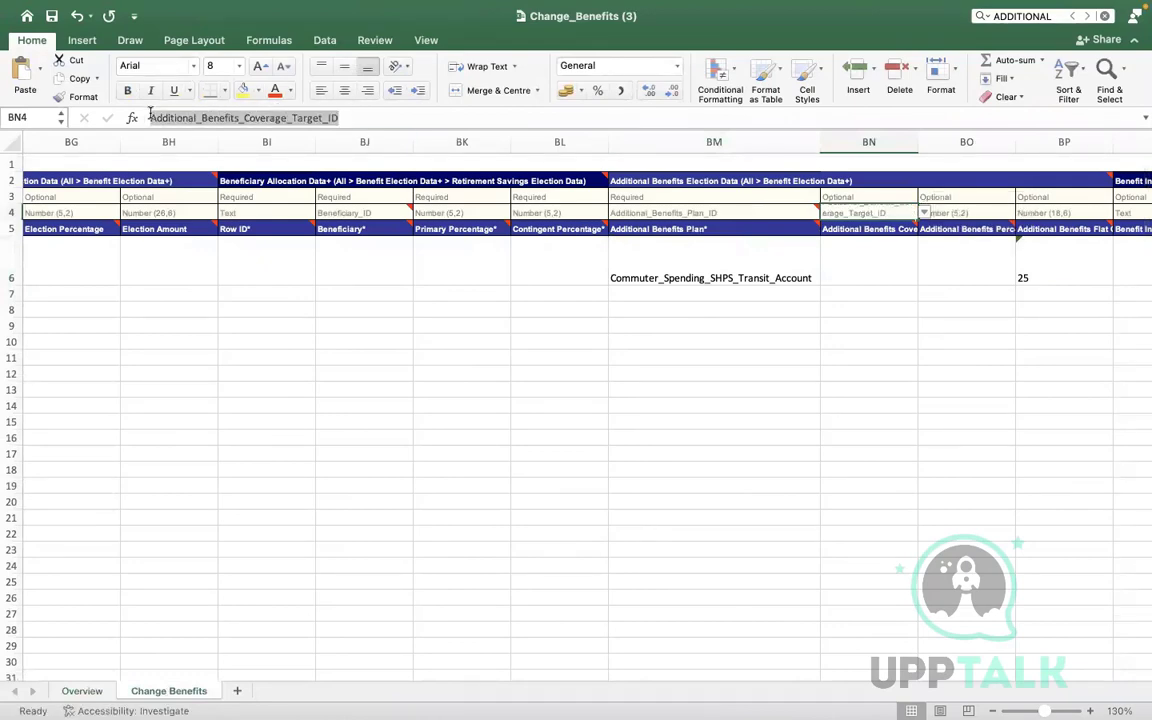
{"action": "key", "text": "ctrl+Right"}
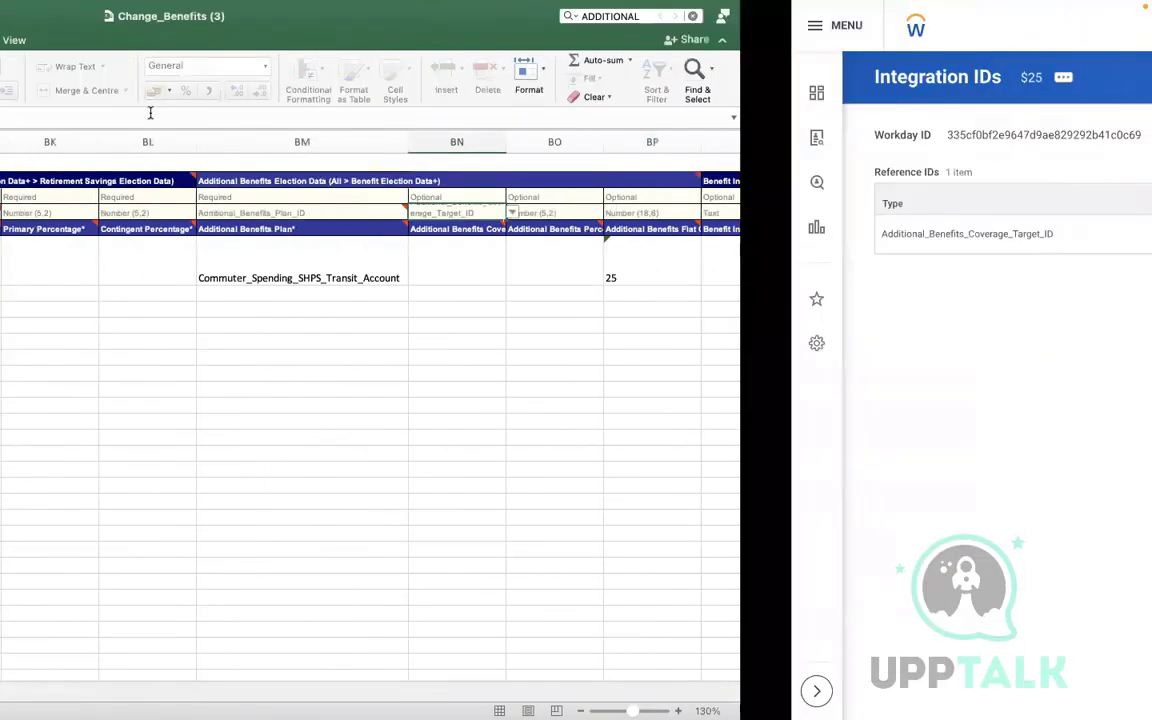
{"action": "key", "text": "ctrl+Left"}
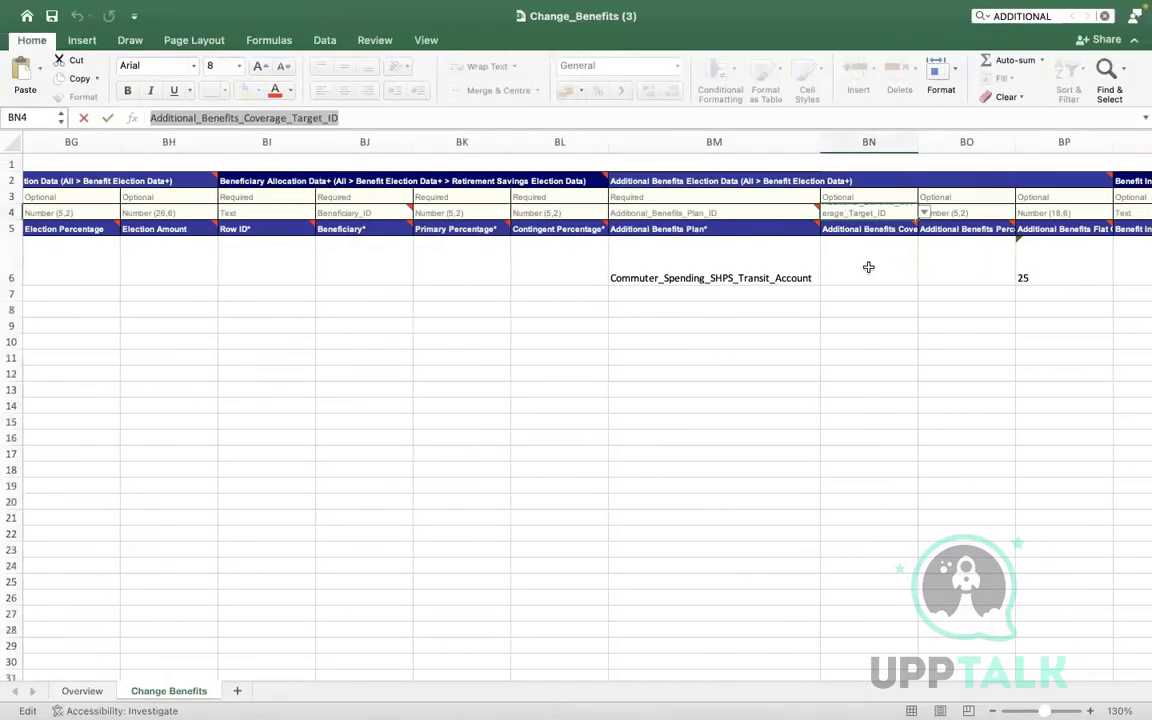
Enter 25 as the coverage target ID in BN6, leaving BP6 empty
{"action": "left_click", "coordinate": [868, 267]}
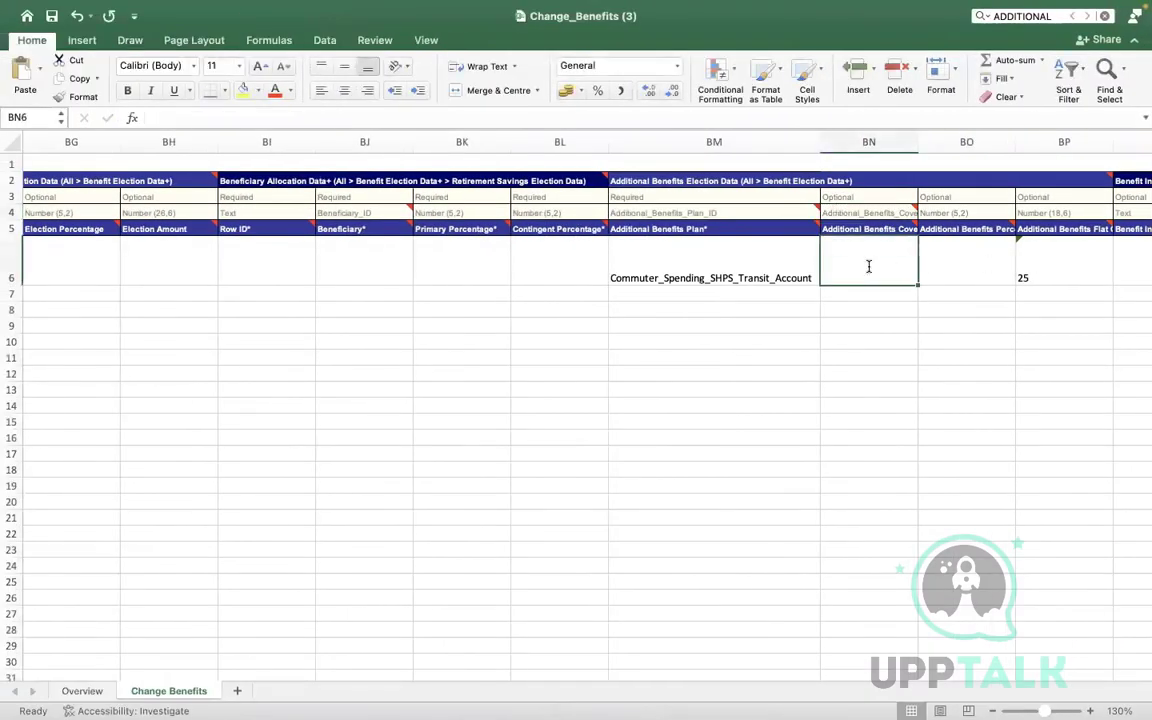
{"action": "type", "text": "25"}
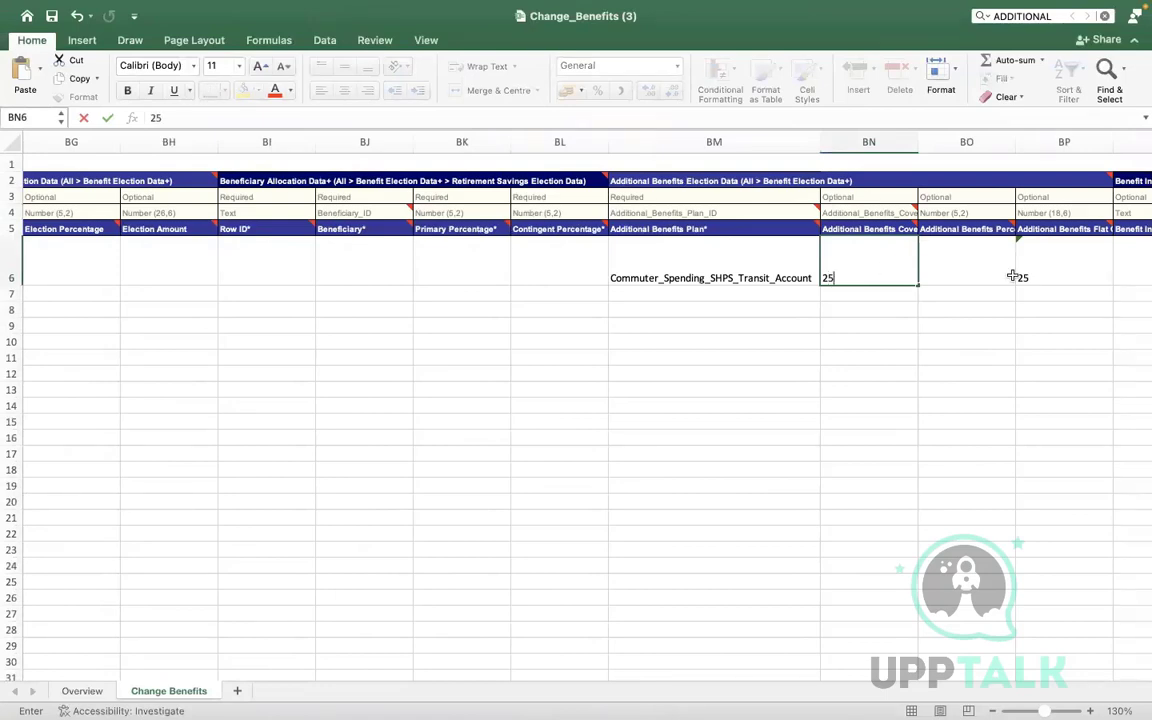
{"action": "left_click", "coordinate": [1064, 271]}
{"action": "left_click", "coordinate": [646, 339]}
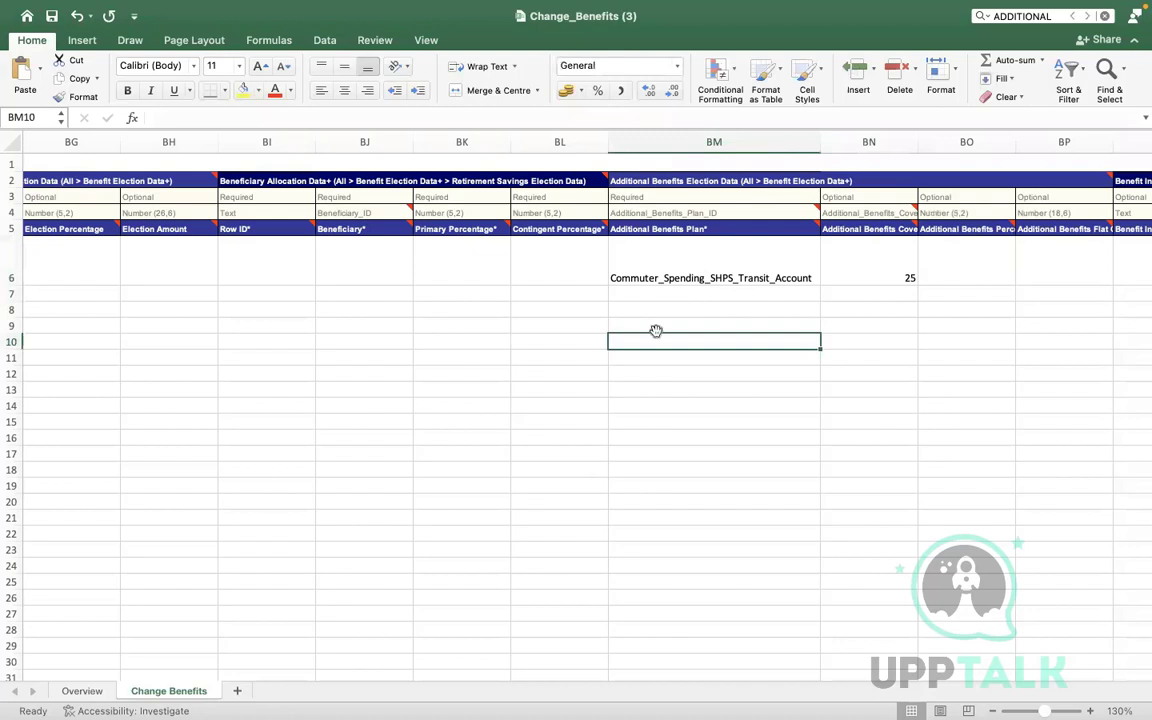
{"action": "left_click", "coordinate": [855, 256]}
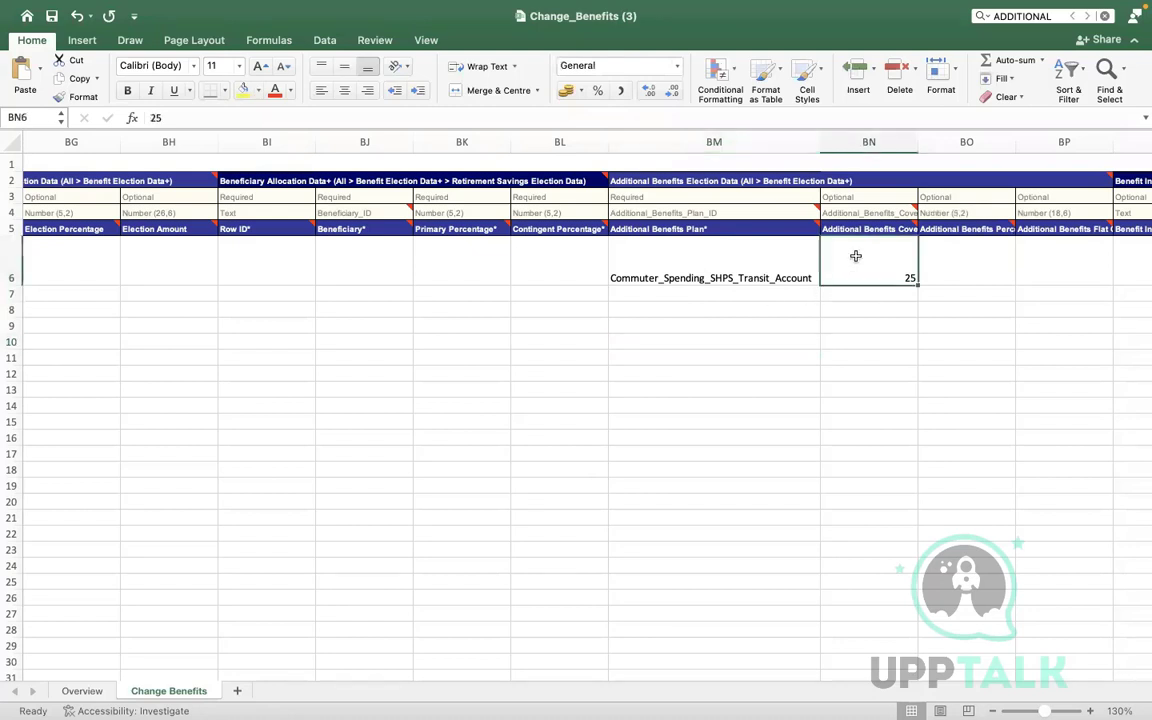
{"action": "left_click", "coordinate": [964, 255]}
{"action": "left_click", "coordinate": [1054, 258]}
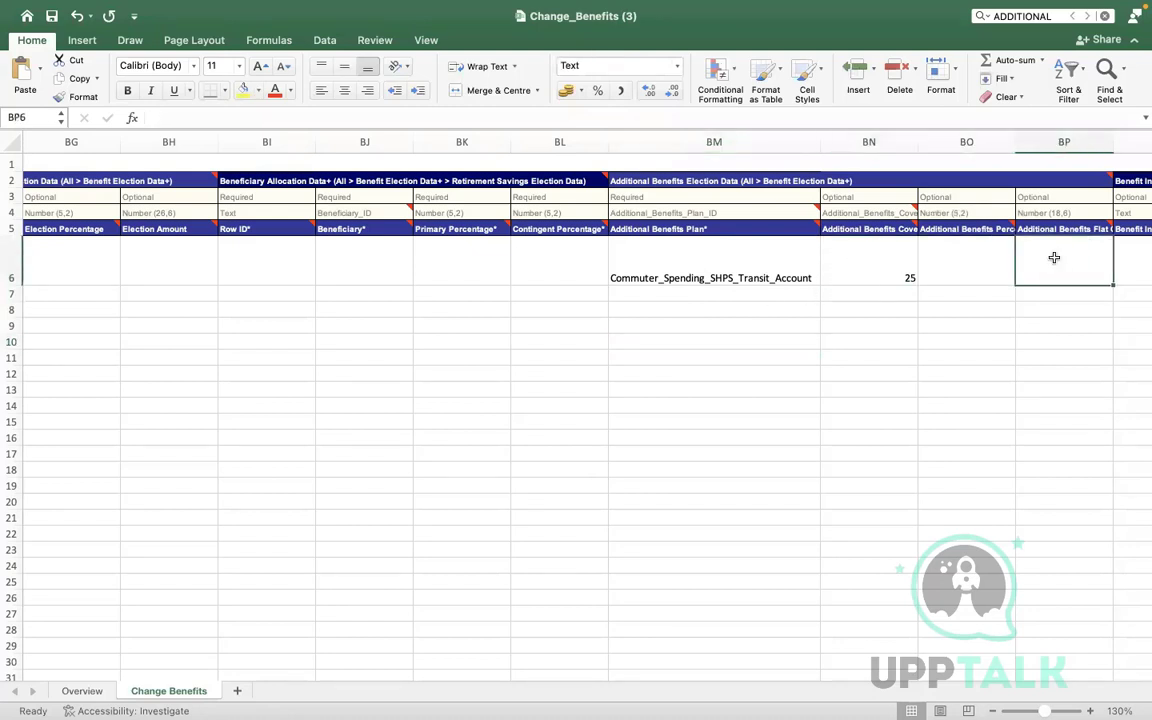
{"action": "left_click", "coordinate": [860, 212]}
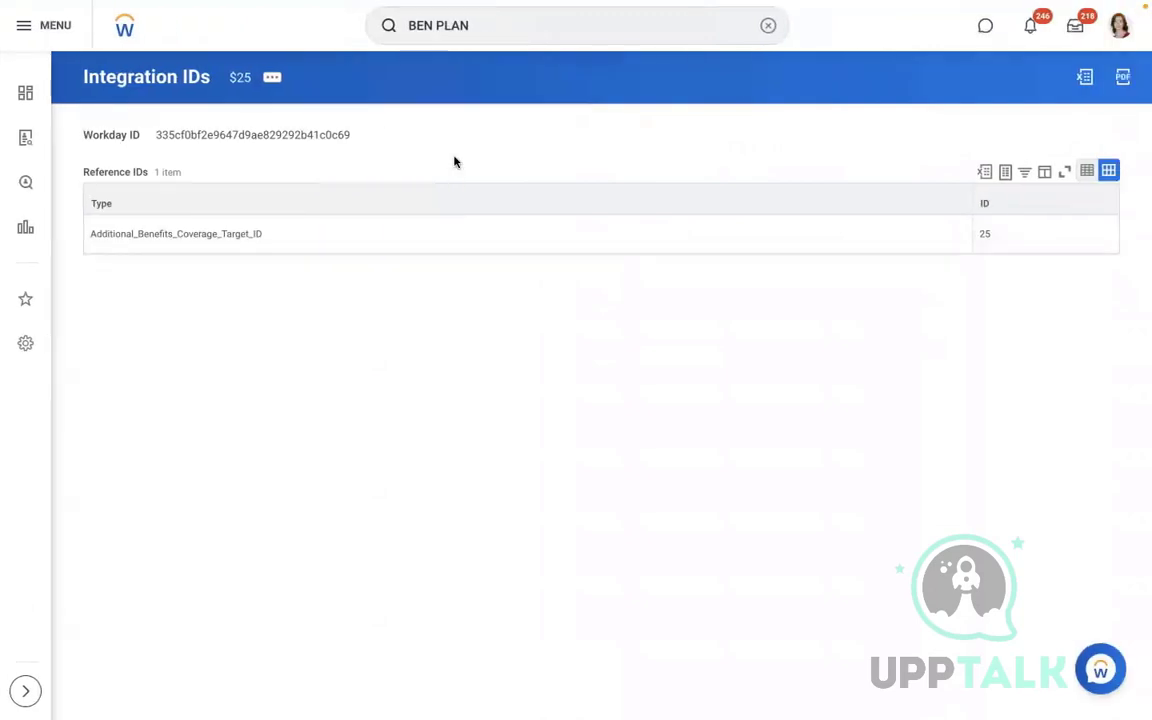
Search for the worker and open his Benefits tab listing 12 plans
{"action": "left_click", "coordinate": [768, 25]}
{"action": "type", "text": "JOHN"}
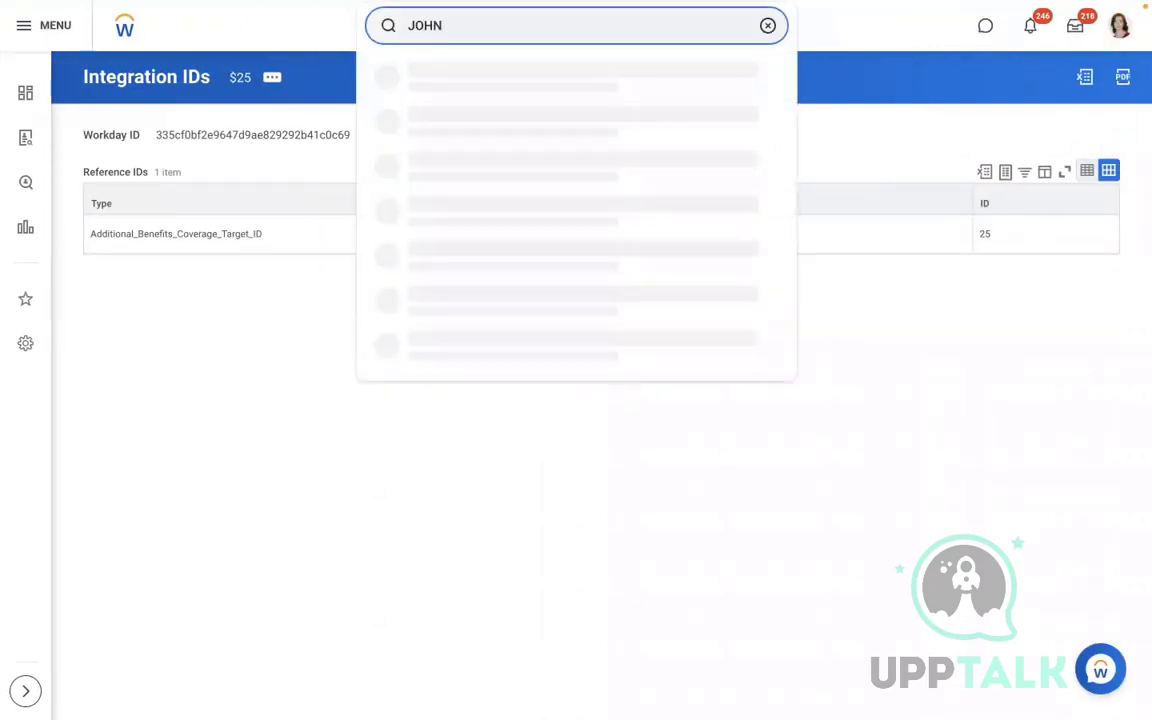
{"action": "left_click", "coordinate": [467, 121]}
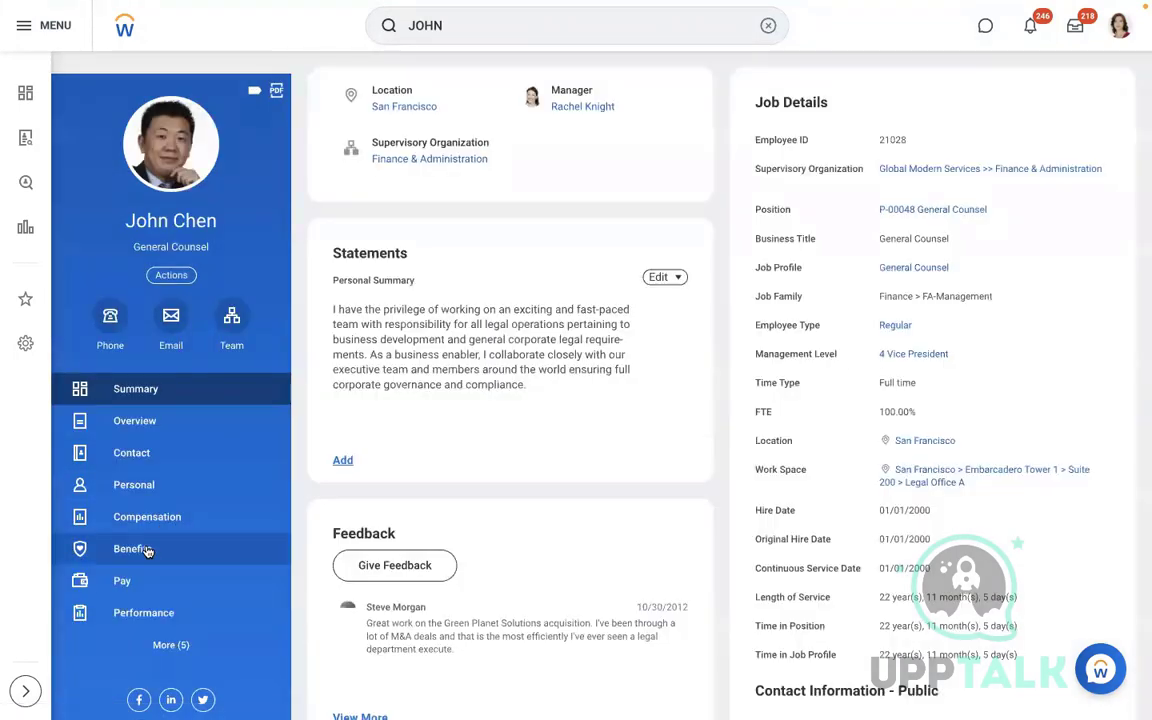
{"action": "left_click", "coordinate": [147, 549]}
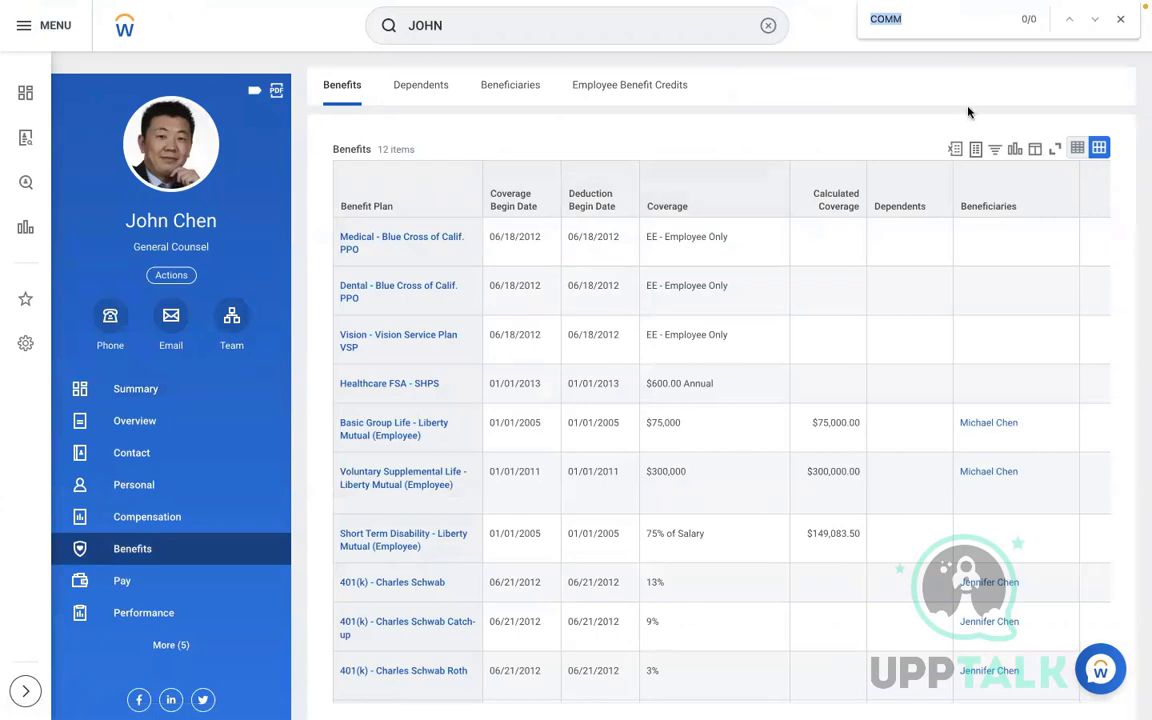
Start a new search for VIEW INT SYS
{"action": "left_click", "coordinate": [918, 25]}
{"action": "left_click", "coordinate": [768, 27]}
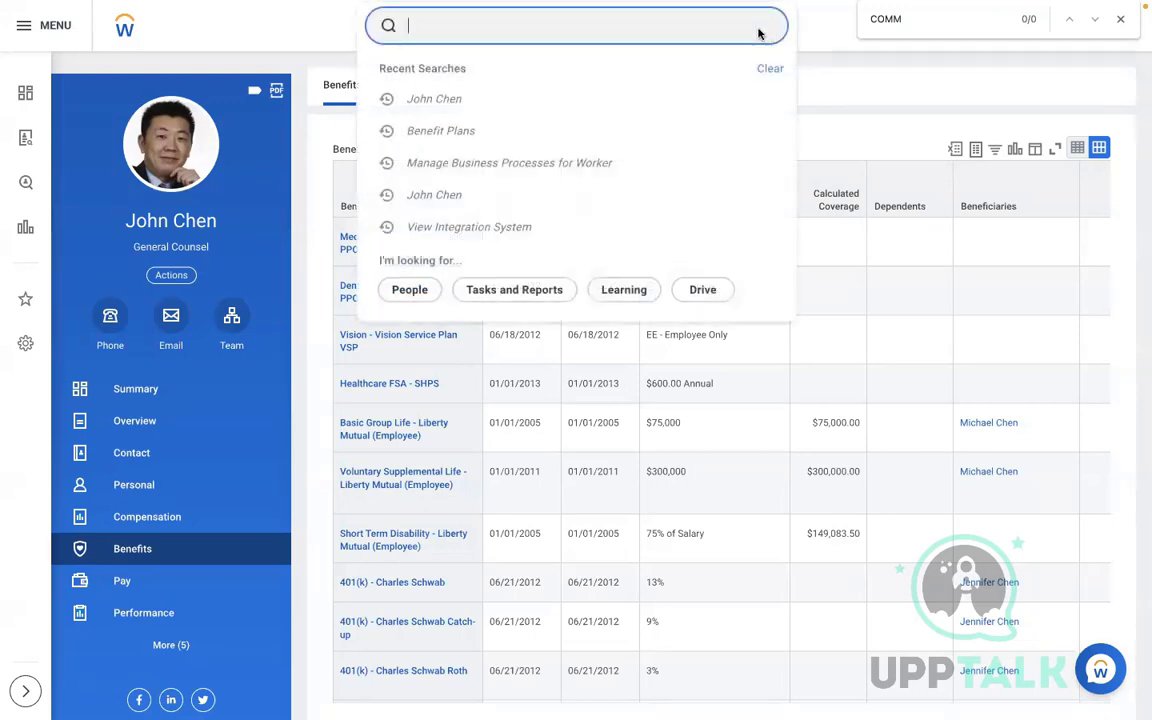
{"action": "type", "text": "VIEW INT SYS"}
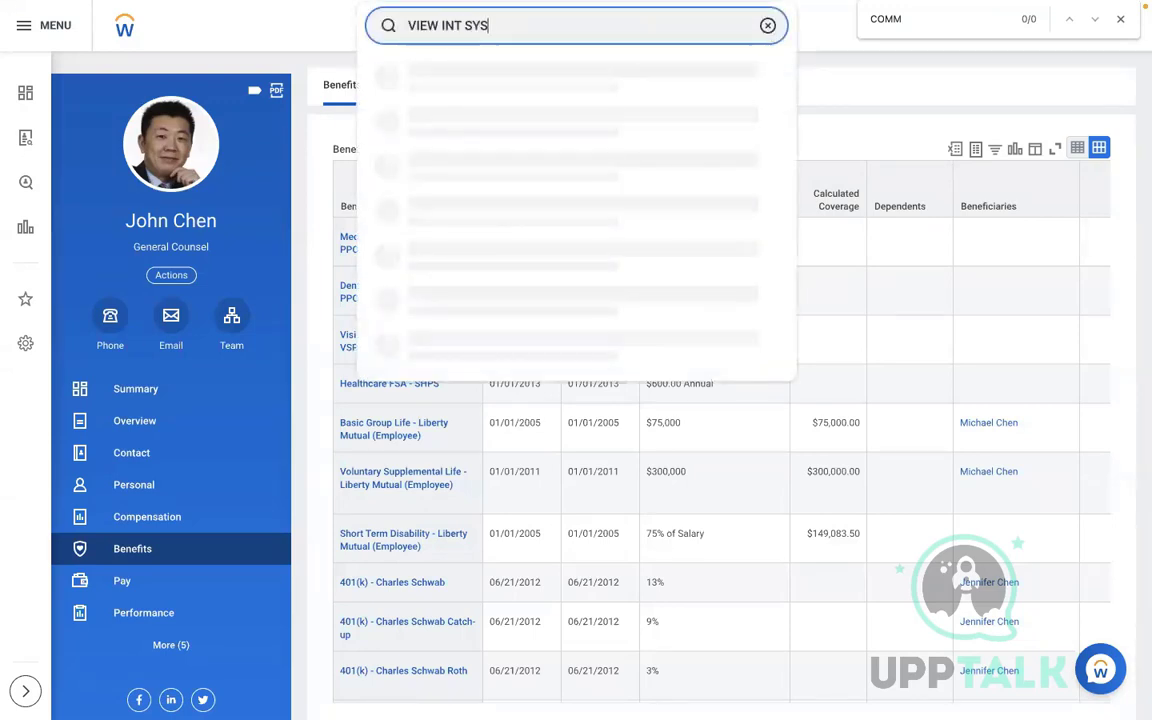
Open View Integration System for AMD - Change Benefits Elections
{"action": "left_click", "coordinate": [500, 72]}
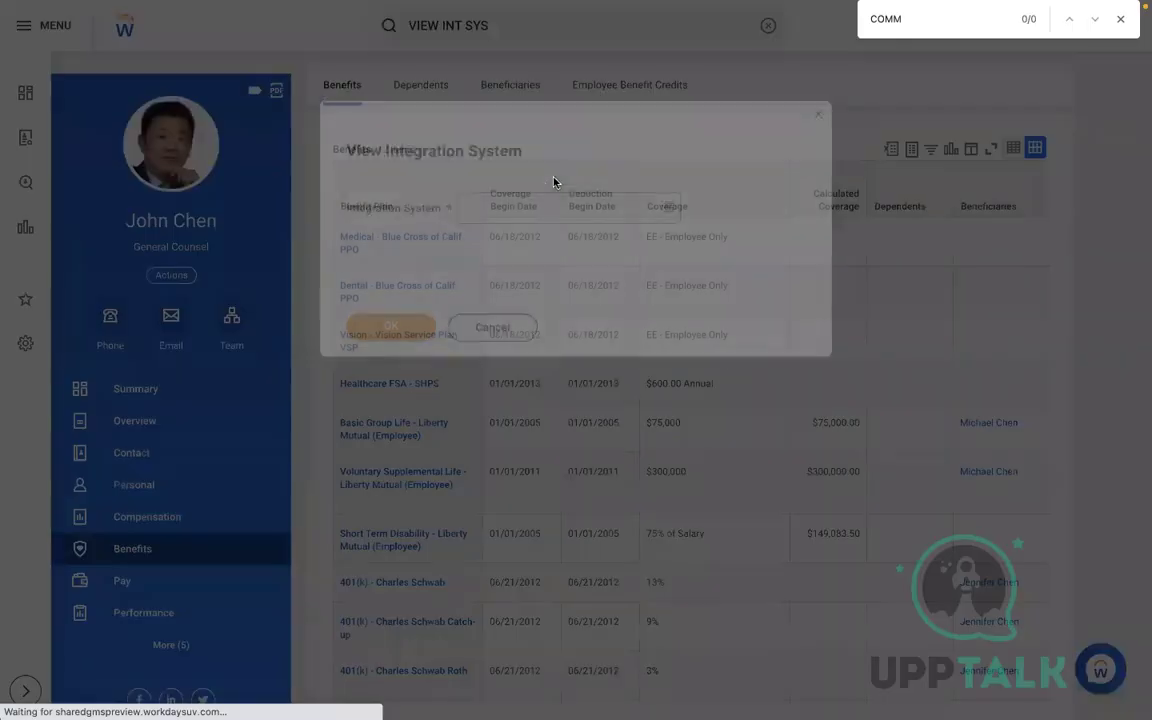
{"action": "left_click", "coordinate": [527, 202]}
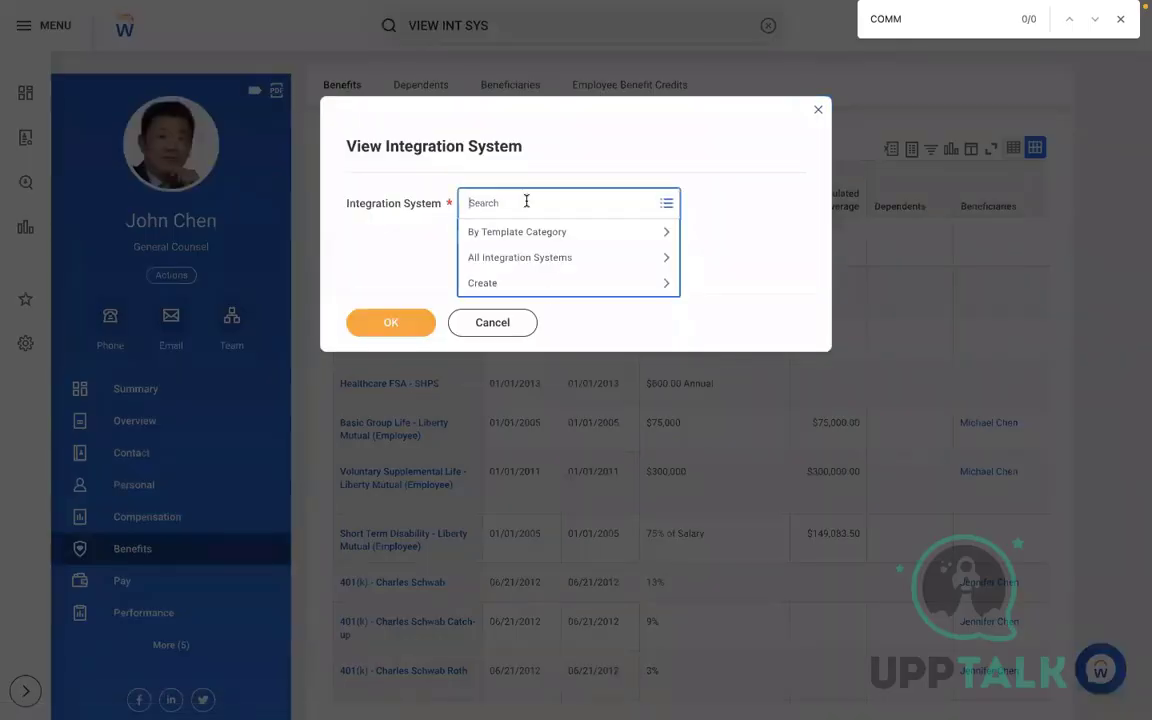
{"action": "type", "text": "AMD"}
{"action": "key", "text": "Return"}
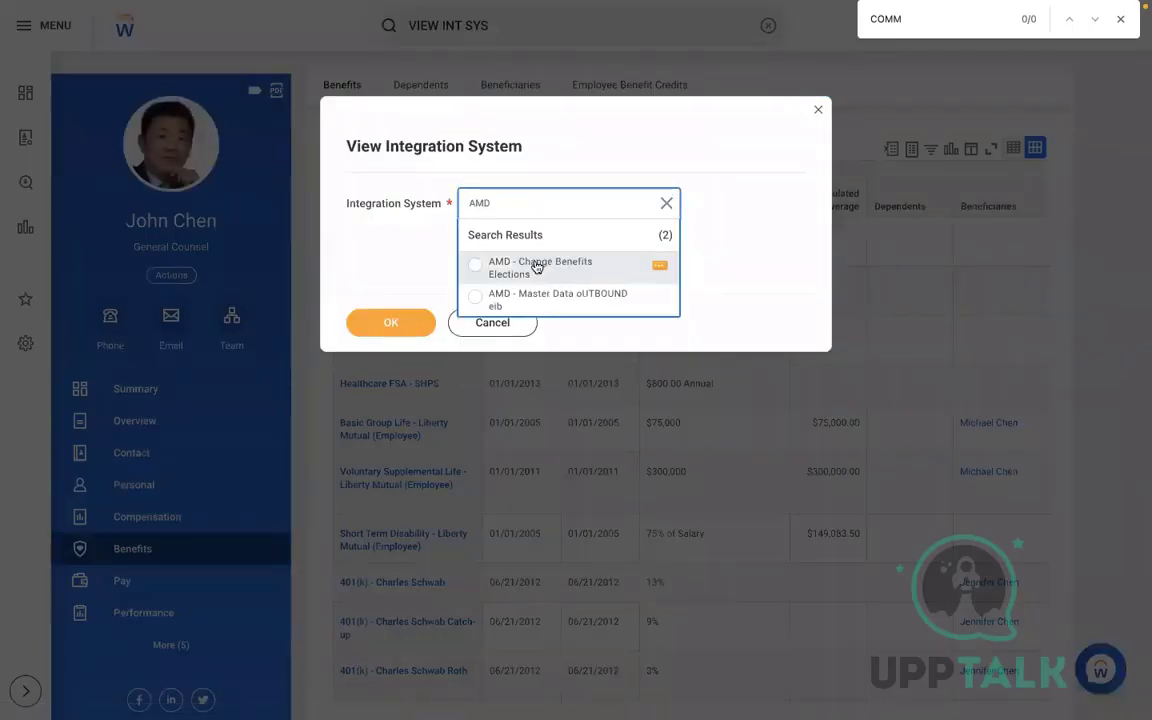
{"action": "left_click", "coordinate": [536, 265]}
{"action": "left_click", "coordinate": [388, 321]}
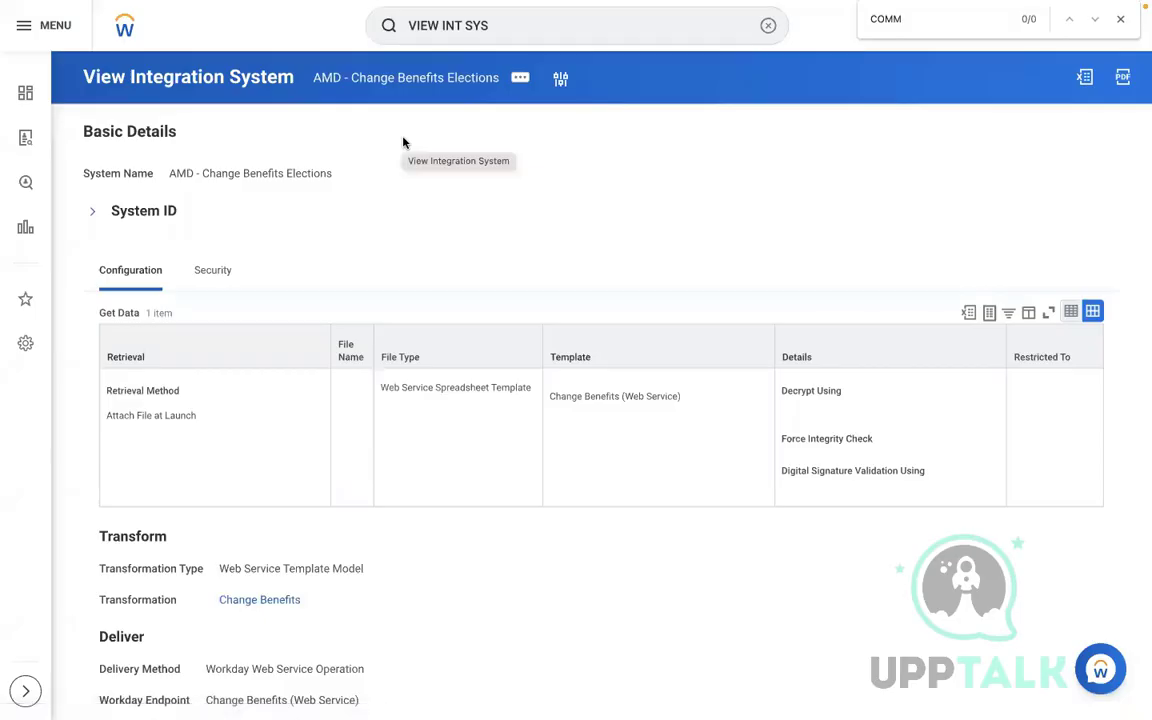
Choose Integration > Launch / Schedule from the integration's related actions
{"action": "left_click", "coordinate": [520, 80]}
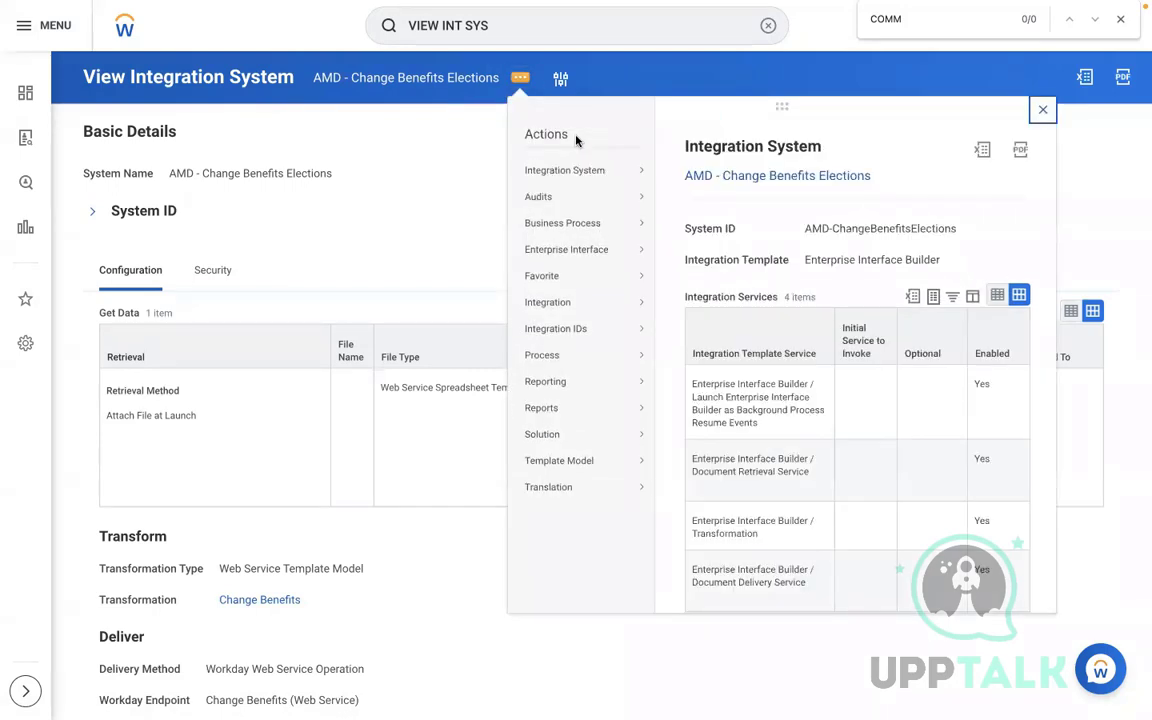
{"action": "mouse_move", "coordinate": [548, 303]}
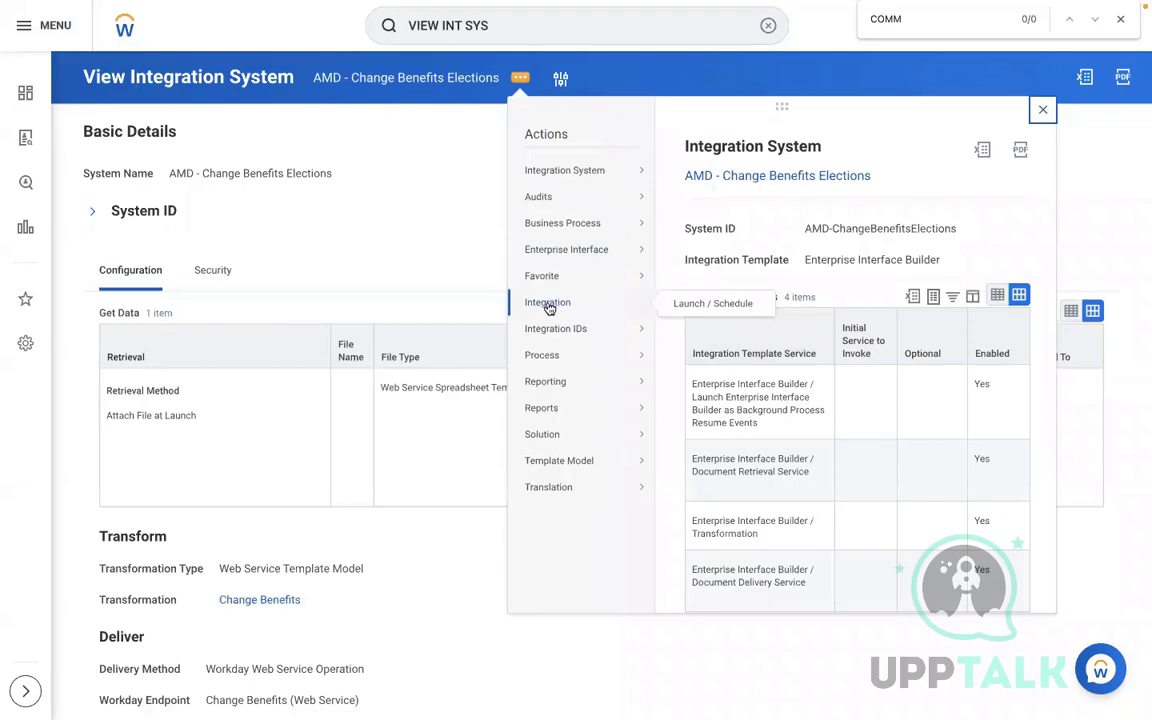
{"action": "left_click", "coordinate": [694, 300]}
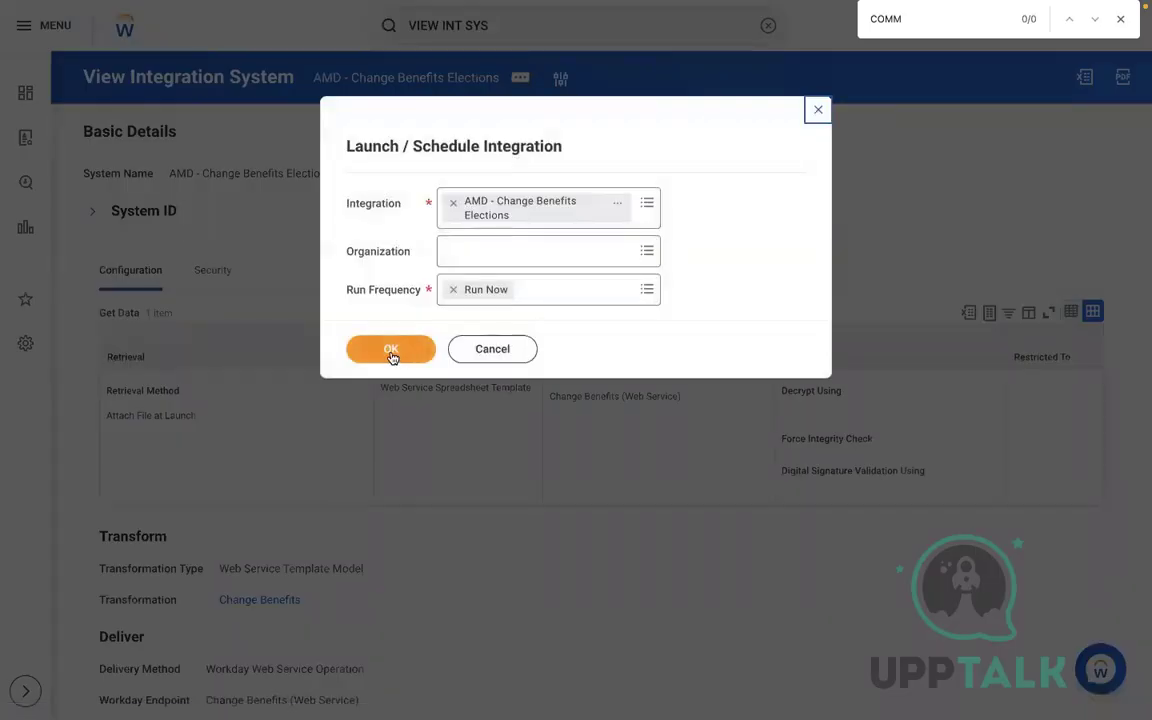
Run the integration now with Change_Benefits (3).xlsx attached and Add Errors to Attachment enabled
{"action": "left_click", "coordinate": [391, 349]}
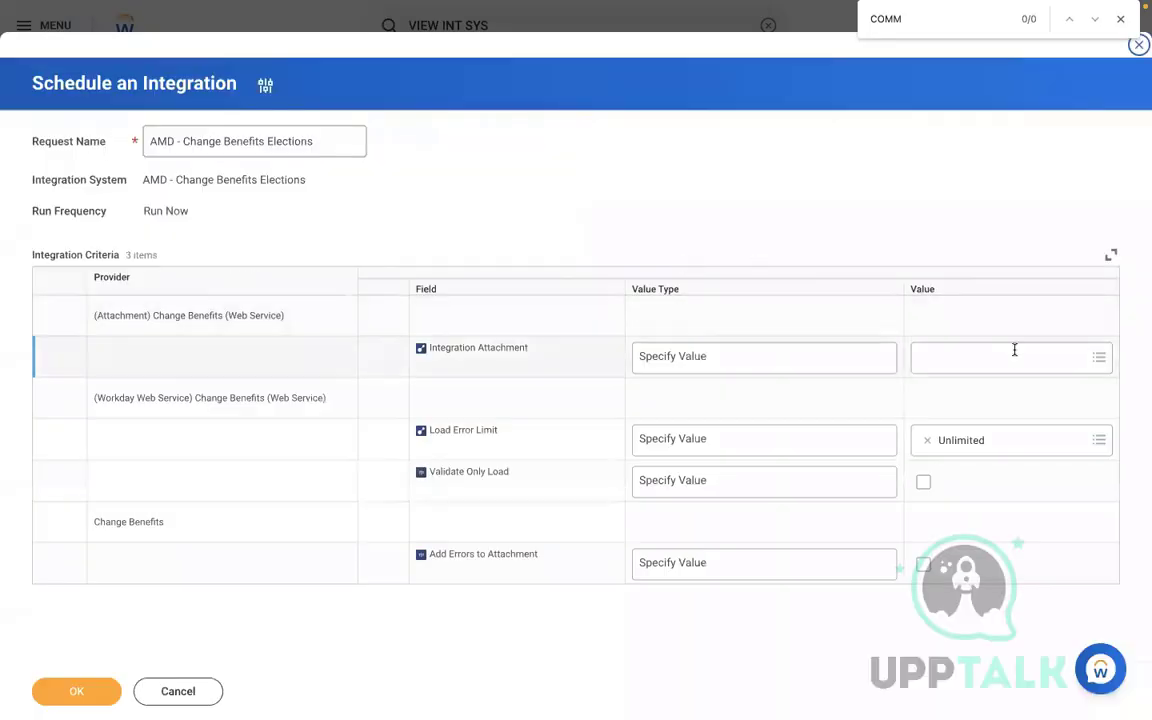
{"action": "left_click", "coordinate": [1013, 352]}
{"action": "left_click", "coordinate": [1005, 488]}
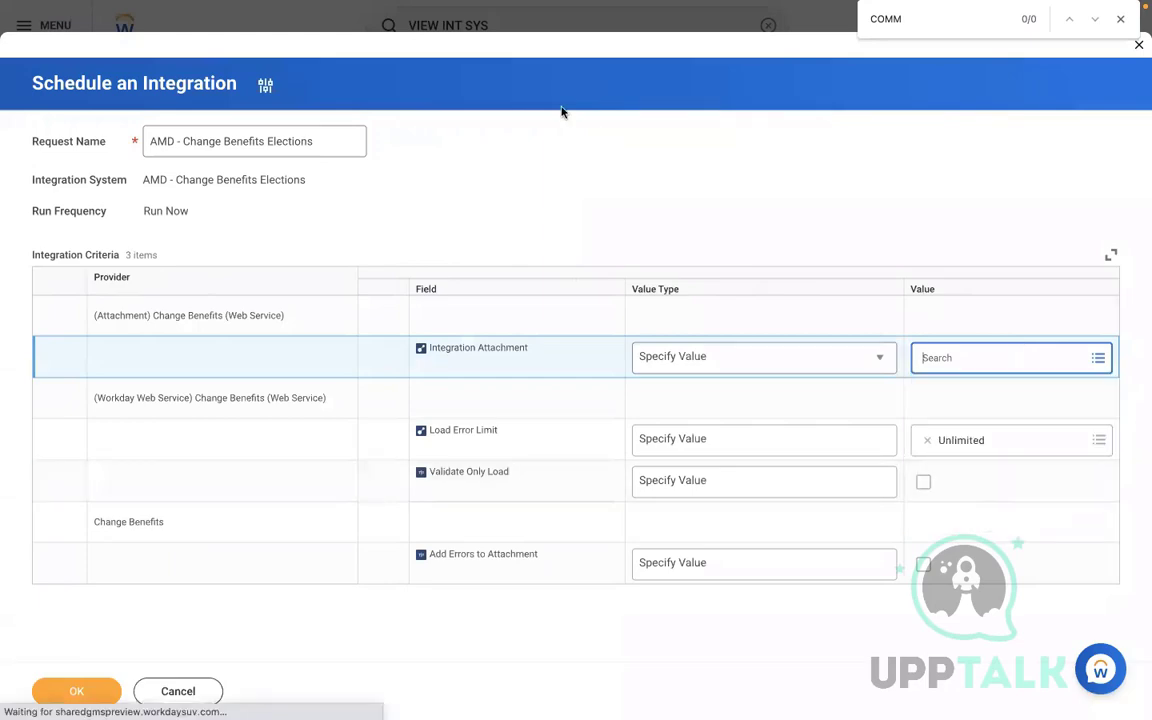
{"action": "left_click", "coordinate": [577, 373]}
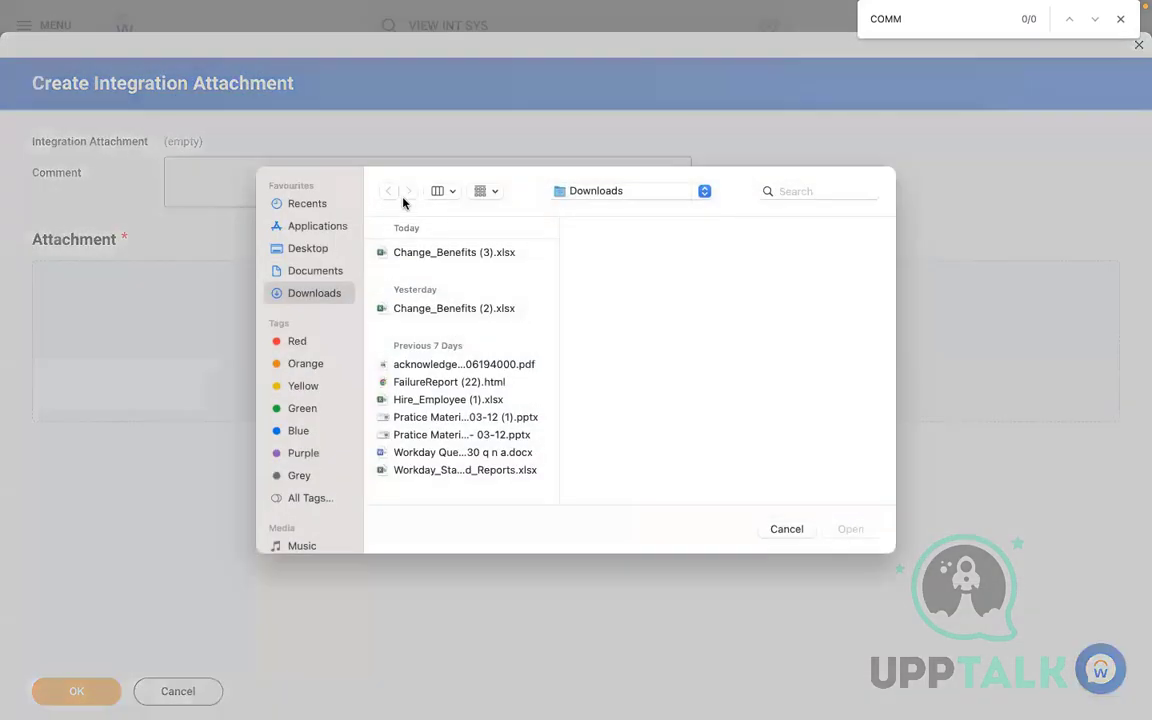
{"action": "double_click", "coordinate": [416, 254]}
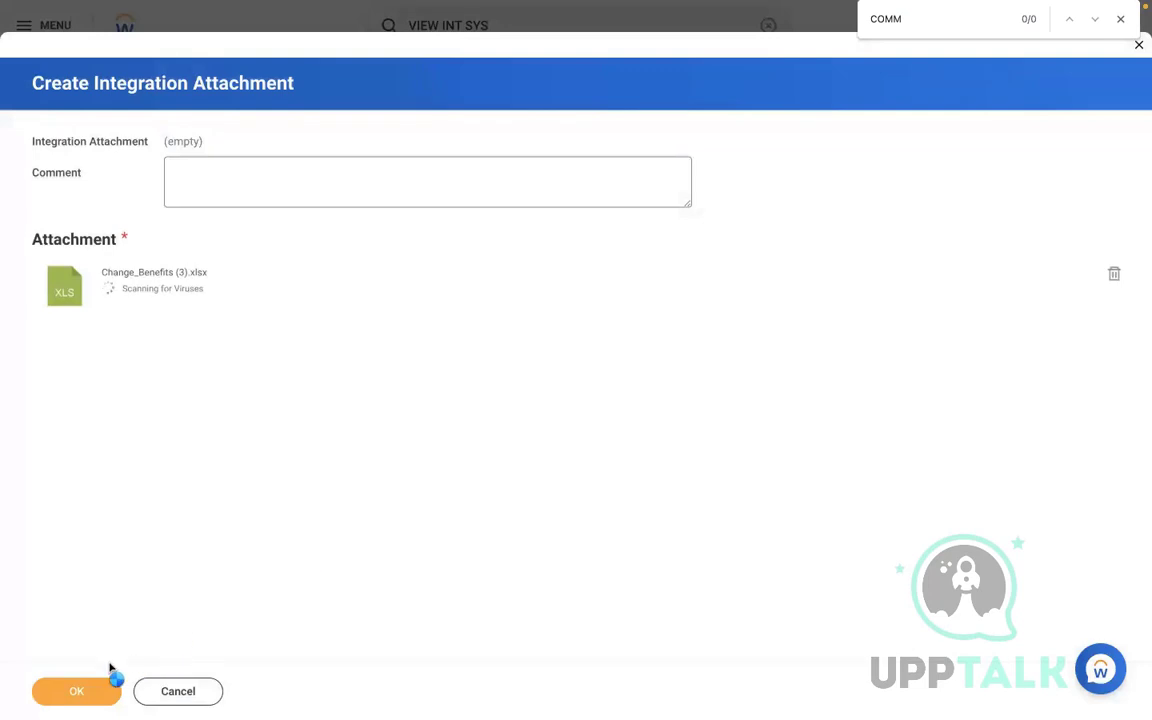
{"action": "left_click", "coordinate": [77, 690]}
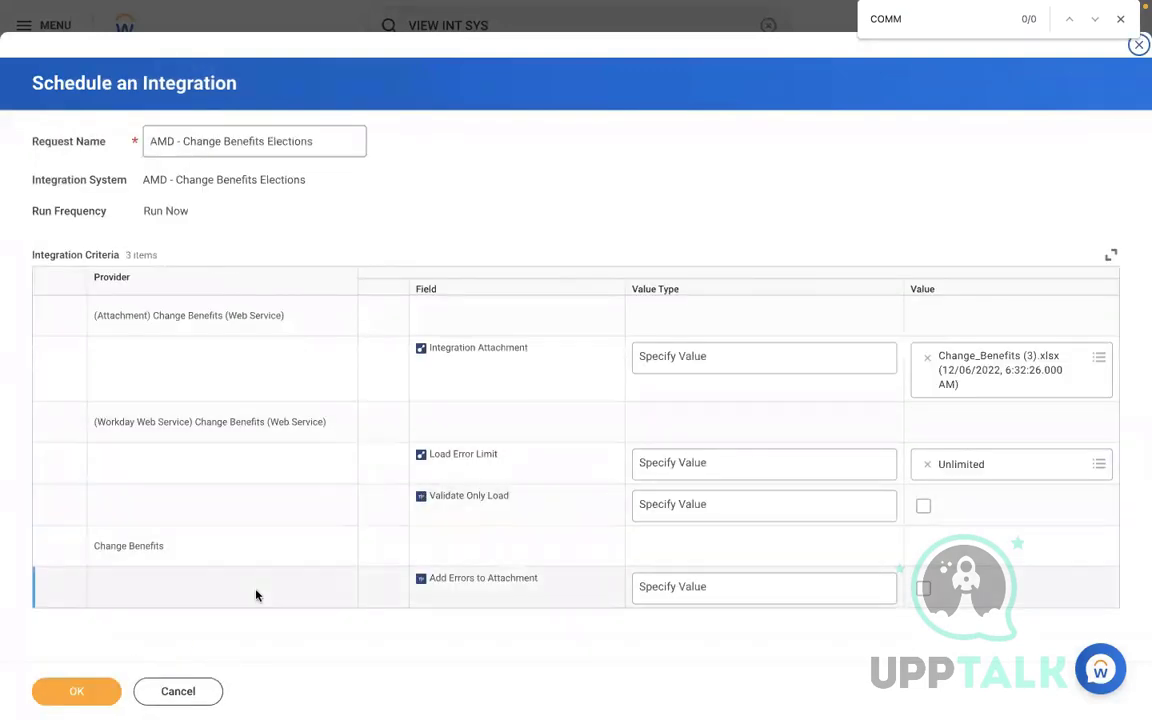
{"action": "left_click", "coordinate": [922, 588]}
{"action": "left_click", "coordinate": [80, 694]}
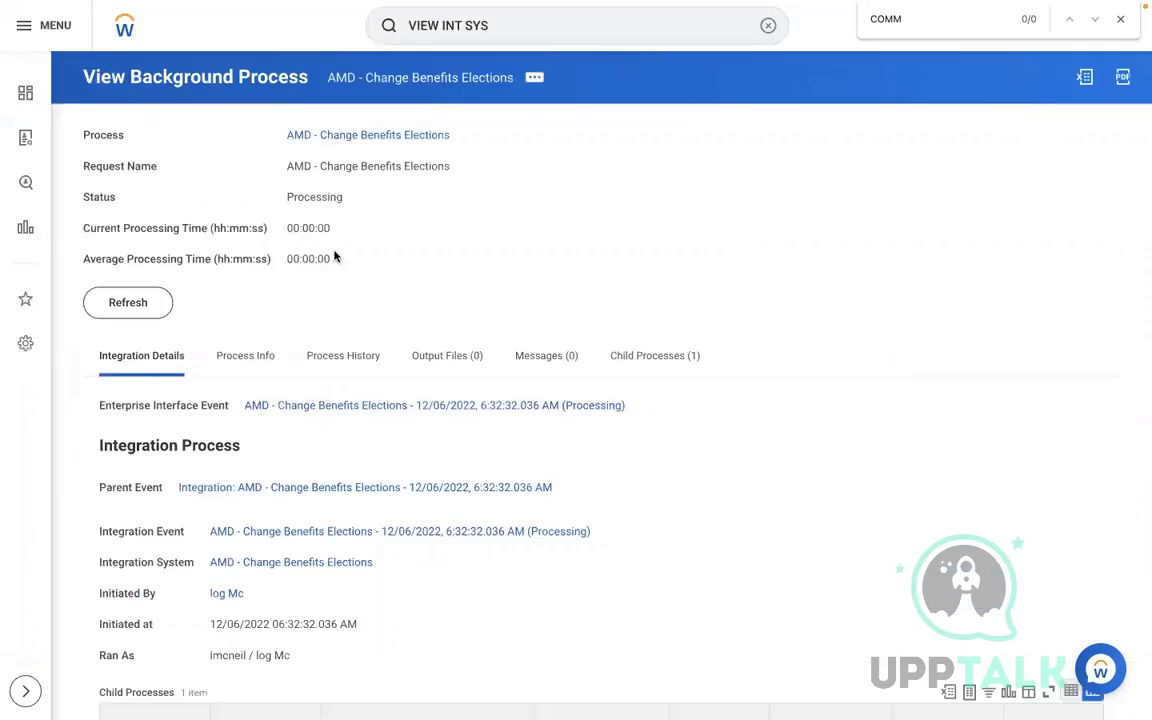
Refresh the background process until it shows Completed with all records loaded
{"action": "left_click", "coordinate": [123, 306]}
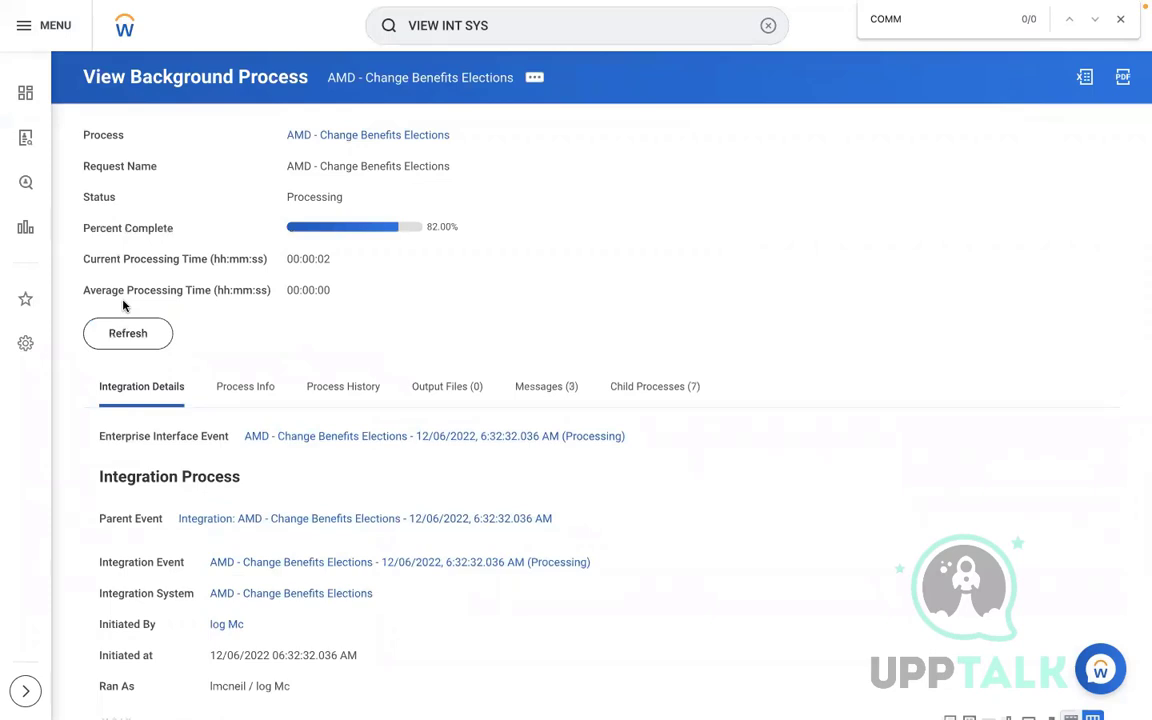
{"action": "left_click", "coordinate": [137, 337]}
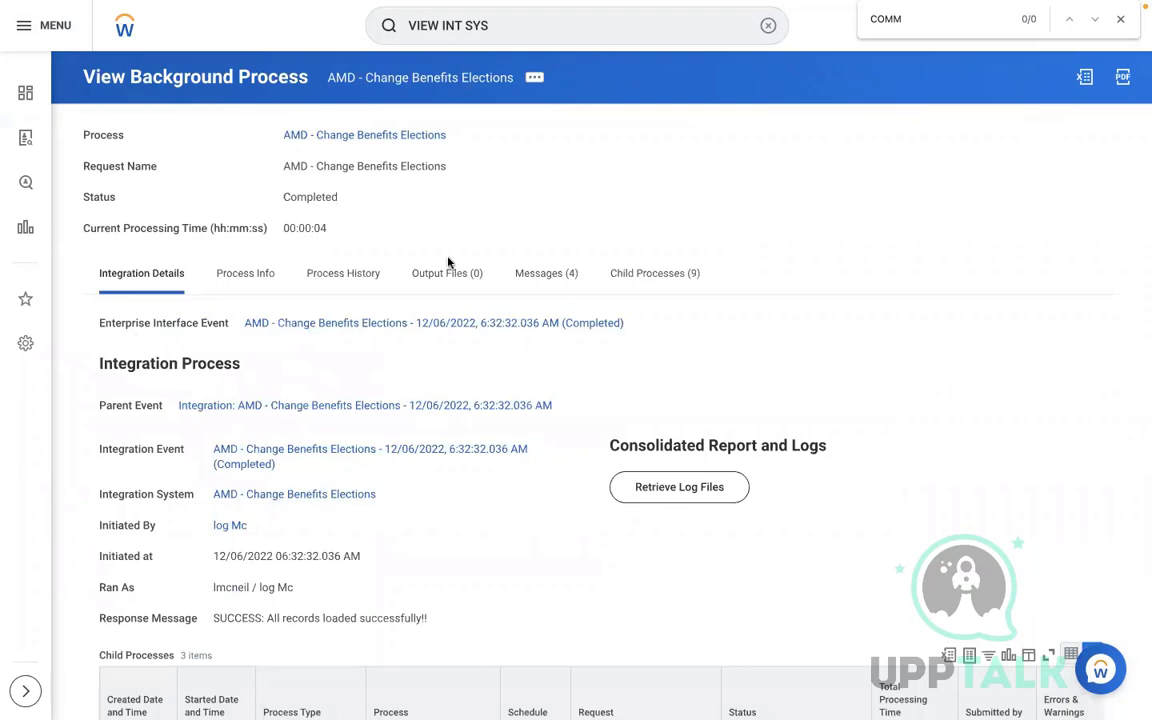
{"action": "left_click", "coordinate": [768, 25]}
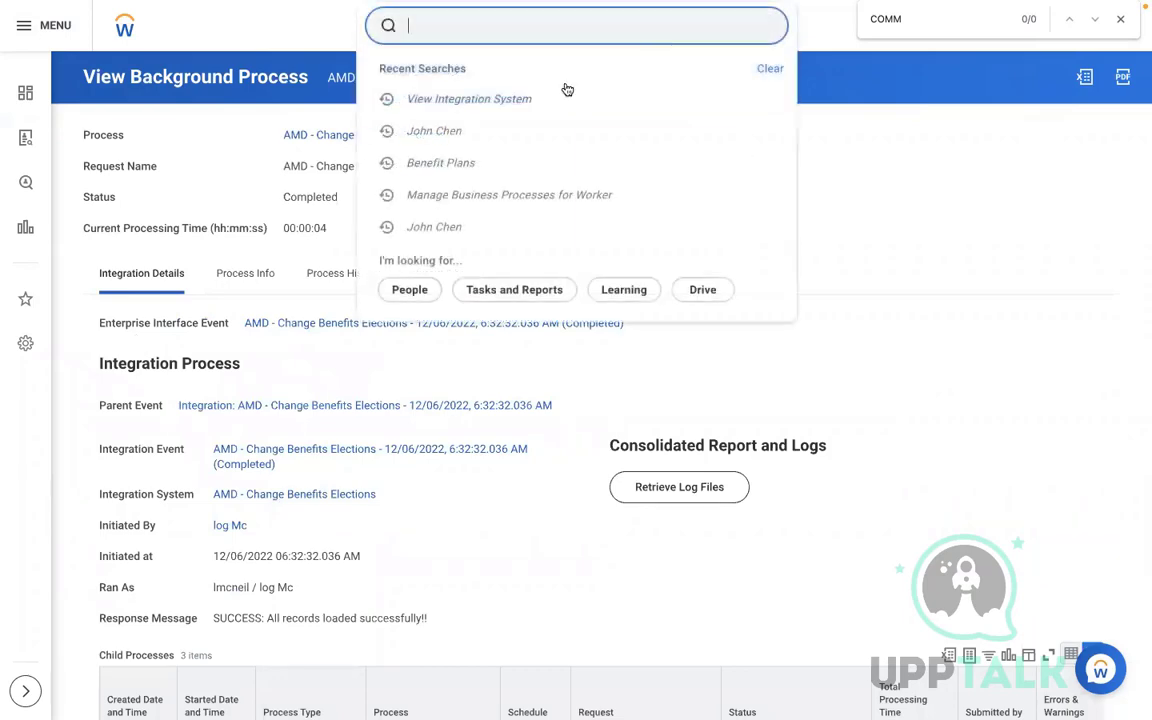
Review the worker's 12 enrolled benefit plans, then switch to the Change_Benefits (3) workbook
{"action": "left_click", "coordinate": [476, 126]}
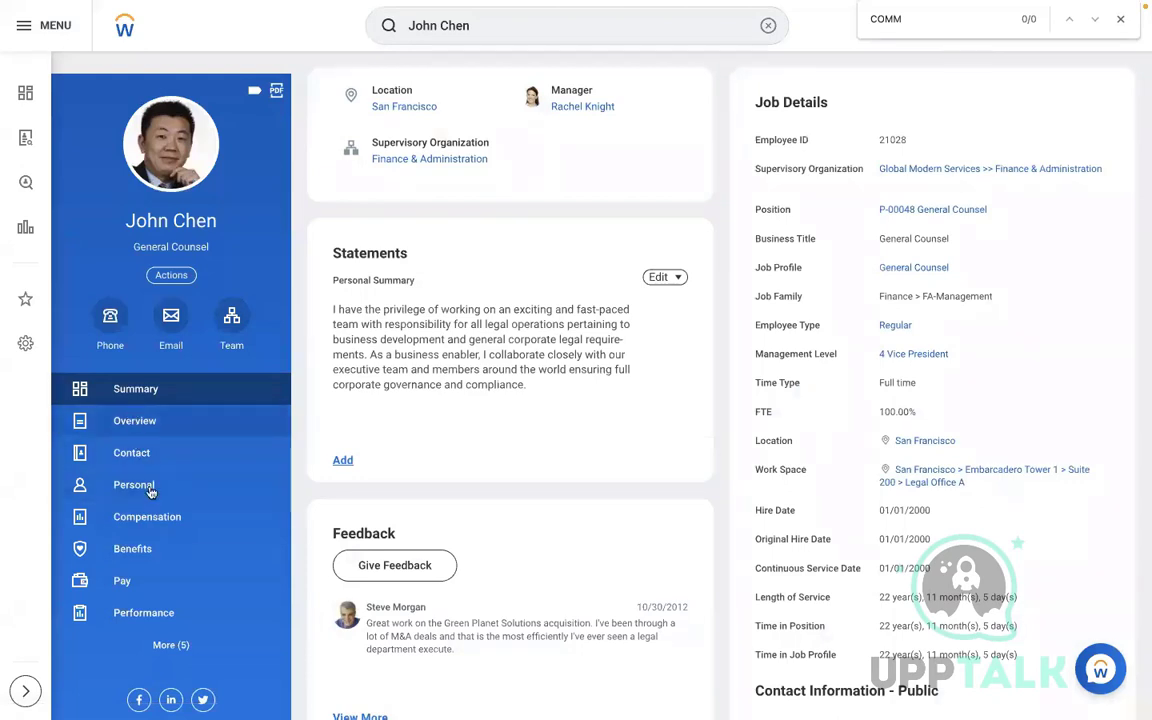
{"action": "left_click", "coordinate": [139, 551]}
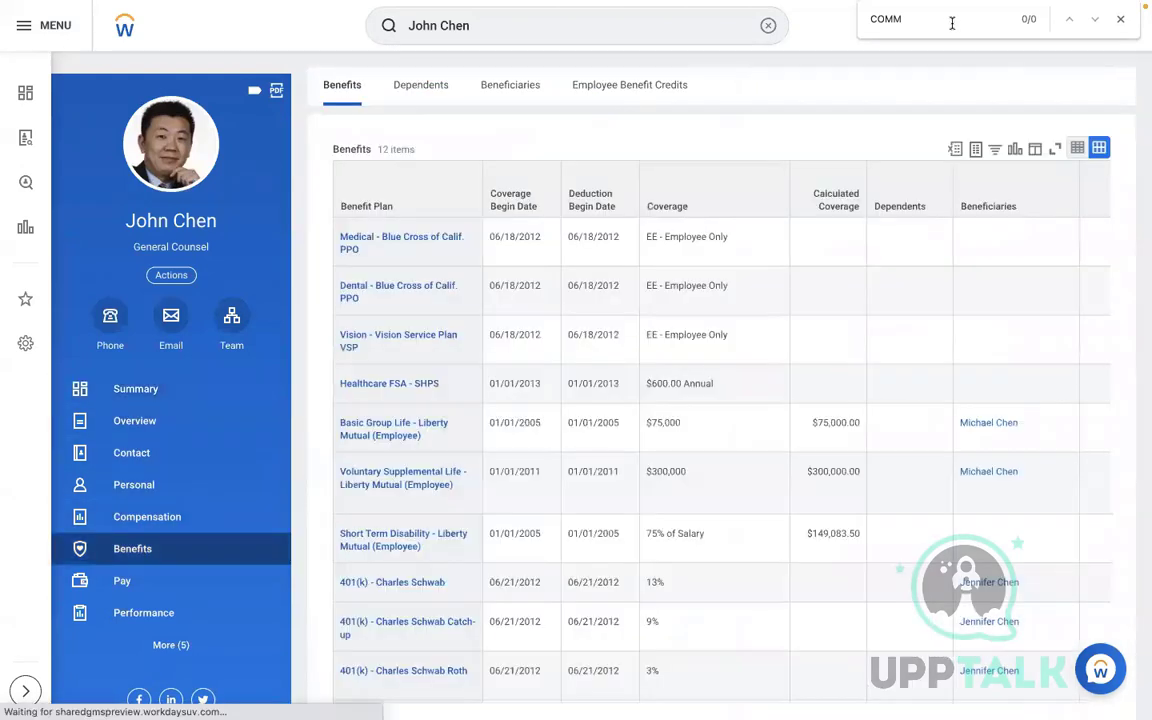
{"action": "left_click", "coordinate": [947, 21]}
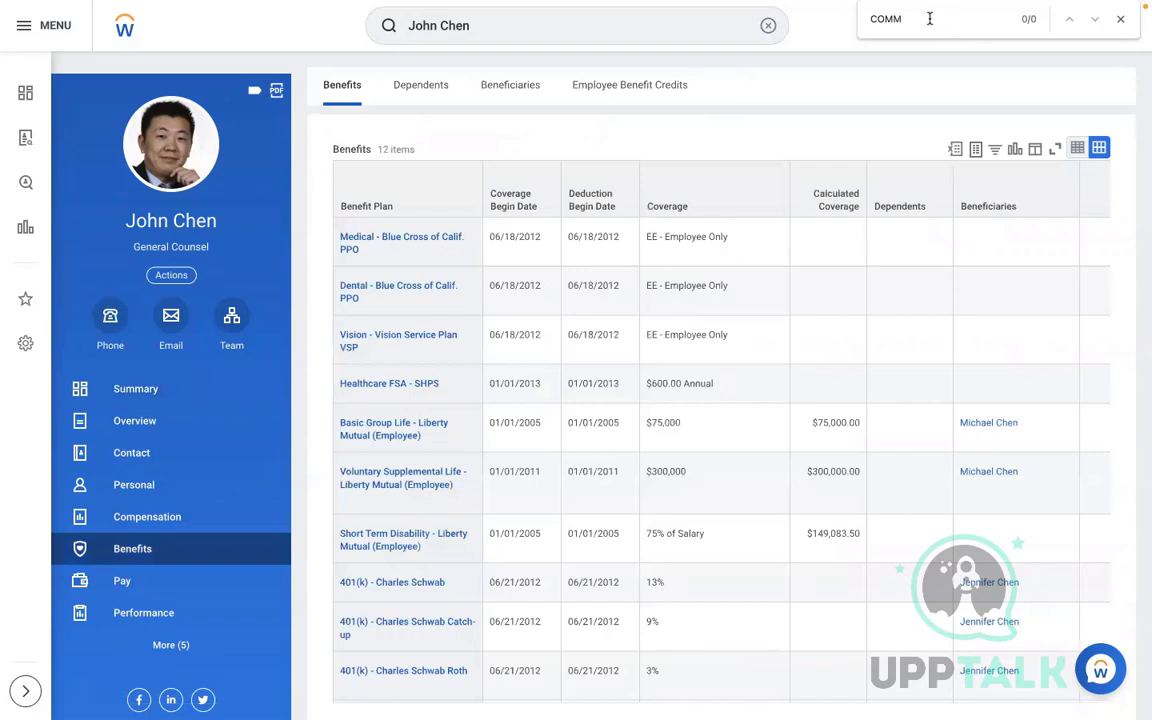
{"action": "scroll", "coordinate": [784, 265], "scroll_direction": "down", "scroll_amount": 1}
{"action": "left_click", "coordinate": [784, 265]}
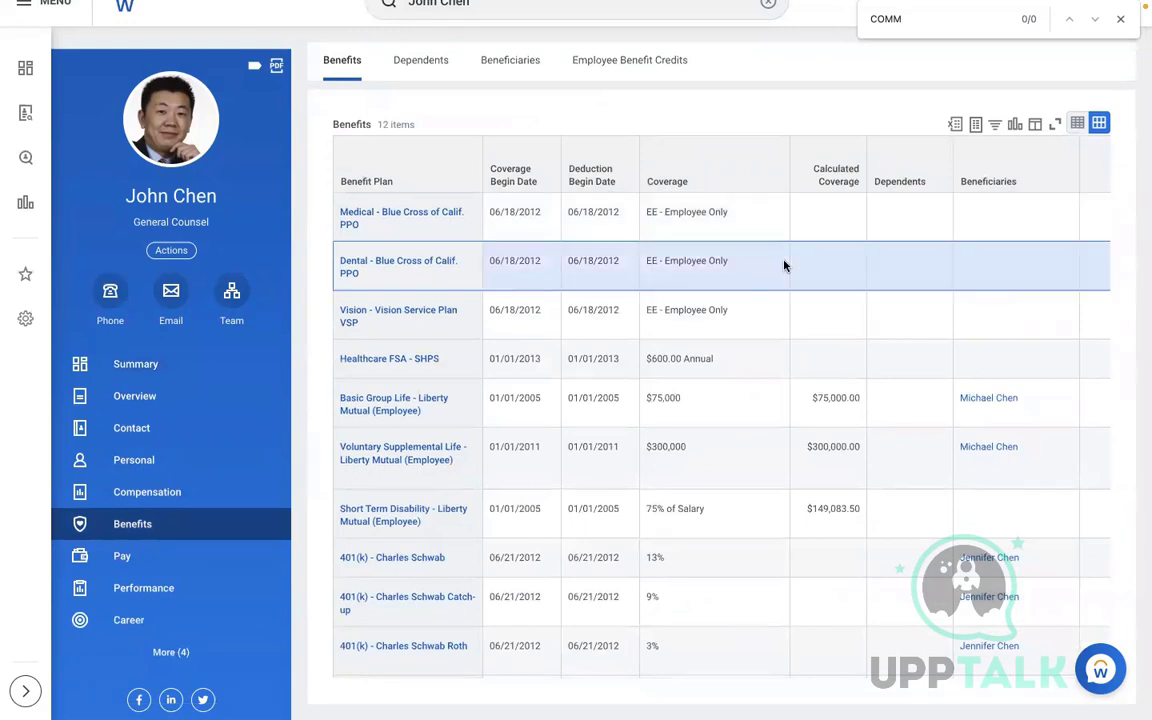
{"action": "scroll", "coordinate": [784, 265], "scroll_direction": "down", "scroll_amount": 3}
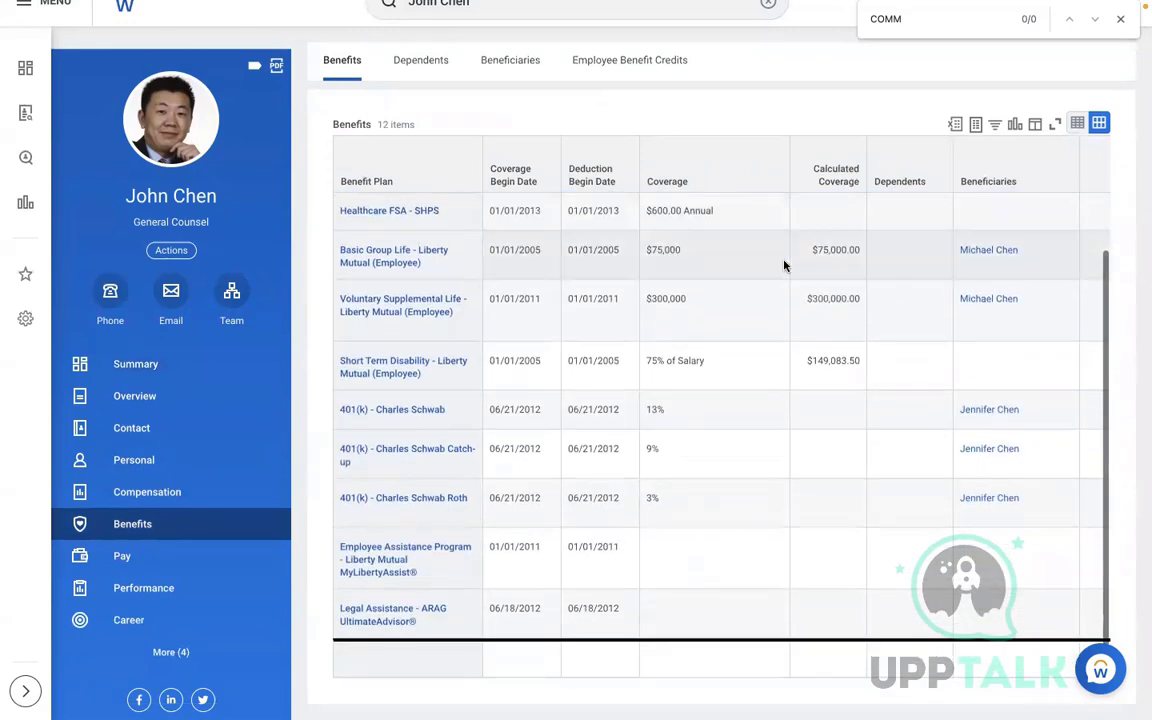
{"action": "scroll", "coordinate": [784, 265], "scroll_direction": "up", "scroll_amount": 2}
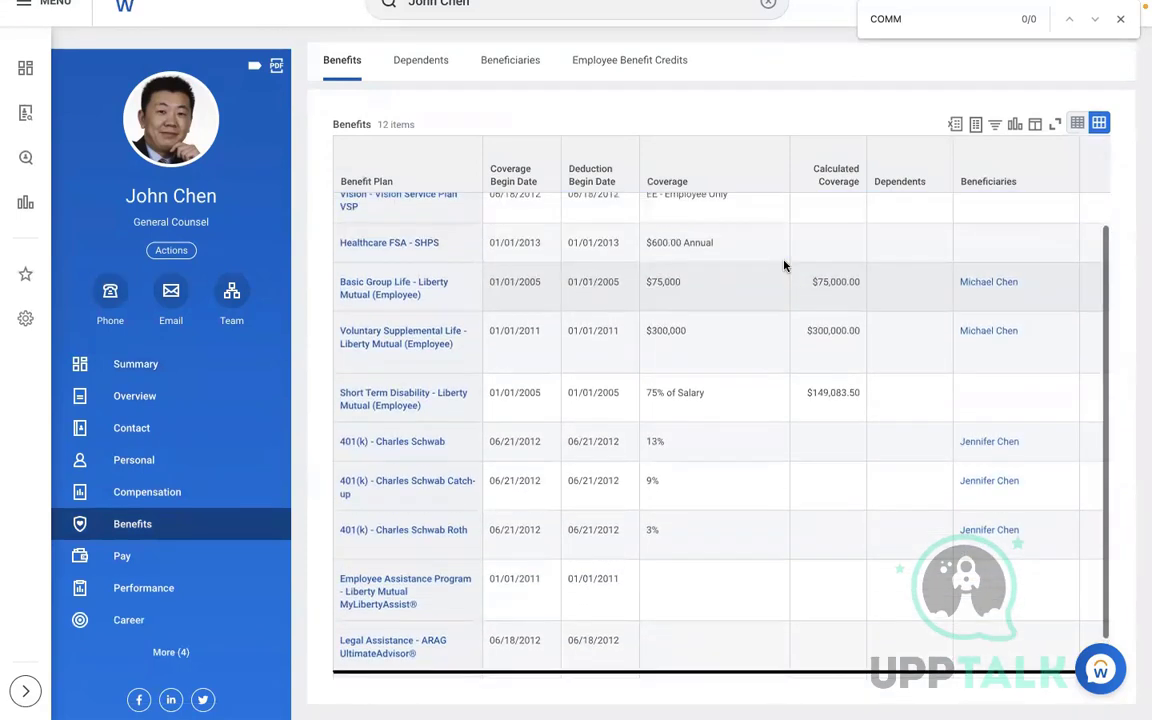
{"action": "scroll", "coordinate": [784, 265], "scroll_direction": "up", "scroll_amount": 4}
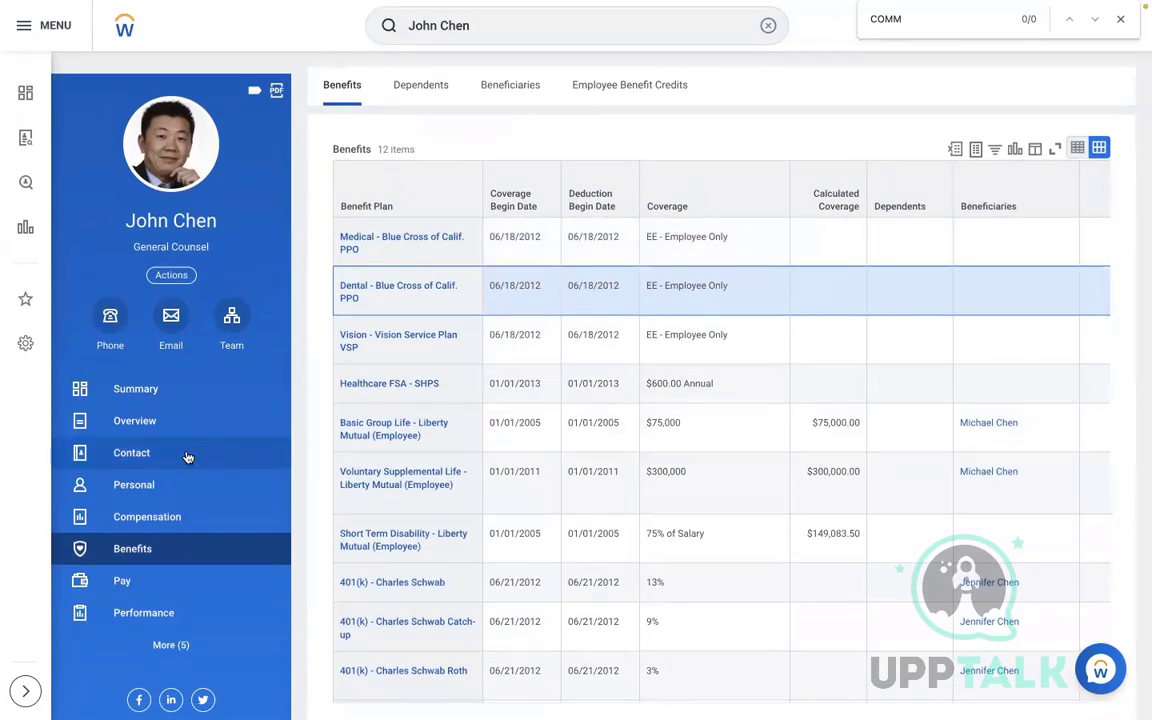
{"action": "key", "text": "ctrl+Left"}
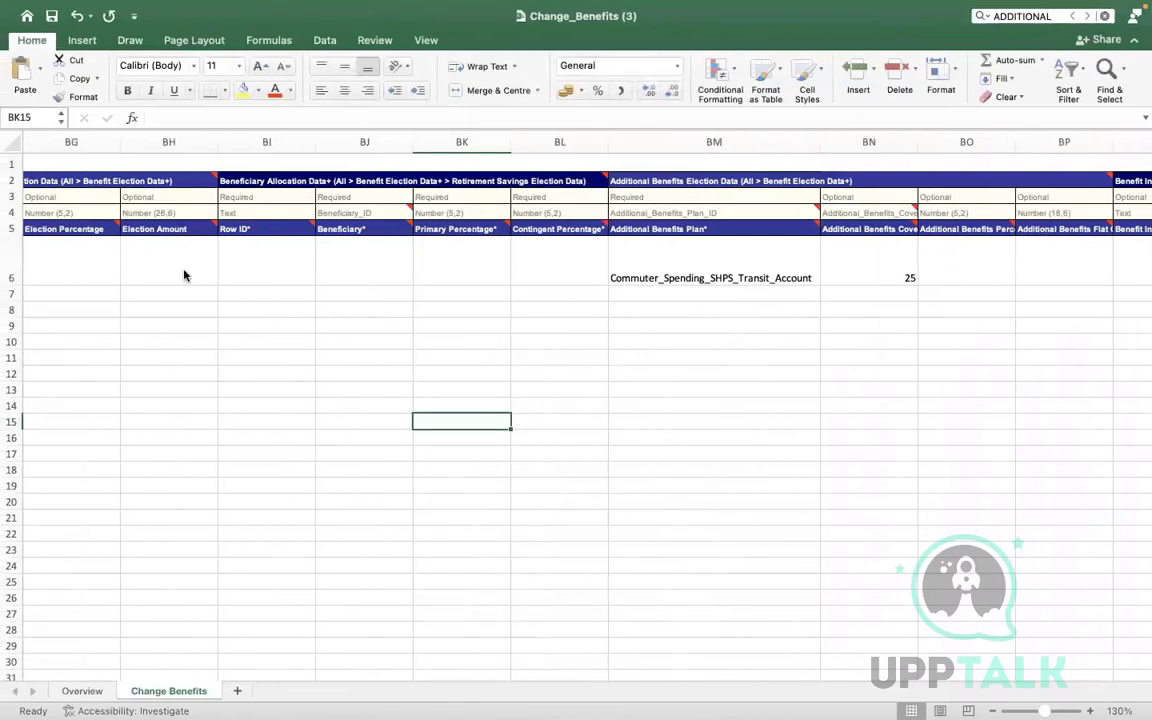
Check the Commuter_Spending_SHPS_Transit_Account coverage of 25 on the Change Benefits sheet, then return to Workday
{"action": "key", "text": "ctrl+Right"}
{"action": "key", "text": "ctrl+Left"}
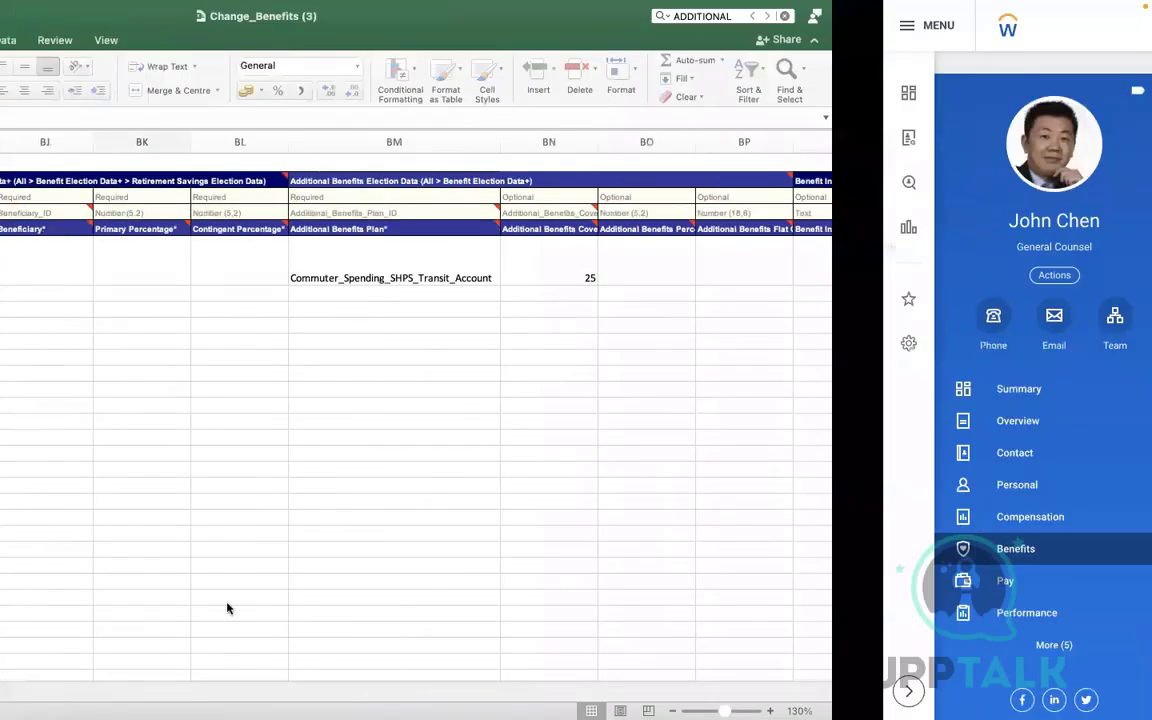
{"action": "left_click", "coordinate": [84, 691]}
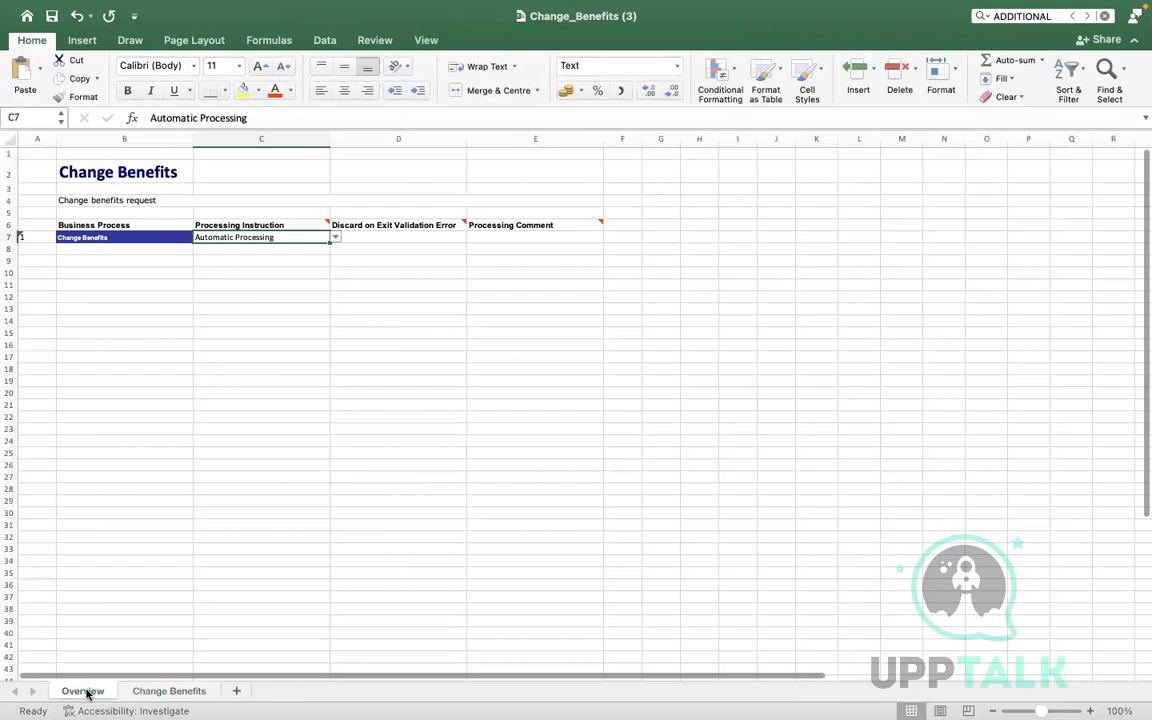
{"action": "left_click", "coordinate": [166, 690]}
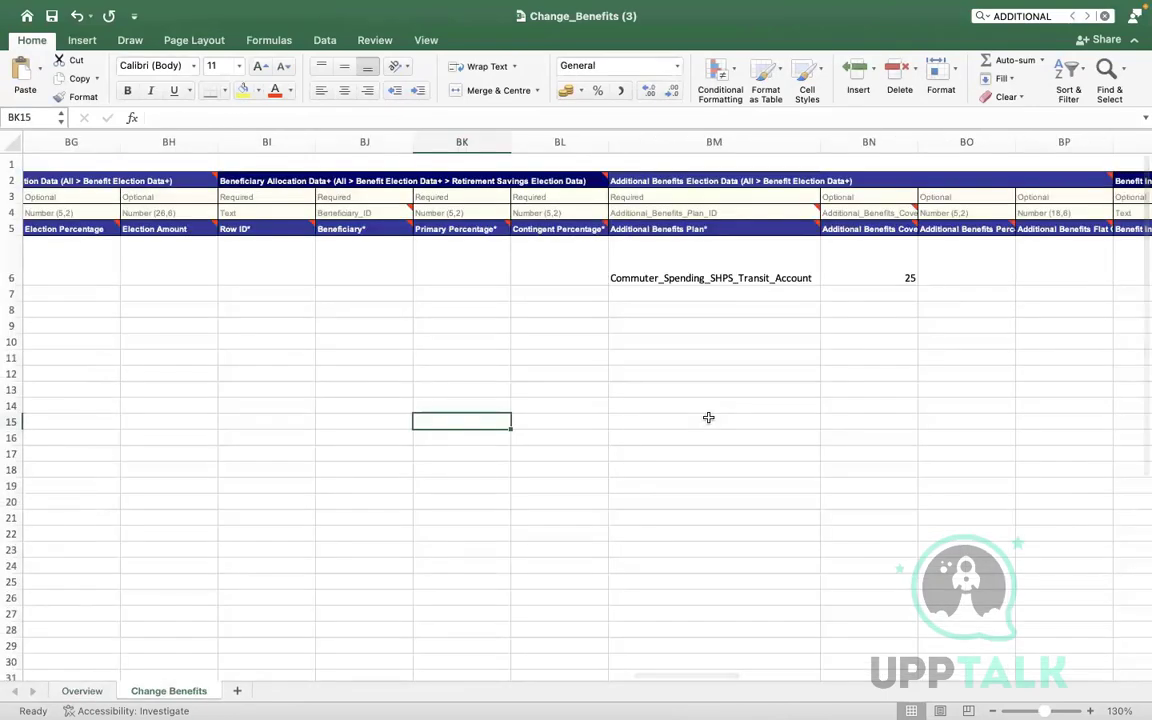
{"action": "key", "text": "ctrl+Right"}
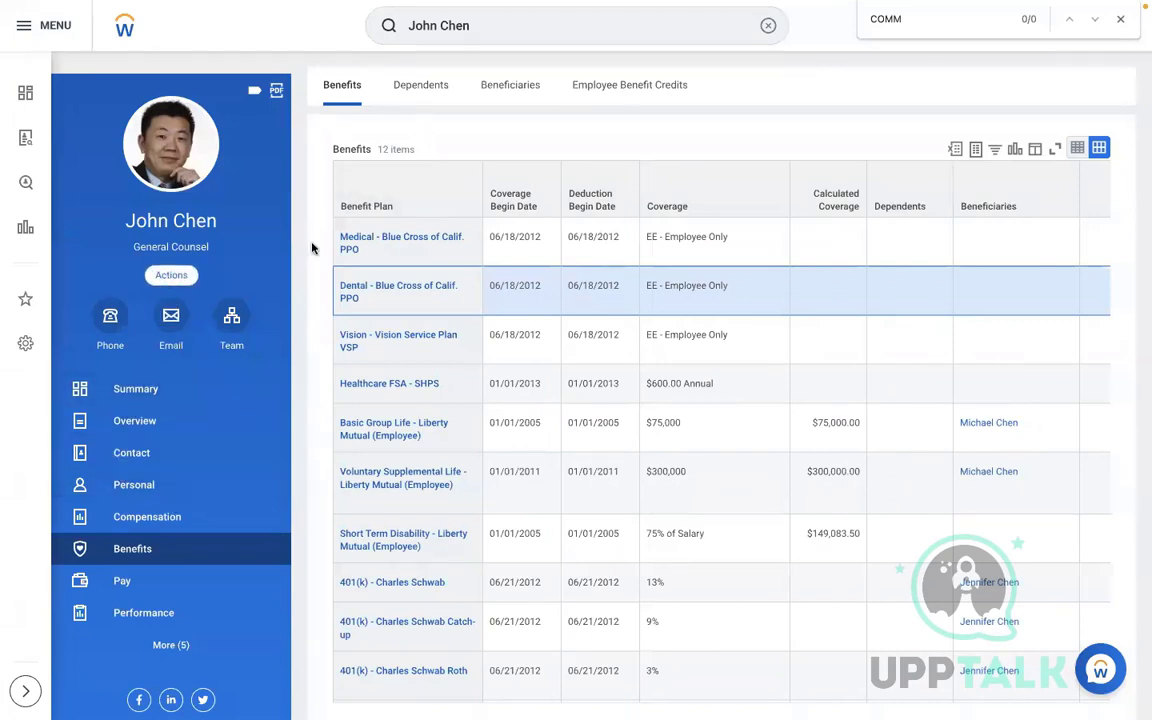
From the worker's history, open the Commuter Plan Contribution Change event's waived Commuter Spending coverage type
{"action": "left_click", "coordinate": [171, 274]}
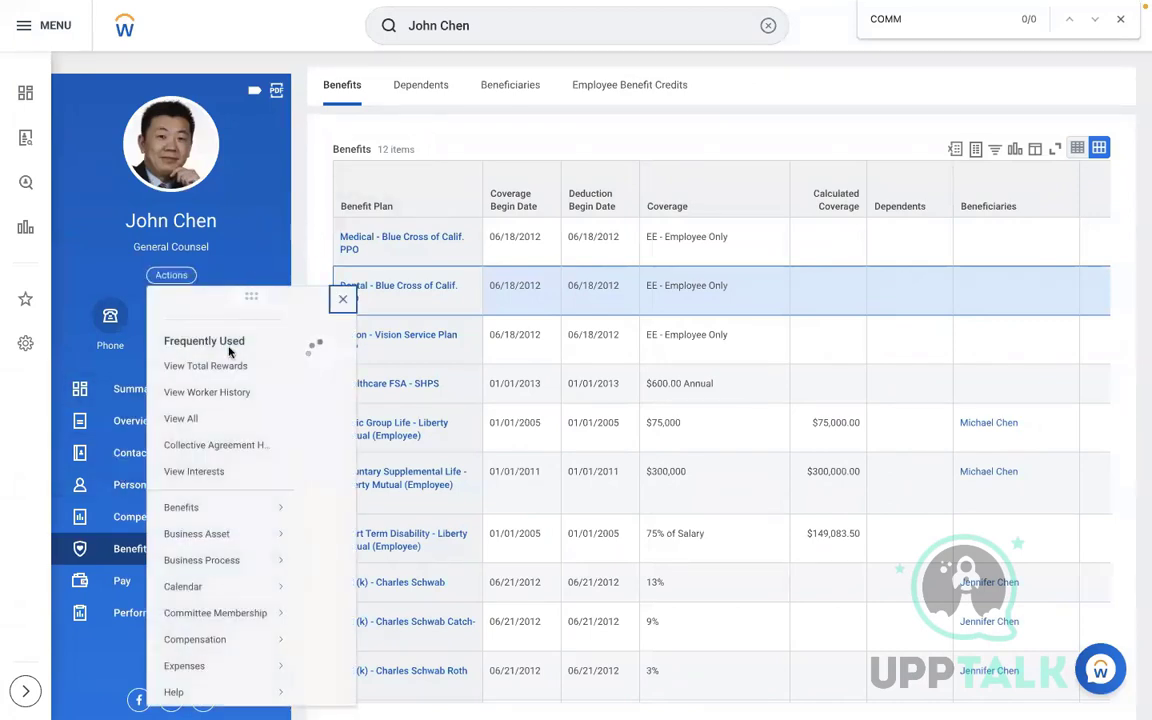
{"action": "left_click", "coordinate": [222, 410]}
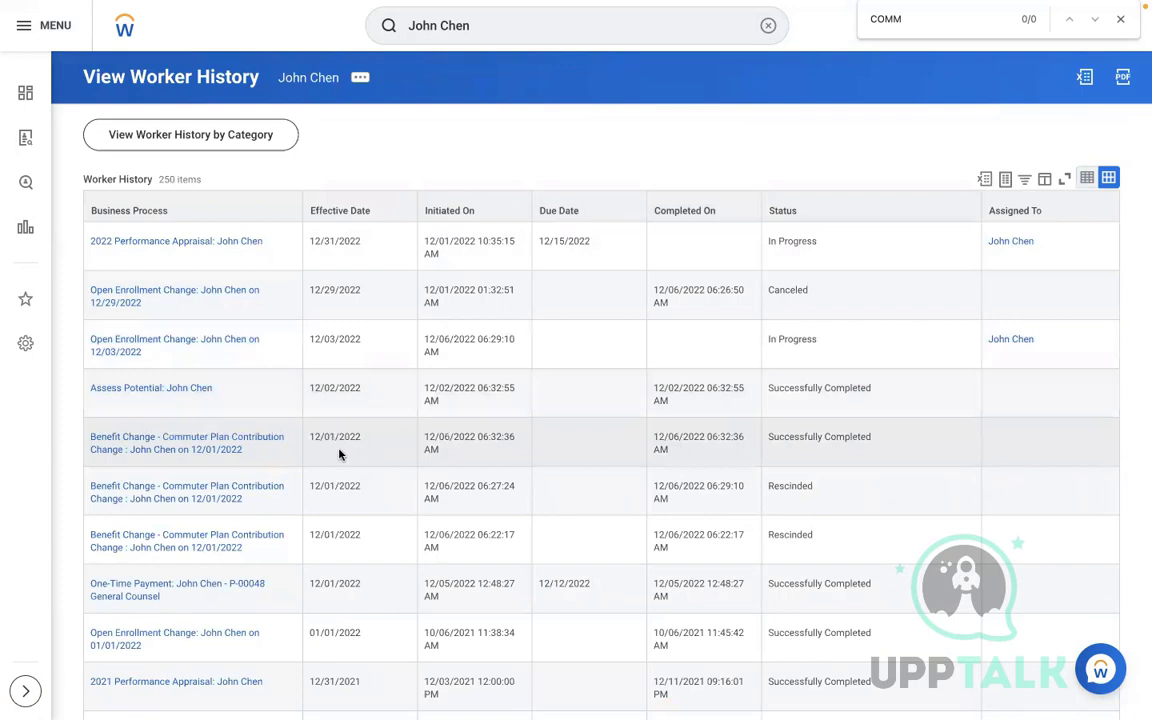
{"action": "left_click", "coordinate": [339, 454]}
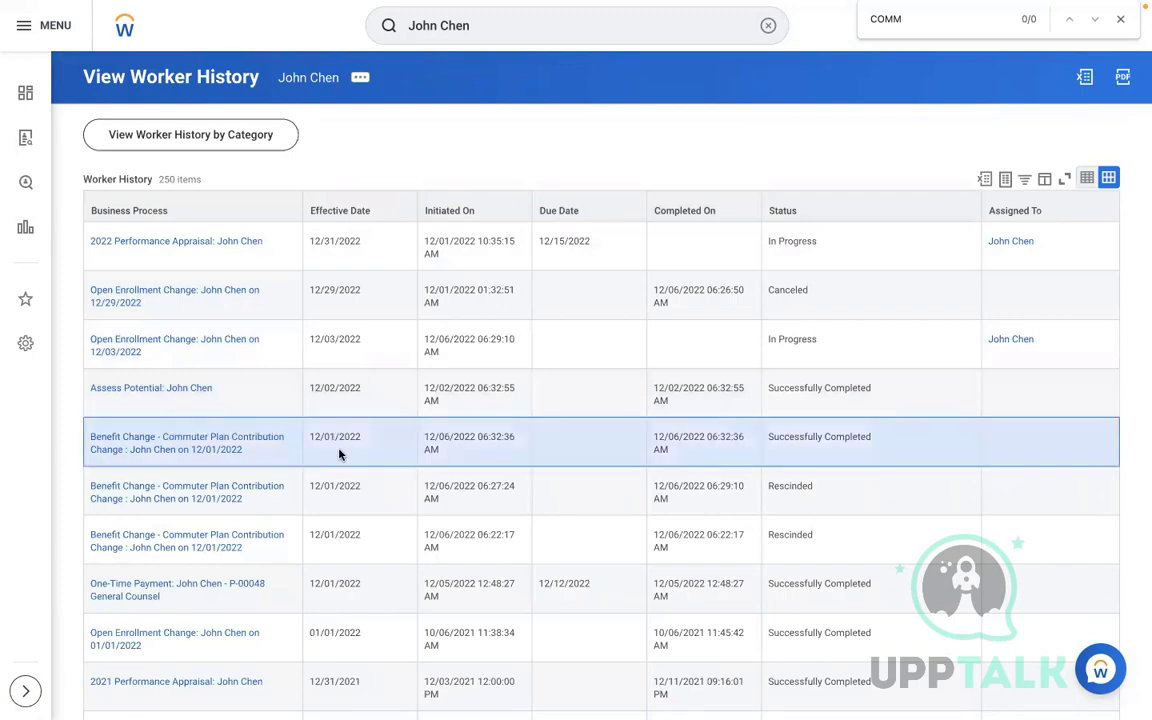
{"action": "left_click", "coordinate": [197, 447]}
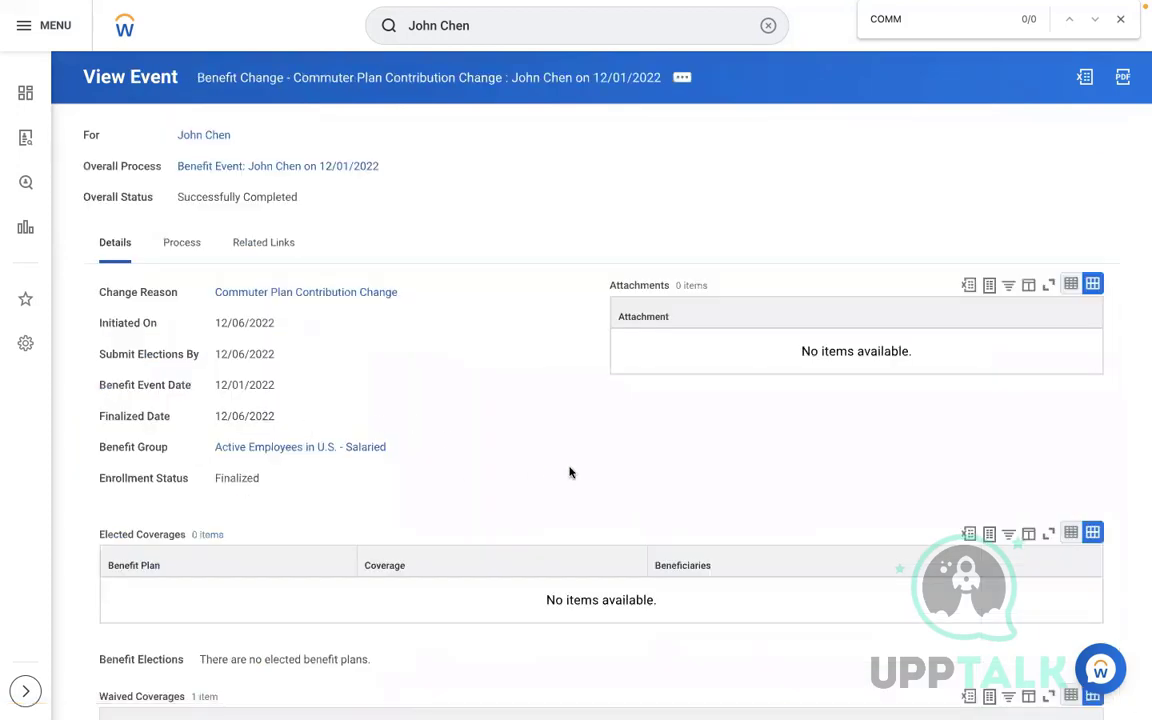
{"action": "scroll", "coordinate": [570, 472], "scroll_direction": "down", "scroll_amount": 3}
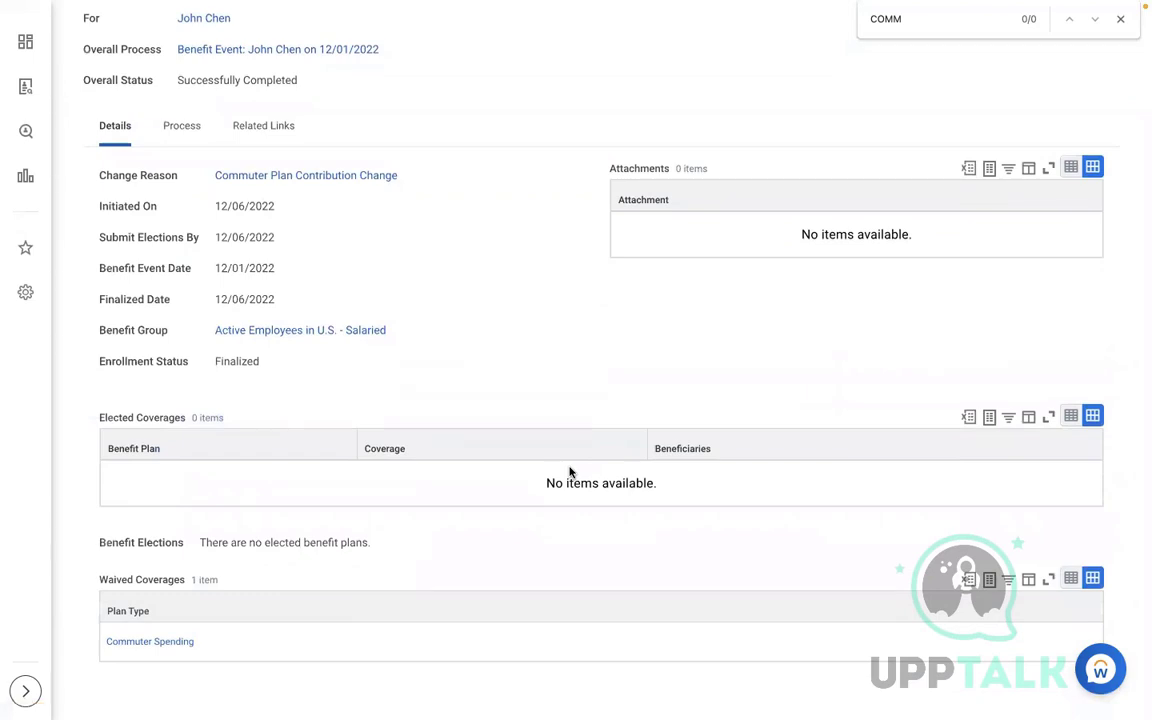
{"action": "left_click", "coordinate": [163, 643]}
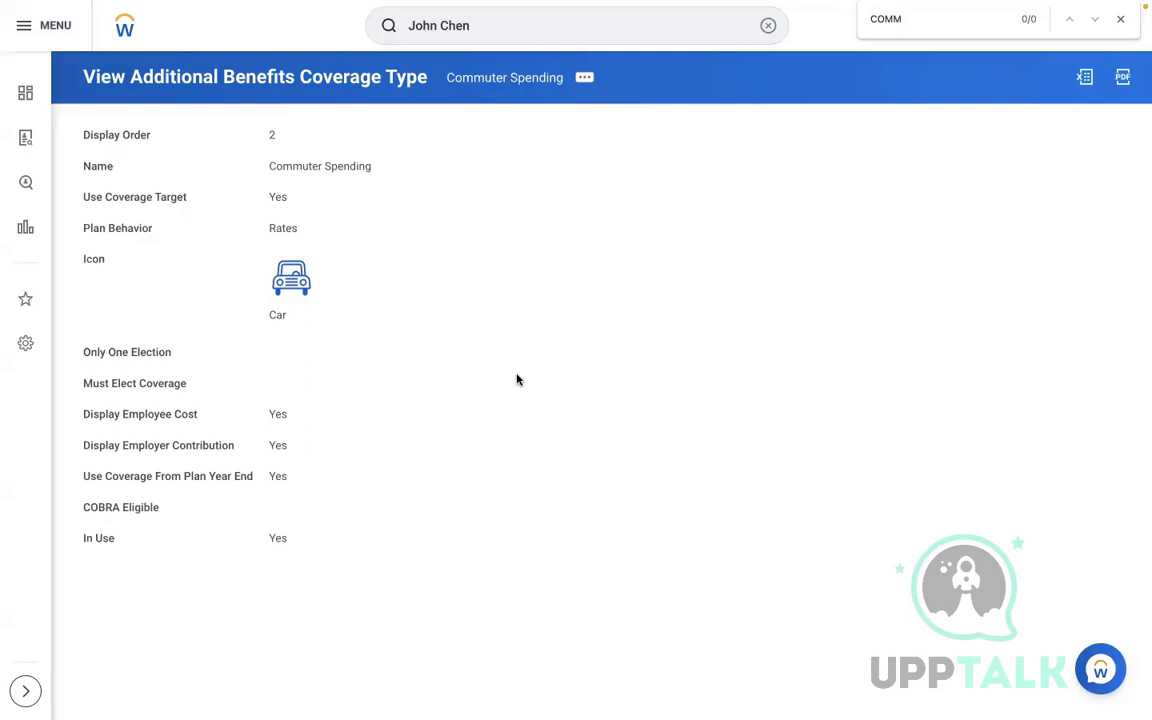
Reopen the worker profile, search CONFIGURE PROFILE, and cancel out of Configure Profile Group
{"action": "left_click", "coordinate": [767, 26]}
{"action": "left_click", "coordinate": [479, 96]}
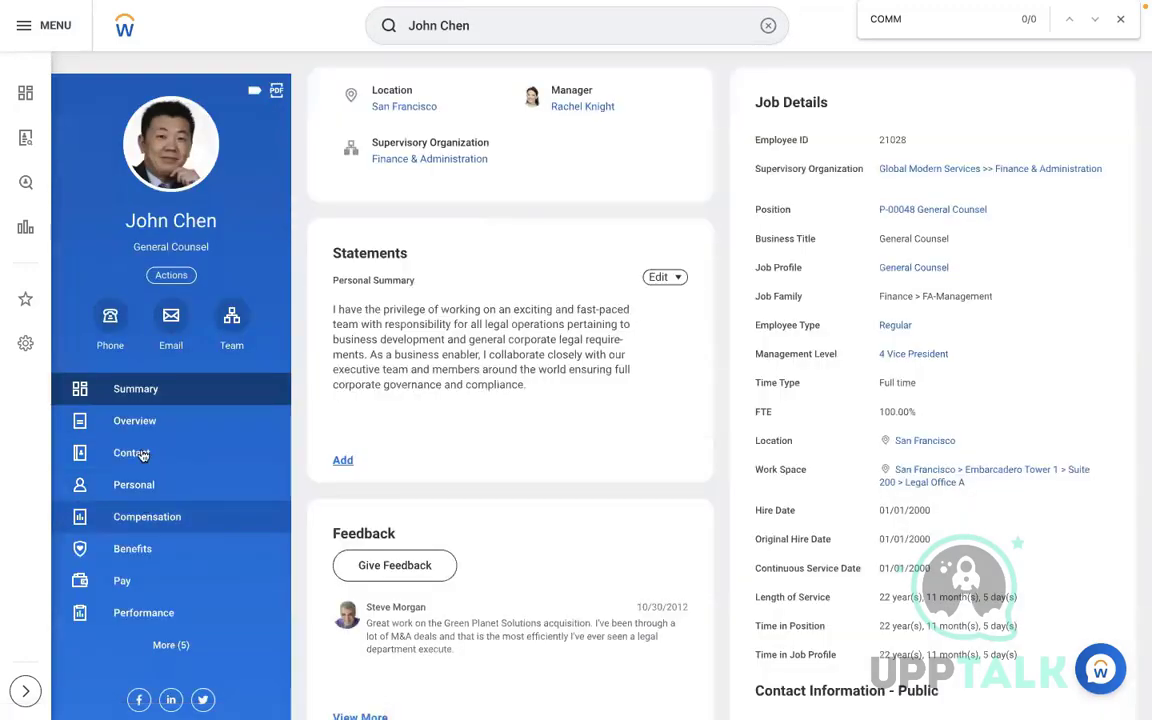
{"action": "left_click", "coordinate": [767, 26]}
{"action": "type", "text": "CONFI"}
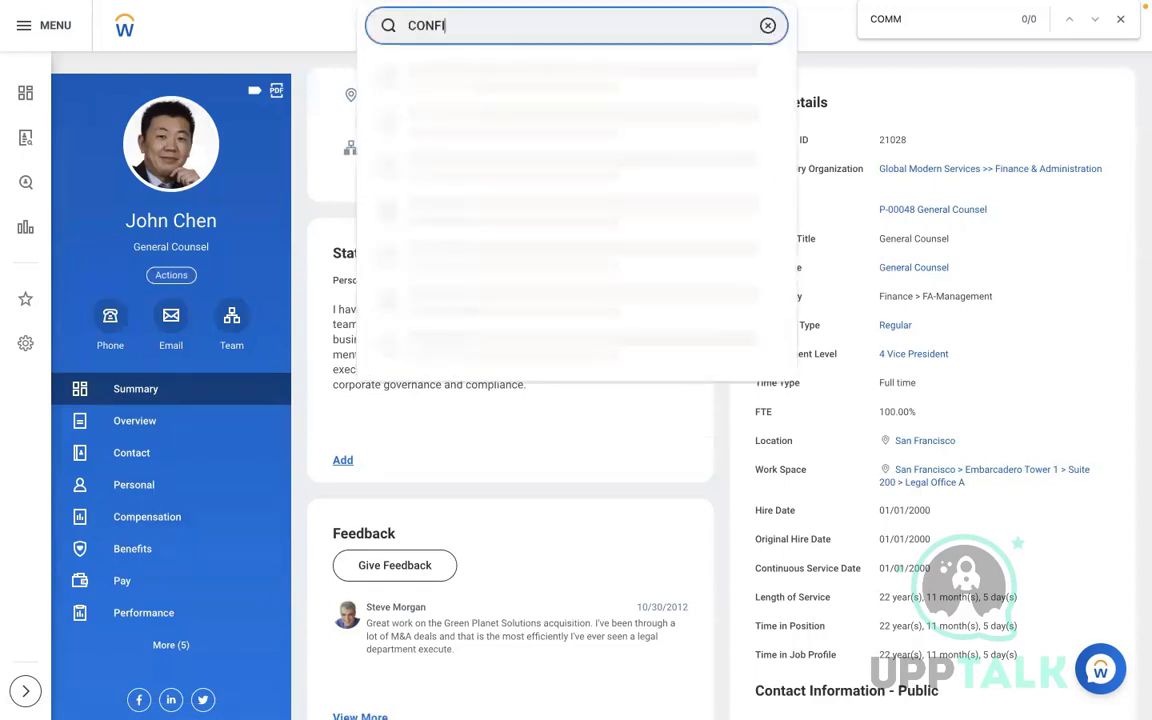
{"action": "type", "text": "GURE PROFILE"}
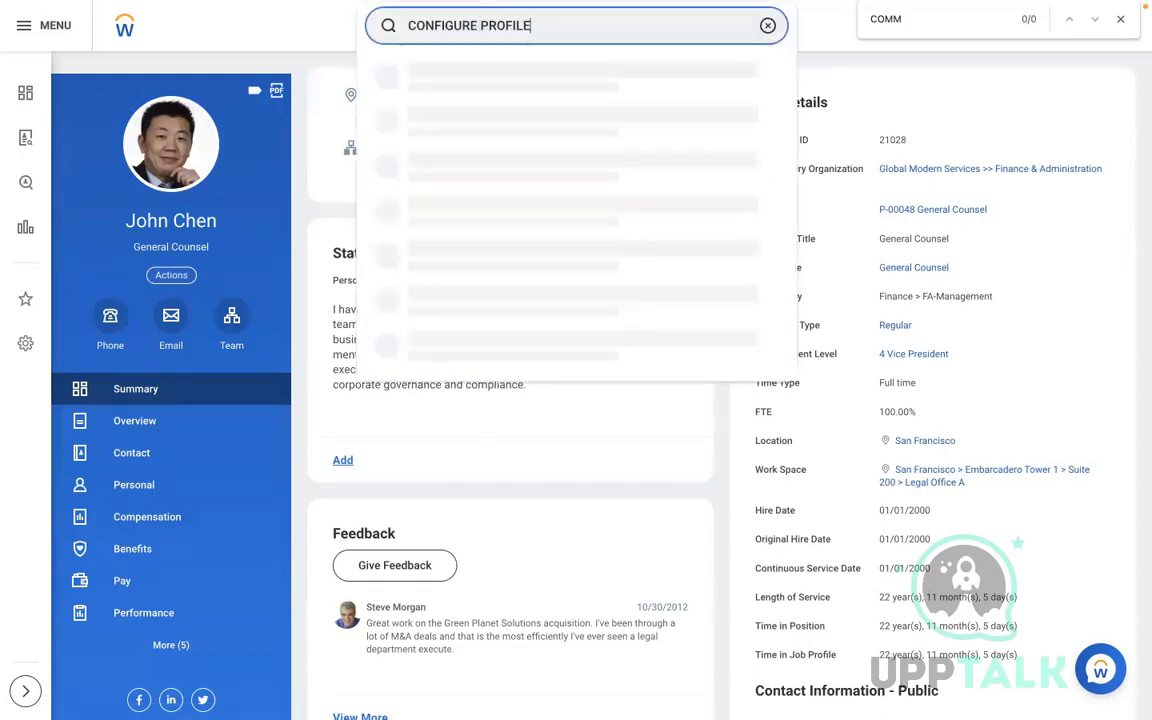
{"action": "left_click", "coordinate": [514, 121]}
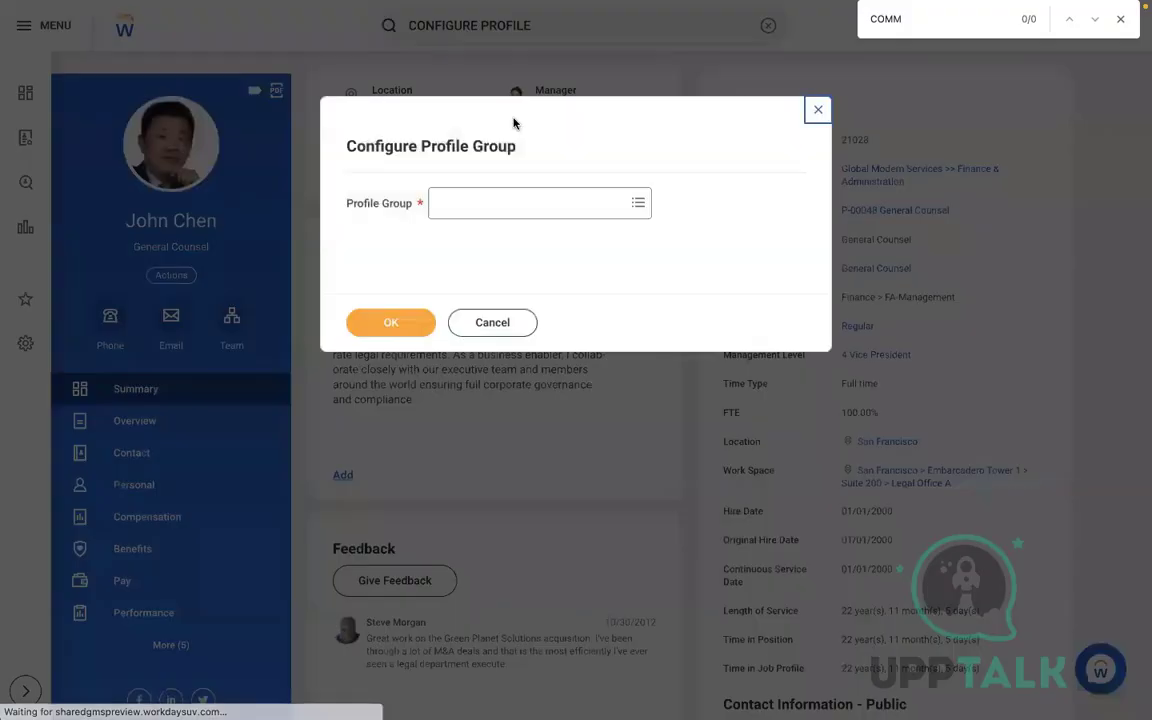
{"action": "left_click", "coordinate": [816, 110]}
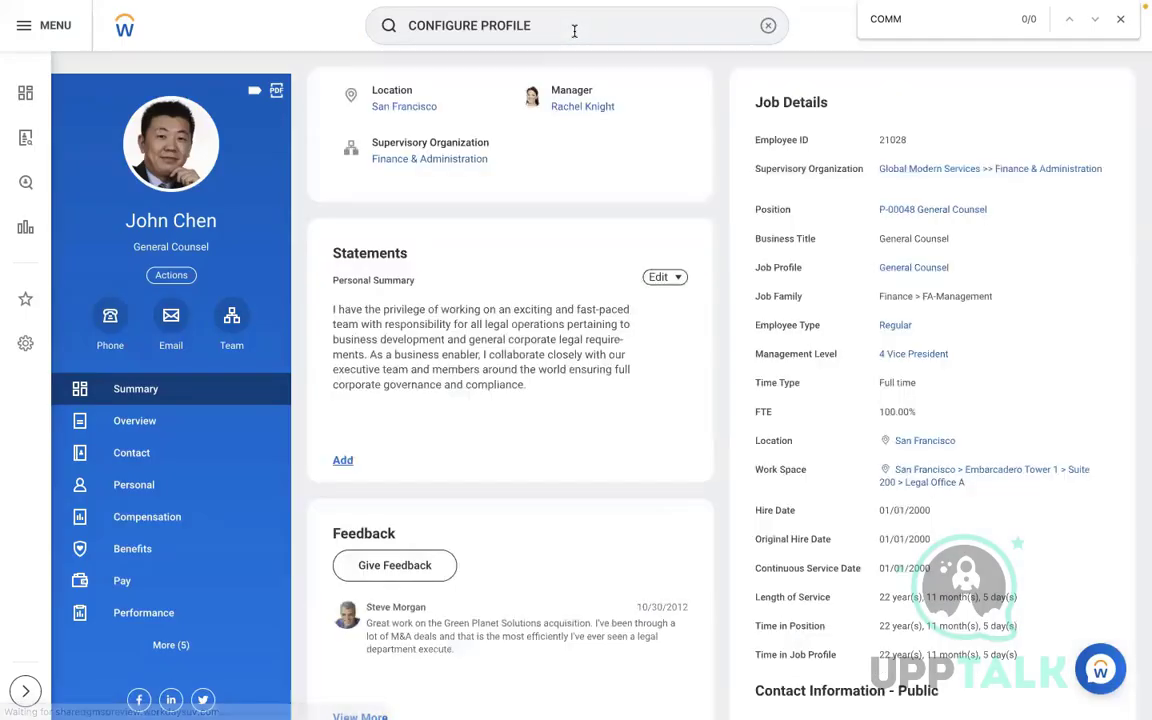
Run the CONFIGURE PROFILE search to list its five profile tasks
{"action": "left_click", "coordinate": [566, 31]}
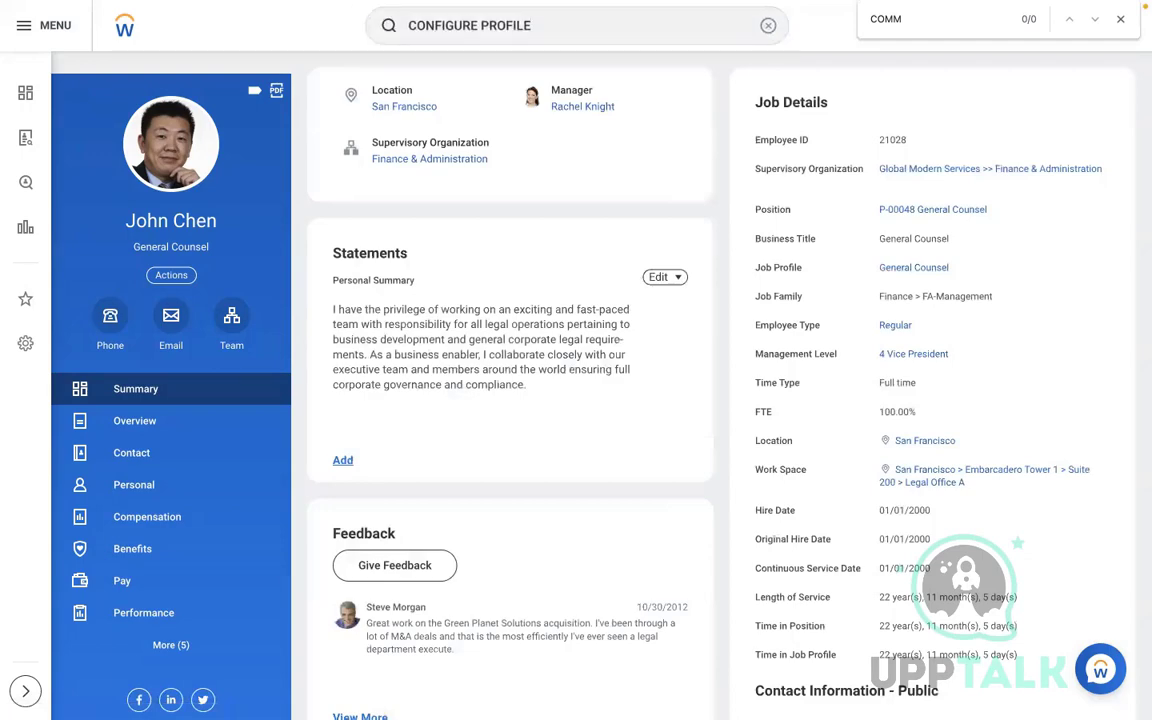
{"action": "key", "text": "Return"}
{"action": "left_click", "coordinate": [447, 145]}
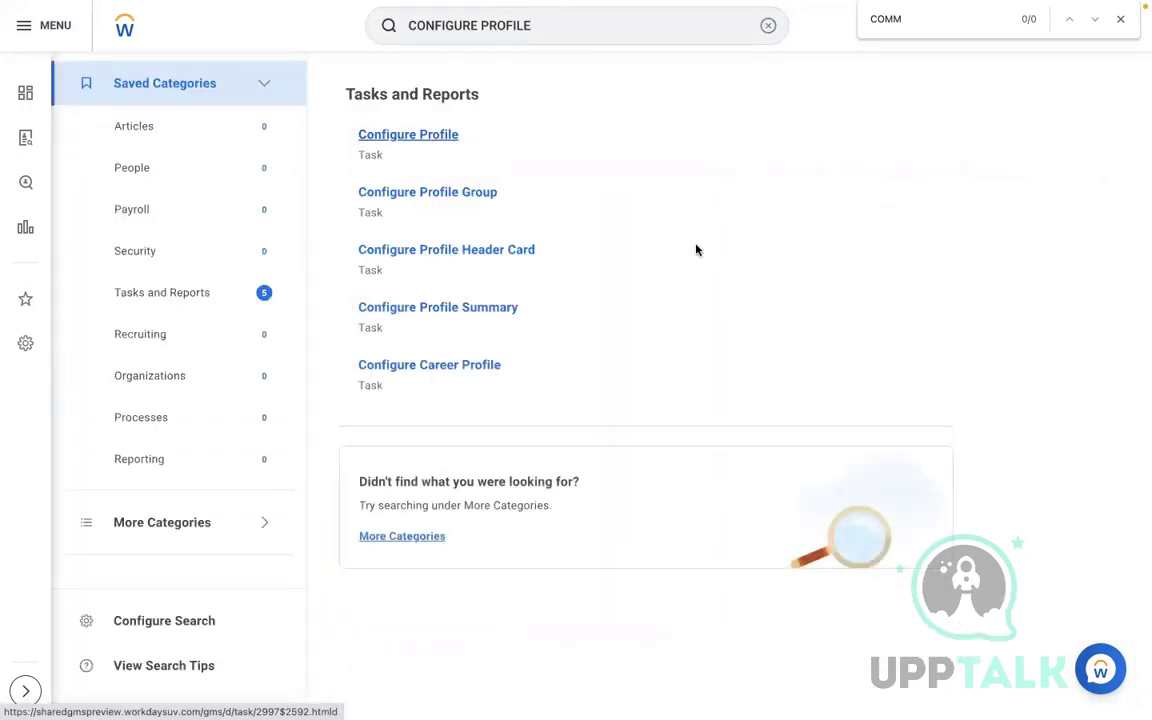
Choose Worker Profile to configure in Configure Profile
{"action": "left_click", "coordinate": [533, 200]}
{"action": "type", "text": "WOR"}
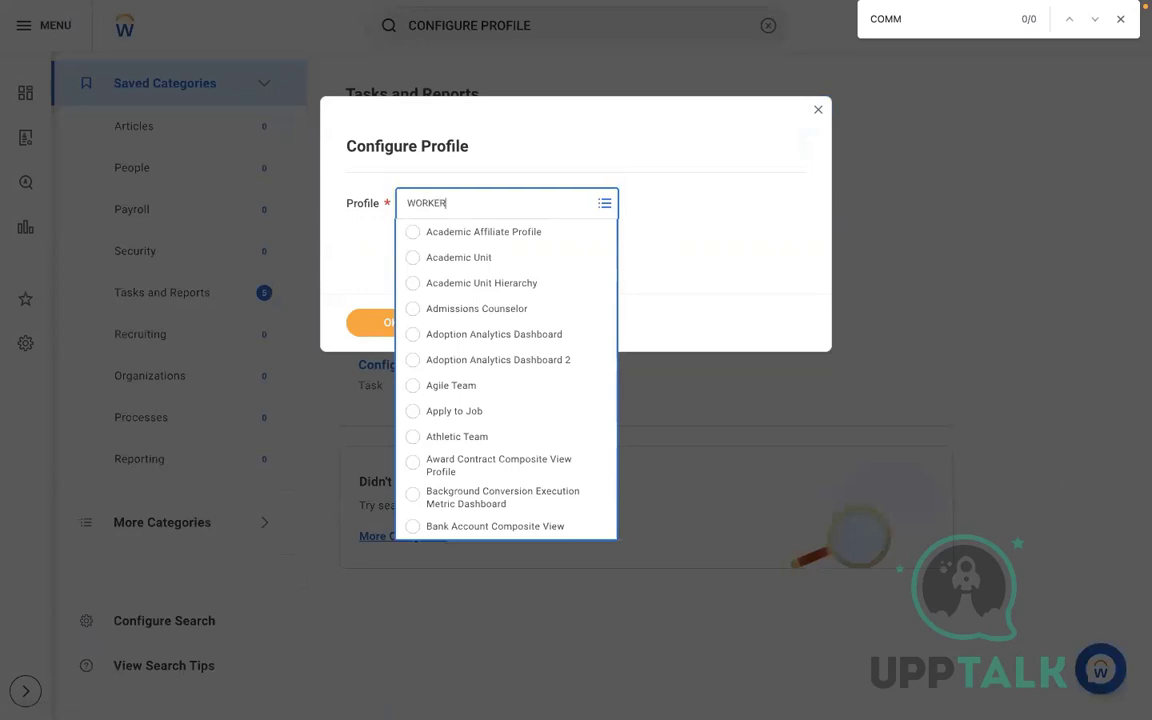
{"action": "type", "text": "KER"}
{"action": "key", "text": "Return"}
{"action": "left_click", "coordinate": [517, 263]}
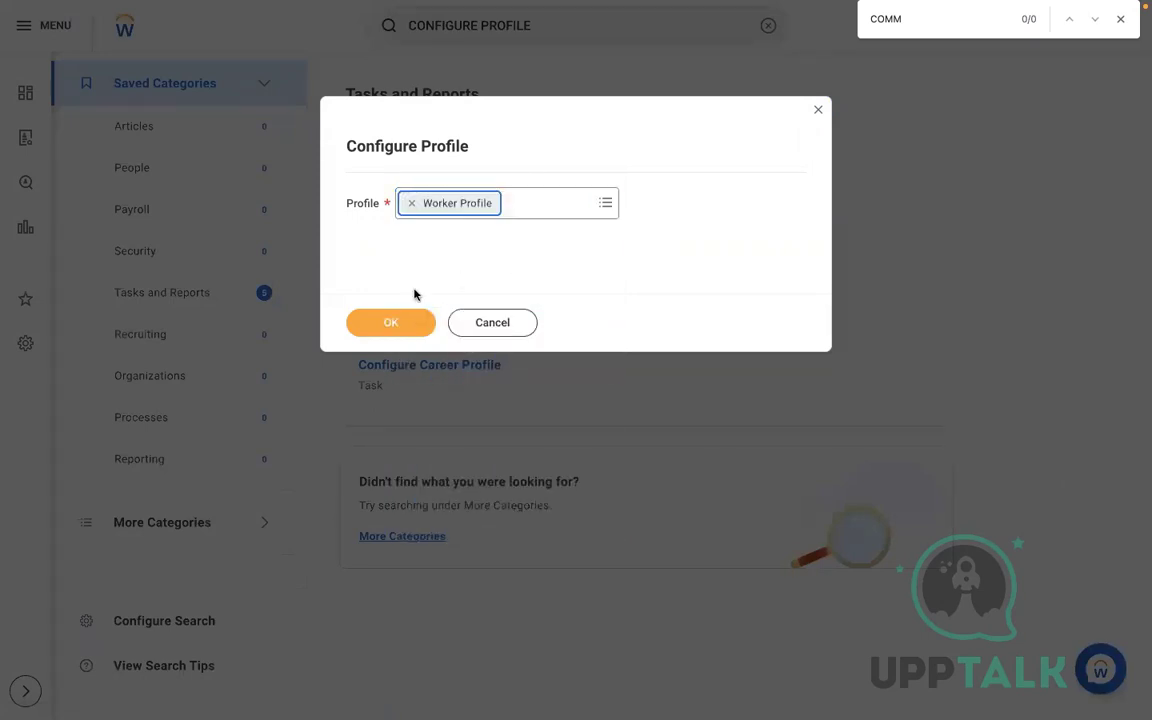
{"action": "left_click", "coordinate": [352, 331]}
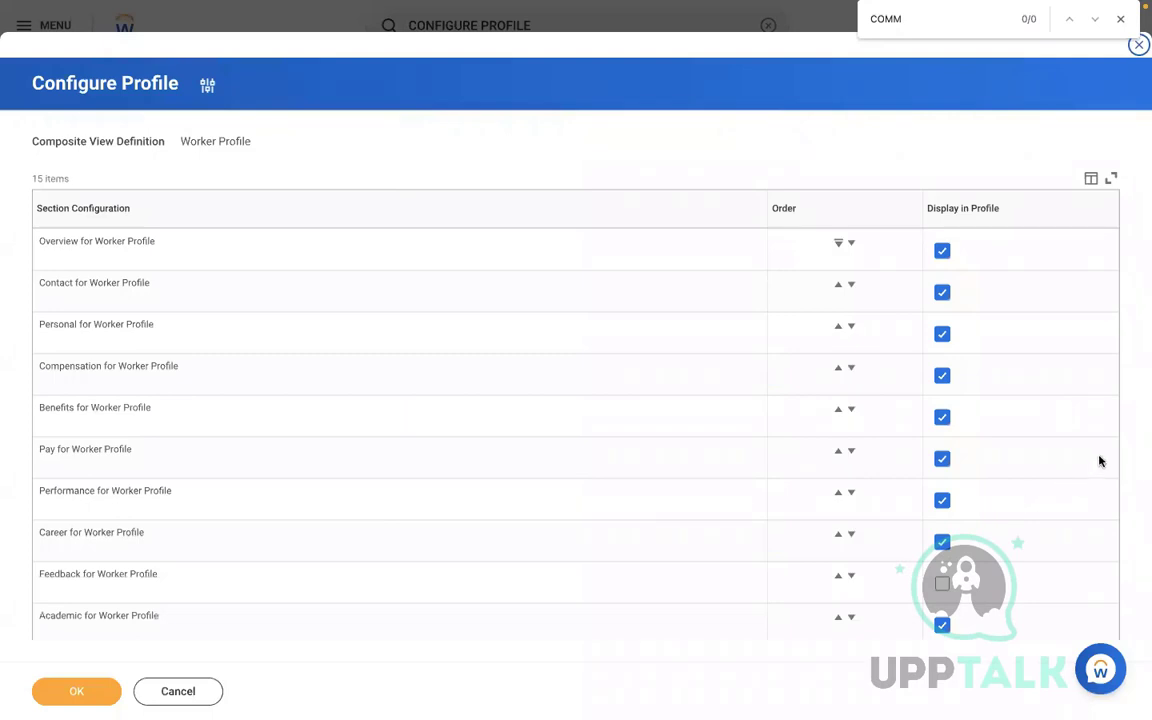
Move the Job and Committees sections to the top of the order and save
{"action": "key", "text": "ctrl+f"}
{"action": "type", "text": "JOB"}
{"action": "left_click", "coordinate": [1094, 19]}
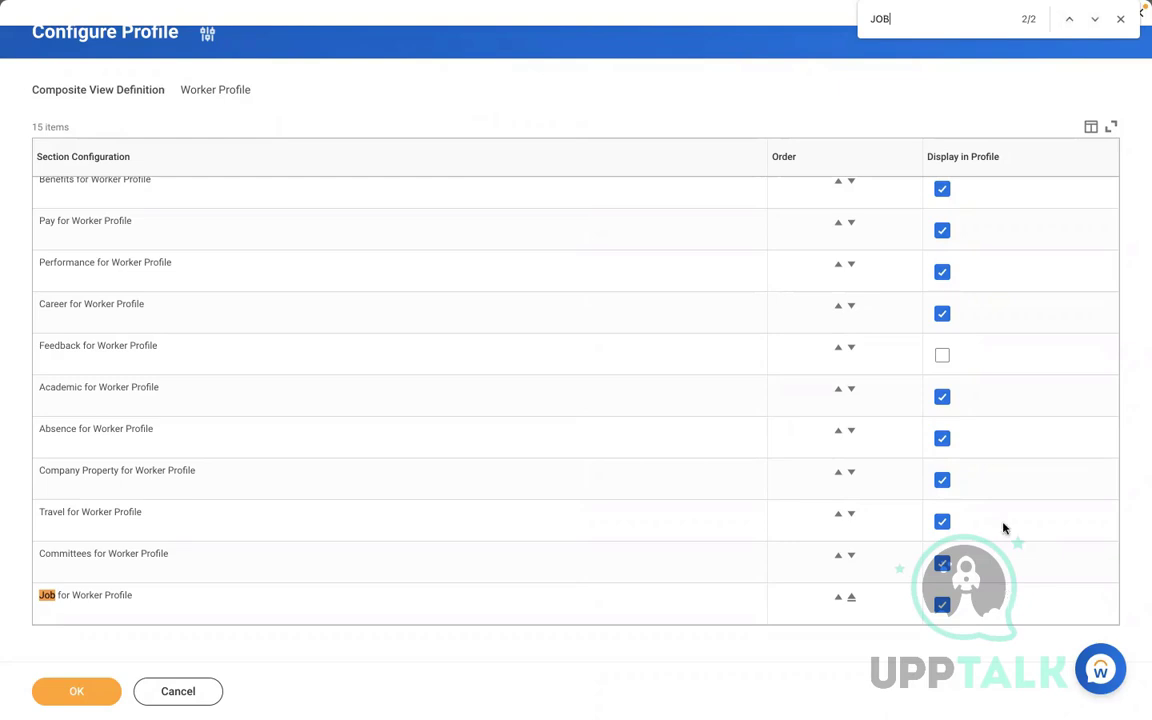
{"action": "scroll", "coordinate": [1004, 528], "scroll_direction": "up", "scroll_amount": 5}
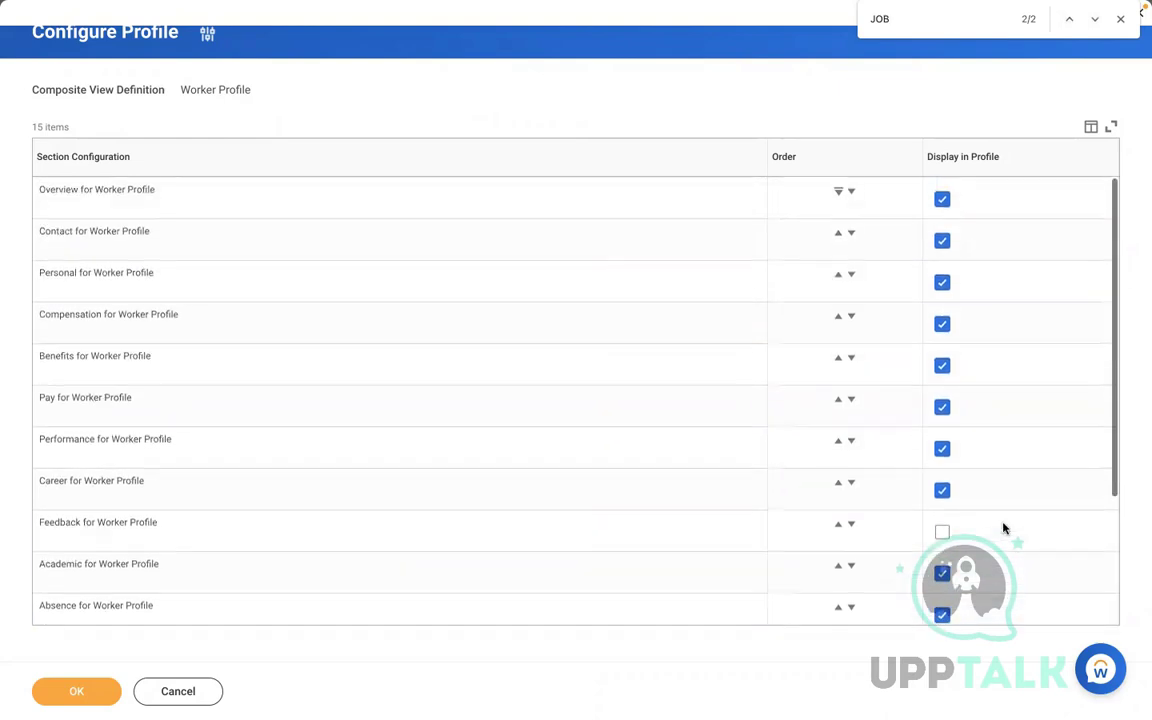
{"action": "scroll", "coordinate": [1004, 528], "scroll_direction": "down", "scroll_amount": 1}
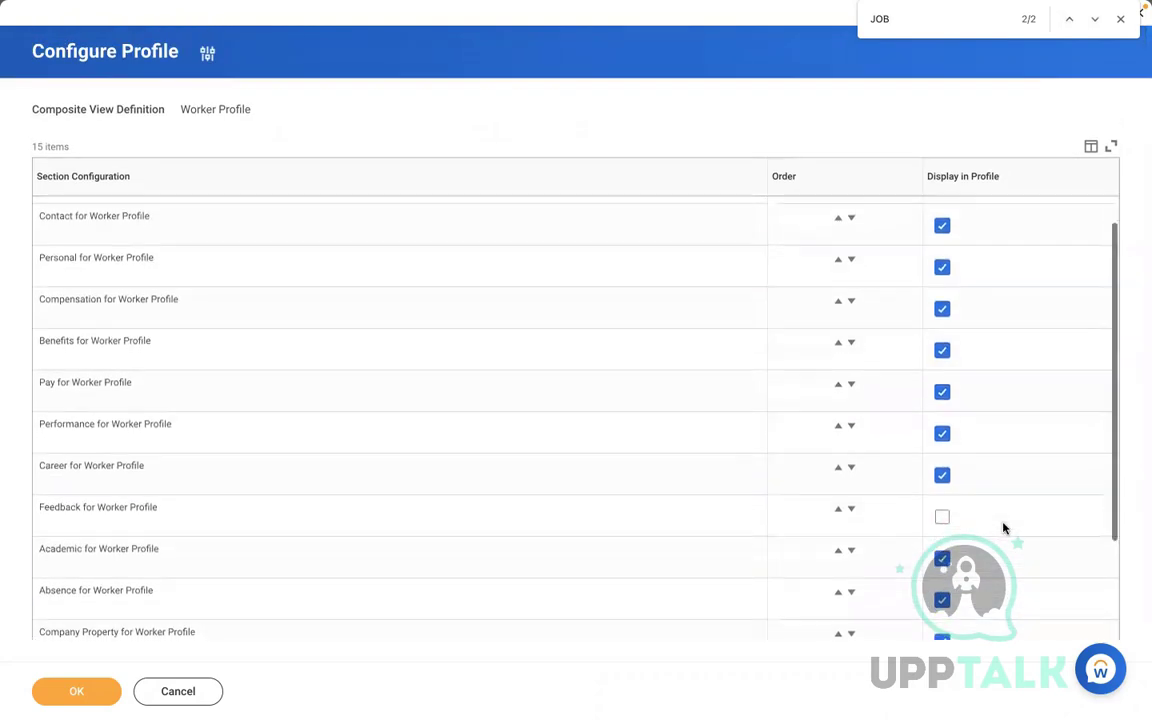
{"action": "scroll", "coordinate": [1004, 528], "scroll_direction": "down", "scroll_amount": 4}
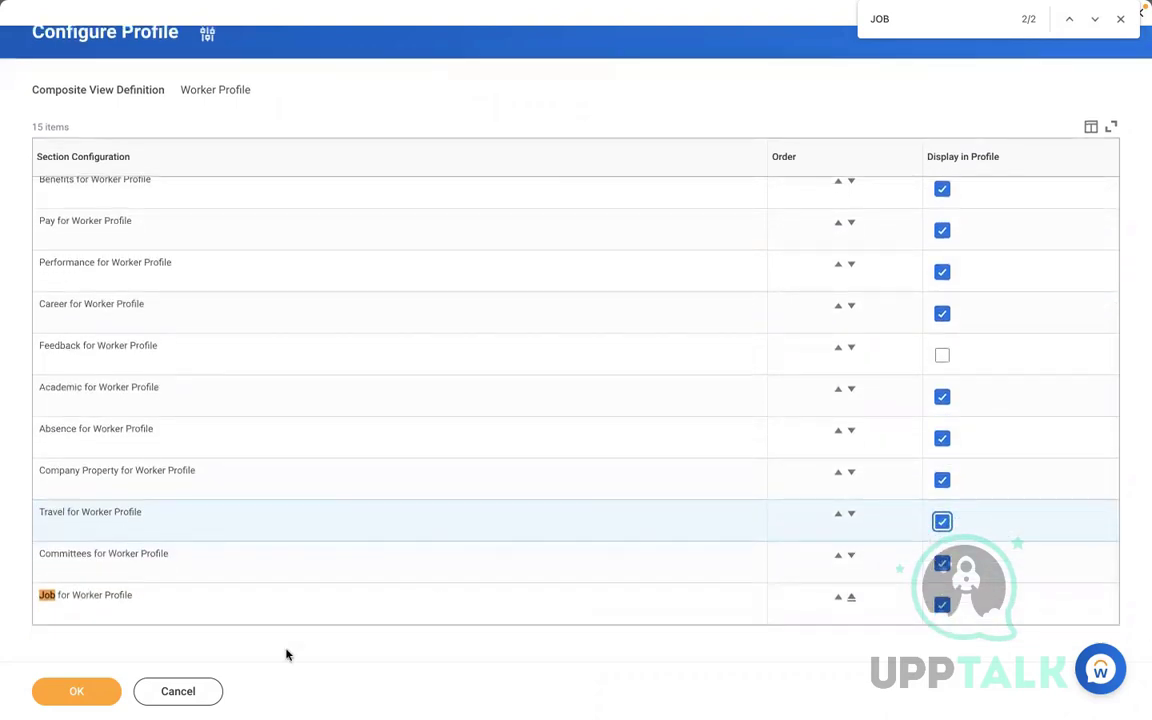
{"action": "left_click", "coordinate": [851, 598]}
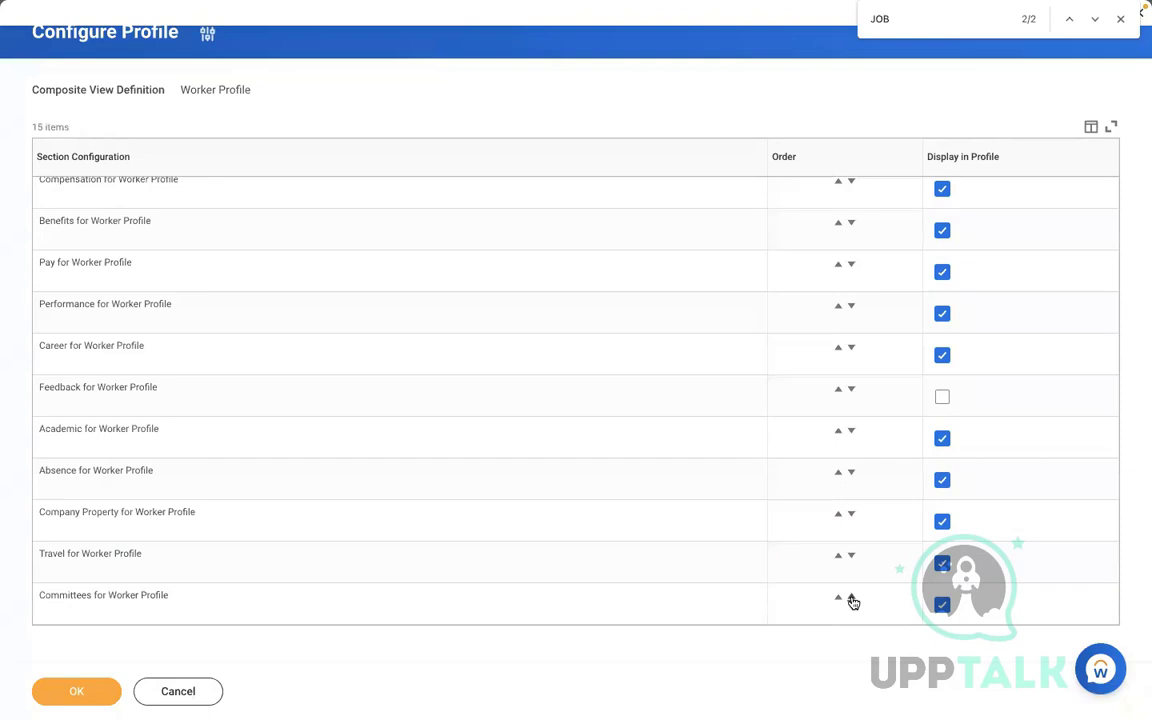
{"action": "left_click", "coordinate": [851, 598]}
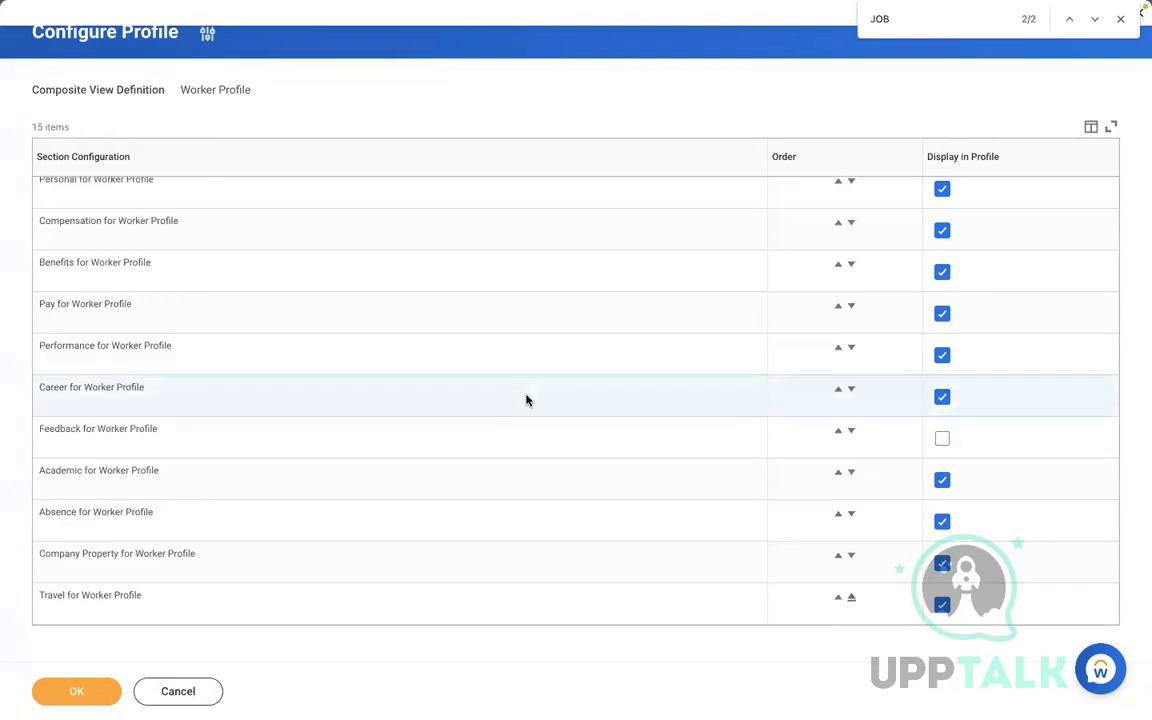
{"action": "scroll", "coordinate": [527, 398], "scroll_direction": "up", "scroll_amount": 1}
{"action": "scroll", "coordinate": [527, 398], "scroll_direction": "up", "scroll_amount": 5}
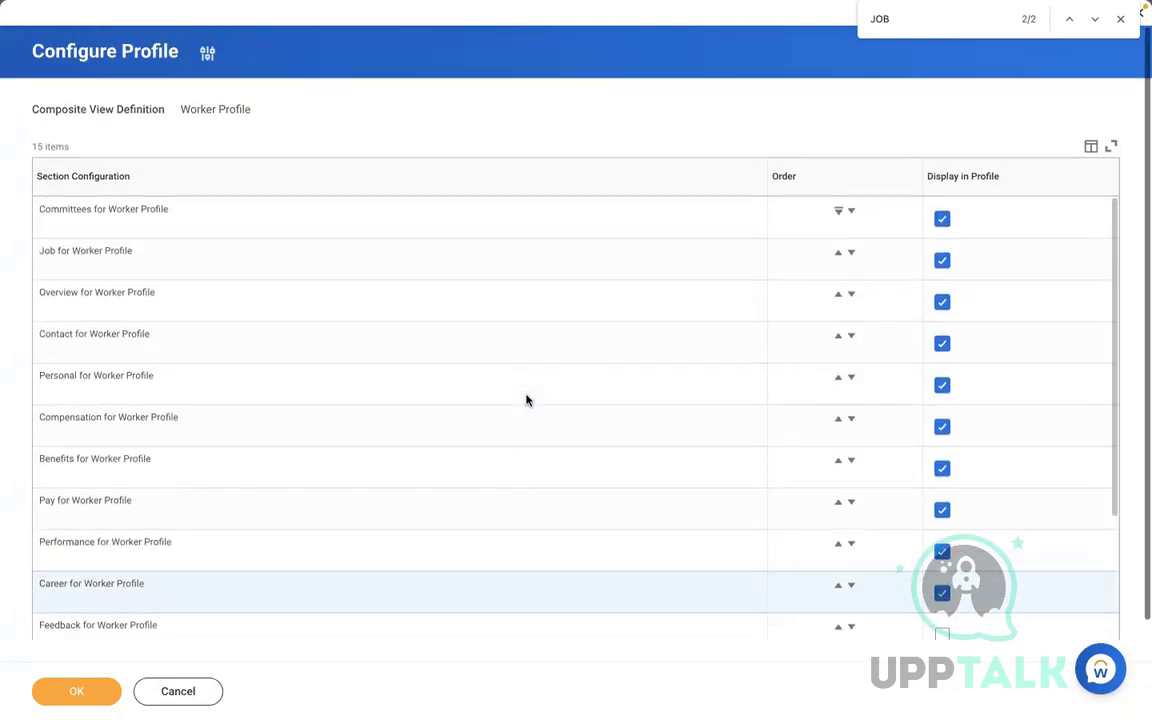
{"action": "left_click", "coordinate": [77, 694]}
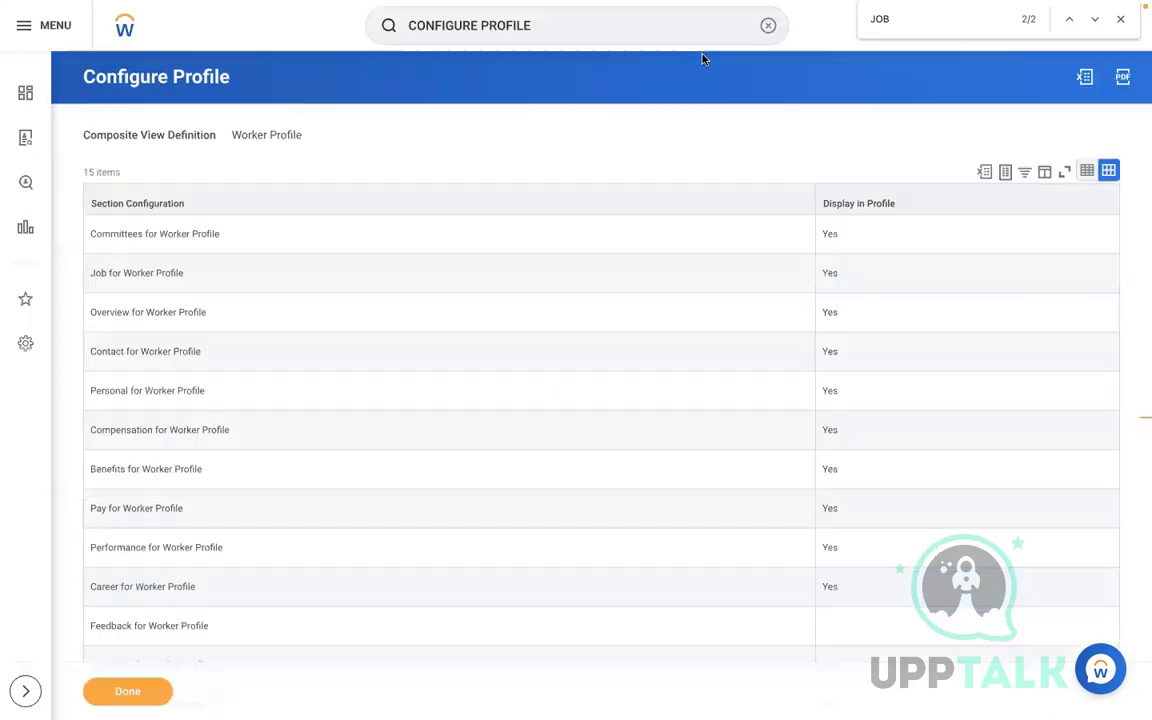
Open the worker's history from his Job details, viewing the rescinded commuter plan change
{"action": "left_click", "coordinate": [767, 26]}
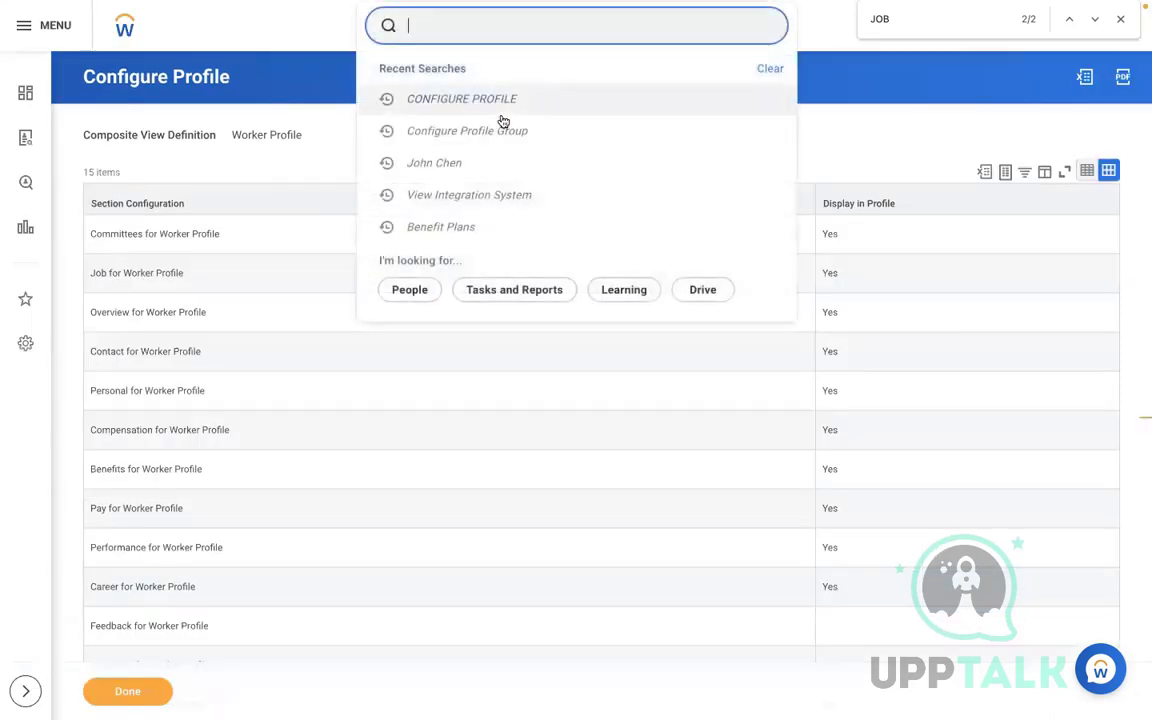
{"action": "left_click", "coordinate": [430, 162]}
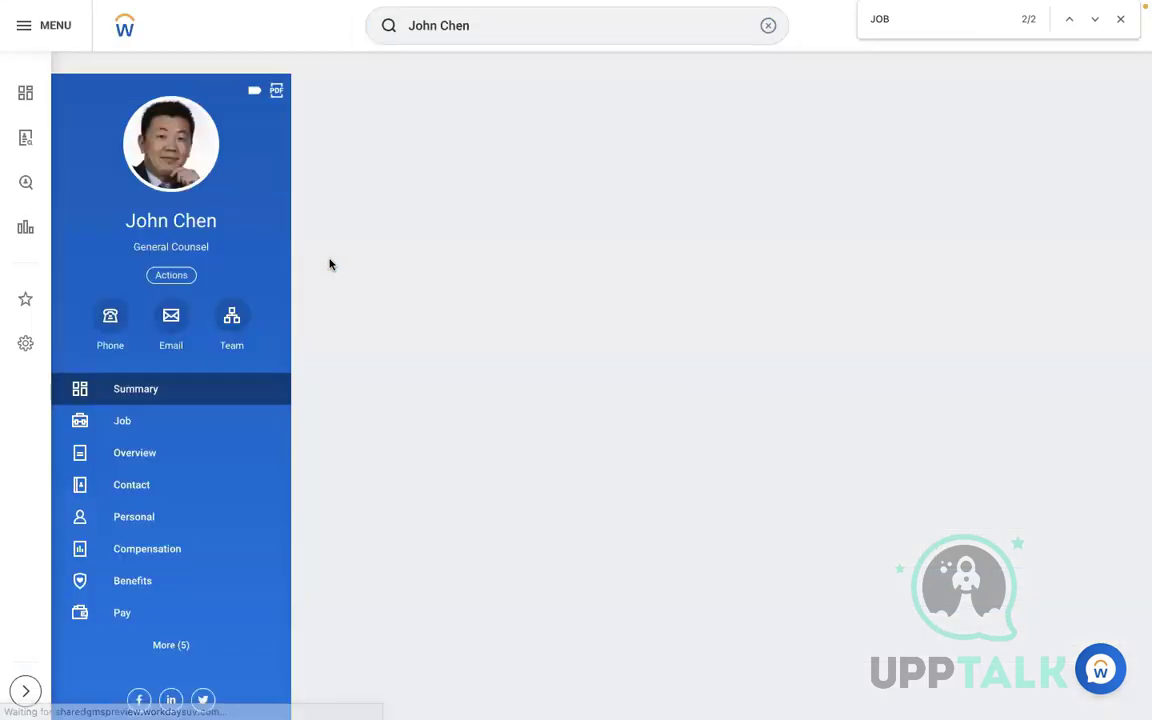
{"action": "left_click", "coordinate": [146, 432]}
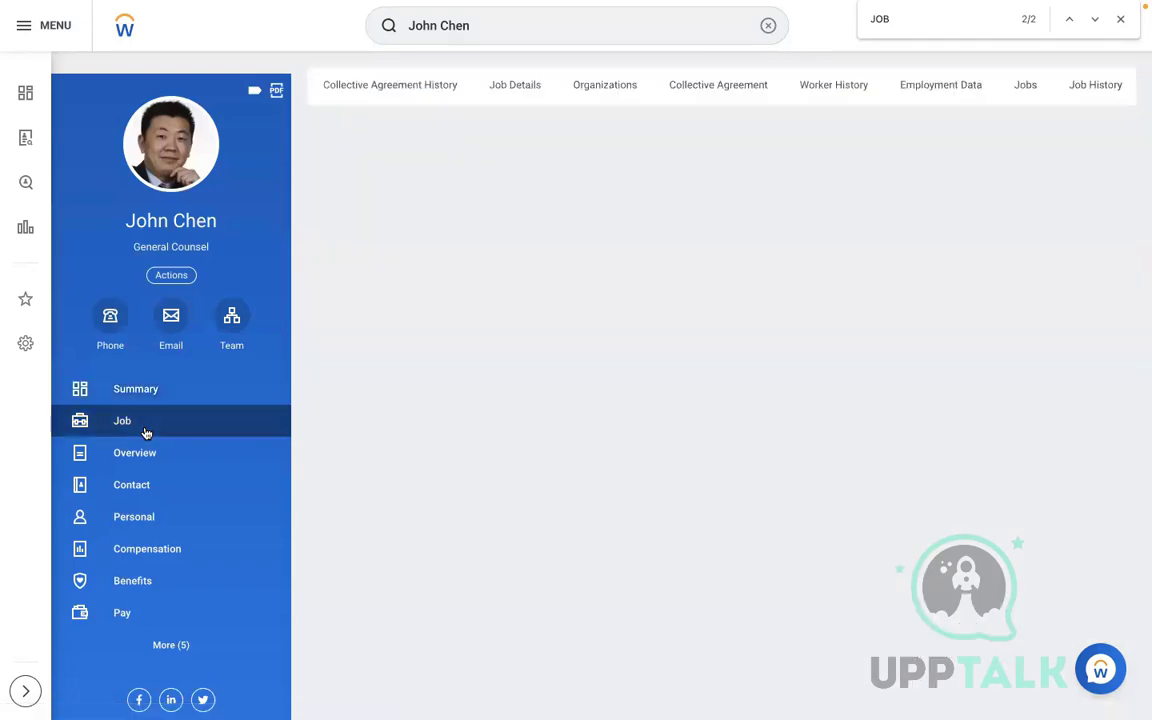
{"action": "left_click", "coordinate": [828, 85]}
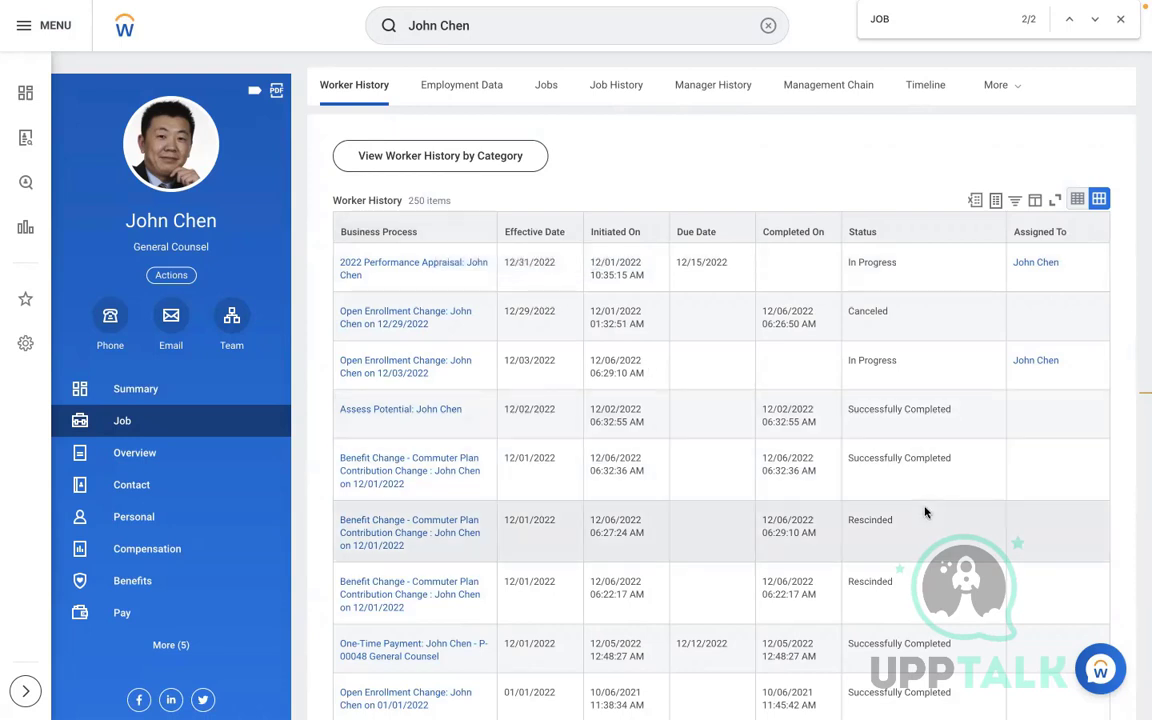
{"action": "left_click", "coordinate": [926, 512]}
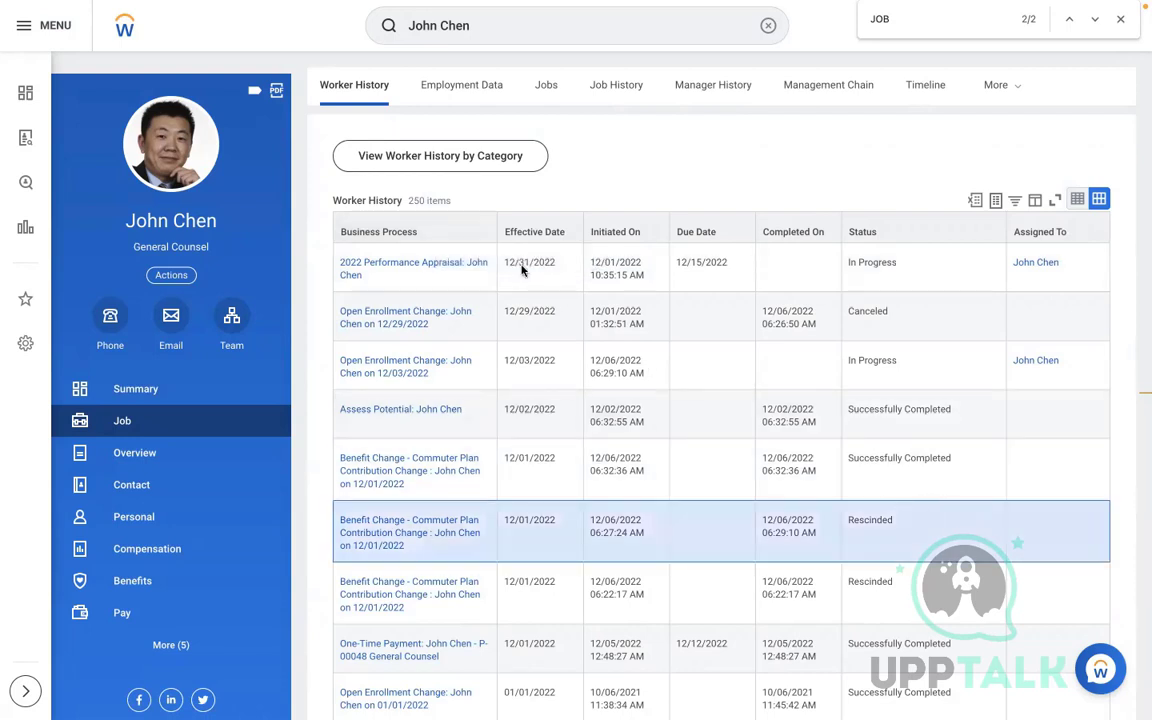
Review the Benefits category in worker history by category, then return to the Change_Benefits spreadsheet
{"action": "left_click", "coordinate": [410, 157]}
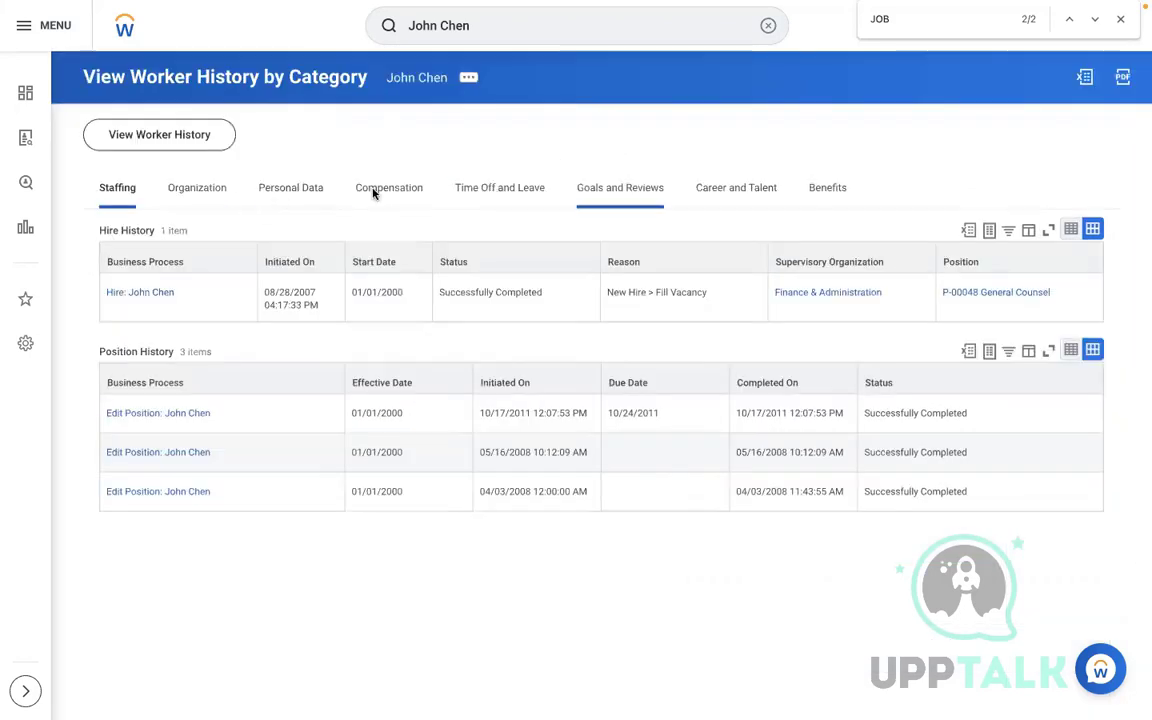
{"action": "left_click", "coordinate": [825, 188]}
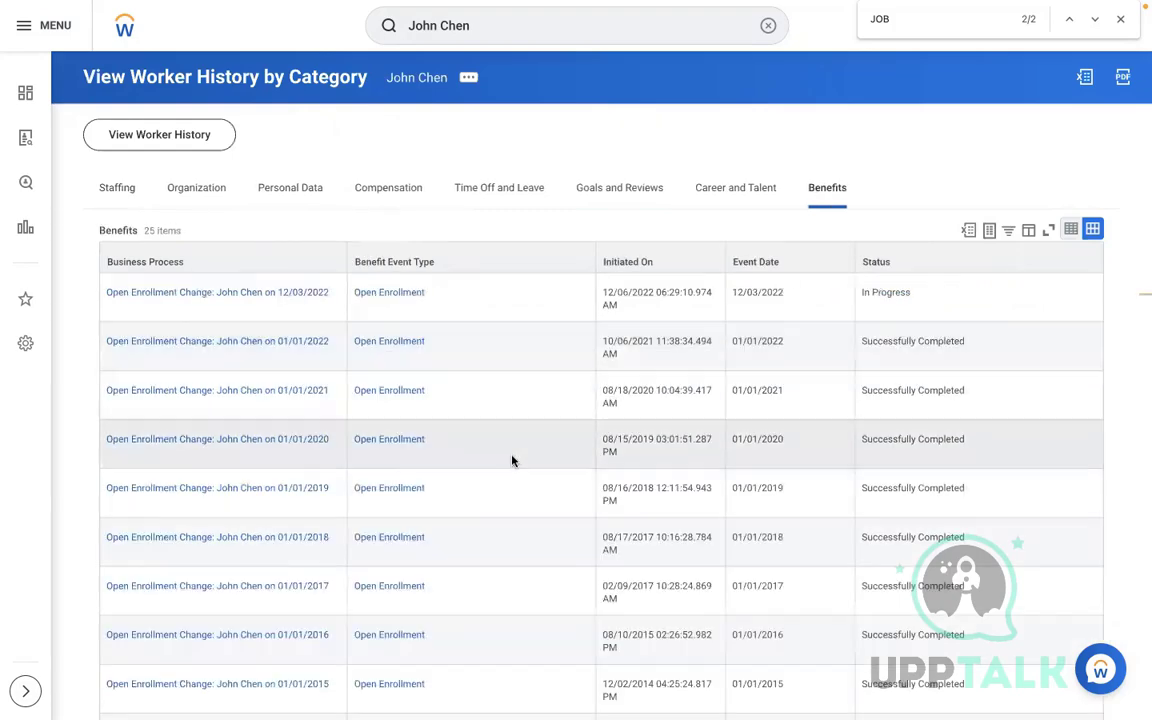
{"action": "scroll", "coordinate": [512, 460], "scroll_direction": "down", "scroll_amount": 5}
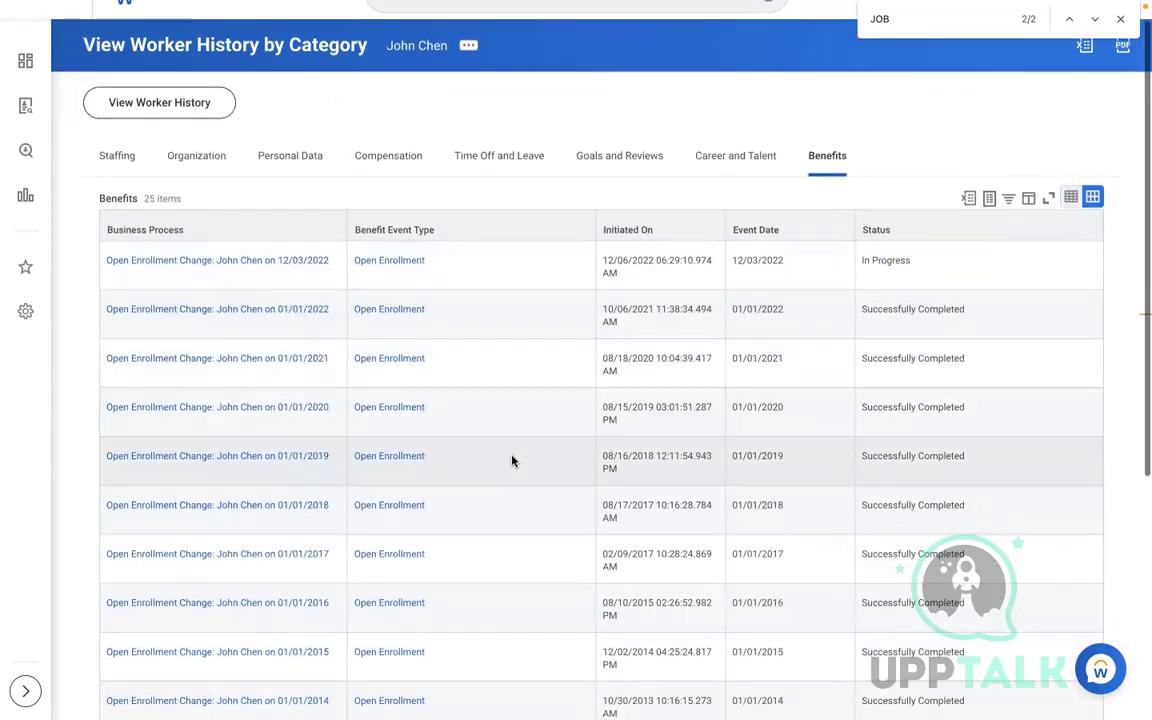
{"action": "scroll", "coordinate": [512, 460], "scroll_direction": "down", "scroll_amount": 1}
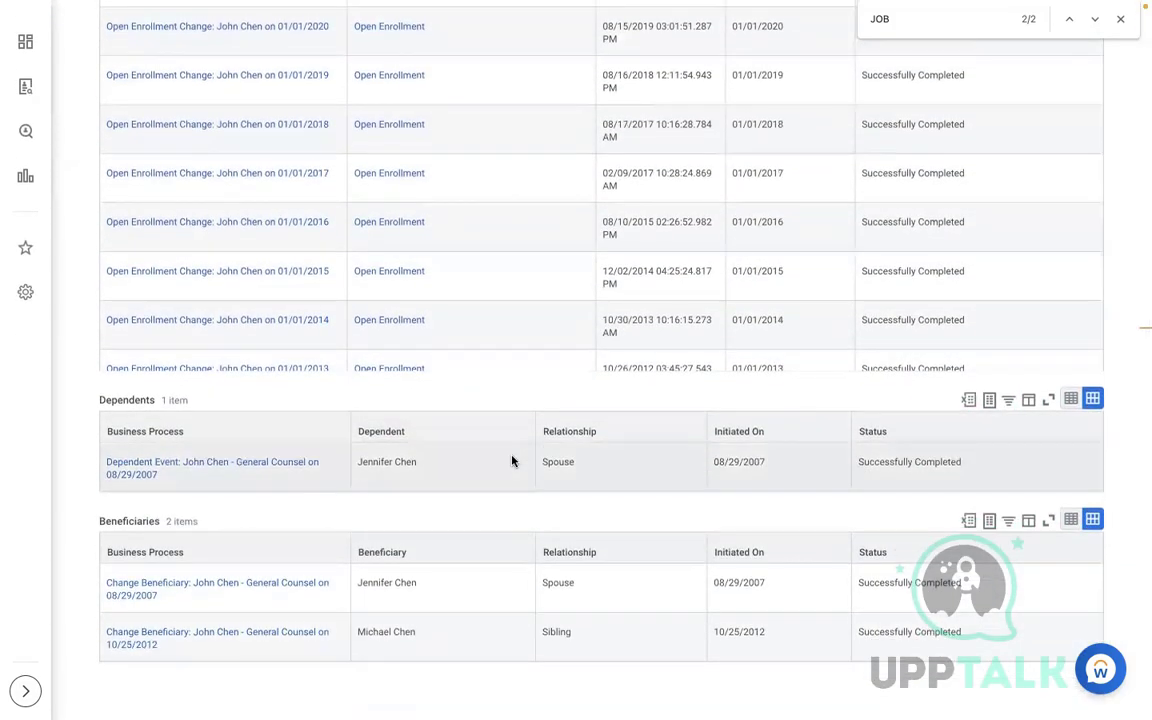
{"action": "scroll", "coordinate": [512, 460], "scroll_direction": "up", "scroll_amount": 5}
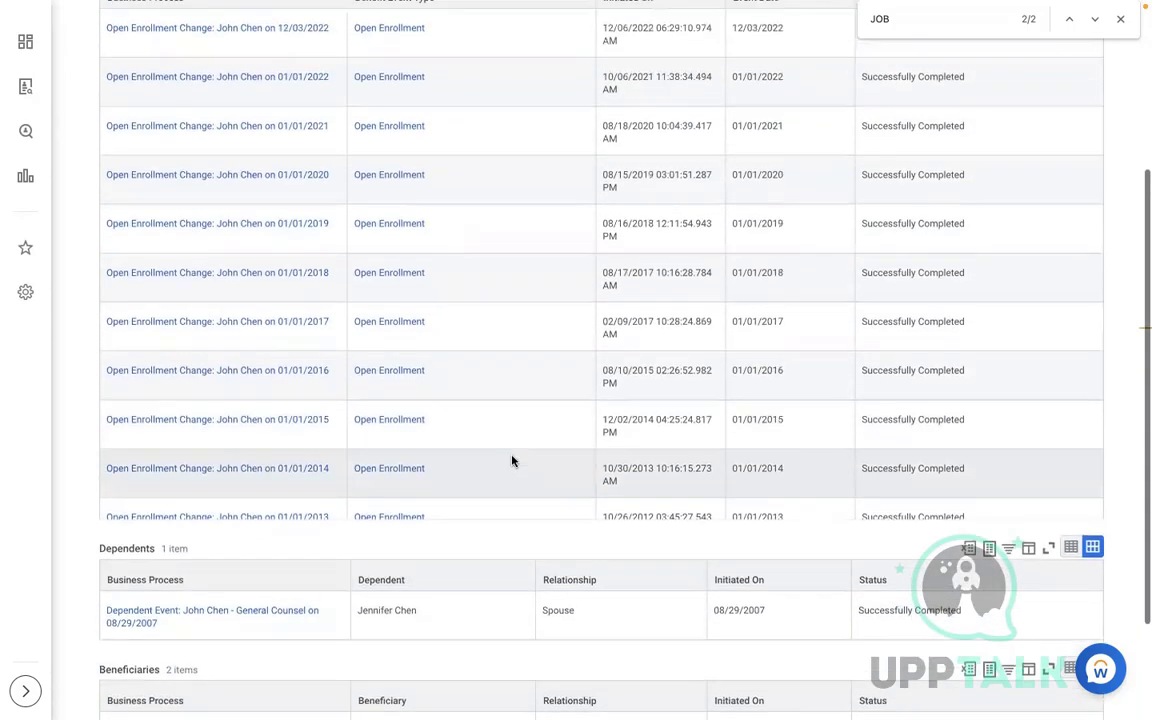
{"action": "scroll", "coordinate": [512, 460], "scroll_direction": "up", "scroll_amount": 1}
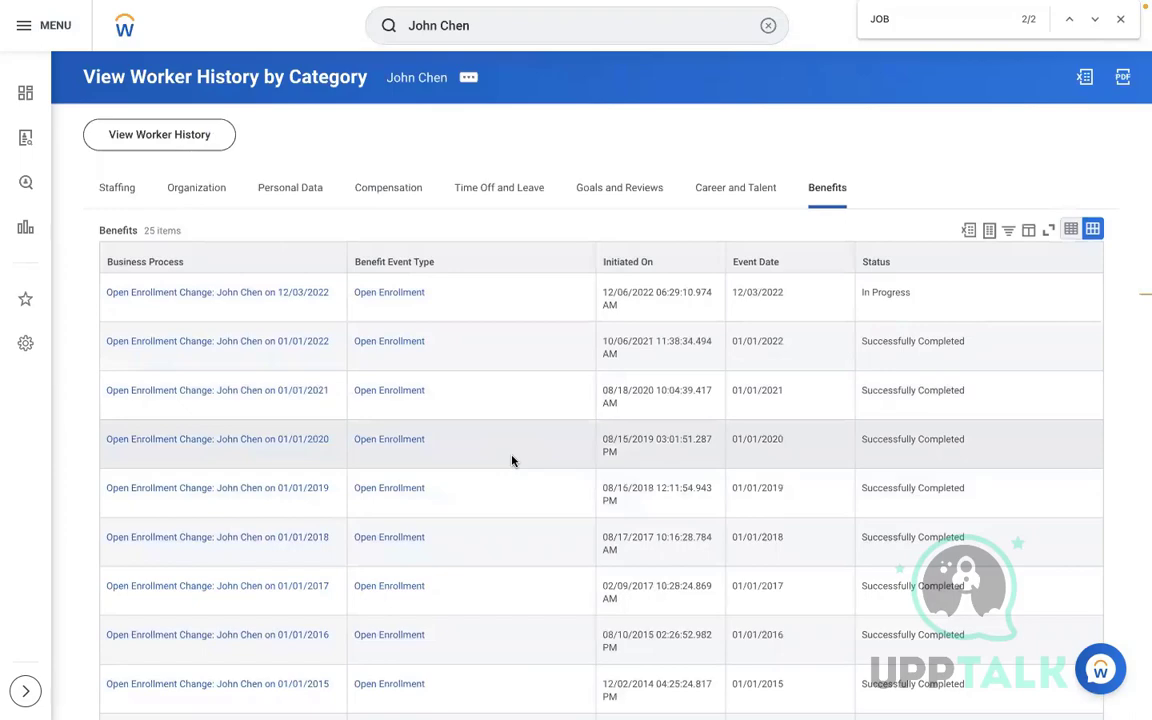
{"action": "key", "text": "ctrl+Left"}
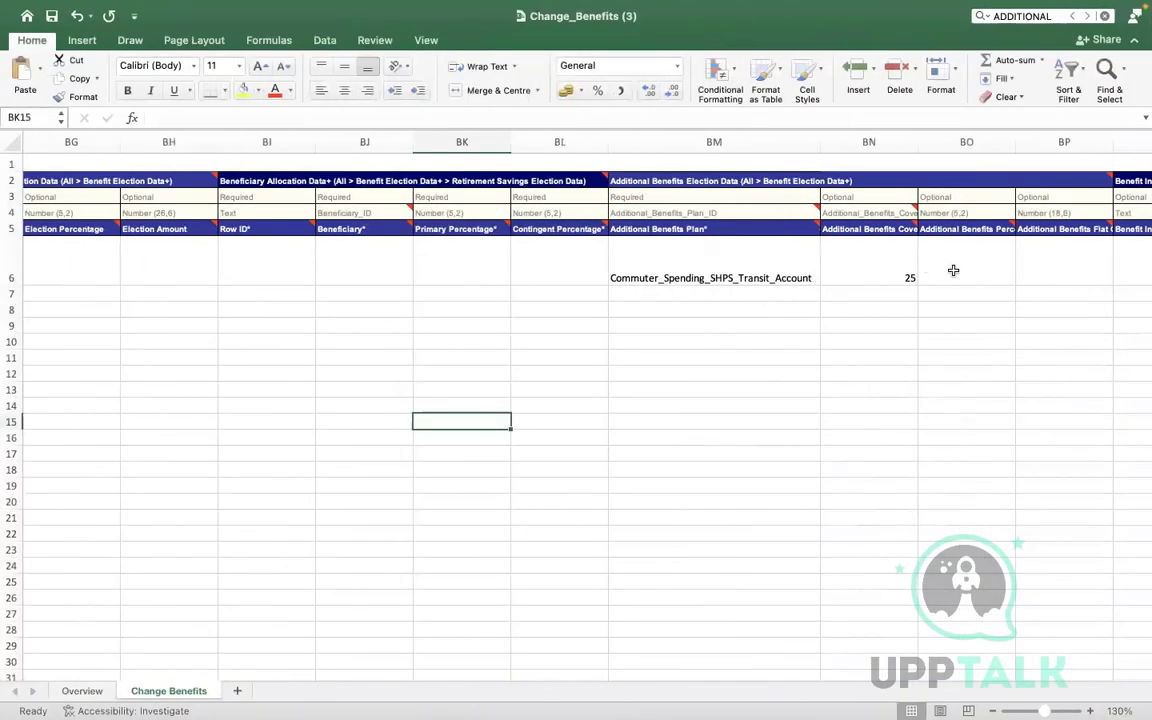
Review row 6 cells around BN6, including the coverage value 25
{"action": "left_click", "coordinate": [953, 270]}
{"action": "key", "text": "Tab"}
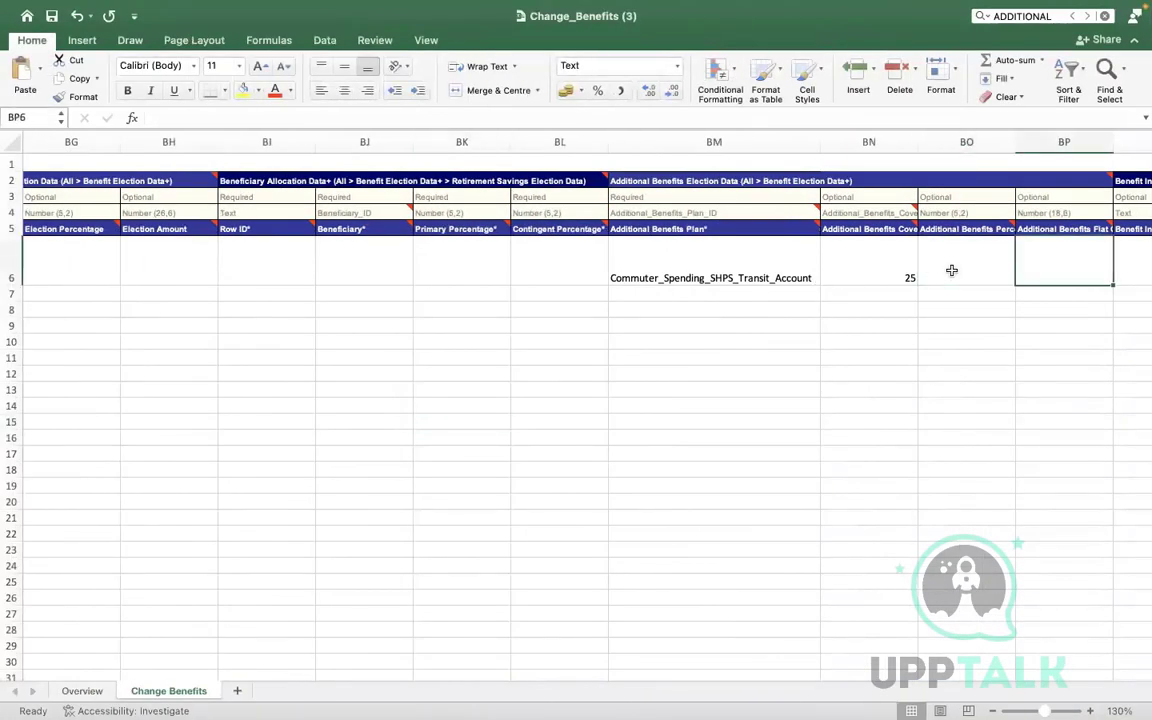
{"action": "left_click", "coordinate": [876, 272]}
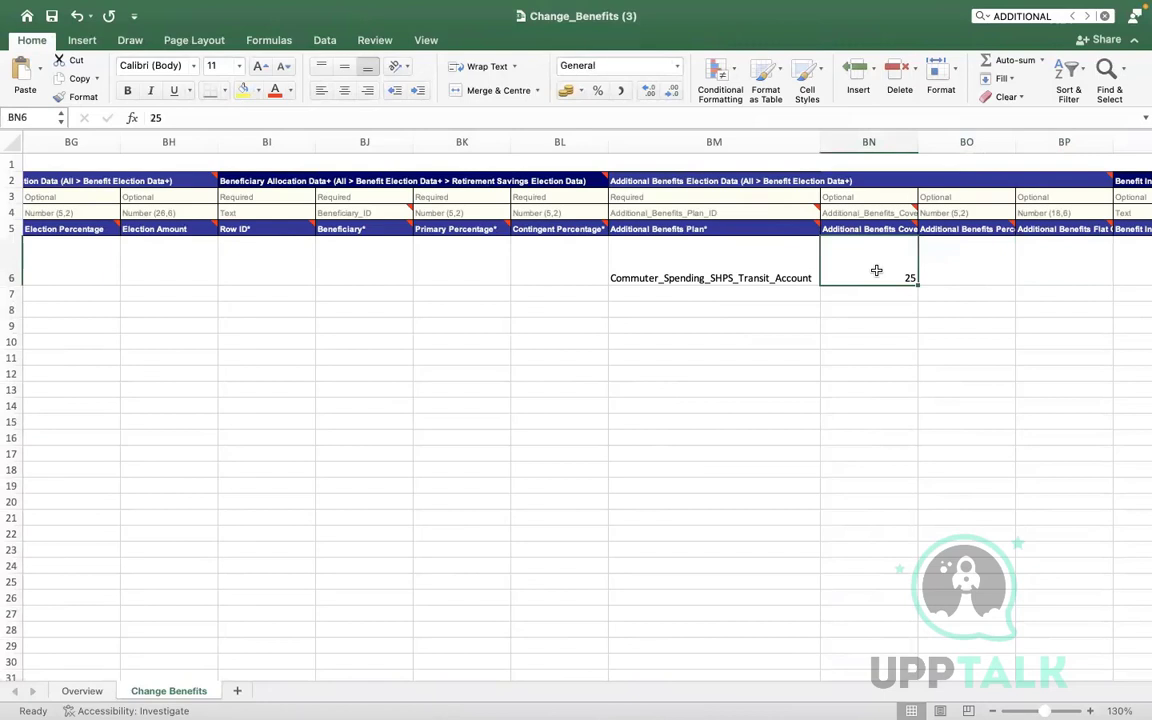
{"action": "left_click", "coordinate": [219, 115]}
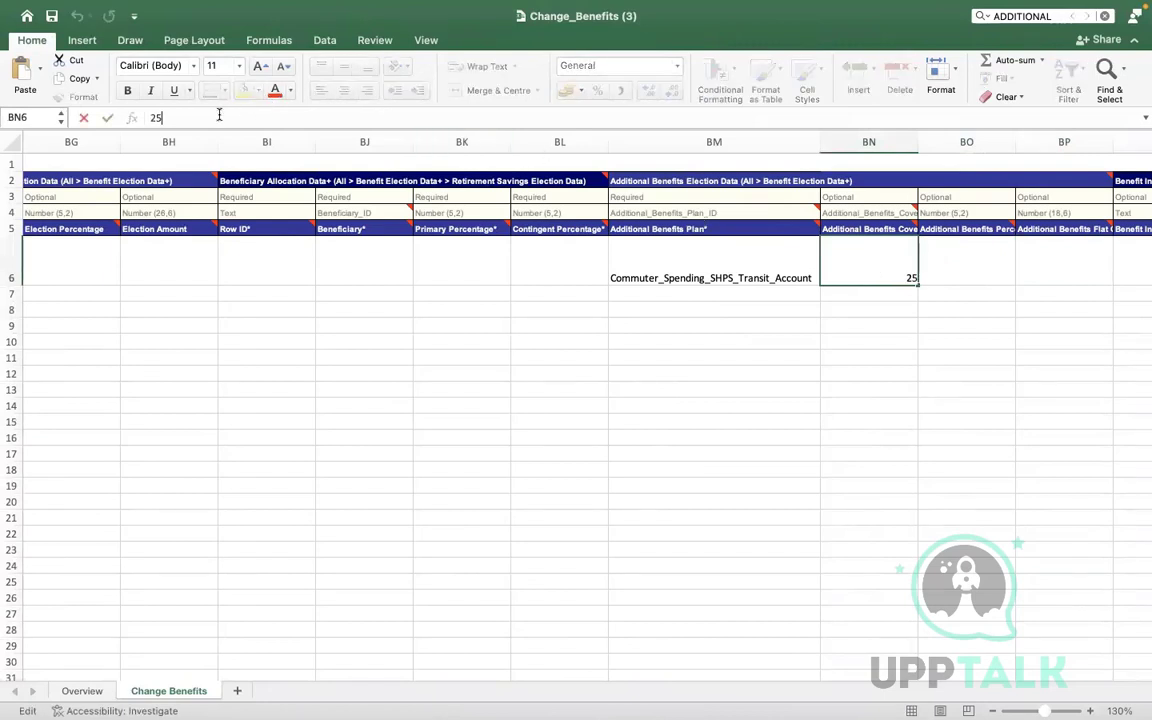
{"action": "left_click", "coordinate": [831, 228]}
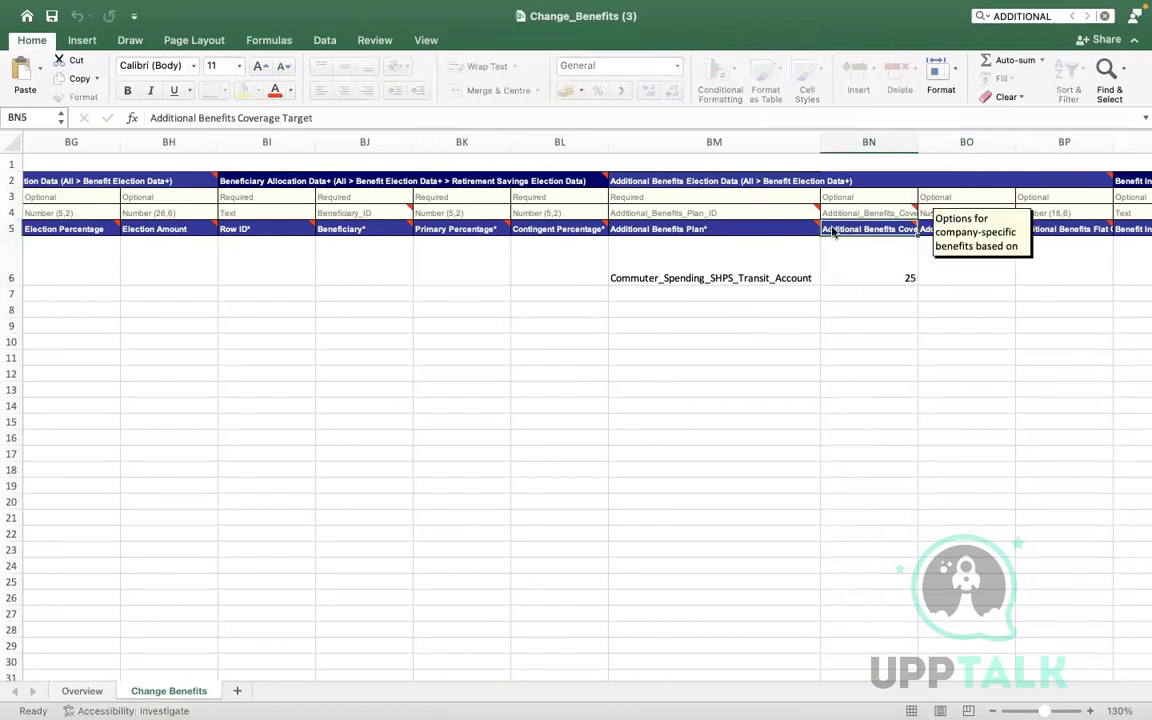
{"action": "left_click", "coordinate": [587, 269]}
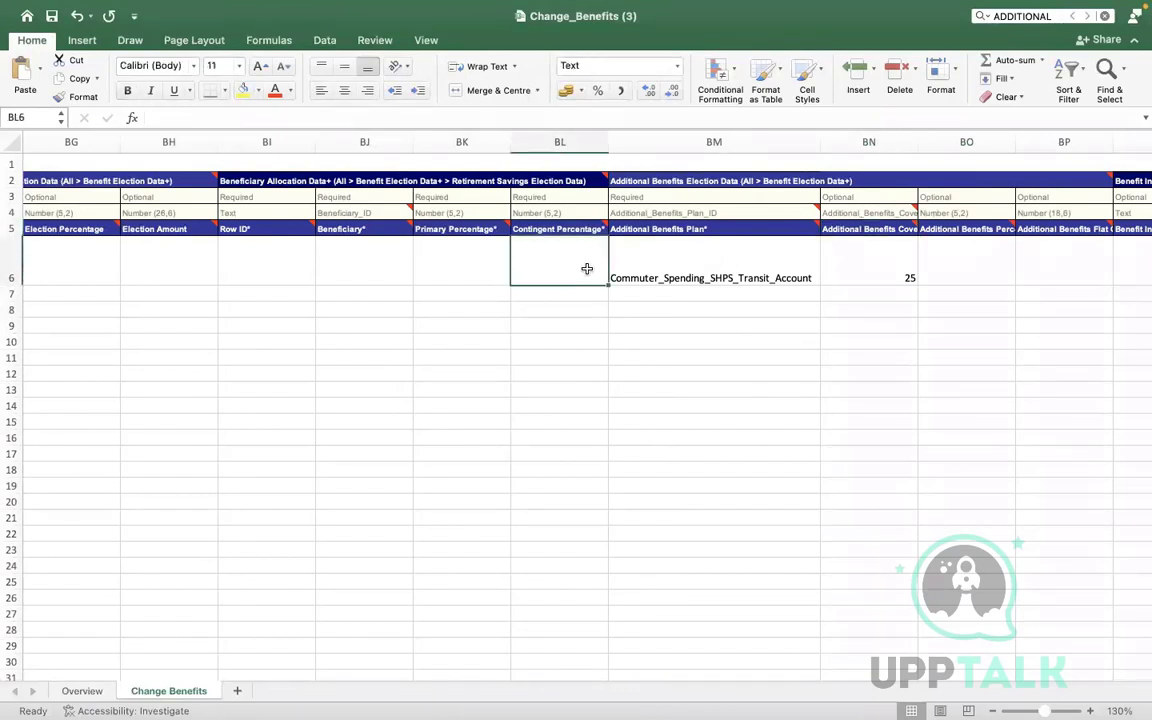
Search the sheet for ADD to reach the Benefit Individual Rate Data header, then return to Workday
{"action": "key", "text": "super+f"}
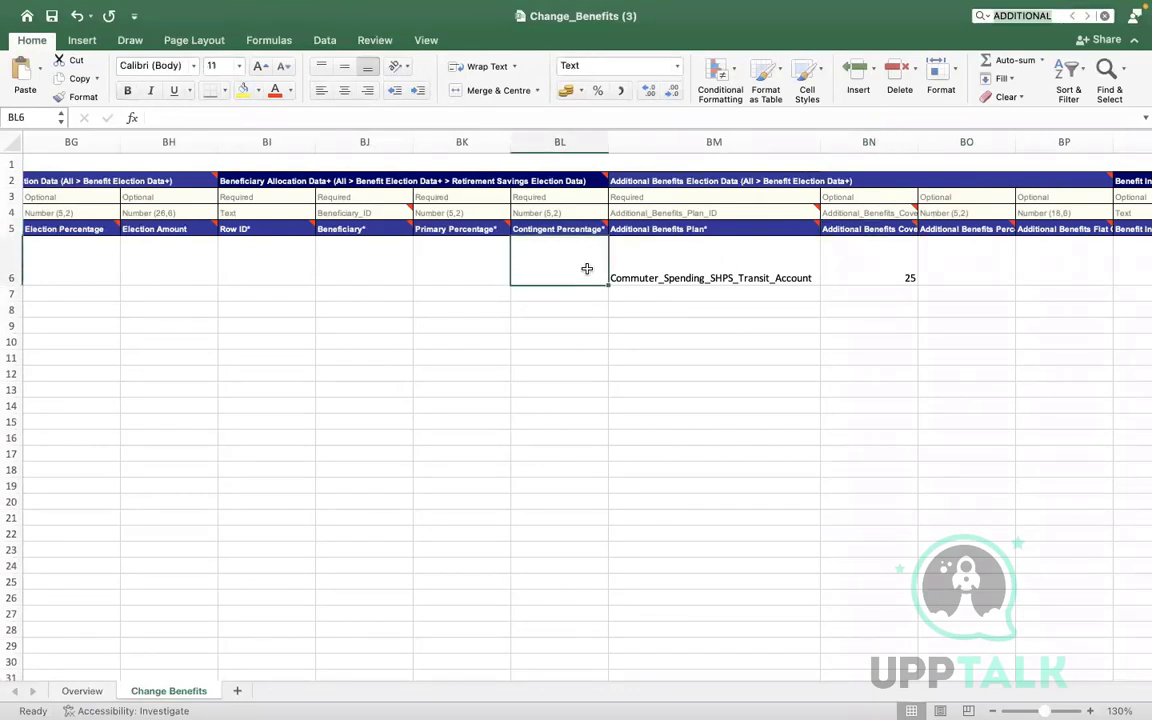
{"action": "type", "text": "ADD"}
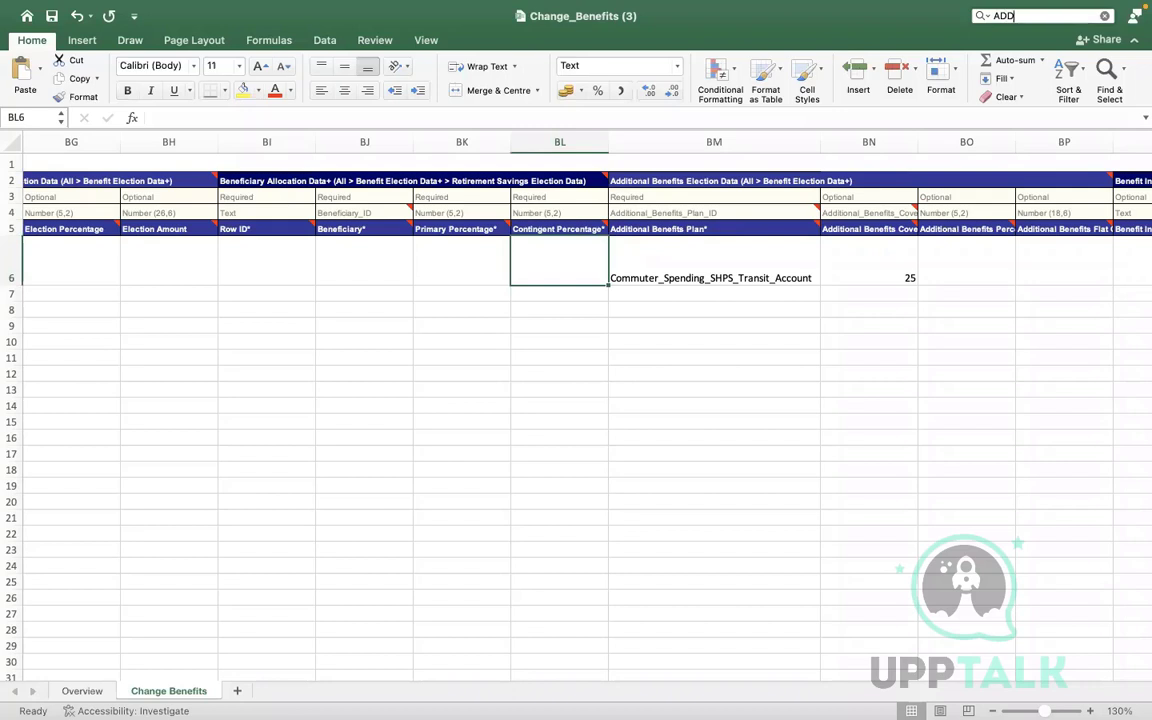
{"action": "key", "text": "Return"}
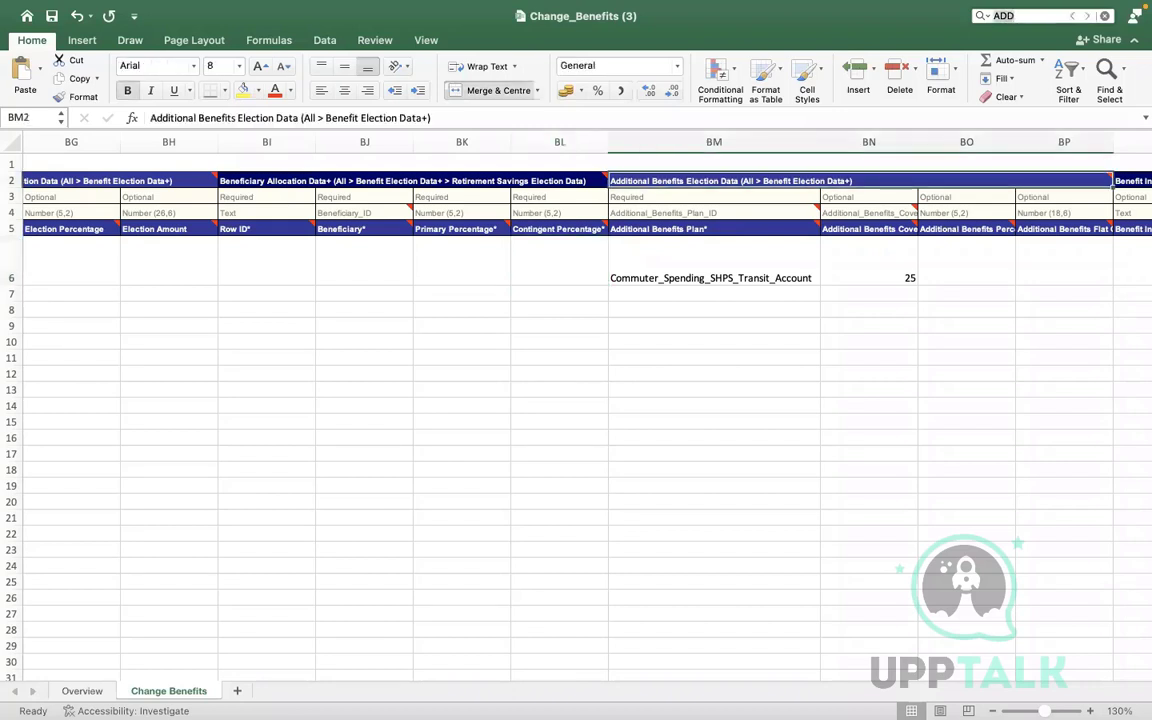
{"action": "left_click", "coordinate": [1086, 17]}
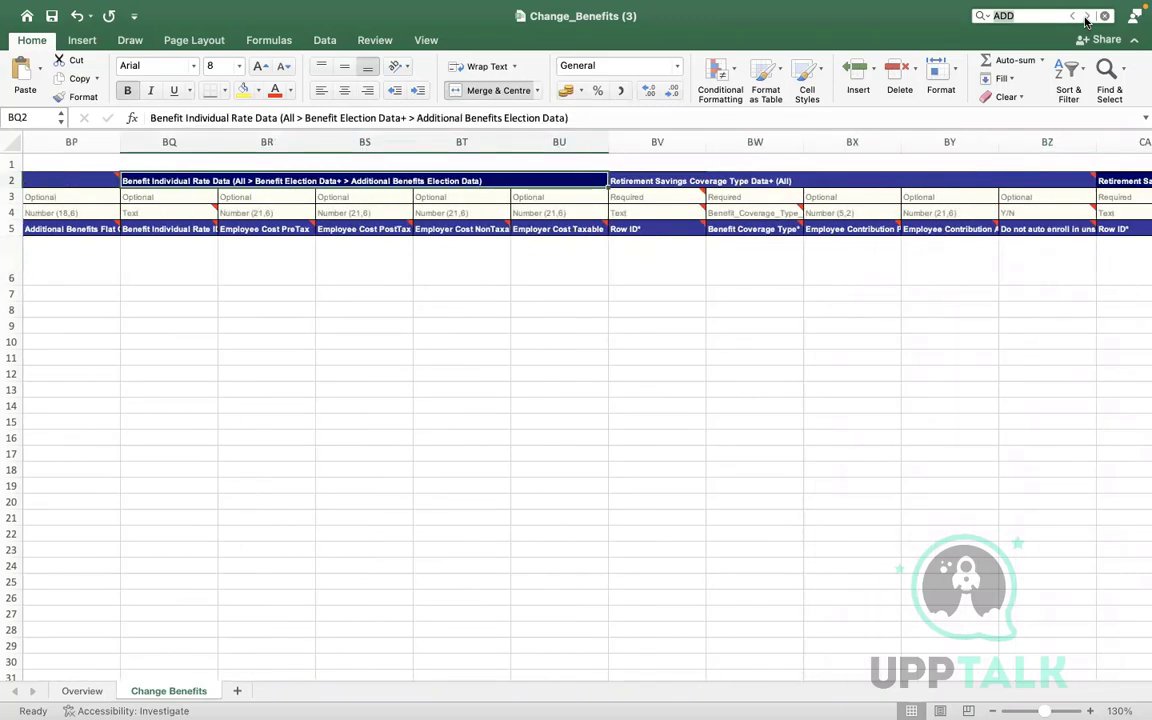
{"action": "left_click", "coordinate": [1086, 17]}
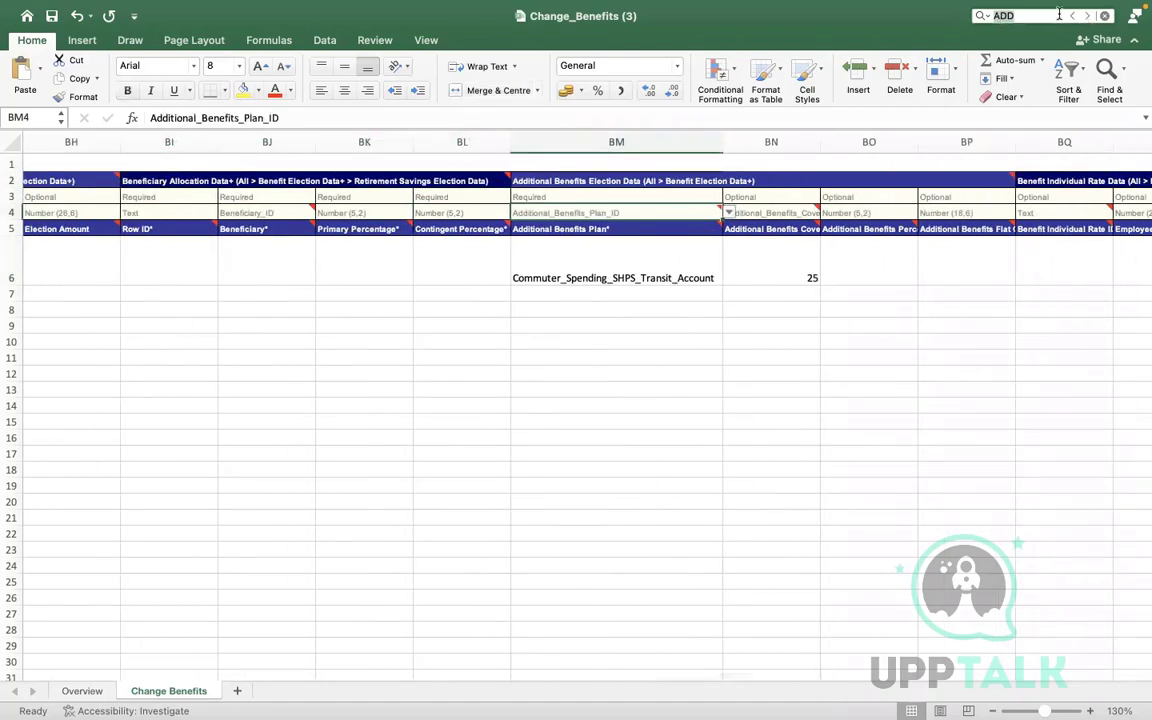
{"action": "key", "text": "Return"}
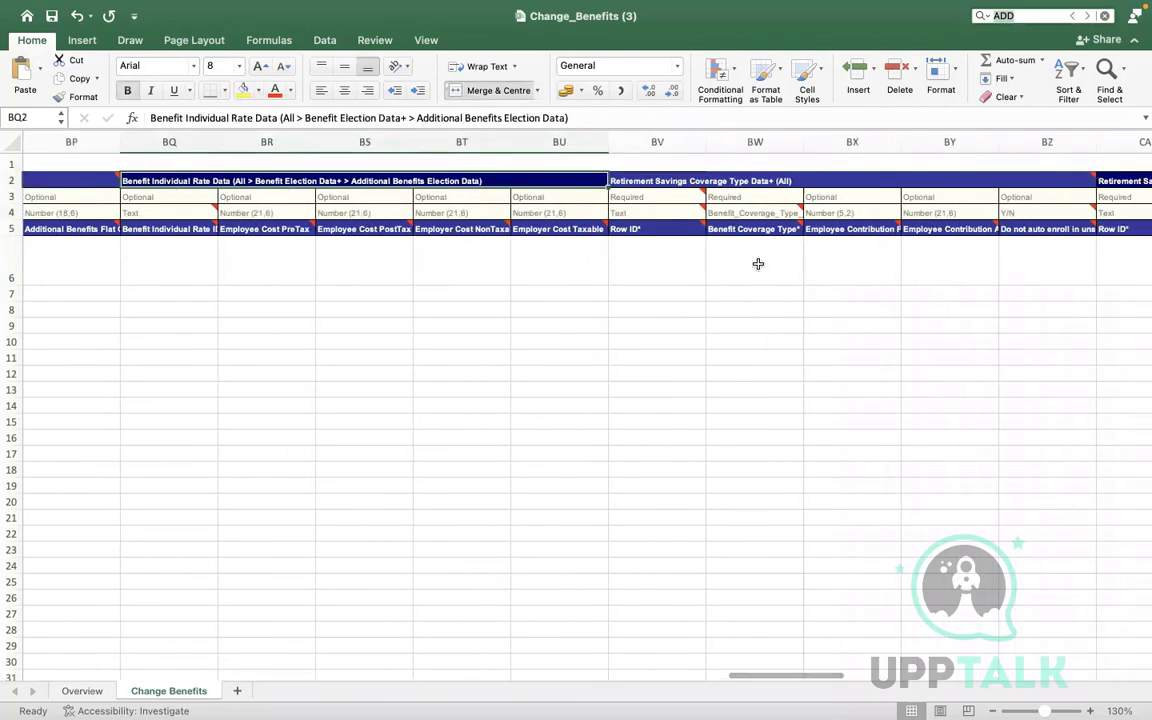
{"action": "key", "text": "ctrl+Right"}
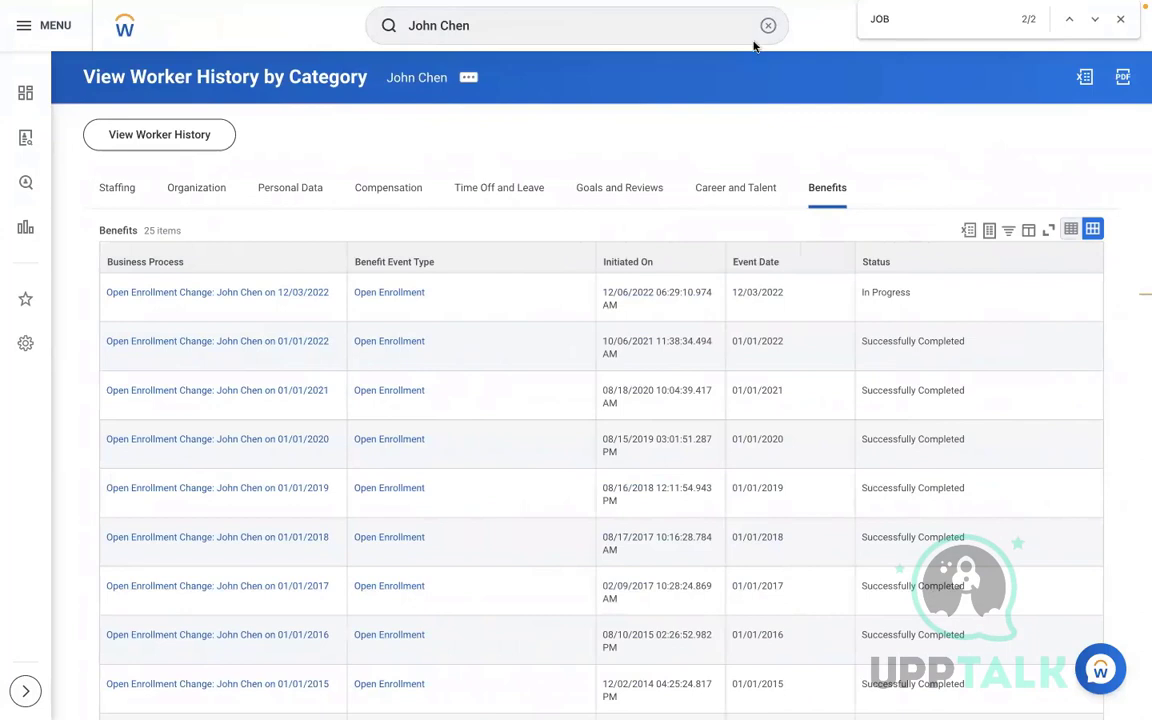
Search for and launch the Edit Benefit Plan task
{"action": "left_click", "coordinate": [767, 25]}
{"action": "type", "text": "EDIT BEN"}
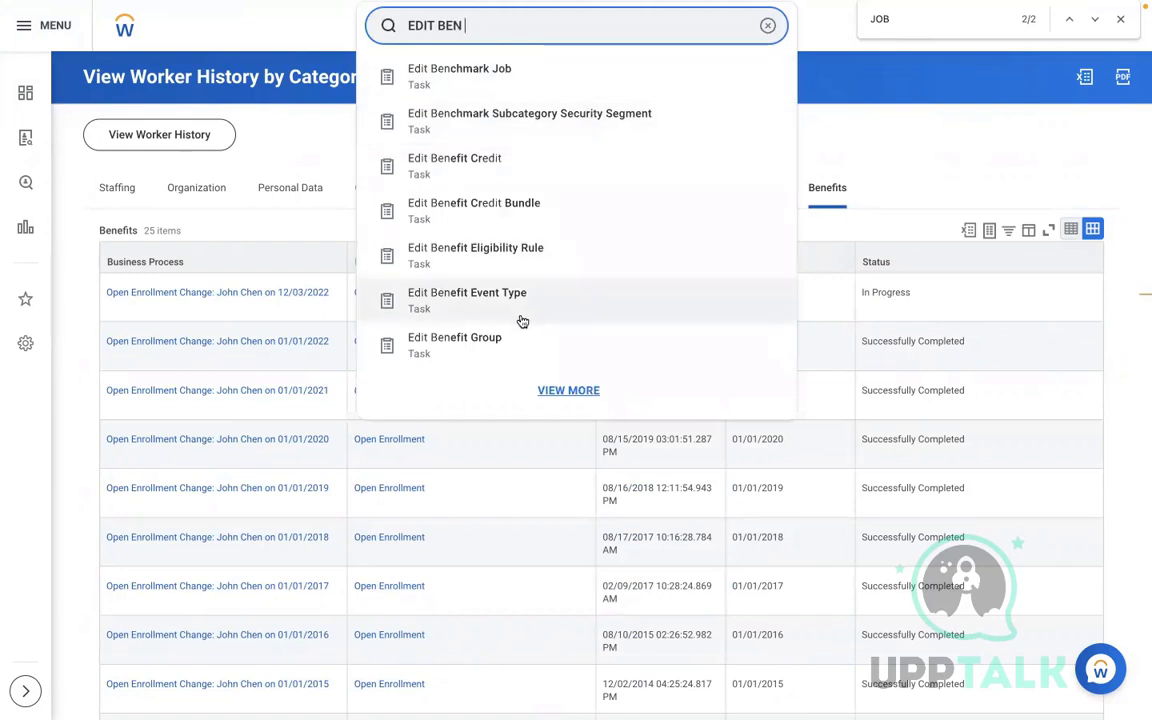
{"action": "type", "text": "PLAN"}
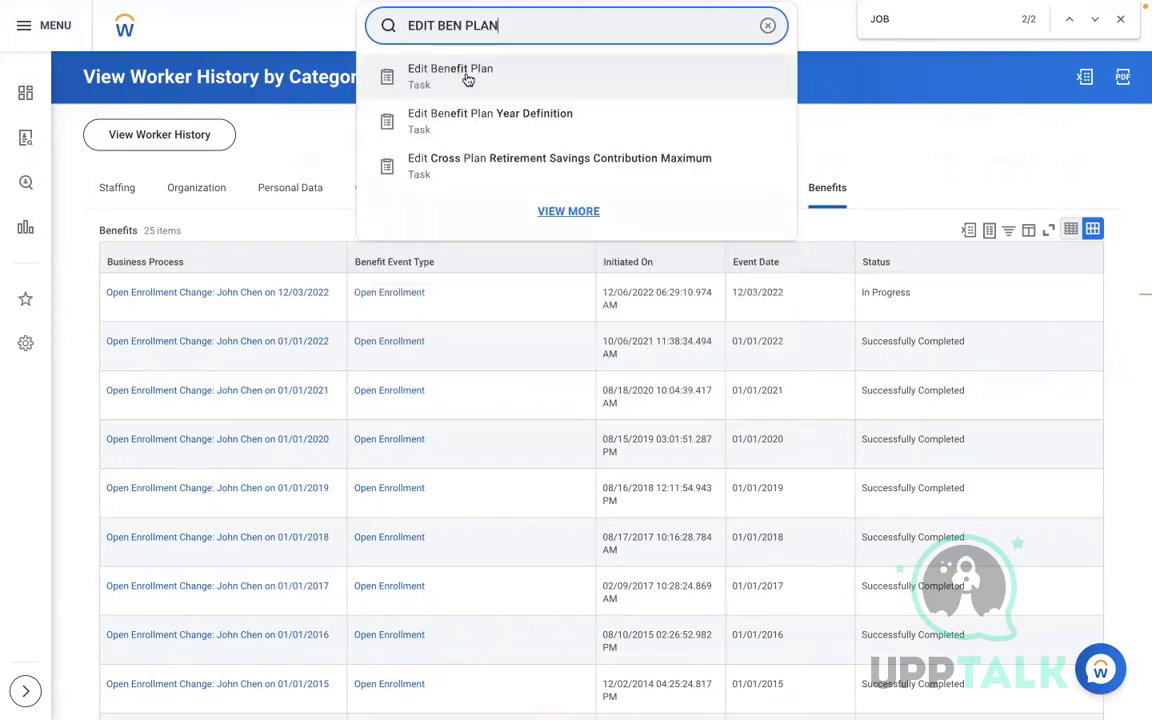
{"action": "left_click", "coordinate": [467, 80]}
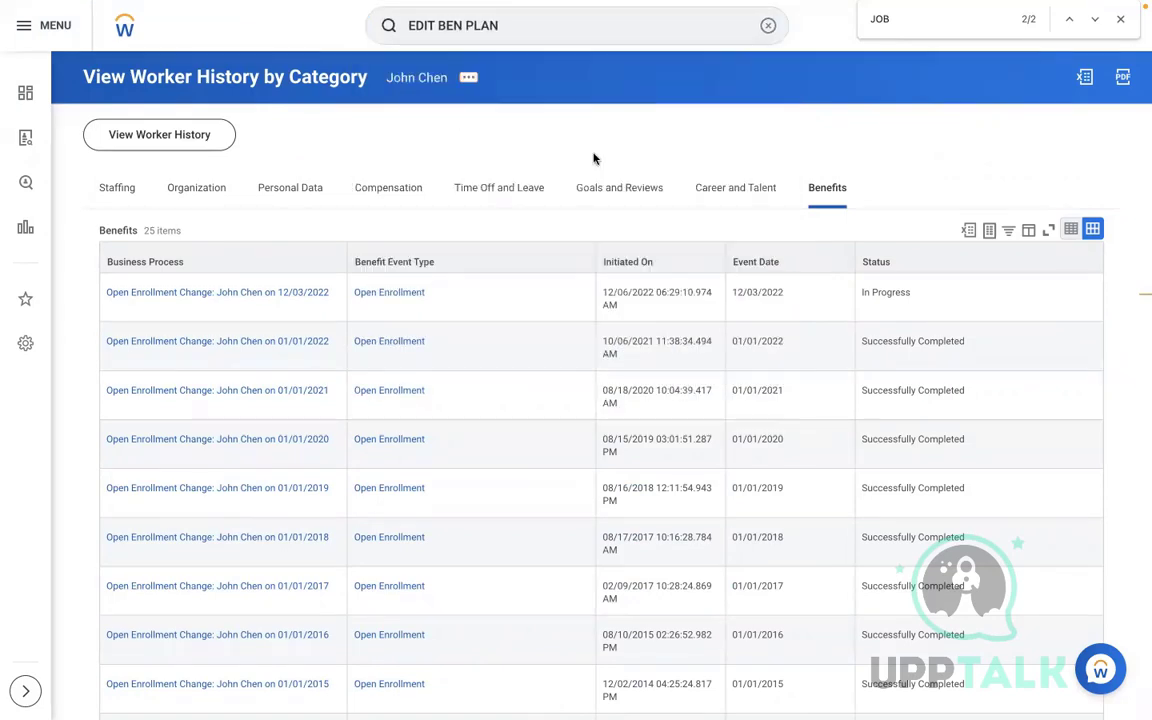
Choose Commuter Spending - SHPS Transit Account with effective date 12/06/2022 and confirm
{"action": "left_click", "coordinate": [483, 203]}
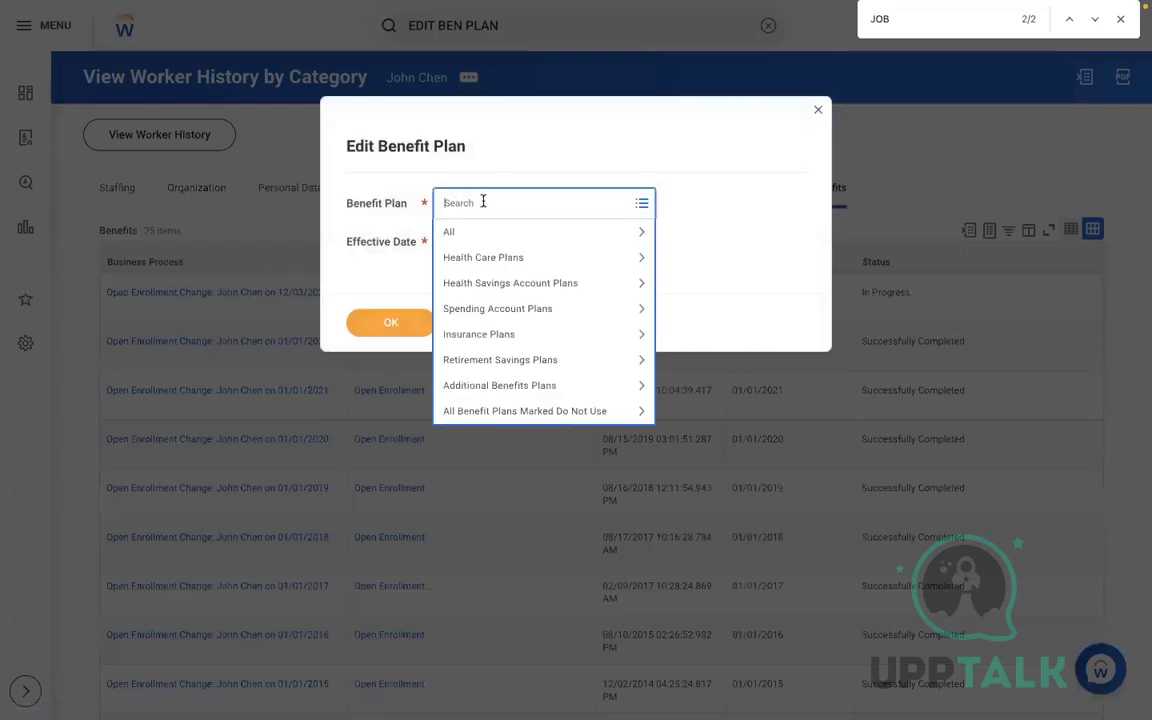
{"action": "type", "text": "COMM"}
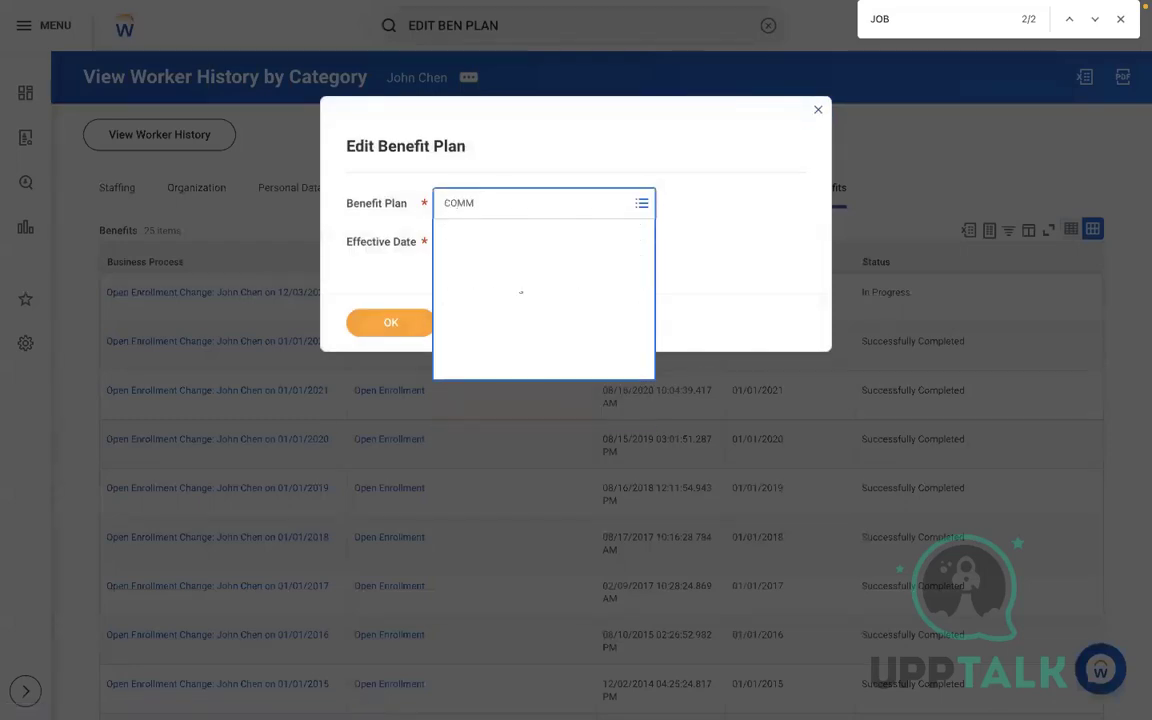
{"action": "left_click", "coordinate": [480, 427]}
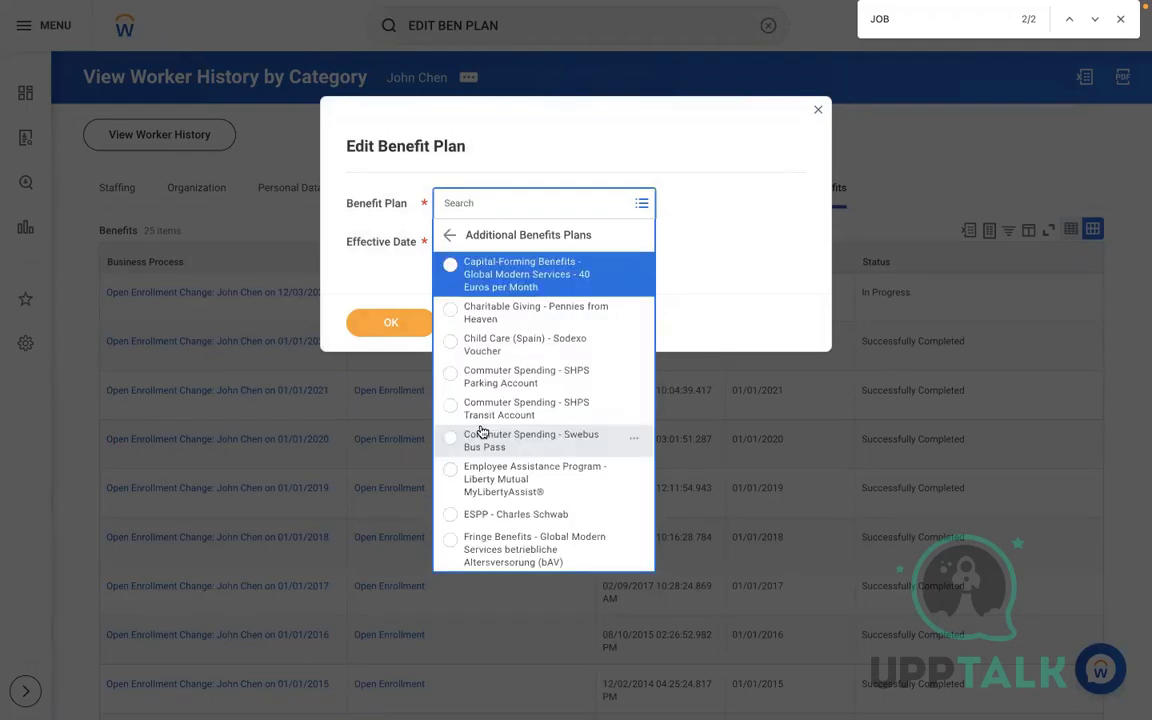
{"action": "key", "text": "Up"}
{"action": "key", "text": "Down"}
{"action": "key", "text": "Down"}
{"action": "key", "text": "Down"}
{"action": "key", "text": "Down"}
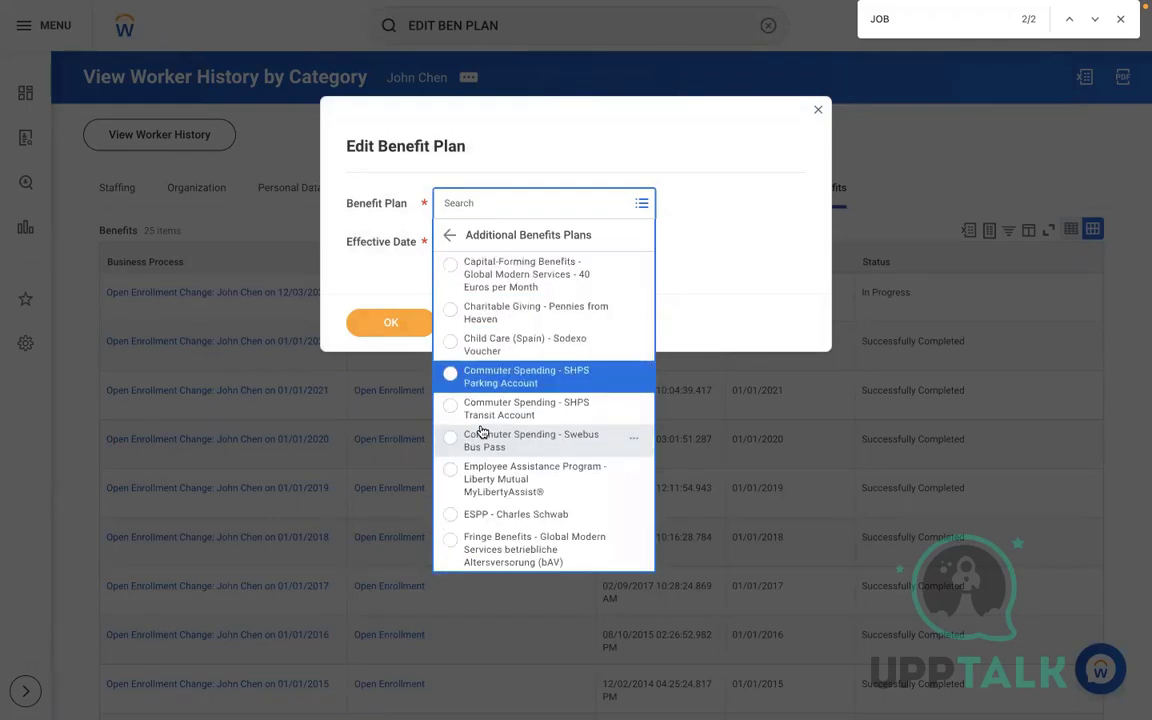
{"action": "key", "text": "Down"}
{"action": "key", "text": "Return"}
{"action": "left_click", "coordinate": [523, 251]}
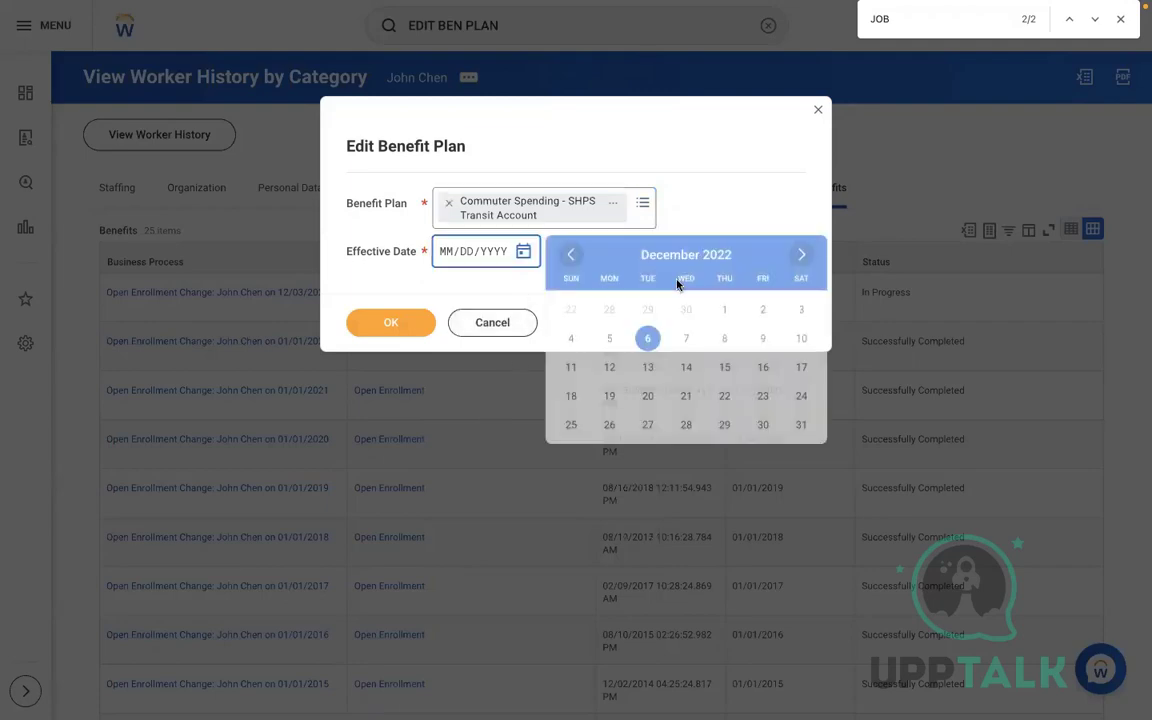
{"action": "left_click", "coordinate": [648, 338]}
{"action": "left_click", "coordinate": [392, 334]}
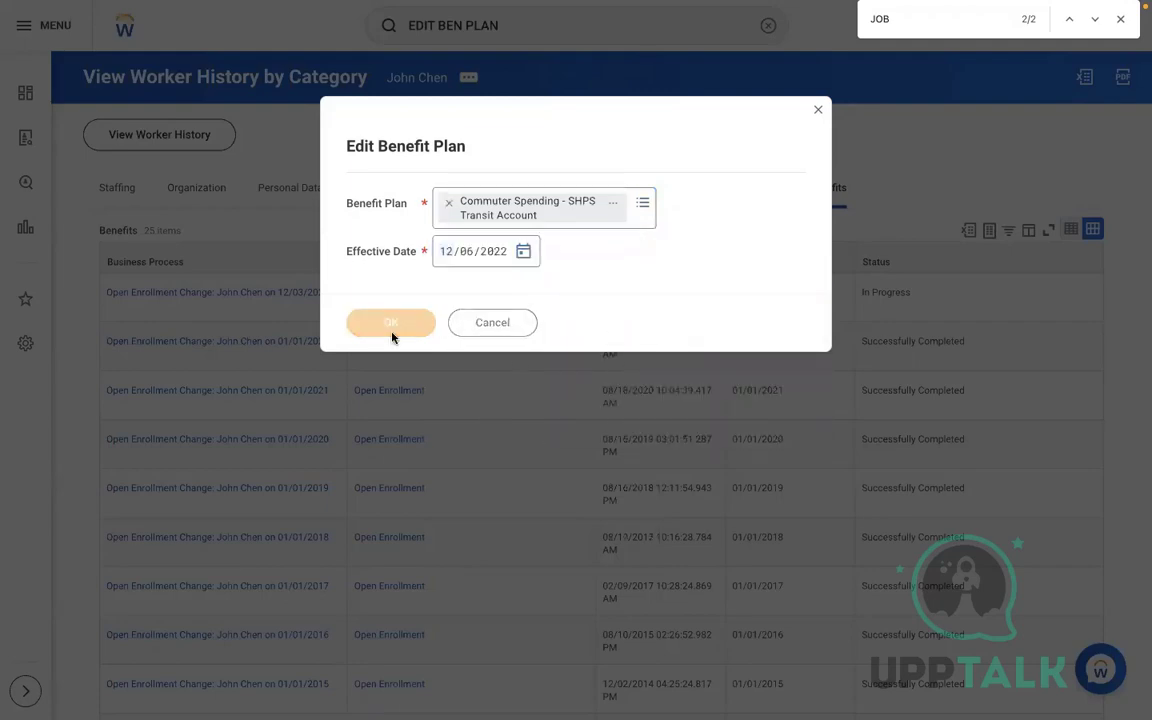
{"action": "scroll", "coordinate": [751, 456], "scroll_direction": "down", "scroll_amount": 1}
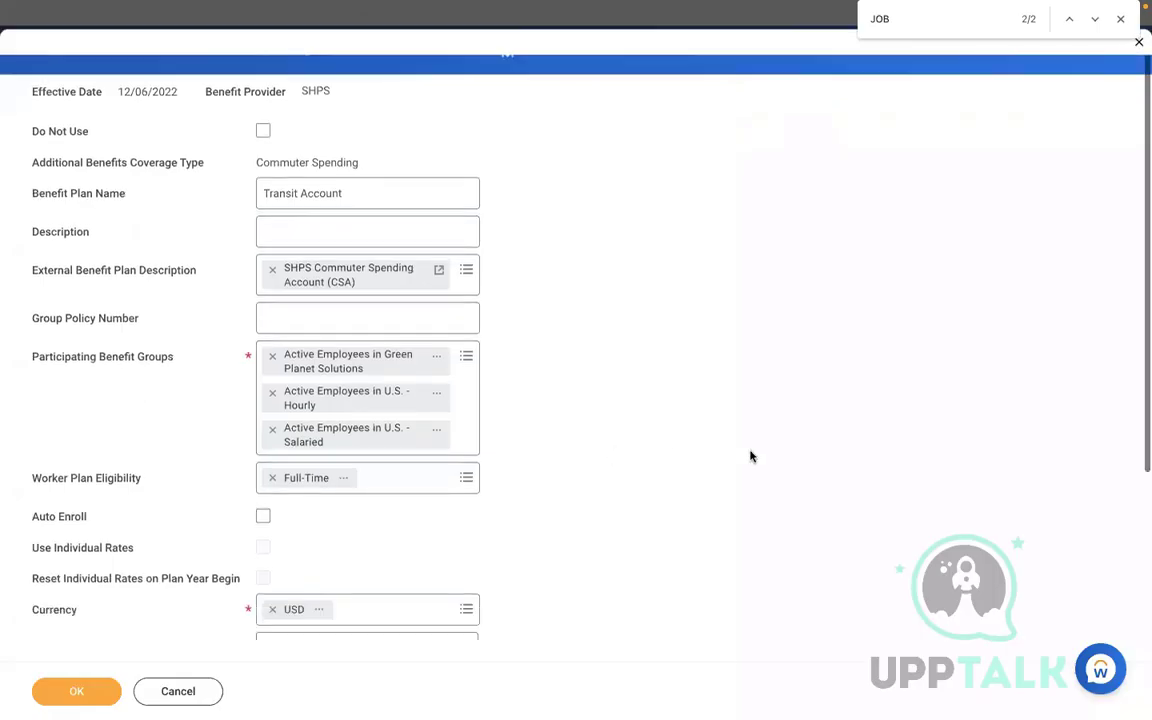
Expand Benefits Eligibility and Rates to show the $25, $50 and $75 coverage rates
{"action": "scroll", "coordinate": [751, 456], "scroll_direction": "down", "scroll_amount": 3}
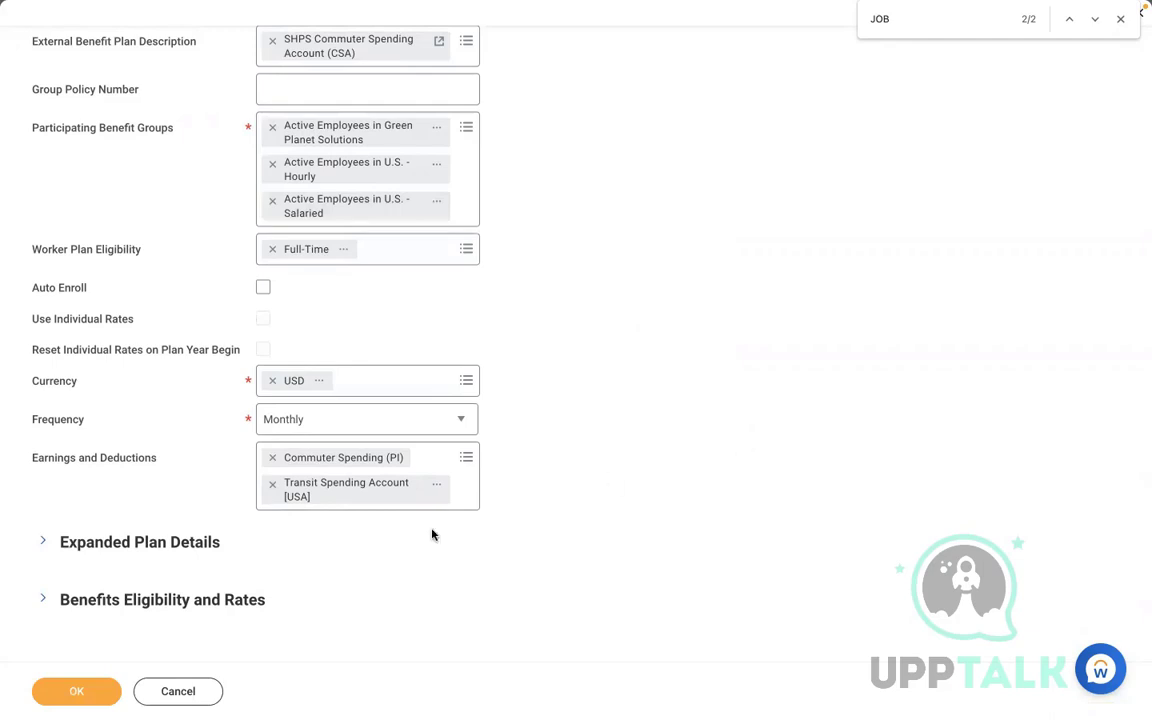
{"action": "left_click", "coordinate": [219, 603]}
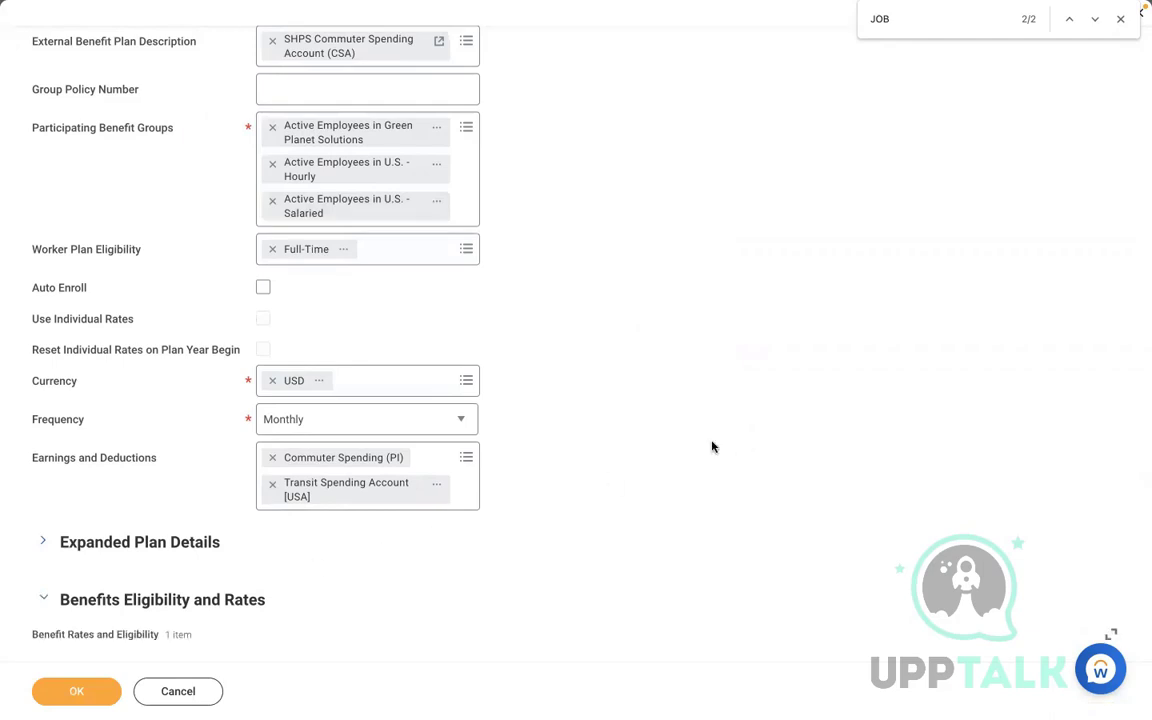
{"action": "scroll", "coordinate": [712, 447], "scroll_direction": "down", "scroll_amount": 4}
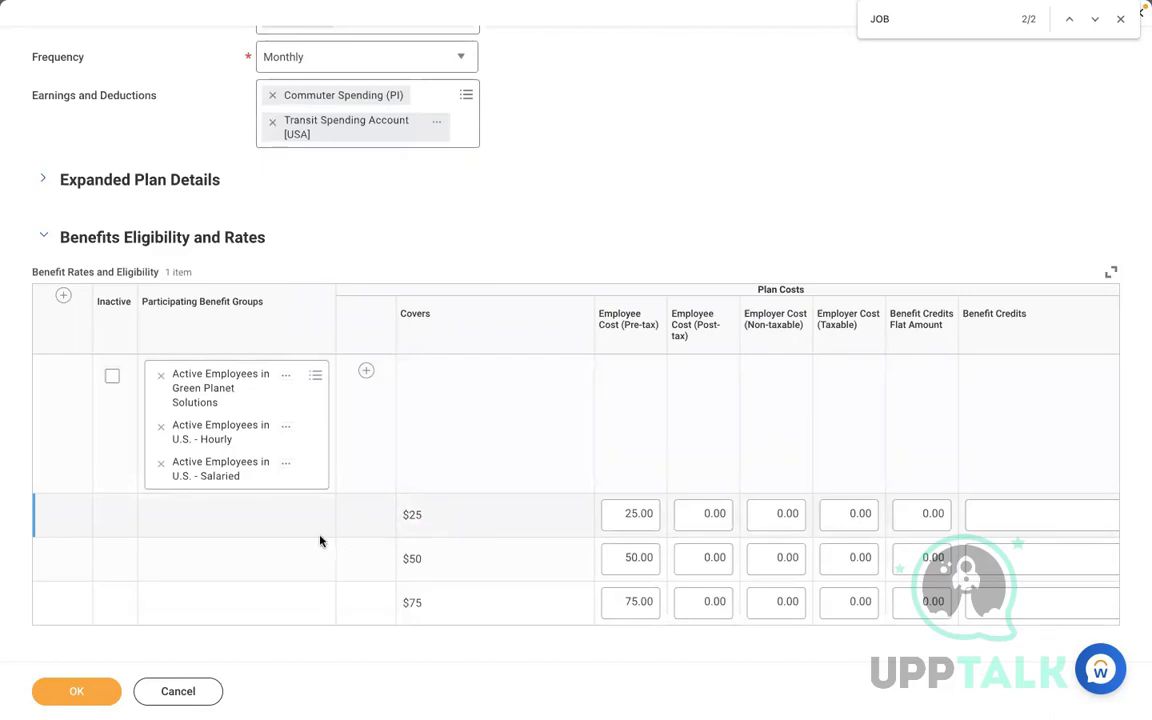
Back in the EIB spreadsheet, search for GROUP and dismiss the not-found messages
{"action": "key", "text": "ctrl+Left"}
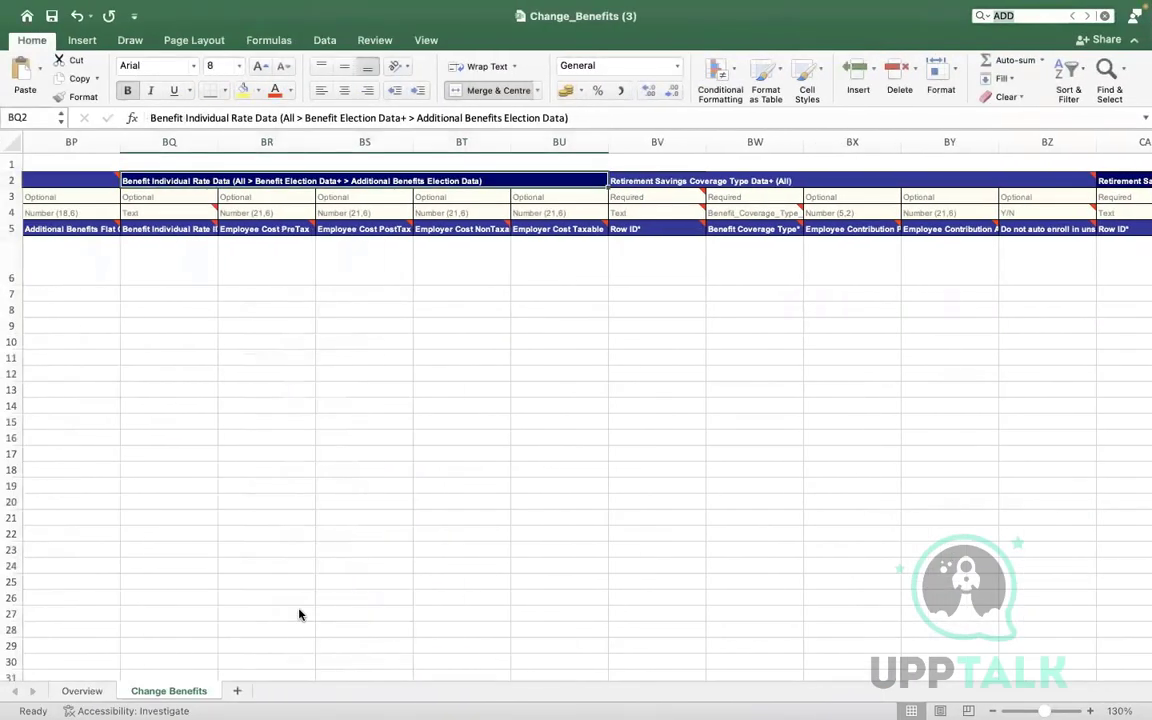
{"action": "key", "text": "ctrl+Right"}
{"action": "key", "text": "ctrl+Left"}
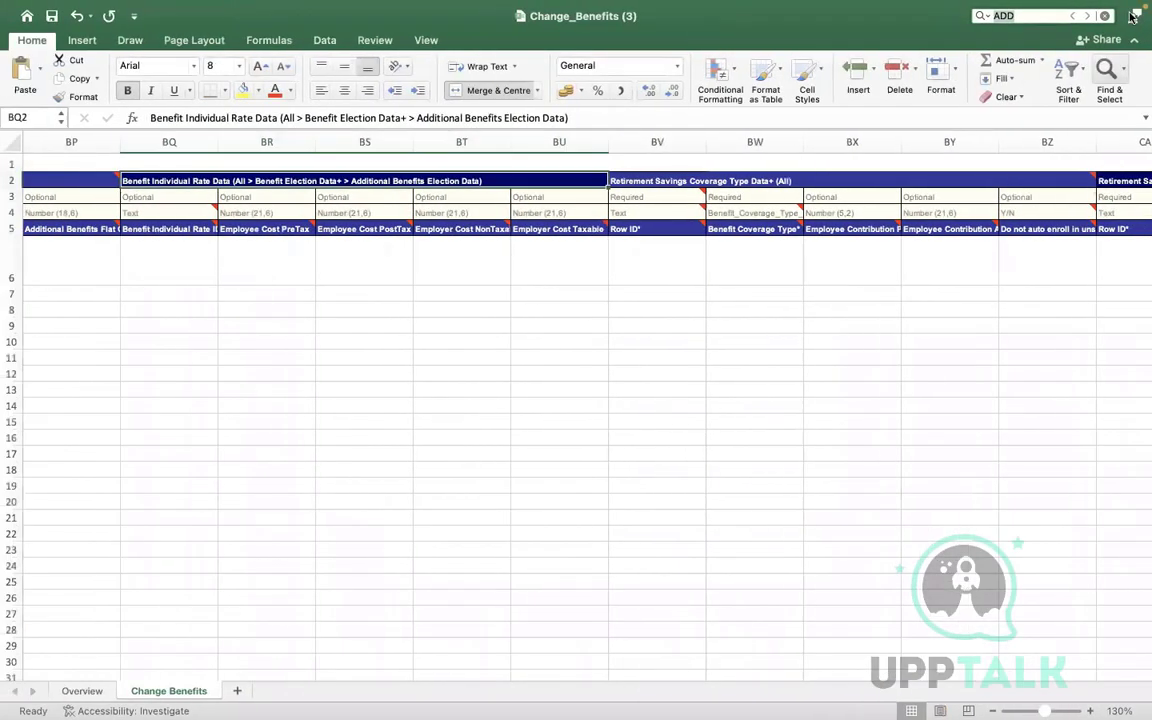
{"action": "key", "text": "BackSpace"}
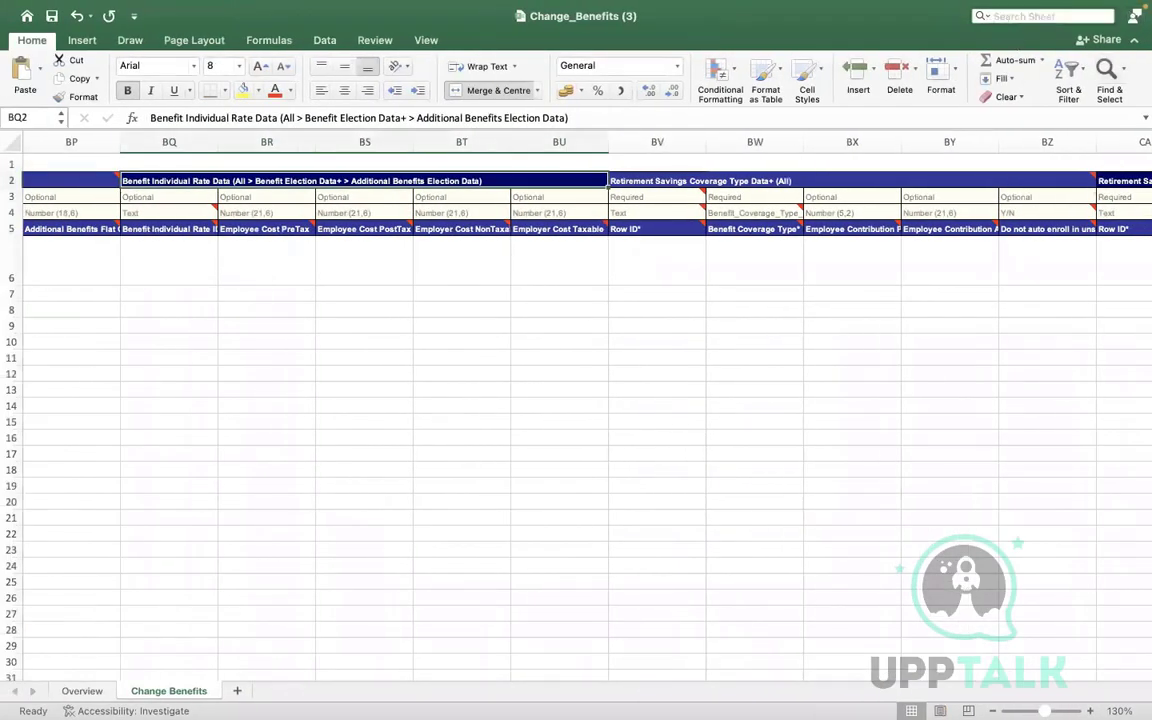
{"action": "type", "text": "GROUP"}
{"action": "key", "text": "Return"}
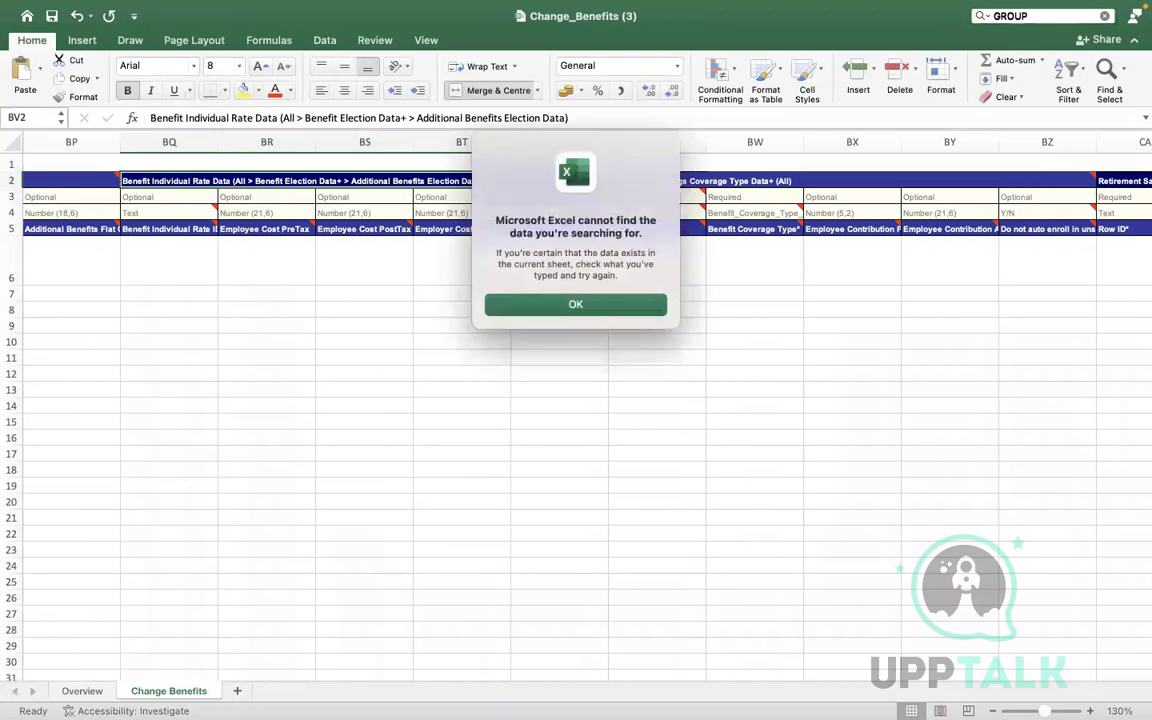
{"action": "left_click", "coordinate": [599, 306]}
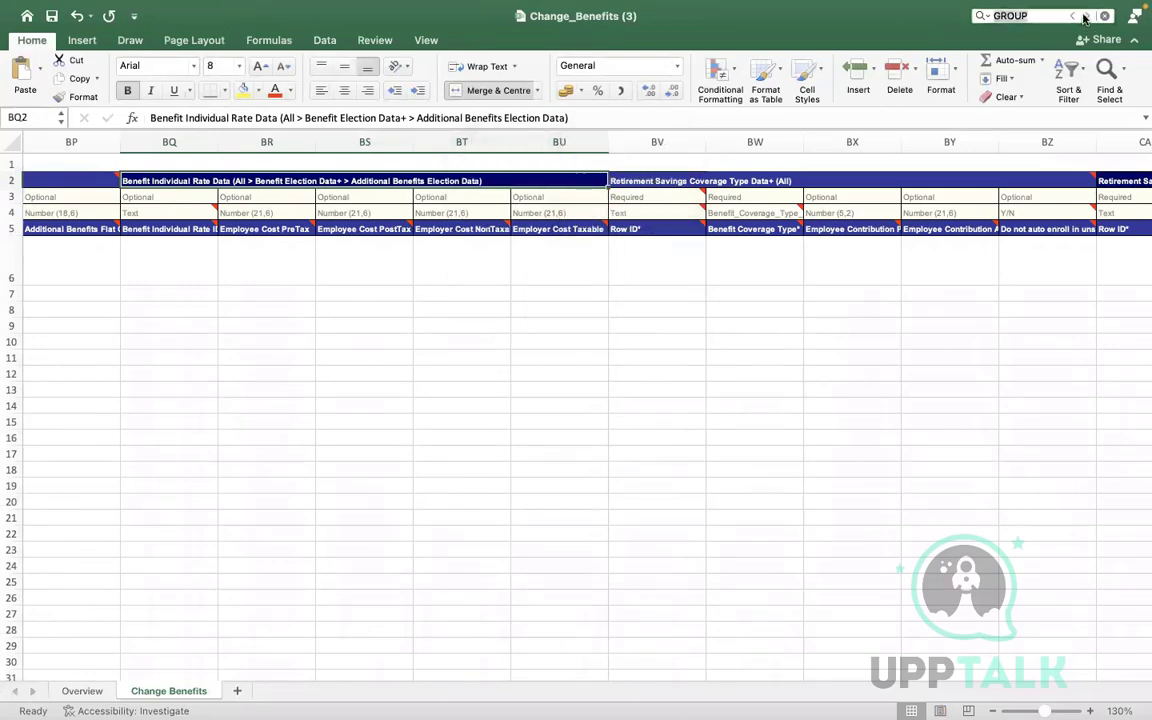
{"action": "left_click", "coordinate": [1085, 16]}
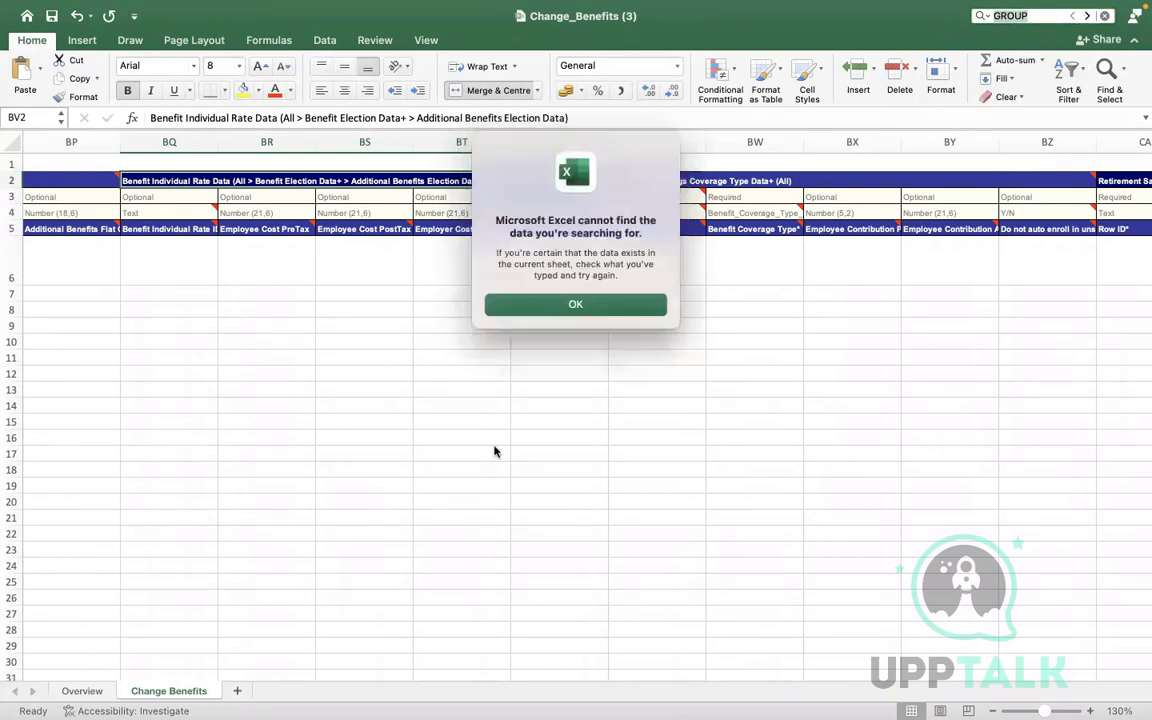
{"action": "left_click", "coordinate": [500, 304]}
{"action": "left_click", "coordinate": [405, 307]}
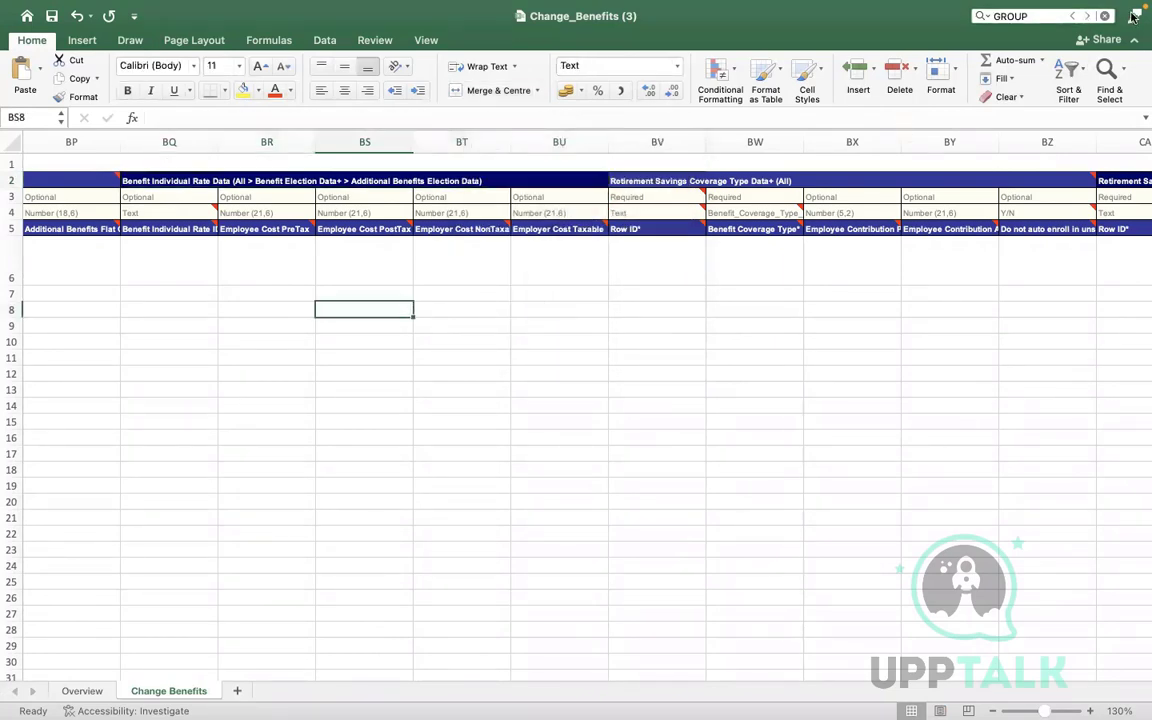
{"action": "left_click", "coordinate": [1086, 16]}
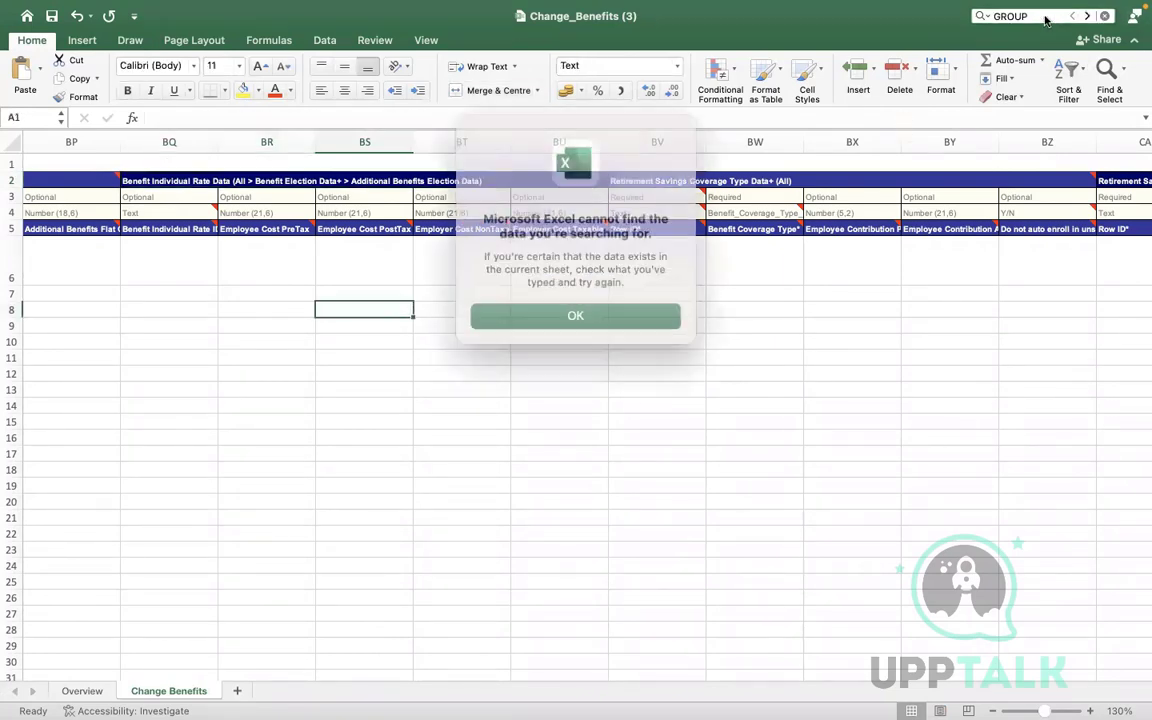
{"action": "left_click", "coordinate": [563, 306]}
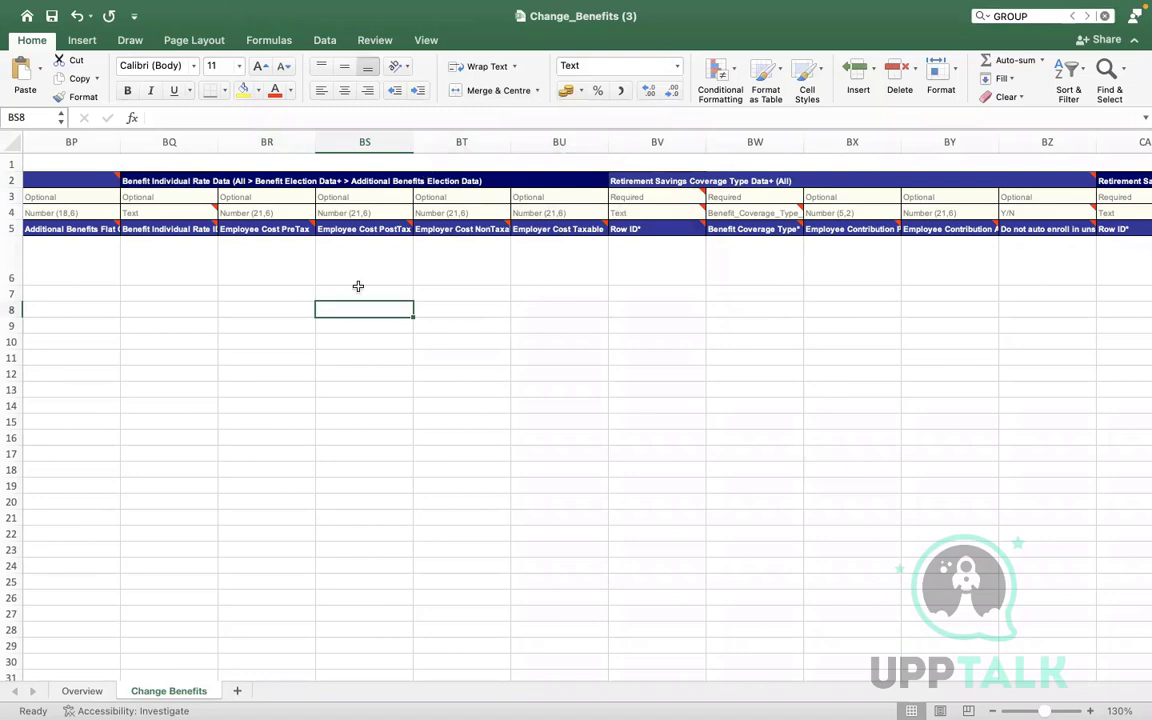
Move left along row 6 past the Transit Account entry and 2022-12-01 dates to column A
{"action": "left_click", "coordinate": [328, 267]}
{"action": "key", "text": "Left"}
{"action": "key", "text": "Left"}
{"action": "key", "text": "Left"}
{"action": "key", "text": "Left"}
{"action": "key", "text": "Left"}
{"action": "key", "text": "Left"}
{"action": "key", "text": "Left"}
{"action": "key", "text": "Left"}
{"action": "key", "text": "Left"}
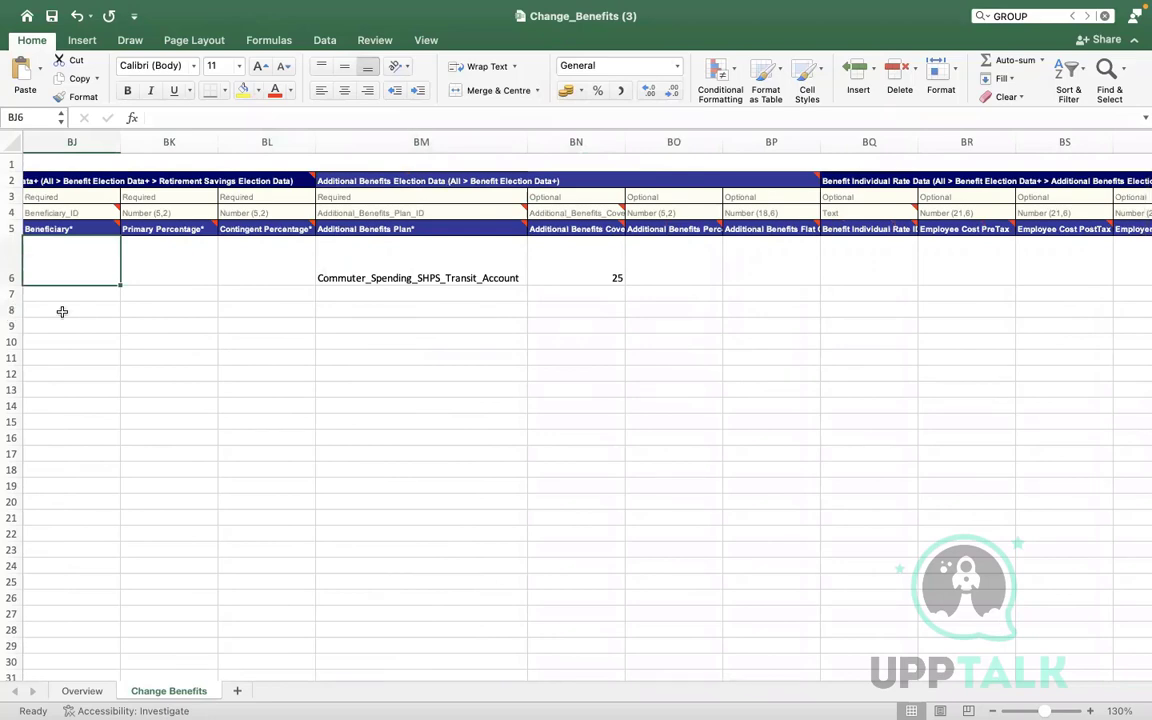
{"action": "left_click", "coordinate": [488, 275]}
{"action": "key", "text": "Left"}
{"action": "key", "text": "Left"}
{"action": "key", "text": "Left"}
{"action": "key", "text": "Left"}
{"action": "key", "text": "Left"}
{"action": "key", "text": "Left"}
{"action": "key", "text": "Left"}
{"action": "key", "text": "Left"}
{"action": "key", "text": "Left"}
{"action": "key", "text": "Left"}
{"action": "key", "text": "Left"}
{"action": "key", "text": "Left"}
{"action": "key", "text": "Left"}
{"action": "key", "text": "Left"}
{"action": "key", "text": "Left"}
{"action": "key", "text": "Left"}
{"action": "key", "text": "Left"}
{"action": "key", "text": "Left"}
{"action": "key", "text": "Left"}
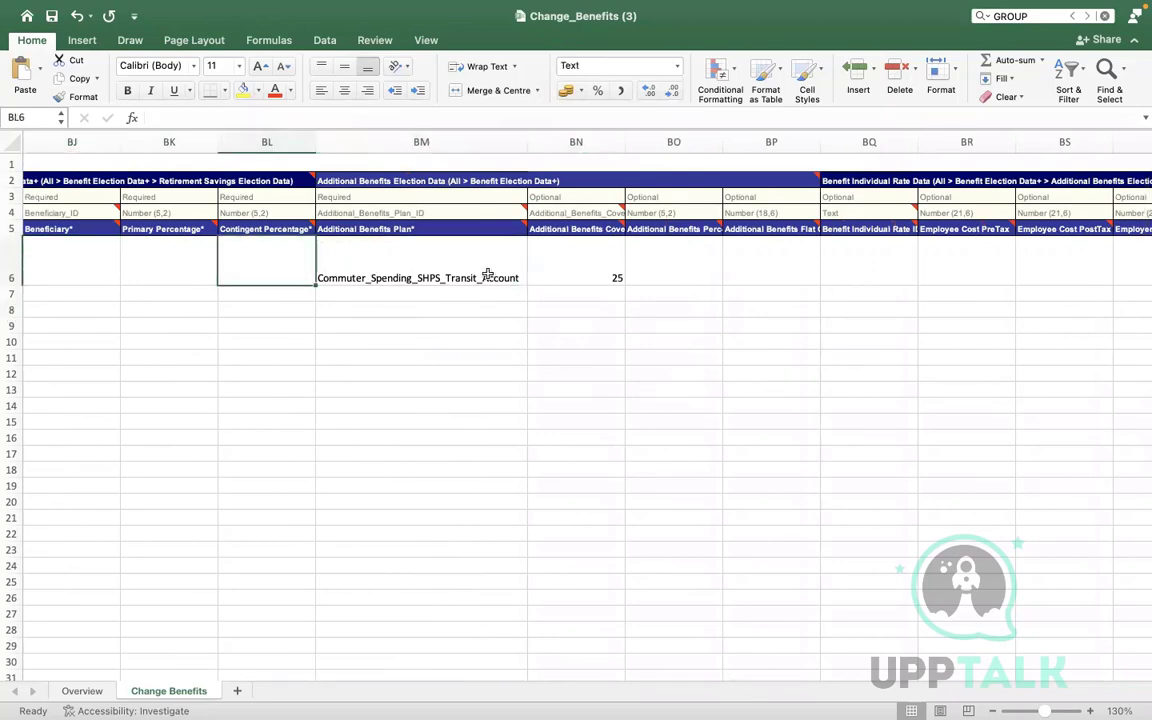
{"action": "key", "text": "Left"}
{"action": "key", "text": "Left"}
{"action": "key", "text": "Left"}
{"action": "key", "text": "Left"}
{"action": "key", "text": "Left"}
{"action": "key", "text": "Left"}
{"action": "key", "text": "Left"}
{"action": "key", "text": "Left"}
{"action": "key", "text": "Left"}
{"action": "key", "text": "Left"}
{"action": "key", "text": "Left"}
{"action": "key", "text": "Left"}
{"action": "key", "text": "Left"}
{"action": "key", "text": "Left"}
{"action": "key", "text": "Left"}
{"action": "key", "text": "Left"}
{"action": "key", "text": "Left"}
{"action": "key", "text": "Left"}
{"action": "key", "text": "Left"}
{"action": "key", "text": "Left"}
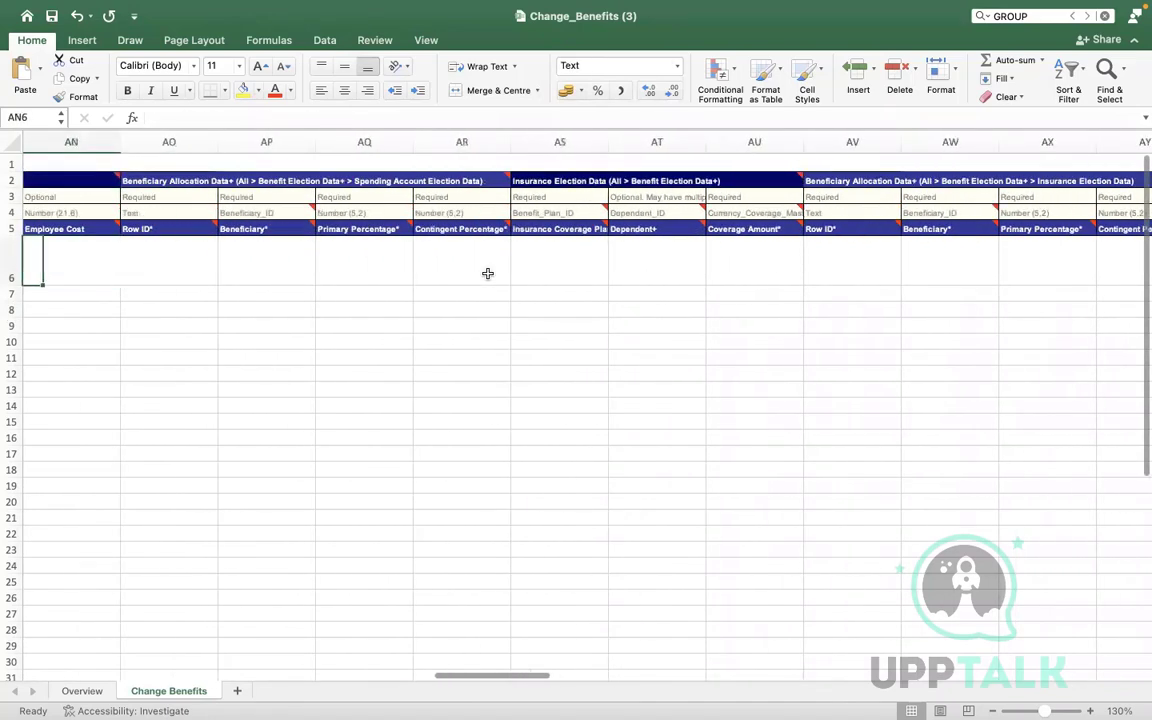
{"action": "key", "text": "Left"}
{"action": "key", "text": "Left"}
{"action": "key", "text": "Left"}
{"action": "key", "text": "Left"}
{"action": "key", "text": "Left"}
{"action": "key", "text": "Left"}
{"action": "key", "text": "Left"}
{"action": "key", "text": "Left"}
{"action": "key", "text": "Left"}
{"action": "key", "text": "Left"}
{"action": "key", "text": "Left"}
{"action": "key", "text": "Left"}
{"action": "key", "text": "Left"}
{"action": "key", "text": "Left"}
{"action": "key", "text": "Left"}
{"action": "key", "text": "Left"}
{"action": "key", "text": "Left"}
{"action": "key", "text": "Left"}
{"action": "key", "text": "Left"}
{"action": "key", "text": "Left"}
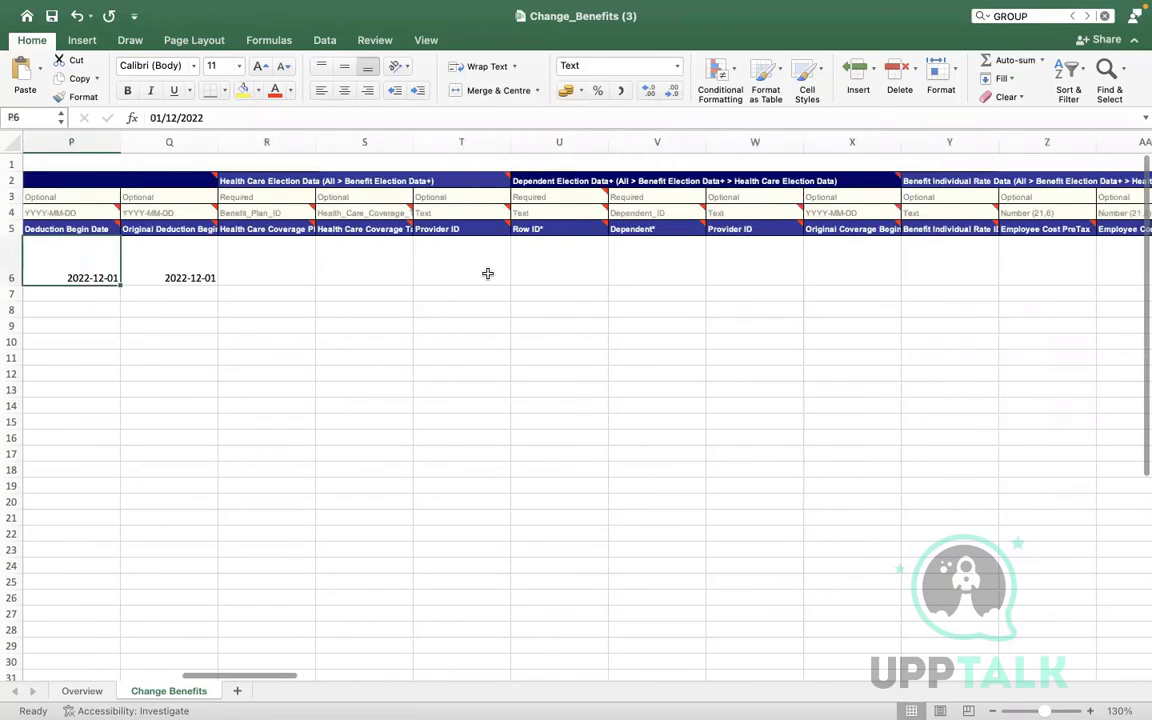
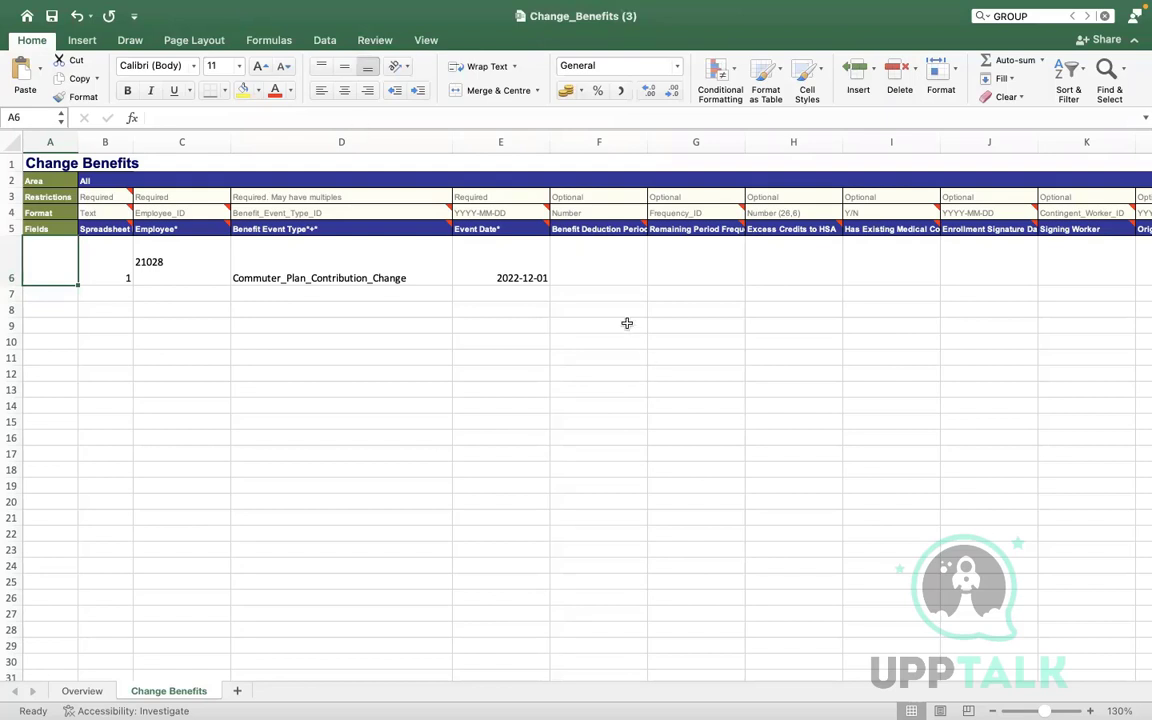
Enter Row ID 1 in cell M6 of the commuter plan change row
{"action": "left_click", "coordinate": [603, 273]}
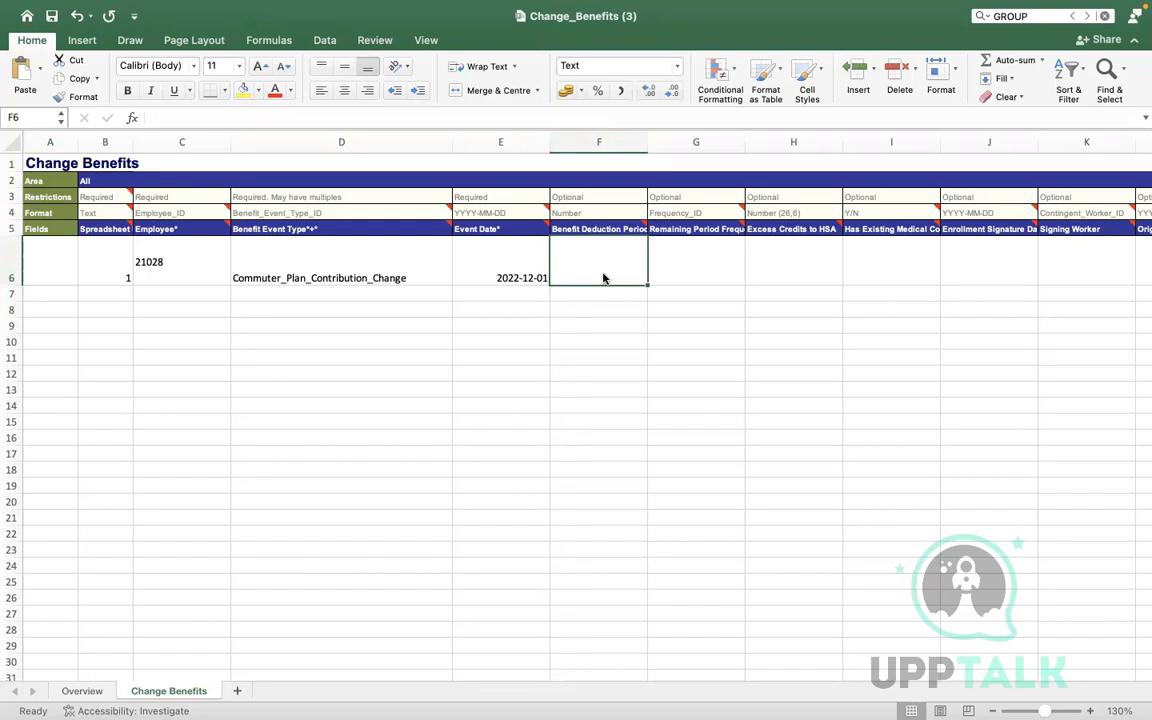
{"action": "left_click", "coordinate": [696, 275]}
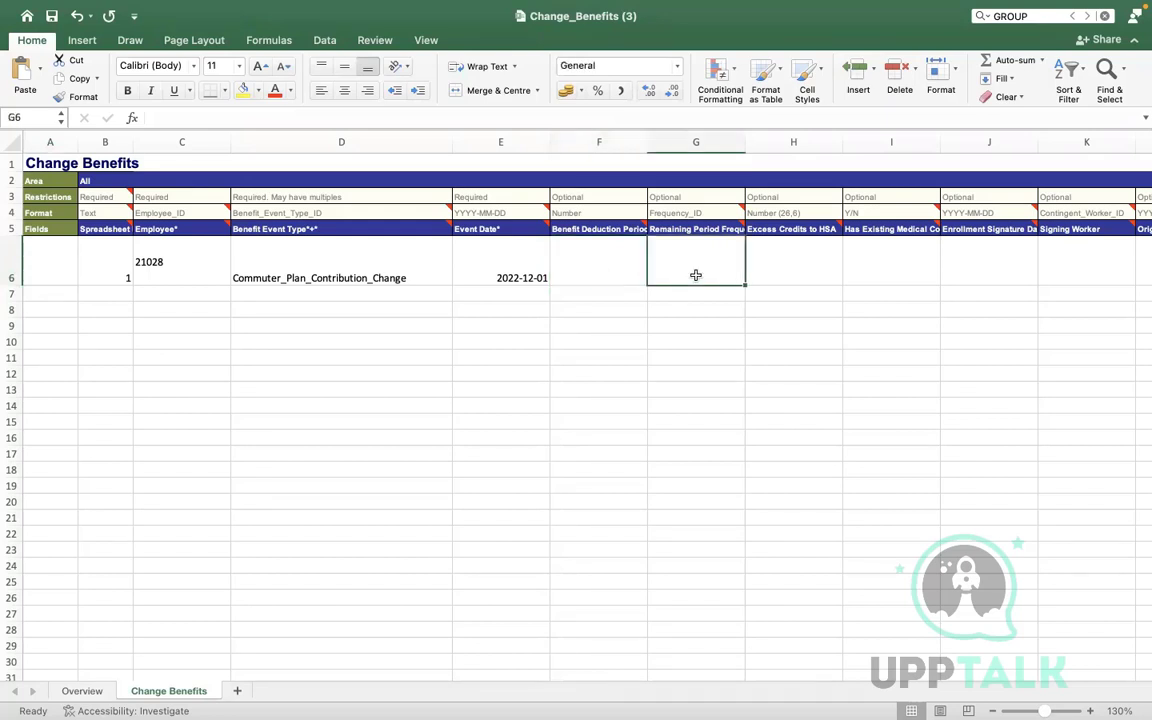
{"action": "key", "text": "Right"}
{"action": "key", "text": "Right"}
{"action": "key", "text": "Right"}
{"action": "key", "text": "Right"}
{"action": "key", "text": "Right"}
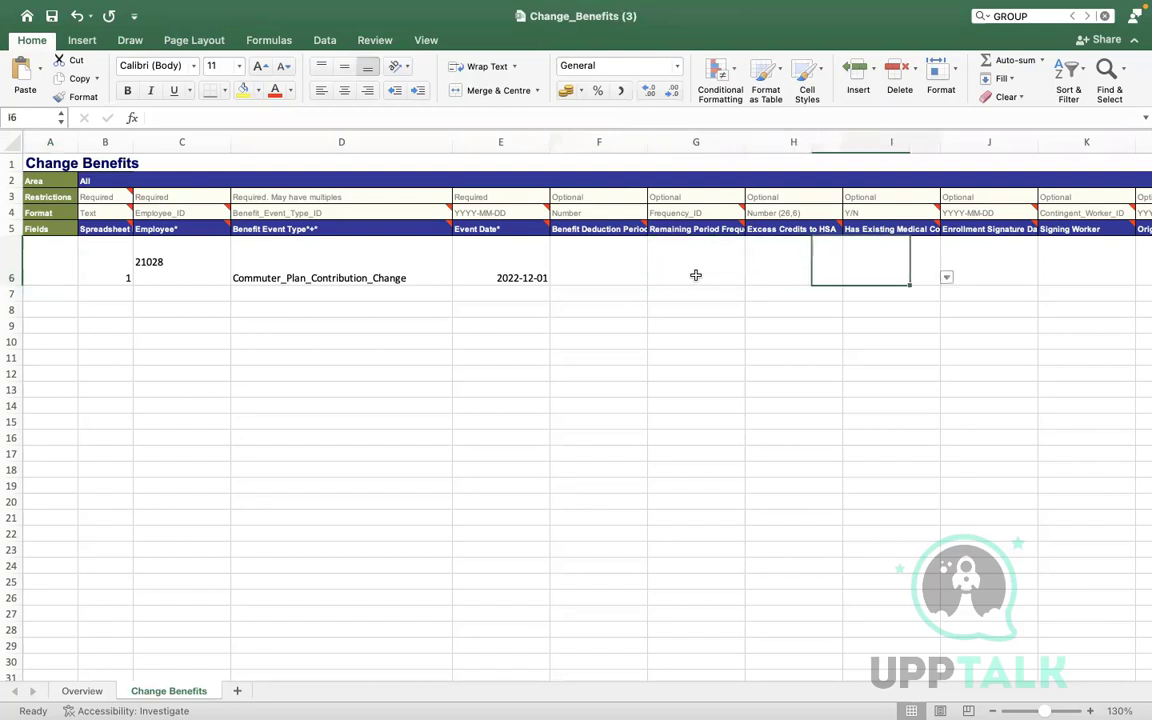
{"action": "key", "text": "Right"}
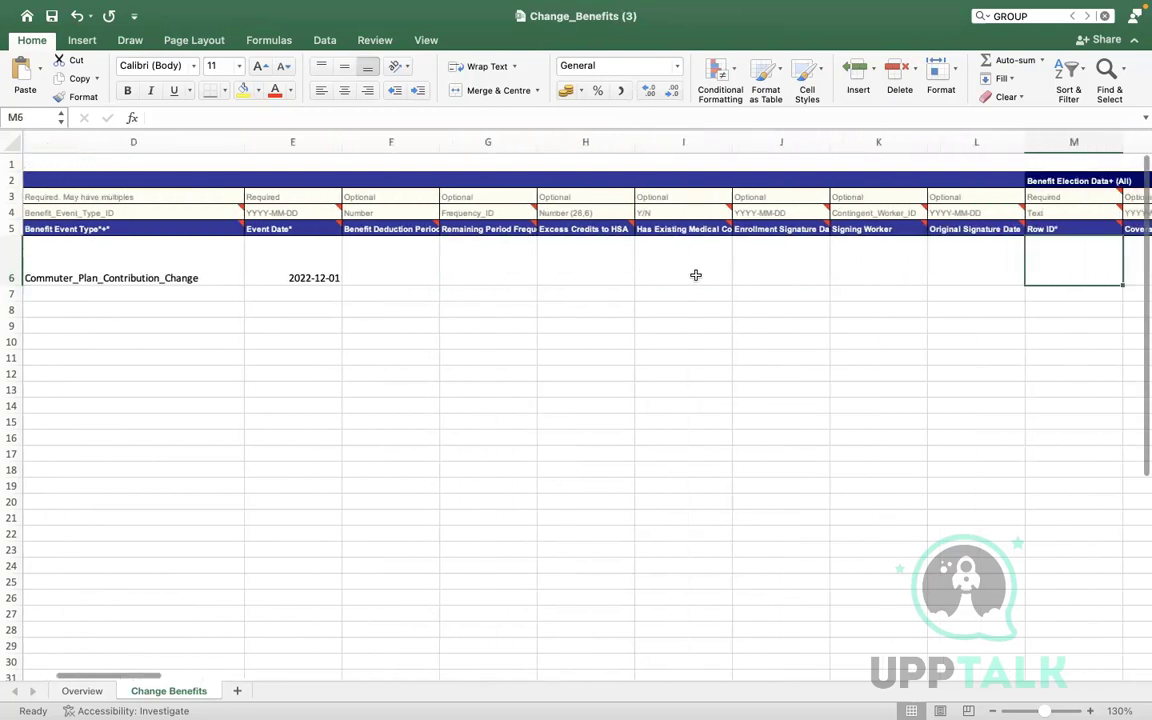
{"action": "key", "text": "Right"}
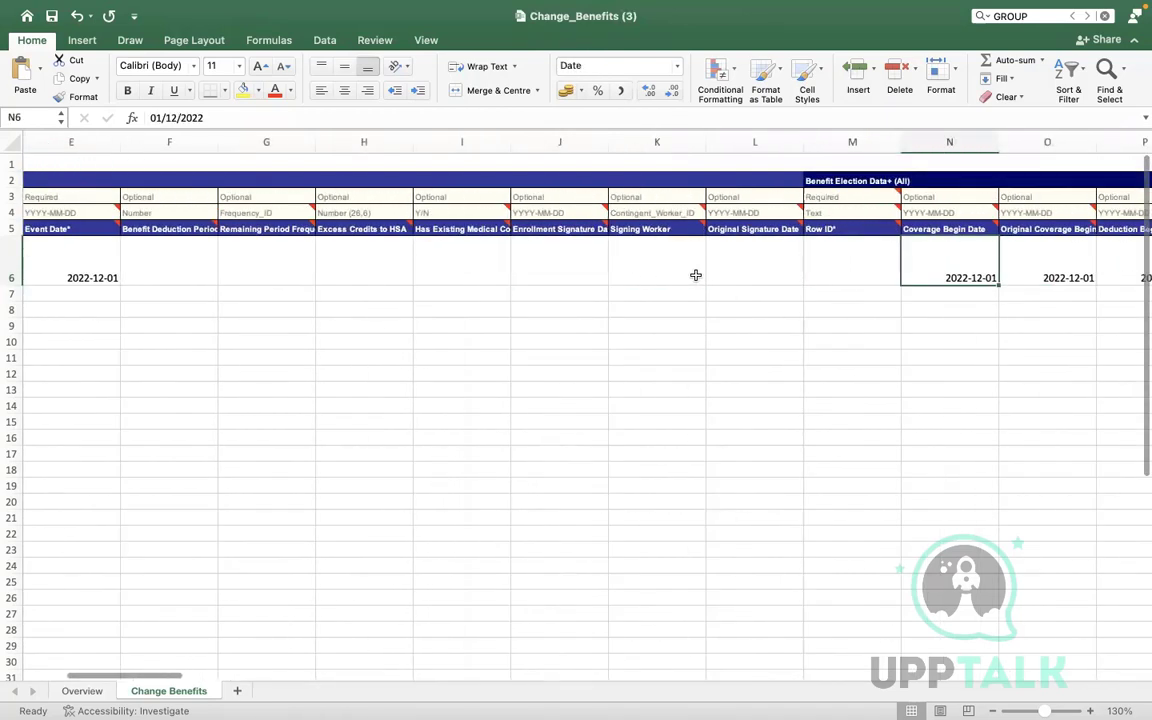
{"action": "key", "text": "Left"}
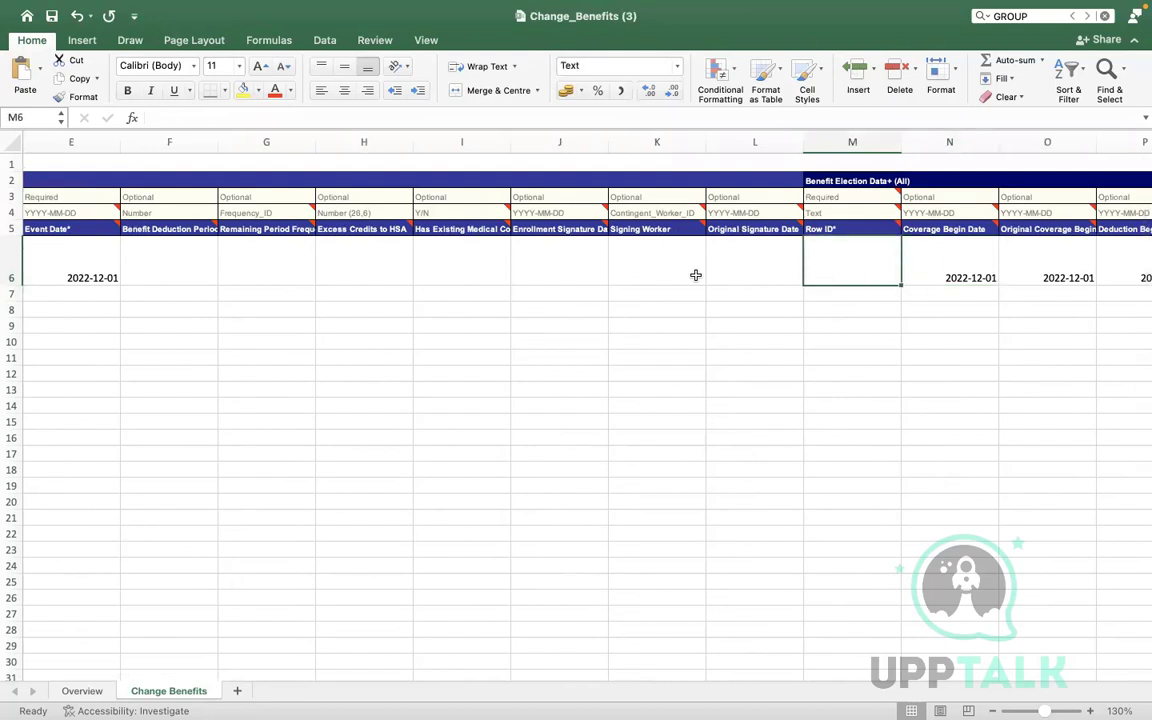
{"action": "type", "text": "1"}
{"action": "key", "text": "Right"}
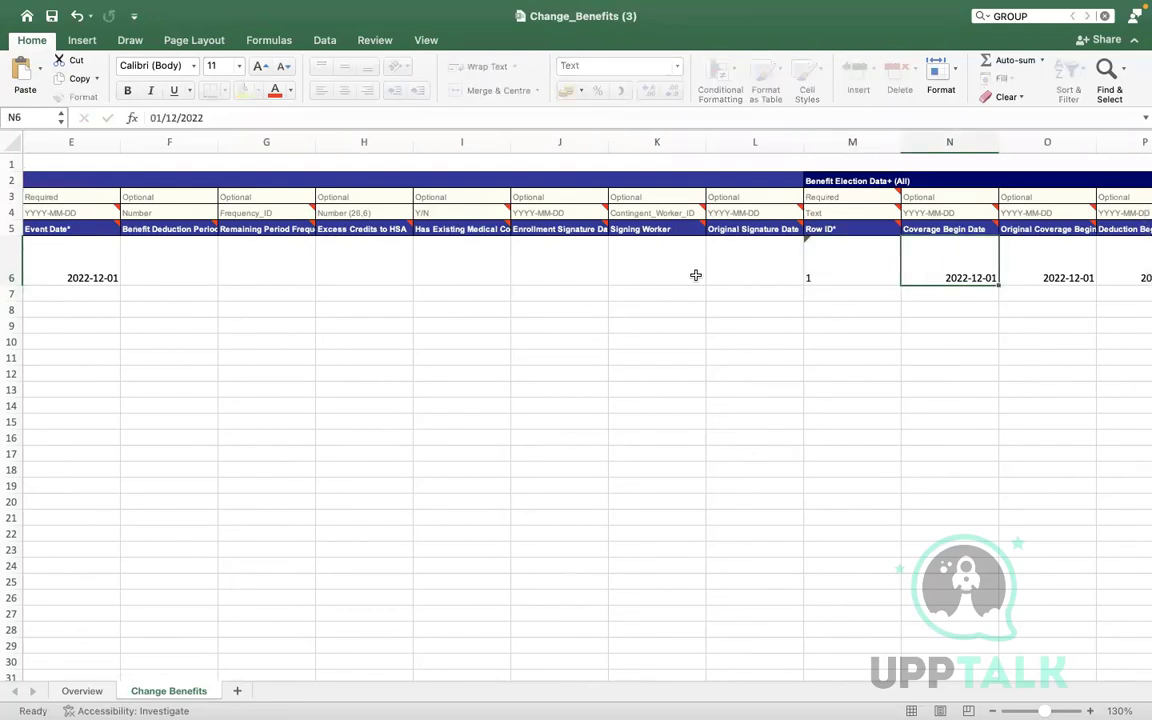
Review row 6's election columns out to the commuter plan coverage amount 25
{"action": "key", "text": "Right"}
{"action": "key", "text": "Right"}
{"action": "key", "text": "Right"}
{"action": "key", "text": "Right"}
{"action": "key", "text": "Right"}
{"action": "key", "text": "Right"}
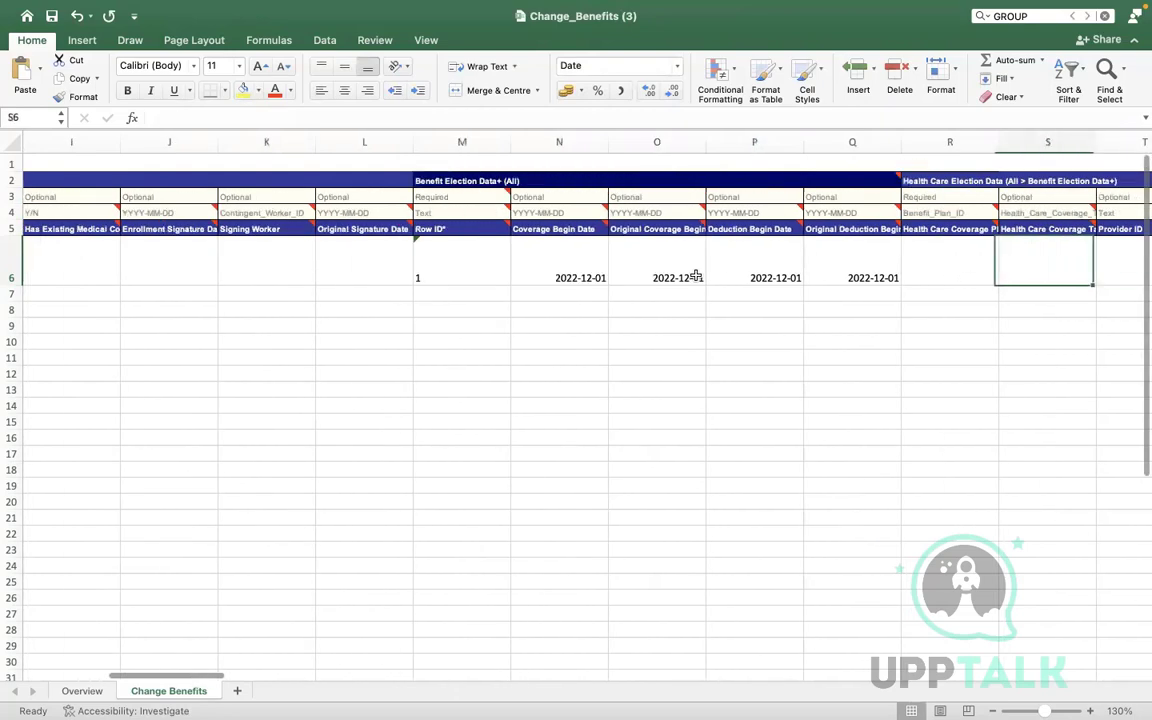
{"action": "key", "text": "Right"}
{"action": "key", "text": "Right"}
{"action": "key", "text": "Right"}
{"action": "key", "text": "Right"}
{"action": "key", "text": "Right"}
{"action": "key", "text": "Right"}
{"action": "key", "text": "Right"}
{"action": "key", "text": "Right"}
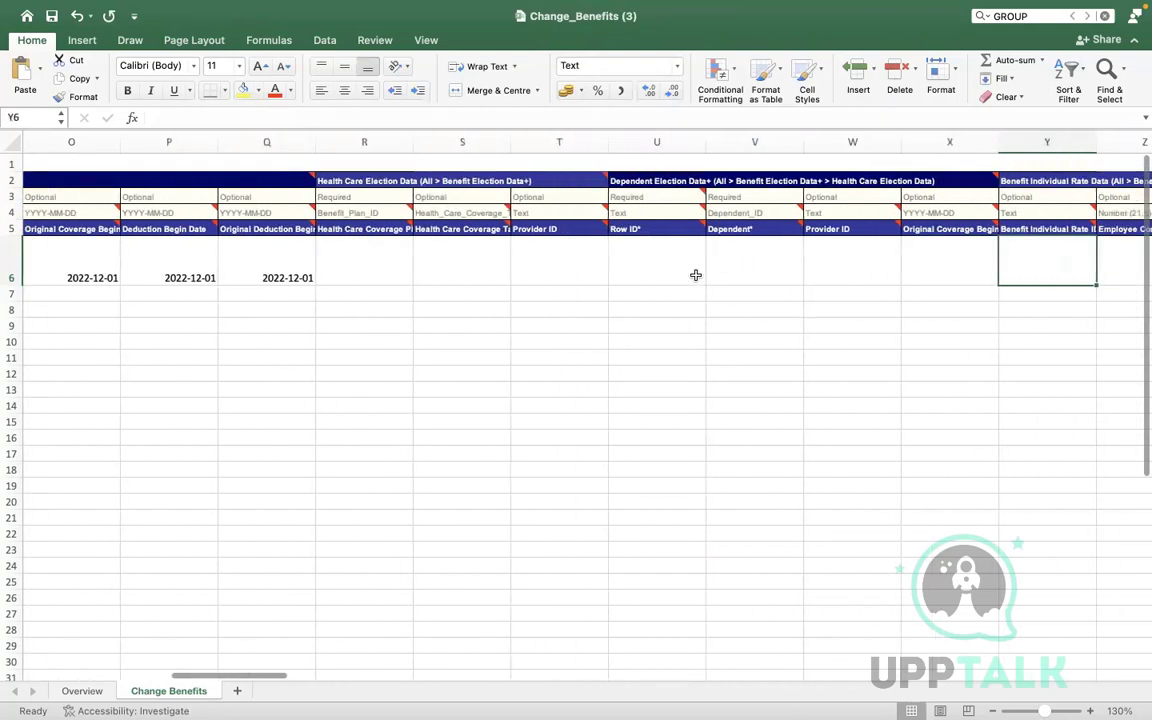
{"action": "key", "text": "Right"}
{"action": "key", "text": "Right"}
{"action": "key", "text": "Right"}
{"action": "key", "text": "Right"}
{"action": "key", "text": "Right"}
{"action": "key", "text": "Right"}
{"action": "key", "text": "Right"}
{"action": "key", "text": "Right"}
{"action": "key", "text": "Right"}
{"action": "key", "text": "Right"}
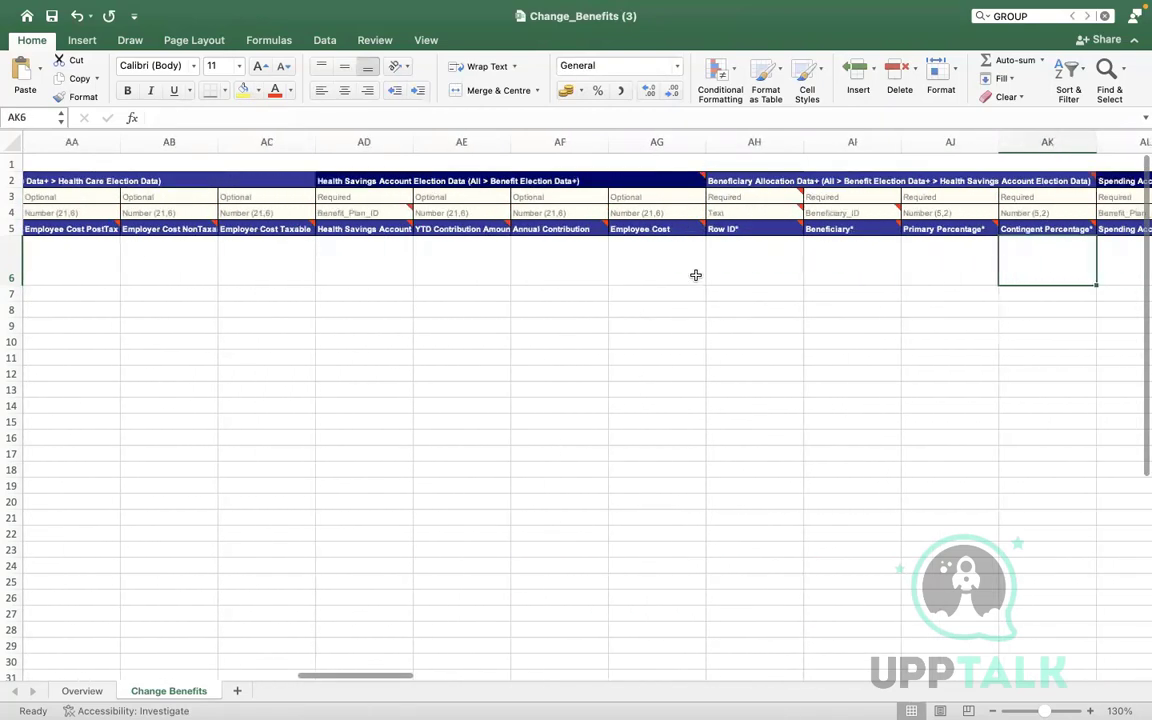
{"action": "key", "text": "Right"}
{"action": "key", "text": "Right"}
{"action": "key", "text": "Right"}
{"action": "key", "text": "Right"}
{"action": "key", "text": "Right"}
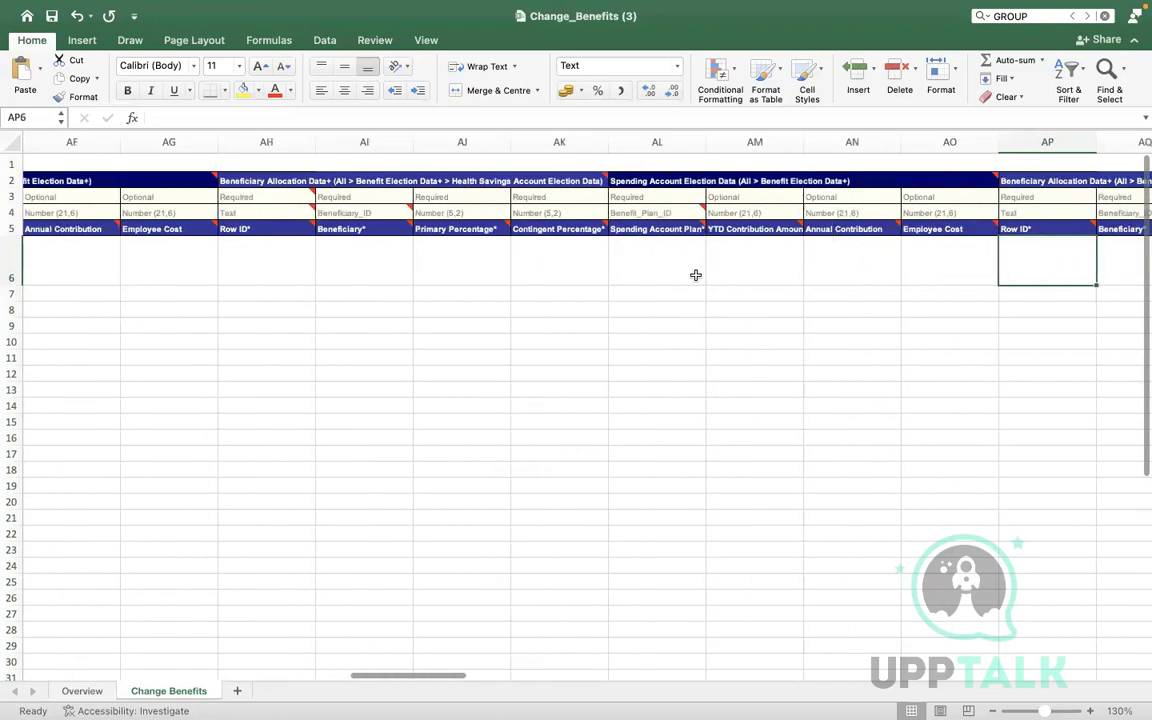
{"action": "key", "text": "Right"}
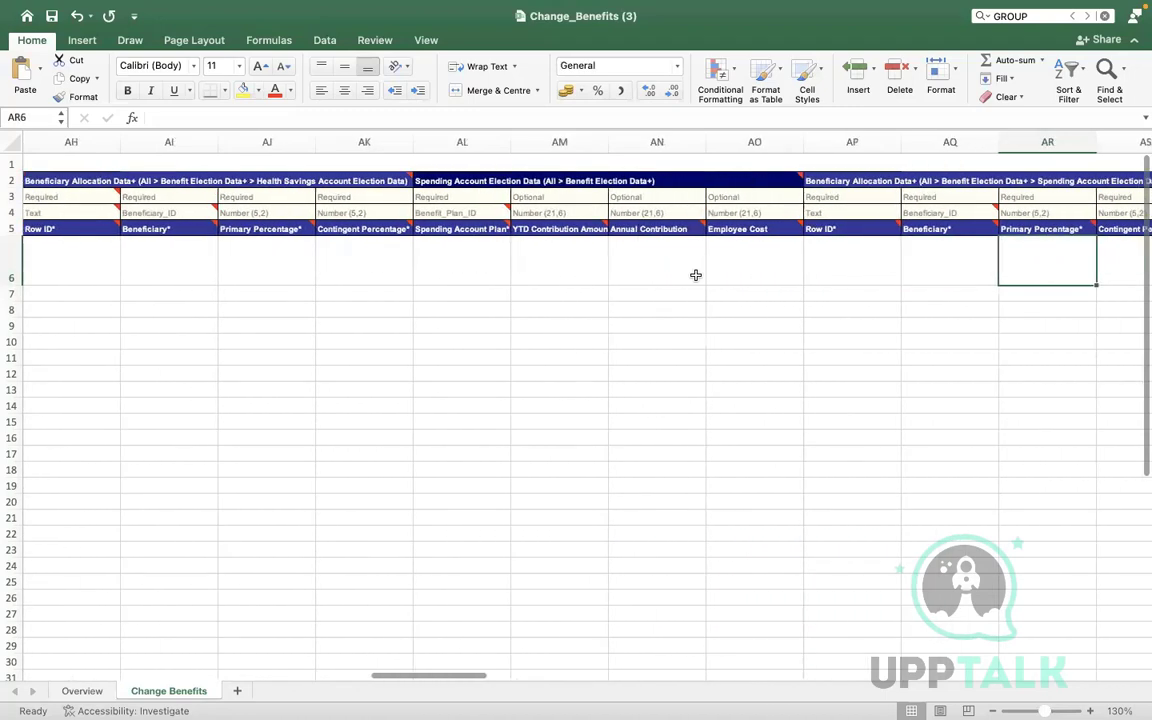
{"action": "key", "text": "Right"}
{"action": "key", "text": "Right"}
{"action": "key", "text": "Right"}
{"action": "key", "text": "Right"}
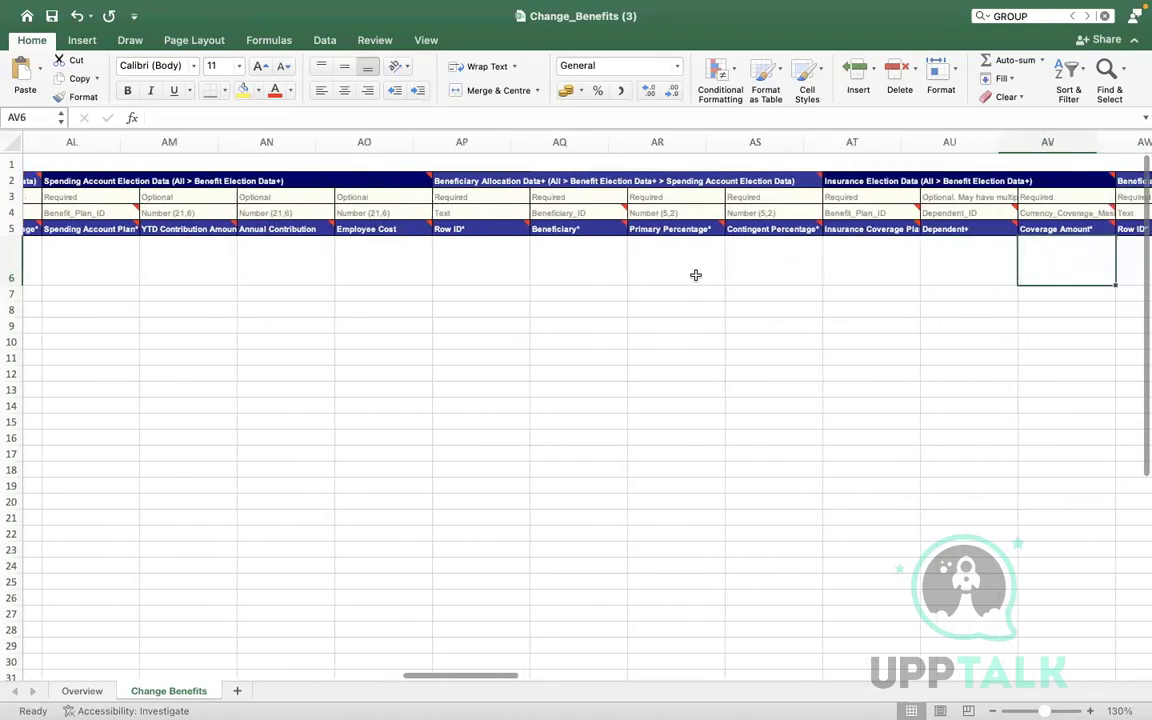
{"action": "key", "text": "Right"}
{"action": "key", "text": "Right"}
{"action": "key", "text": "Right"}
{"action": "key", "text": "Right"}
{"action": "key", "text": "Right"}
{"action": "key", "text": "Right"}
{"action": "key", "text": "Right"}
{"action": "key", "text": "Right"}
{"action": "key", "text": "Right"}
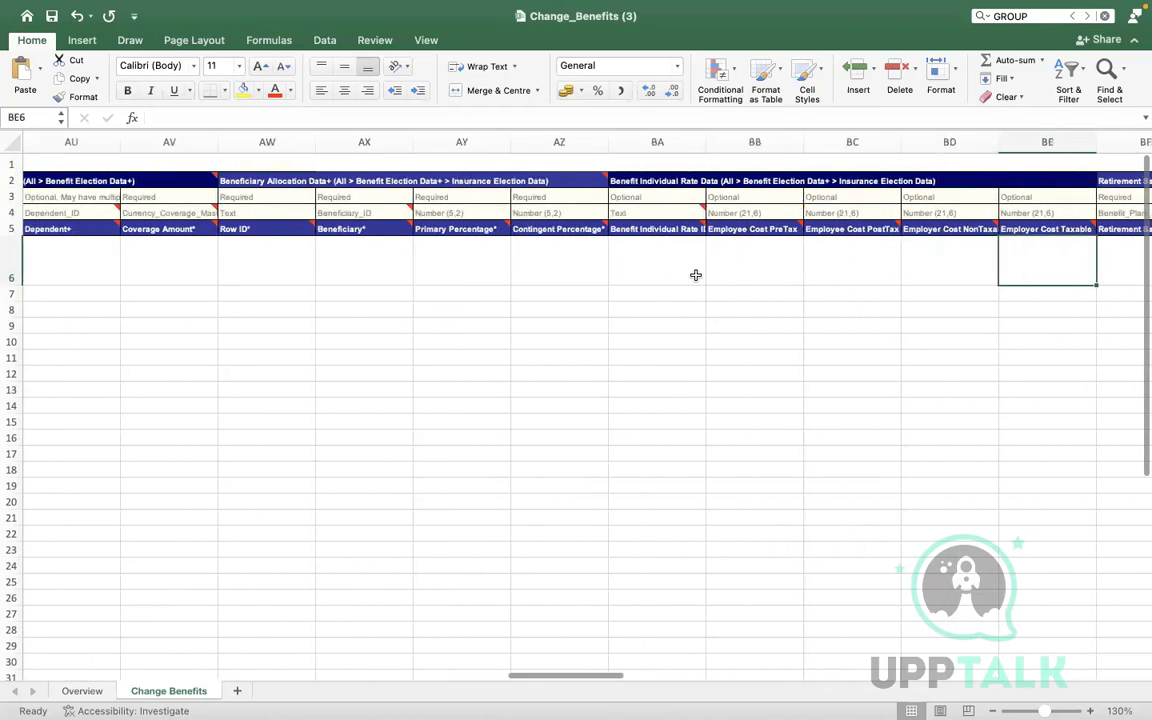
{"action": "key", "text": "Right"}
{"action": "key", "text": "Right"}
{"action": "key", "text": "Right"}
{"action": "key", "text": "Right"}
{"action": "key", "text": "Right"}
{"action": "key", "text": "Right"}
{"action": "key", "text": "Right"}
{"action": "key", "text": "Right"}
{"action": "key", "text": "Right"}
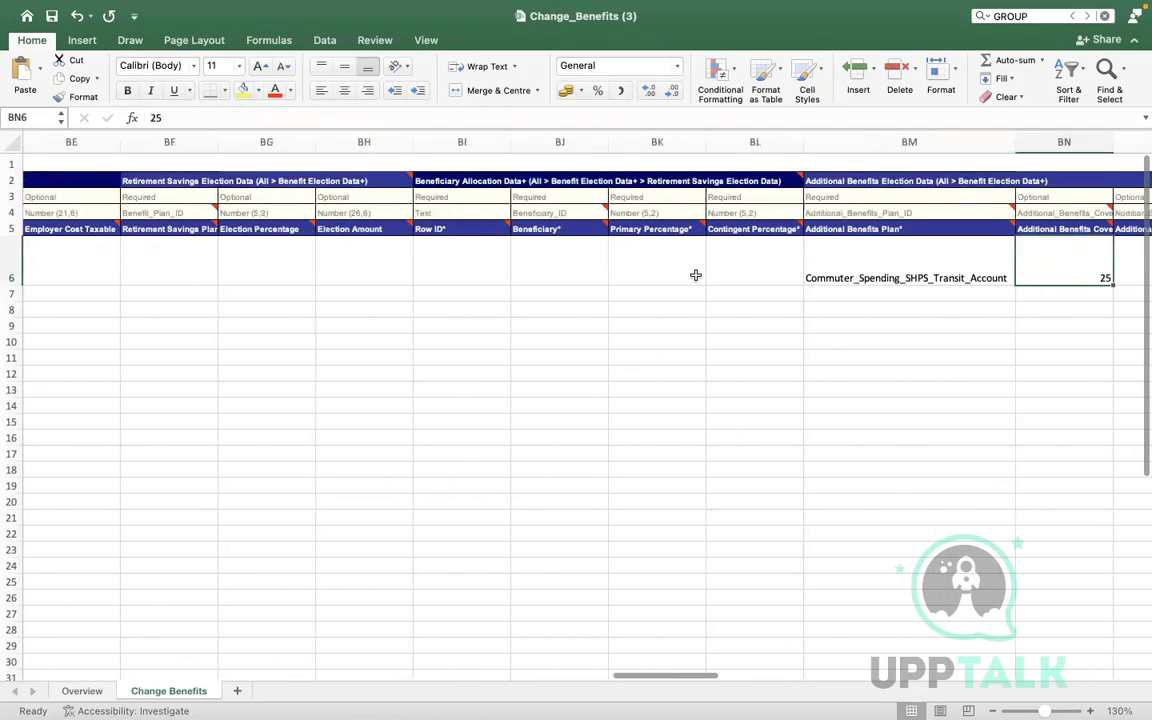
{"action": "key", "text": "Right"}
{"action": "key", "text": "Right"}
Check the retirement beneficiary and Additional Benefits Plan fields, then return to M6
{"action": "key", "text": "Left"}
{"action": "key", "text": "Left"}
{"action": "key", "text": "Left"}
{"action": "key", "text": "Left"}
{"action": "key", "text": "Left"}
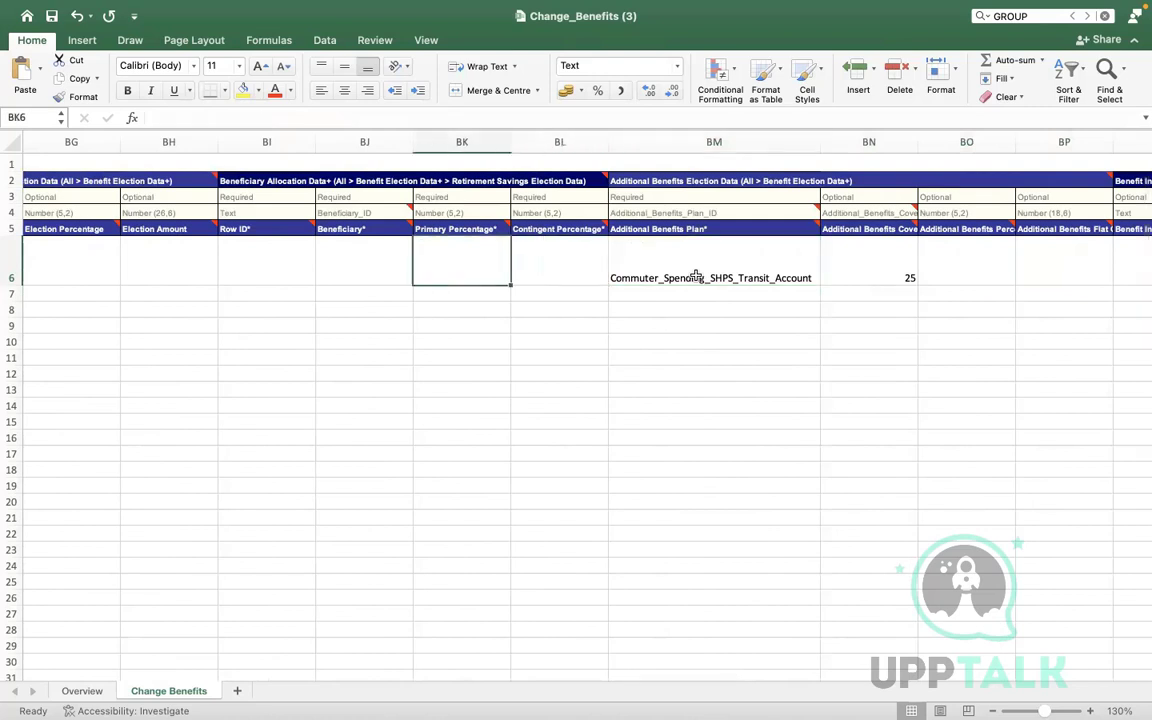
{"action": "key", "text": "Left"}
{"action": "key", "text": "Left"}
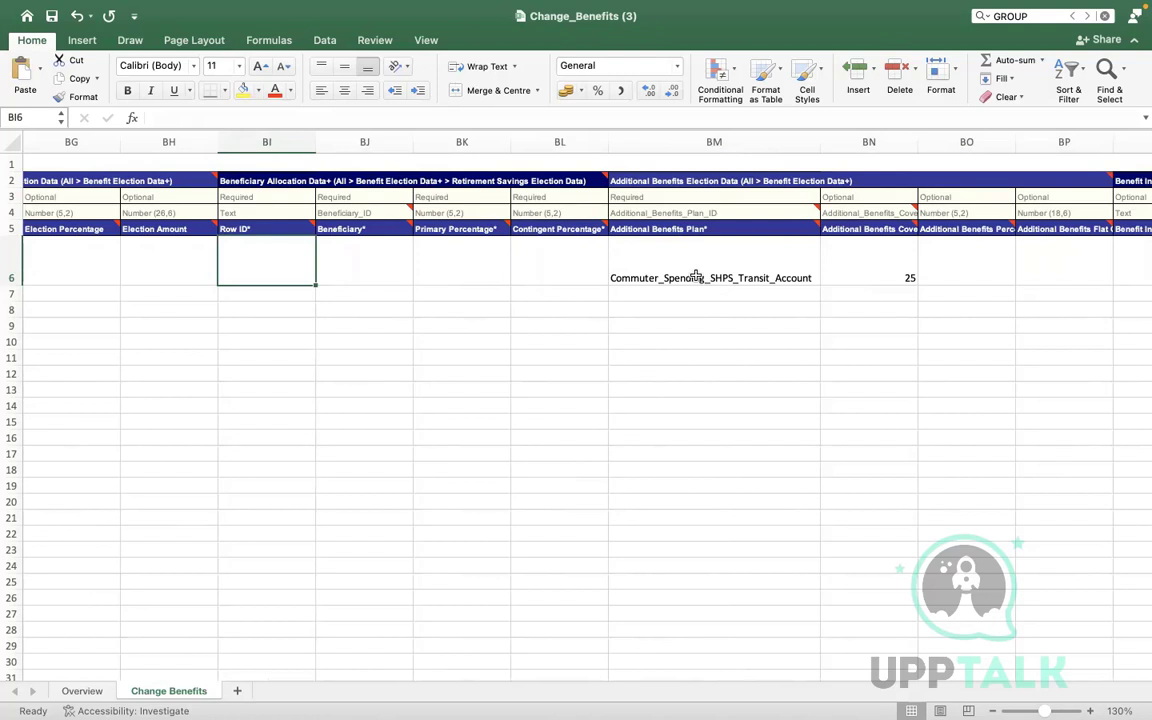
{"action": "key", "text": "Right"}
{"action": "key", "text": "Right"}
{"action": "key", "text": "Right"}
{"action": "key", "text": "Right"}
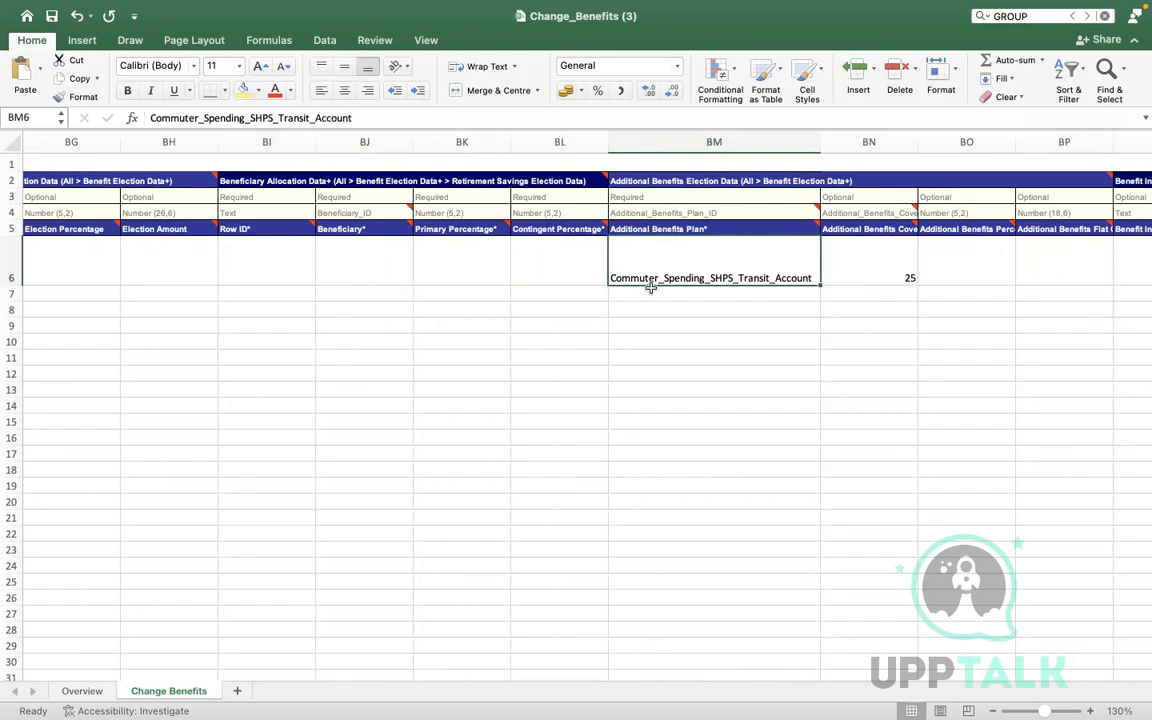
{"action": "key", "text": "Left"}
{"action": "key", "text": "Left"}
{"action": "key", "text": "Left"}
{"action": "key", "text": "Left"}
{"action": "key", "text": "Left"}
{"action": "key", "text": "Left"}
{"action": "key", "text": "Left"}
{"action": "key", "text": "Left"}
{"action": "key", "text": "Left"}
{"action": "key", "text": "Left"}
{"action": "key", "text": "Left"}
{"action": "key", "text": "Left"}
{"action": "key", "text": "Left"}
{"action": "key", "text": "Left"}
{"action": "key", "text": "Left"}
{"action": "key", "text": "Left"}
{"action": "key", "text": "Left"}
{"action": "key", "text": "Left"}
{"action": "key", "text": "Left"}
{"action": "key", "text": "Left"}
{"action": "key", "text": "Left"}
{"action": "key", "text": "Left"}
{"action": "key", "text": "Left"}
{"action": "key", "text": "Left"}
{"action": "key", "text": "Left"}
{"action": "key", "text": "Left"}
{"action": "key", "text": "Left"}
{"action": "key", "text": "Left"}
{"action": "key", "text": "Left"}
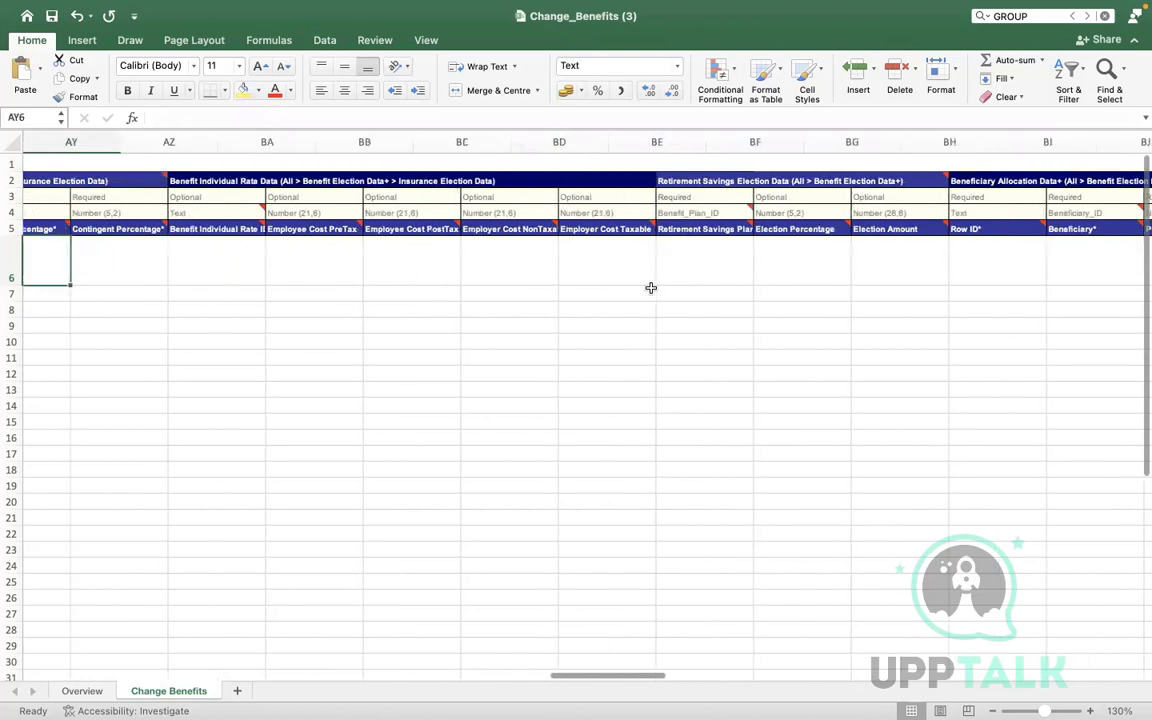
{"action": "key", "text": "Left"}
{"action": "key", "text": "Left"}
{"action": "key", "text": "Left"}
{"action": "key", "text": "Left"}
{"action": "key", "text": "Left"}
{"action": "key", "text": "Left"}
{"action": "key", "text": "Left"}
{"action": "key", "text": "Left"}
{"action": "key", "text": "Left"}
{"action": "key", "text": "Left"}
{"action": "key", "text": "Left"}
{"action": "key", "text": "Left"}
{"action": "key", "text": "Left"}
{"action": "key", "text": "Left"}
{"action": "key", "text": "Left"}
{"action": "key", "text": "Left"}
{"action": "key", "text": "Left"}
{"action": "key", "text": "Left"}
{"action": "key", "text": "Left"}
{"action": "key", "text": "Left"}
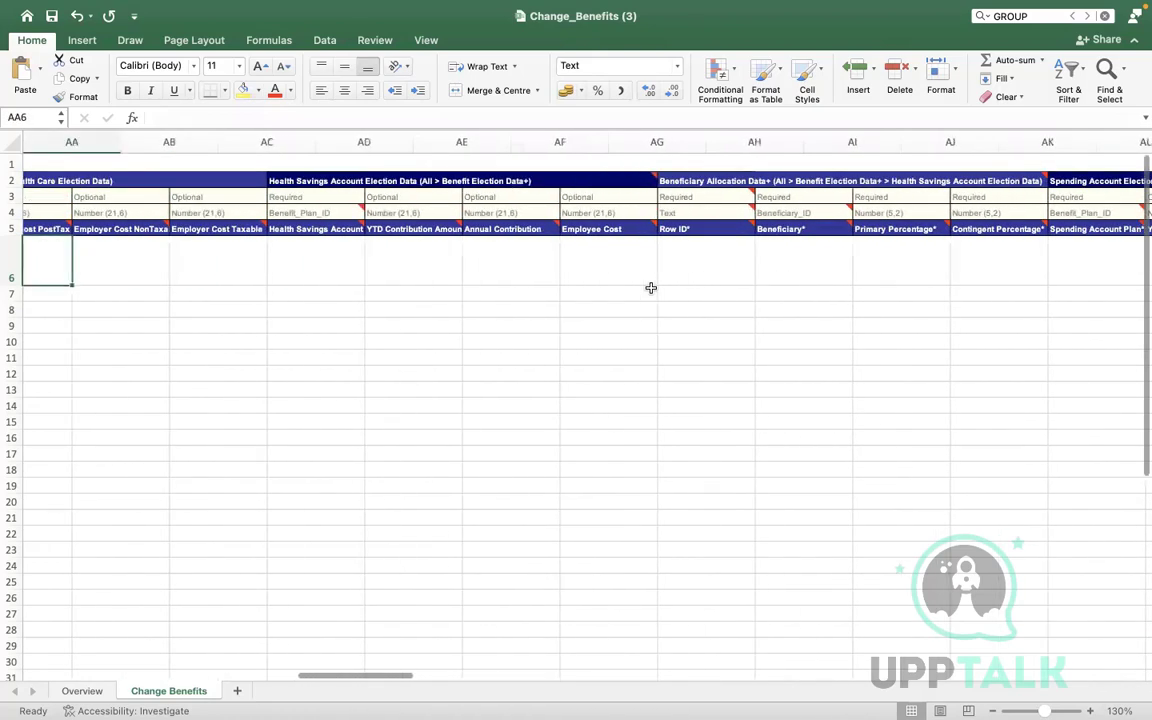
{"action": "key", "text": "Right"}
{"action": "key", "text": "Right"}
{"action": "key", "text": "Right"}
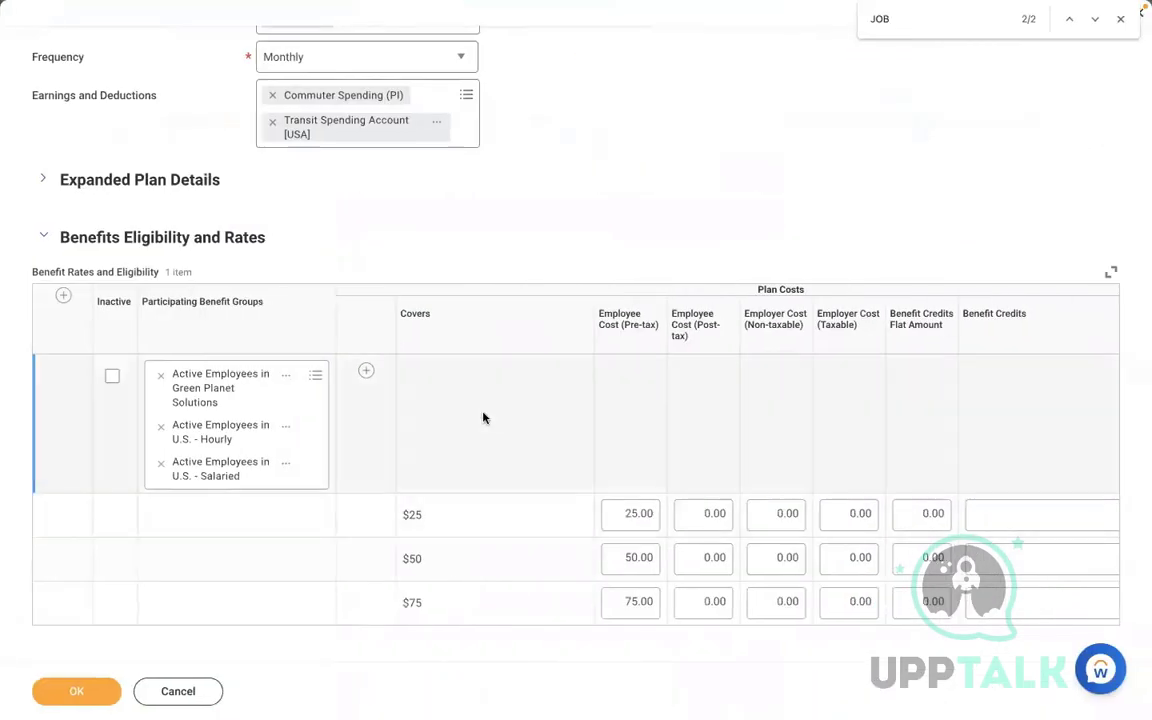
Cancel the benefit plan edit and open the worker's Worker History from the Job page
{"action": "left_click", "coordinate": [180, 692]}
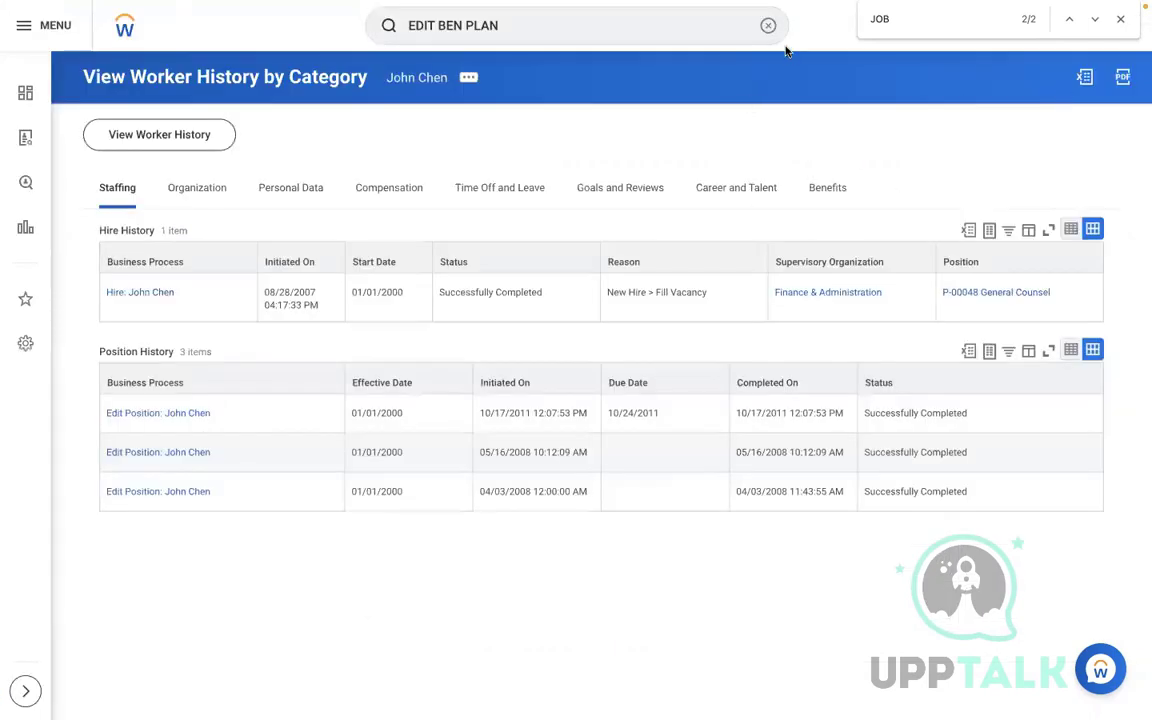
{"action": "left_click", "coordinate": [767, 25]}
{"action": "left_click", "coordinate": [494, 131]}
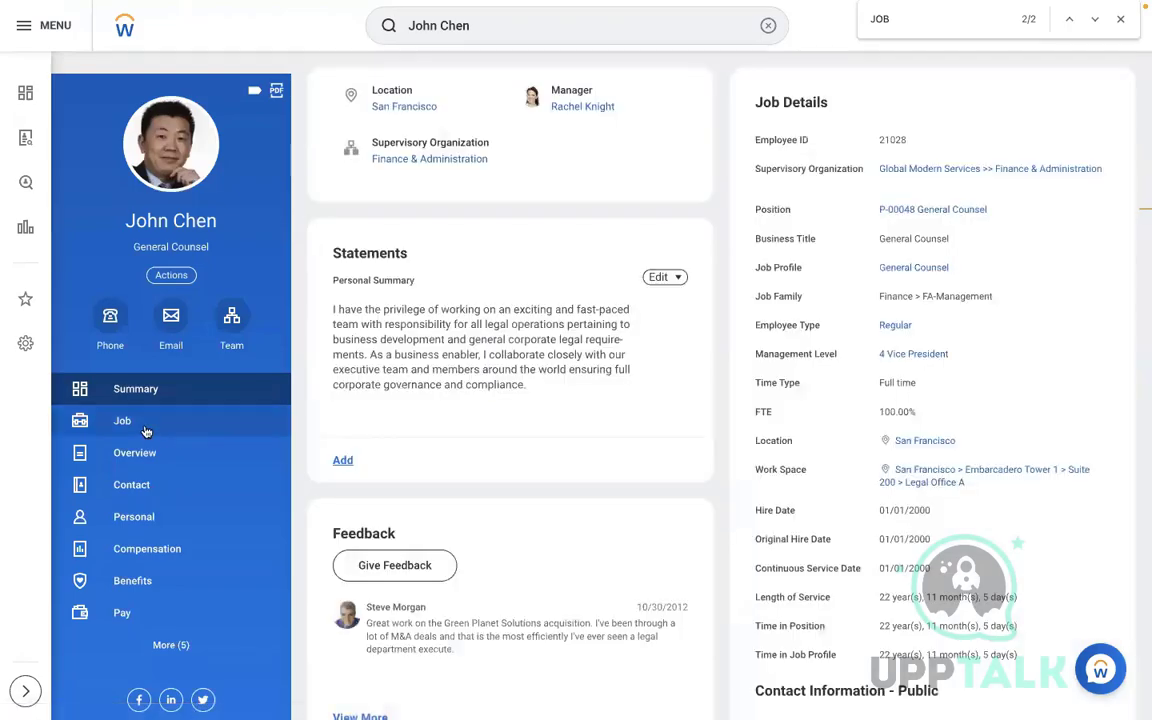
{"action": "left_click", "coordinate": [145, 431]}
{"action": "left_click", "coordinate": [843, 98]}
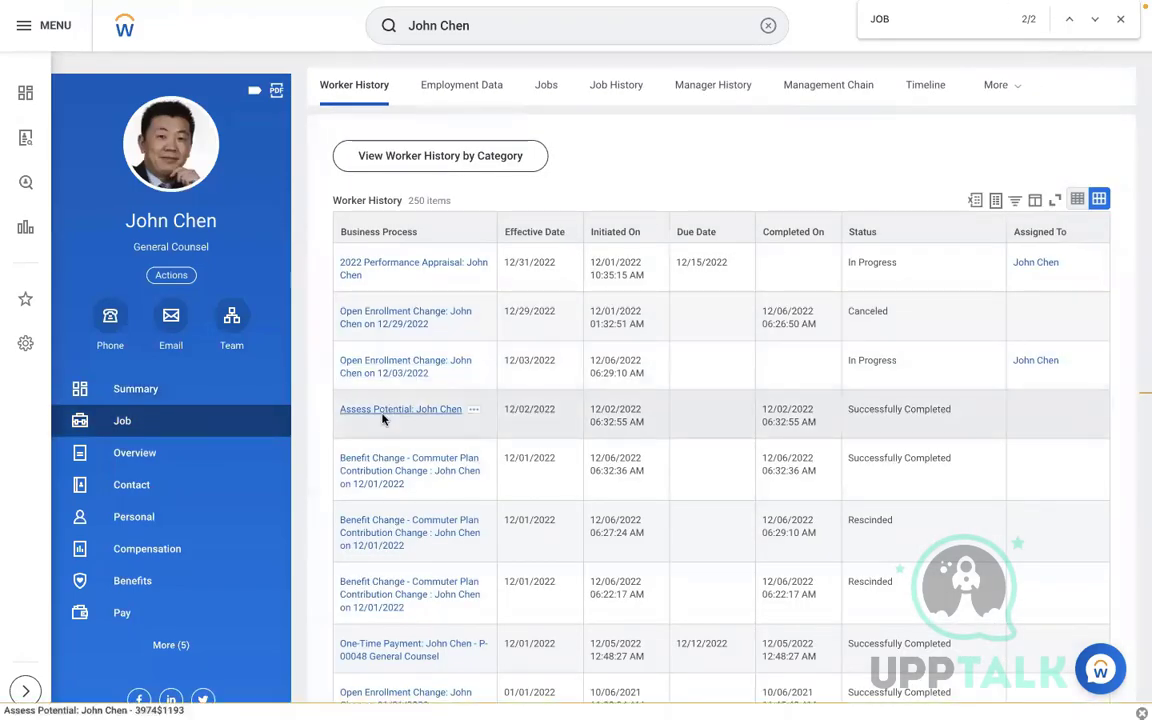
Open the completed 12/01/2022 Commuter Plan Contribution Change event details
{"action": "left_click", "coordinate": [414, 485]}
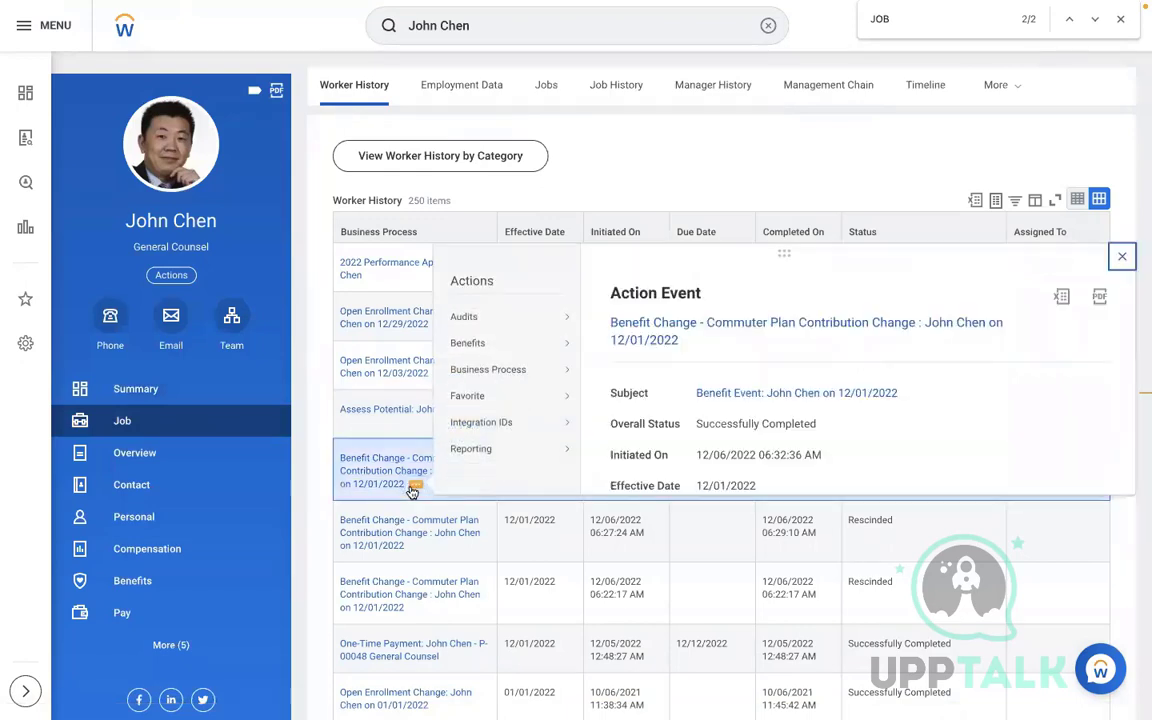
{"action": "mouse_move", "coordinate": [507, 346]}
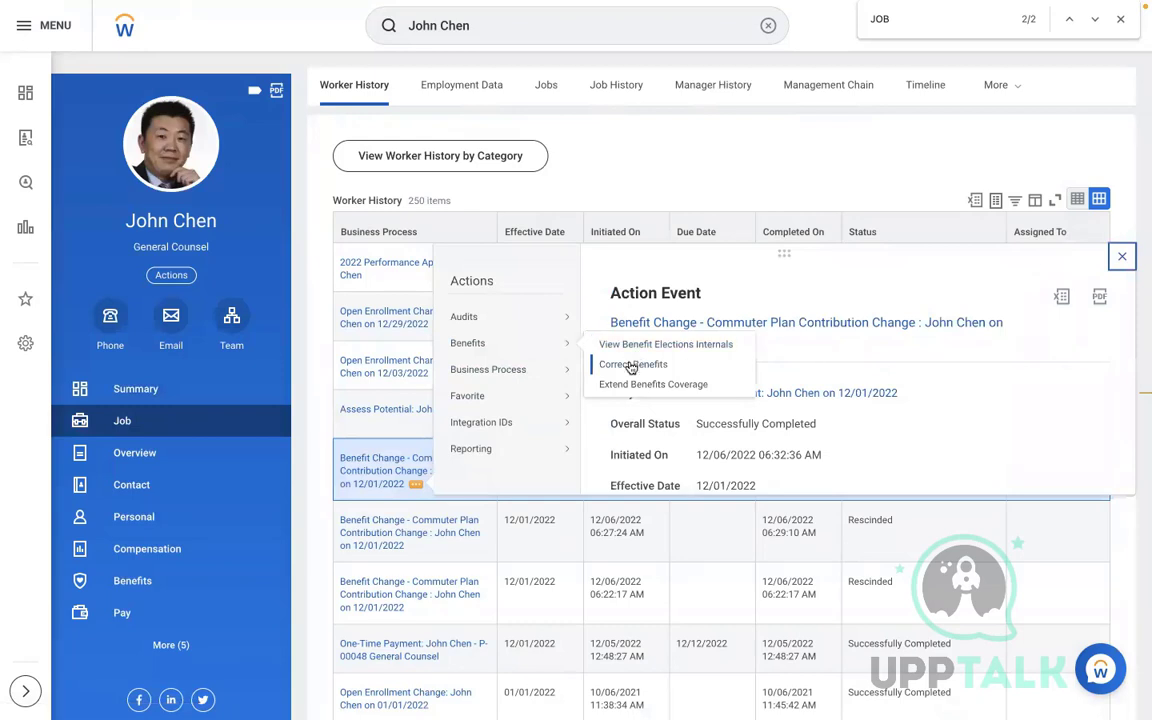
{"action": "mouse_move", "coordinate": [494, 369]}
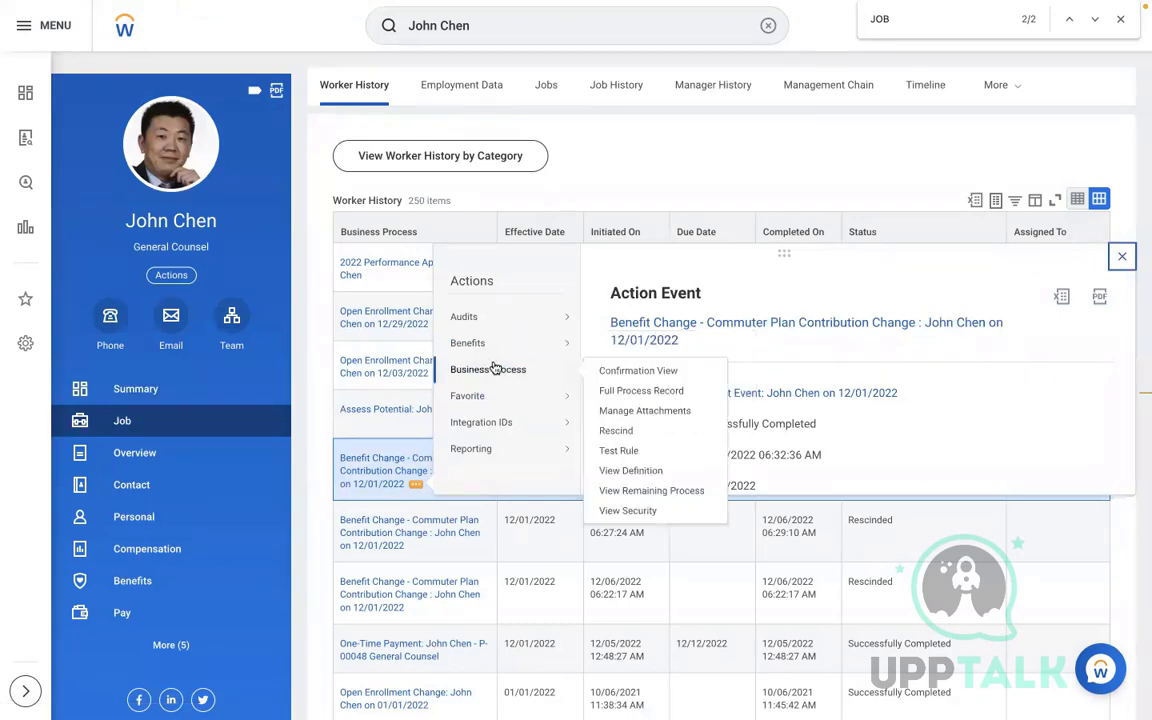
{"action": "left_click", "coordinate": [733, 141]}
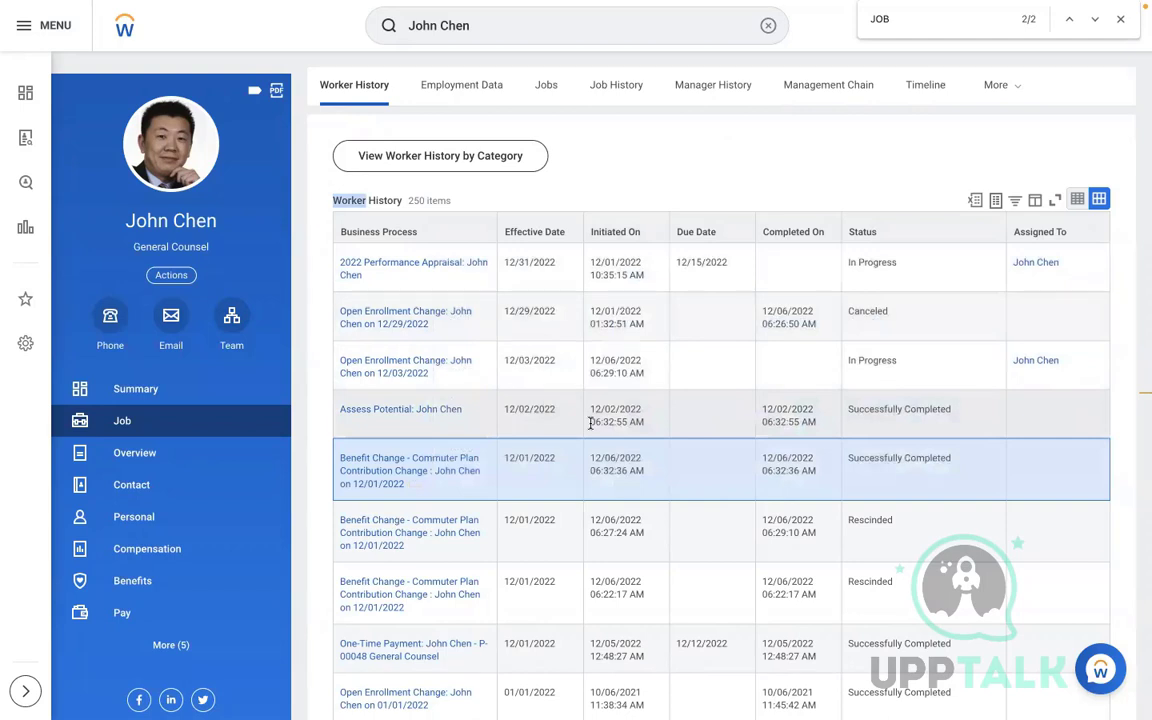
{"action": "left_click", "coordinate": [415, 487]}
{"action": "mouse_move", "coordinate": [482, 347]}
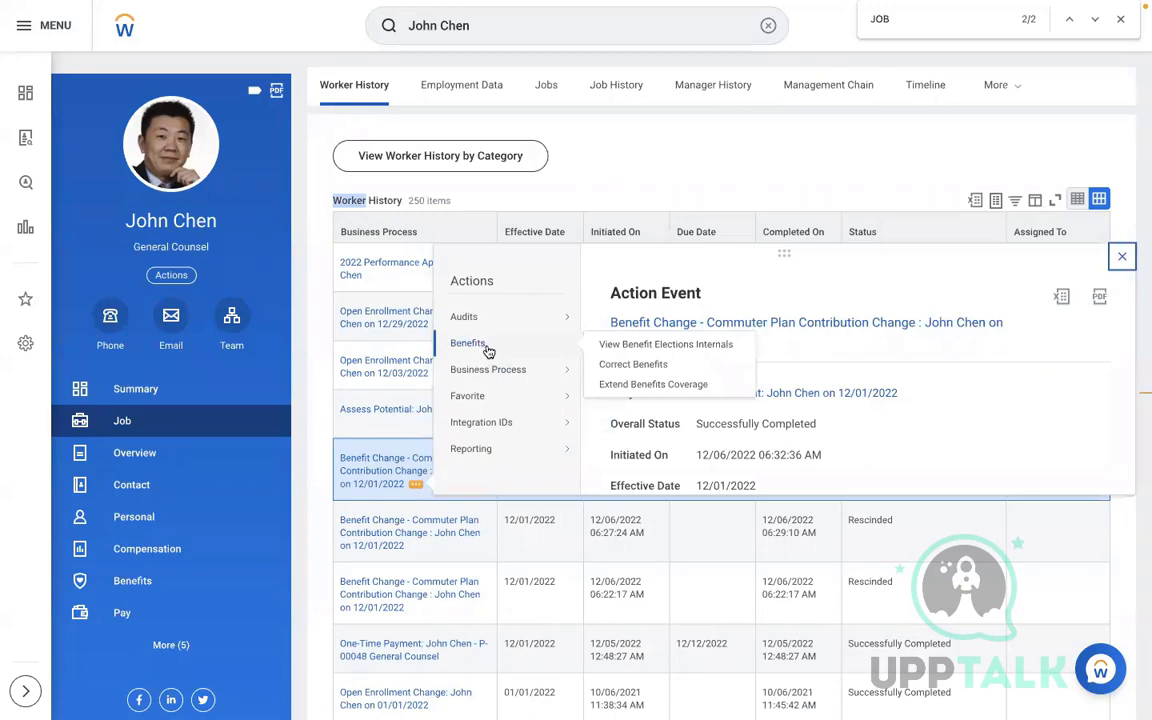
{"action": "left_click", "coordinate": [371, 465]}
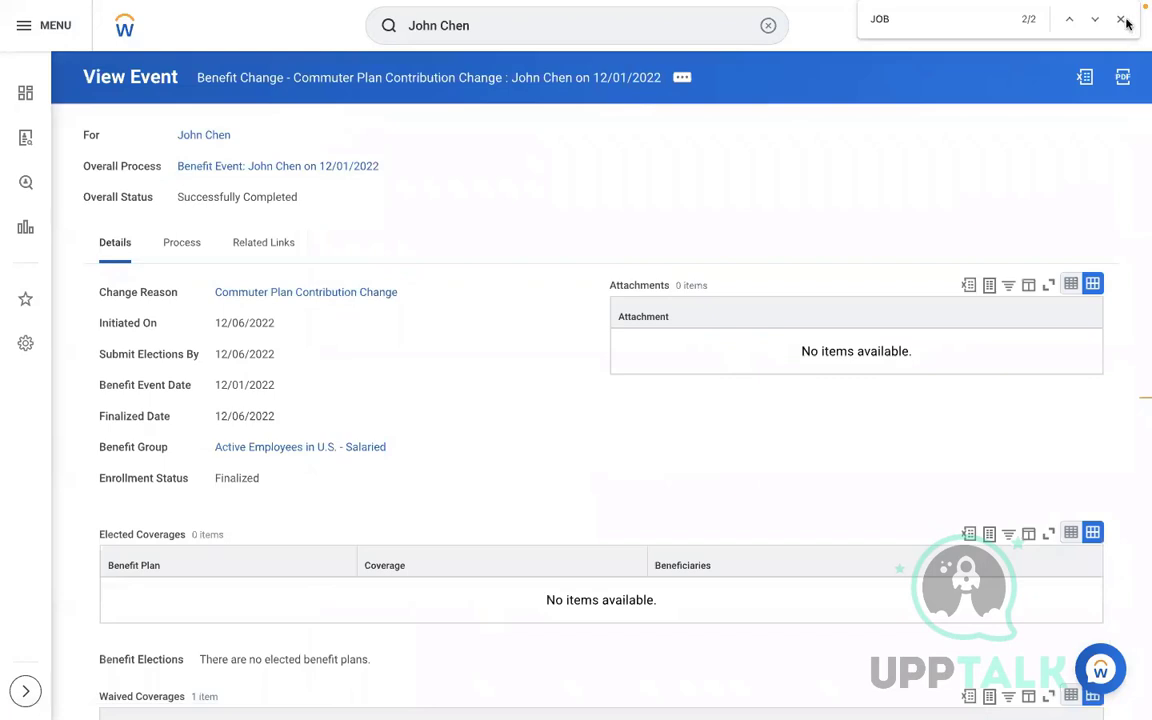
{"action": "left_click", "coordinate": [1121, 19]}
Choose Business Process > Rescind from the event's related actions
{"action": "mouse_move", "coordinate": [414, 298]}
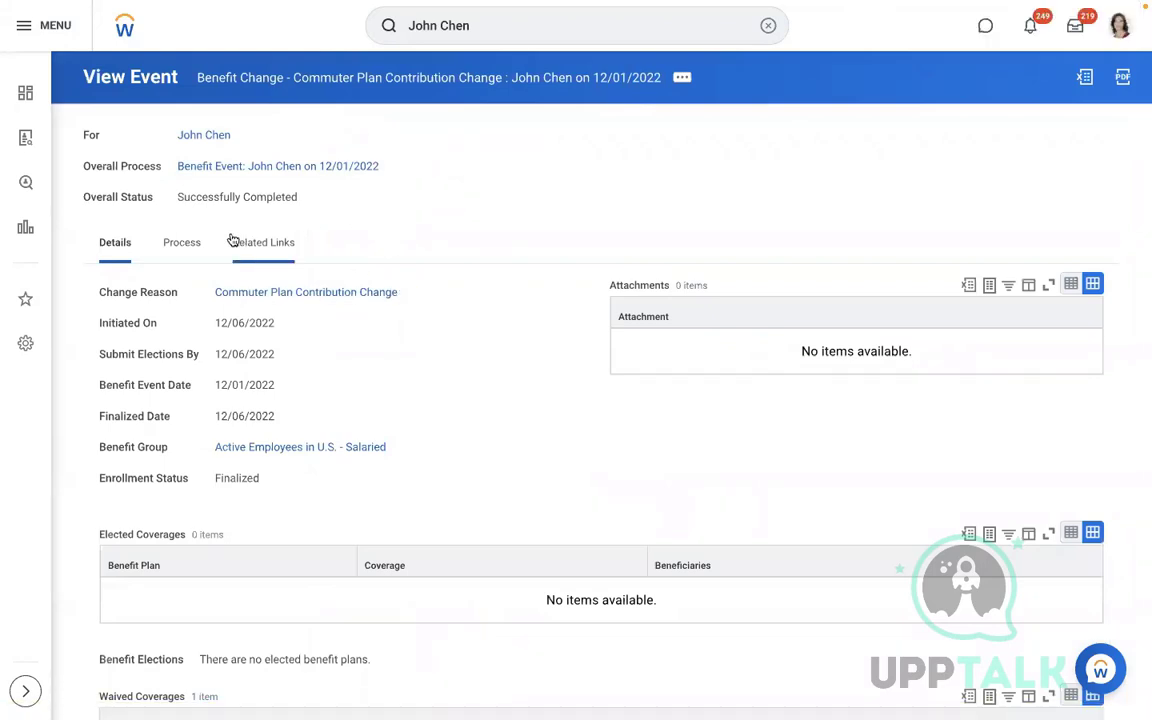
{"action": "left_click", "coordinate": [682, 77]}
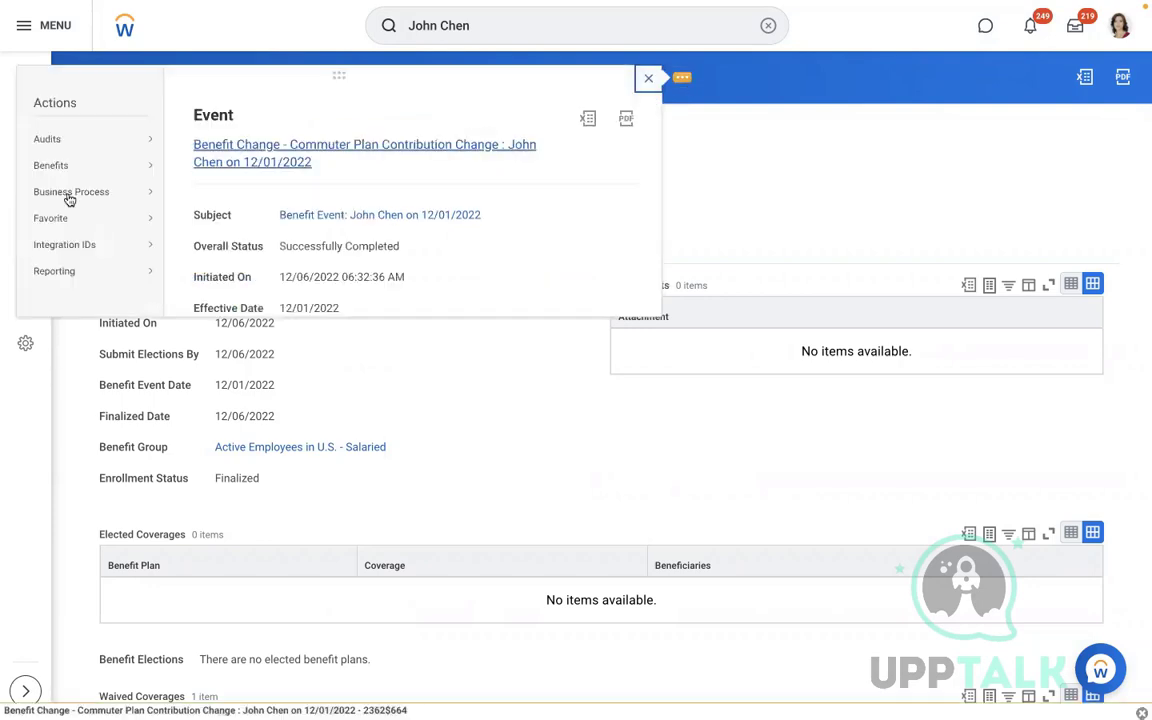
{"action": "mouse_move", "coordinate": [47, 175]}
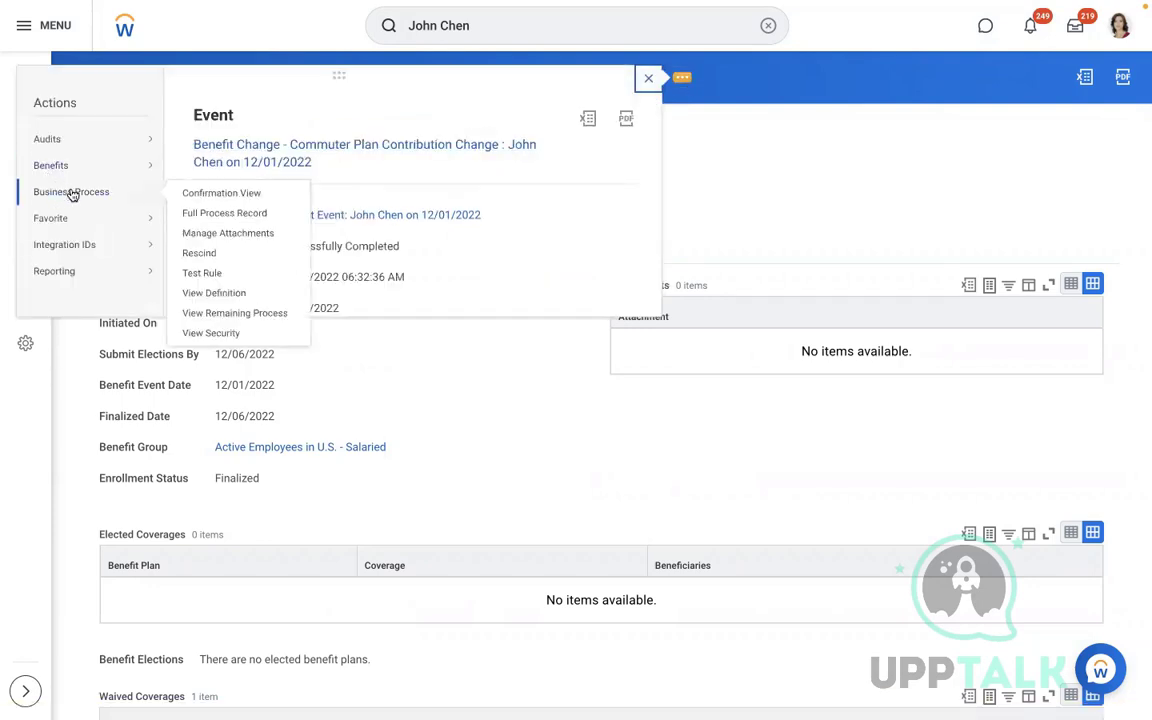
{"action": "left_click", "coordinate": [212, 253]}
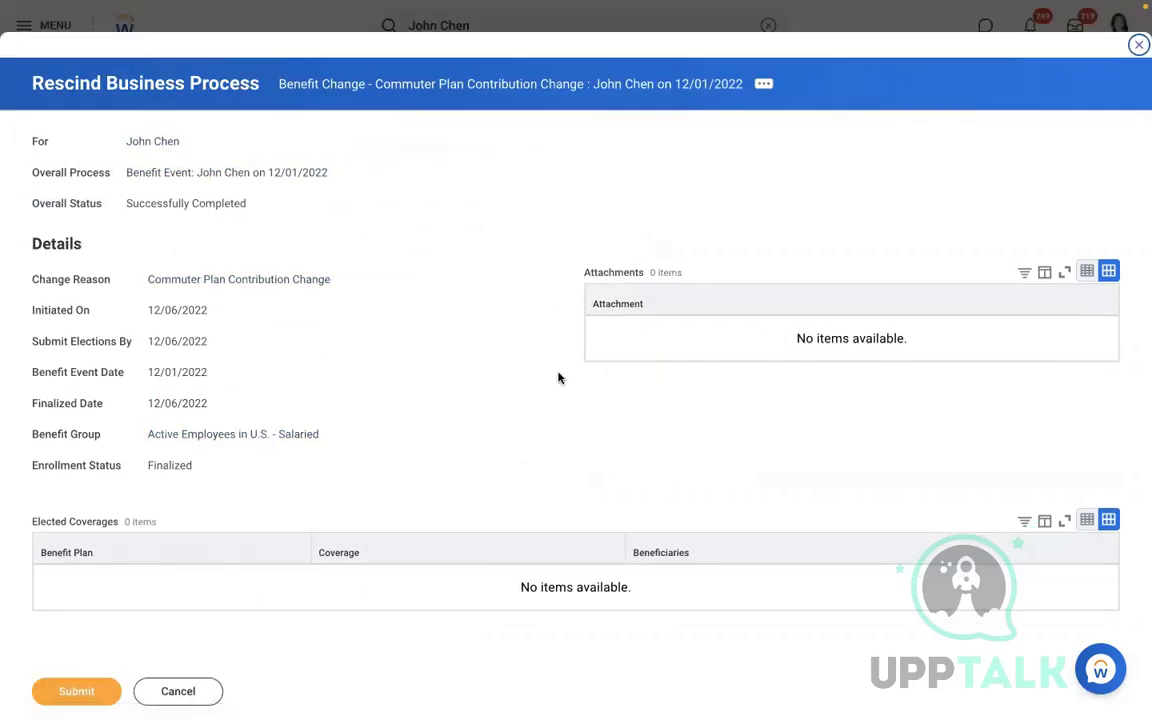
Rescind the Commuter Plan Contribution Change event with the comment TEST
{"action": "scroll", "coordinate": [558, 377], "scroll_direction": "down", "scroll_amount": 5}
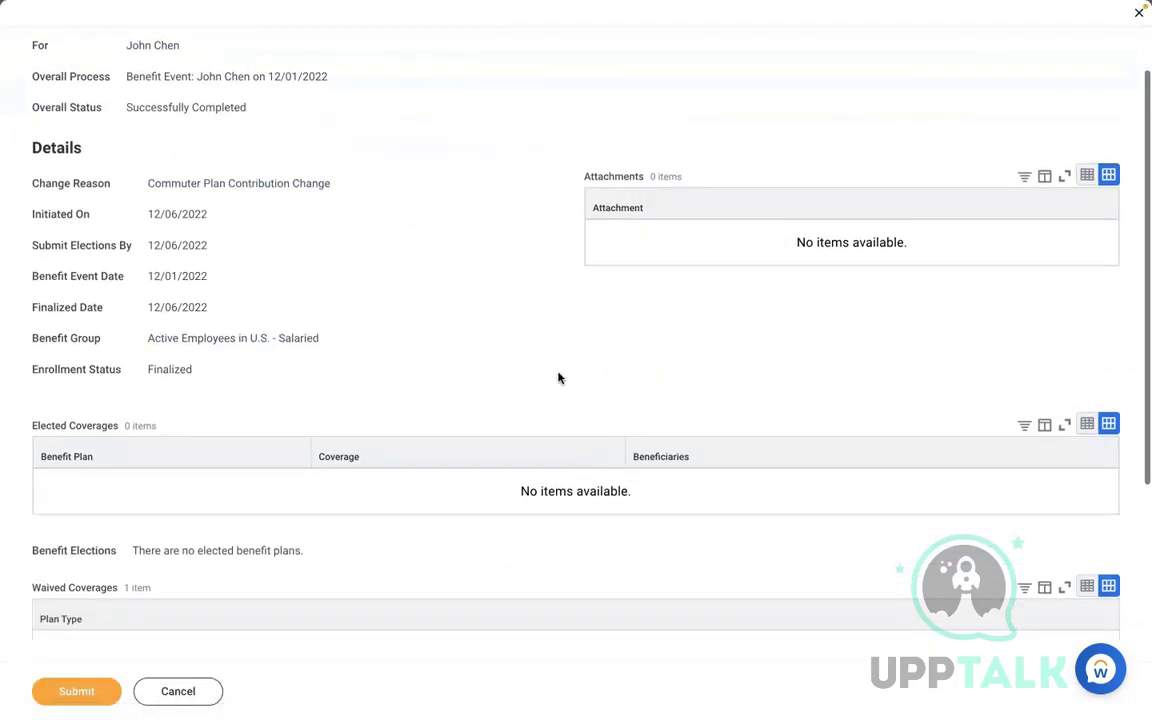
{"action": "left_click", "coordinate": [352, 482]}
{"action": "type", "text": "TEST"}
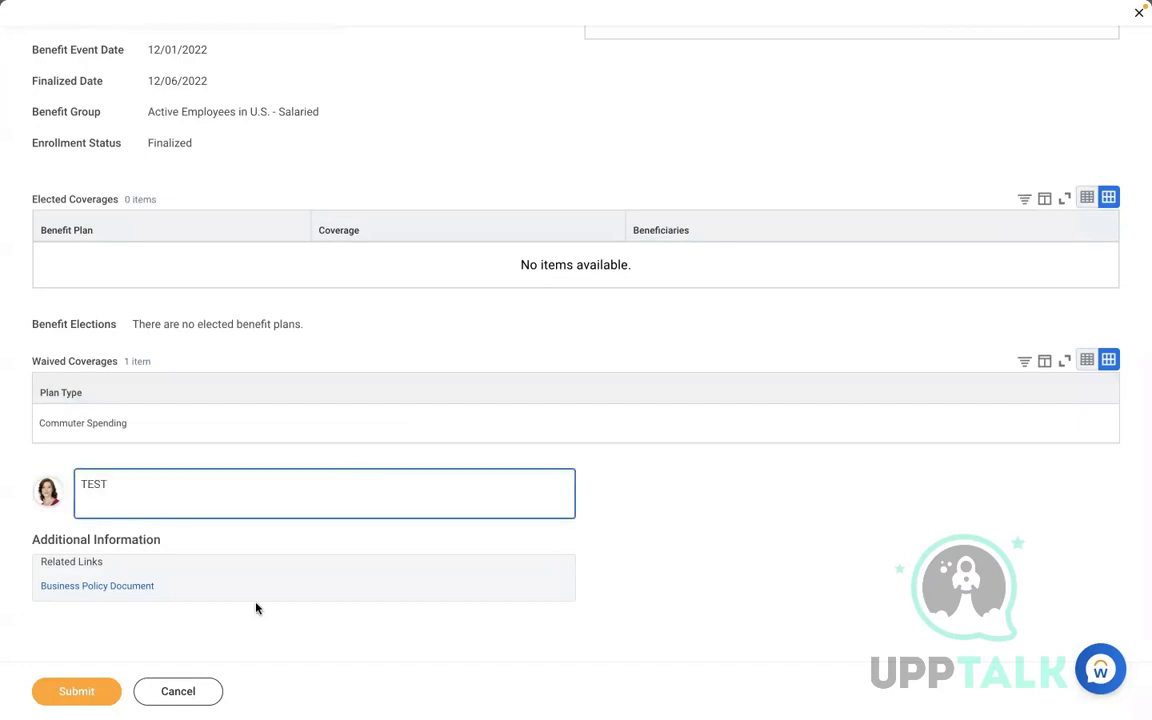
{"action": "left_click", "coordinate": [77, 690]}
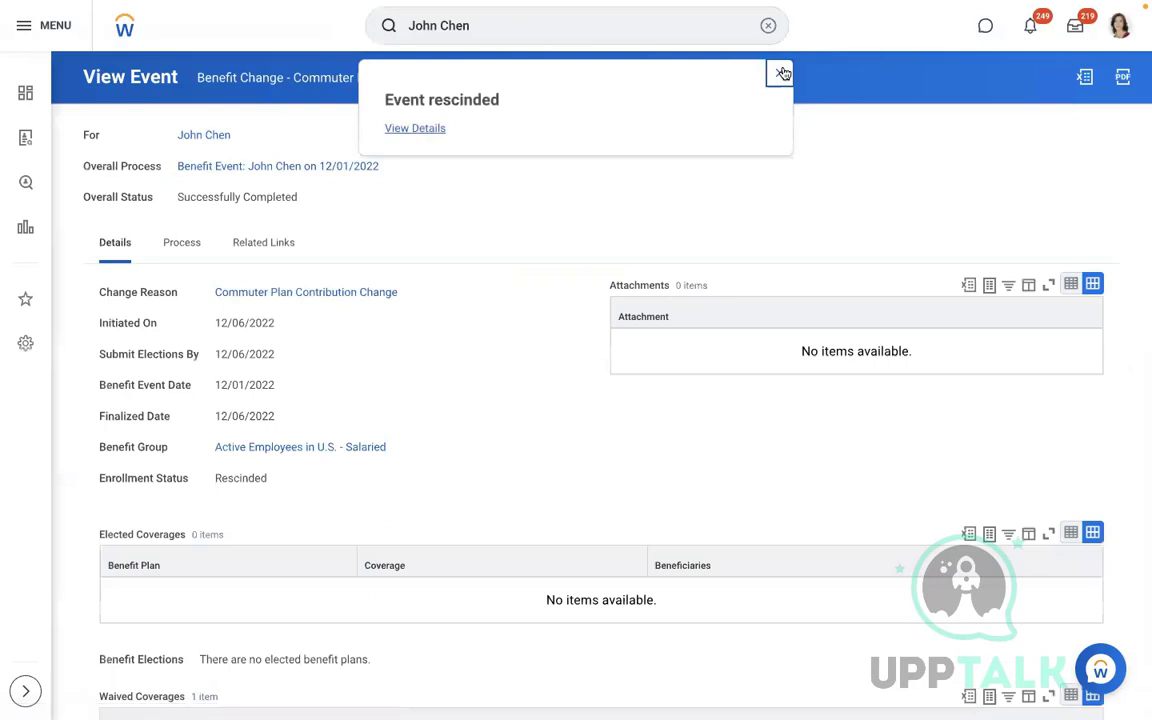
{"action": "left_click", "coordinate": [783, 73]}
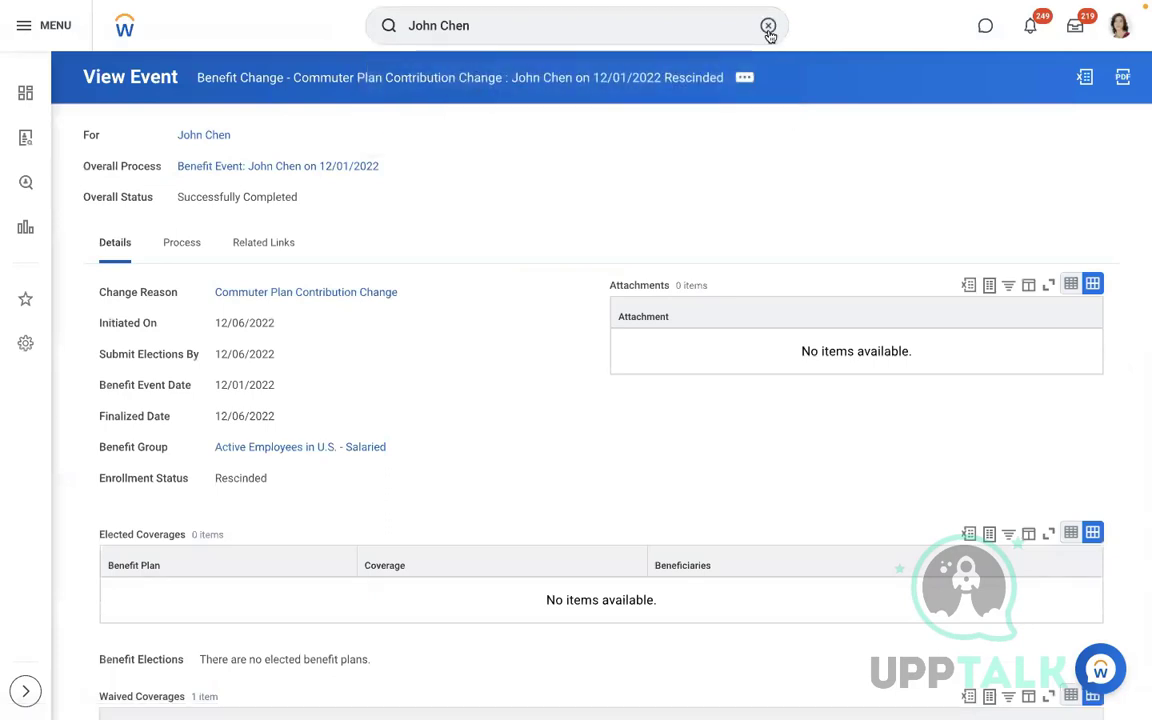
Search VIEW INT SYS and open the View Integration System task
{"action": "left_click", "coordinate": [767, 25]}
{"action": "type", "text": "VIEW I"}
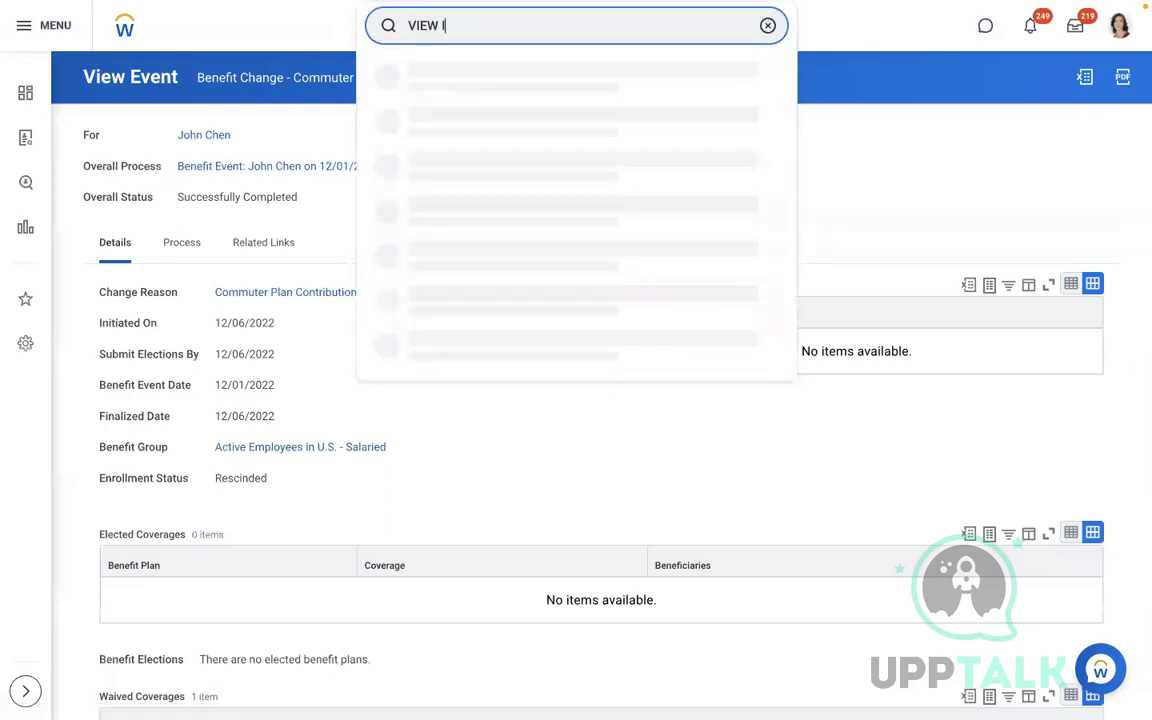
{"action": "type", "text": "NT SYS"}
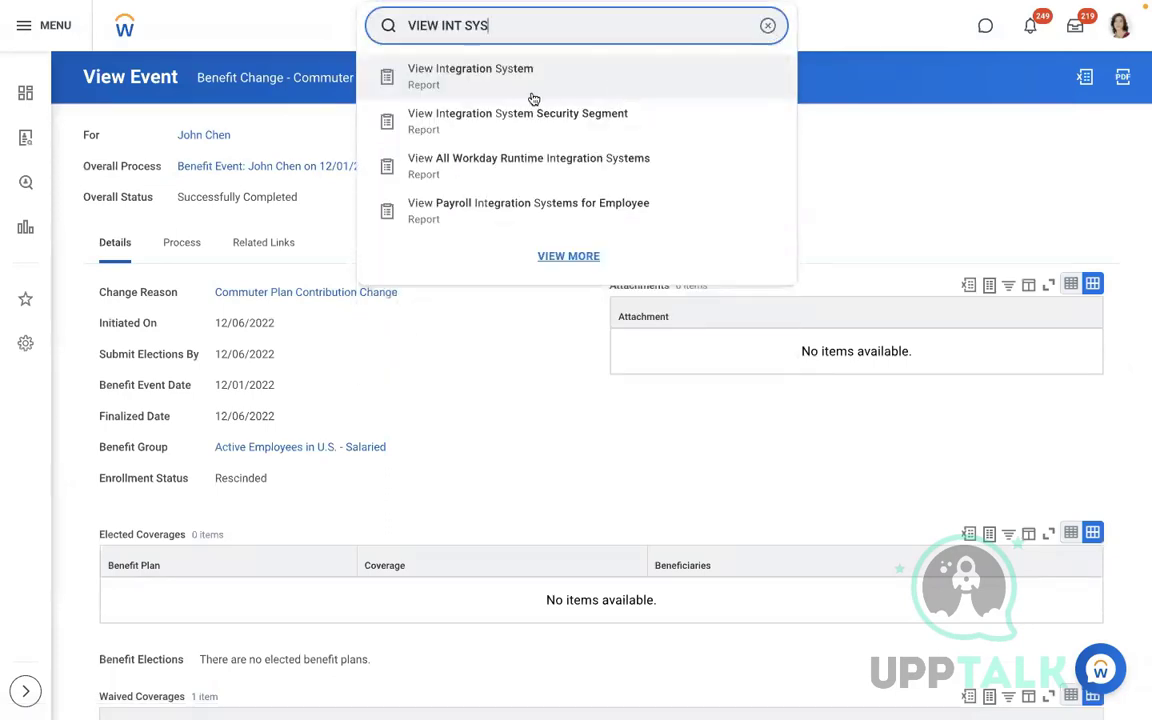
{"action": "left_click", "coordinate": [509, 91]}
Find and open the AMD - Change Benefits Elections integration system
{"action": "left_click", "coordinate": [478, 210]}
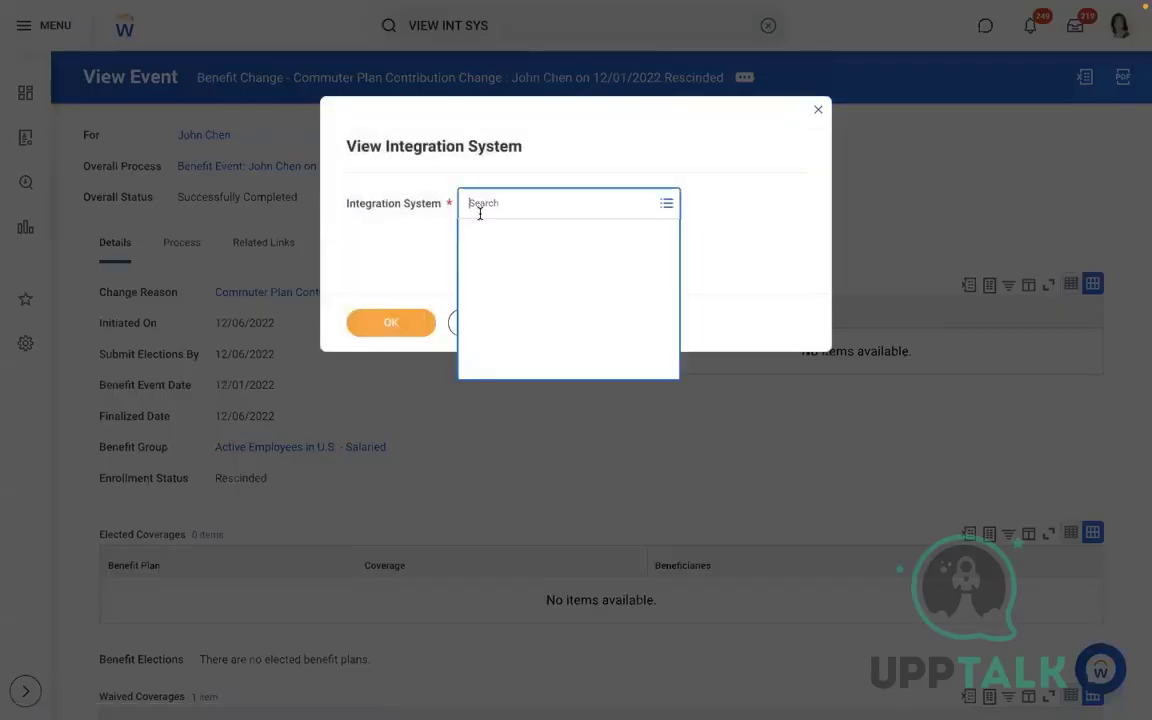
{"action": "type", "text": "AMD"}
{"action": "key", "text": "Return"}
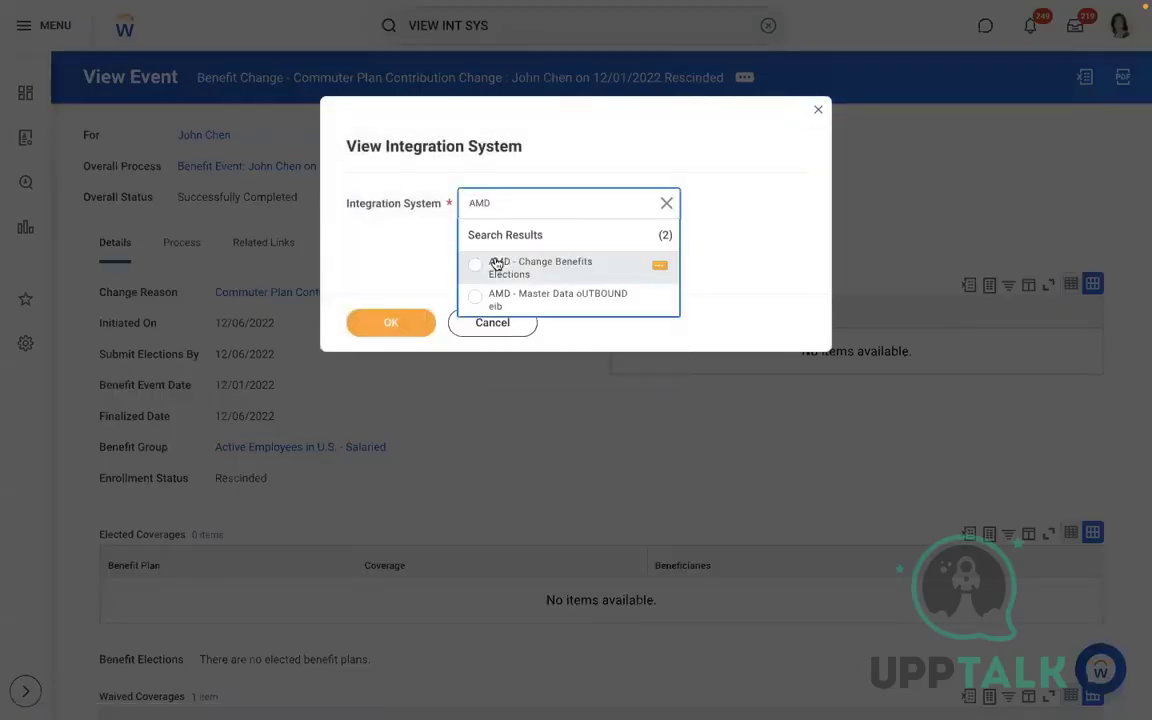
{"action": "left_click", "coordinate": [496, 263]}
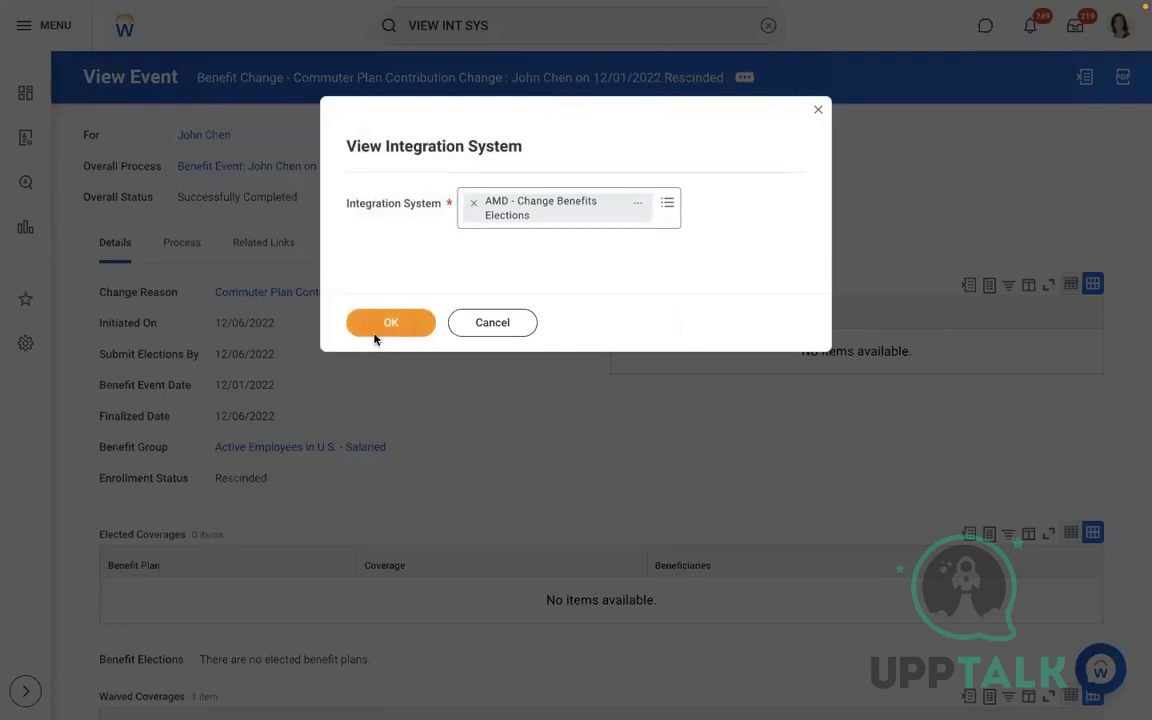
{"action": "left_click", "coordinate": [380, 330]}
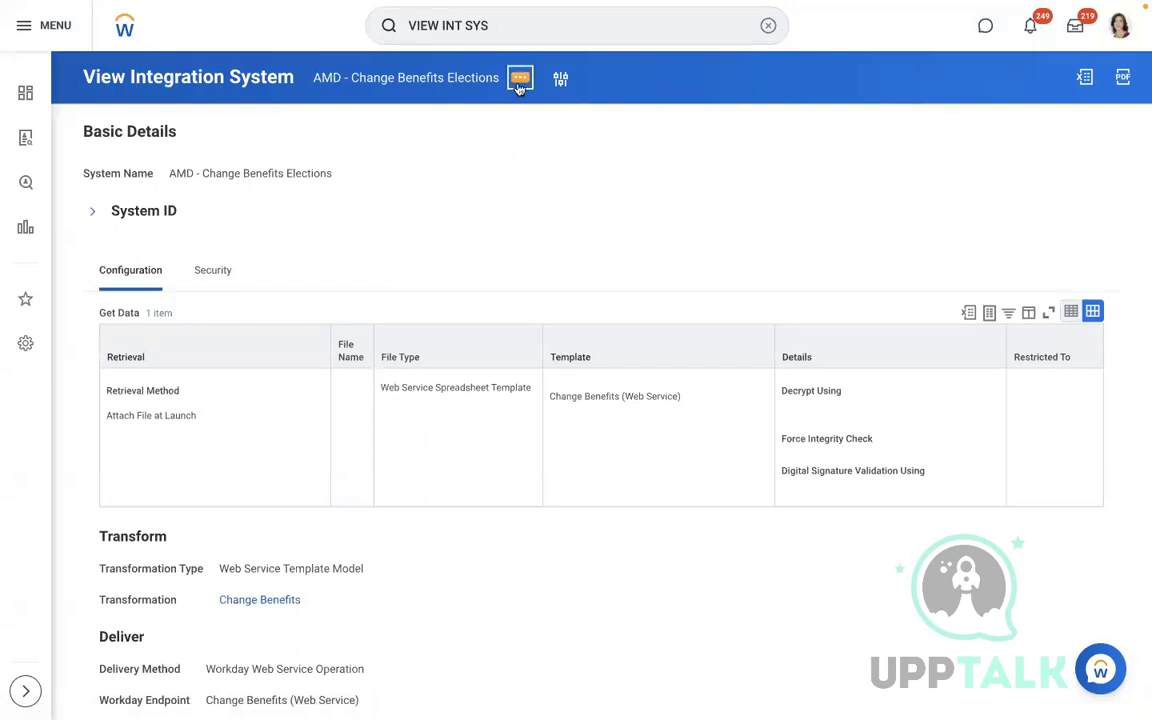
Launch the integration via Launch / Schedule with Run Now frequency
{"action": "left_click", "coordinate": [518, 86]}
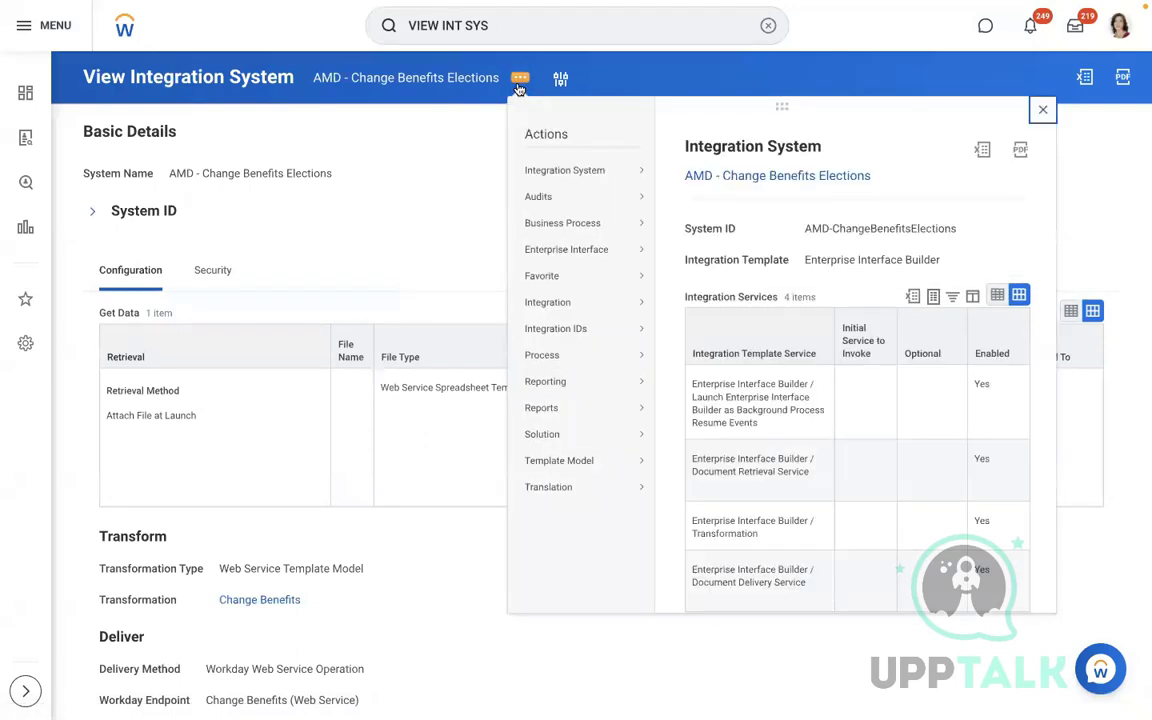
{"action": "mouse_move", "coordinate": [588, 316]}
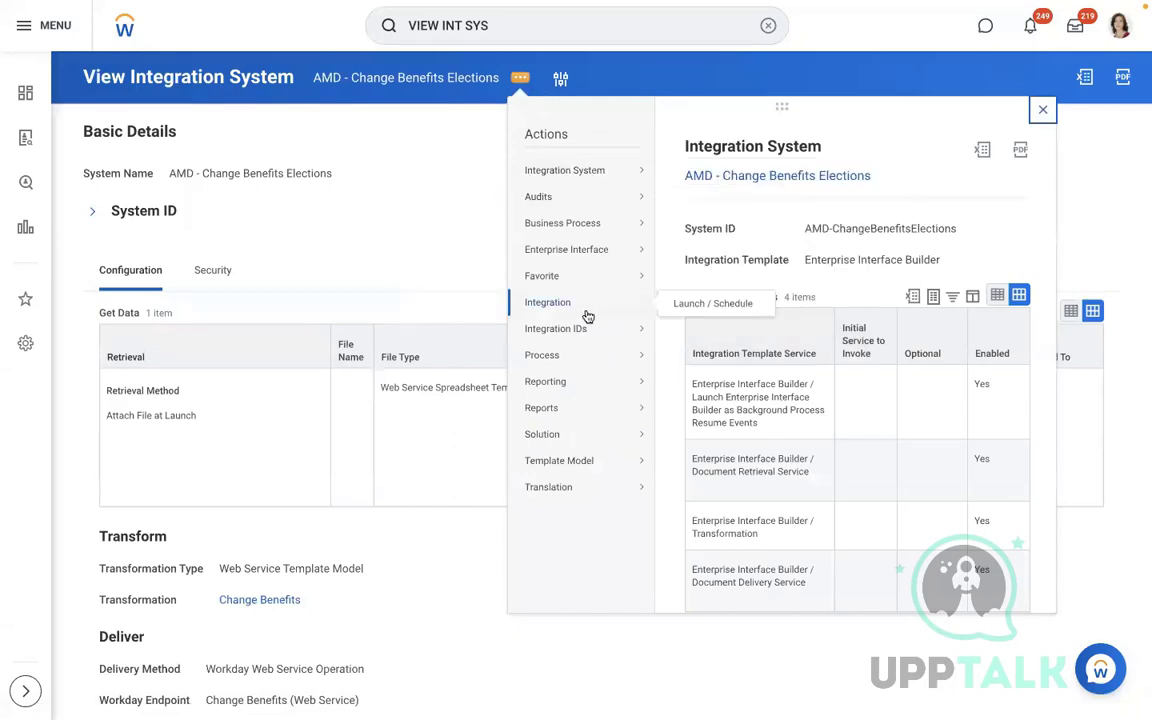
{"action": "left_click", "coordinate": [681, 316]}
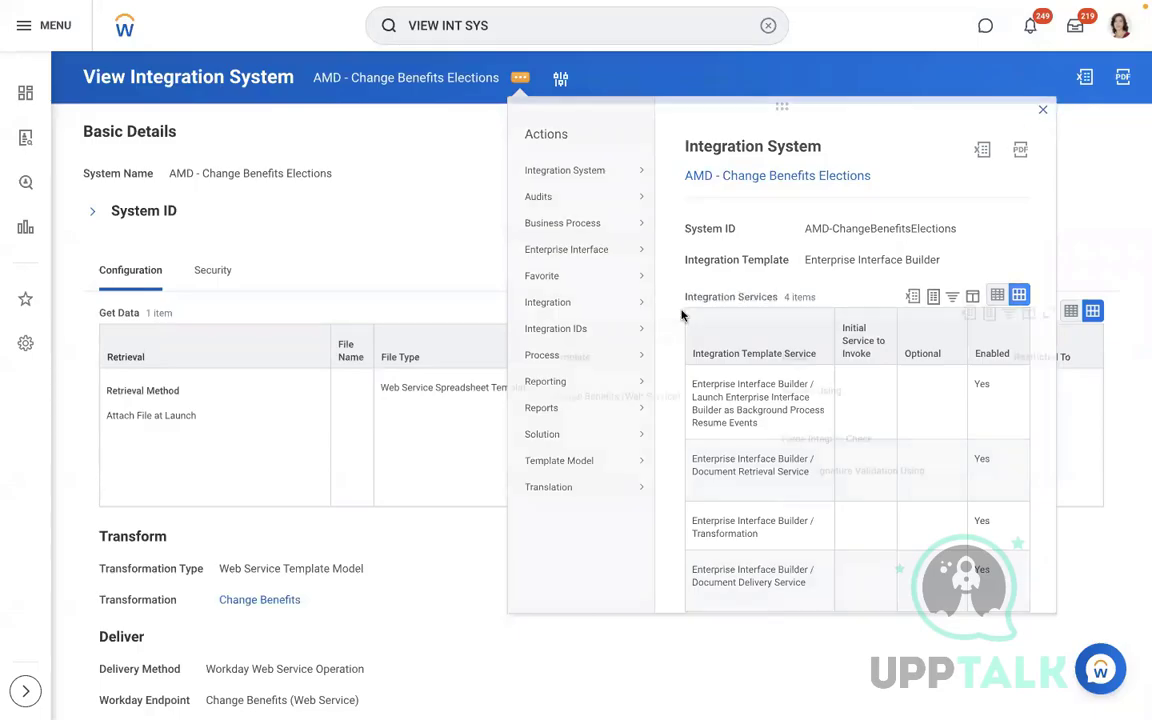
{"action": "left_click", "coordinate": [400, 347]}
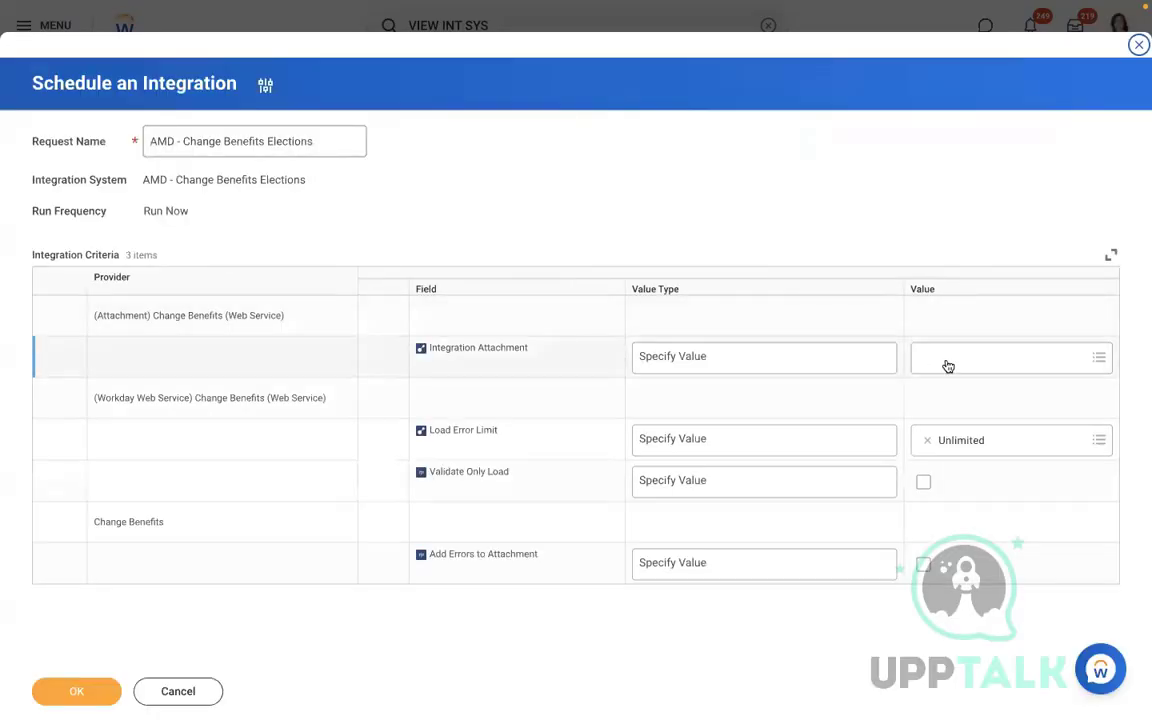
Attach Change_Benefits (3).xlsx as the integration file and run it
{"action": "left_click", "coordinate": [946, 362]}
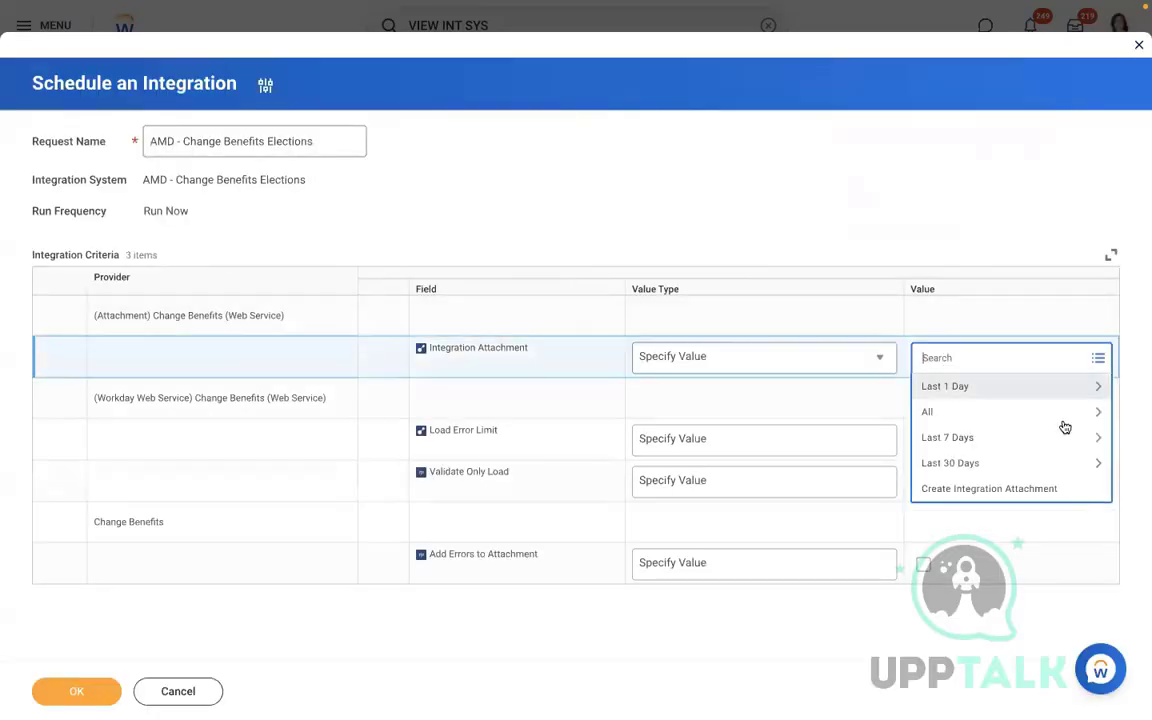
{"action": "left_click", "coordinate": [1000, 488]}
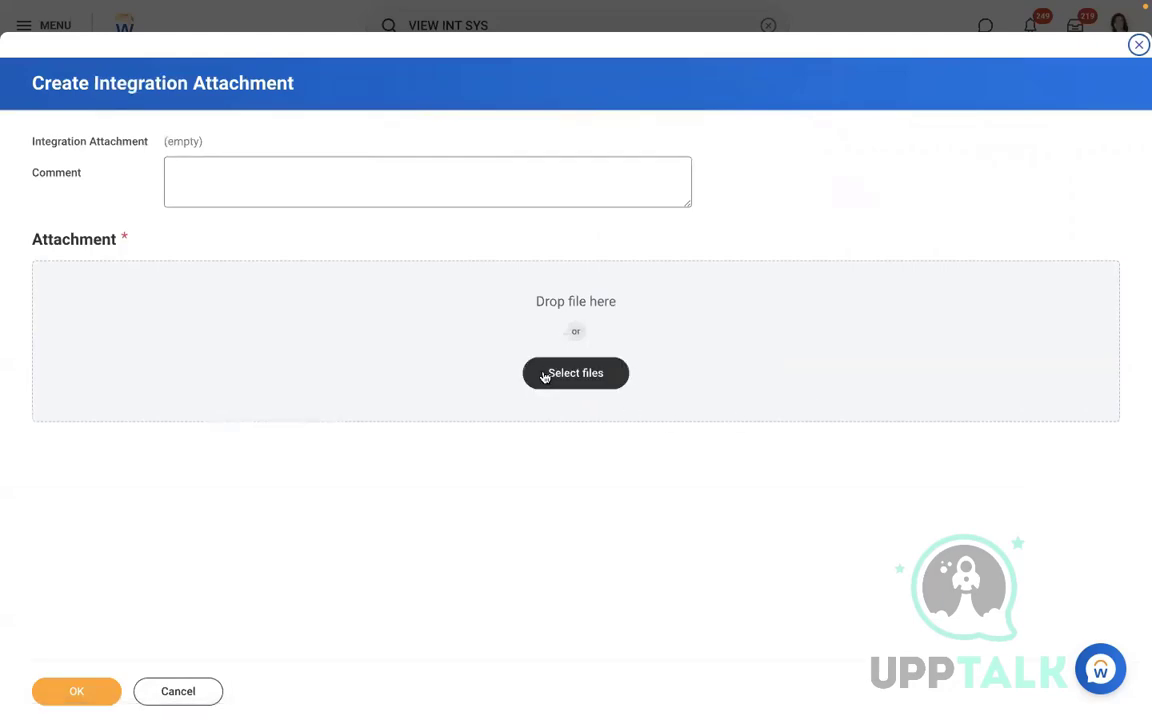
{"action": "left_click", "coordinate": [543, 373]}
{"action": "left_click", "coordinate": [446, 252]}
{"action": "double_click", "coordinate": [446, 252]}
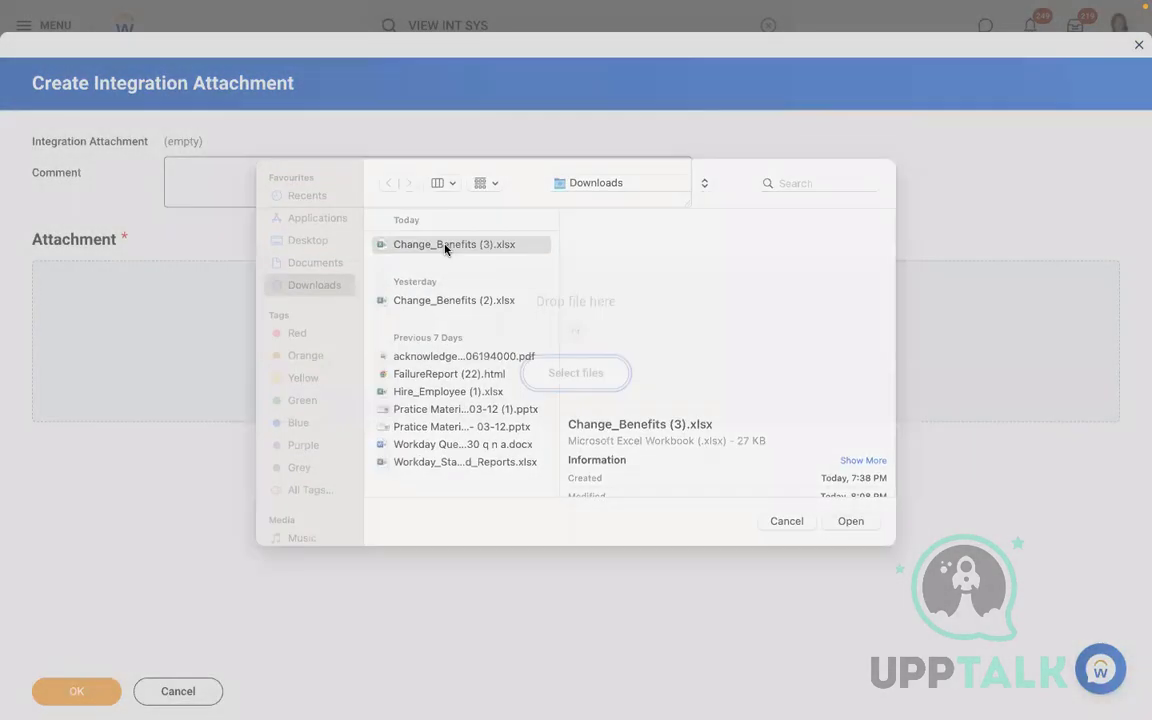
{"action": "left_click", "coordinate": [69, 689]}
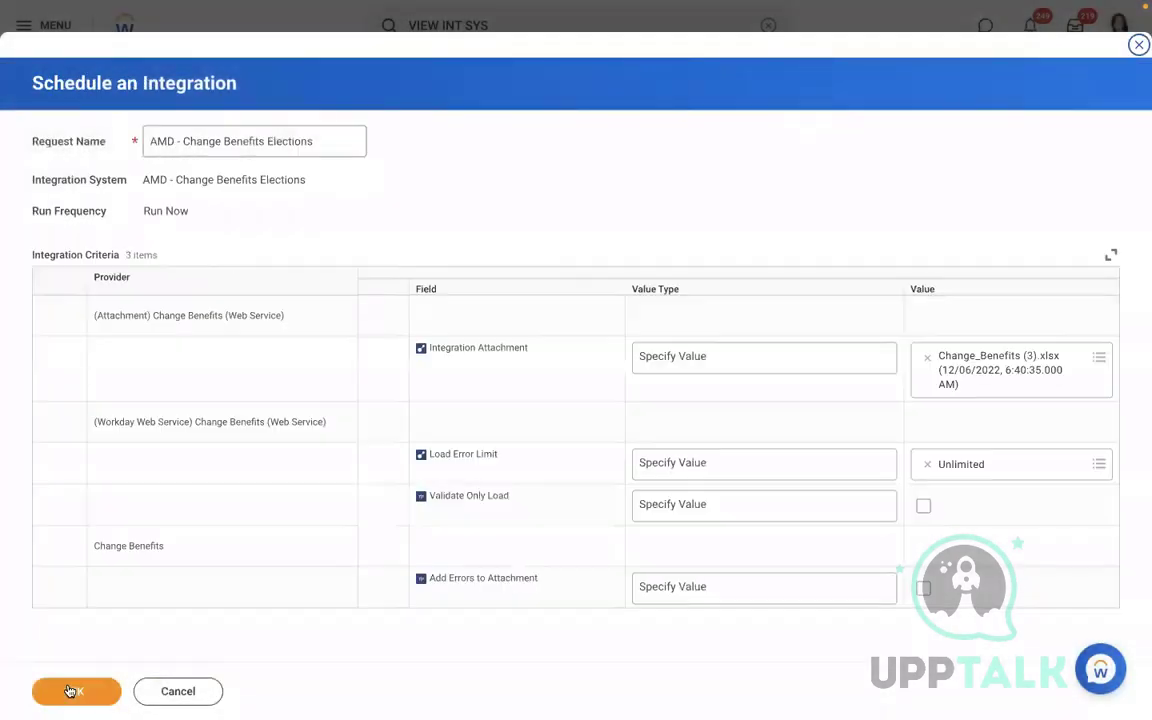
{"action": "left_click", "coordinate": [69, 689]}
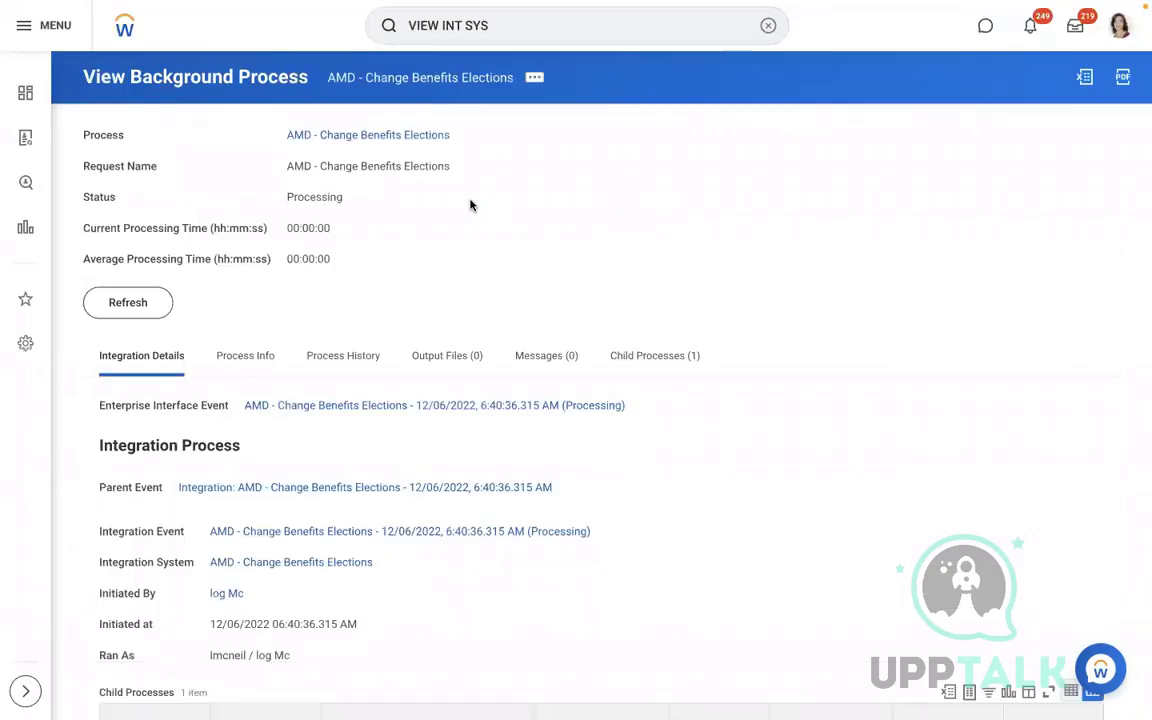
Refresh the background process until Completed, then reopen the employee's profile
{"action": "left_click", "coordinate": [157, 311]}
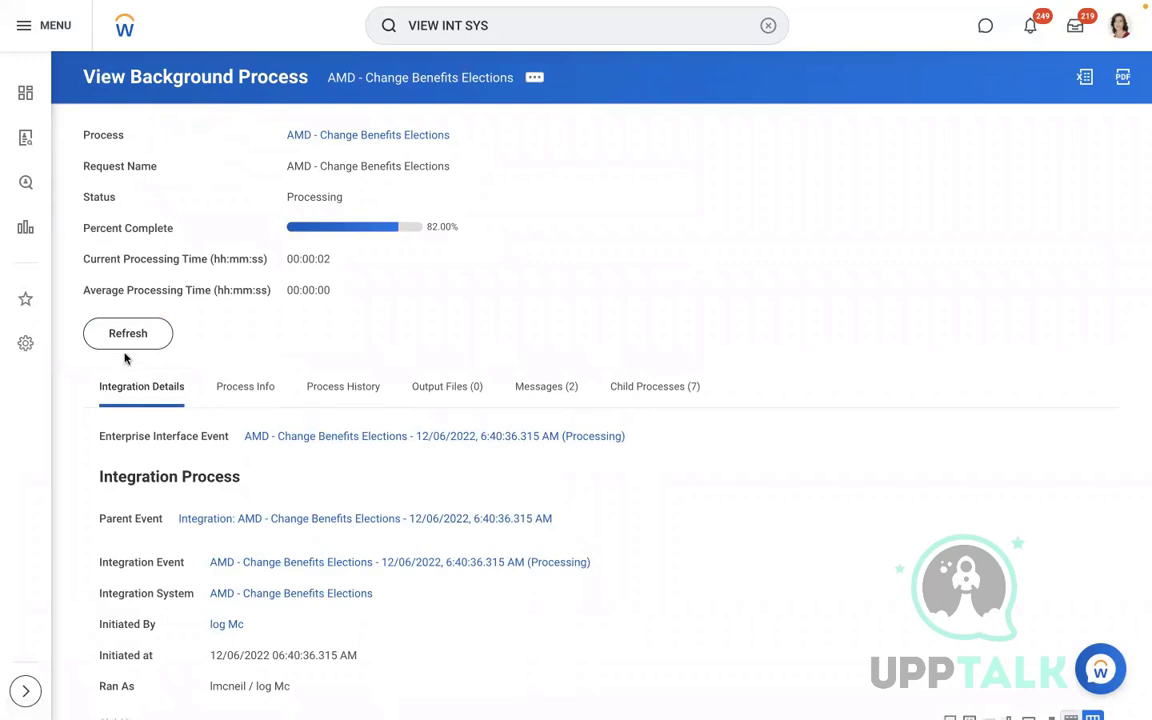
{"action": "left_click", "coordinate": [127, 335]}
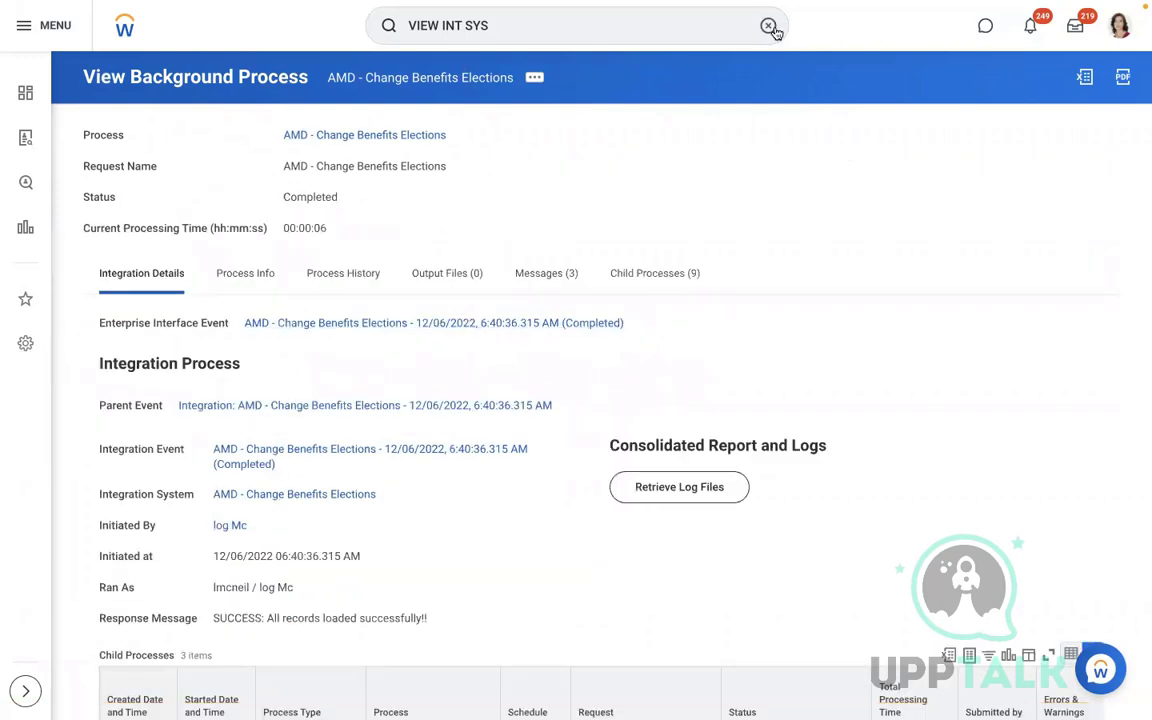
{"action": "left_click", "coordinate": [768, 25]}
{"action": "left_click", "coordinate": [483, 128]}
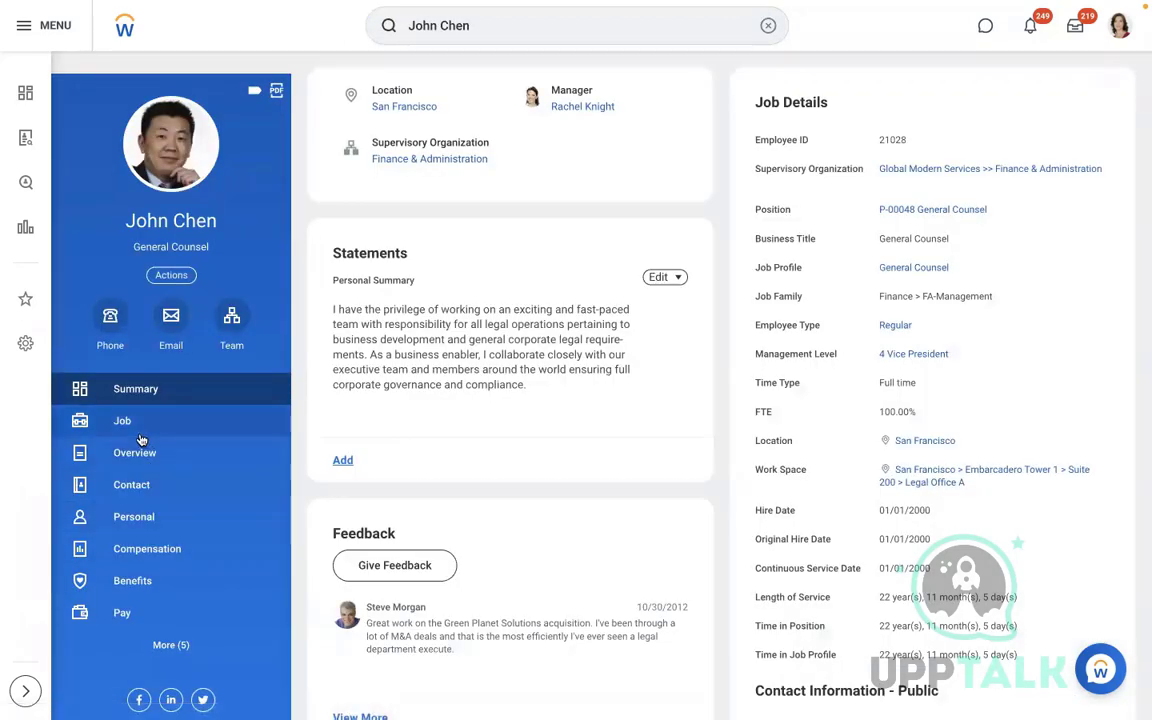
Verify the Commuter Spending benefit from 12/01/2022, then return to the Excel workbook
{"action": "left_click", "coordinate": [140, 581]}
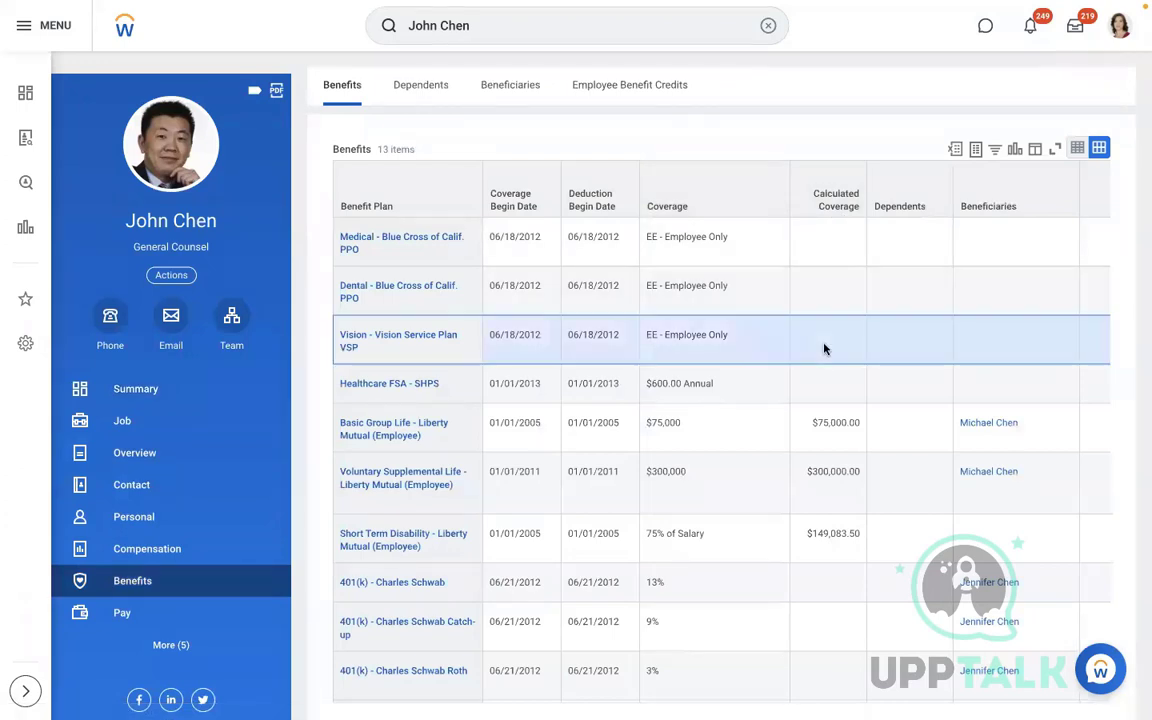
{"action": "scroll", "coordinate": [824, 348], "scroll_direction": "down", "scroll_amount": 3}
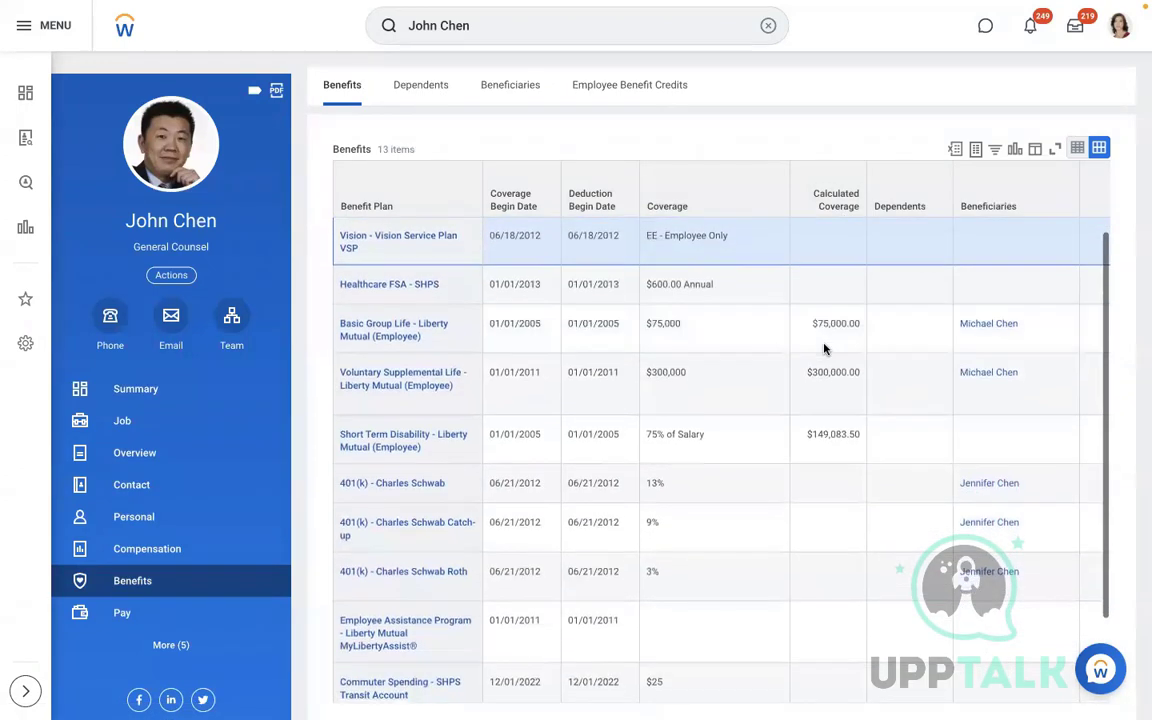
{"action": "scroll", "coordinate": [824, 348], "scroll_direction": "down", "scroll_amount": 2}
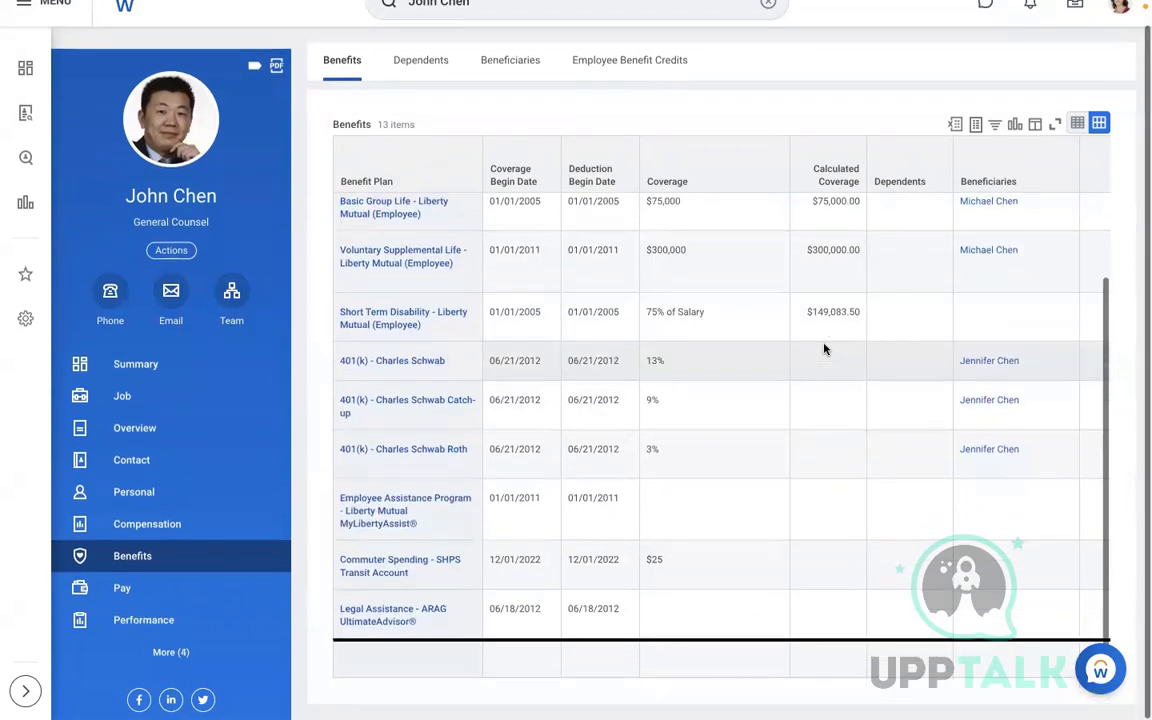
{"action": "left_click", "coordinate": [715, 581]}
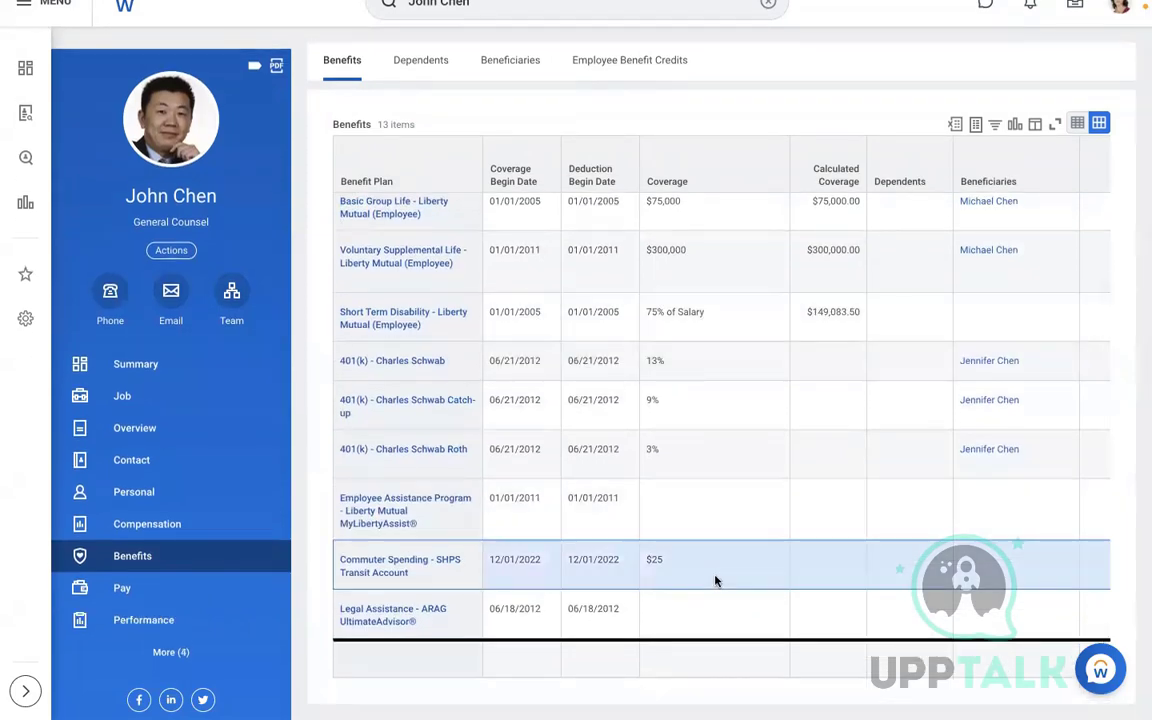
{"action": "key", "text": "ctrl+Left"}
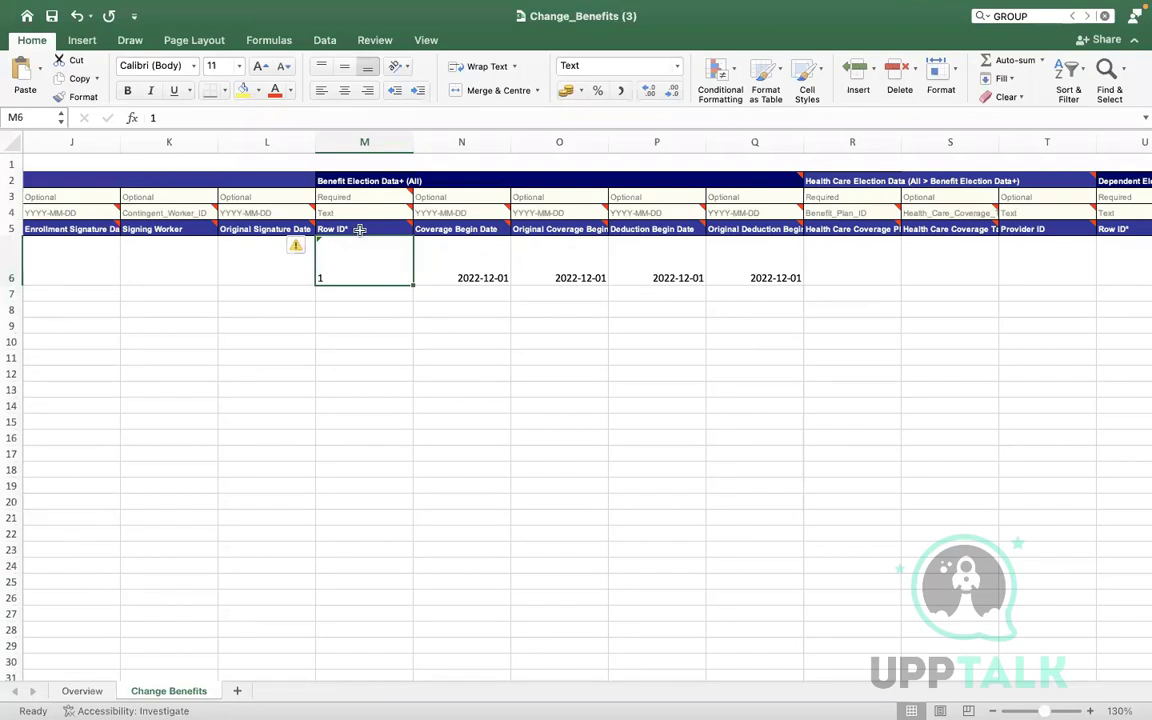
Review row 6's Commuter_Plan_Contribution_Change entry and its election cells M6:Q6
{"action": "left_click", "coordinate": [268, 245]}
{"action": "left_click", "coordinate": [355, 255]}
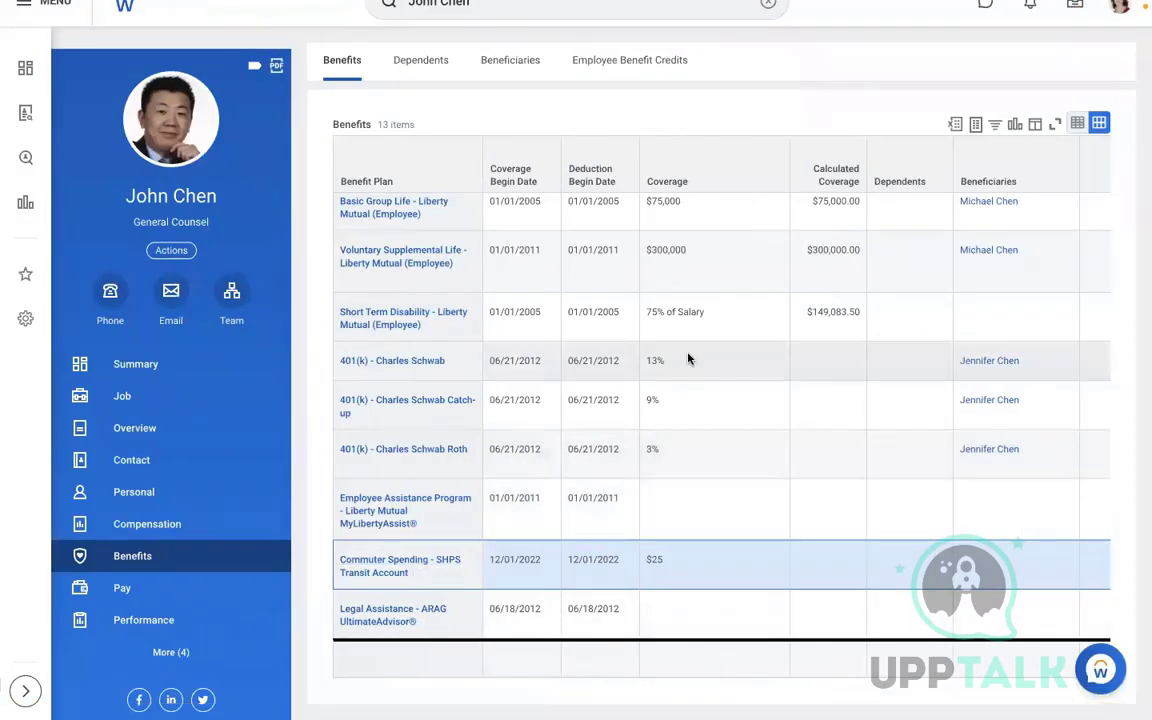
{"action": "left_click", "coordinate": [790, 474]}
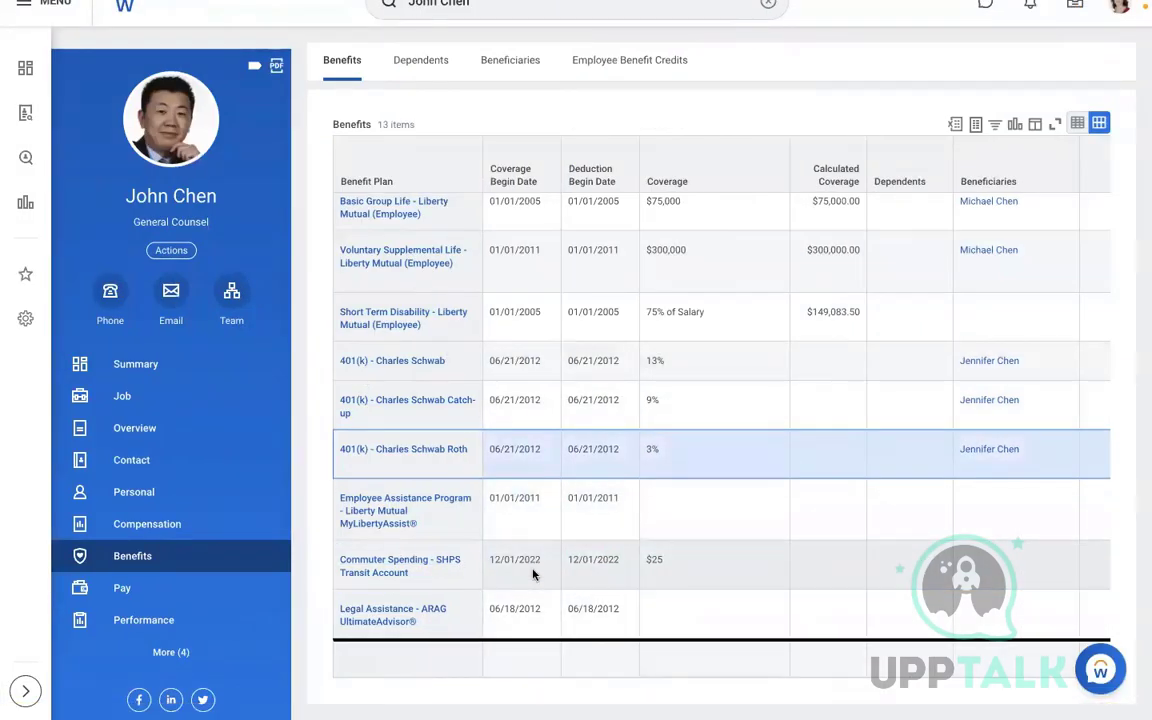
{"action": "left_click", "coordinate": [744, 533]}
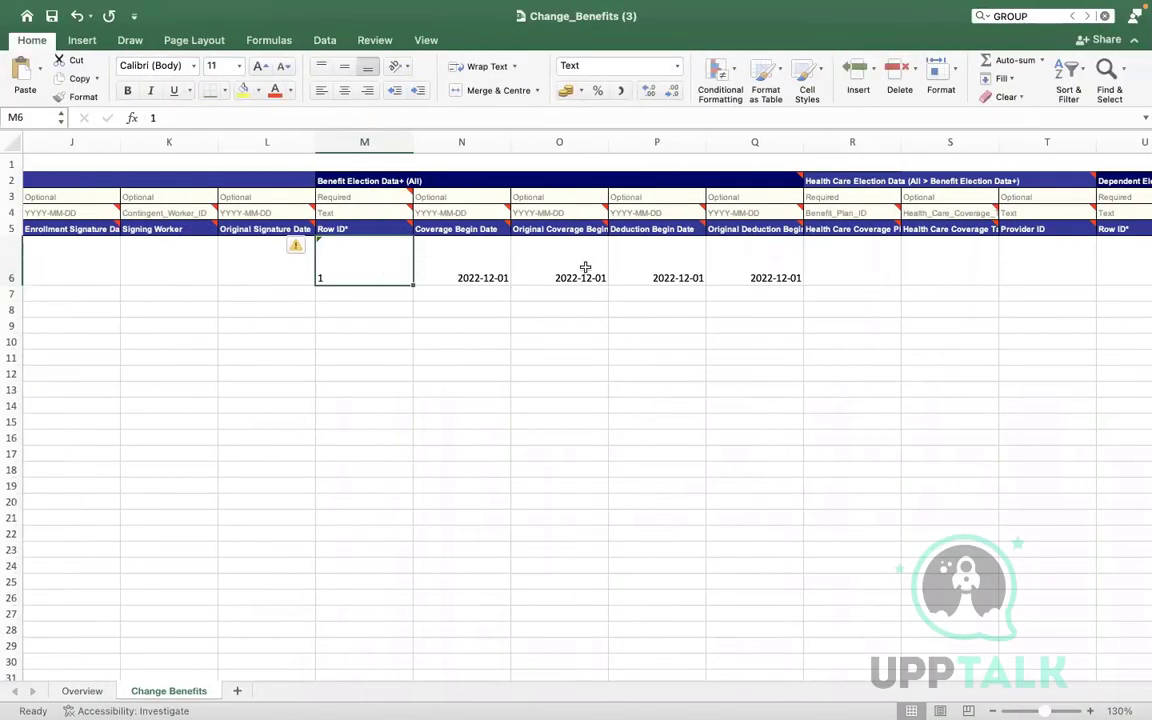
{"action": "left_click", "coordinate": [514, 265]}
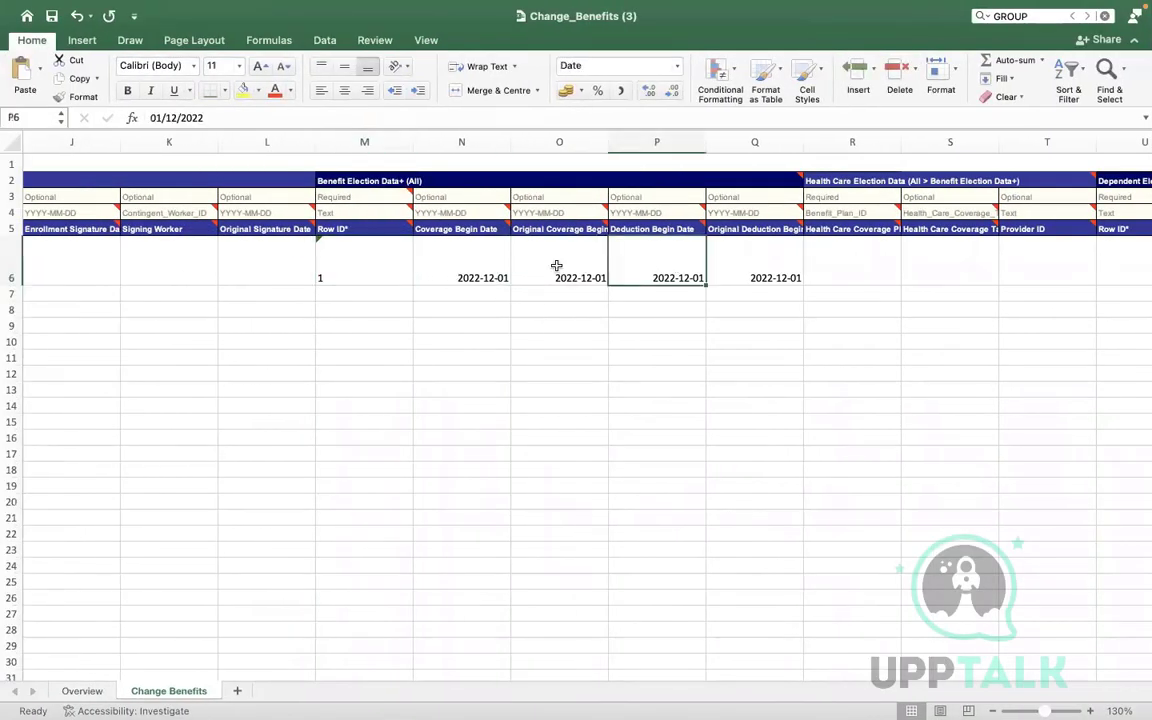
{"action": "left_click", "coordinate": [360, 256]}
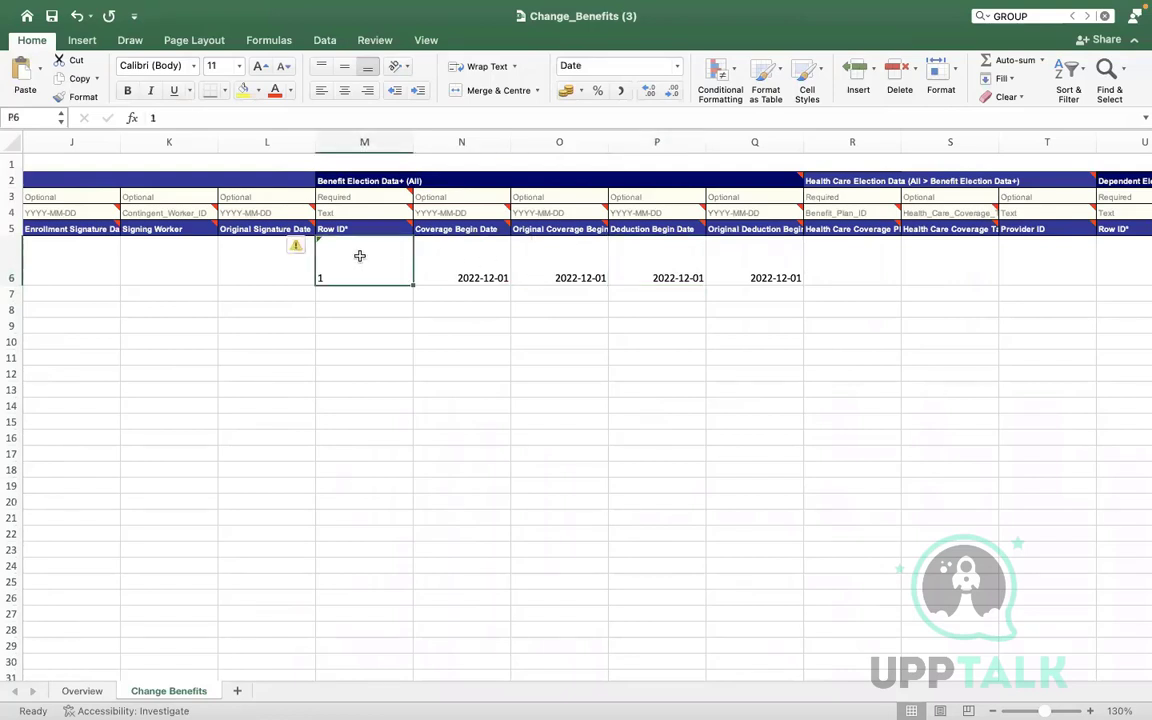
{"action": "left_click_drag", "start_coordinate": [360, 256], "coordinate": [708, 263]}
{"action": "key", "text": "Left"}
{"action": "key", "text": "Left"}
{"action": "key", "text": "Left"}
{"action": "key", "text": "Left"}
{"action": "key", "text": "Left"}
{"action": "key", "text": "Left"}
{"action": "key", "text": "Left"}
{"action": "key", "text": "Left"}
{"action": "key", "text": "Left"}
{"action": "key", "text": "Left"}
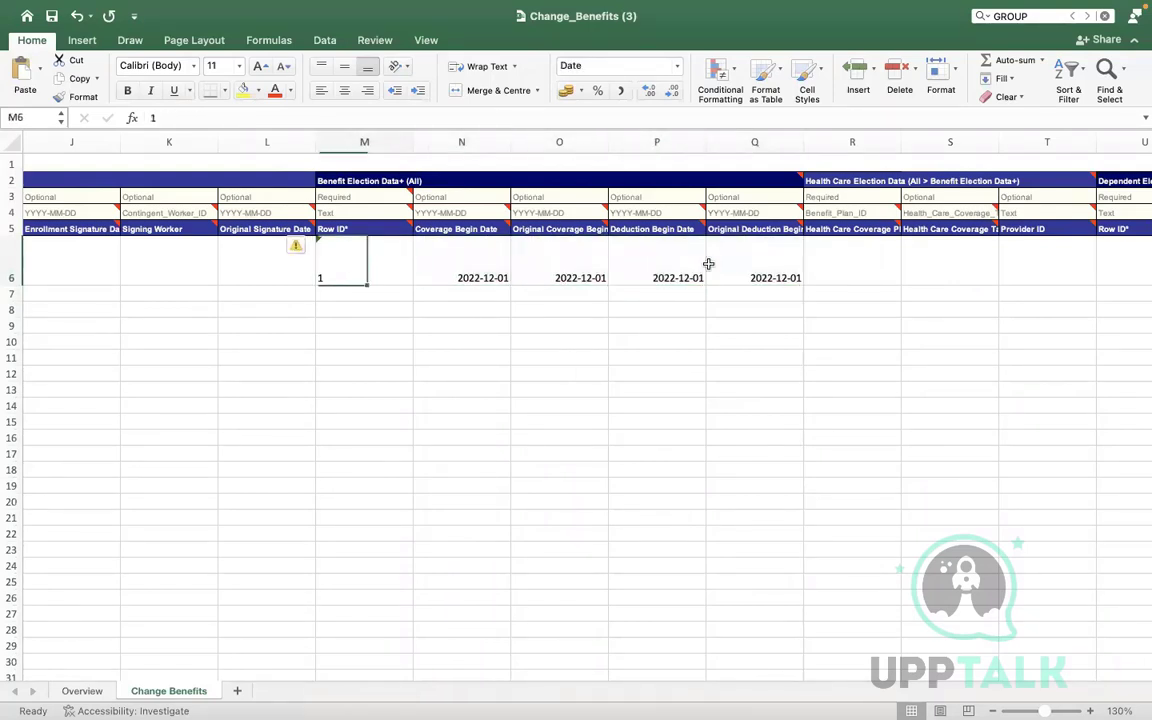
{"action": "key", "text": "Left"}
{"action": "key", "text": "Left"}
{"action": "key", "text": "Left"}
{"action": "key", "text": "Left"}
{"action": "key", "text": "Left"}
{"action": "key", "text": "Left"}
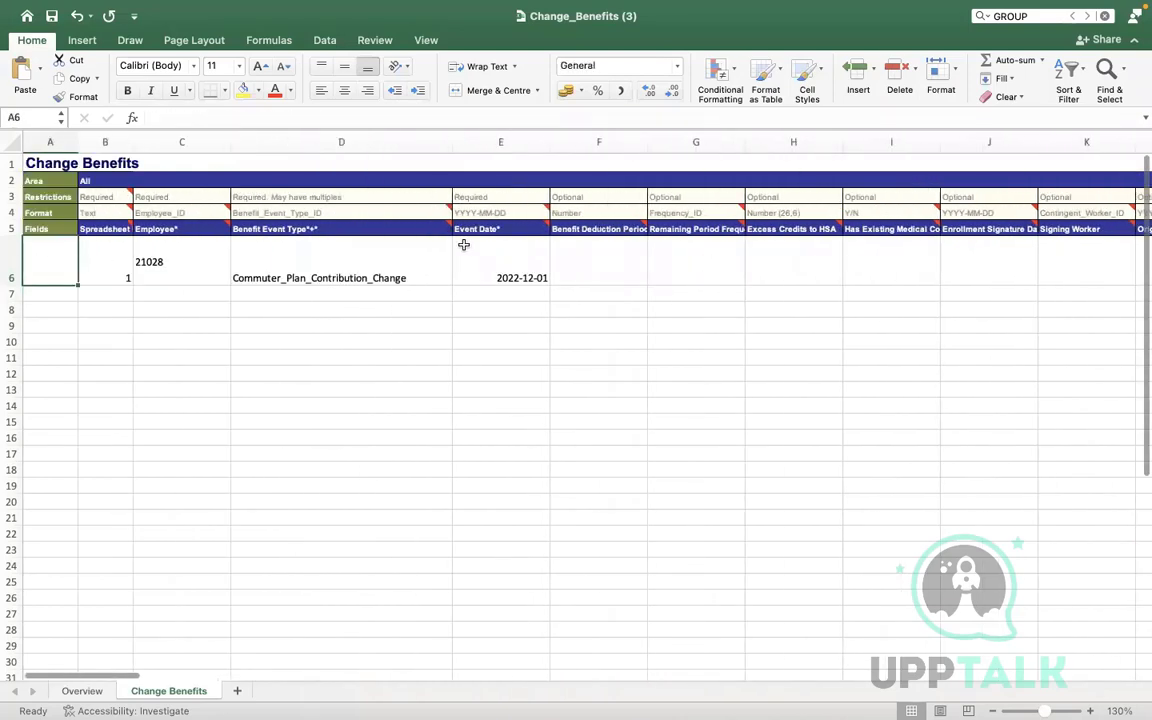
Change the event date in E6 to 2022-12-04
{"action": "left_click", "coordinate": [177, 262]}
{"action": "left_click", "coordinate": [307, 269]}
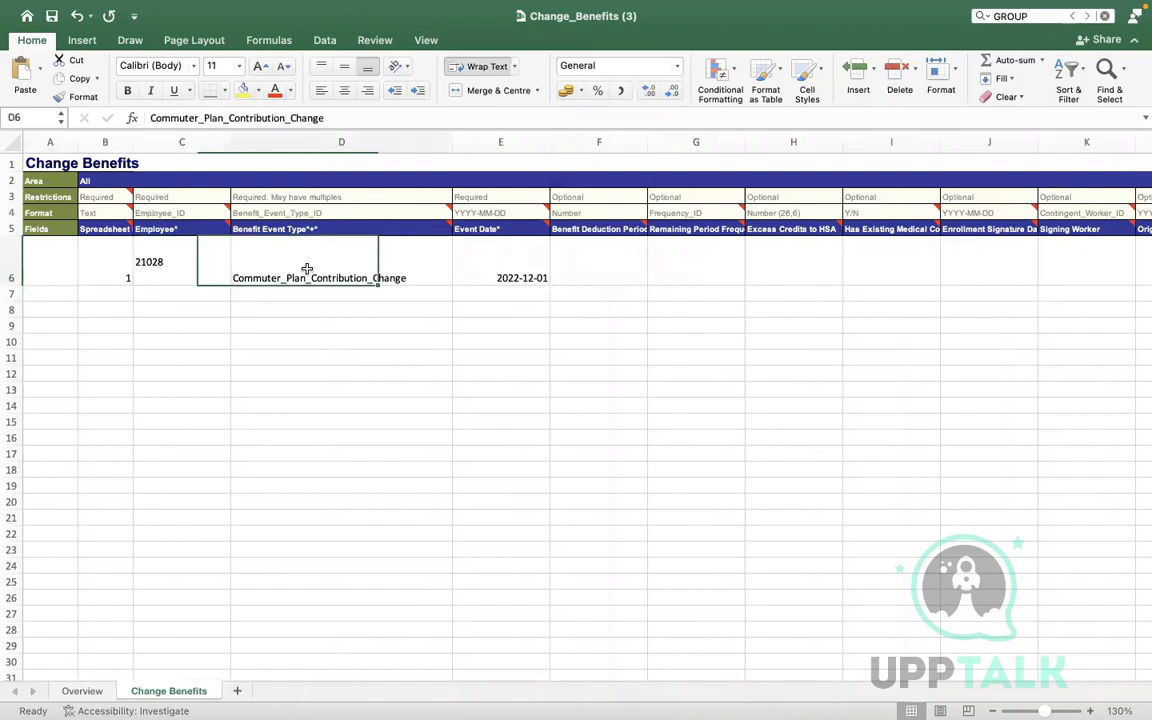
{"action": "left_click", "coordinate": [499, 266]}
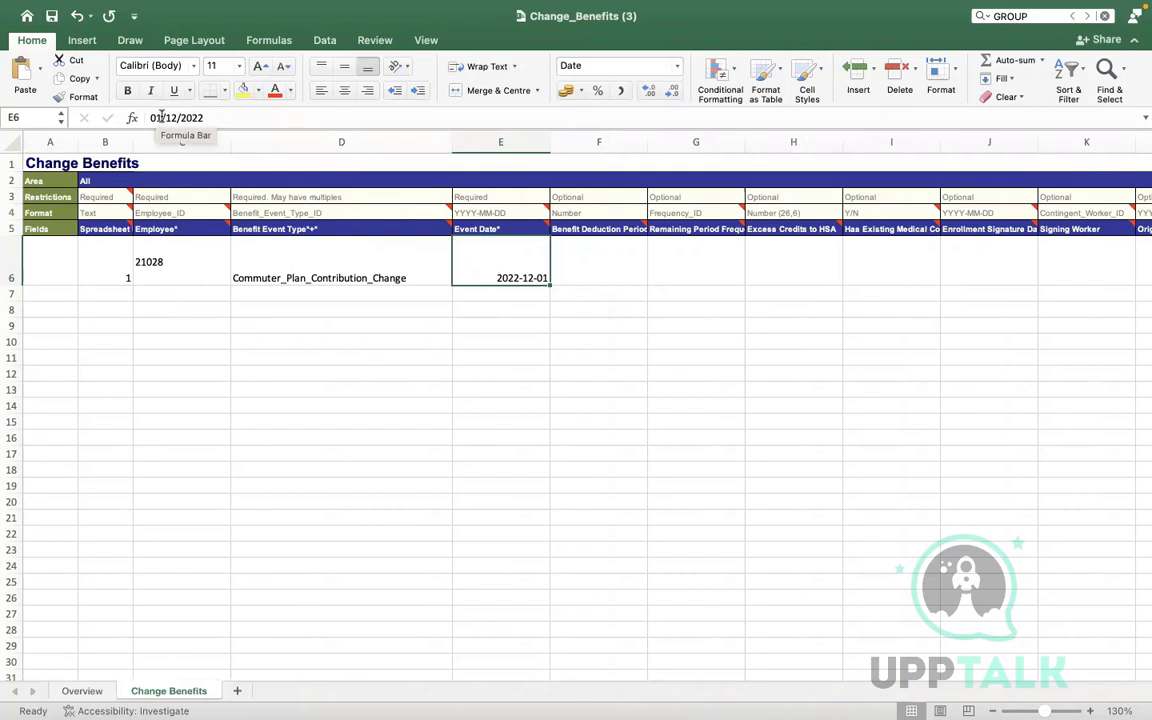
{"action": "left_click", "coordinate": [161, 118]}
{"action": "key", "text": "BackSpace"}
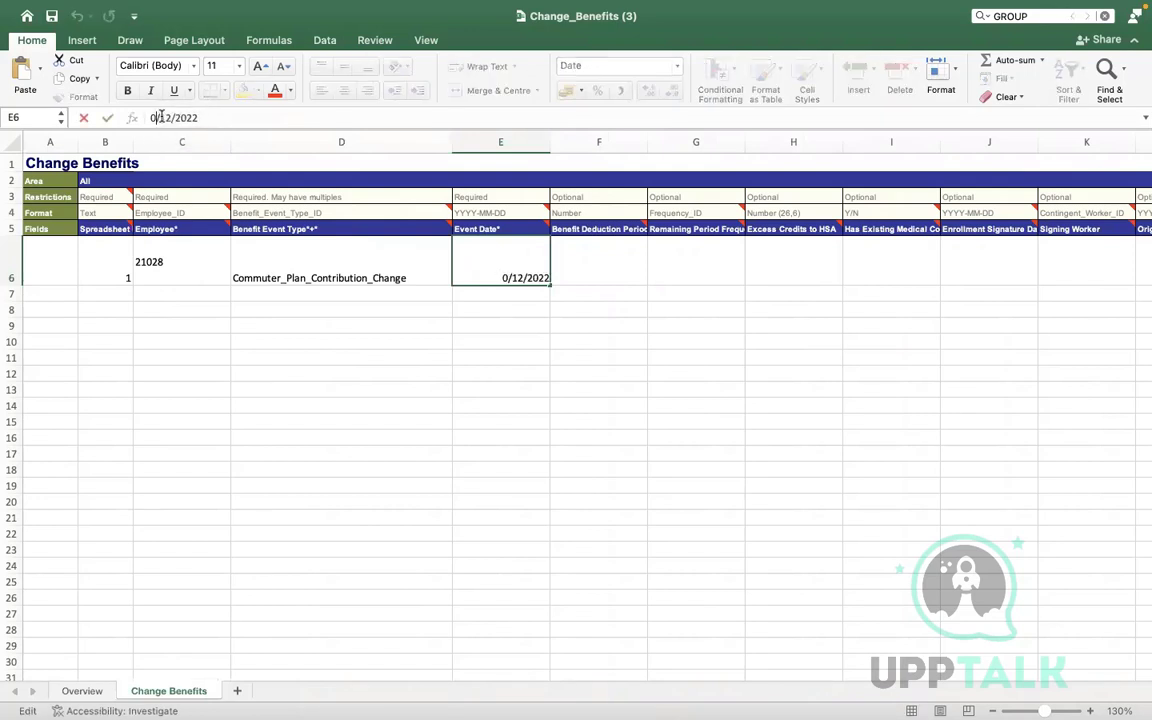
{"action": "type", "text": "4"}
{"action": "left_click", "coordinate": [348, 392]}
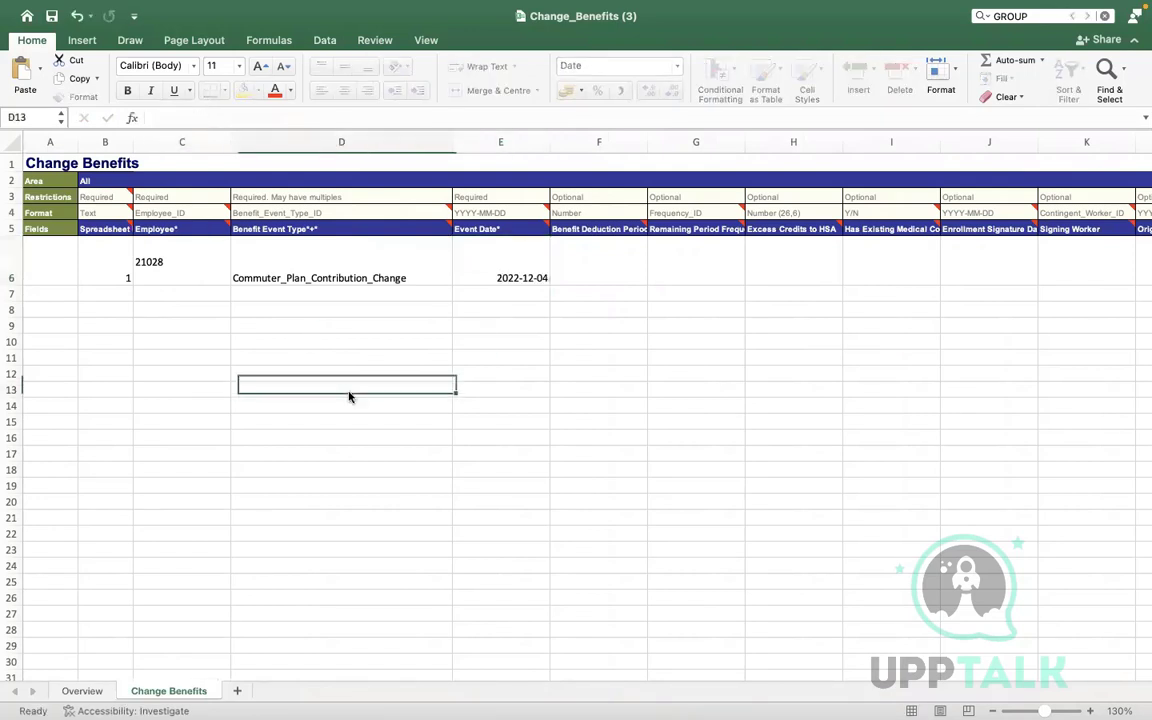
Clear the Row ID and election dates in M6:Q6
{"action": "left_click", "coordinate": [597, 263]}
{"action": "key", "text": "Tab"}
{"action": "key", "text": "Tab"}
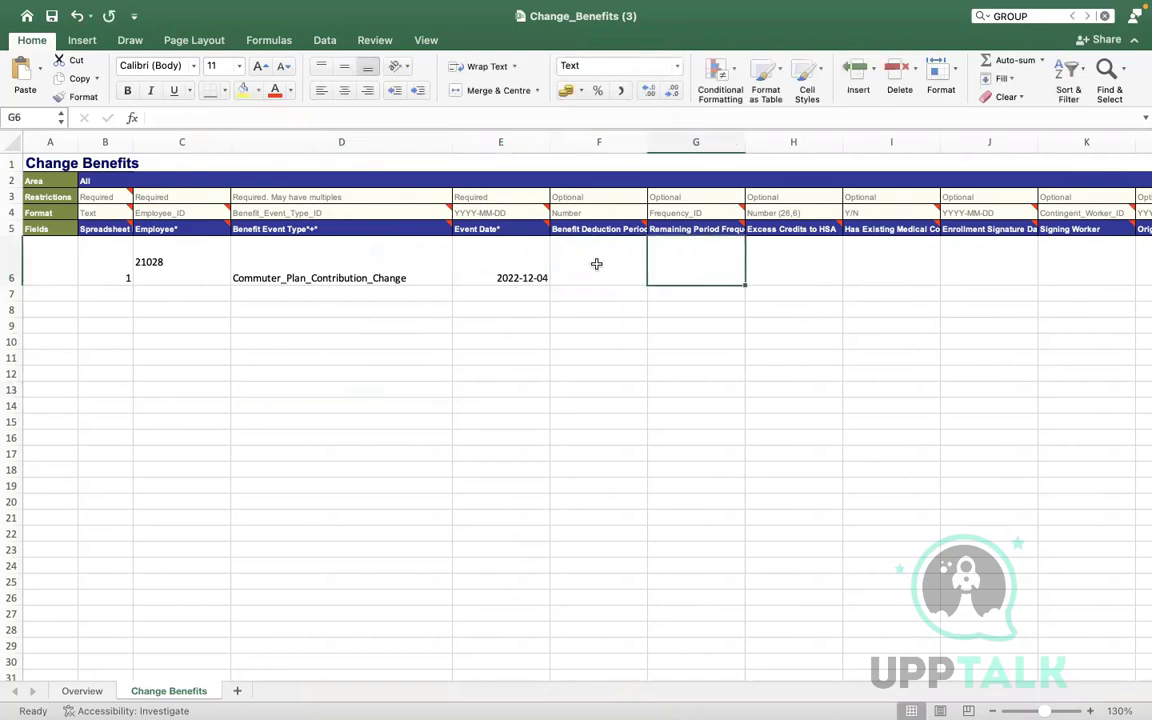
{"action": "key", "text": "Tab"}
{"action": "key", "text": "Tab"}
{"action": "key", "text": "Tab"}
{"action": "key", "text": "Tab"}
{"action": "key", "text": "Tab"}
{"action": "key", "text": "Tab"}
{"action": "key", "text": "Tab"}
{"action": "key", "text": "Tab"}
{"action": "key", "text": "Tab"}
{"action": "key", "text": "Tab"}
{"action": "key", "text": "Tab"}
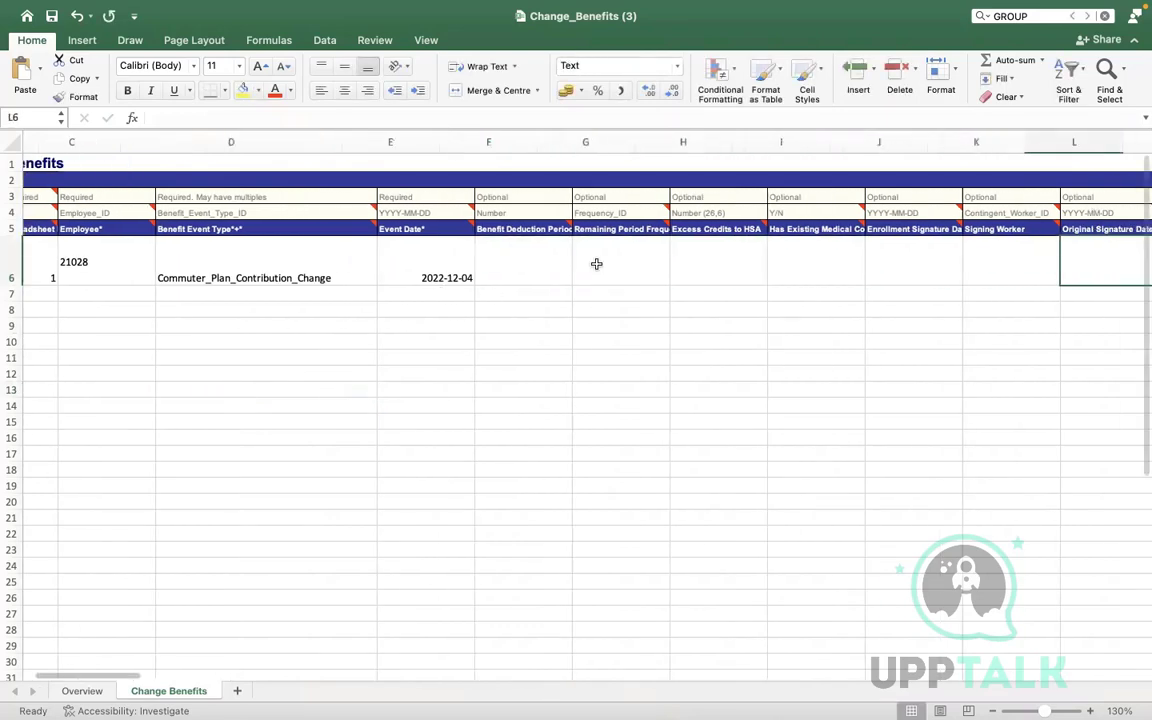
{"action": "left_click_drag", "start_coordinate": [450, 278], "coordinate": [891, 281]}
{"action": "key", "text": "Delete"}
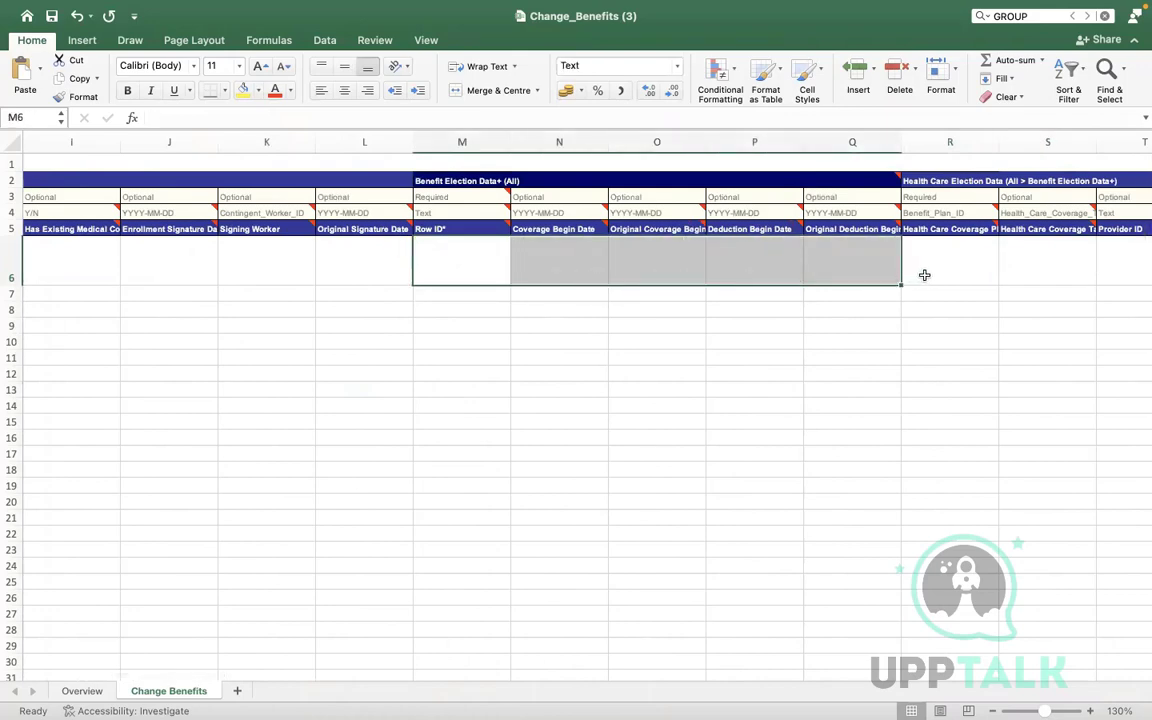
Clear the commuter plan cells BM6:BP6, removing the Transit Account plan and amount 25
{"action": "left_click", "coordinate": [926, 275]}
{"action": "key", "text": "Tab"}
{"action": "key", "text": "Tab"}
{"action": "key", "text": "Tab"}
{"action": "key", "text": "Tab"}
{"action": "key", "text": "Tab"}
{"action": "key", "text": "Tab"}
{"action": "key", "text": "Tab"}
{"action": "key", "text": "Tab"}
{"action": "key", "text": "Tab"}
{"action": "key", "text": "Tab"}
{"action": "key", "text": "Tab"}
{"action": "key", "text": "Tab"}
{"action": "key", "text": "Tab"}
{"action": "key", "text": "Tab"}
{"action": "key", "text": "Tab"}
{"action": "key", "text": "Tab"}
{"action": "key", "text": "Tab"}
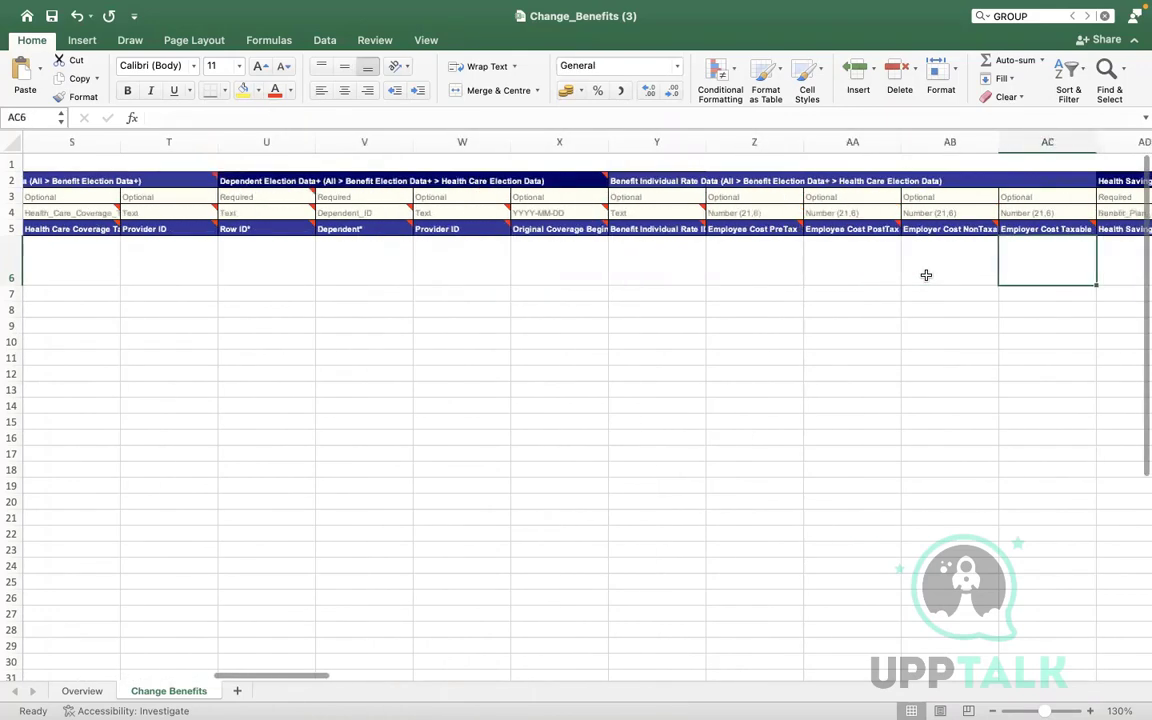
{"action": "key", "text": "Tab"}
{"action": "key", "text": "Tab"}
{"action": "key", "text": "Tab"}
{"action": "key", "text": "Tab"}
{"action": "key", "text": "Tab"}
{"action": "key", "text": "Tab"}
{"action": "key", "text": "Tab"}
{"action": "key", "text": "Tab"}
{"action": "key", "text": "Tab"}
{"action": "key", "text": "Tab"}
{"action": "key", "text": "Tab"}
{"action": "key", "text": "Tab"}
{"action": "key", "text": "Tab"}
{"action": "key", "text": "Tab"}
{"action": "key", "text": "Tab"}
{"action": "key", "text": "Tab"}
{"action": "key", "text": "Tab"}
{"action": "key", "text": "Tab"}
{"action": "key", "text": "Tab"}
{"action": "key", "text": "Tab"}
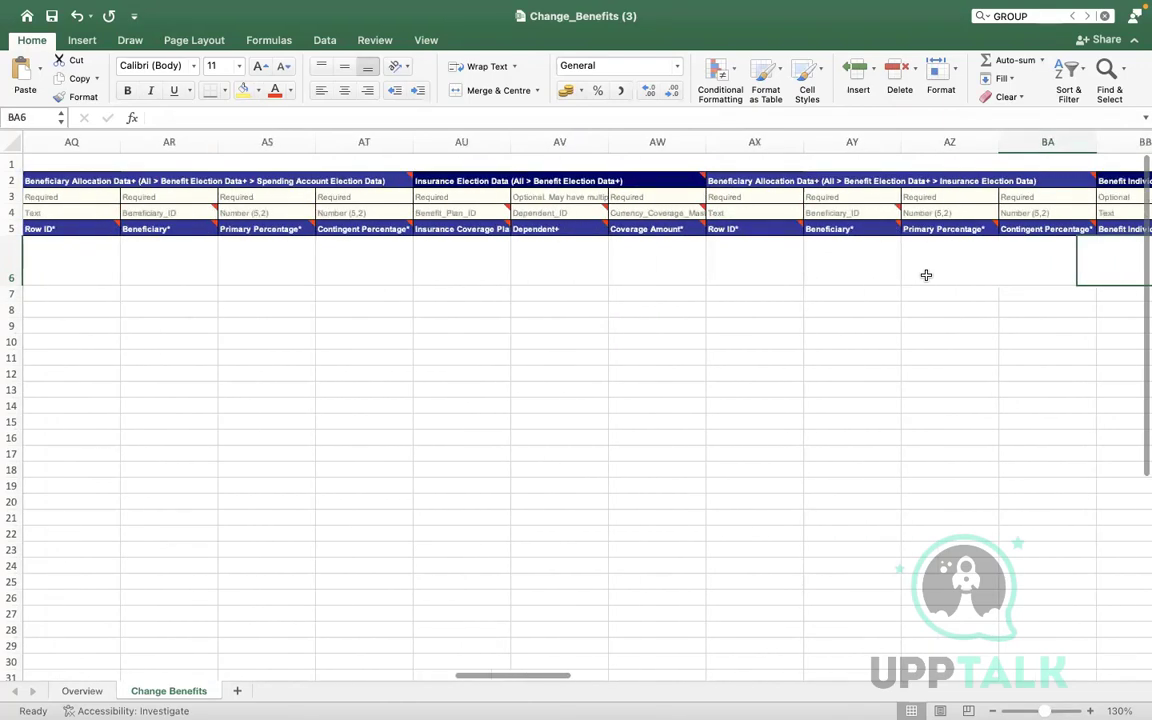
{"action": "key", "text": "Tab"}
{"action": "key", "text": "Tab"}
{"action": "key", "text": "Tab"}
{"action": "key", "text": "Tab"}
{"action": "key", "text": "Tab"}
{"action": "key", "text": "Tab"}
{"action": "key", "text": "Tab"}
{"action": "key", "text": "Tab"}
{"action": "key", "text": "Tab"}
{"action": "key", "text": "Tab"}
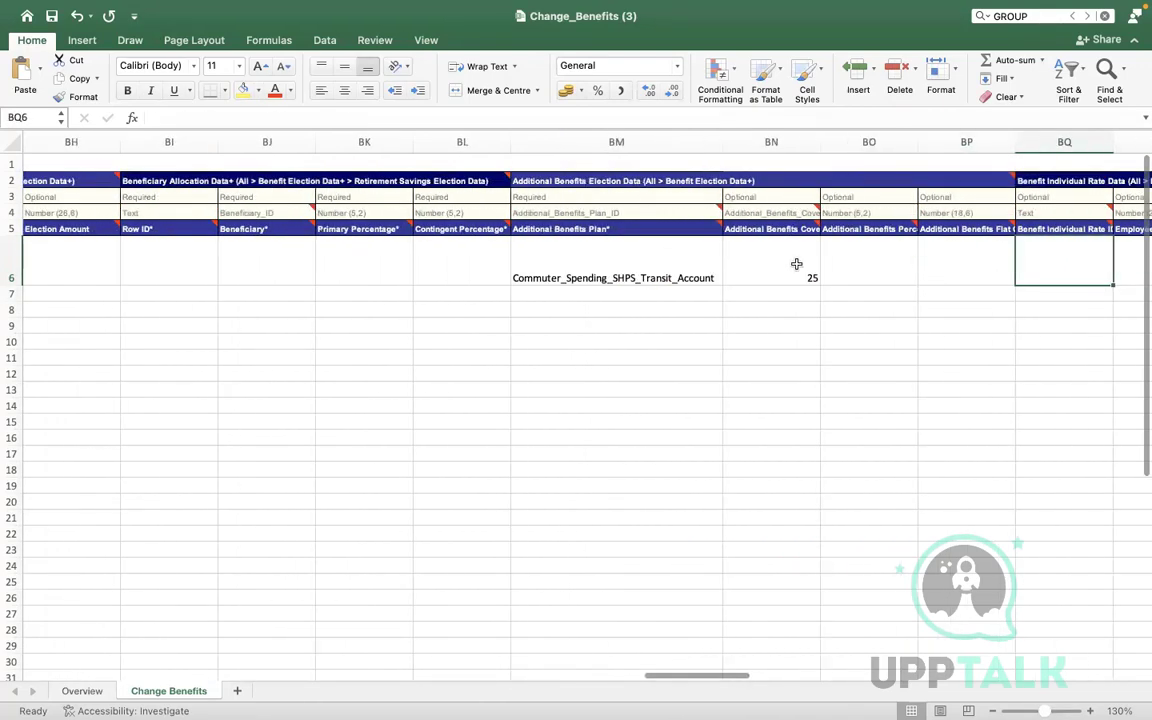
{"action": "left_click_drag", "start_coordinate": [570, 259], "coordinate": [952, 251]}
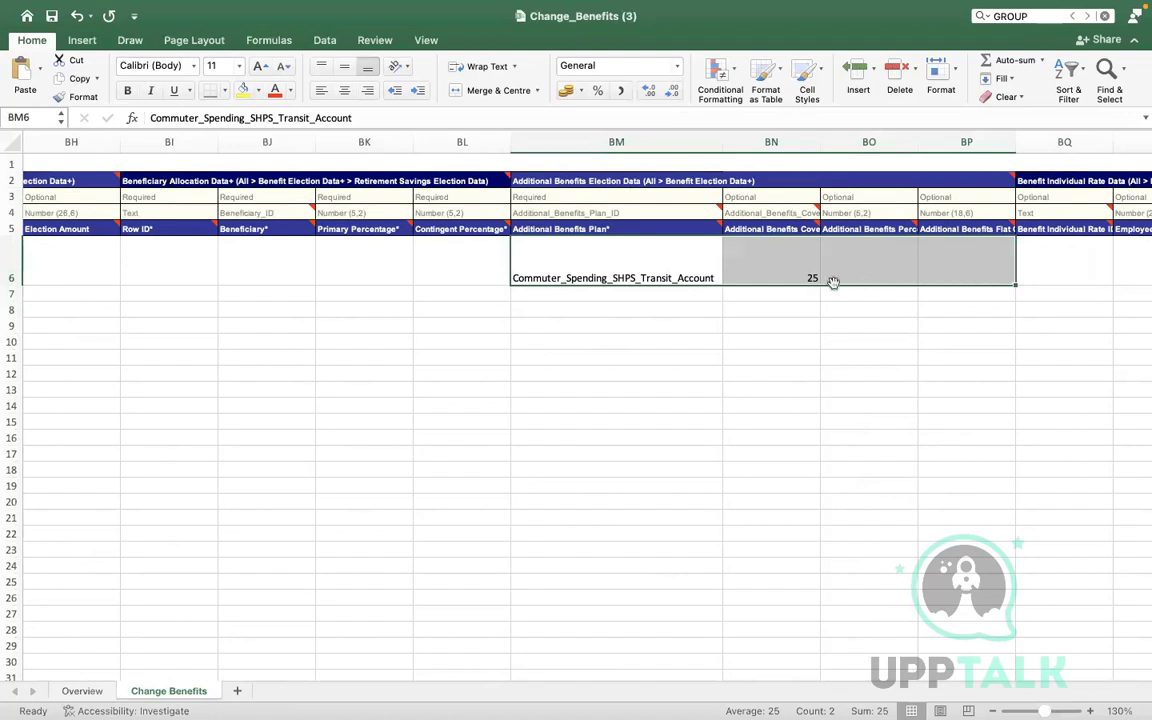
{"action": "key", "text": "Delete"}
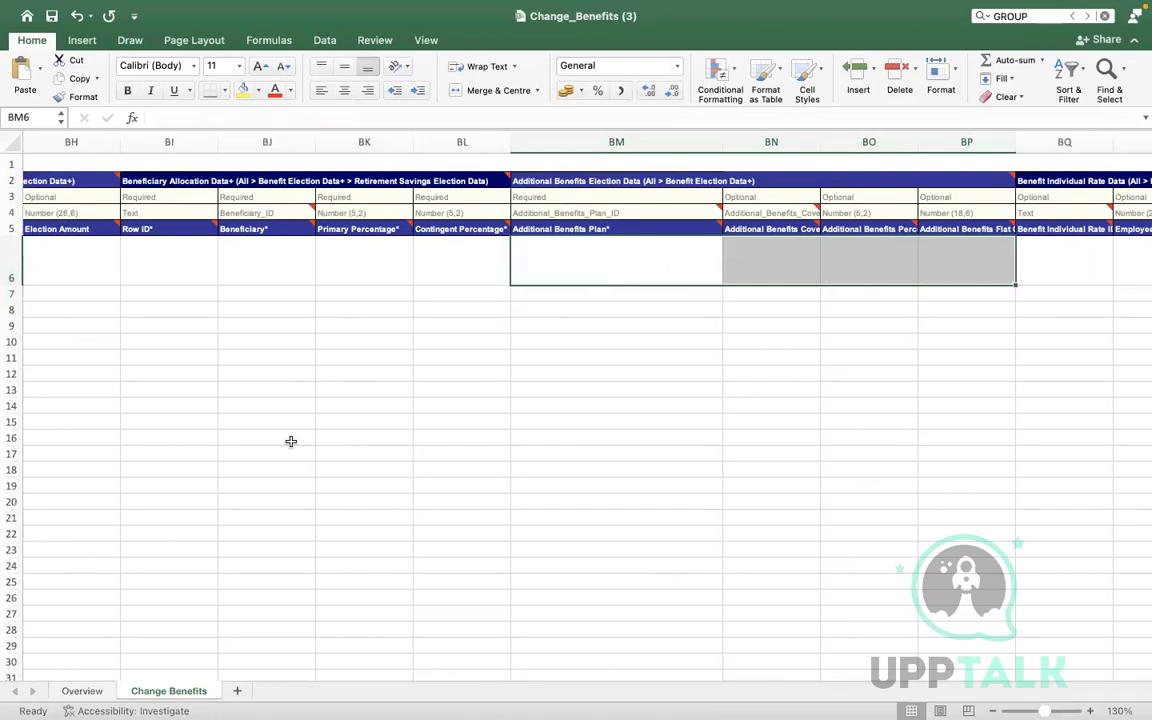
{"action": "left_click", "coordinate": [291, 440]}
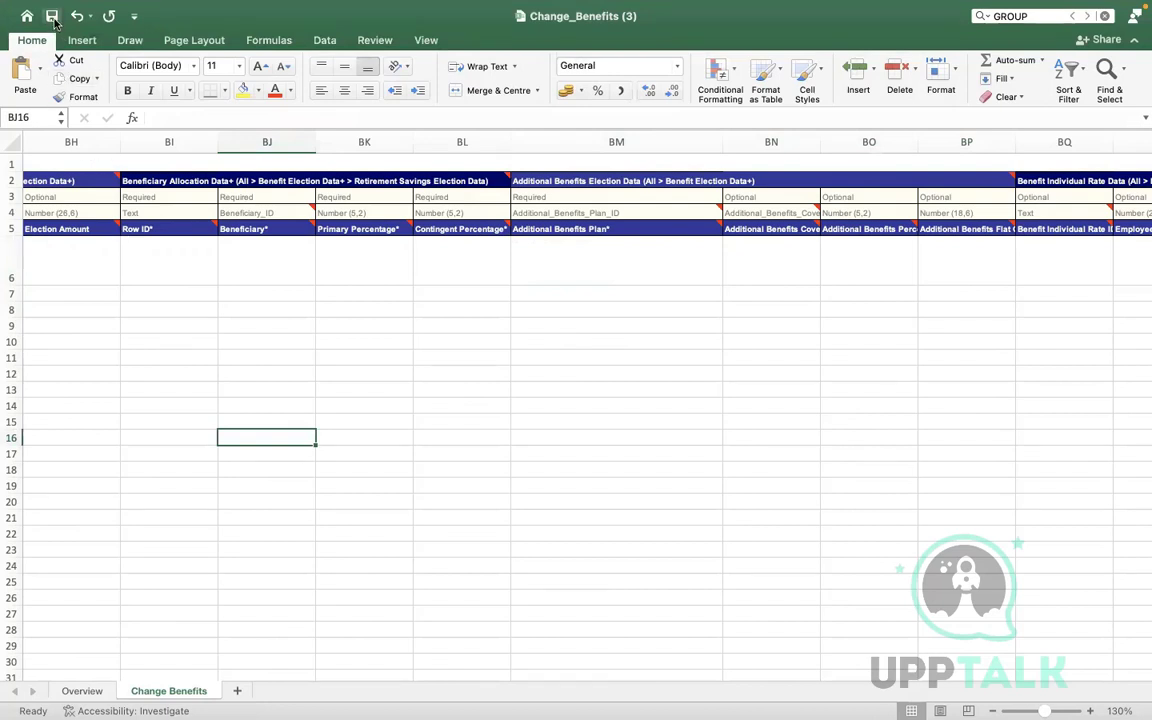
{"action": "left_click", "coordinate": [594, 283]}
Return to A6 and verify the event type and updated 2022-12-04 event date
{"action": "key", "text": "Left"}
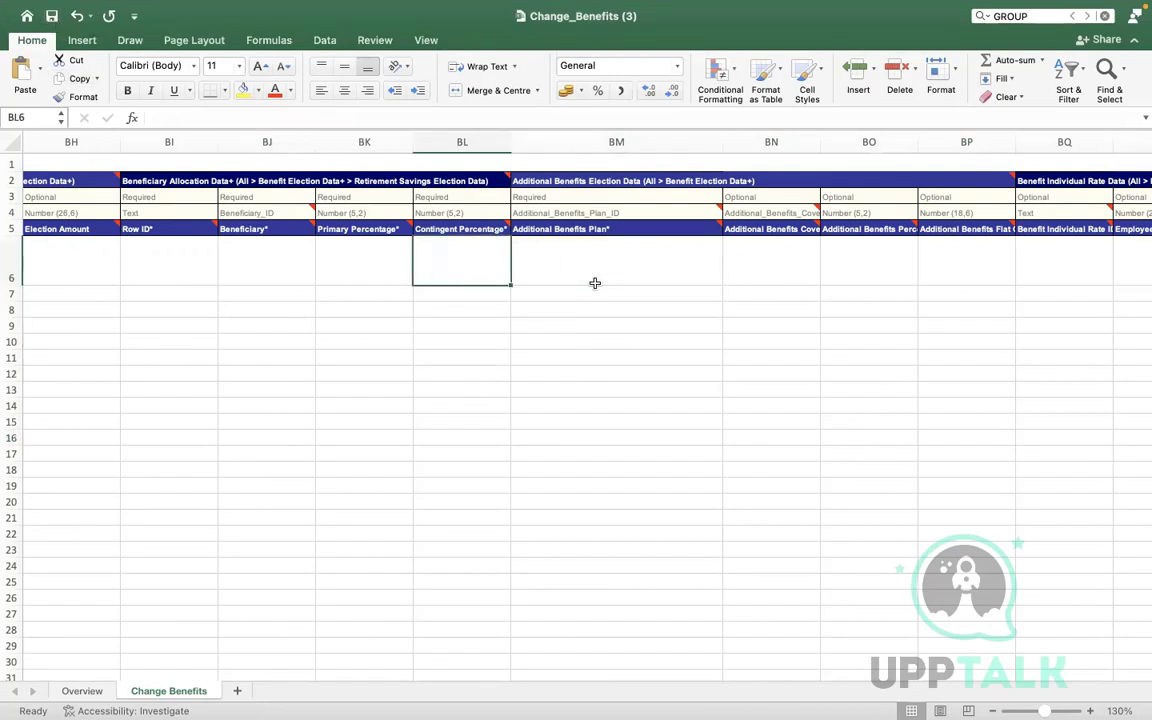
{"action": "key", "text": "Left"}
{"action": "key", "text": "Left"}
{"action": "key", "text": "Left"}
{"action": "key", "text": "Left"}
{"action": "key", "text": "Left"}
{"action": "key", "text": "Left"}
{"action": "key", "text": "Left"}
{"action": "key", "text": "Left"}
{"action": "key", "text": "Left"}
{"action": "key", "text": "Left"}
{"action": "key", "text": "Left"}
{"action": "key", "text": "Left"}
{"action": "key", "text": "Left"}
{"action": "key", "text": "Left"}
{"action": "key", "text": "Left"}
{"action": "key", "text": "Left"}
{"action": "key", "text": "Left"}
{"action": "key", "text": "Left"}
{"action": "key", "text": "Left"}
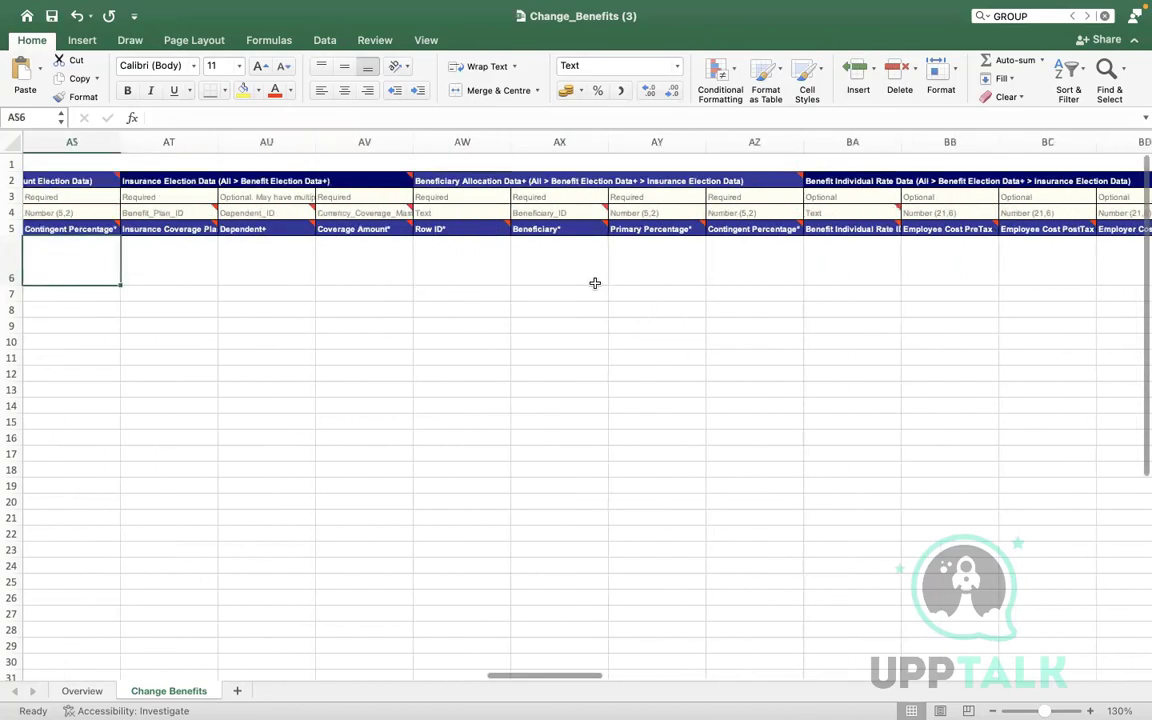
{"action": "key", "text": "Left"}
{"action": "key", "text": "Left"}
{"action": "key", "text": "Left"}
{"action": "key", "text": "Left"}
{"action": "key", "text": "Left"}
{"action": "key", "text": "Left"}
{"action": "key", "text": "Left"}
{"action": "key", "text": "Left"}
{"action": "key", "text": "Left"}
{"action": "key", "text": "Left"}
{"action": "key", "text": "Left"}
{"action": "key", "text": "Left"}
{"action": "key", "text": "Left"}
{"action": "key", "text": "Left"}
{"action": "key", "text": "Left"}
{"action": "key", "text": "Left"}
{"action": "key", "text": "Left"}
{"action": "key", "text": "Left"}
{"action": "key", "text": "Left"}
{"action": "key", "text": "Left"}
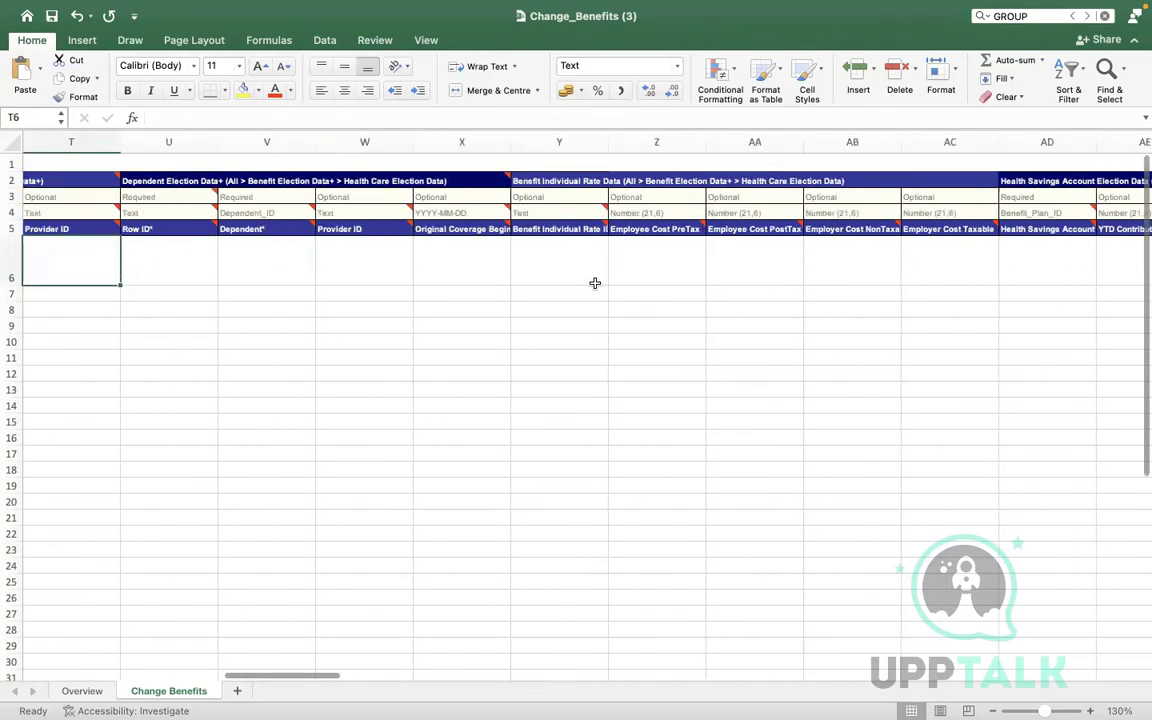
{"action": "key", "text": "Left"}
{"action": "key", "text": "Left"}
{"action": "key", "text": "Left"}
{"action": "key", "text": "Left"}
{"action": "key", "text": "Left"}
{"action": "key", "text": "Left"}
{"action": "key", "text": "Left"}
{"action": "key", "text": "Left"}
{"action": "key", "text": "Left"}
{"action": "key", "text": "Left"}
{"action": "key", "text": "Left"}
{"action": "key", "text": "Left"}
{"action": "key", "text": "Left"}
{"action": "key", "text": "Left"}
{"action": "key", "text": "Left"}
{"action": "key", "text": "Left"}
{"action": "key", "text": "Left"}
{"action": "key", "text": "Left"}
{"action": "key", "text": "Left"}
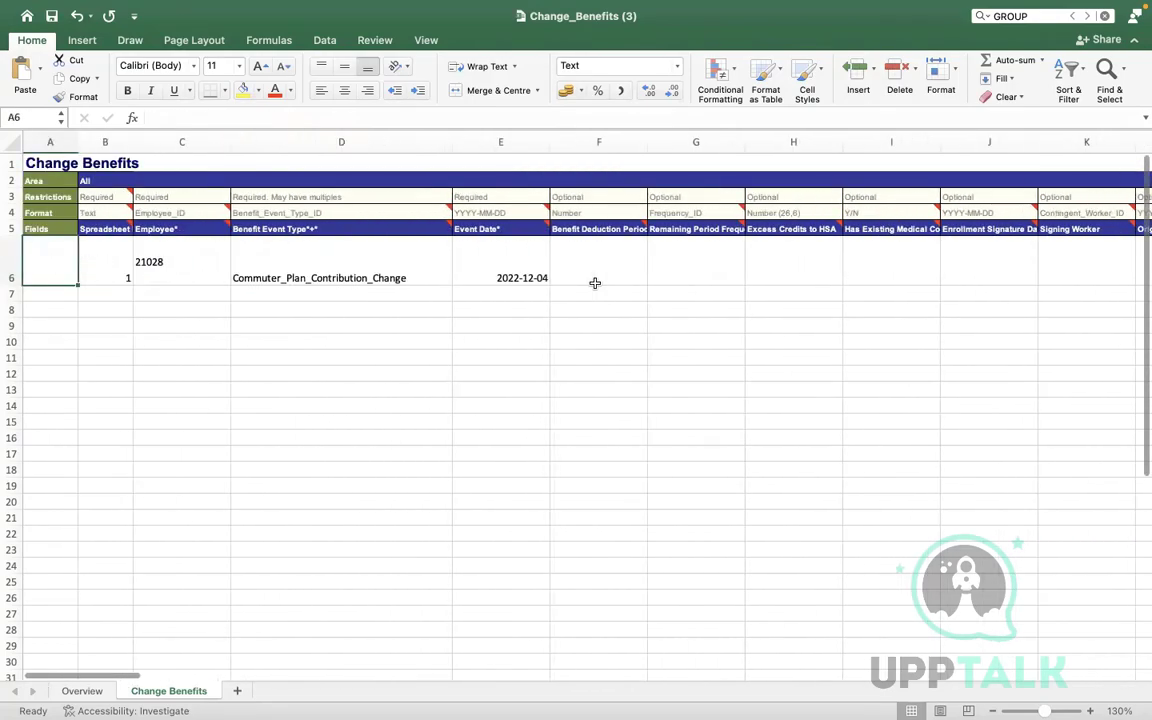
{"action": "key", "text": "Right"}
{"action": "key", "text": "Right"}
{"action": "key", "text": "Right"}
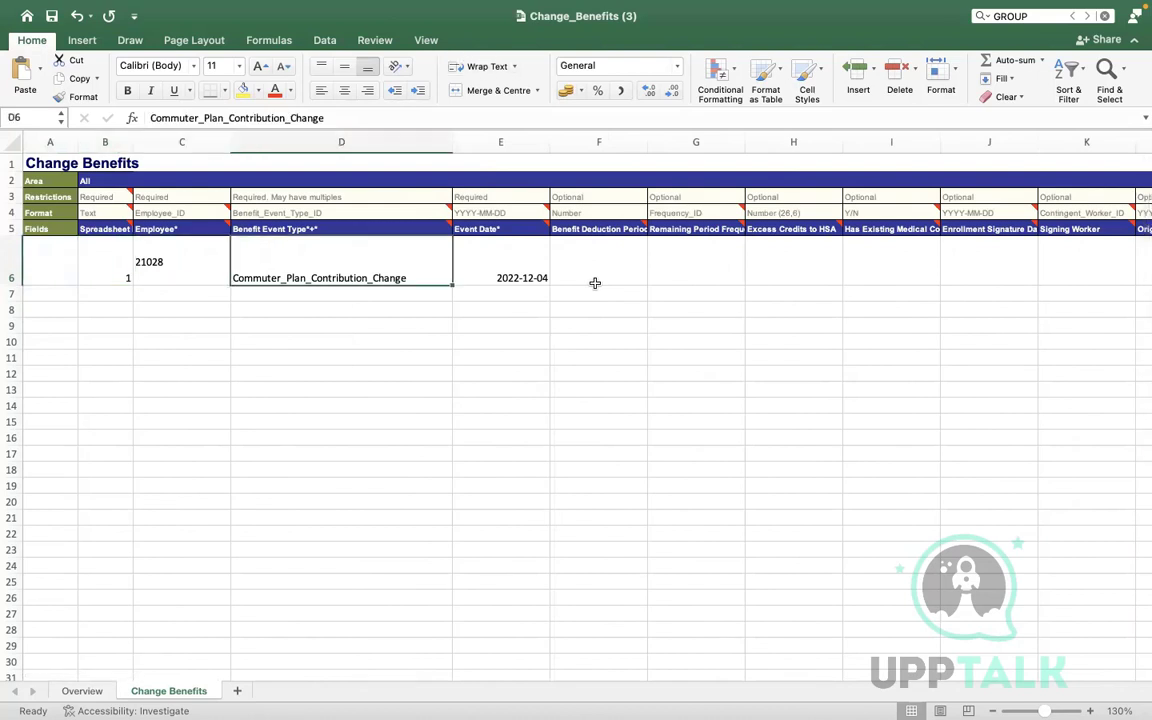
{"action": "key", "text": "Right"}
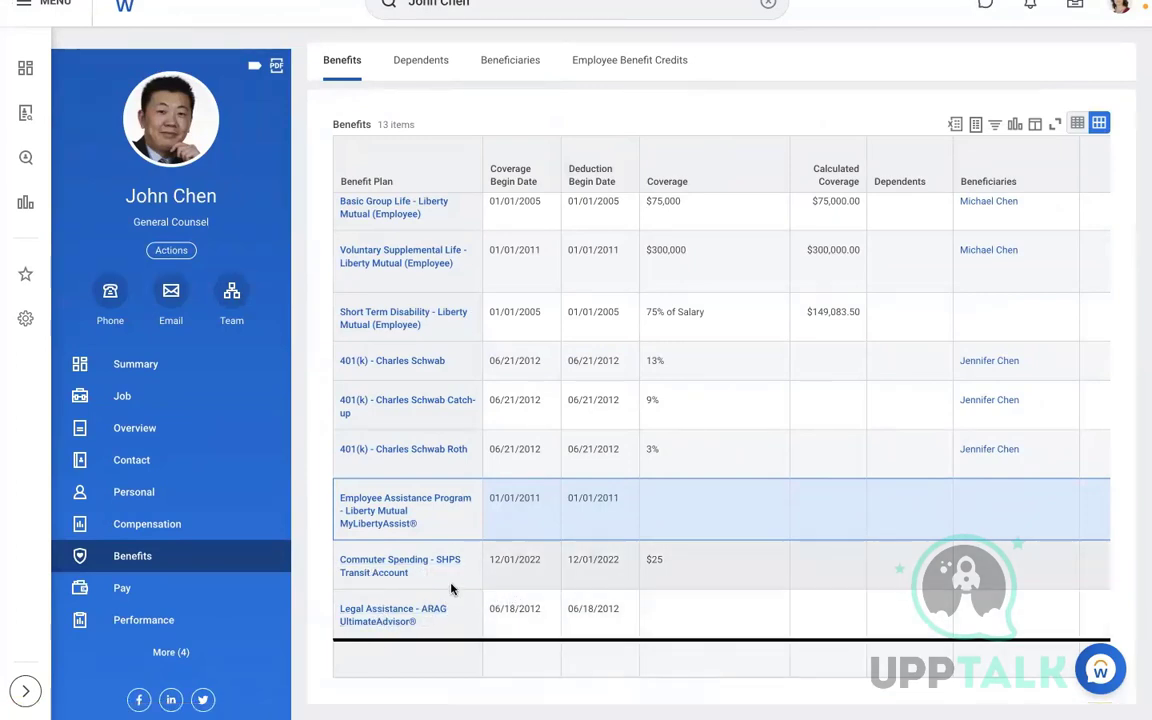
{"action": "key", "text": "ctrl+Left"}
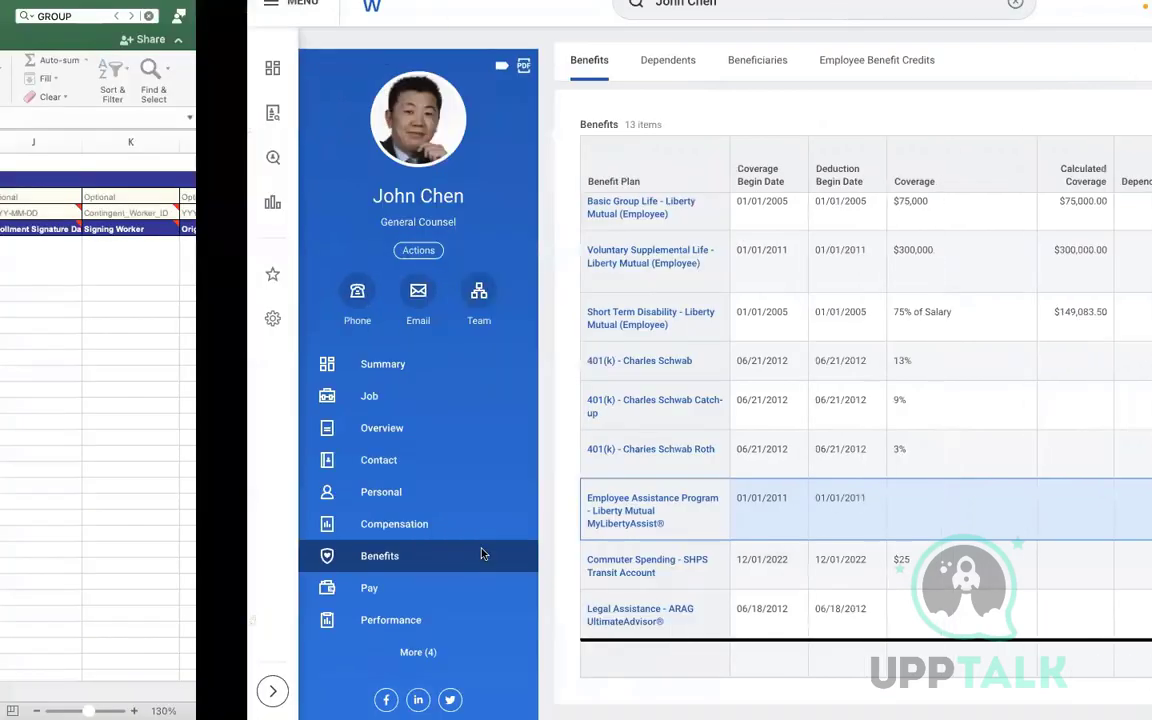
{"action": "left_click", "coordinate": [333, 272]}
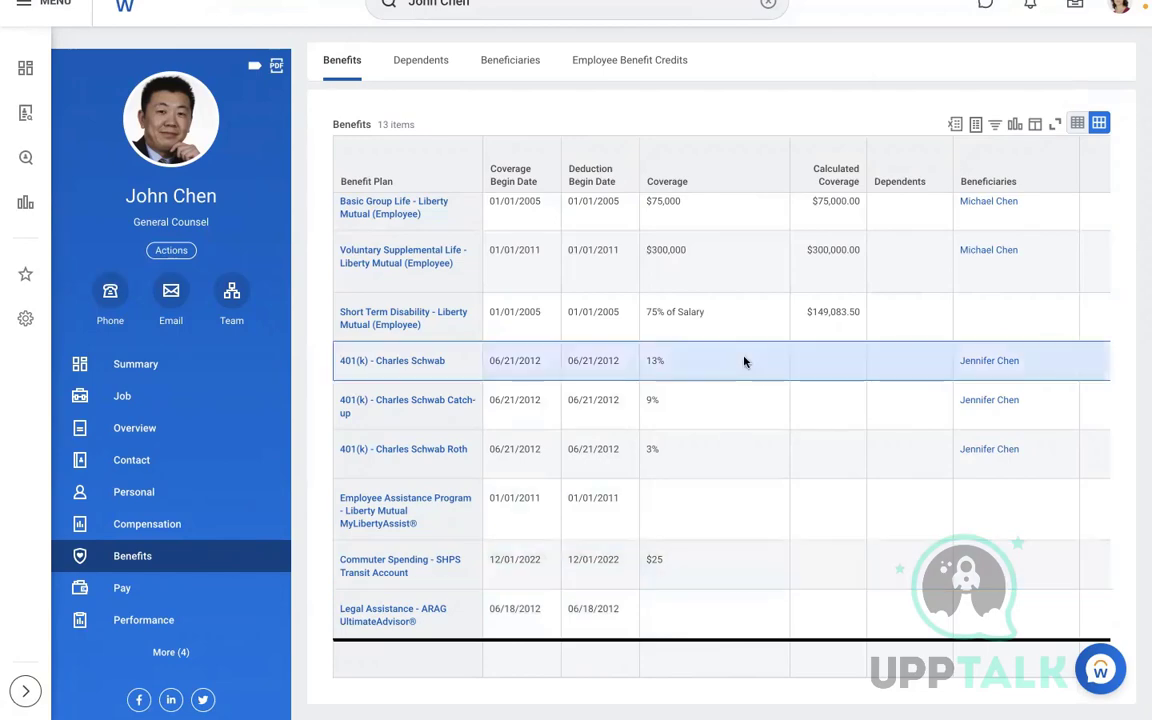
{"action": "scroll", "coordinate": [744, 361], "scroll_direction": "up", "scroll_amount": 5}
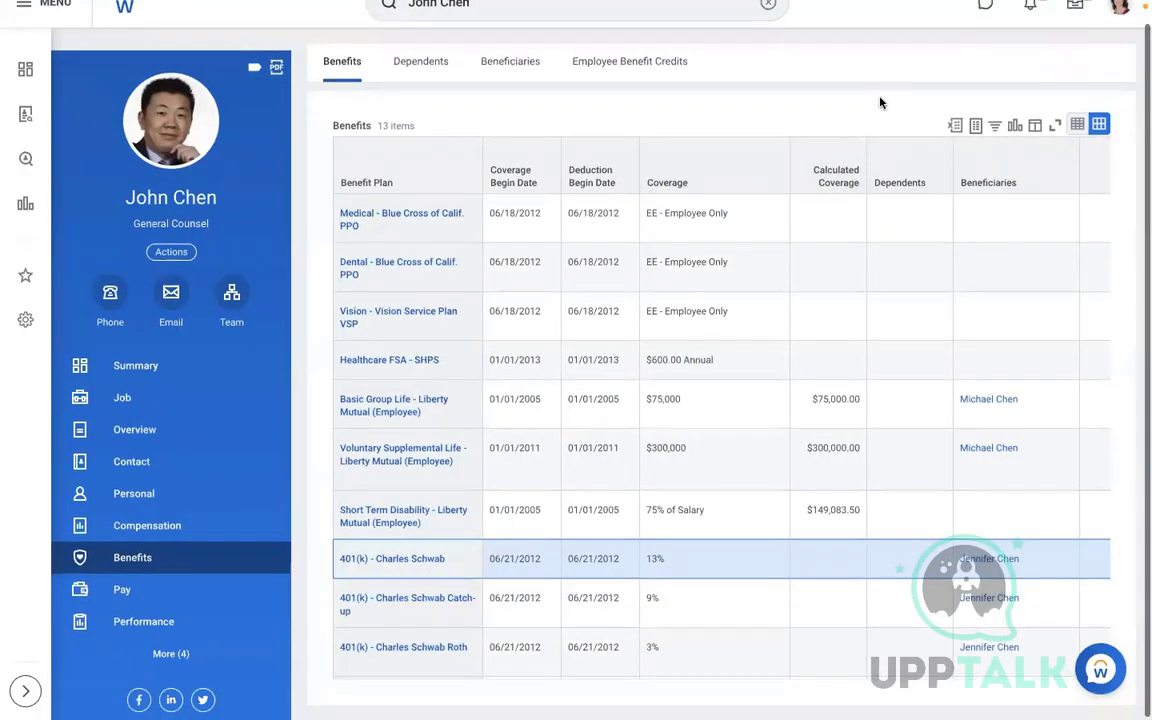
{"action": "scroll", "coordinate": [880, 102], "scroll_direction": "up", "scroll_amount": 1}
Open AMD - Change Benefits Elections through the View Integration System task
{"action": "left_click", "coordinate": [768, 27]}
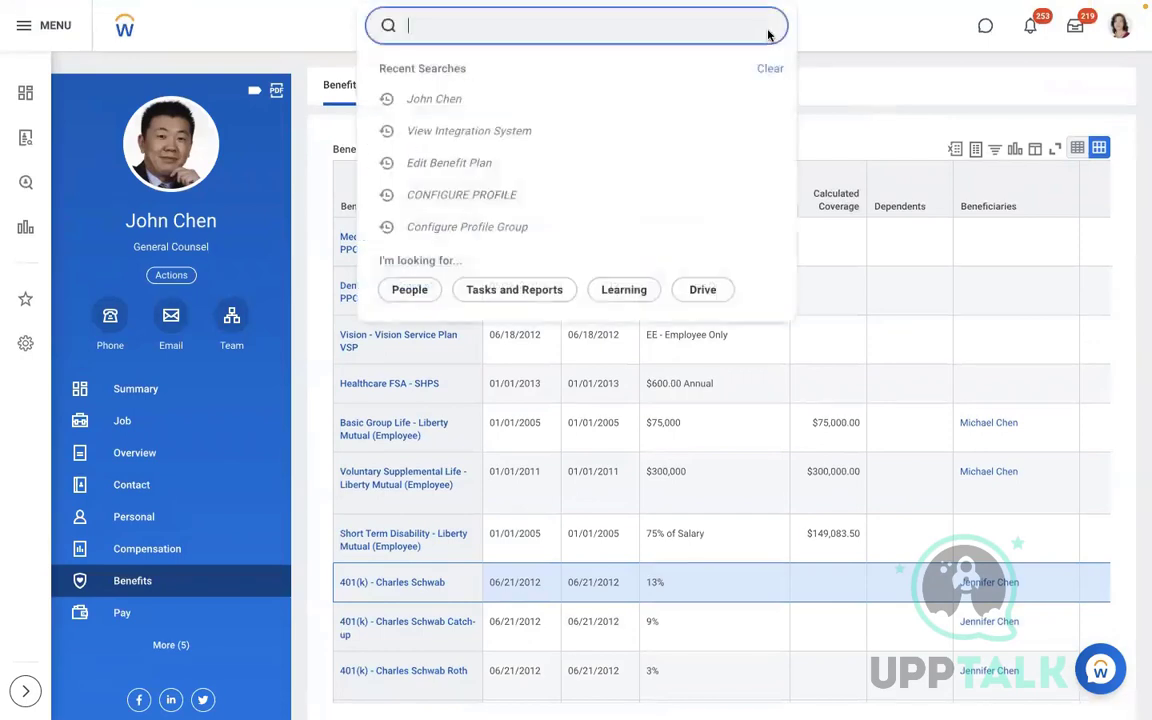
{"action": "type", "text": "VIEW INT SYS"}
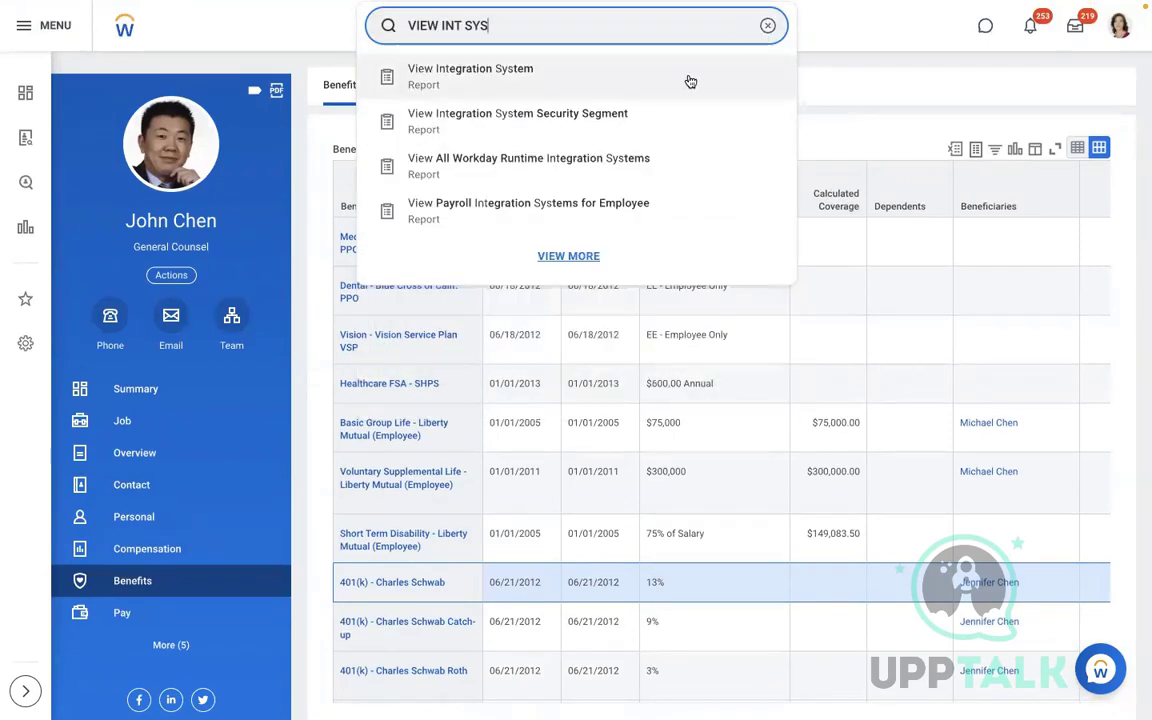
{"action": "left_click", "coordinate": [570, 80]}
{"action": "left_click", "coordinate": [501, 204]}
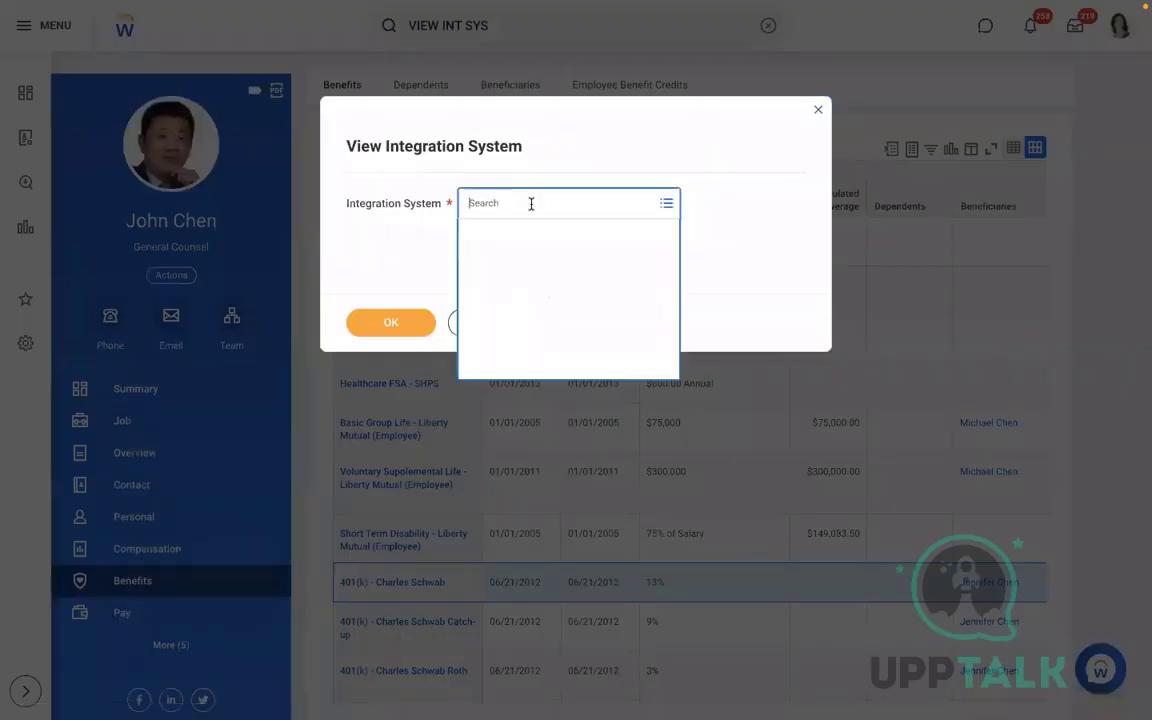
{"action": "left_click", "coordinate": [488, 284]}
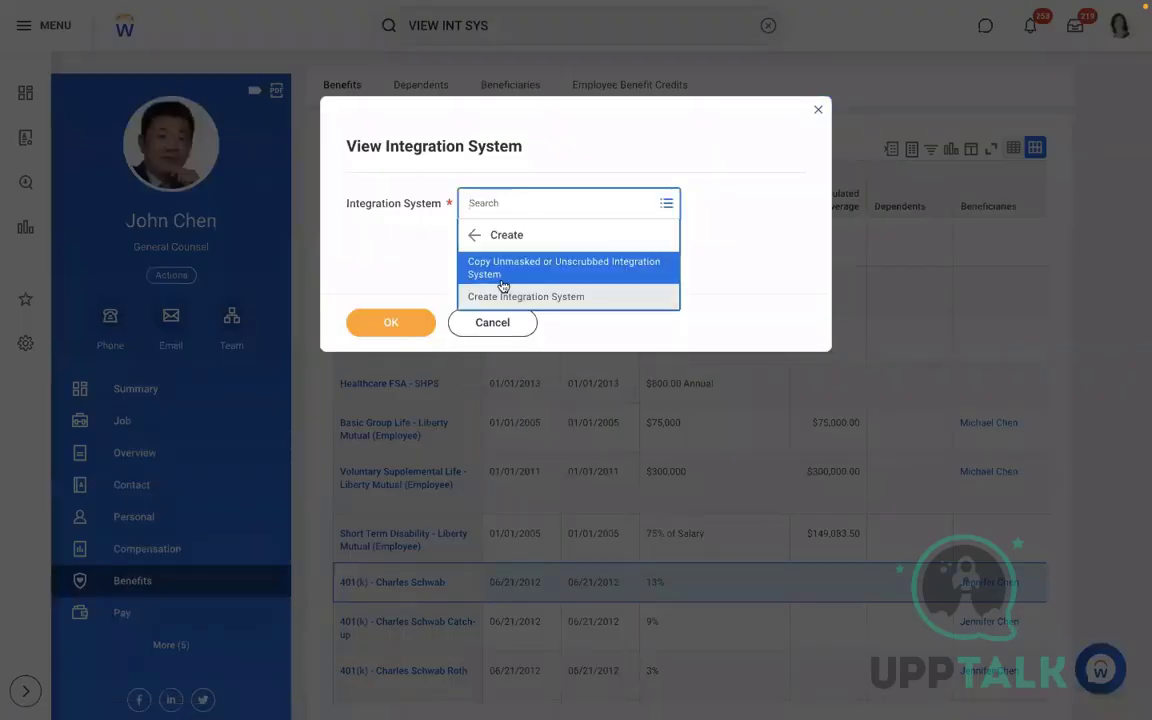
{"action": "left_click", "coordinate": [530, 205]}
{"action": "type", "text": "AMD"}
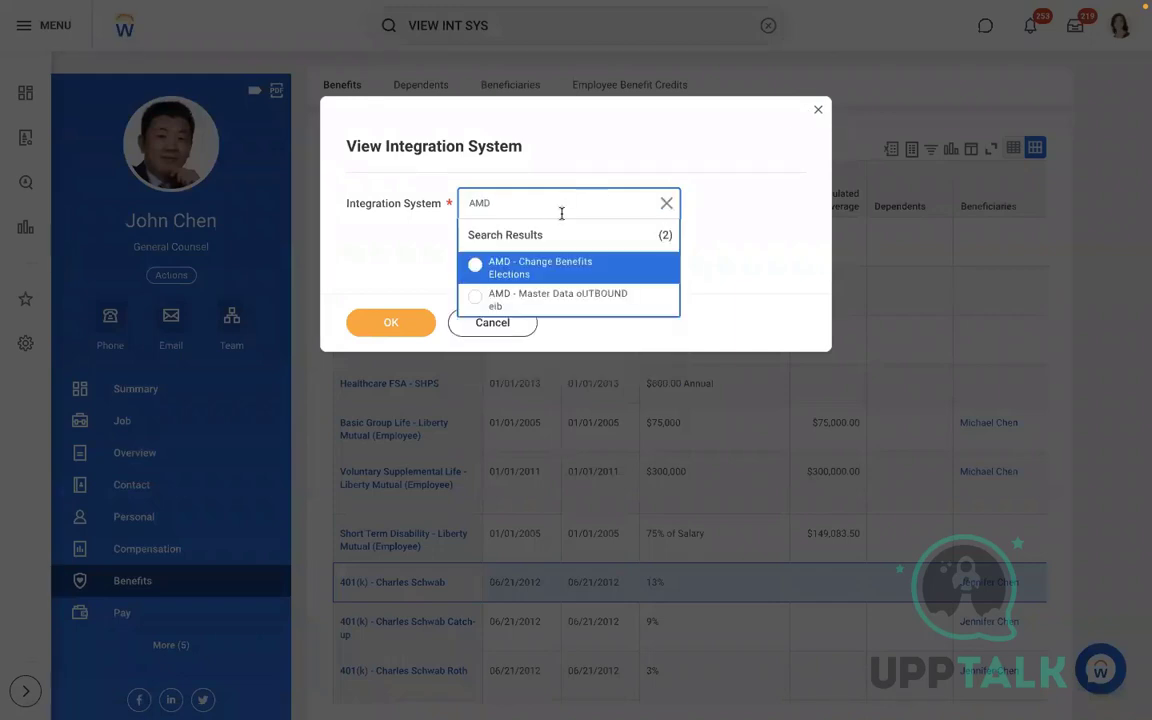
{"action": "left_click", "coordinate": [540, 268]}
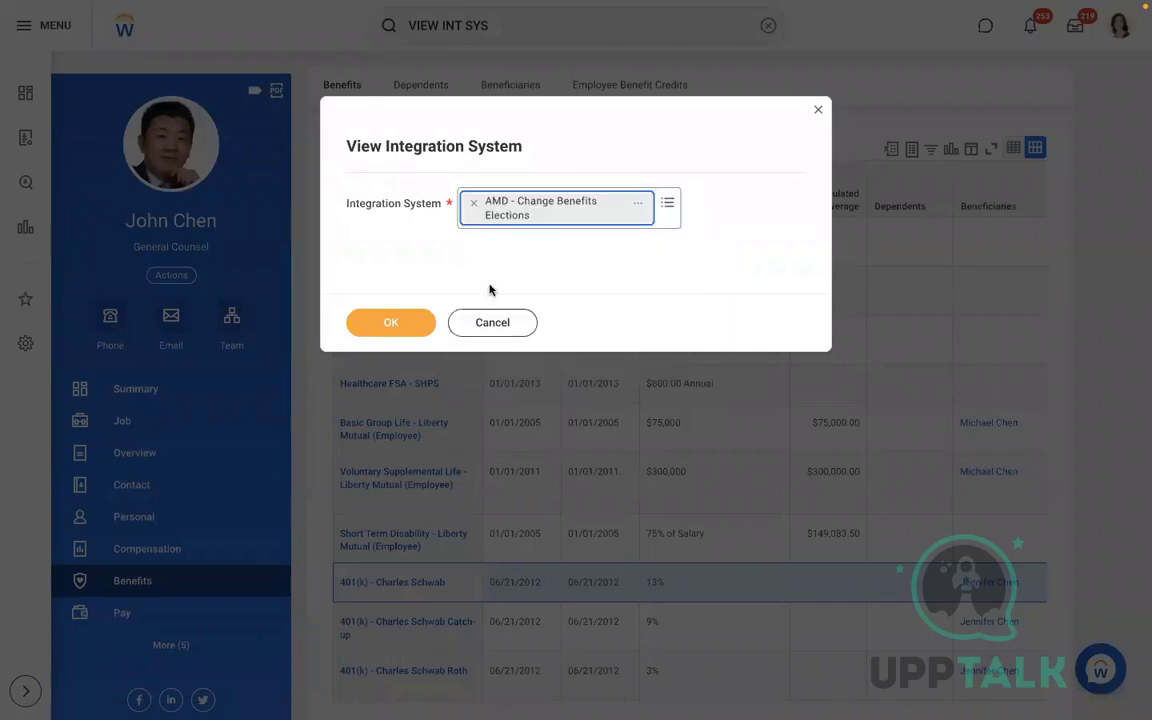
{"action": "left_click", "coordinate": [377, 323]}
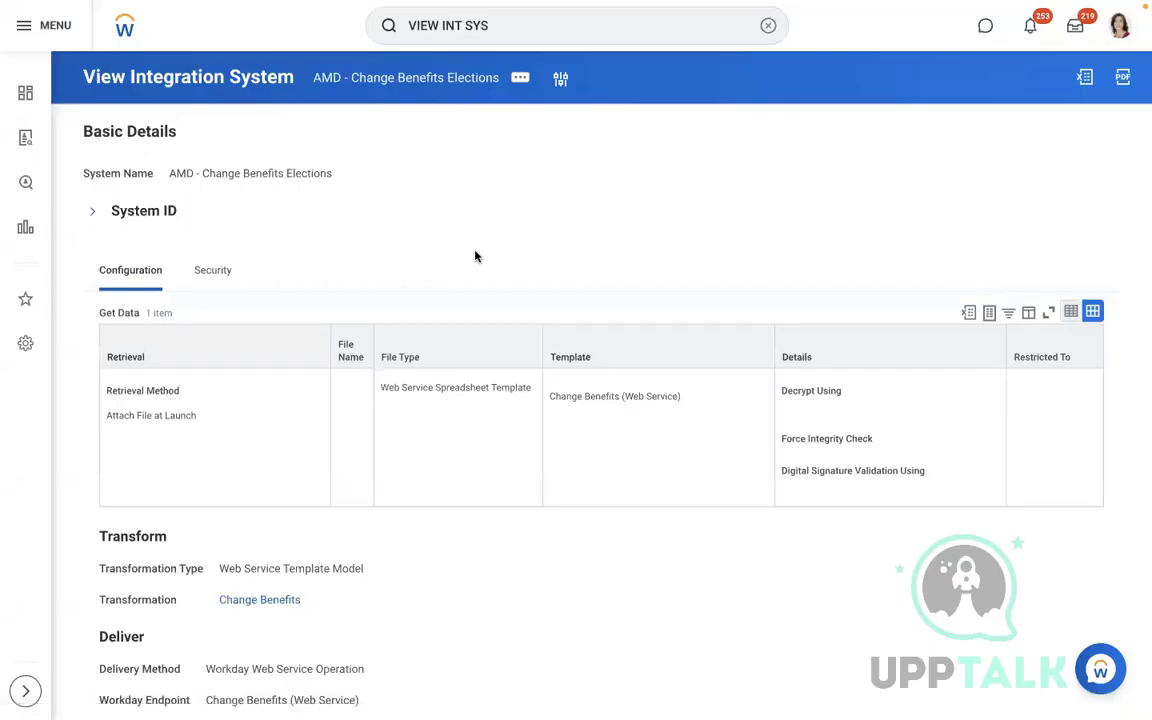
Open the integration's Launch / Schedule dialog with Run Now frequency
{"action": "left_click", "coordinate": [519, 88]}
{"action": "mouse_move", "coordinate": [645, 216]}
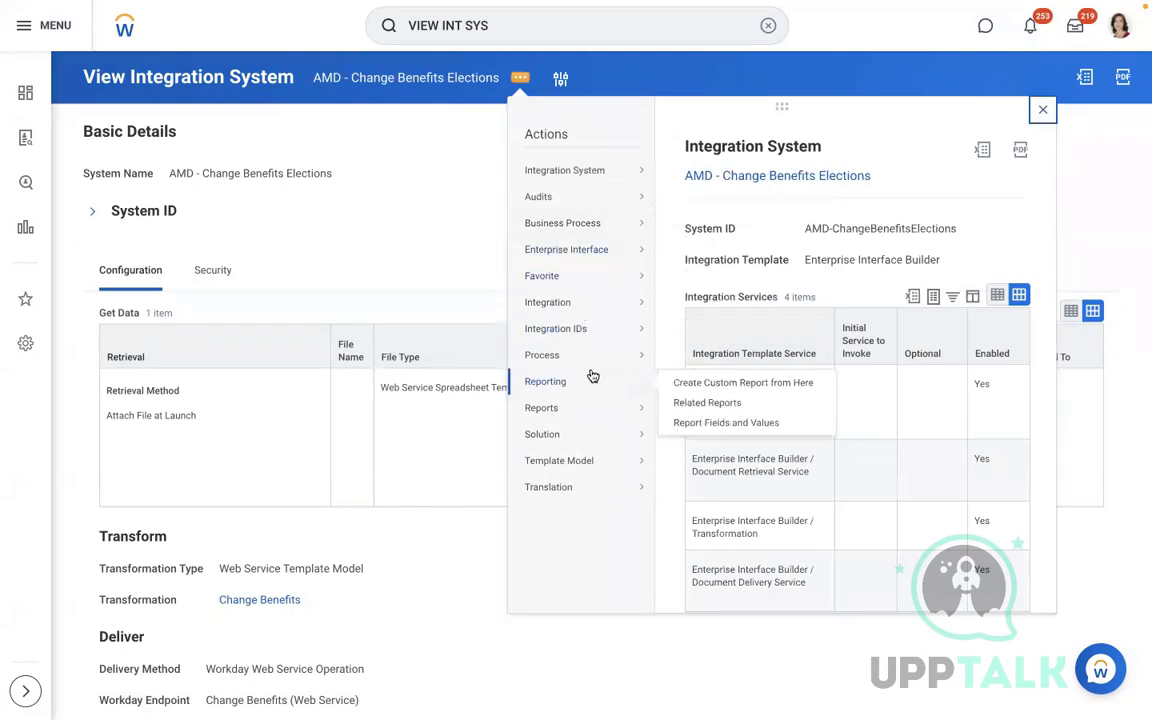
{"action": "mouse_move", "coordinate": [637, 388]}
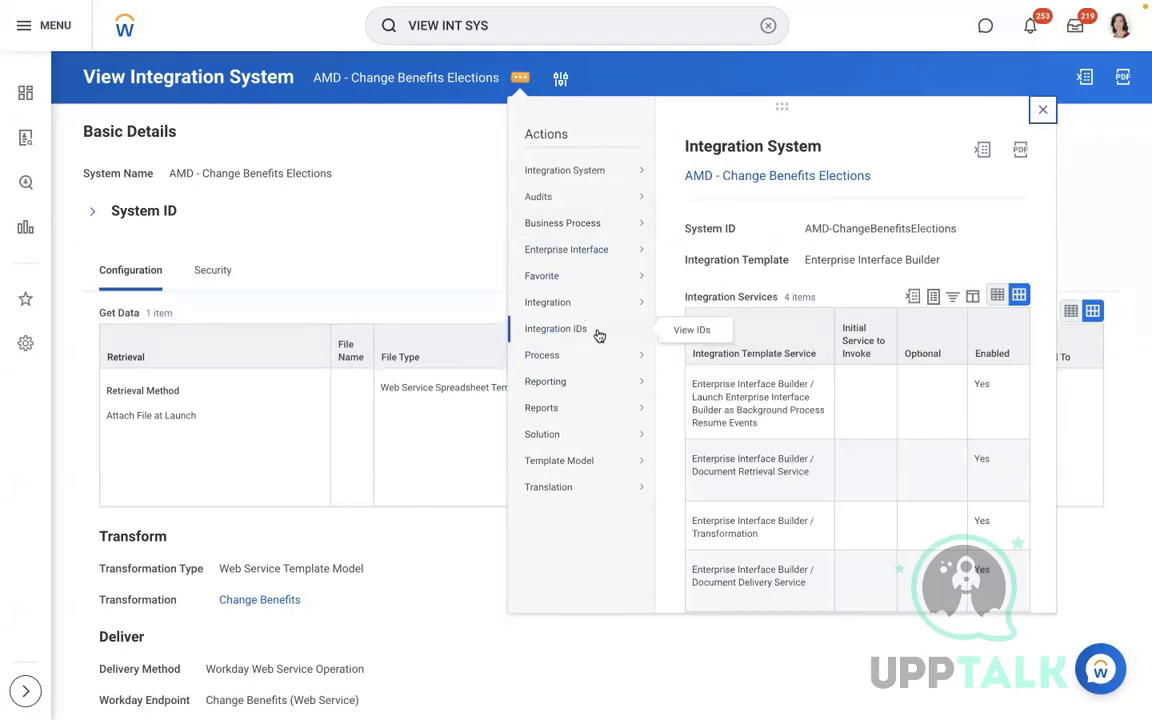
{"action": "left_click", "coordinate": [702, 312]}
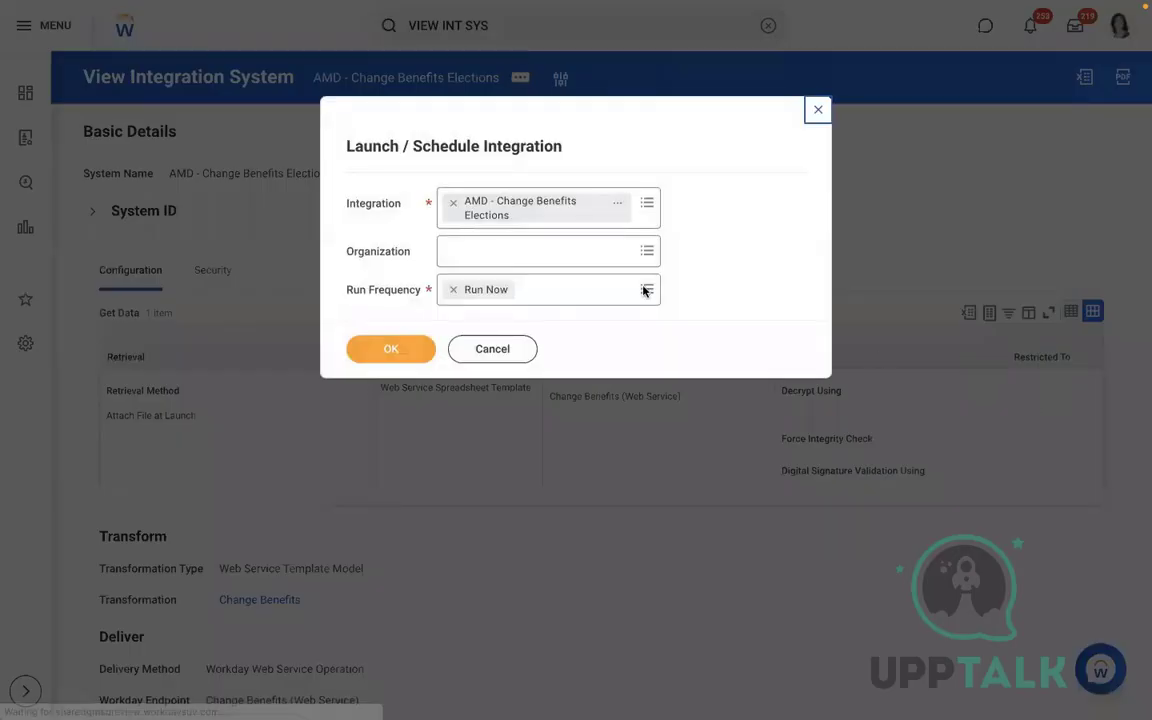
Run the integration now and attach Change_Benefits (3).xlsx as a new integration attachment
{"action": "left_click", "coordinate": [391, 350]}
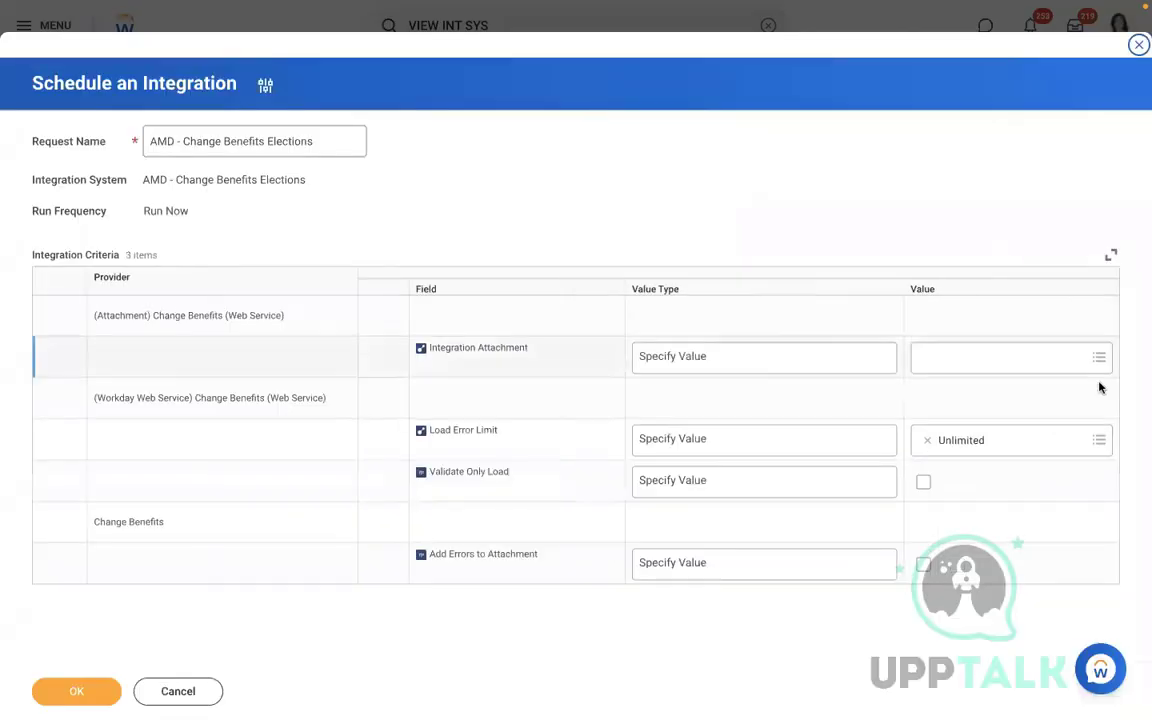
{"action": "left_click", "coordinate": [1010, 366]}
{"action": "left_click", "coordinate": [967, 490]}
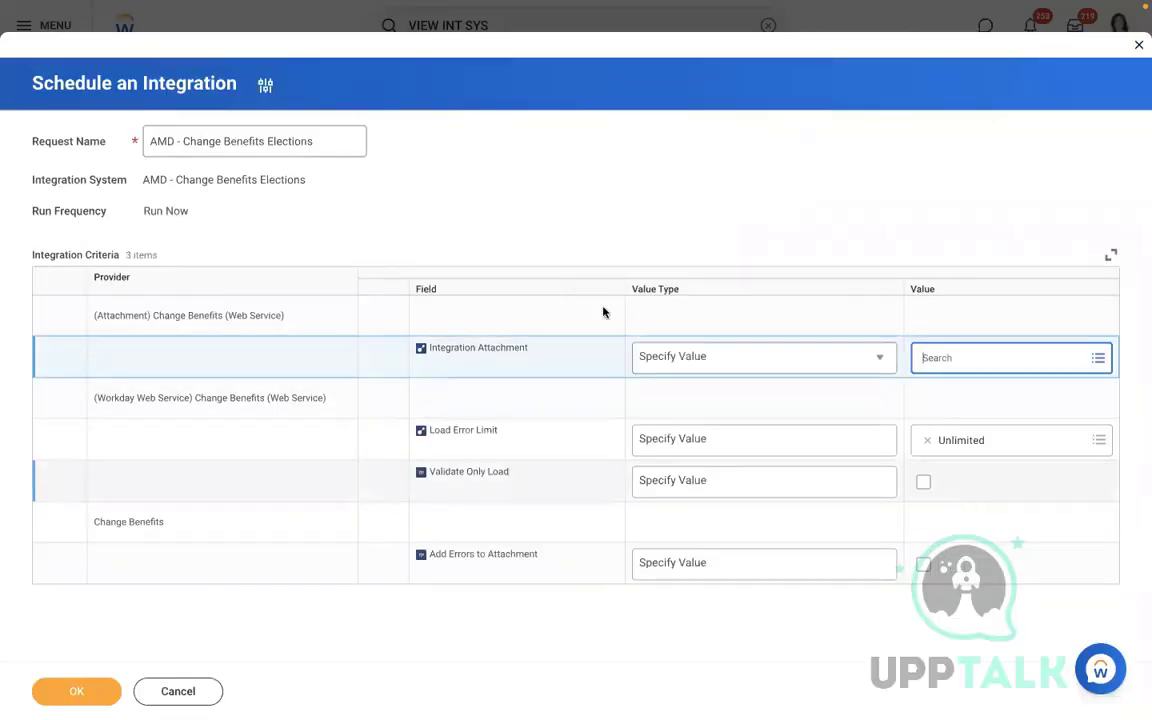
{"action": "left_click", "coordinate": [580, 380]}
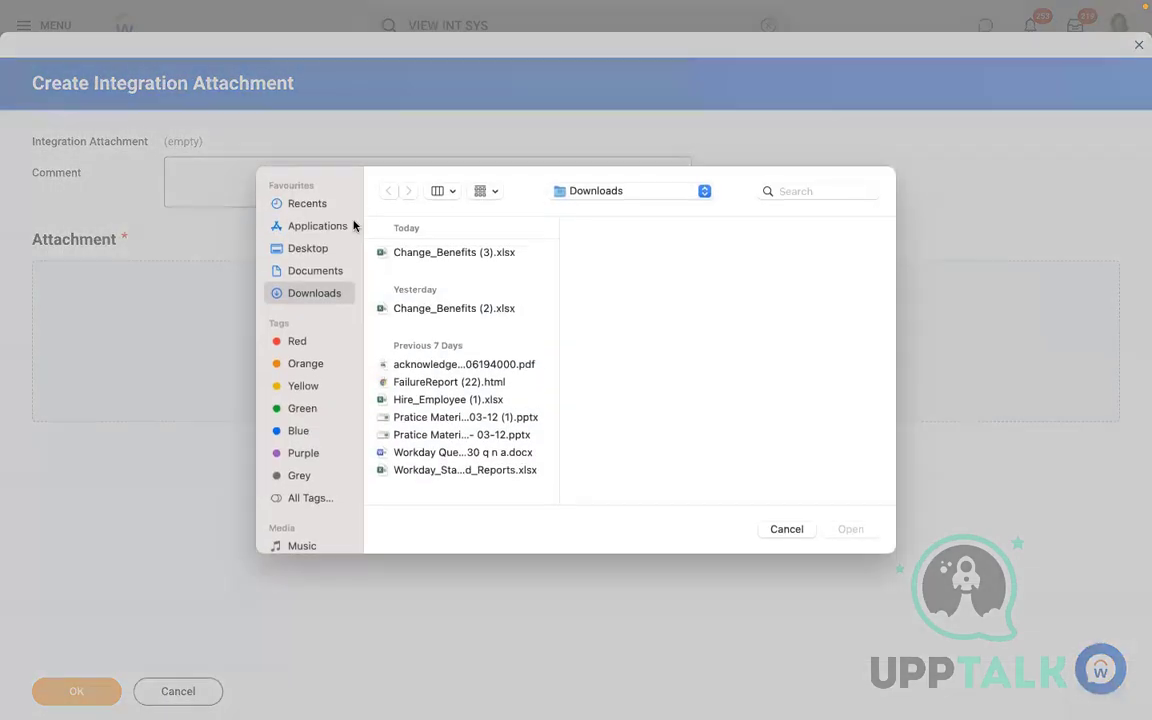
{"action": "double_click", "coordinate": [381, 230]}
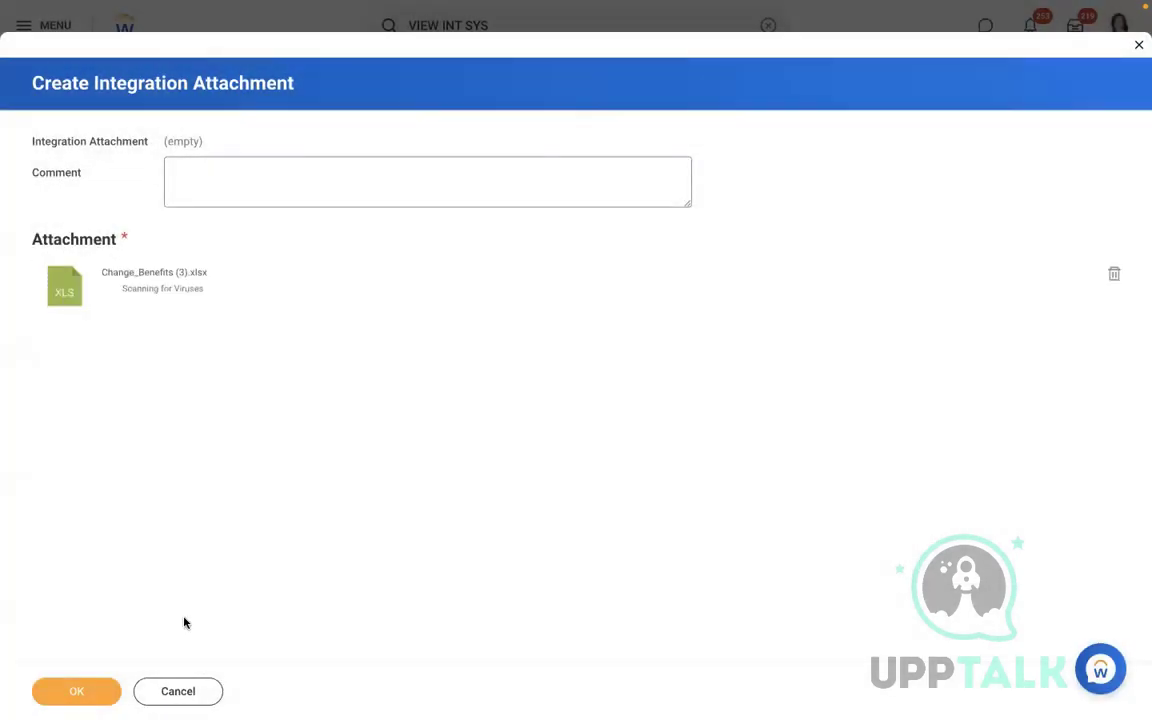
{"action": "left_click", "coordinate": [68, 691]}
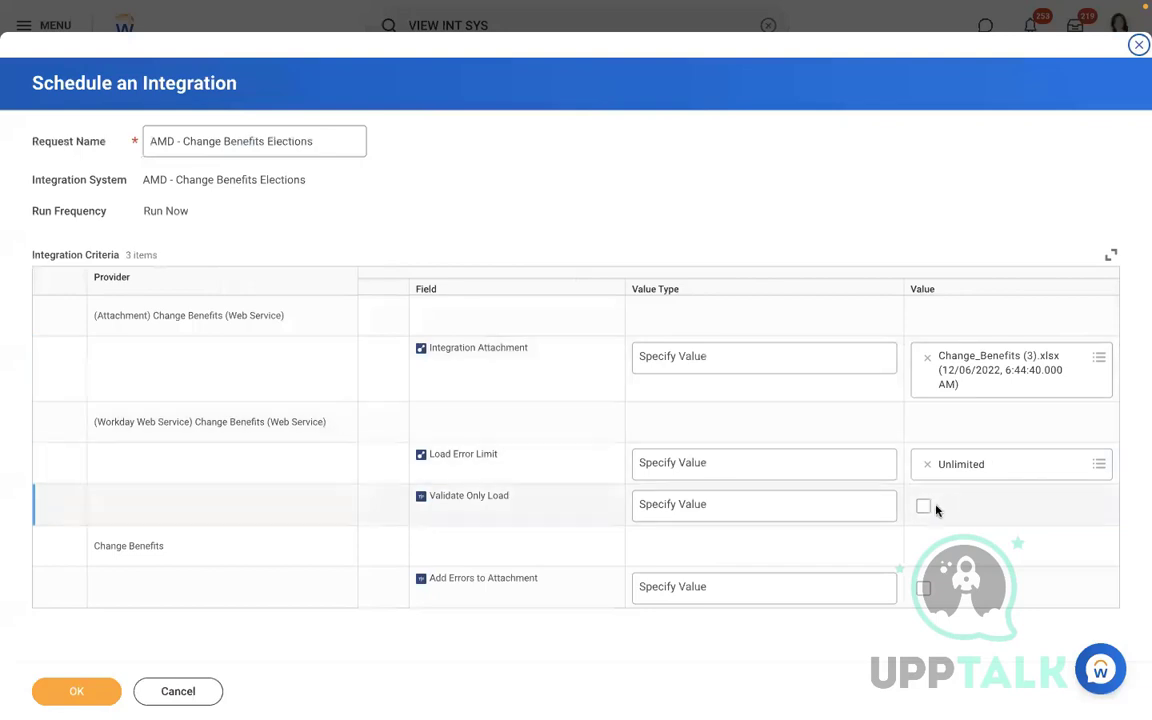
Turn on Add Errors to Attachment, launch the integration, and refresh its process status
{"action": "left_click", "coordinate": [922, 591]}
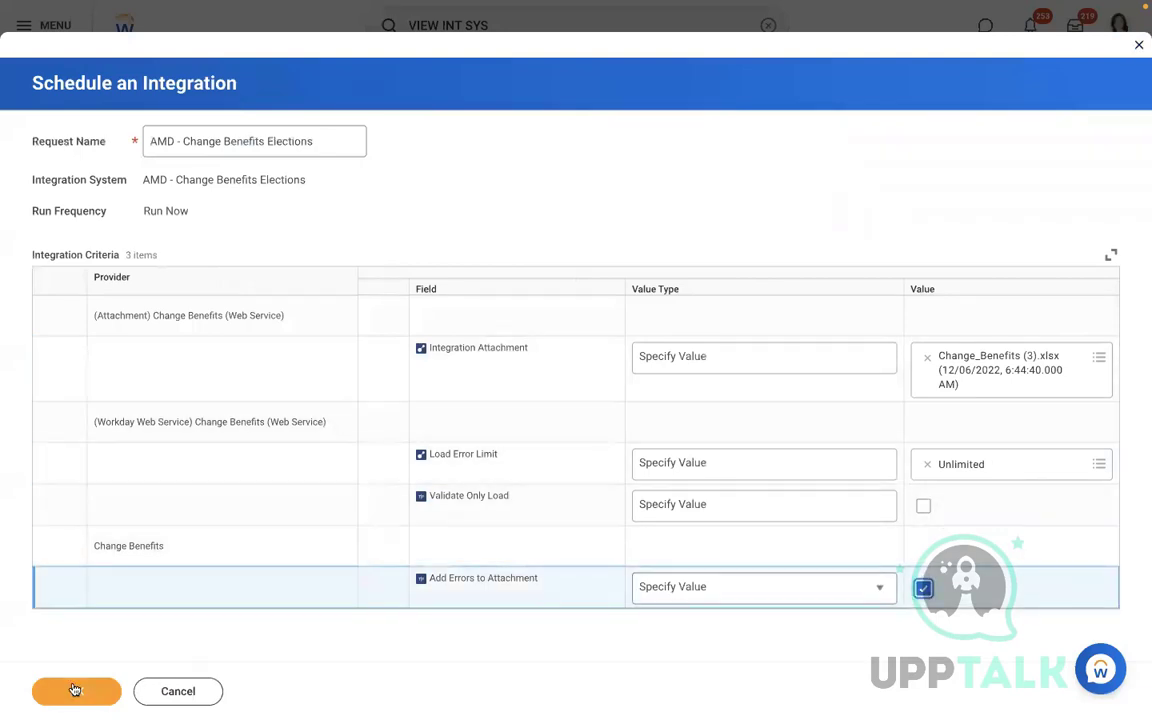
{"action": "left_click", "coordinate": [75, 690]}
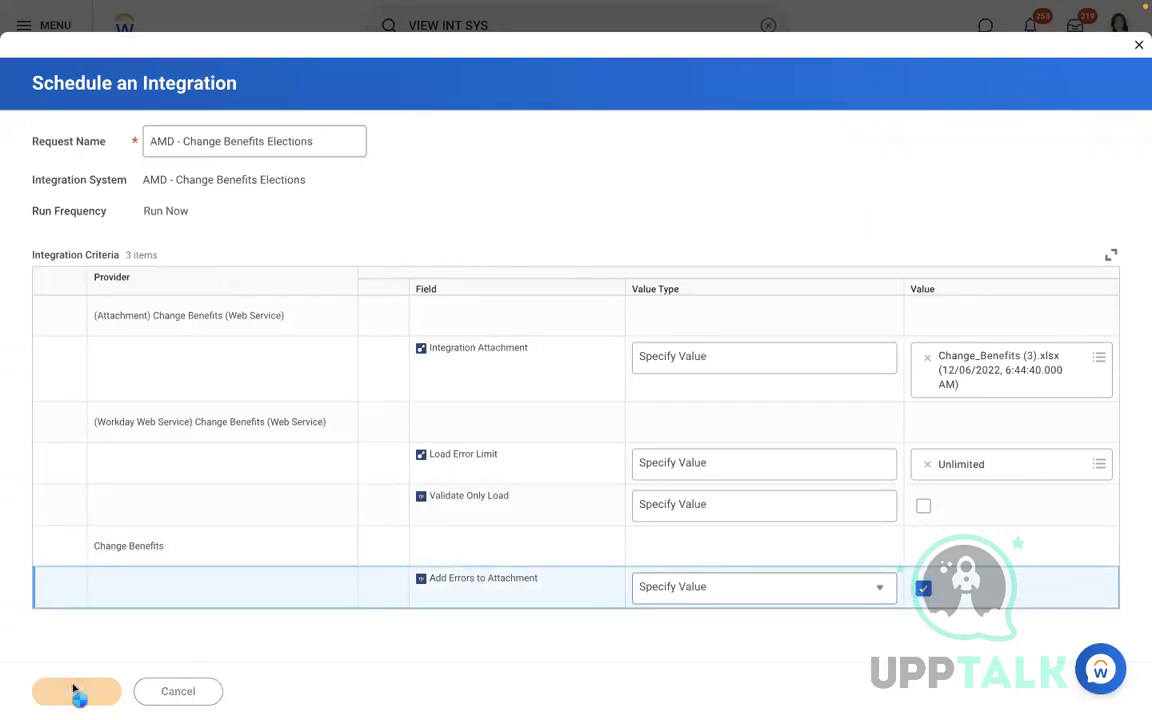
{"action": "left_click", "coordinate": [116, 312]}
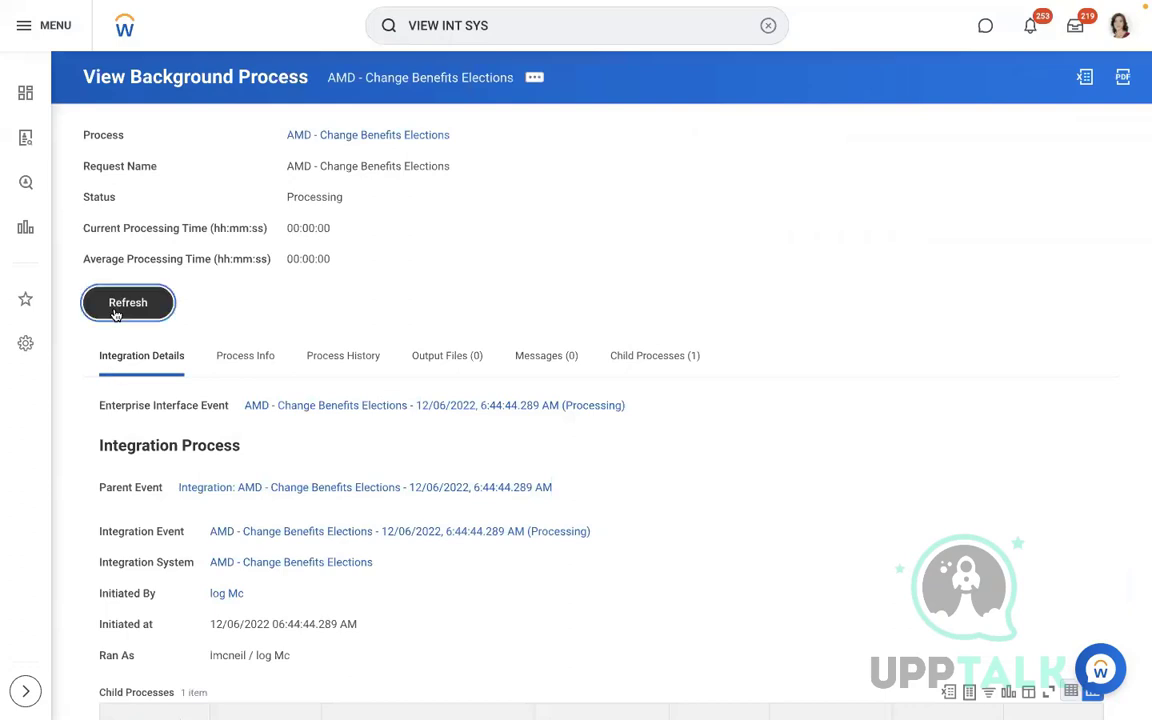
Refresh the background process until it shows Completed with all records loaded, then clear the search
{"action": "left_click", "coordinate": [116, 312]}
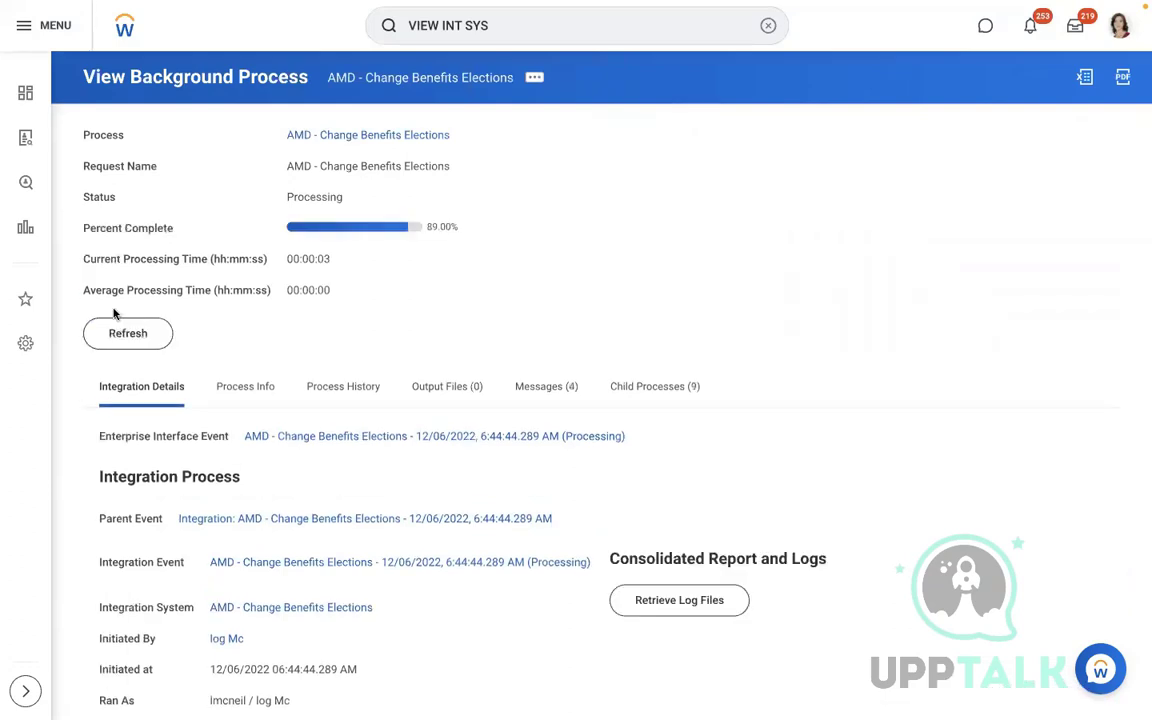
{"action": "left_click", "coordinate": [129, 333]}
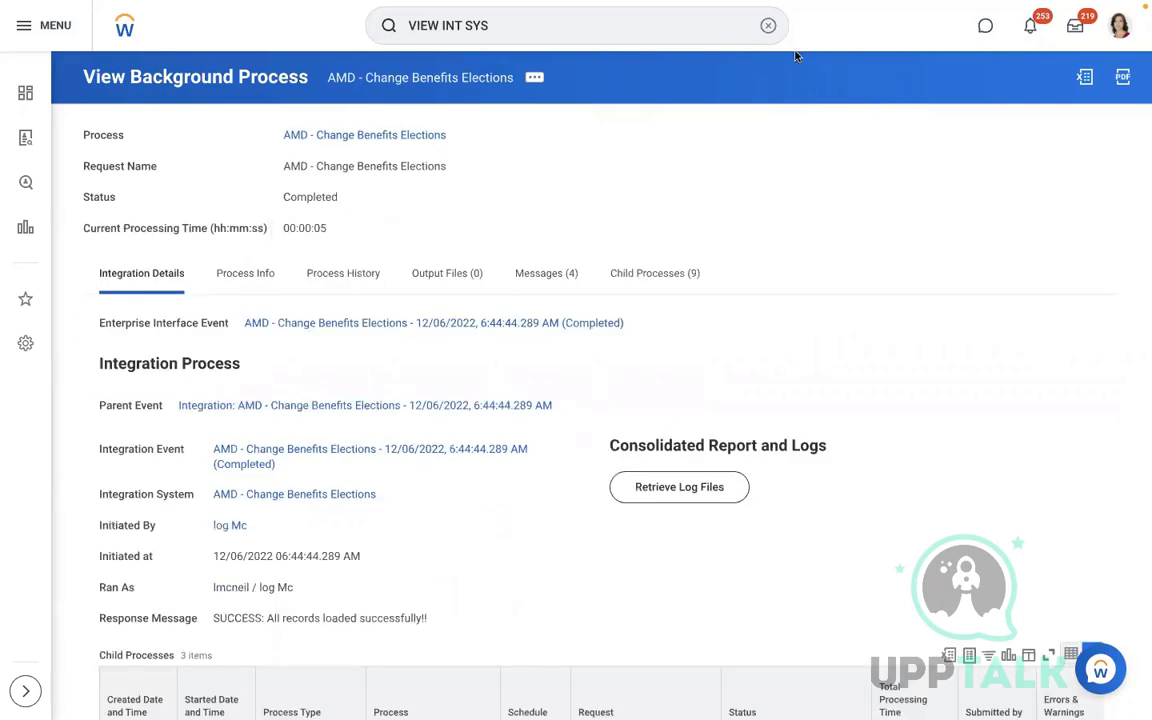
{"action": "left_click", "coordinate": [767, 26]}
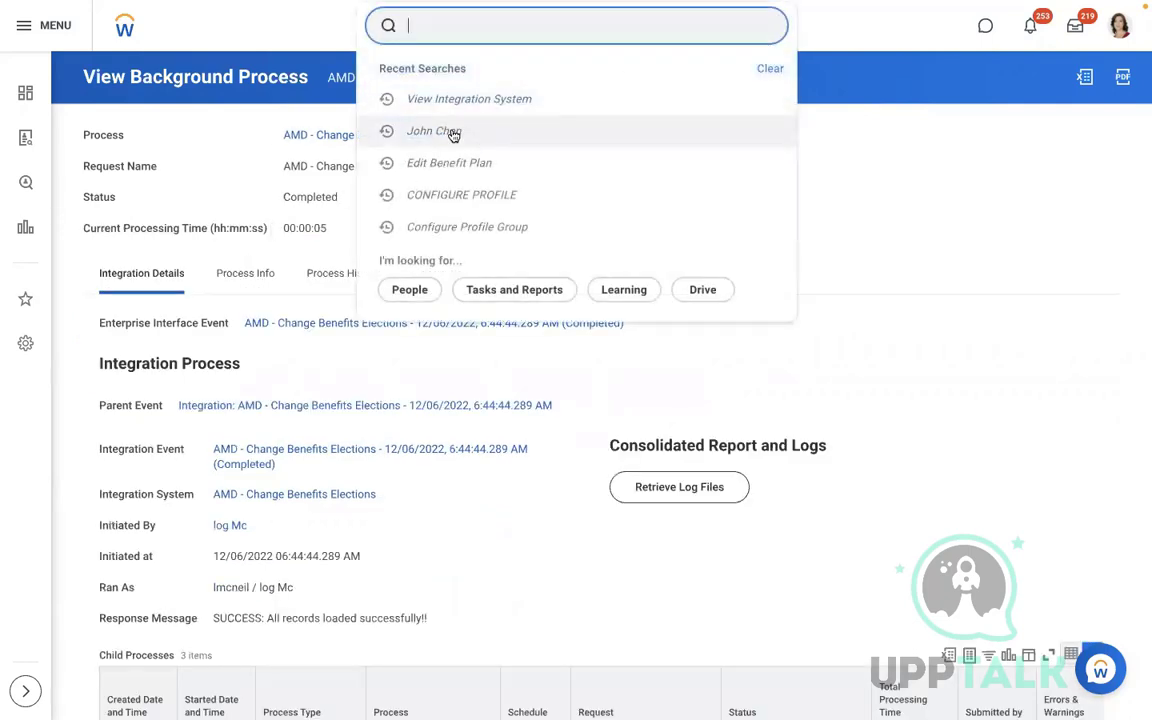
Open the employee's Benefits and find Commuter Spending - SHPS Transit Account ending 12/31/2022
{"action": "left_click", "coordinate": [452, 131]}
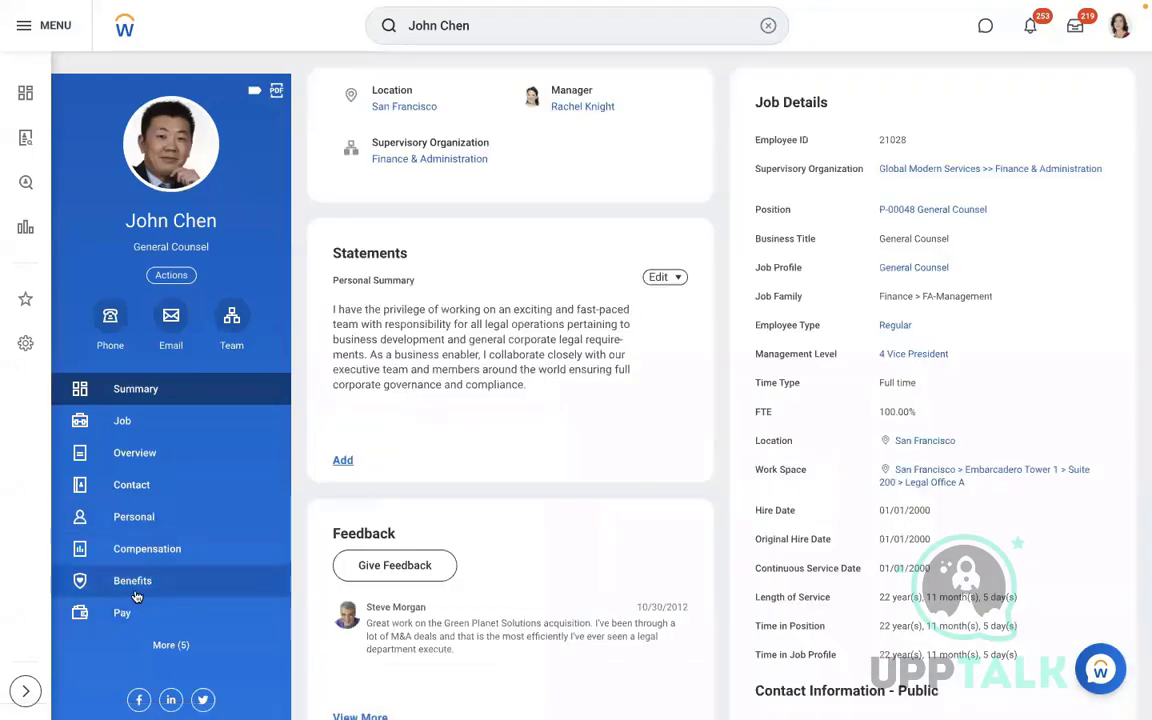
{"action": "left_click", "coordinate": [136, 592]}
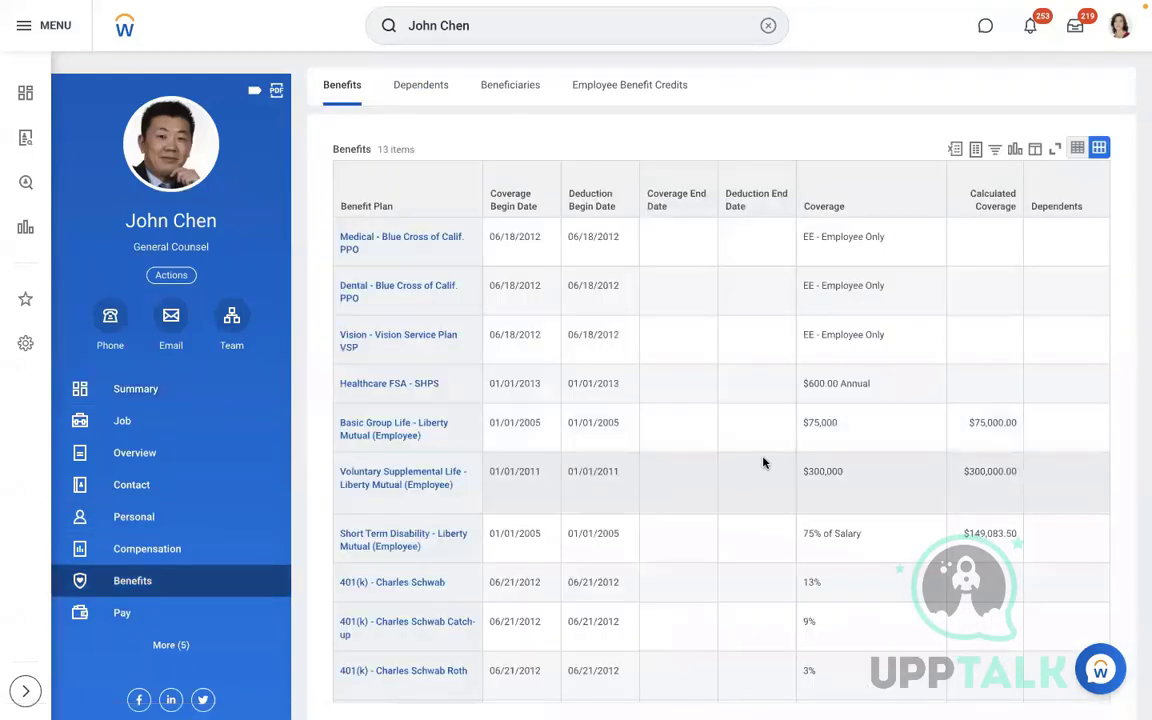
{"action": "left_click", "coordinate": [763, 462]}
{"action": "scroll", "coordinate": [763, 462], "scroll_direction": "down", "scroll_amount": 3}
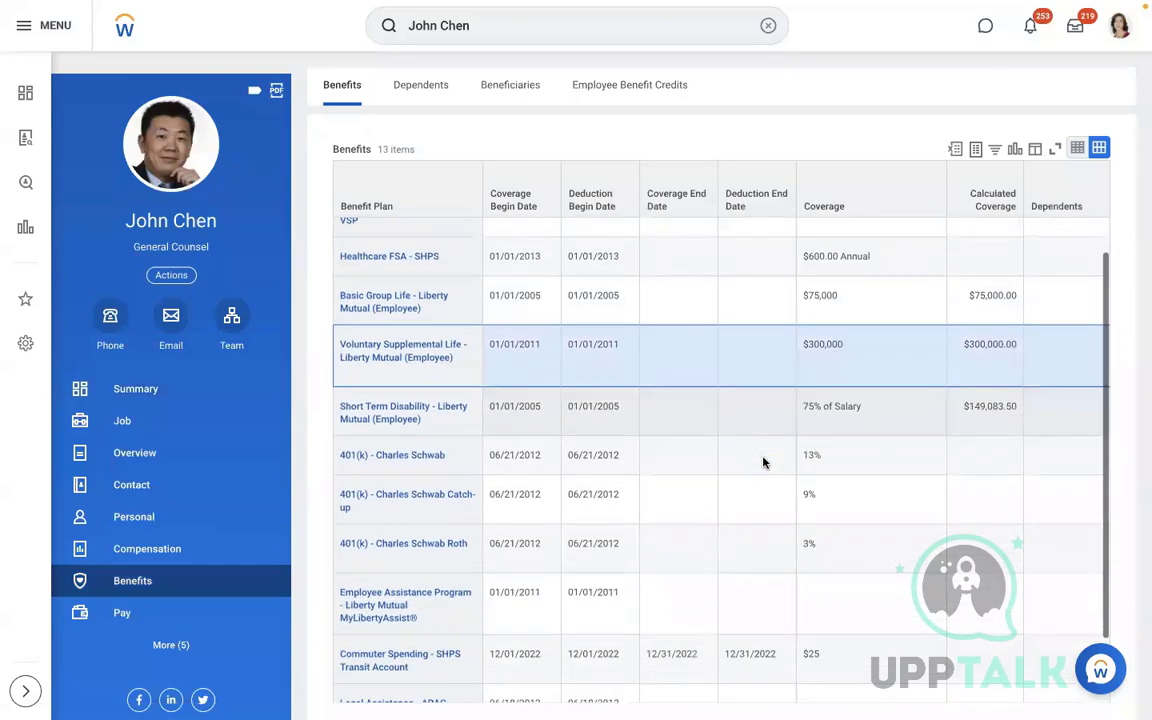
{"action": "scroll", "coordinate": [763, 462], "scroll_direction": "down", "scroll_amount": 2}
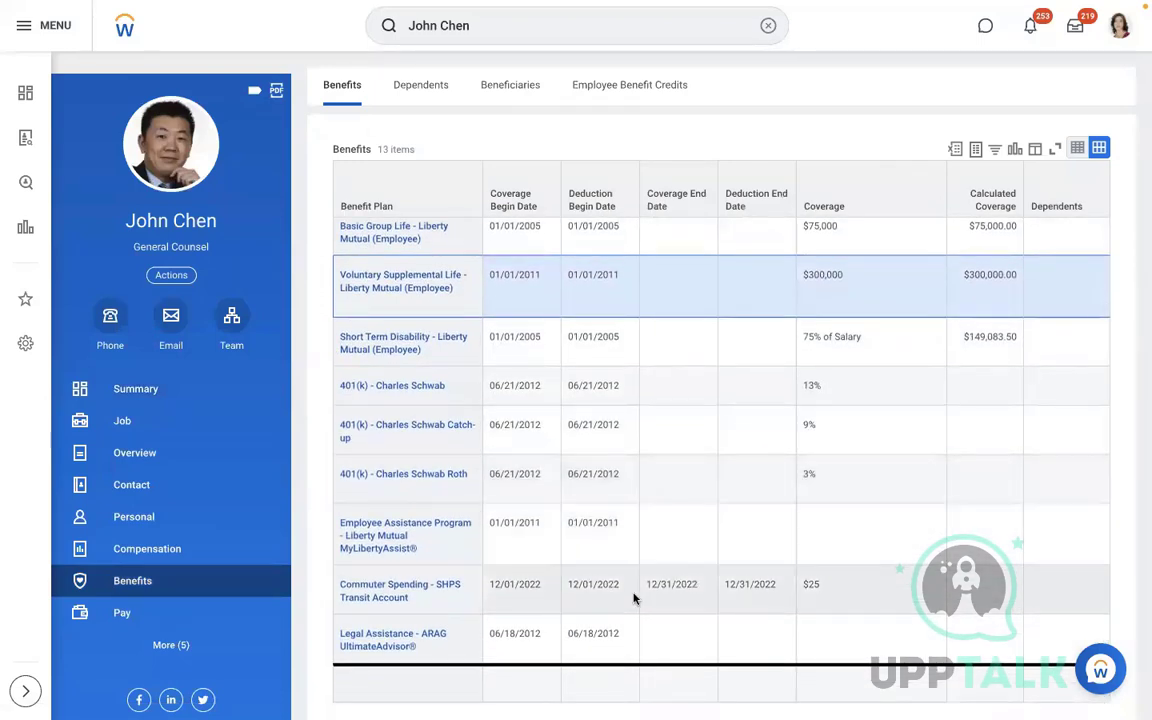
{"action": "left_click", "coordinate": [908, 577]}
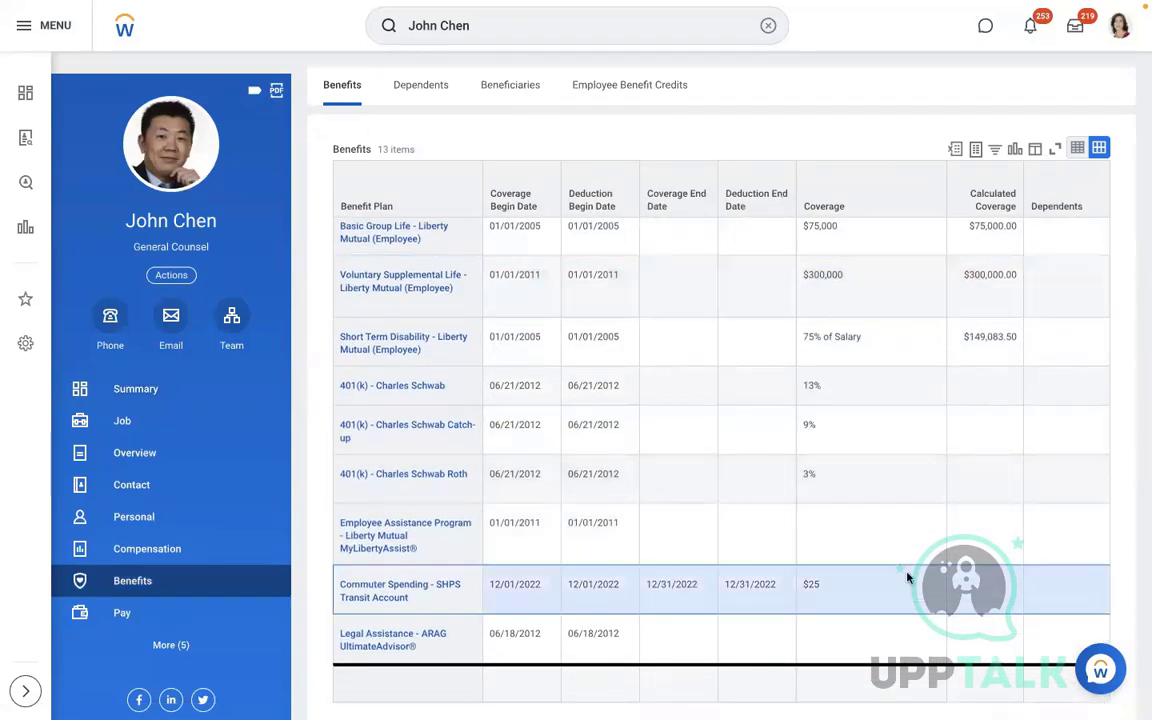
Open the 12/04/2022 Benefit Change - Commuter Plan event from the employee's Worker History
{"action": "left_click", "coordinate": [160, 428]}
{"action": "left_click", "coordinate": [836, 88]}
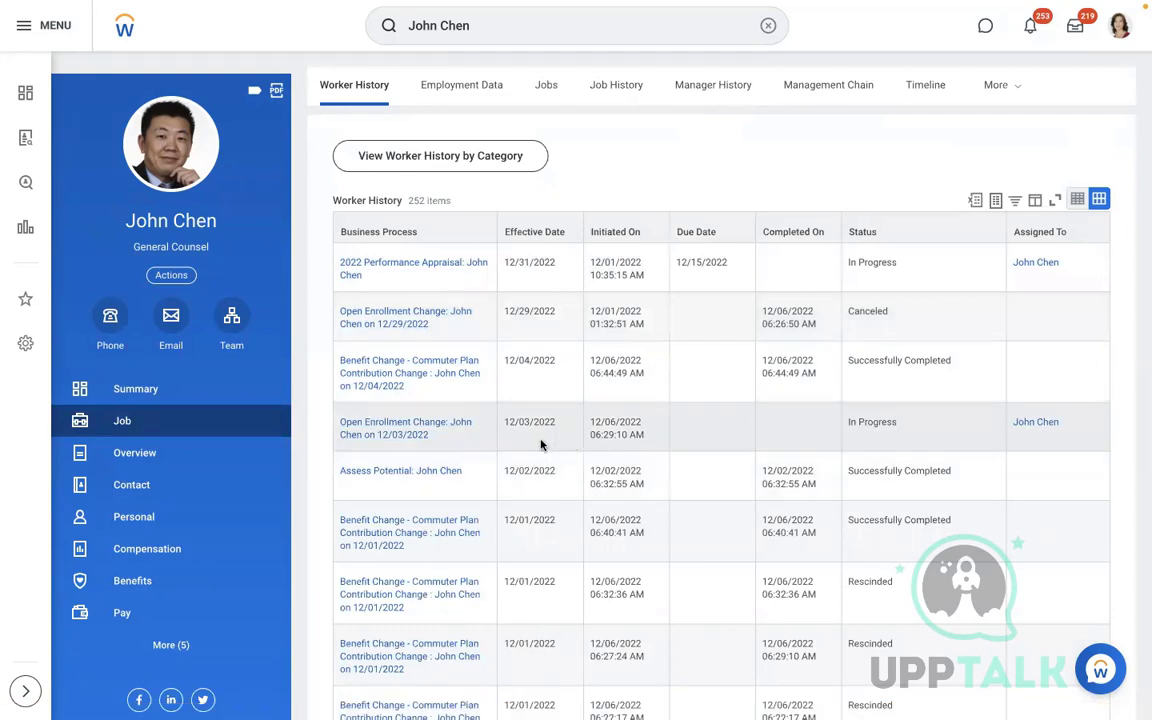
{"action": "left_click", "coordinate": [536, 445]}
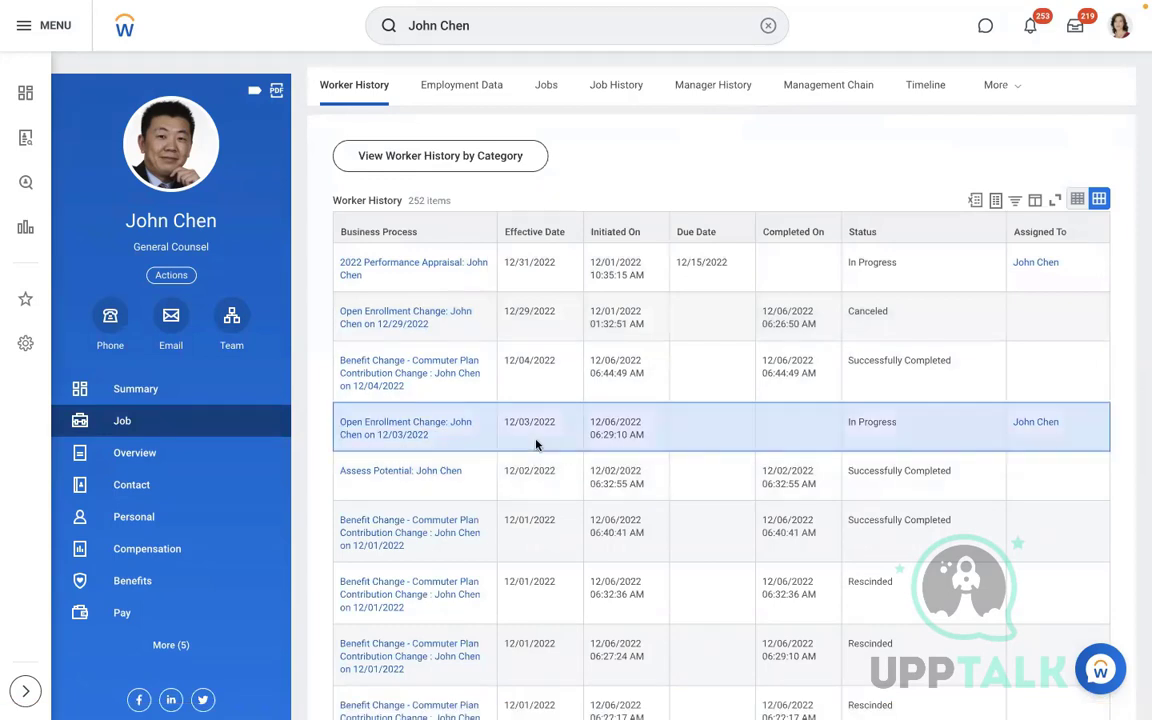
{"action": "left_click", "coordinate": [541, 379]}
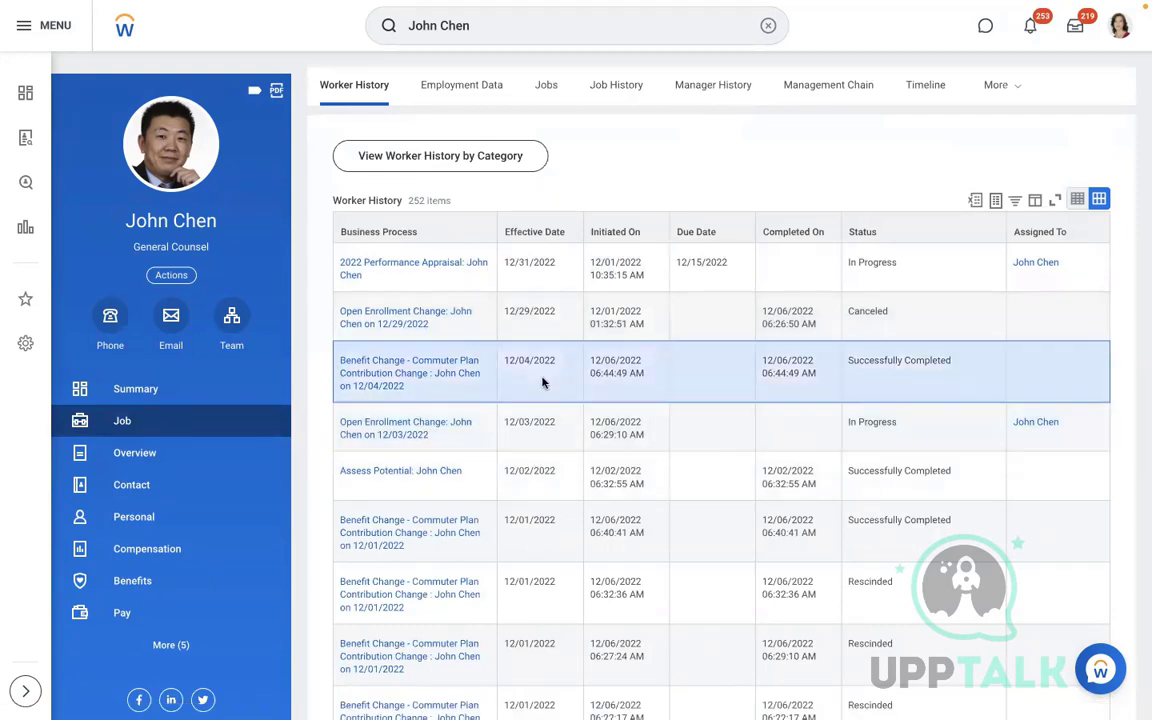
{"action": "left_click", "coordinate": [397, 368]}
Review Waived Coverages and highlight the Commuter Spending entry
{"action": "scroll", "coordinate": [499, 375], "scroll_direction": "down", "scroll_amount": 1}
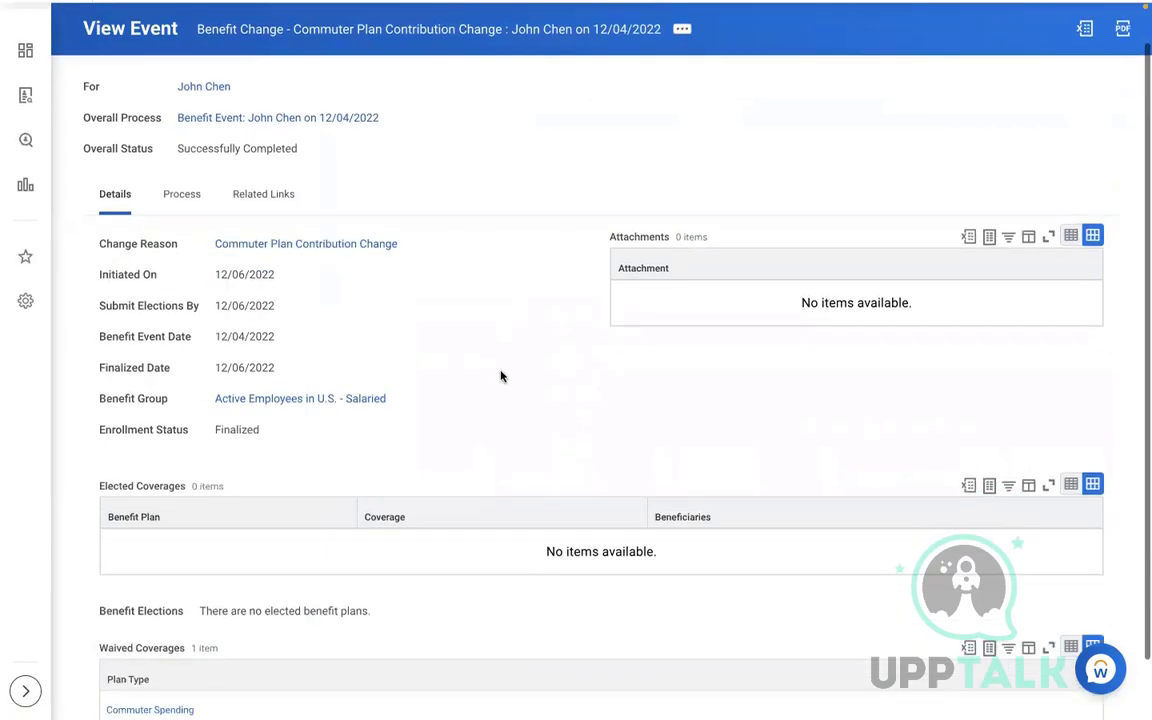
{"action": "scroll", "coordinate": [501, 376], "scroll_direction": "down", "scroll_amount": 1}
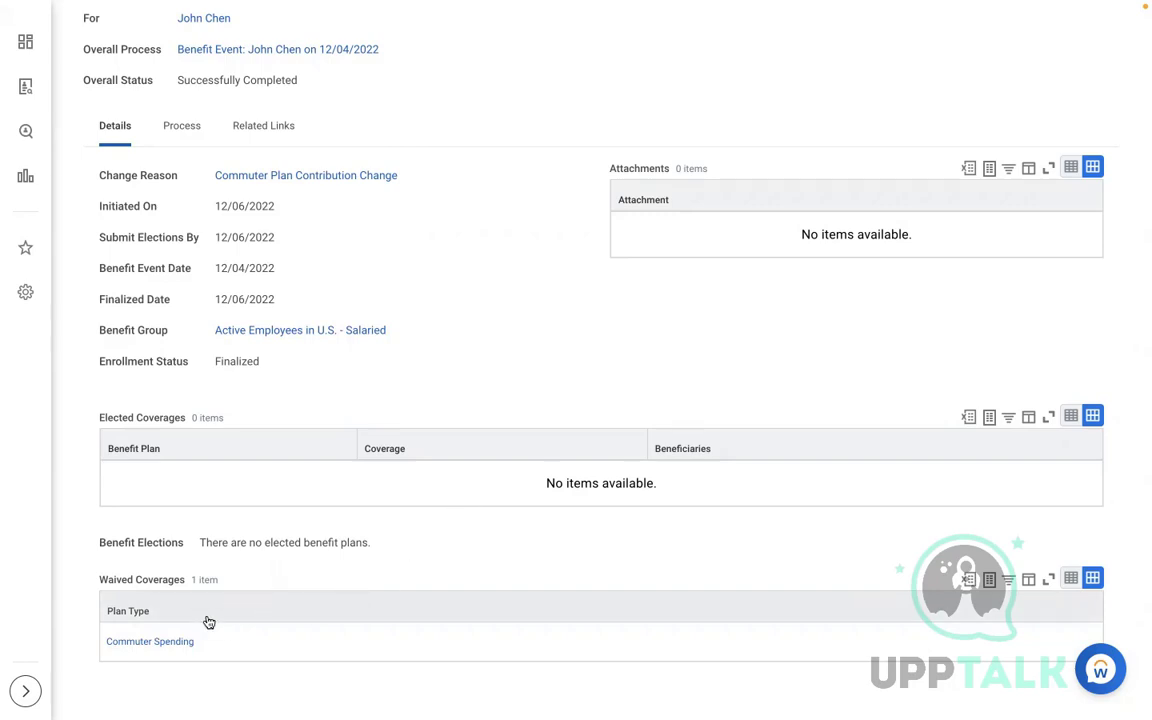
{"action": "left_click_drag", "start_coordinate": [234, 647], "coordinate": [90, 648]}
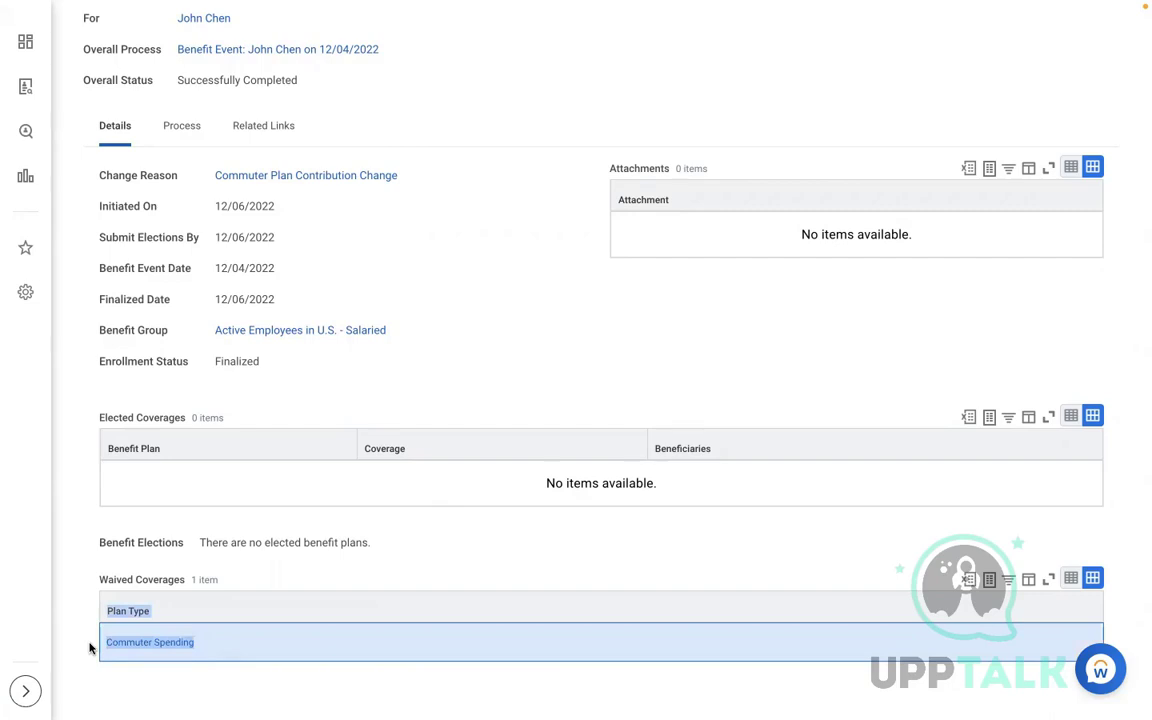